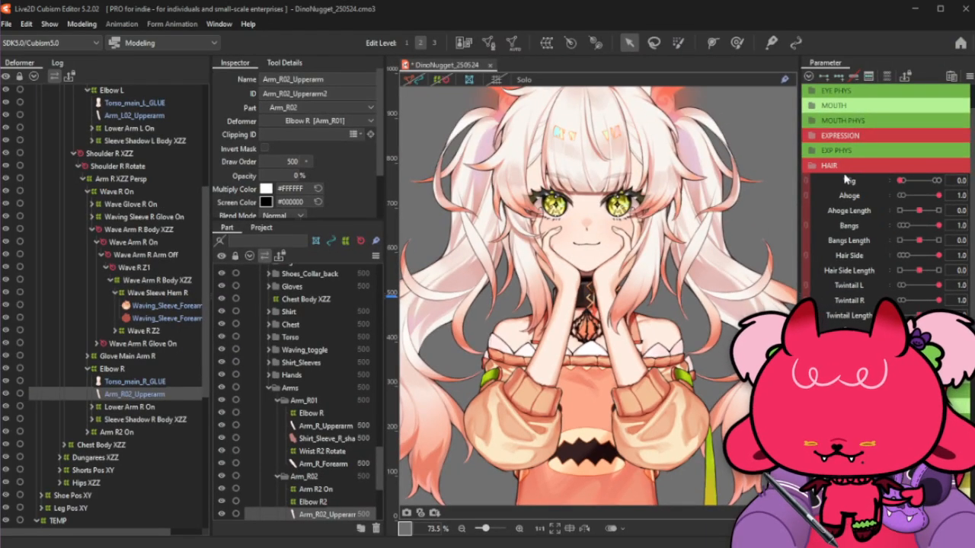
{"action": "scroll", "coordinate": [765, 225], "scroll_direction": "down", "scroll_amount": 4}
{"action": "scroll", "coordinate": [770, 225], "scroll_direction": "up", "scroll_amount": 2}
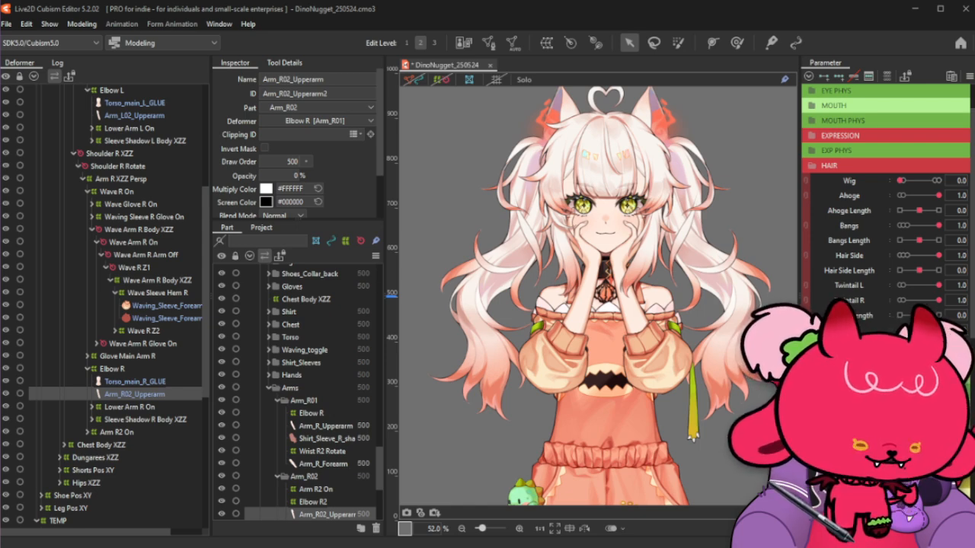
{"action": "left_click_drag", "start_coordinate": [973, 76], "coordinate": [974, 44]}
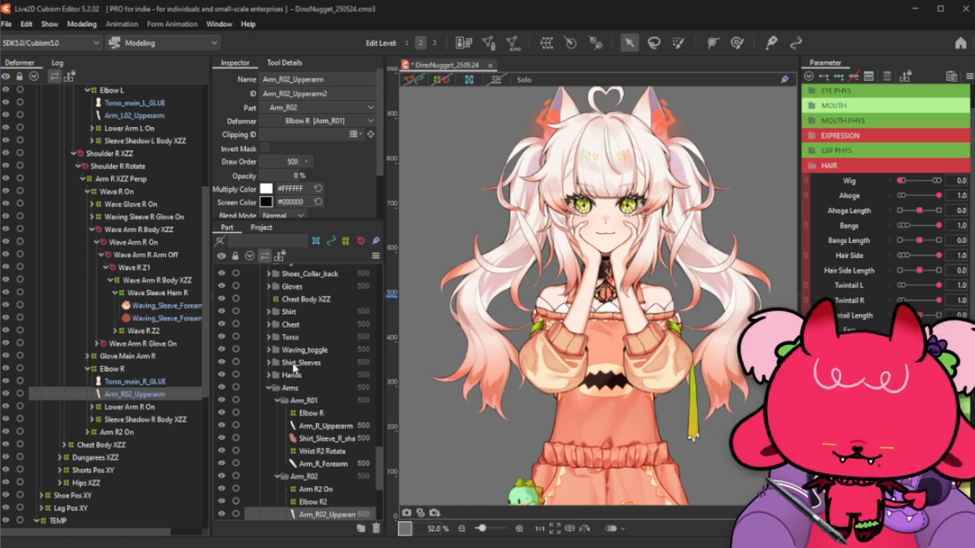
{"action": "scroll", "coordinate": [626, 190], "scroll_direction": "up", "scroll_amount": 2}
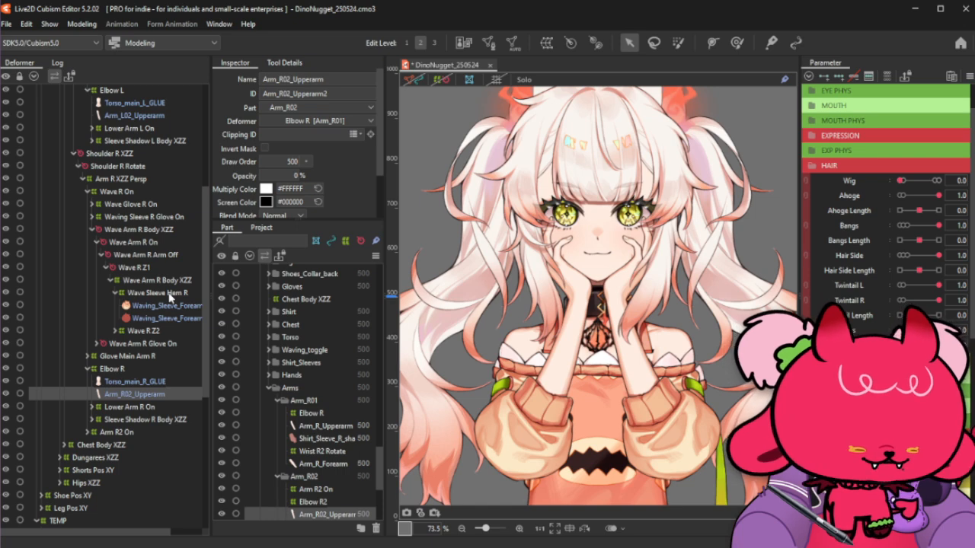
Set the Wig parameter to 1.0 and group the five Hand_on_cheeks_L meshes, Pinky to Palm, under a parent 5 × 5 warp deformer named HAND L
{"action": "scroll", "coordinate": [107, 388], "scroll_direction": "down", "scroll_amount": 4}
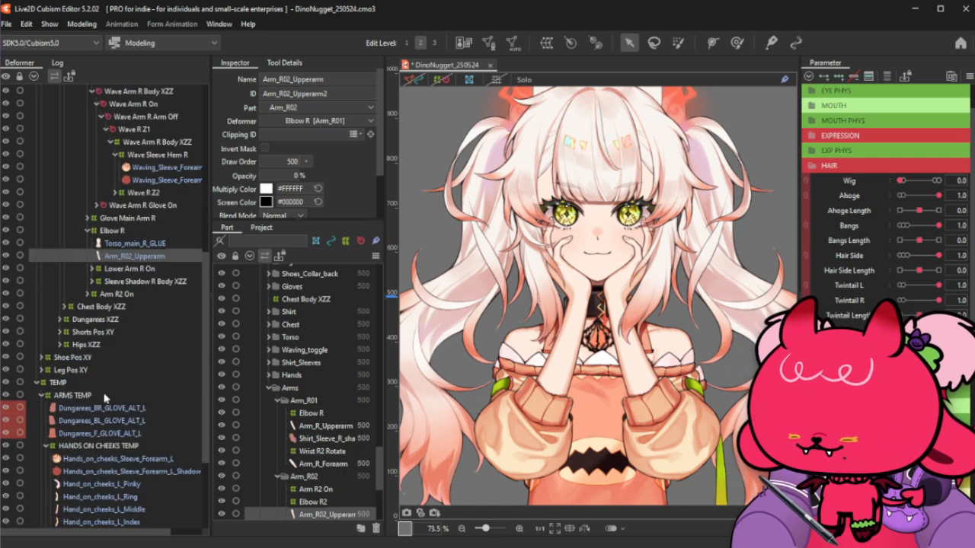
{"action": "scroll", "coordinate": [107, 397], "scroll_direction": "down", "scroll_amount": 4}
{"action": "left_click", "coordinate": [120, 347]}
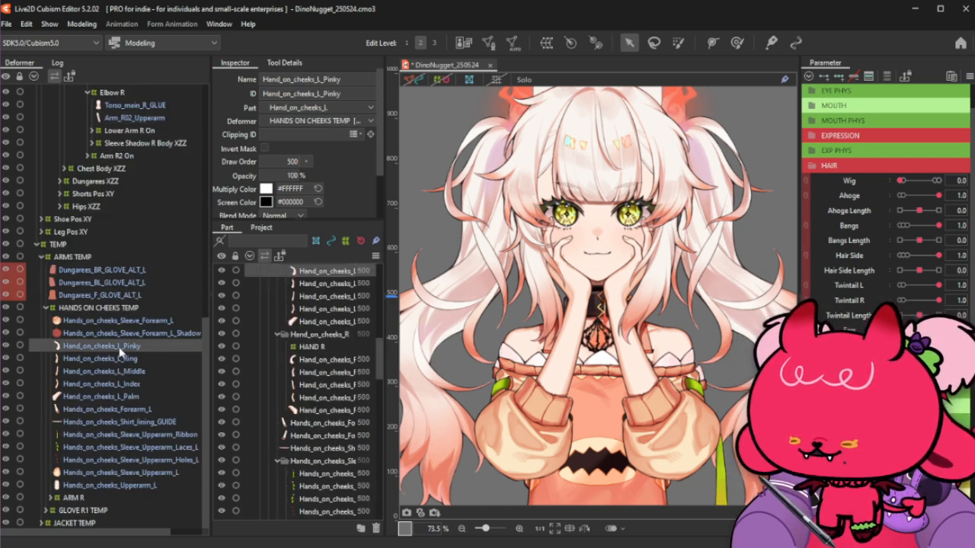
{"action": "left_click", "coordinate": [421, 82]}
{"action": "scroll", "coordinate": [638, 231], "scroll_direction": "up", "scroll_amount": 4}
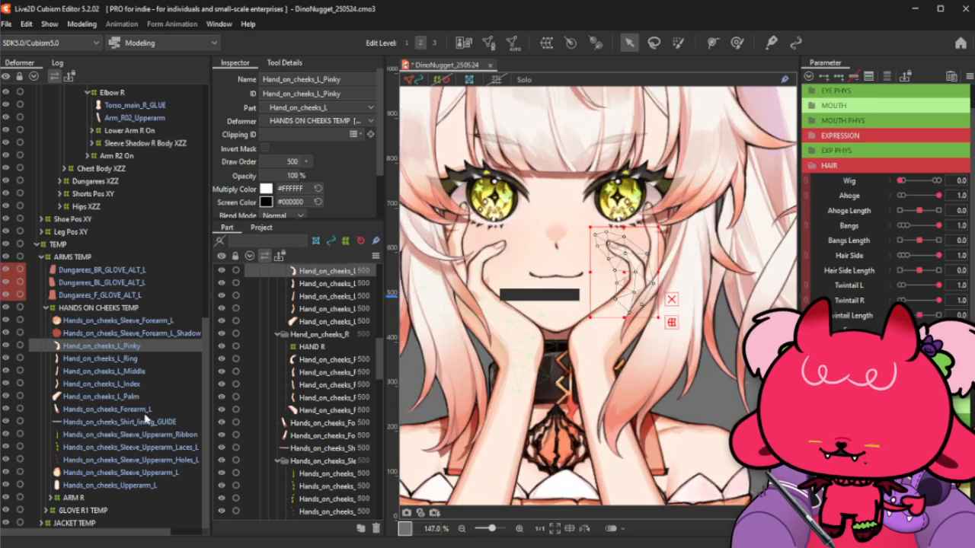
{"action": "left_click", "coordinate": [140, 397], "text": "shift"}
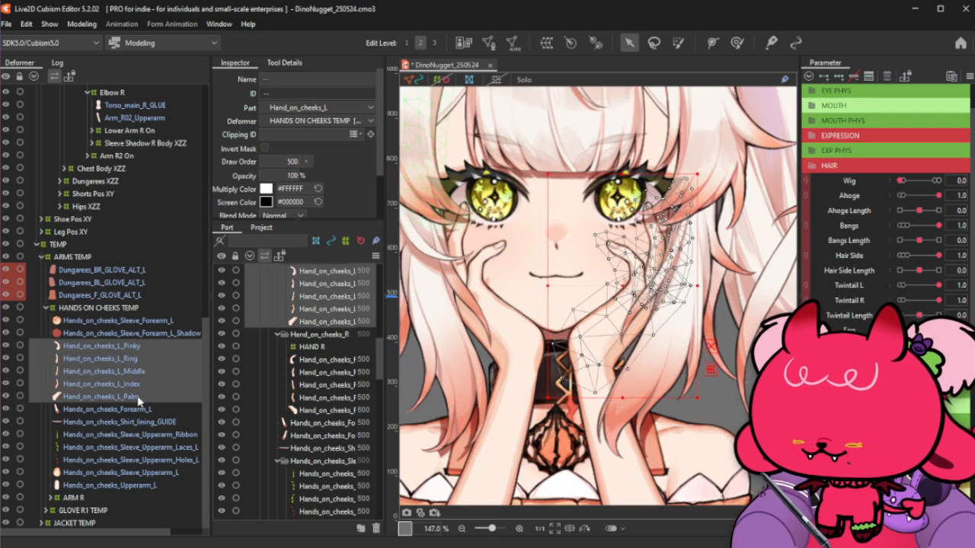
{"action": "left_click", "coordinate": [118, 485]}
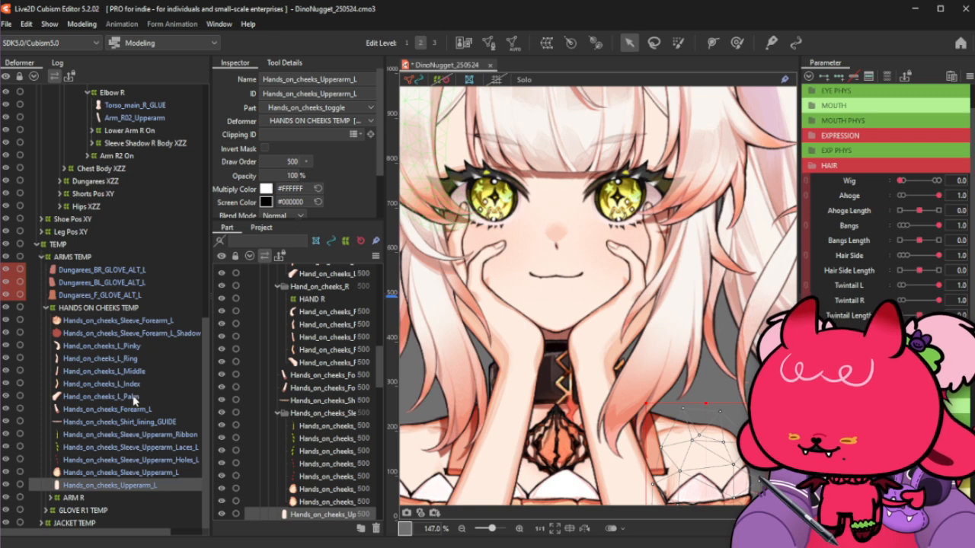
{"action": "left_click", "coordinate": [134, 397]}
{"action": "left_click", "coordinate": [149, 345], "text": "shift"}
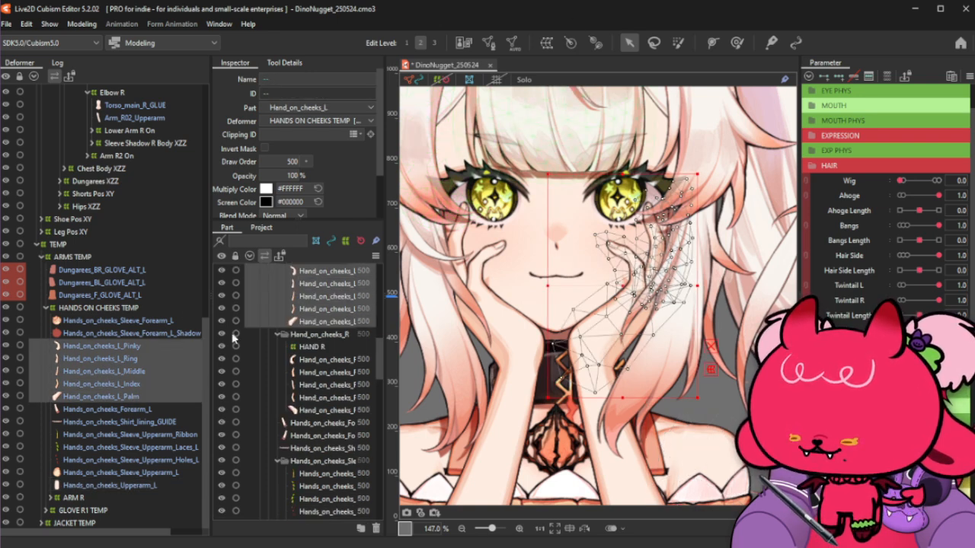
{"action": "left_click", "coordinate": [546, 43]}
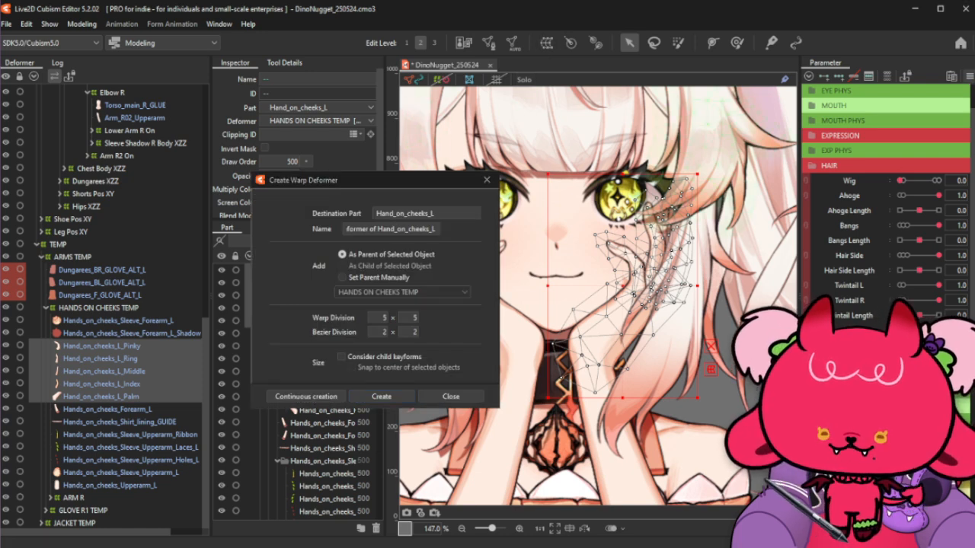
{"action": "left_click", "coordinate": [969, 76]}
{"action": "left_click", "coordinate": [830, 94]}
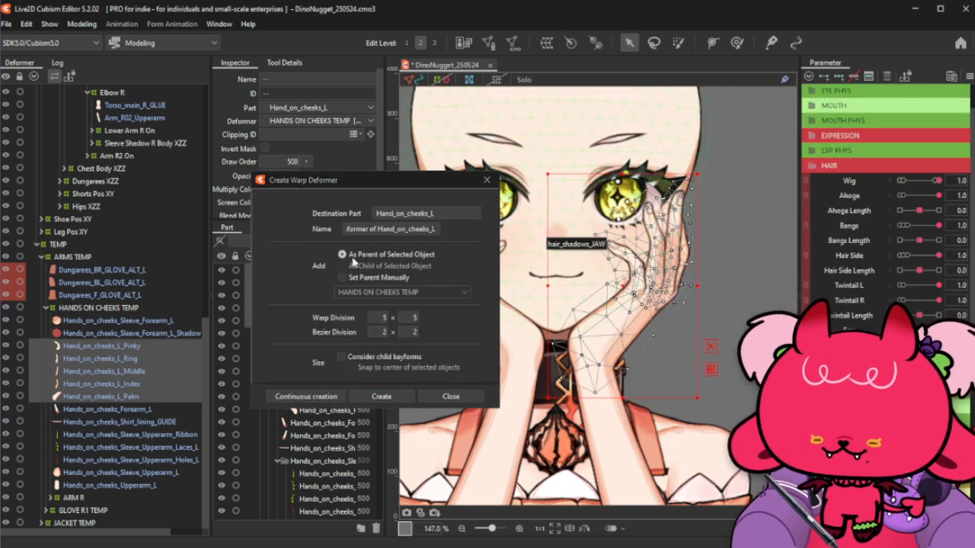
{"action": "triple_click", "coordinate": [388, 232]}
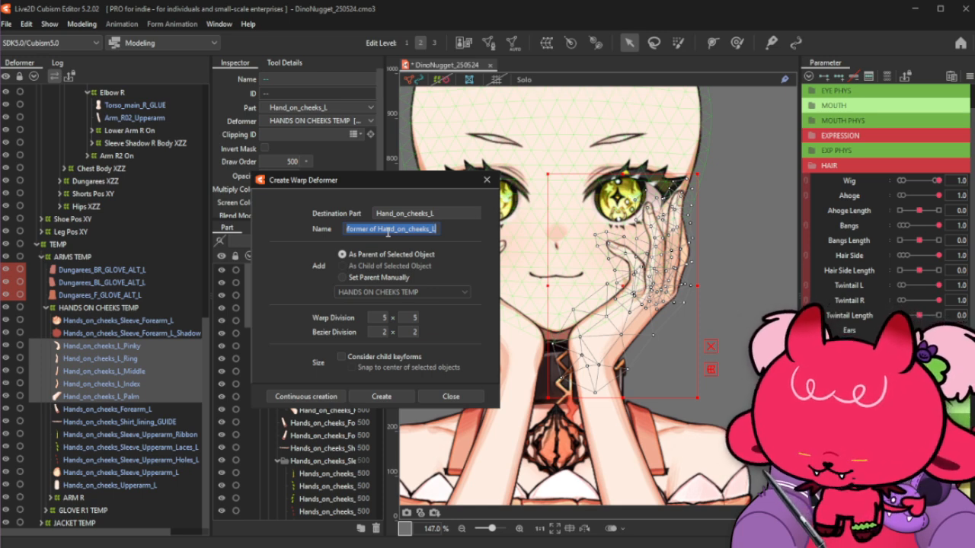
{"action": "type", "text": "H"}
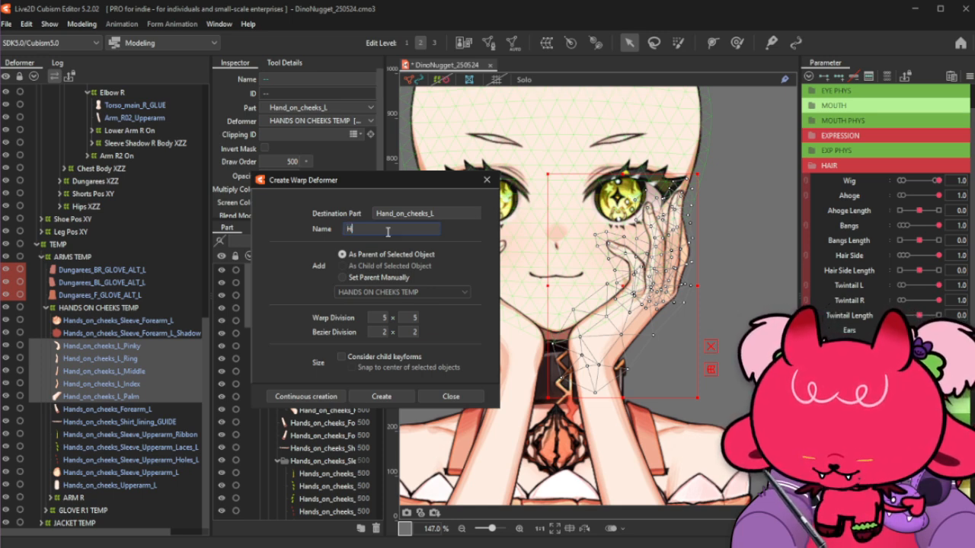
{"action": "type", "text": "AND L"}
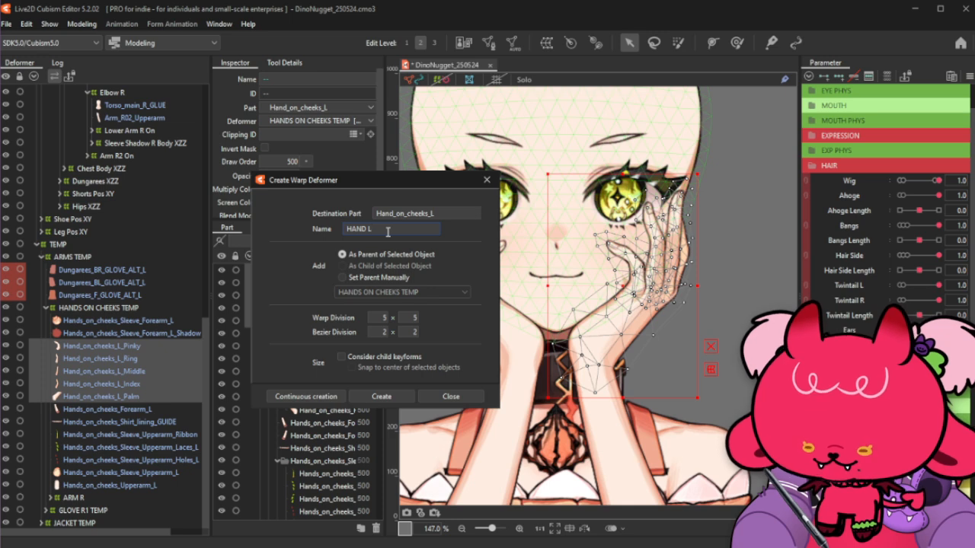
{"action": "left_click", "coordinate": [387, 396]}
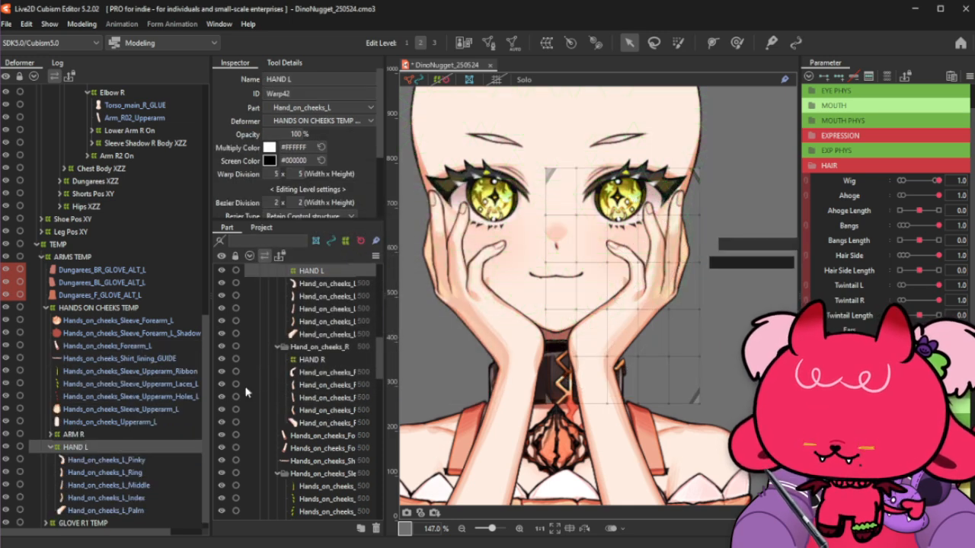
{"action": "key", "text": "ctrl+h"}
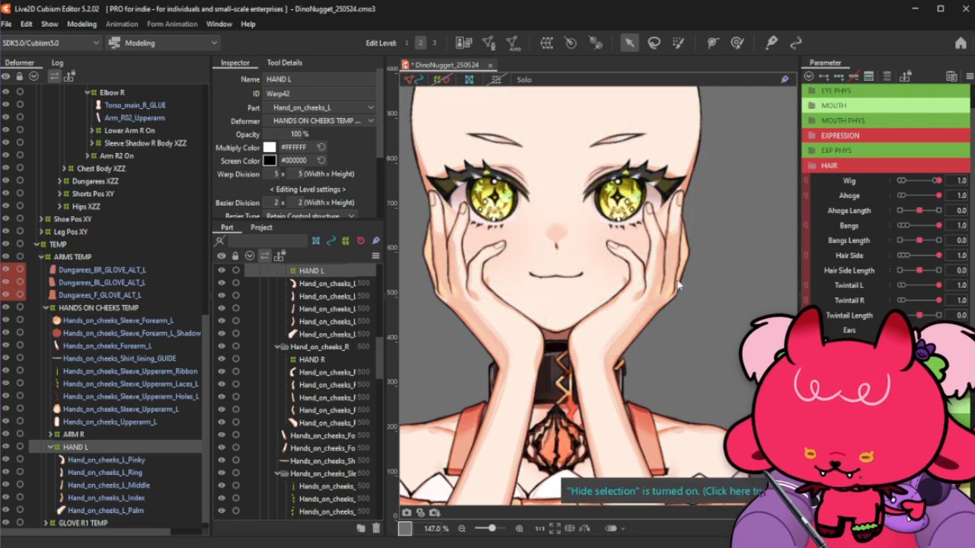
{"action": "key", "text": "ctrl+h"}
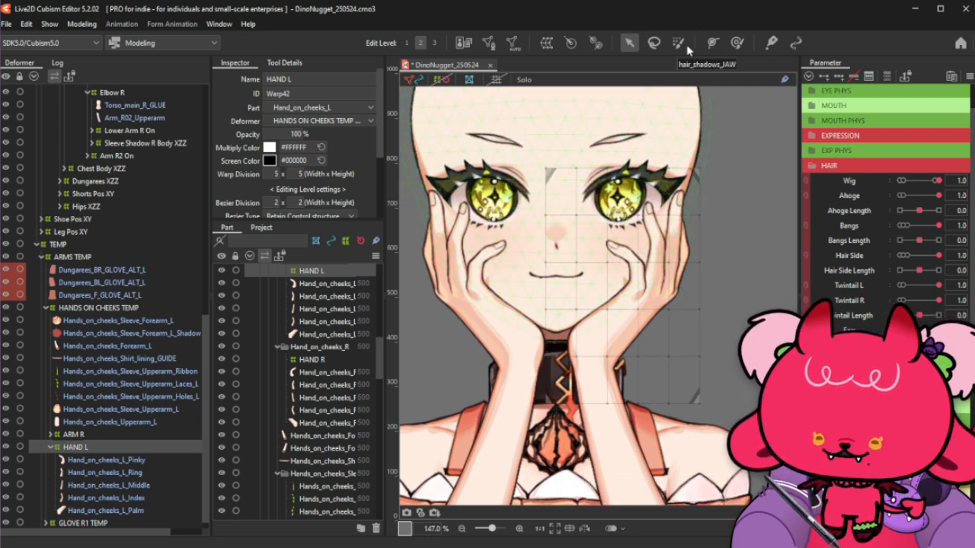
{"action": "left_click", "coordinate": [418, 80]}
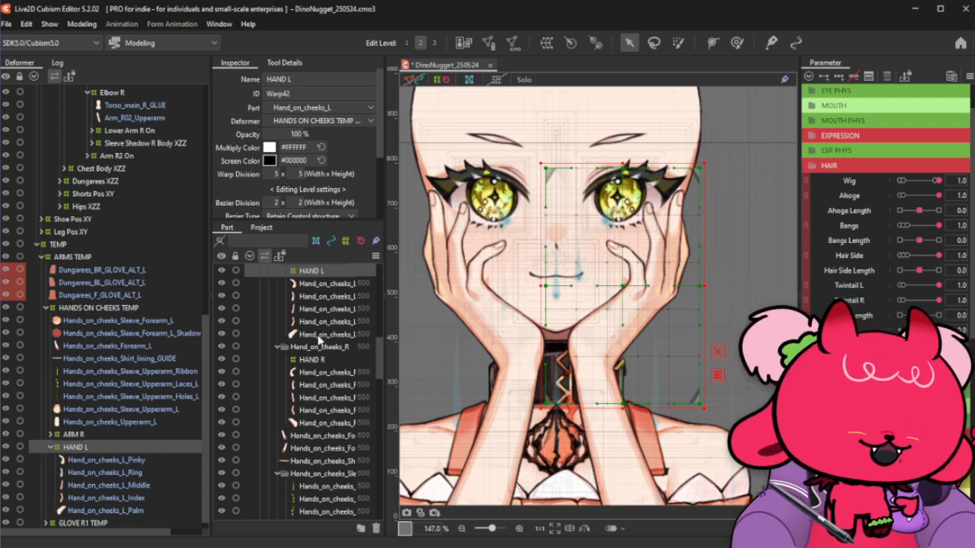
Regenerate the Hand_on_cheeks_L_Pinky mesh automatically using the Set_06 preset
{"action": "left_click", "coordinate": [119, 462]}
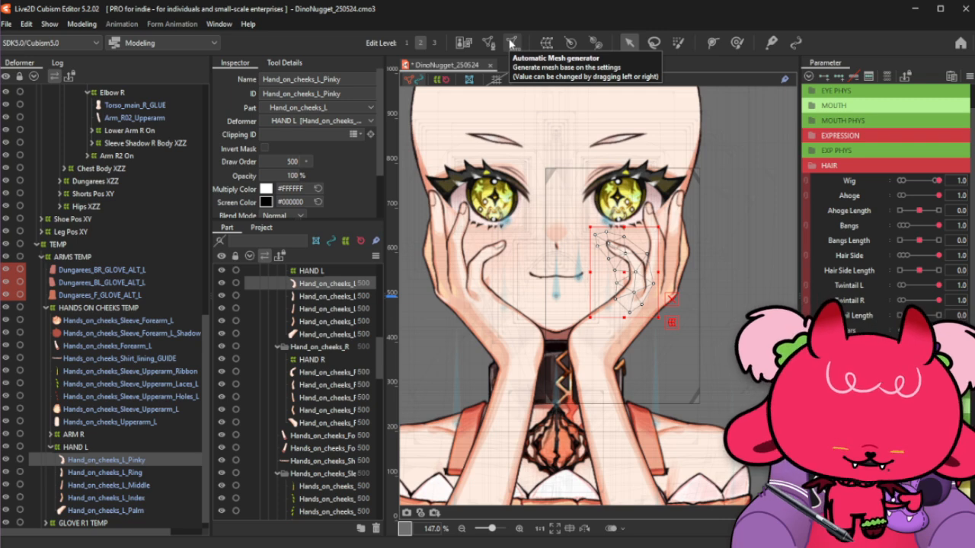
{"action": "left_click", "coordinate": [511, 43]}
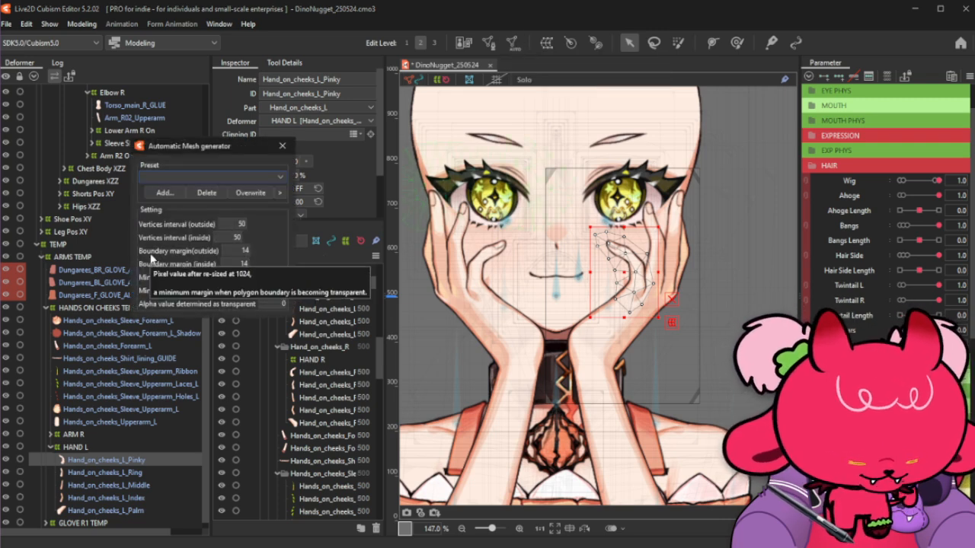
{"action": "left_click", "coordinate": [214, 177]}
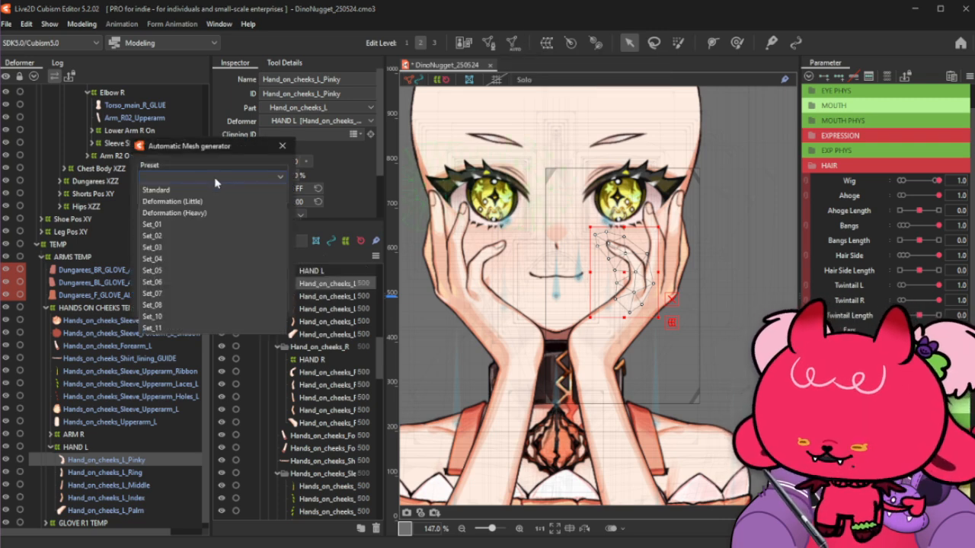
{"action": "left_click", "coordinate": [176, 286]}
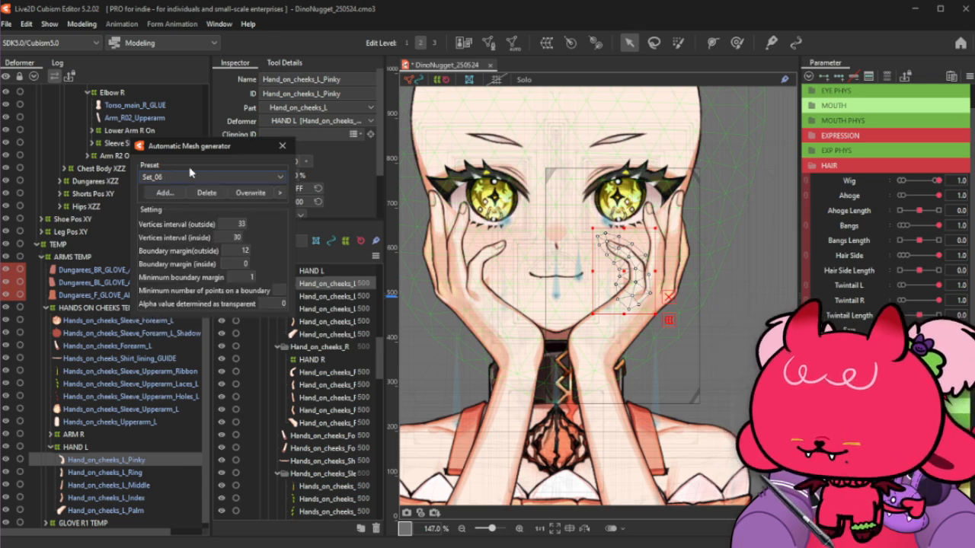
{"action": "left_click", "coordinate": [190, 172]}
{"action": "left_click", "coordinate": [229, 181]}
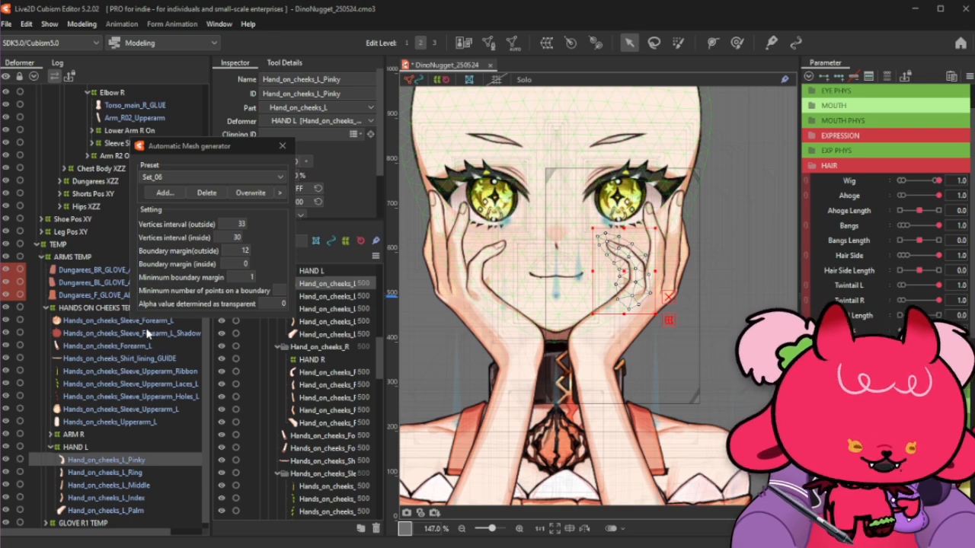
Apply the Set_06 automatic mesh preset to Hand_on_cheeks_L_Ring and close the mesh generator
{"action": "left_click", "coordinate": [145, 472]}
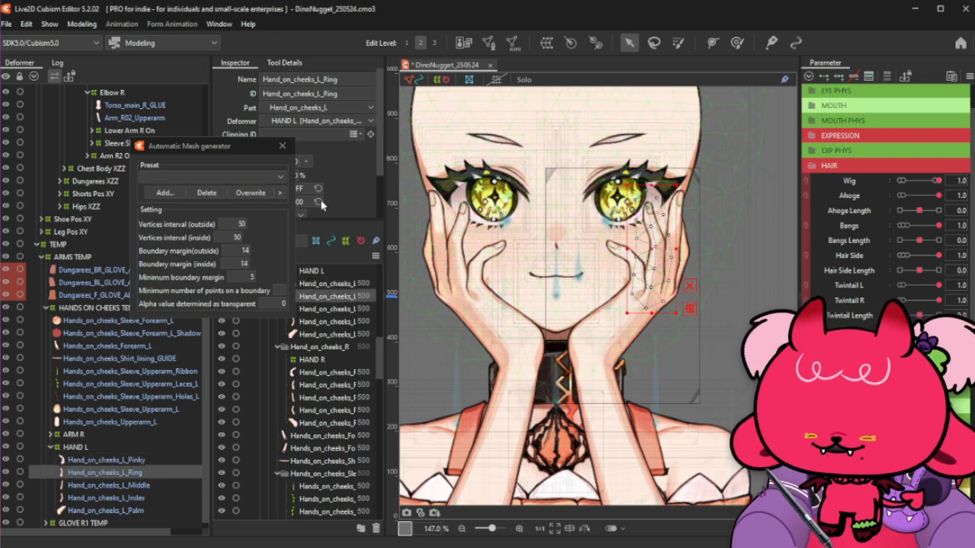
{"action": "left_click", "coordinate": [243, 177]}
{"action": "left_click", "coordinate": [156, 285]}
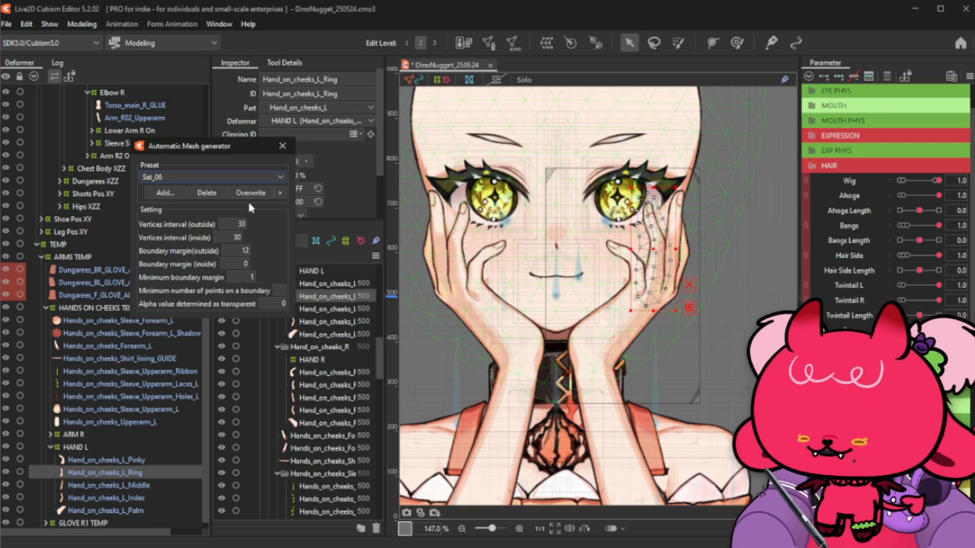
{"action": "left_click", "coordinate": [282, 145]}
Regenerate the Hand_on_cheeks_L_Middle and Hand_on_cheeks_L_Index meshes together with the Set_06 automatic mesh preset
{"action": "left_click", "coordinate": [135, 485]}
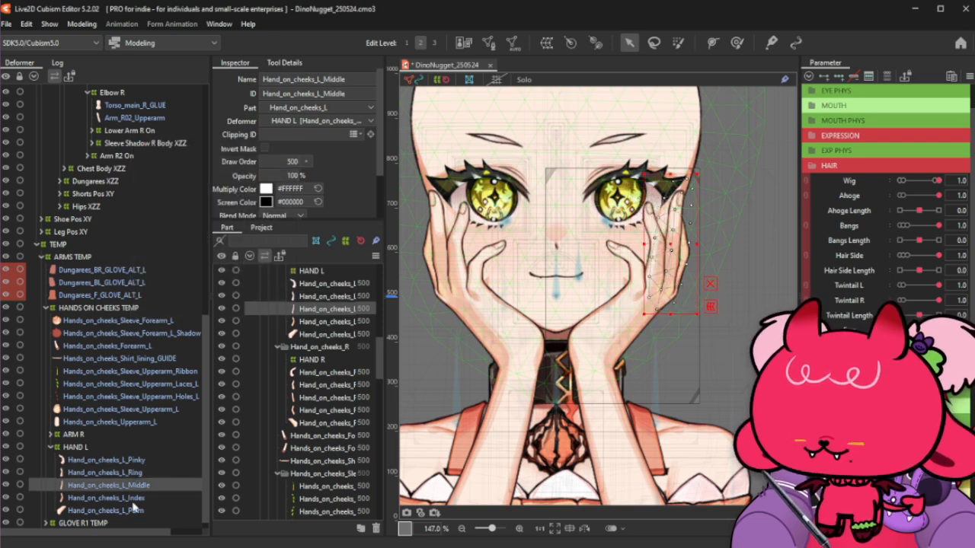
{"action": "left_click", "coordinate": [136, 498], "text": "shift"}
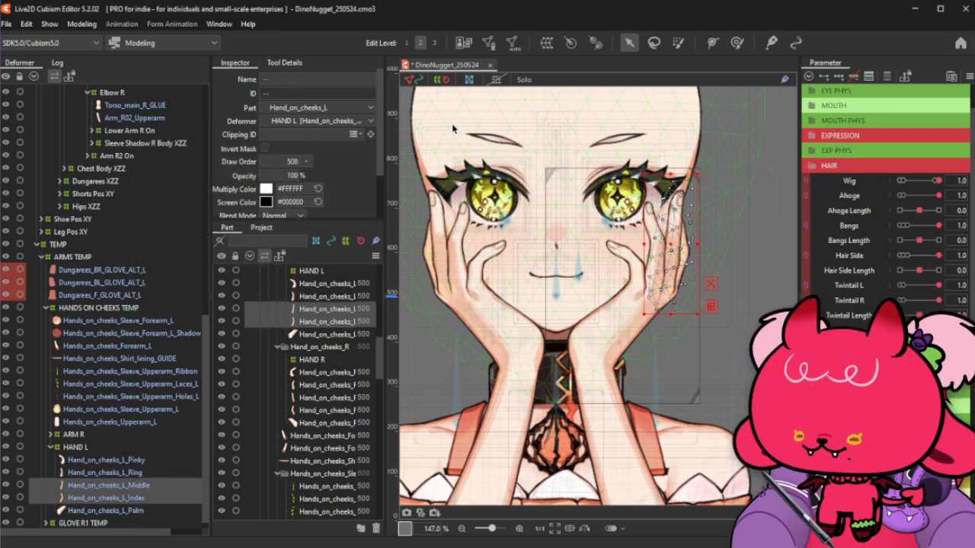
{"action": "left_click", "coordinate": [512, 43]}
{"action": "left_click", "coordinate": [214, 178]}
{"action": "left_click", "coordinate": [166, 280]}
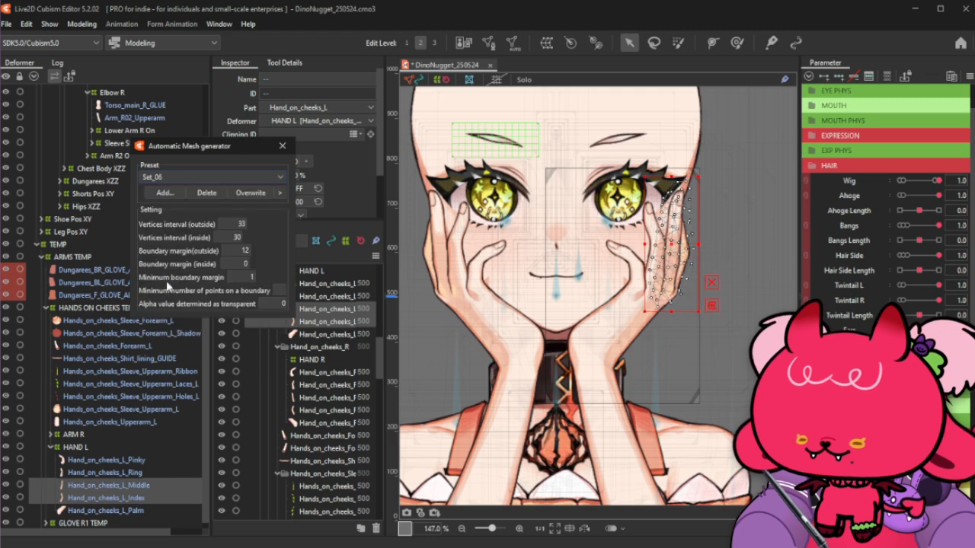
{"action": "left_click", "coordinate": [281, 145]}
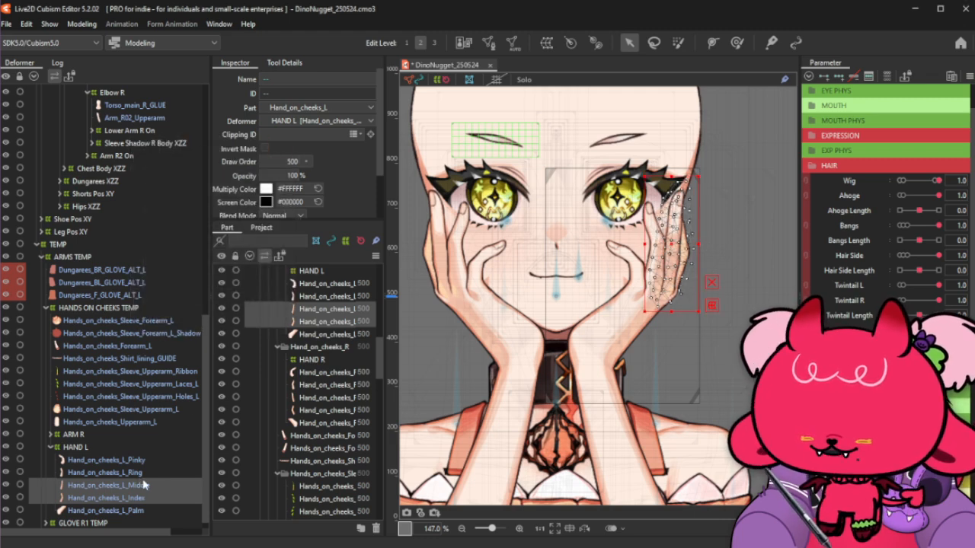
{"action": "left_click", "coordinate": [144, 497]}
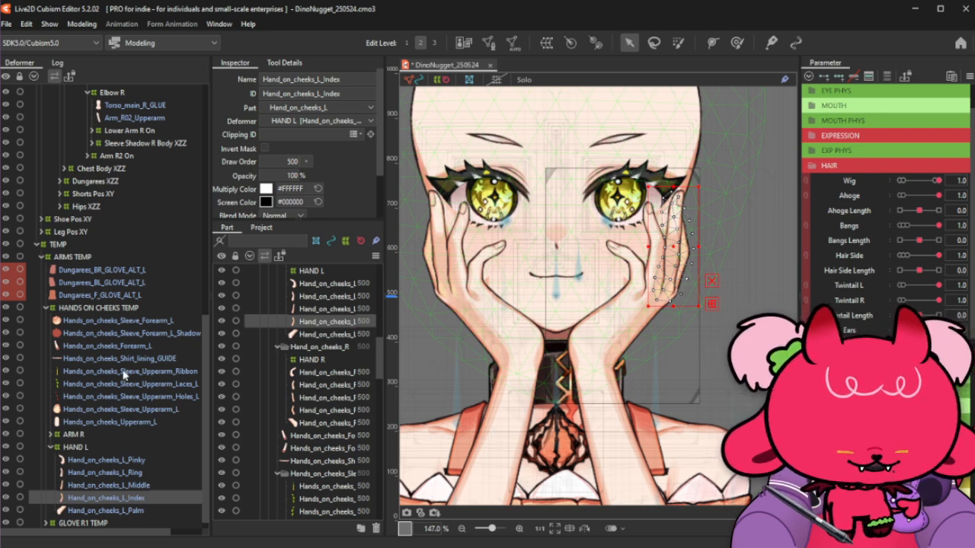
Create a 5 × 5 parent warp deformer named Hand on Cheeks Pinky L for the Hand_on_cheeks_L_Pinky mesh
{"action": "left_click", "coordinate": [151, 463]}
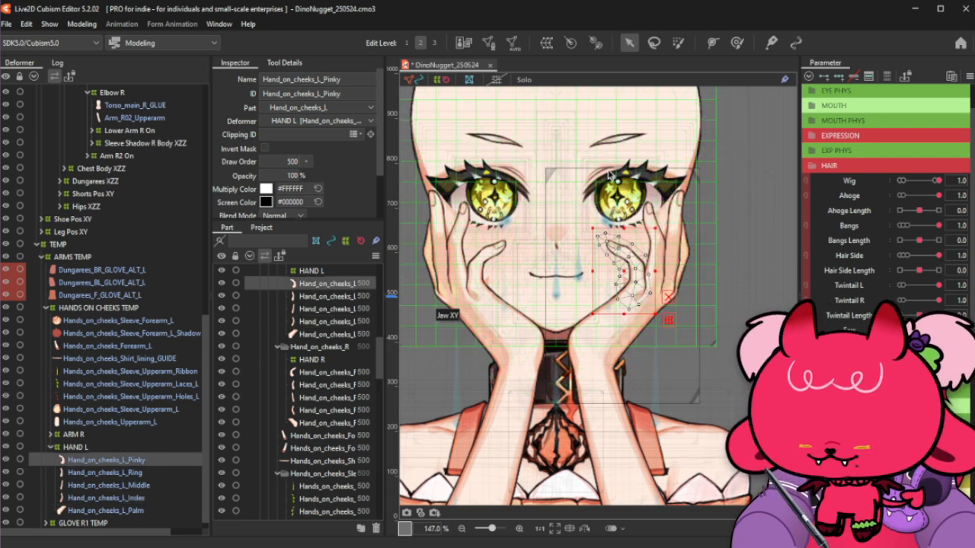
{"action": "scroll", "coordinate": [653, 231], "scroll_direction": "up", "scroll_amount": 2}
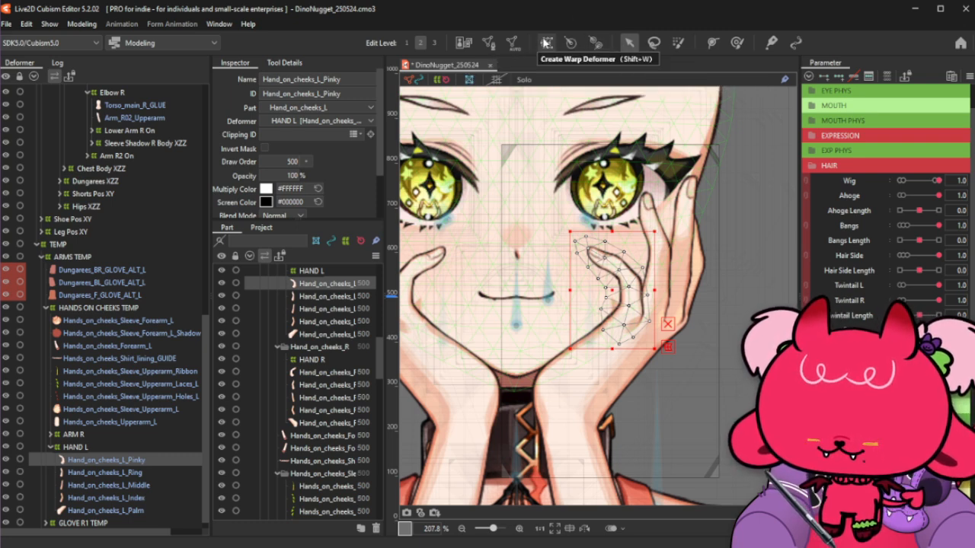
{"action": "left_click", "coordinate": [546, 43]}
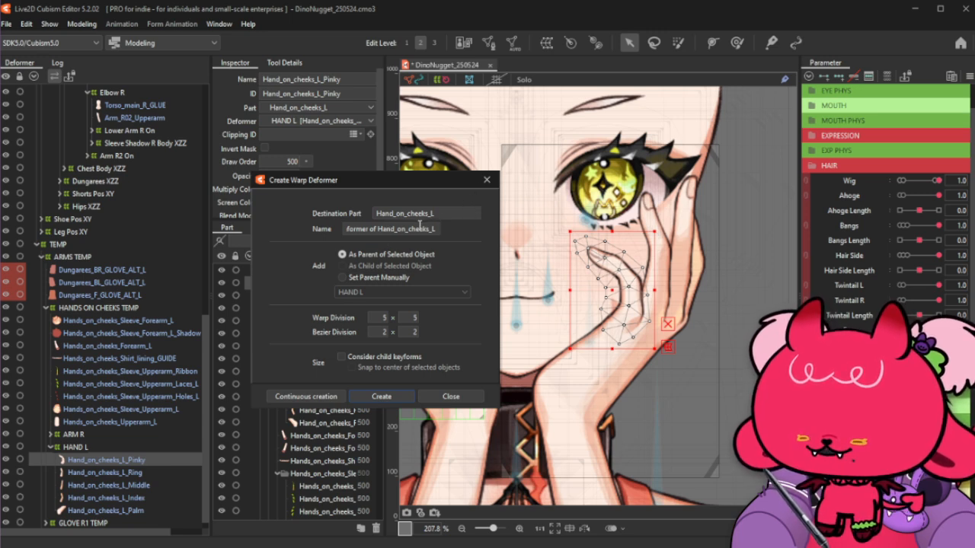
{"action": "triple_click", "coordinate": [420, 227]}
{"action": "type", "text": "H"}
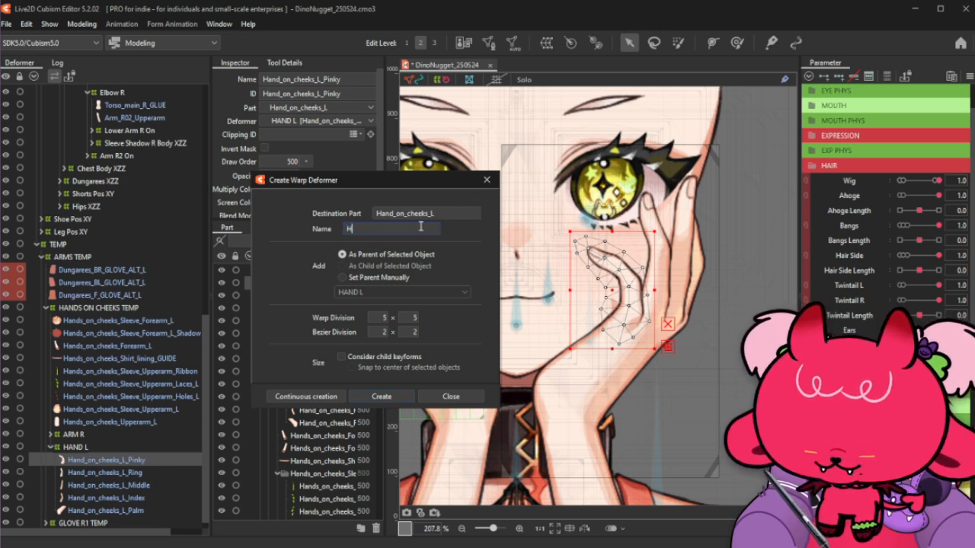
{"action": "type", "text": "and On Ch"}
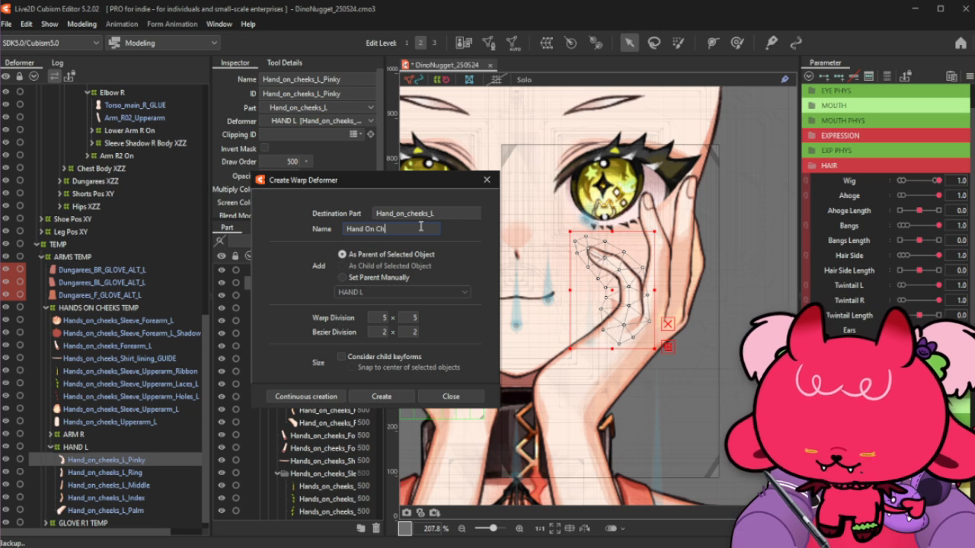
{"action": "key", "text": "BackSpace"}
{"action": "key", "text": "BackSpace"}
{"action": "key", "text": "BackSpace"}
{"action": "key", "text": "BackSpace"}
{"action": "type", "text": "on C"}
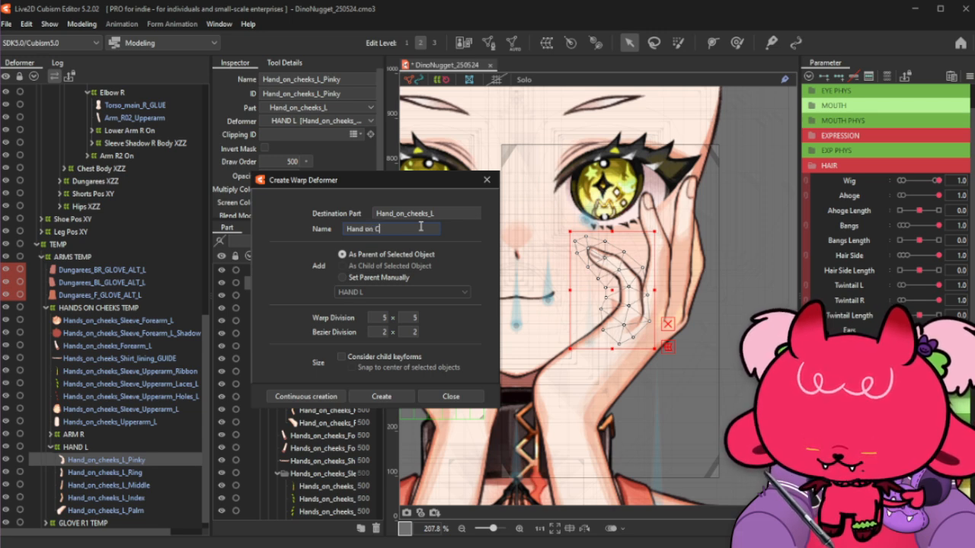
{"action": "type", "text": "heeks Pinky"}
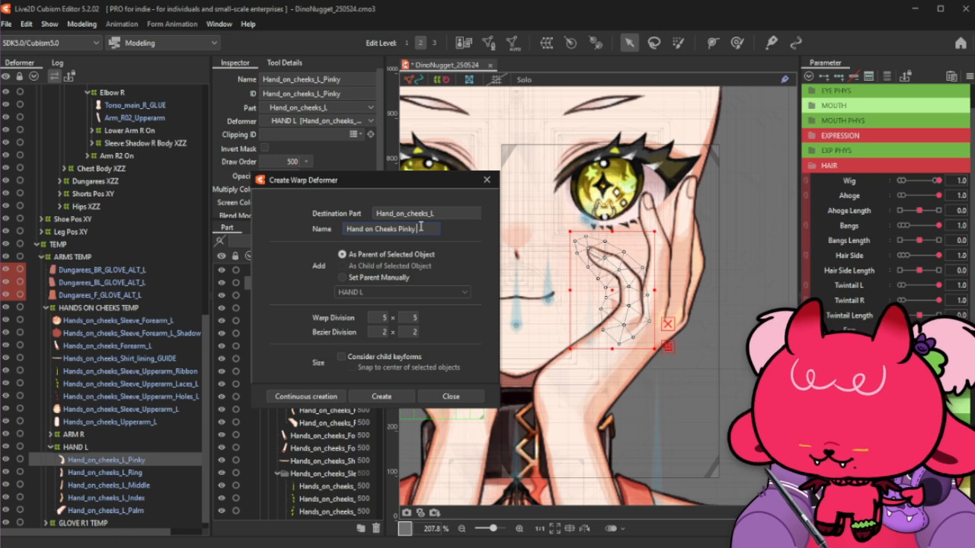
{"action": "type", "text": " L"}
{"action": "left_click", "coordinate": [389, 399]}
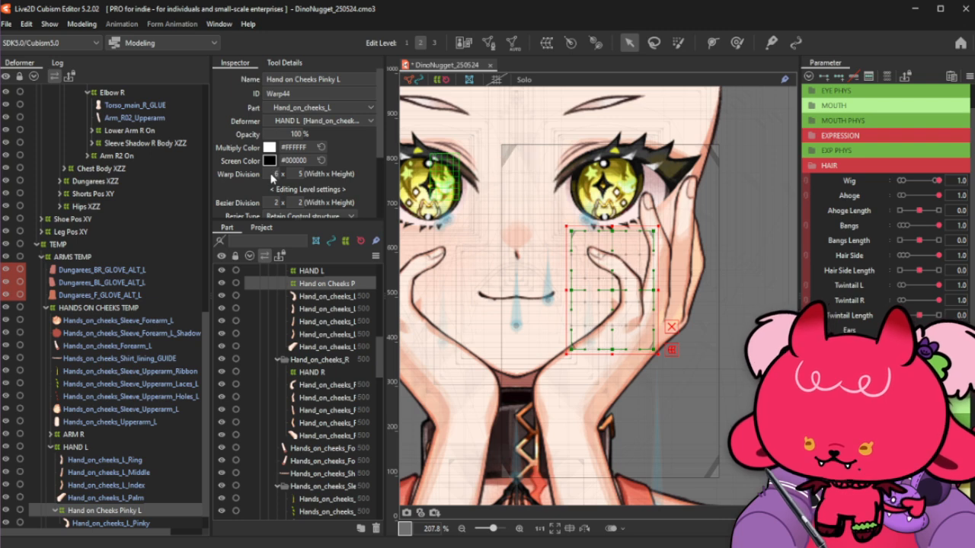
Set the warp division of the Hand on Cheeks Pinky L deformer to 6 × 9
{"action": "left_click", "coordinate": [300, 175]}
{"action": "type", "text": "6"}
{"action": "key", "text": "Return"}
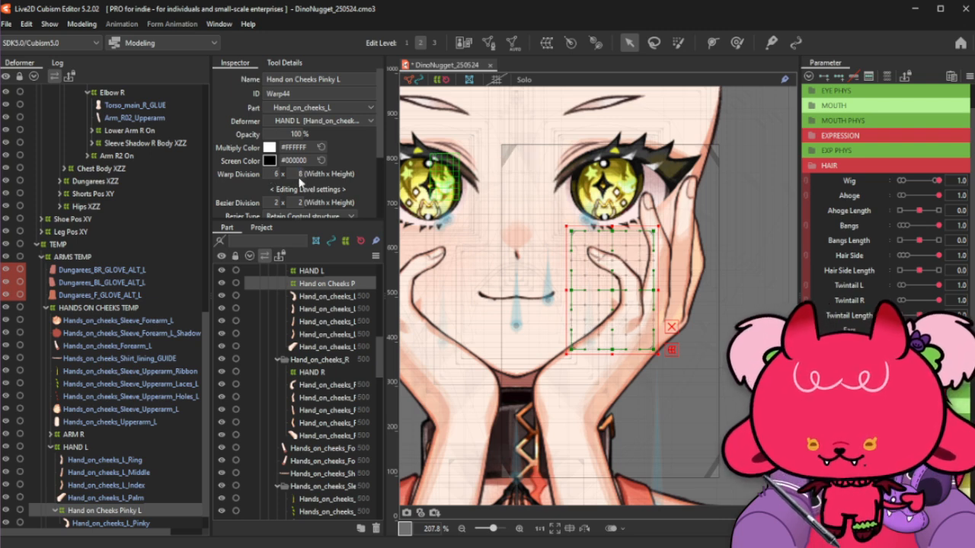
{"action": "left_click", "coordinate": [299, 175]}
{"action": "type", "text": "9"}
{"action": "key", "text": "Return"}
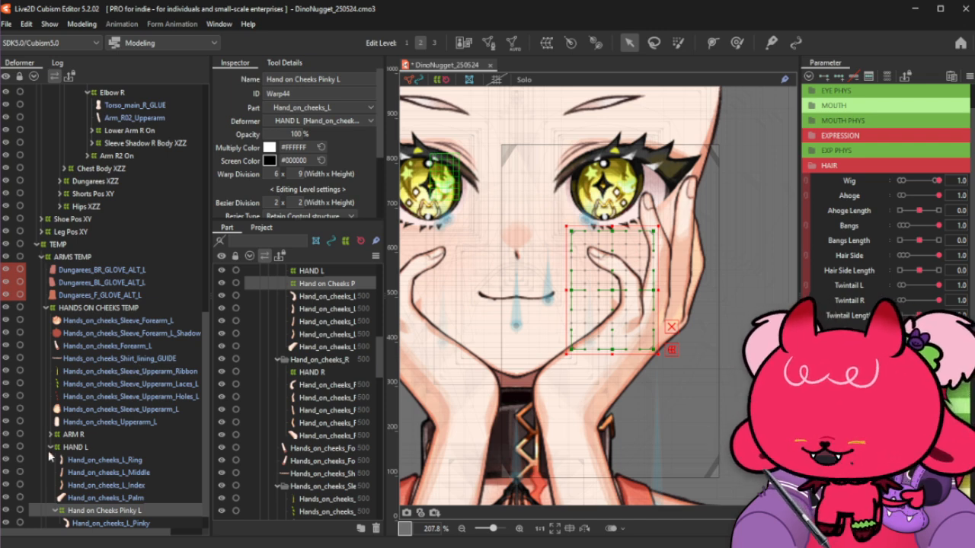
{"action": "left_click", "coordinate": [143, 463]}
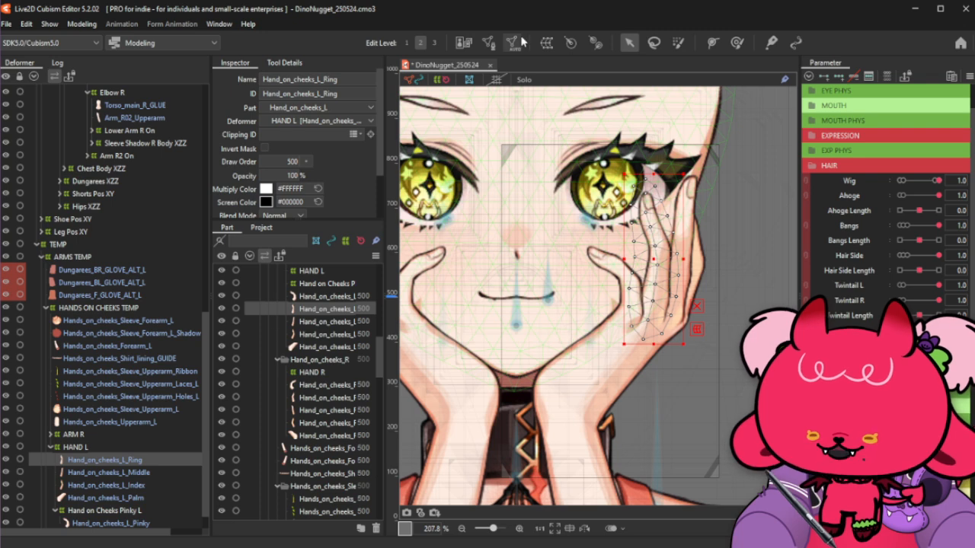
{"action": "left_click", "coordinate": [546, 43]}
{"action": "triple_click", "coordinate": [392, 230]}
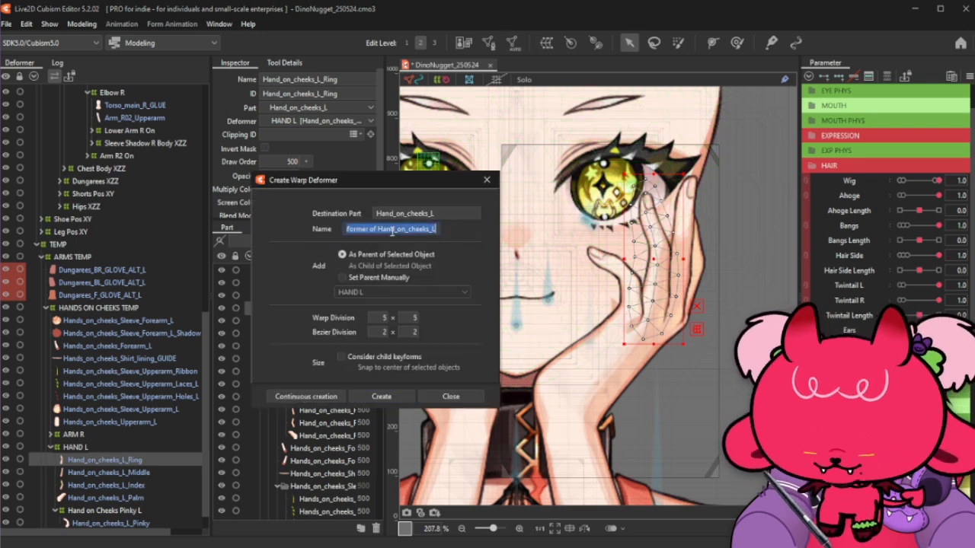
{"action": "type", "text": "Hand on Cheeks"}
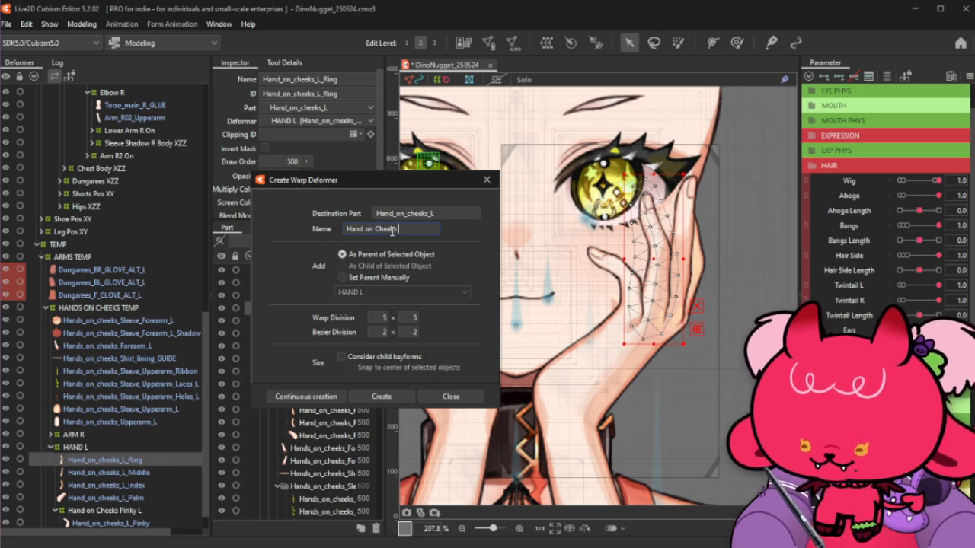
{"action": "type", "text": " L"}
{"action": "key", "text": "Left"}
{"action": "type", "text": "Ring"}
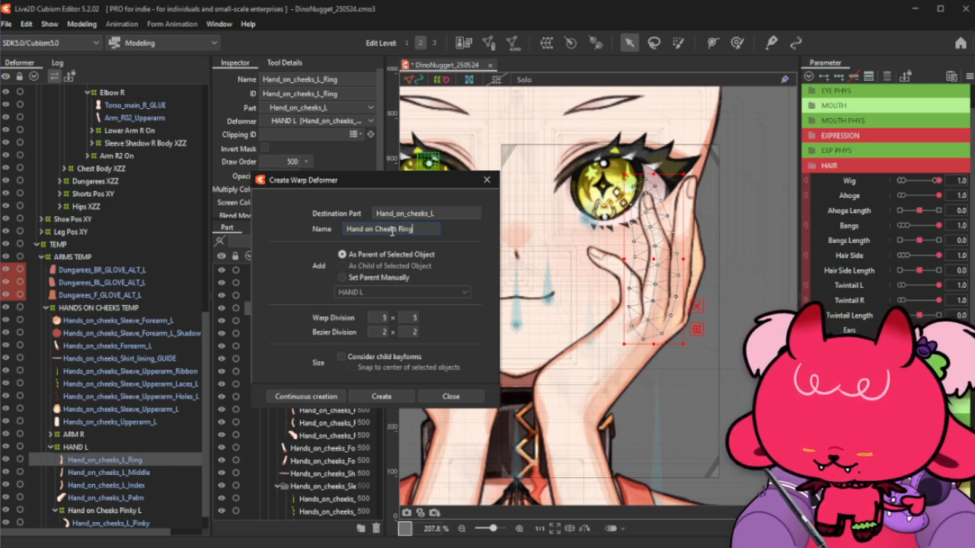
{"action": "left_click", "coordinate": [424, 396]}
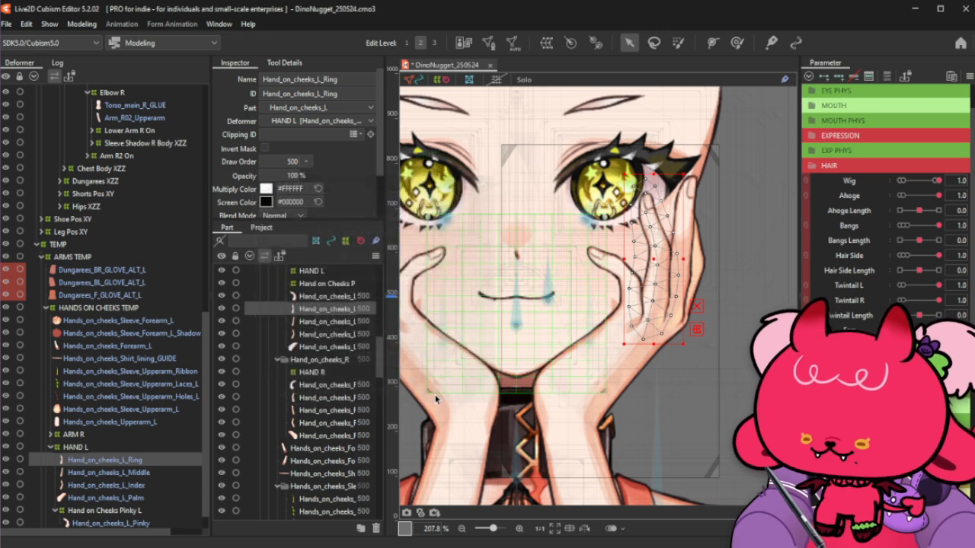
Hide the mesh and deformer overlays and lock the Wave Toggle Above, Jacket, Body, Hair_Twintails and Tails parts
{"action": "left_click", "coordinate": [415, 79]}
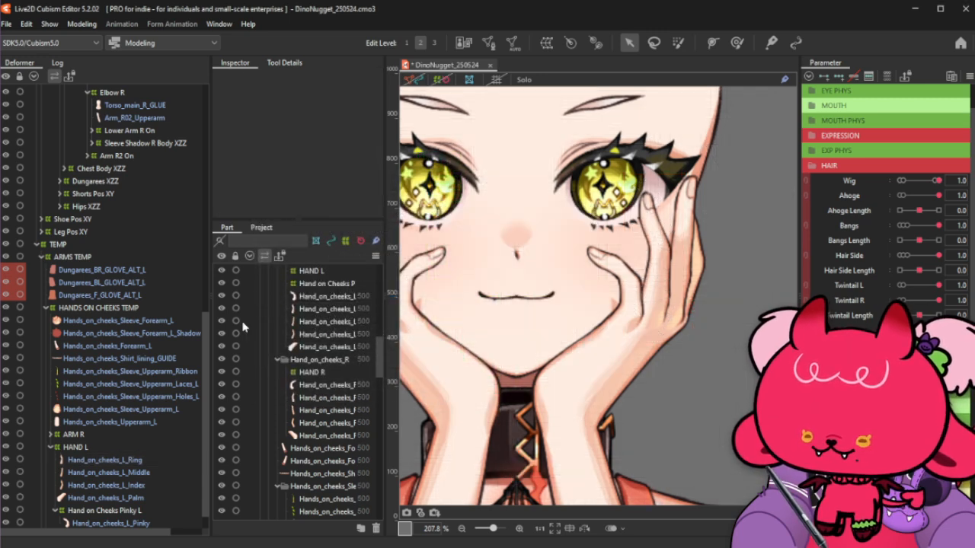
{"action": "left_click", "coordinate": [252, 260]}
{"action": "left_click", "coordinate": [252, 271]}
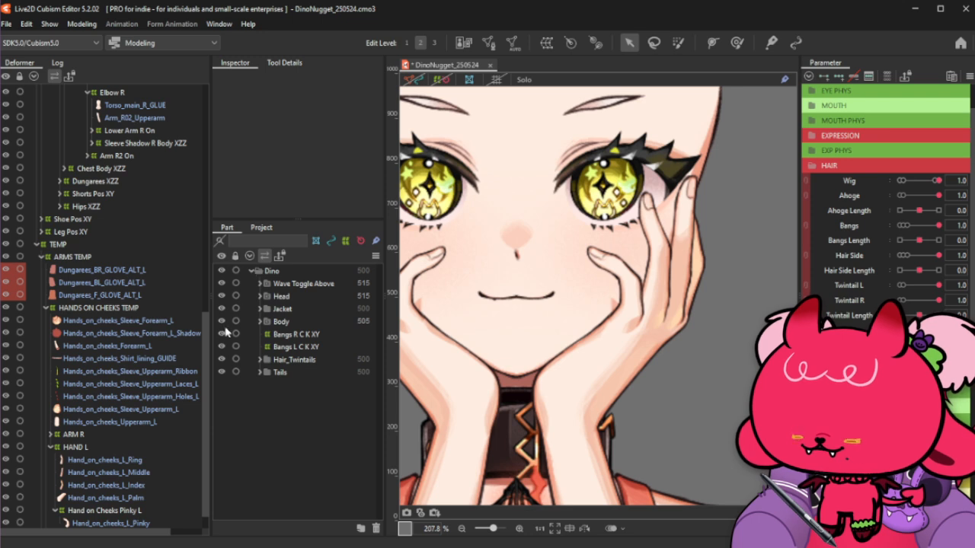
{"action": "left_click_drag", "start_coordinate": [235, 360], "coordinate": [236, 373]}
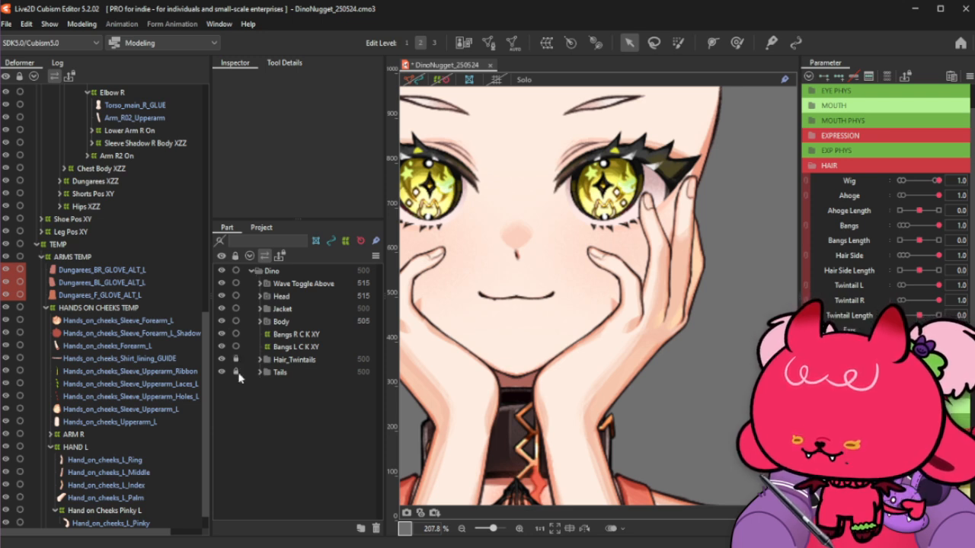
{"action": "left_click_drag", "start_coordinate": [236, 286], "coordinate": [236, 313]}
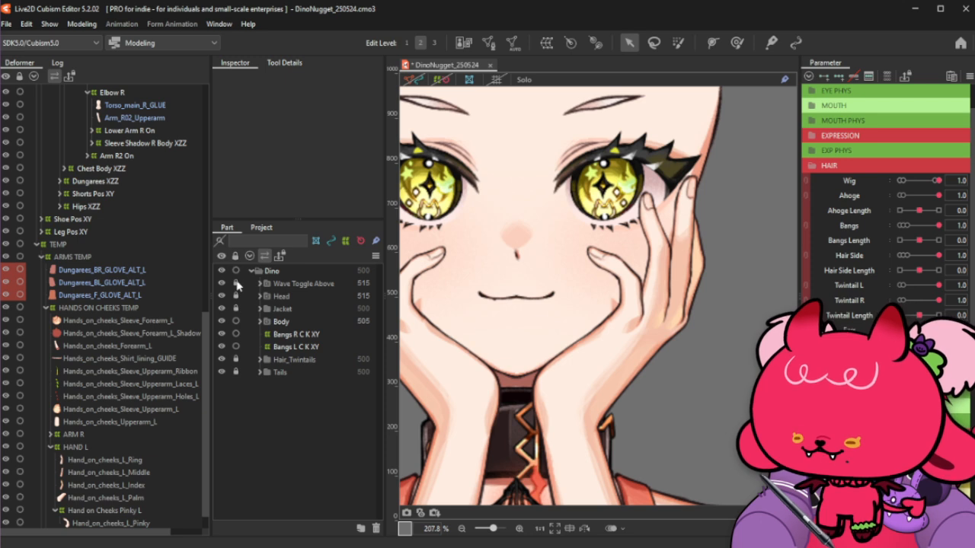
{"action": "left_click", "coordinate": [237, 284]}
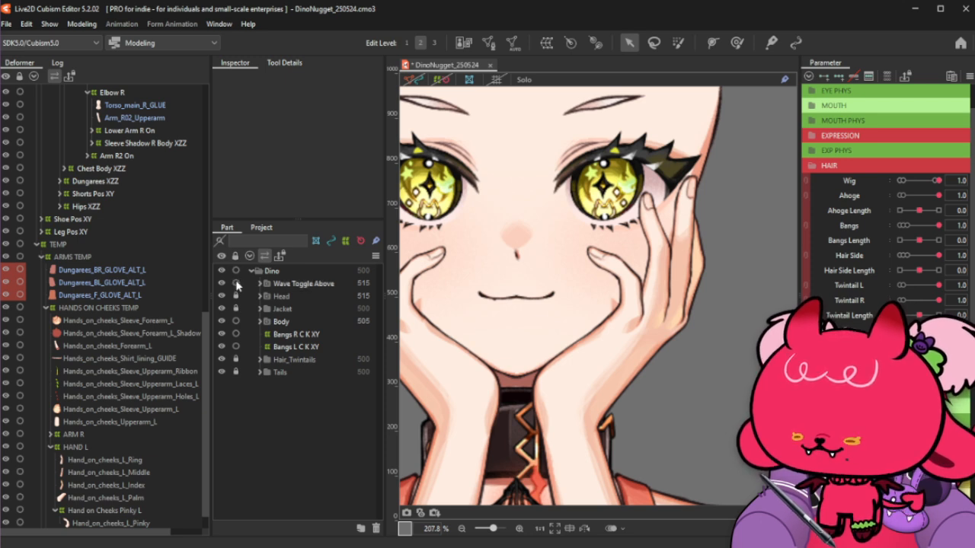
{"action": "left_click", "coordinate": [237, 284]}
{"action": "left_click", "coordinate": [236, 296]}
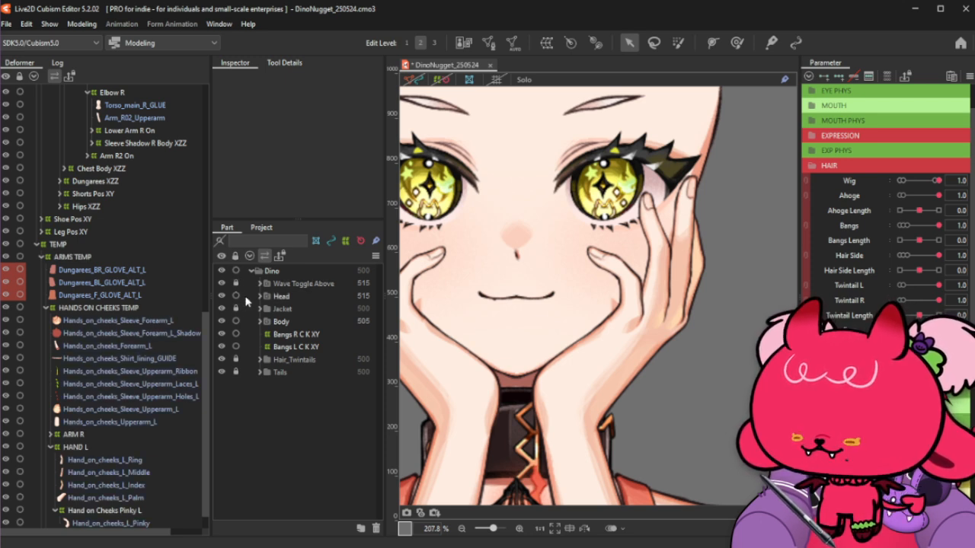
{"action": "left_click", "coordinate": [260, 296]}
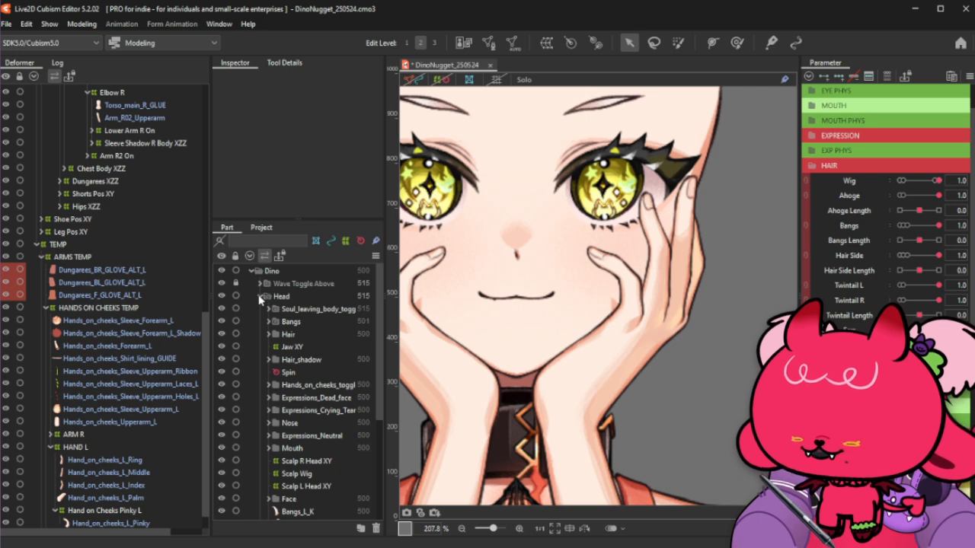
{"action": "left_click", "coordinate": [260, 296]}
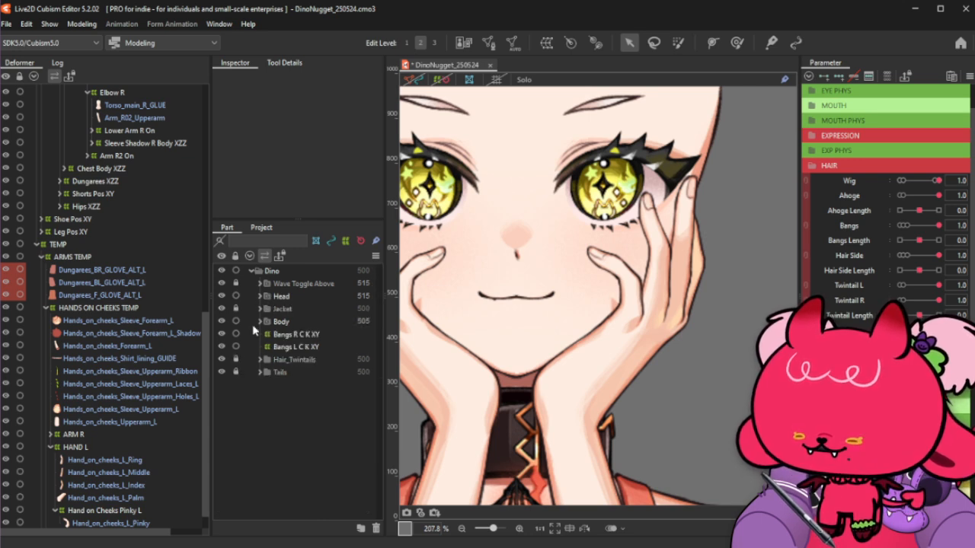
{"action": "left_click", "coordinate": [236, 334]}
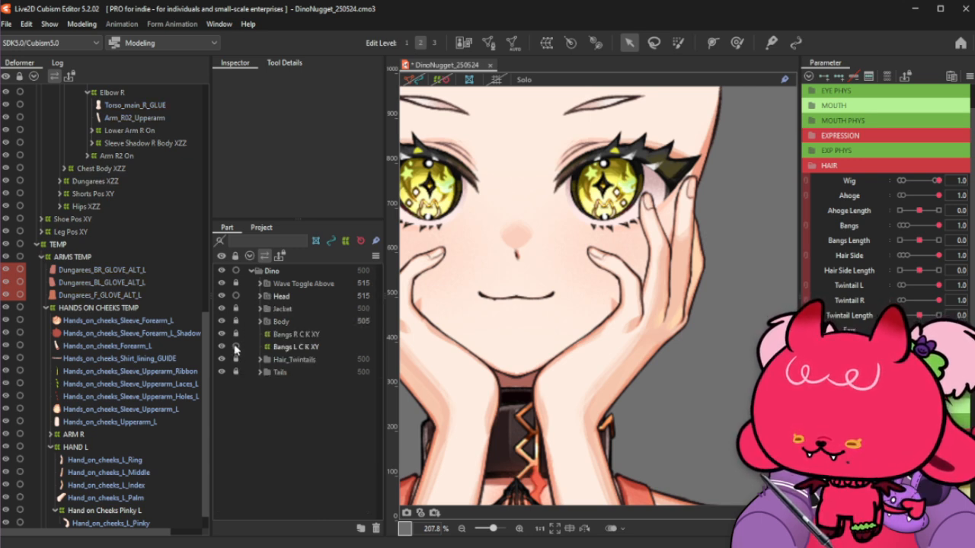
{"action": "left_click", "coordinate": [236, 347]}
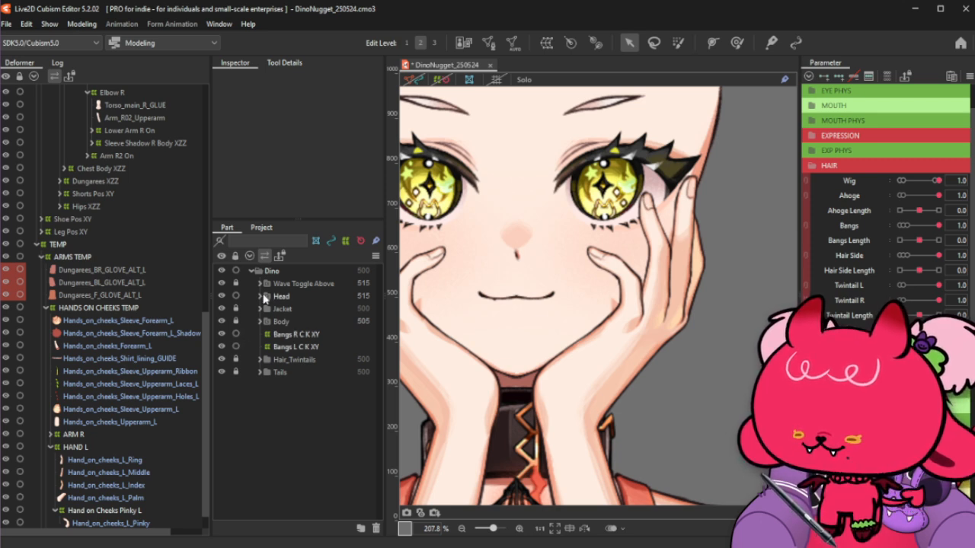
Move the Bangs R C K XY and Bangs L C K XY deformers to the end of the Head part
{"action": "left_click", "coordinate": [260, 296]}
{"action": "scroll", "coordinate": [285, 377], "scroll_direction": "down", "scroll_amount": 4}
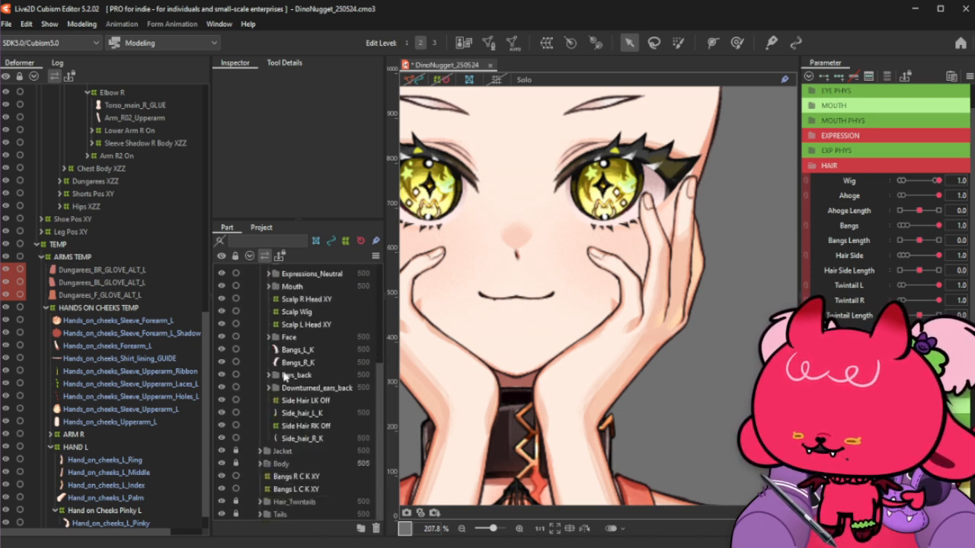
{"action": "left_click", "coordinate": [322, 489]}
{"action": "left_click", "coordinate": [310, 476], "text": "ctrl"}
{"action": "left_click_drag", "start_coordinate": [339, 455], "coordinate": [346, 456]}
{"action": "left_click", "coordinate": [322, 454]}
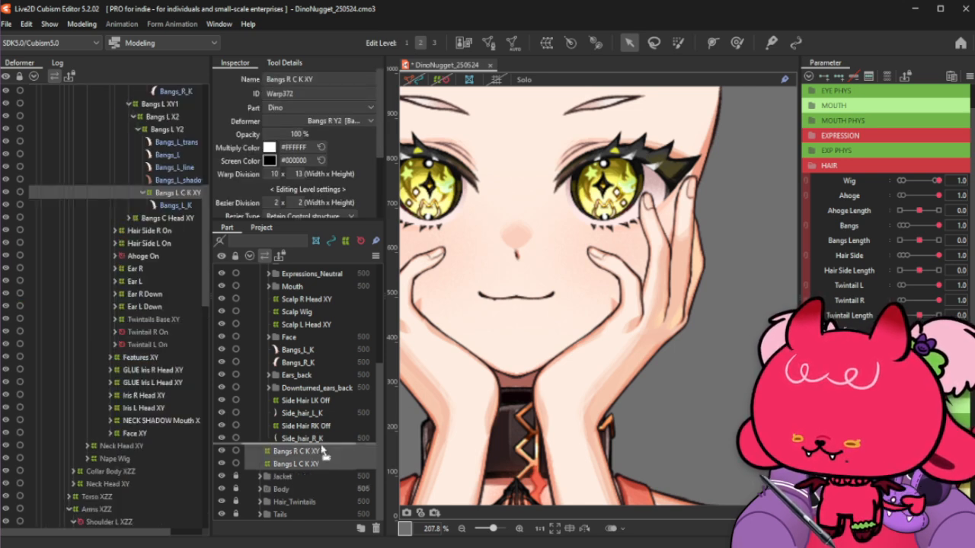
{"action": "left_click_drag", "start_coordinate": [313, 451], "coordinate": [313, 450]}
{"action": "scroll", "coordinate": [303, 385], "scroll_direction": "up", "scroll_amount": 5}
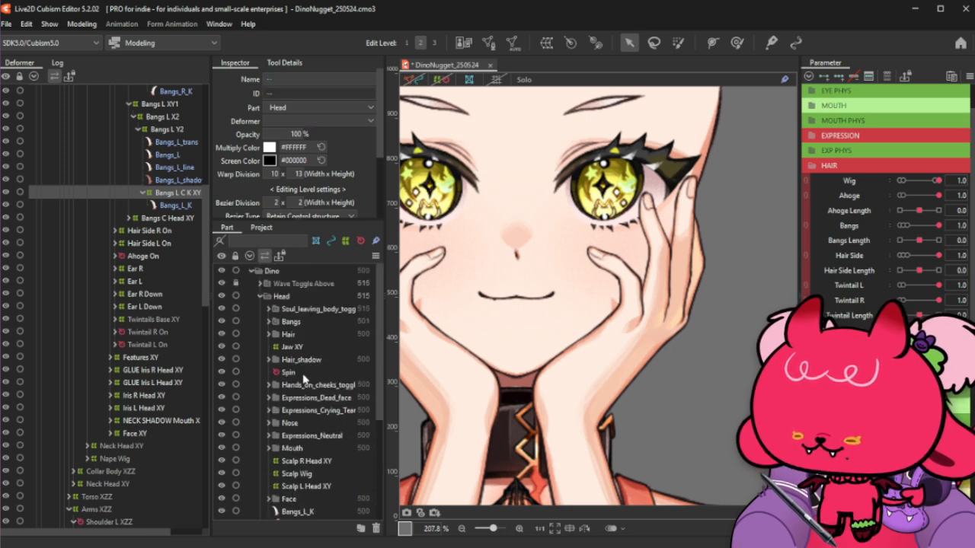
Lock the Head sub-parts from Expressions_Dead_face through Mouth
{"action": "left_click", "coordinate": [260, 296]}
{"action": "left_click", "coordinate": [260, 297]}
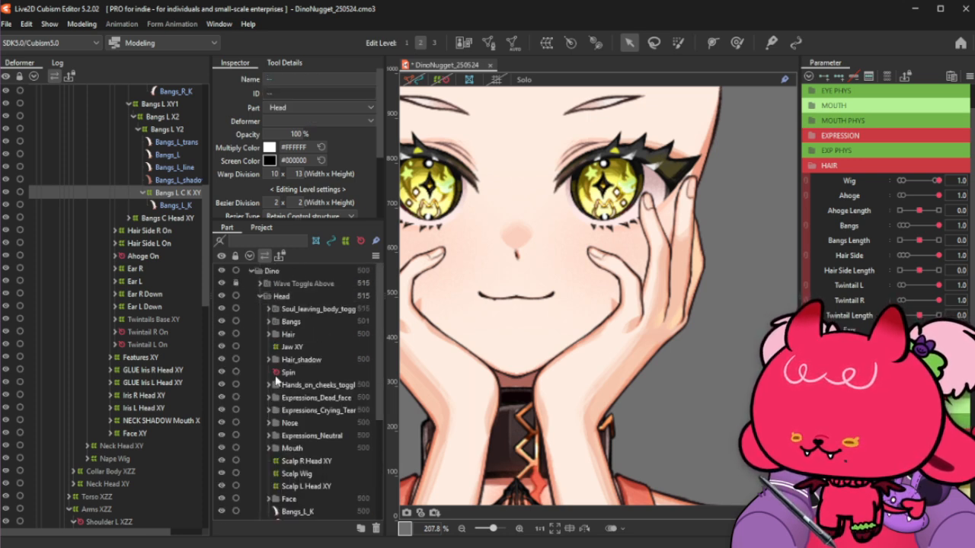
{"action": "scroll", "coordinate": [277, 379], "scroll_direction": "down", "scroll_amount": 4}
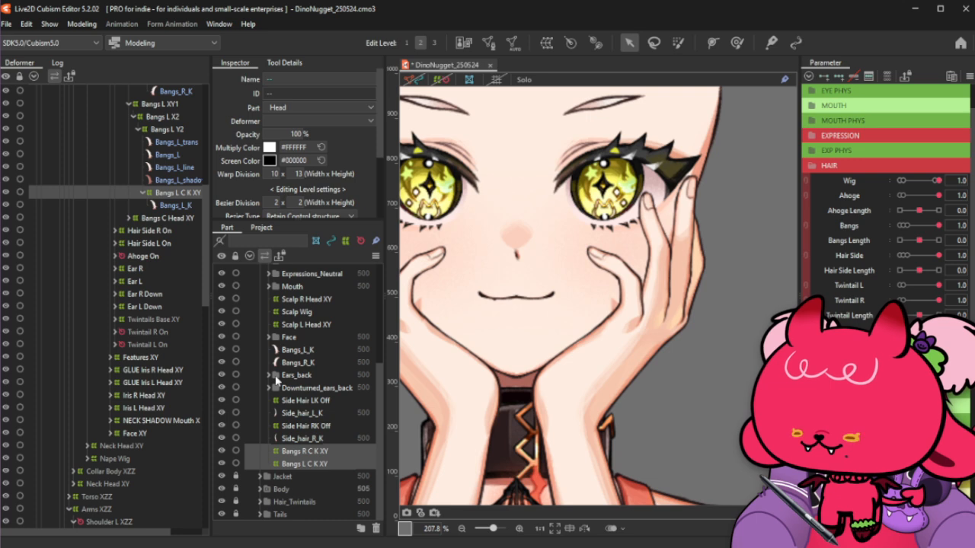
{"action": "scroll", "coordinate": [300, 373], "scroll_direction": "up", "scroll_amount": 2}
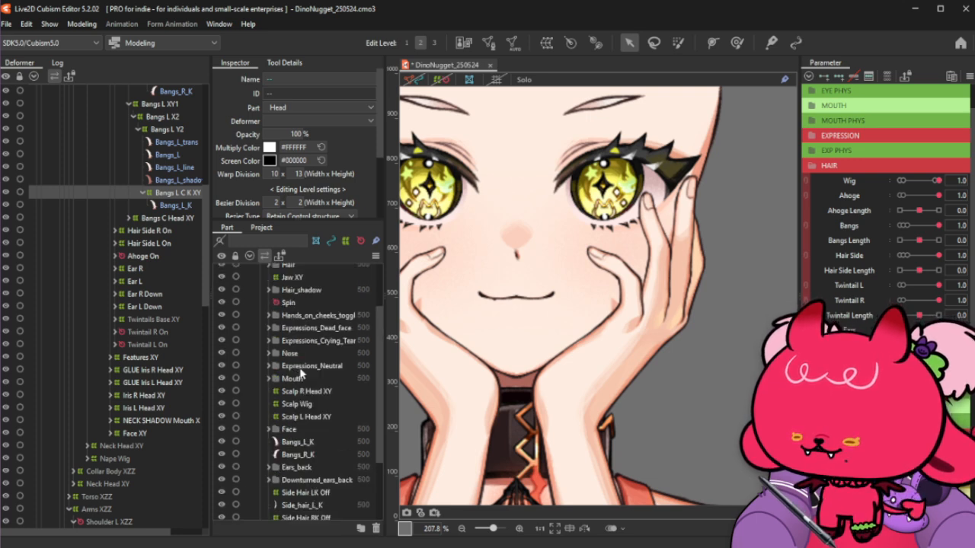
{"action": "scroll", "coordinate": [301, 373], "scroll_direction": "up", "scroll_amount": 1}
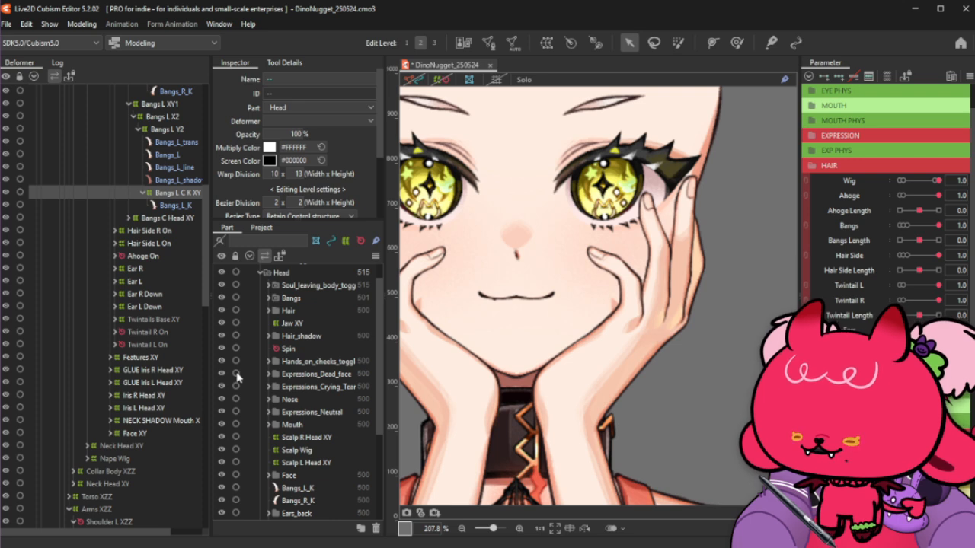
{"action": "left_click_drag", "start_coordinate": [238, 374], "coordinate": [238, 430]}
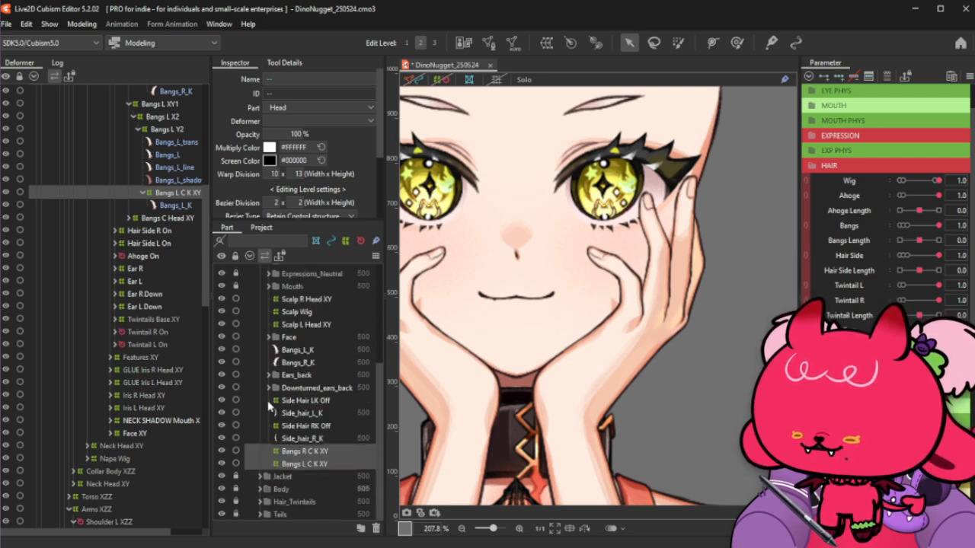
Lock the Head items Face, Bangs_L_K, Bangs_R_K, Ears_back and Downturned_ears_back
{"action": "scroll", "coordinate": [268, 407], "scroll_direction": "down", "scroll_amount": 1}
{"action": "scroll", "coordinate": [268, 408], "scroll_direction": "down", "scroll_amount": 1}
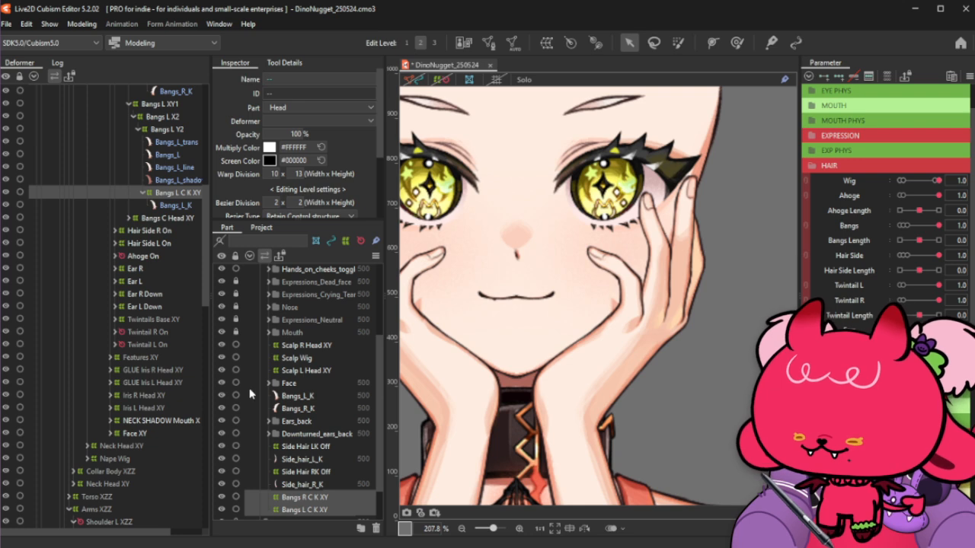
{"action": "left_click_drag", "start_coordinate": [238, 387], "coordinate": [236, 438]}
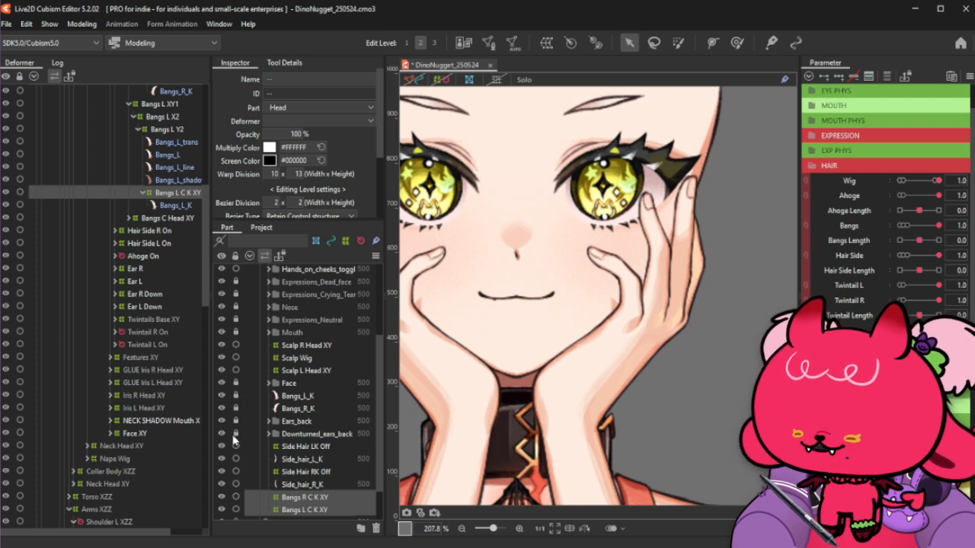
Unlock the Head items from Expressions_Dead_face through Downturned_ears_back, including the Scalp deformers between them
{"action": "left_click_drag", "start_coordinate": [238, 345], "coordinate": [238, 370]}
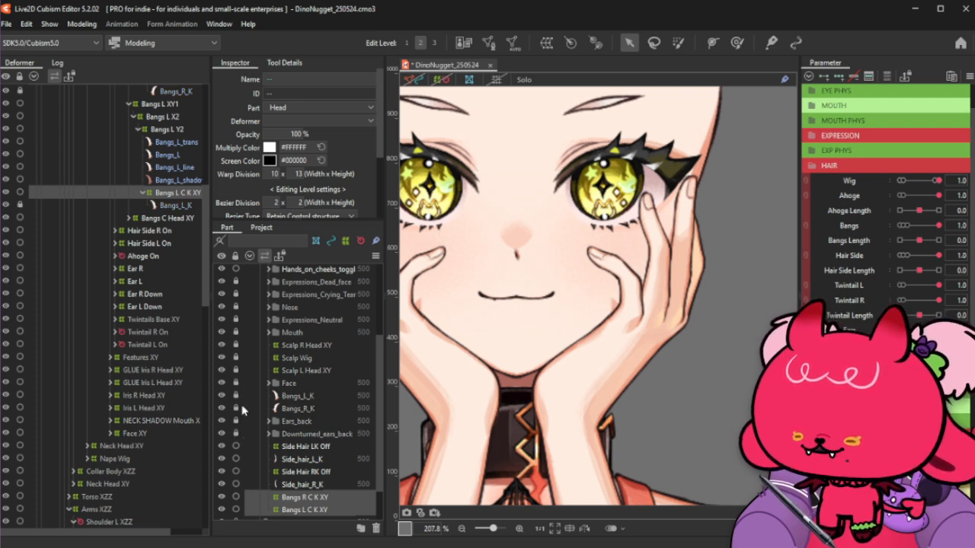
{"action": "scroll", "coordinate": [240, 449], "scroll_direction": "down", "scroll_amount": 1}
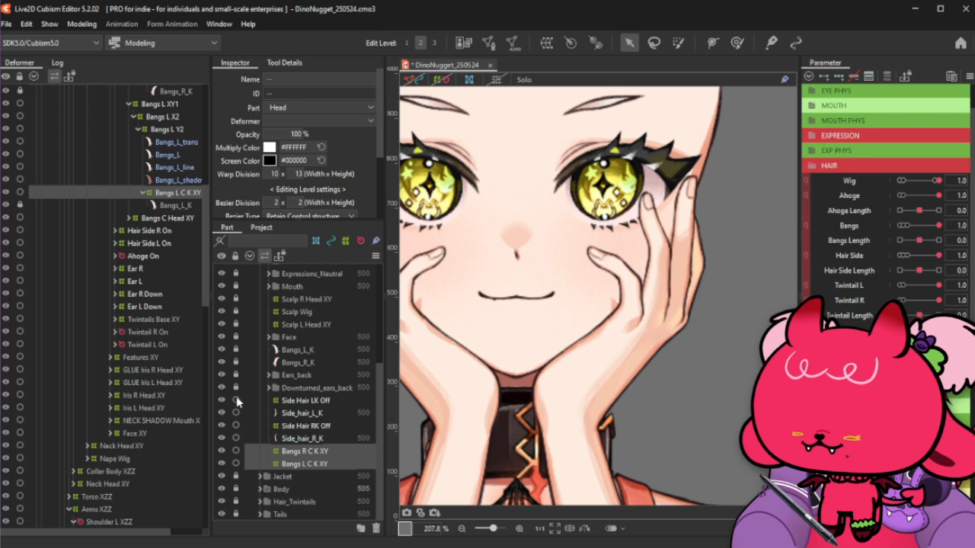
{"action": "scroll", "coordinate": [238, 401], "scroll_direction": "up", "scroll_amount": 1}
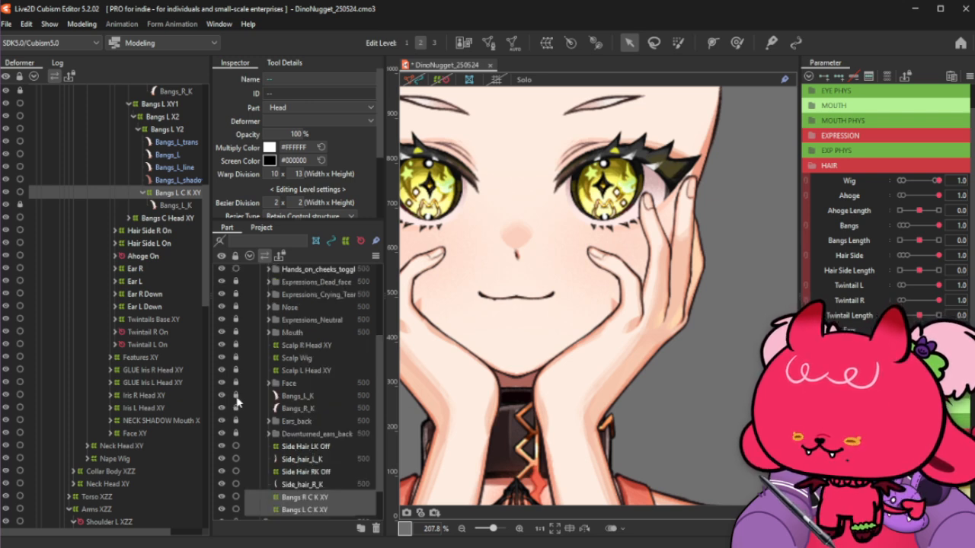
{"action": "left_click_drag", "start_coordinate": [239, 287], "coordinate": [234, 424]}
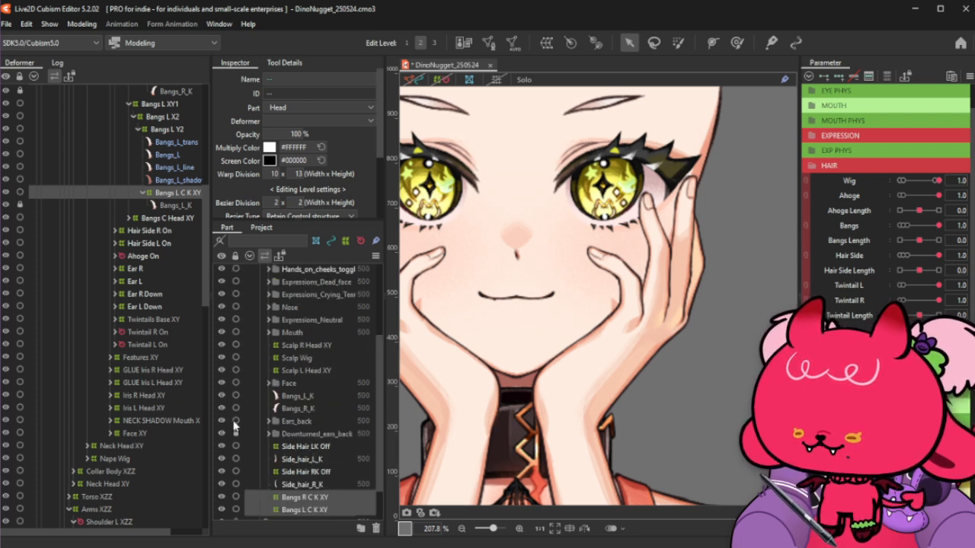
Create a new part named Head directly above Expressions_Dead_face, inside the existing Head part
{"action": "left_click", "coordinate": [315, 283]}
{"action": "left_click", "coordinate": [361, 527]}
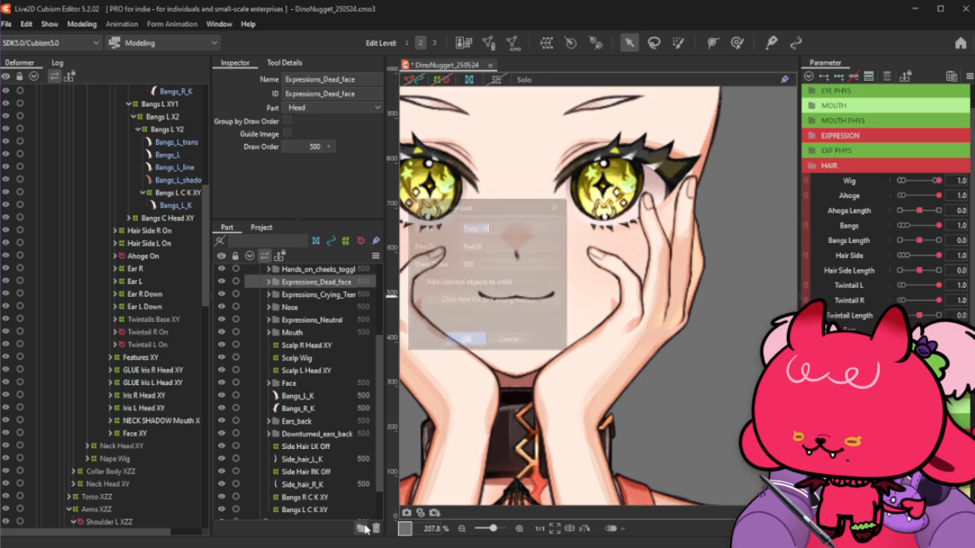
{"action": "type", "text": "Head"}
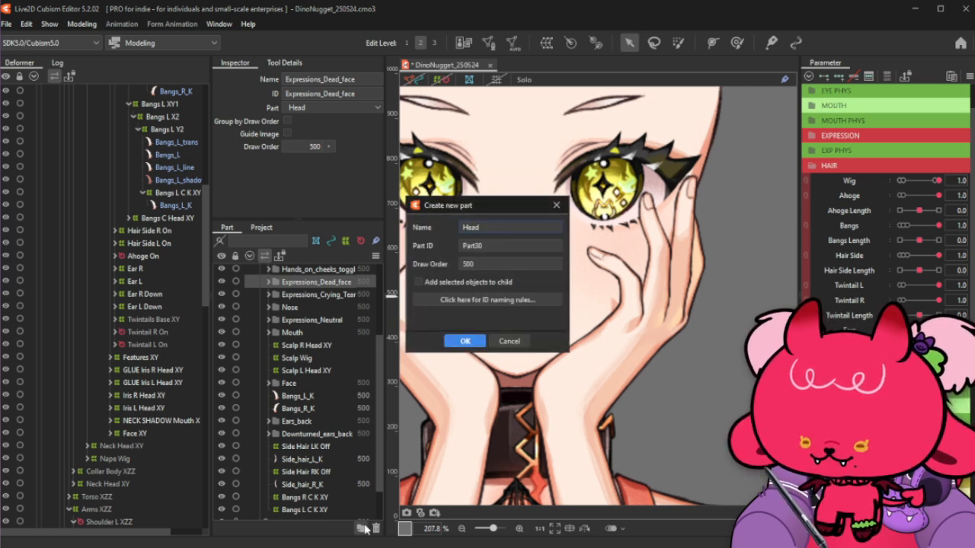
{"action": "left_click", "coordinate": [478, 343]}
Move everything from Expressions_Dead_face through Bangs L C K XY into the new Head sub-part and lock that sub-part
{"action": "left_click", "coordinate": [298, 295]}
{"action": "scroll", "coordinate": [305, 366], "scroll_direction": "down", "scroll_amount": 2}
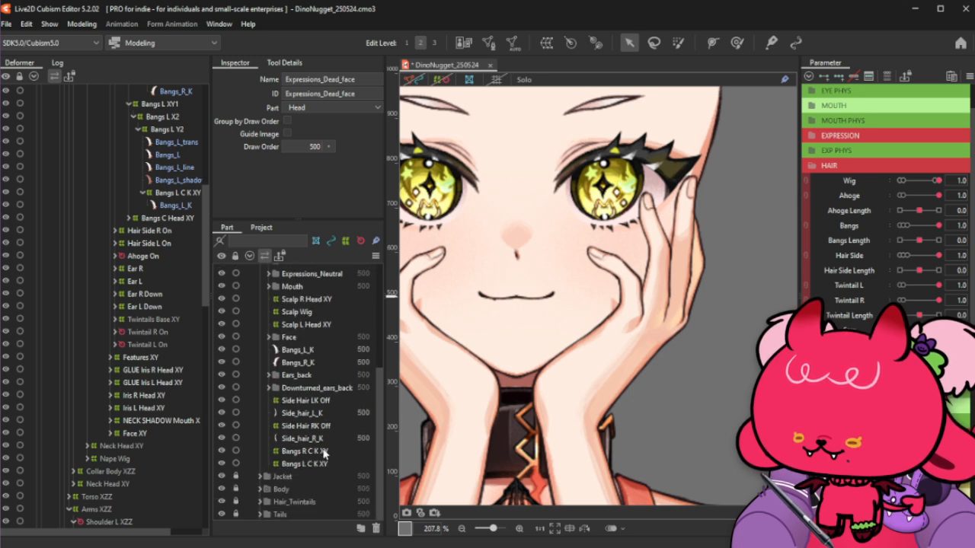
{"action": "left_click", "coordinate": [323, 454], "text": "shift"}
{"action": "scroll", "coordinate": [323, 454], "scroll_direction": "up", "scroll_amount": 2}
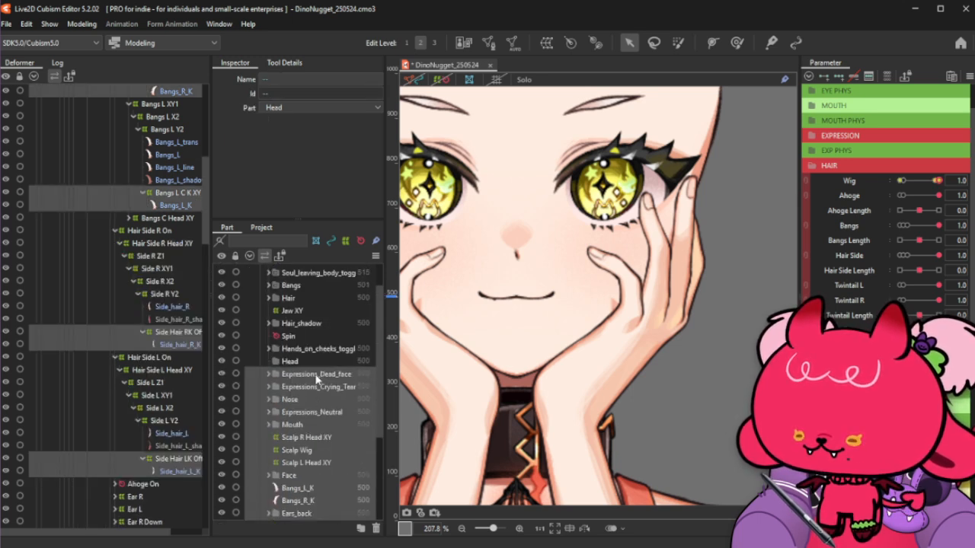
{"action": "left_click_drag", "start_coordinate": [317, 375], "coordinate": [292, 370]}
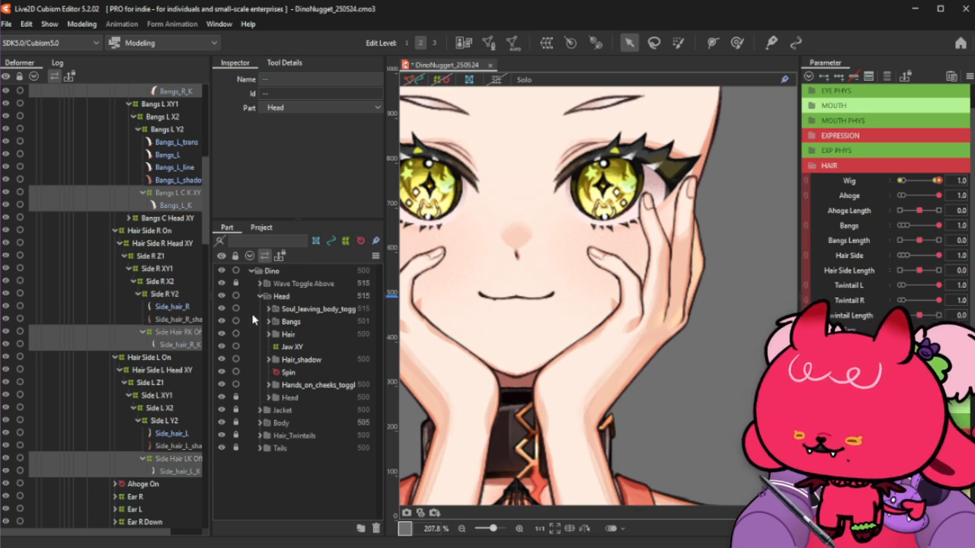
Show the deformer overlay again and copy the name of the Hand on Cheeks Pinky L deformer under HAND L
{"action": "left_click", "coordinate": [310, 386]}
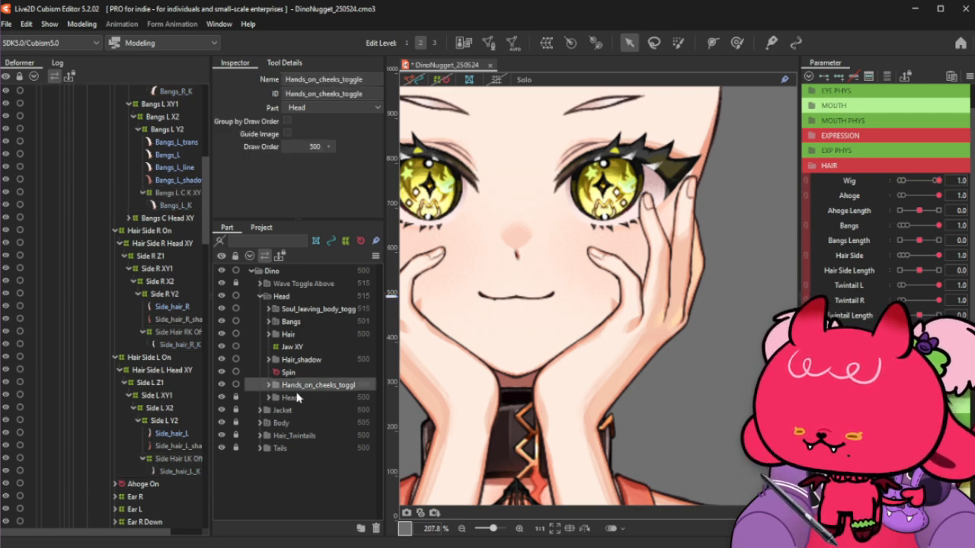
{"action": "scroll", "coordinate": [162, 396], "scroll_direction": "down", "scroll_amount": 10}
{"action": "scroll", "coordinate": [162, 396], "scroll_direction": "down", "scroll_amount": 10}
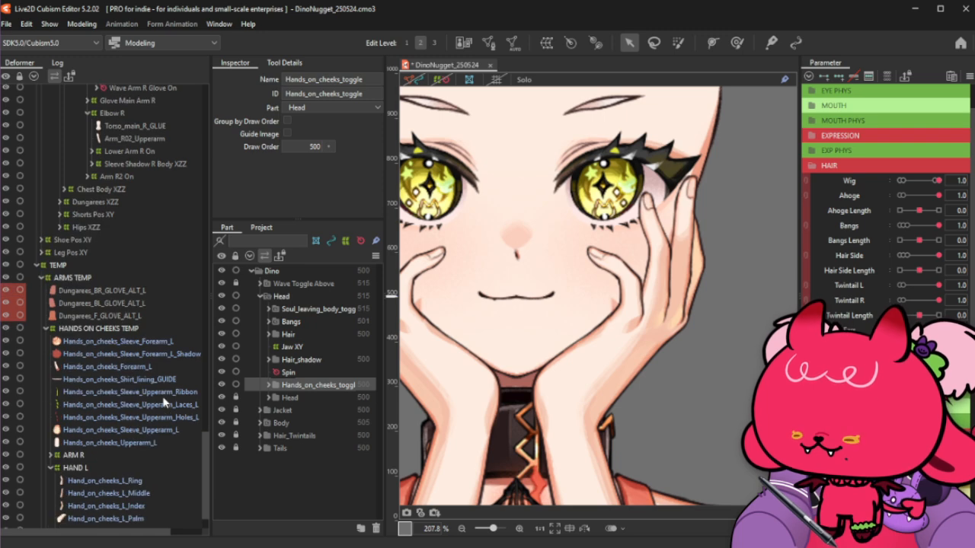
{"action": "left_click", "coordinate": [104, 480]}
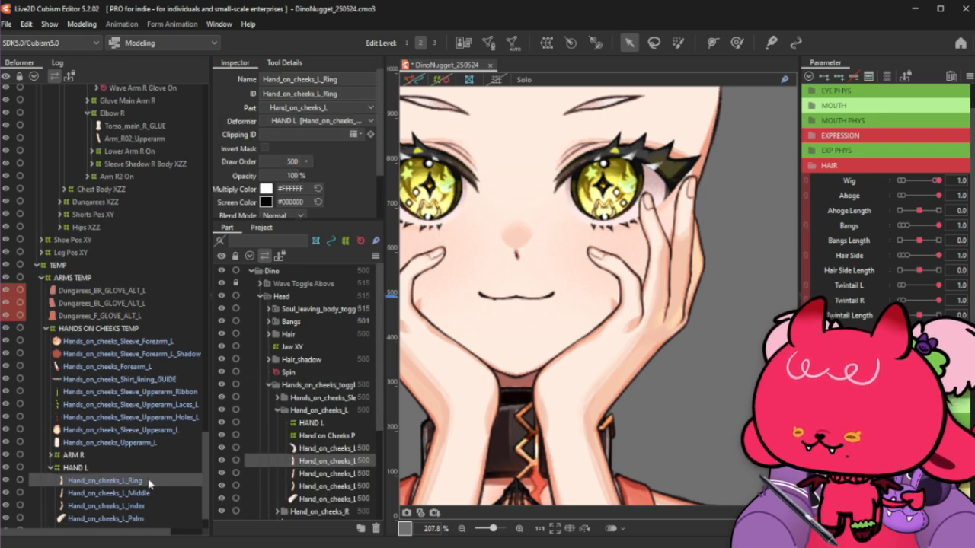
{"action": "scroll", "coordinate": [148, 478], "scroll_direction": "down", "scroll_amount": 2}
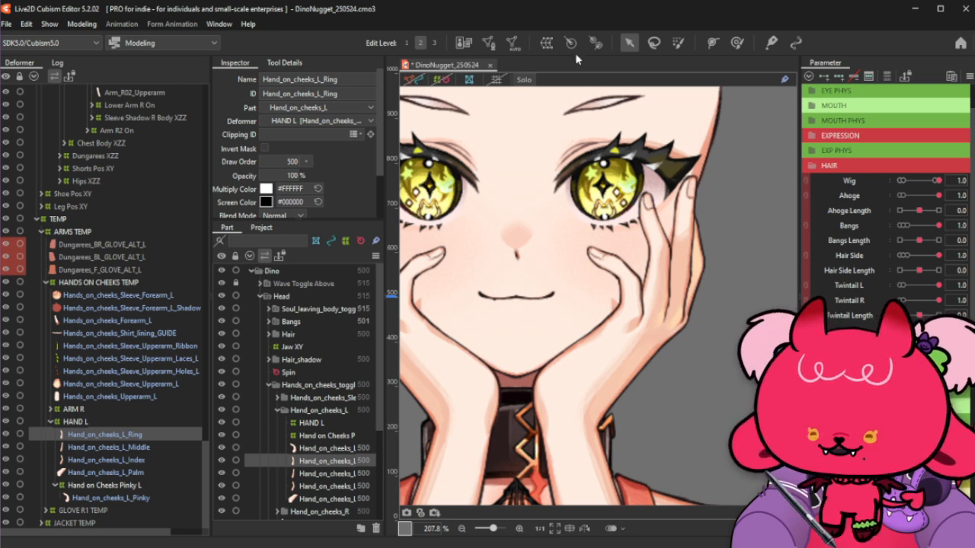
{"action": "left_click", "coordinate": [443, 80]}
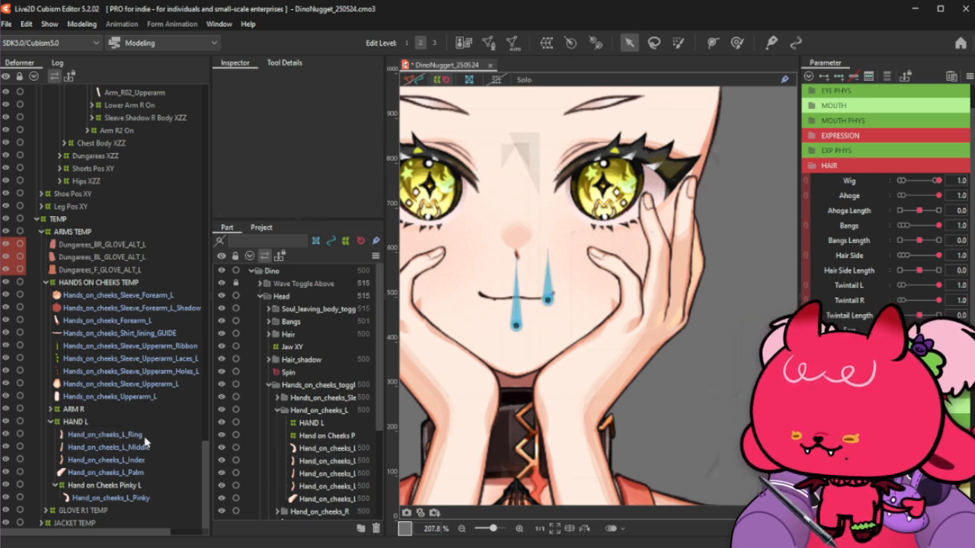
{"action": "left_click", "coordinate": [139, 485]}
{"action": "left_click", "coordinate": [304, 80]}
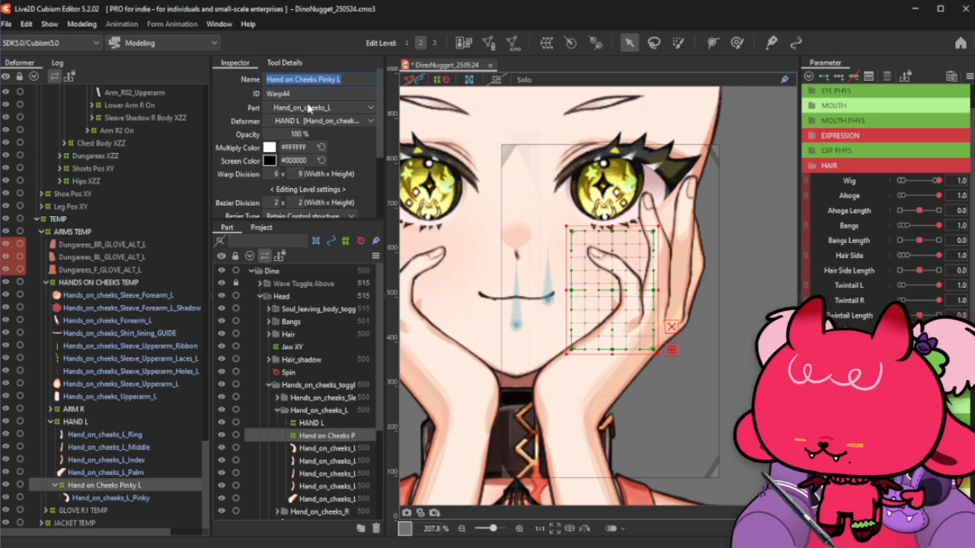
Show the mesh overlay and create a warp deformer named Hand on Cheeks Ring L as the parent of Hand_on_cheeks_L_Ring
{"action": "left_click", "coordinate": [136, 436]}
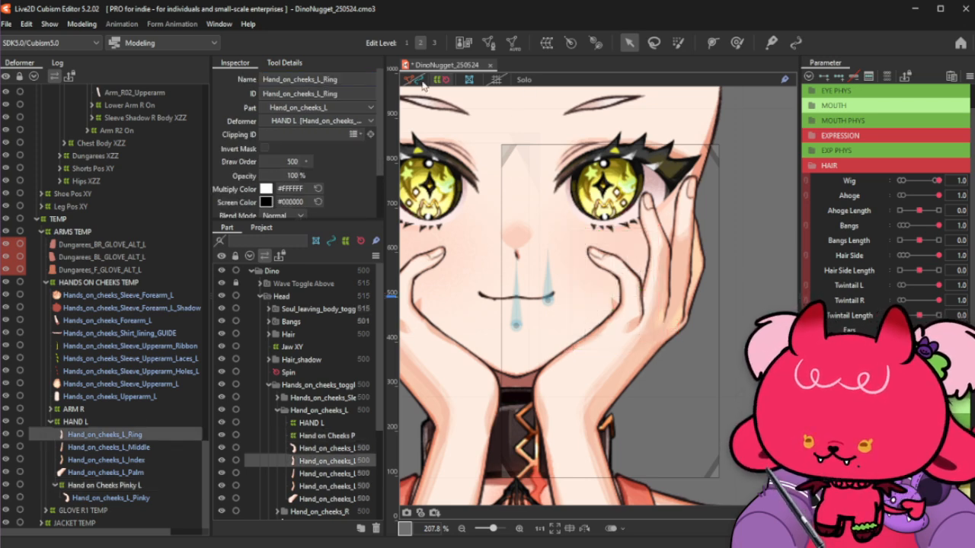
{"action": "left_click", "coordinate": [547, 43]}
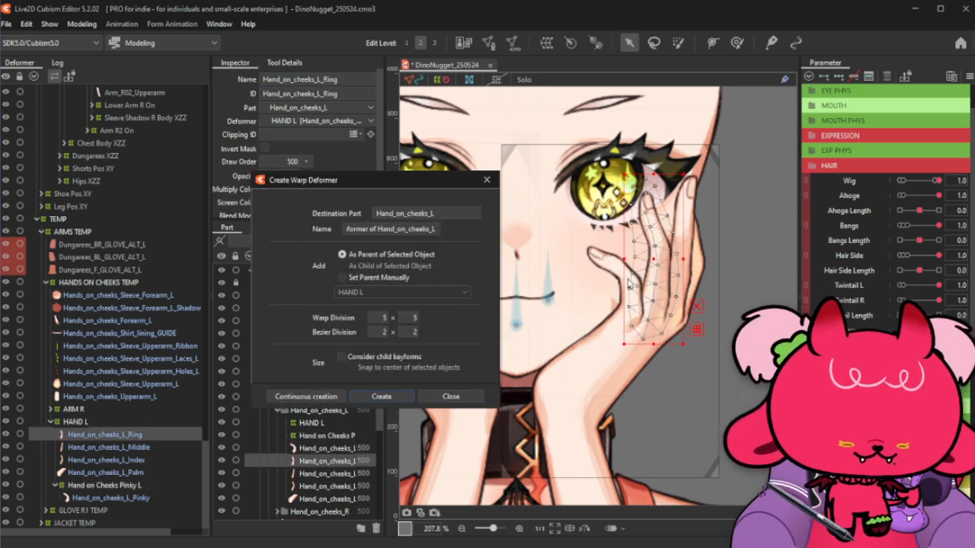
{"action": "left_click", "coordinate": [431, 230]}
{"action": "key", "text": "ctrl+a"}
{"action": "type", "text": "Hand on Cheeks Pinky L"}
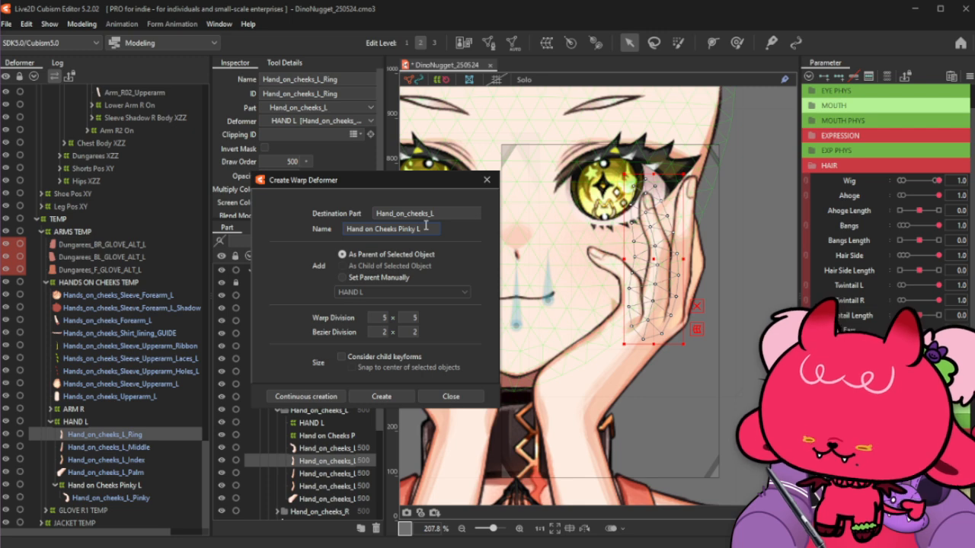
{"action": "key", "text": "BackSpace"}
{"action": "key", "text": "BackSpace"}
{"action": "key", "text": "BackSpace"}
{"action": "key", "text": "BackSpace"}
{"action": "key", "text": "BackSpace"}
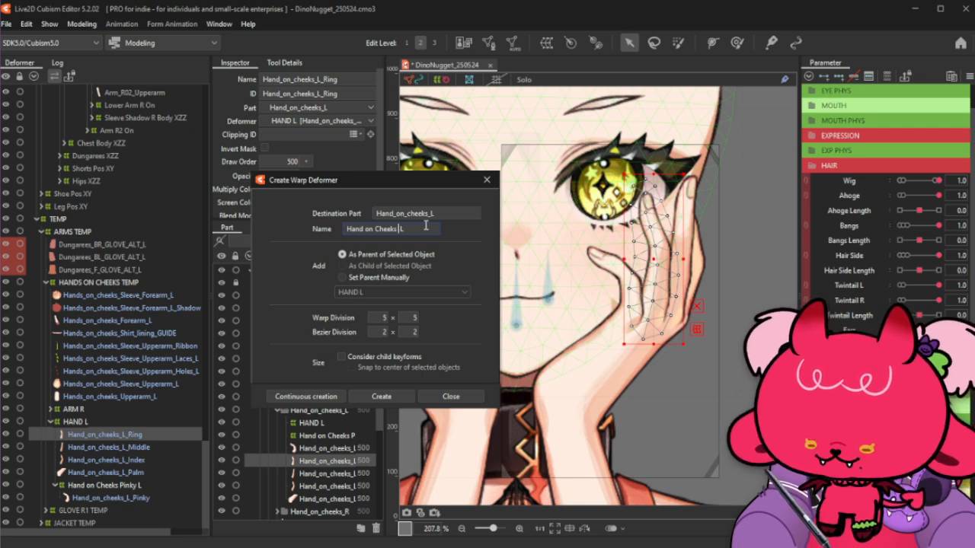
{"action": "type", "text": "Ring"}
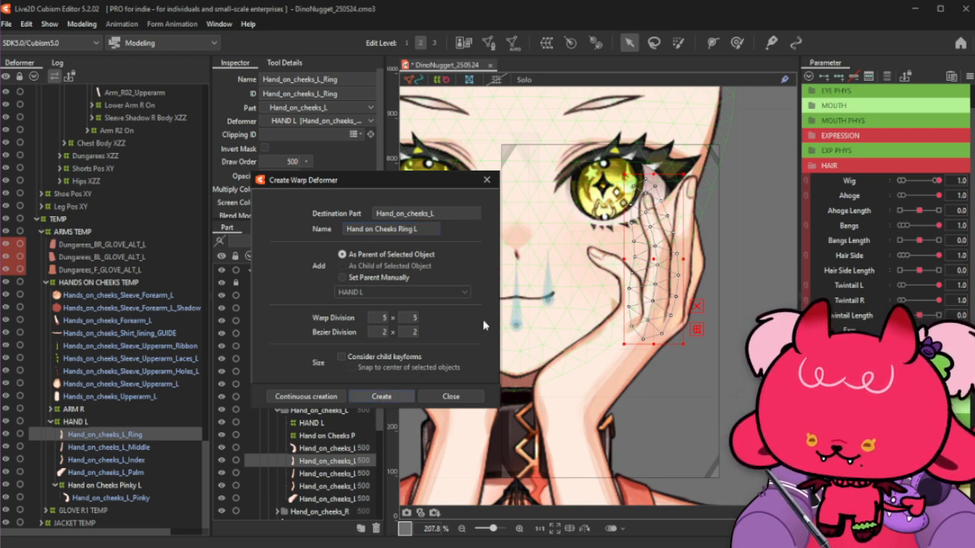
{"action": "left_click", "coordinate": [382, 396]}
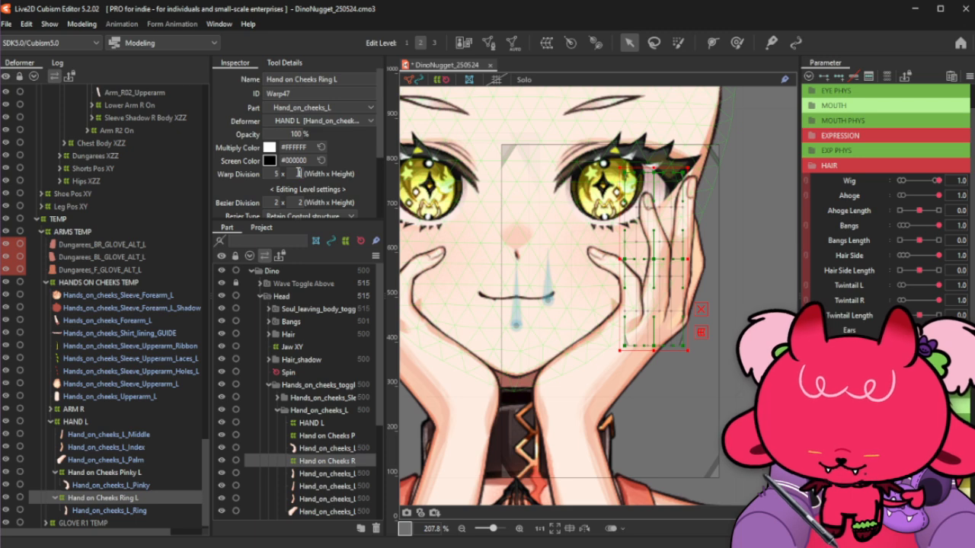
Set the Hand on Cheeks Ring L deformer's vertical warp division to 15
{"action": "left_click", "coordinate": [297, 174]}
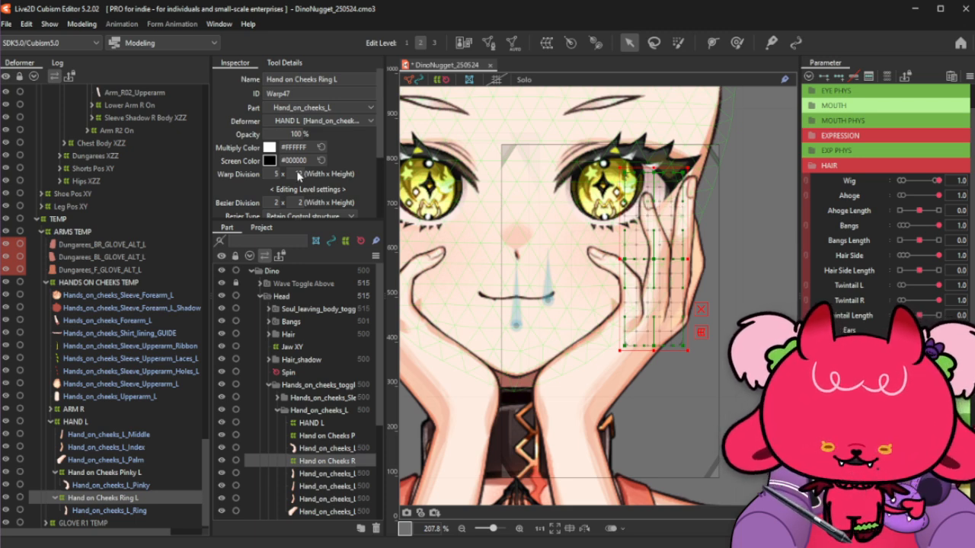
{"action": "double_click", "coordinate": [297, 173]}
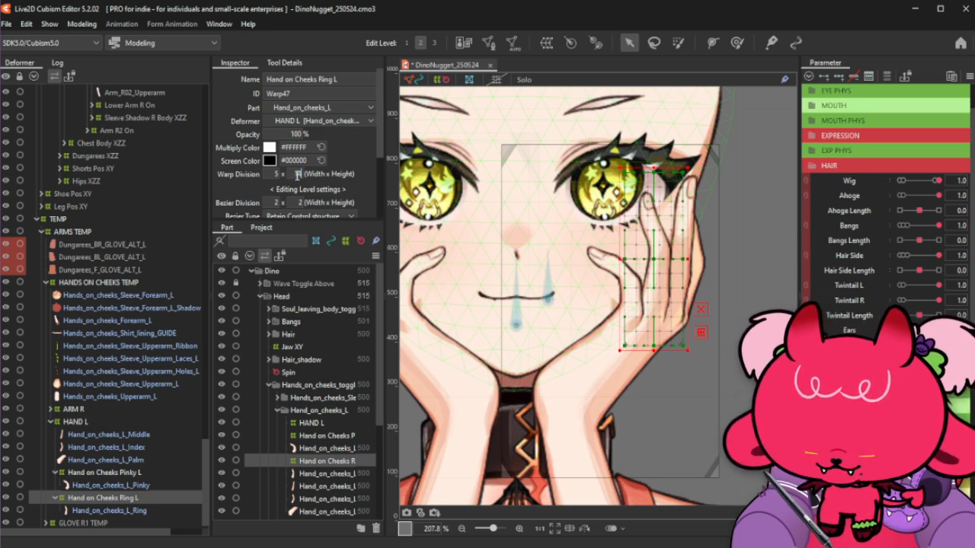
{"action": "type", "text": "14"}
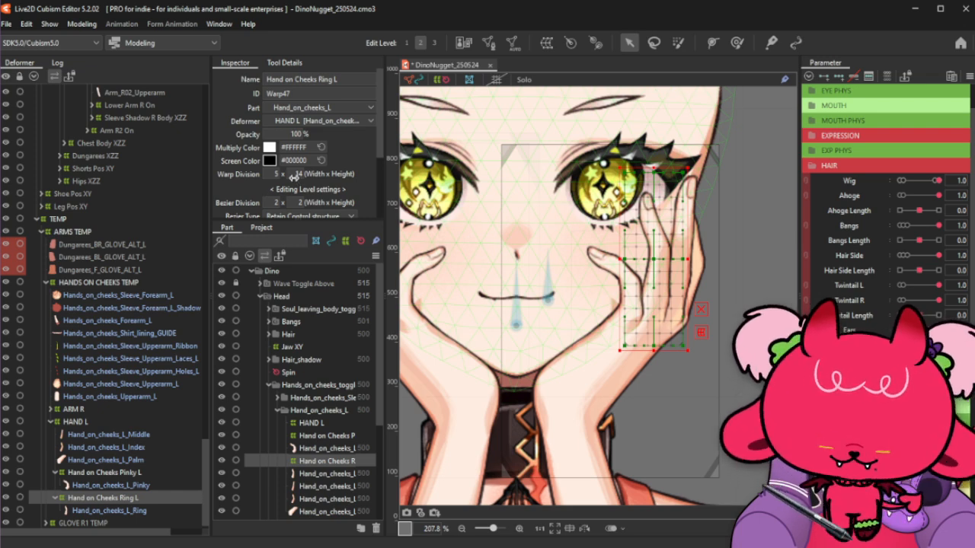
{"action": "left_click", "coordinate": [296, 174]}
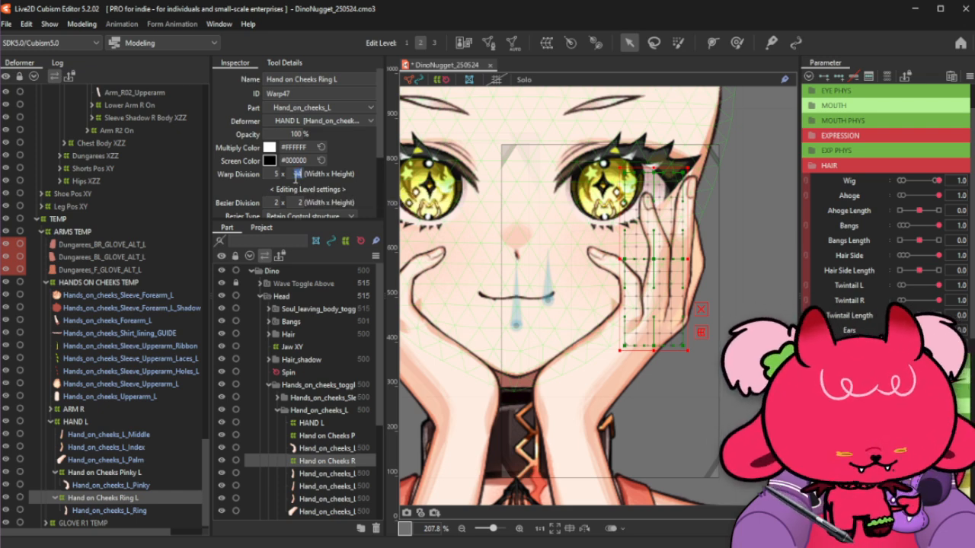
{"action": "type", "text": "15"}
{"action": "key", "text": "Return"}
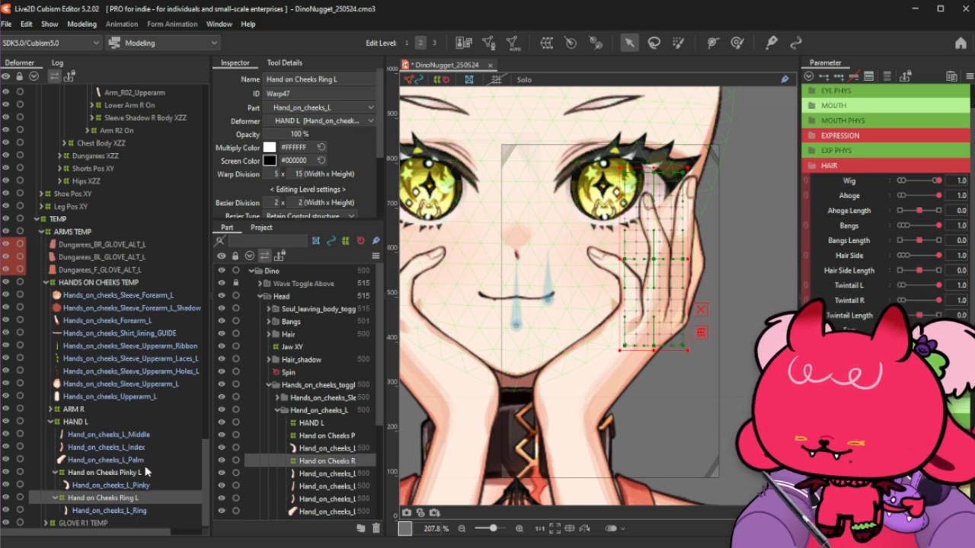
Create a warp deformer named Hand on Cheeks Middle L as the parent of Hand_on_cheeks_L_Middle, reusing the ring deformer's name as its base
{"action": "left_click", "coordinate": [355, 78]}
{"action": "key", "text": "ctrl+c"}
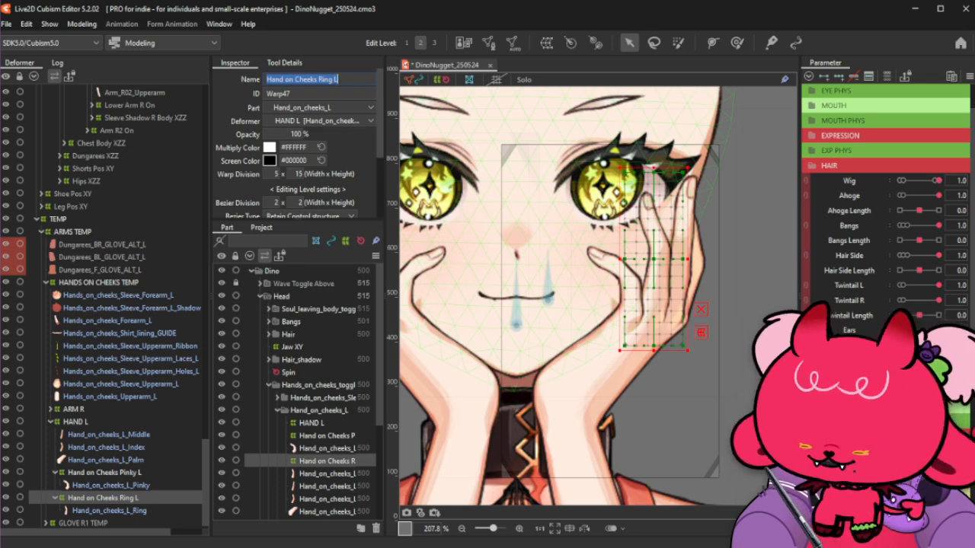
{"action": "left_click", "coordinate": [171, 437]}
{"action": "left_click", "coordinate": [554, 44]}
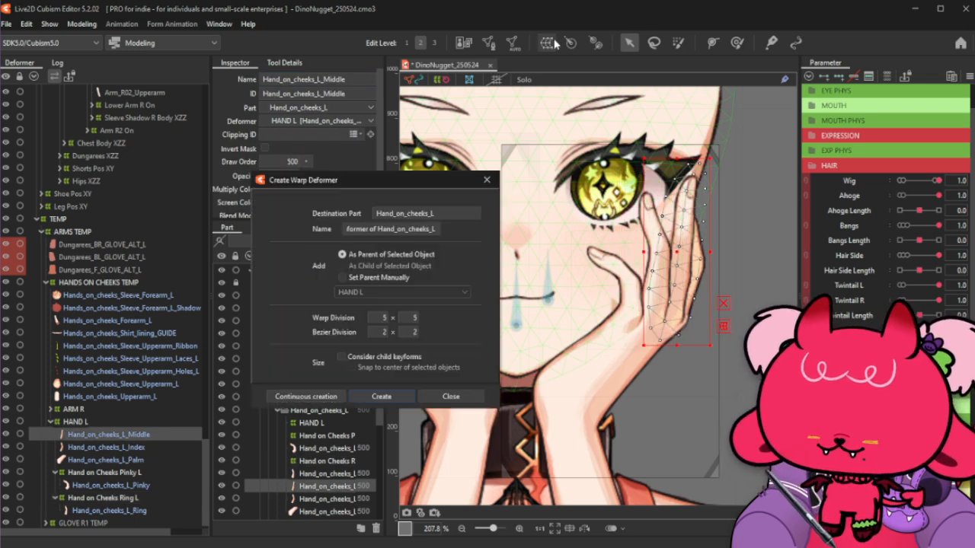
{"action": "left_click", "coordinate": [399, 228]}
{"action": "key", "text": "ctrl+v"}
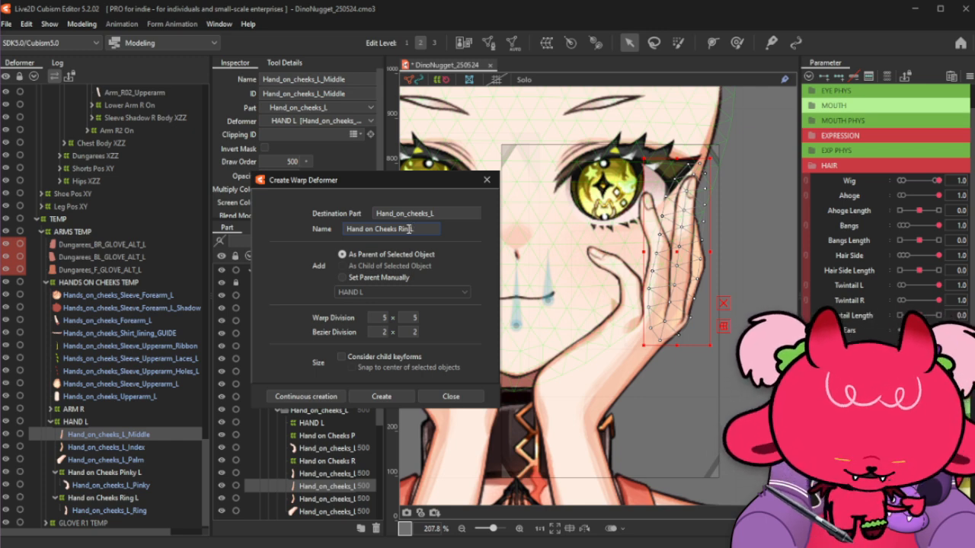
{"action": "type", "text": "ddle L"}
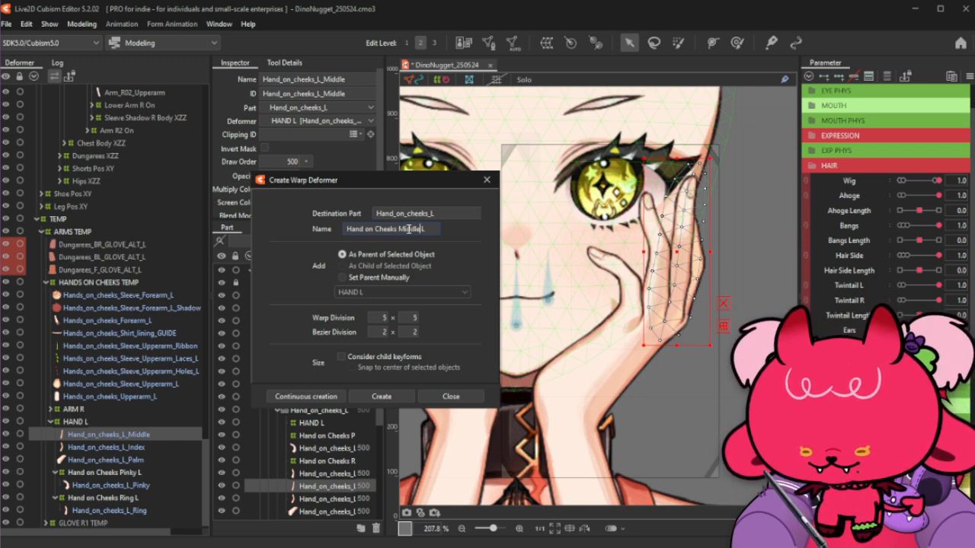
{"action": "left_click", "coordinate": [380, 396]}
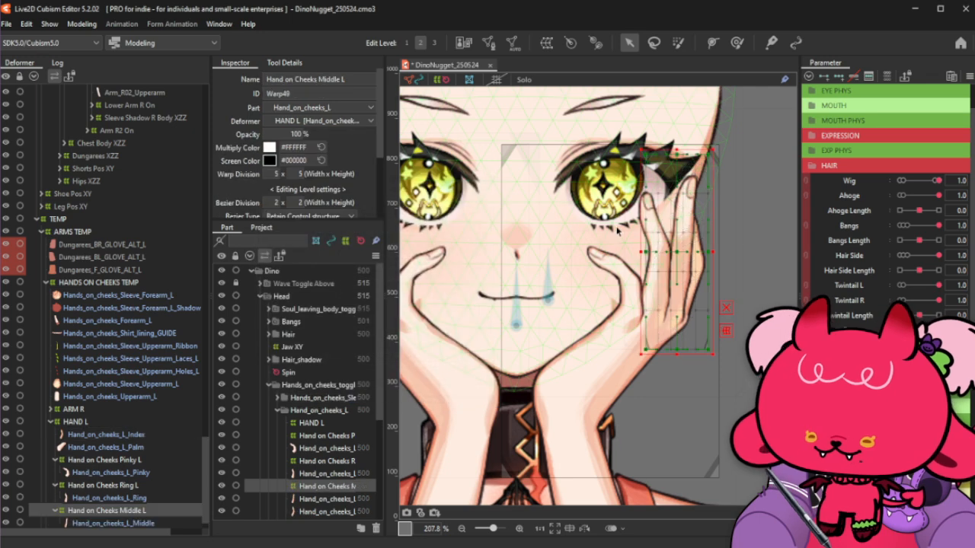
Widen the Hand on Cheeks Middle L deformer slightly around the finger and set its vertical warp division to 15
{"action": "left_click_drag", "start_coordinate": [713, 257], "coordinate": [715, 251]}
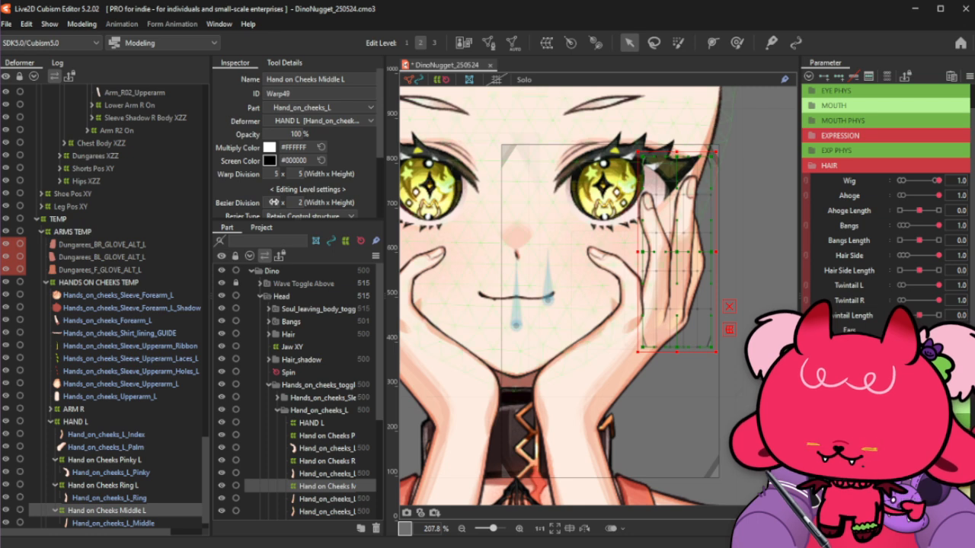
{"action": "left_click", "coordinate": [302, 174]}
{"action": "type", "text": "15"}
{"action": "key", "text": "Return"}
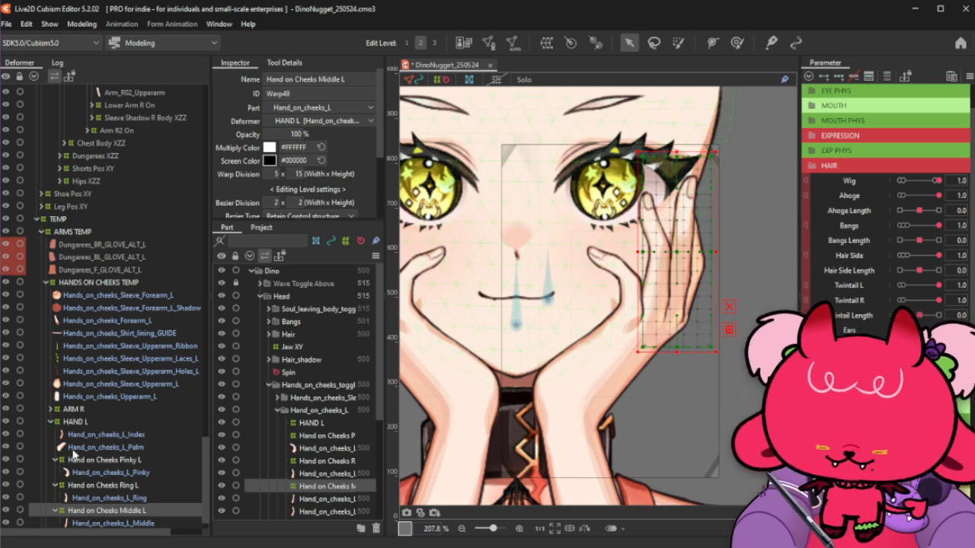
Create a warp deformer named Hand on Cheeks Index L as the parent of Hand_on_cheeks_L_Index, reusing the copied finger deformer name
{"action": "left_click", "coordinate": [133, 433]}
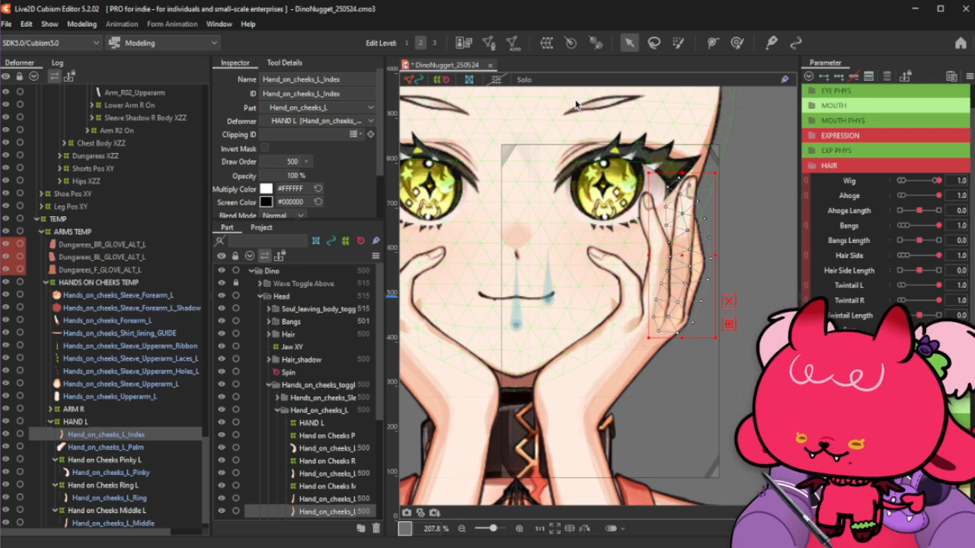
{"action": "left_click", "coordinate": [547, 45]}
{"action": "triple_click", "coordinate": [434, 228]}
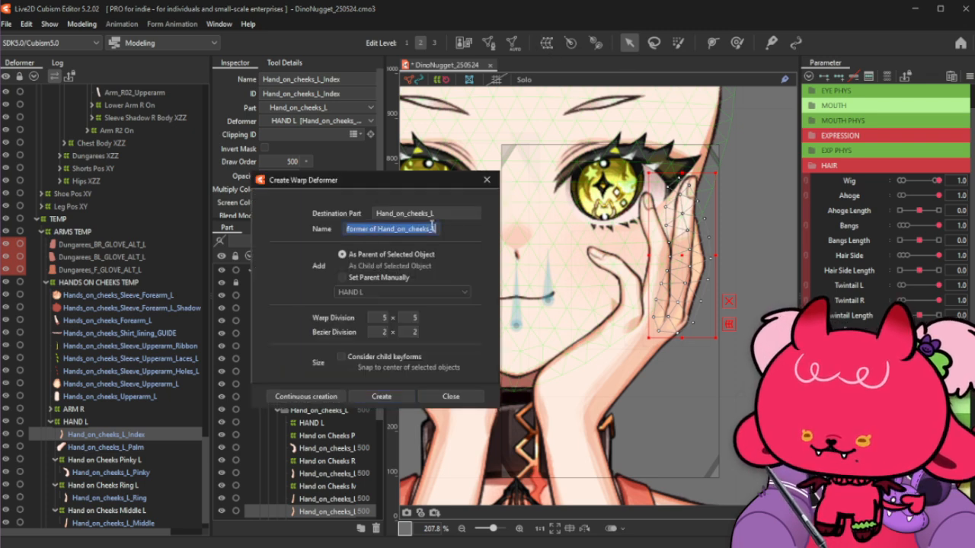
{"action": "key", "text": "ctrl+v"}
{"action": "double_click", "coordinate": [403, 229]}
{"action": "key", "text": "BackSpace"}
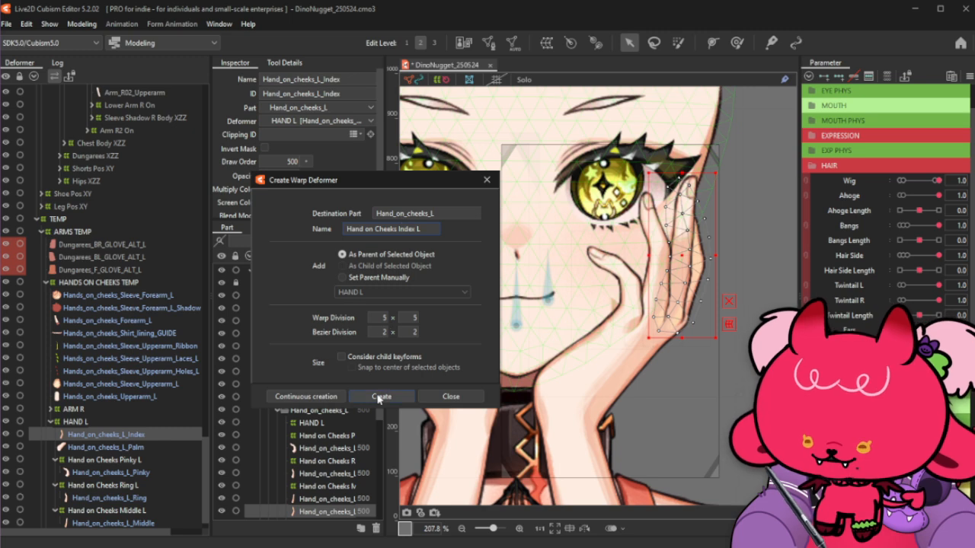
{"action": "left_click", "coordinate": [381, 396]}
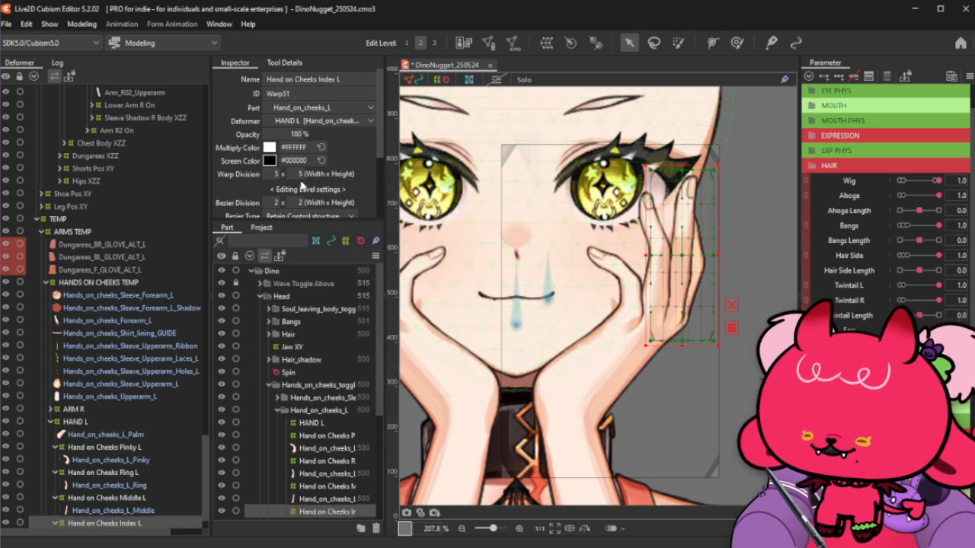
Set the Hand on Cheeks Index L deformer's vertical warp division to 13
{"action": "key", "text": "Return"}
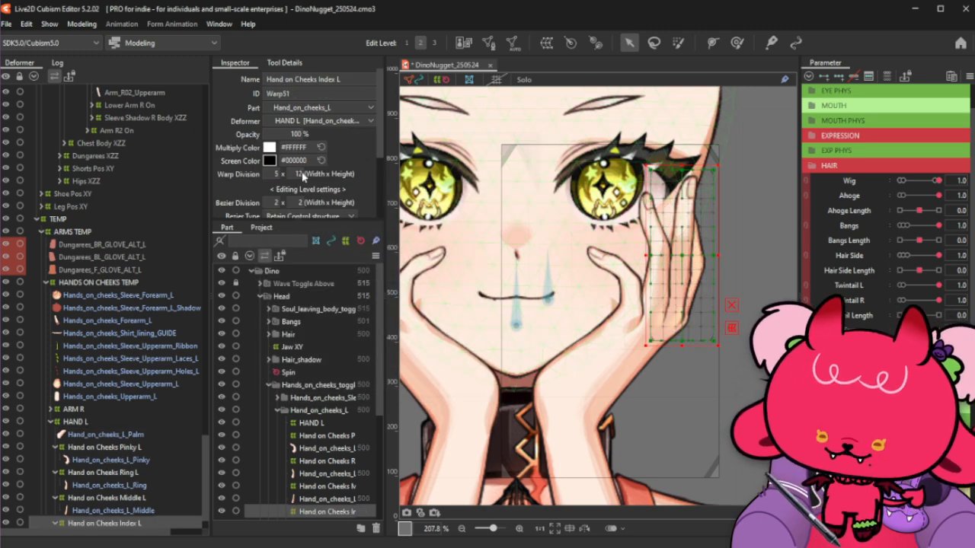
{"action": "double_click", "coordinate": [301, 175]}
{"action": "type", "text": "13"}
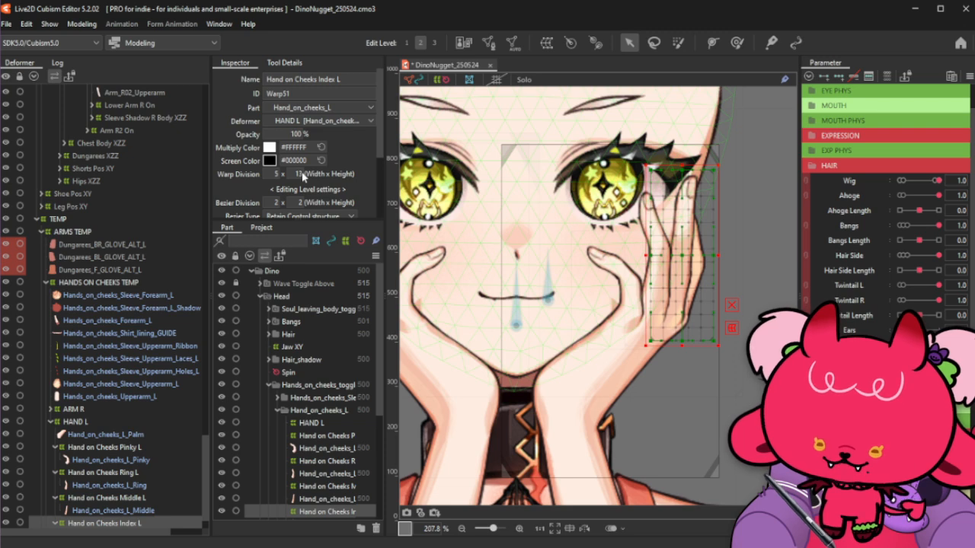
Generate an automatic mesh for Hand_on_cheeks_L_Palm using the Set_06 preset
{"action": "scroll", "coordinate": [127, 498], "scroll_direction": "down", "scroll_amount": 1}
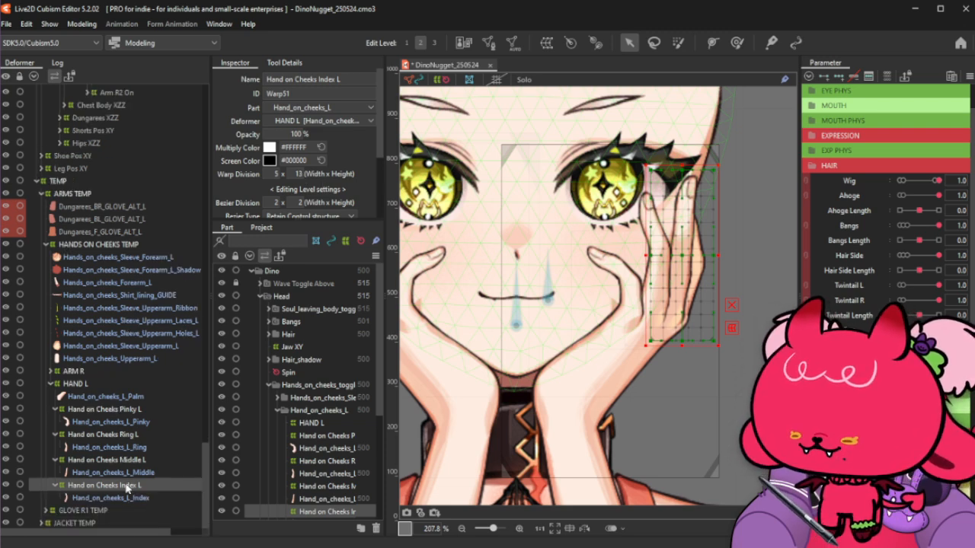
{"action": "left_click", "coordinate": [146, 395]}
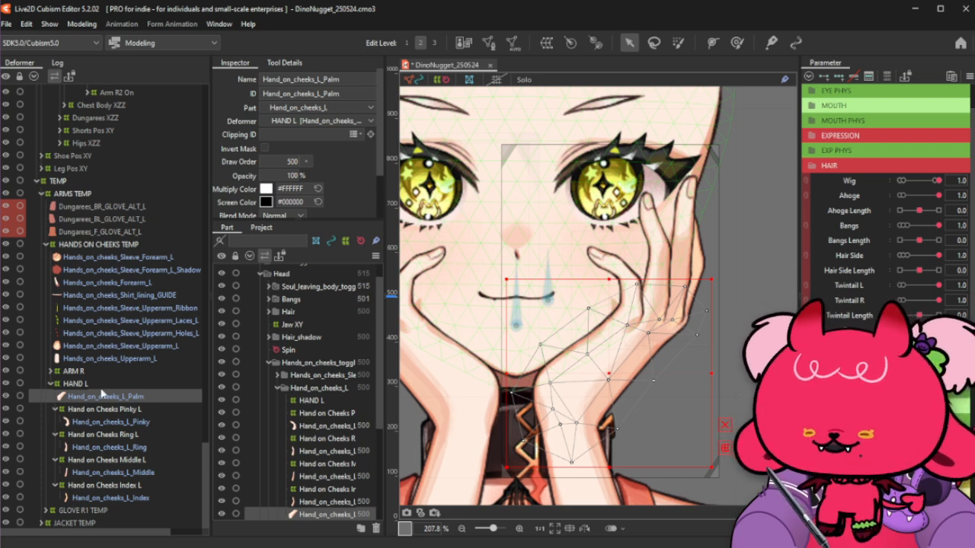
{"action": "left_click", "coordinate": [131, 421]}
{"action": "left_click", "coordinate": [139, 397]}
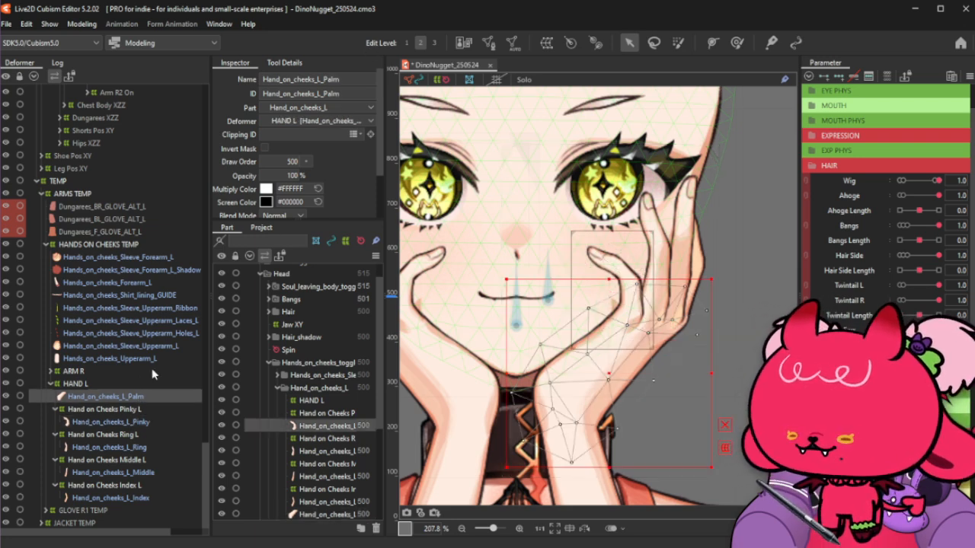
{"action": "left_click", "coordinate": [512, 43]}
{"action": "left_click", "coordinate": [228, 176]}
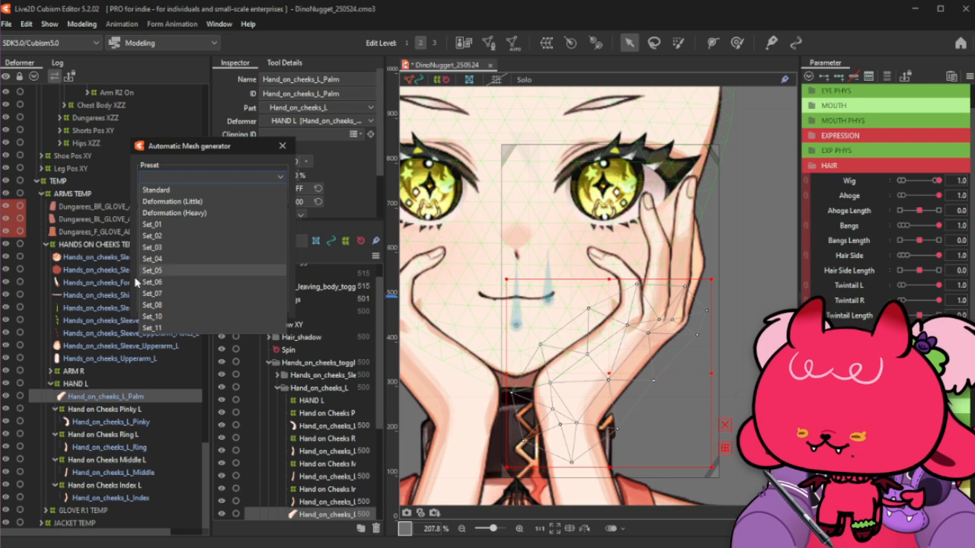
{"action": "left_click", "coordinate": [156, 282]}
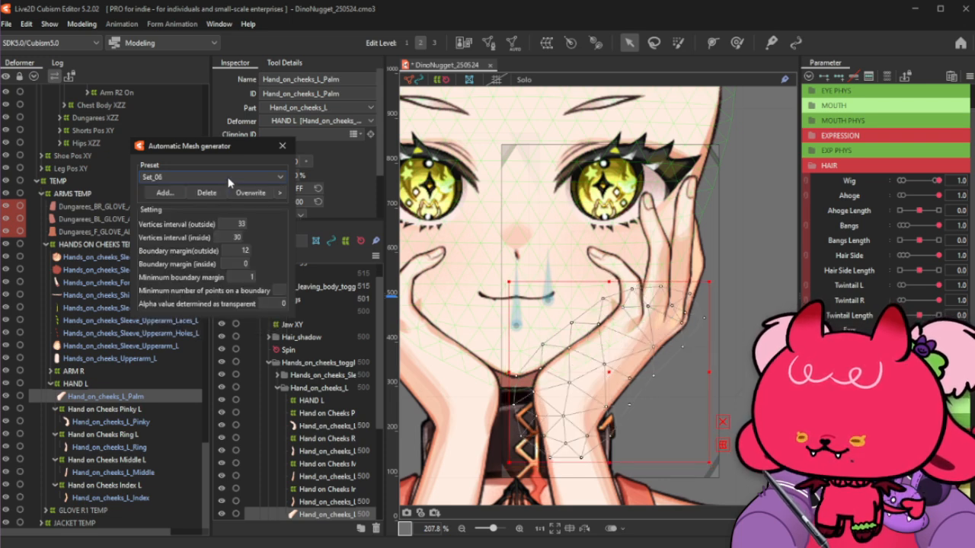
Tighten the palm's automatic mesh to a vertices interval of 22 outside and 18 inside, and close the generator
{"action": "left_click_drag", "start_coordinate": [232, 223], "coordinate": [221, 224]}
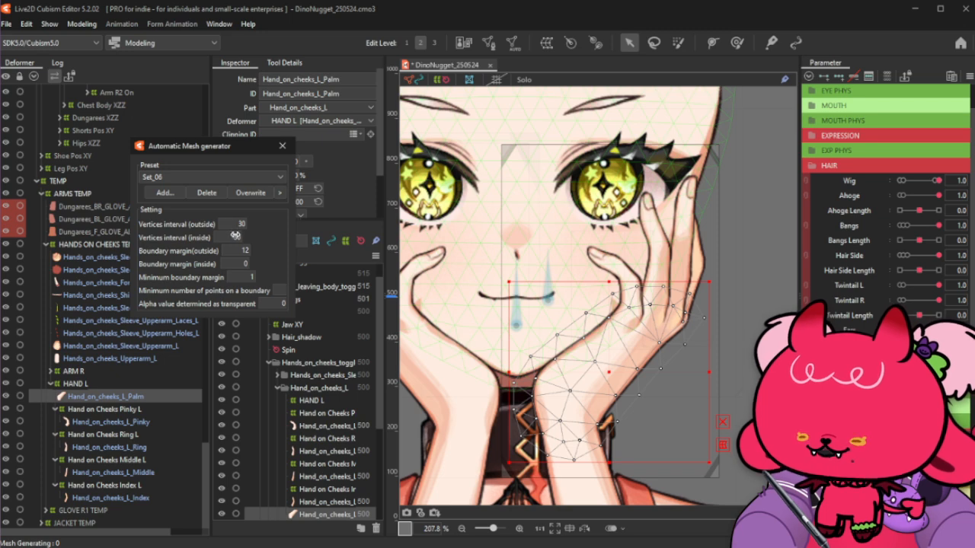
{"action": "left_click_drag", "start_coordinate": [235, 236], "coordinate": [225, 236]}
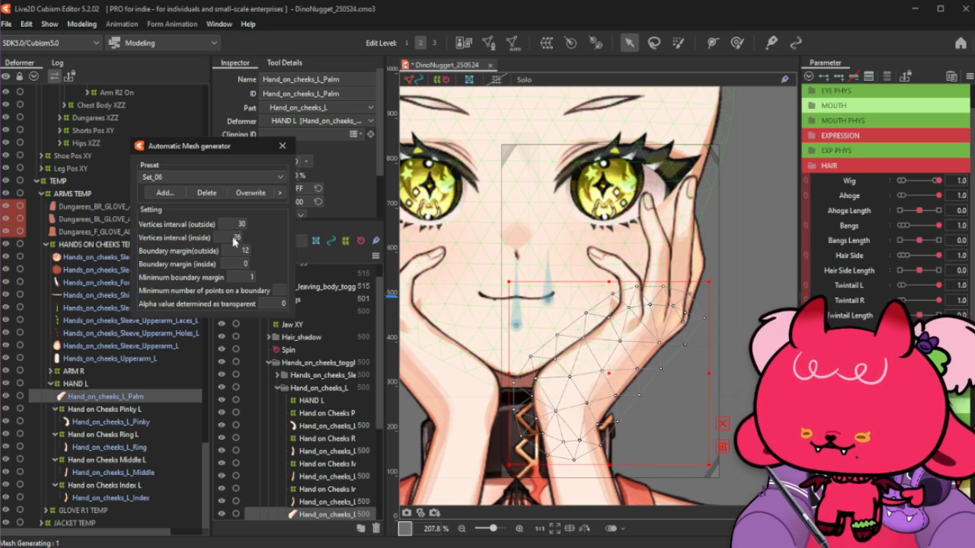
{"action": "left_click_drag", "start_coordinate": [232, 224], "coordinate": [226, 237]}
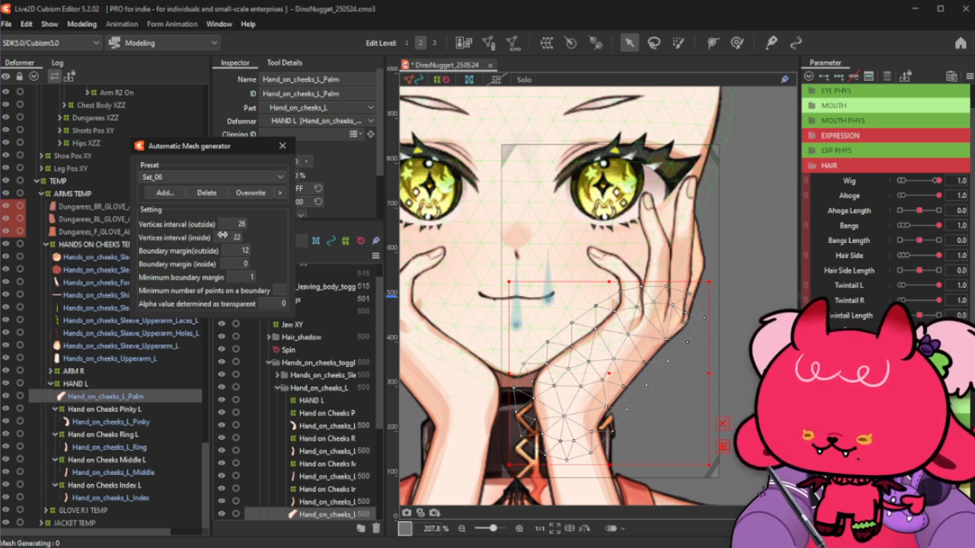
{"action": "left_click_drag", "start_coordinate": [230, 241], "coordinate": [238, 220]}
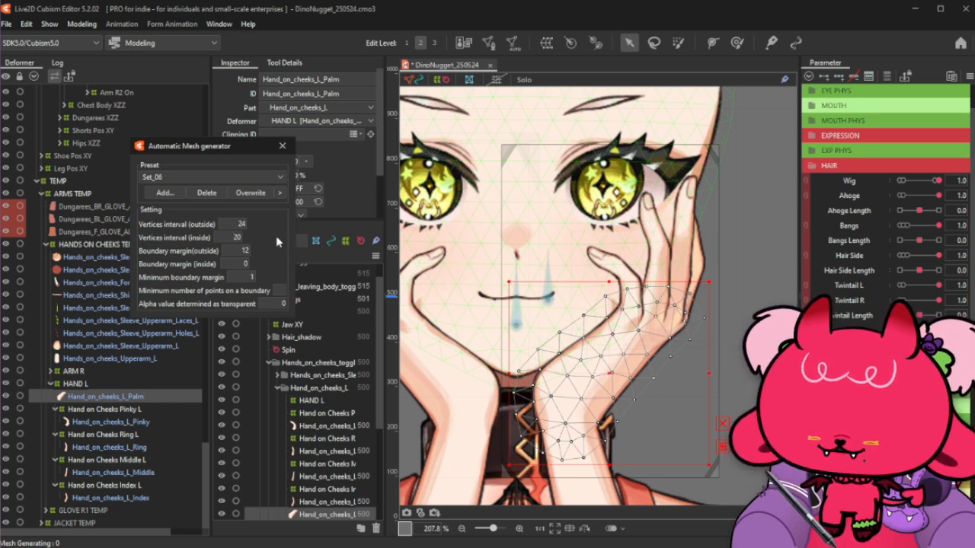
{"action": "left_click_drag", "start_coordinate": [236, 224], "coordinate": [228, 237]}
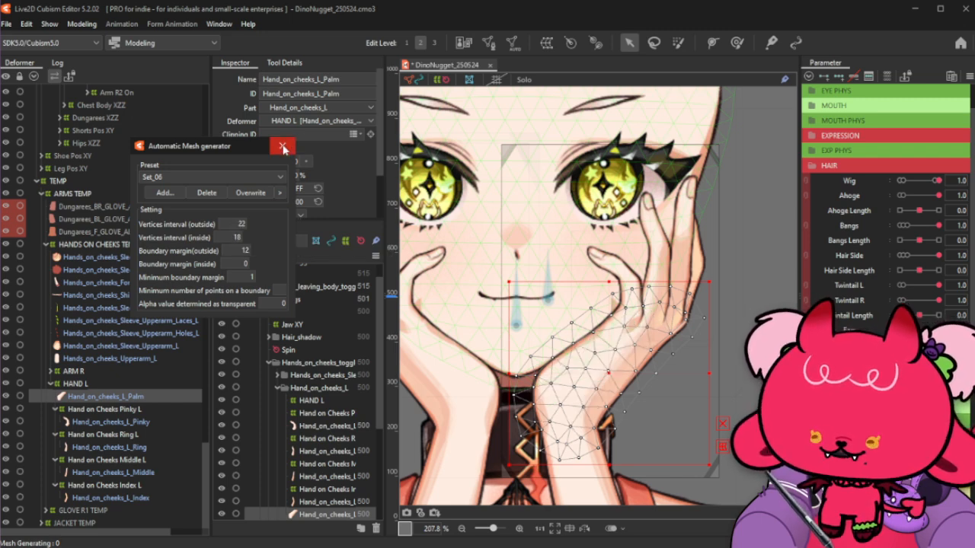
{"action": "left_click", "coordinate": [282, 145]}
Edit the palm's mesh manually, moving the vertices around the finger end onto the drawn outline
{"action": "left_click", "coordinate": [510, 43]}
{"action": "scroll", "coordinate": [685, 327], "scroll_direction": "up", "scroll_amount": 5}
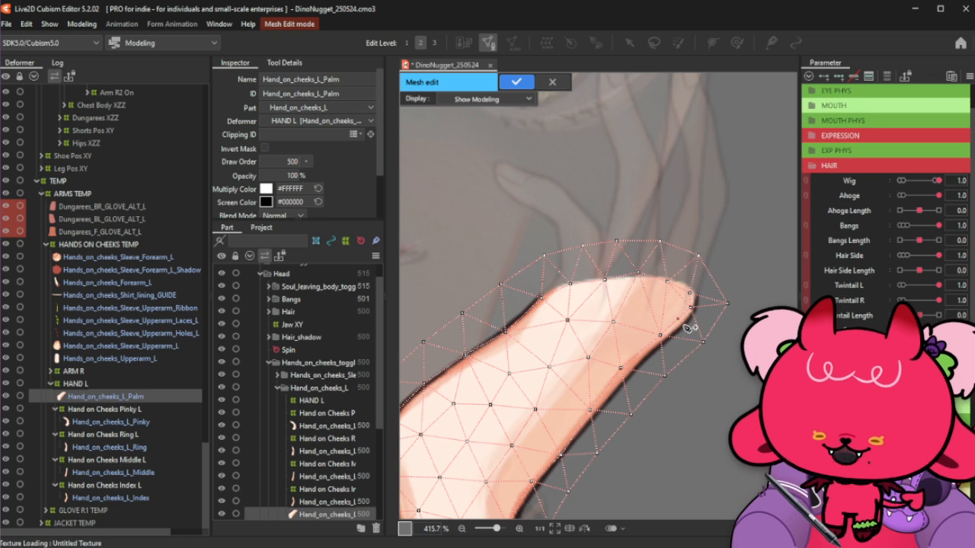
{"action": "left_click", "coordinate": [288, 64]}
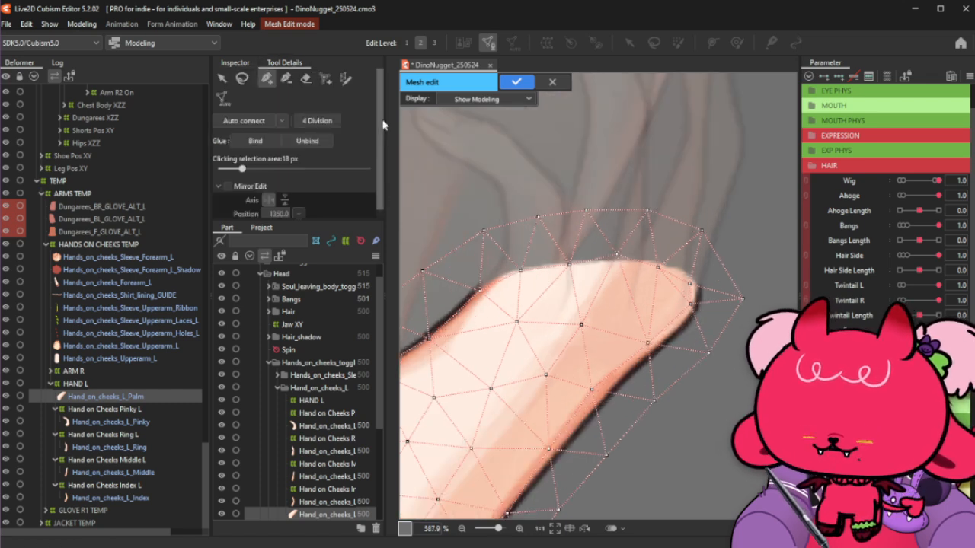
{"action": "left_click", "coordinate": [286, 77]}
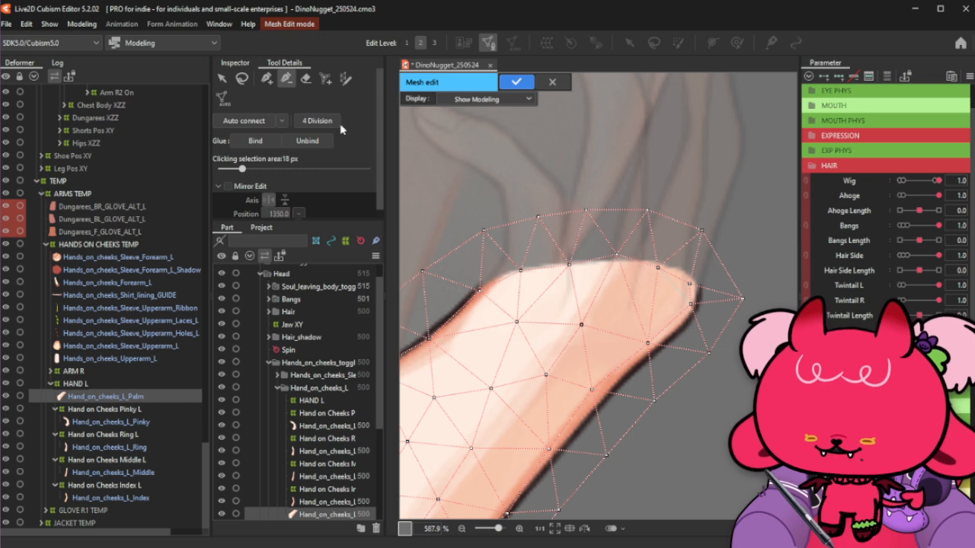
{"action": "left_click", "coordinate": [267, 79]}
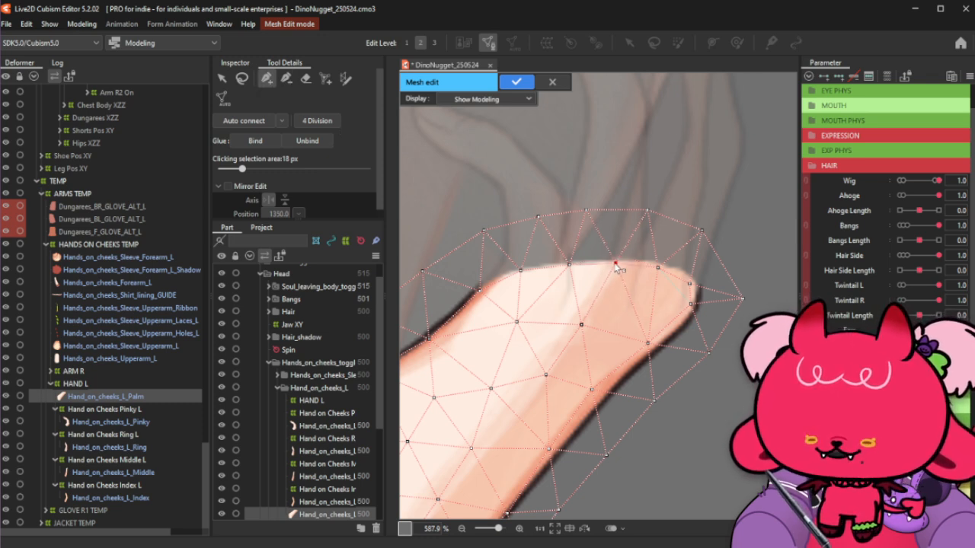
{"action": "left_click", "coordinate": [657, 268]}
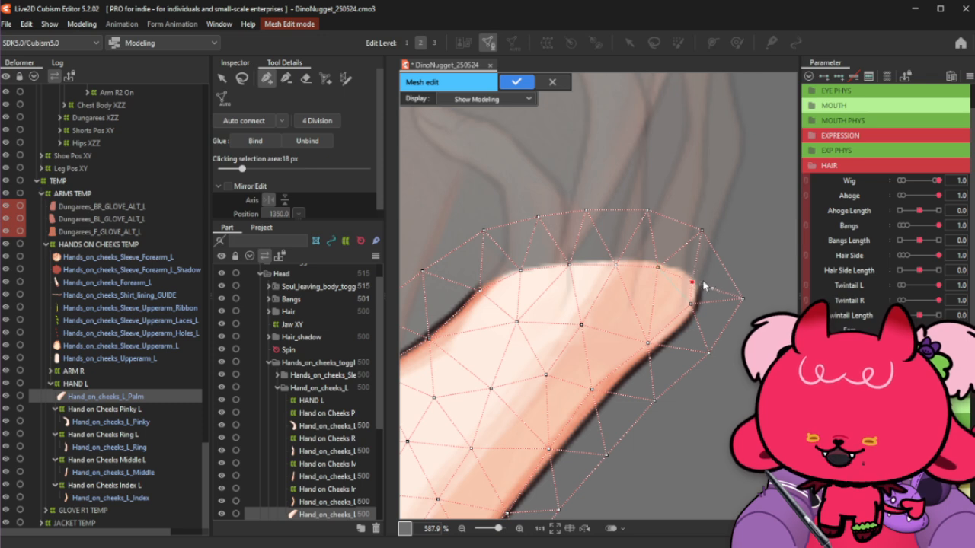
{"action": "left_click", "coordinate": [698, 309]}
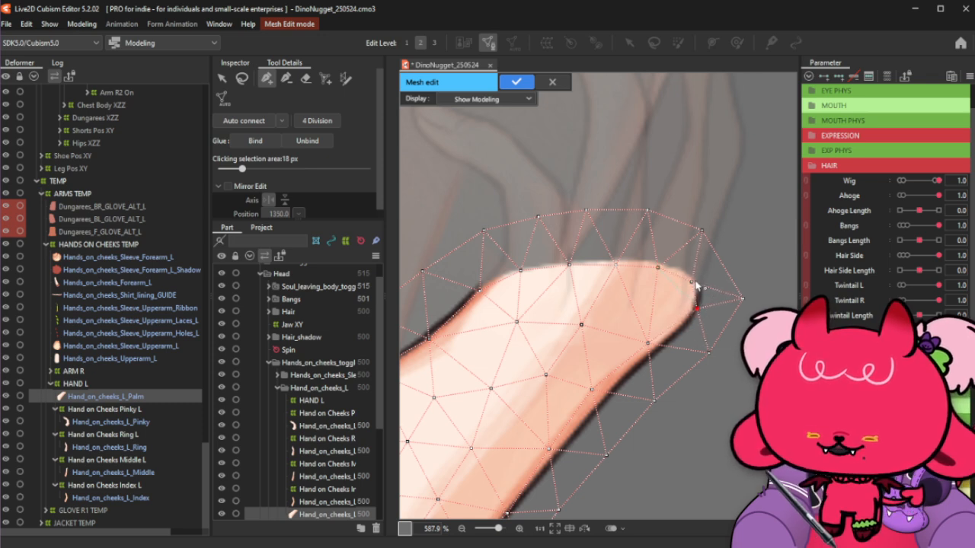
{"action": "left_click", "coordinate": [616, 266]}
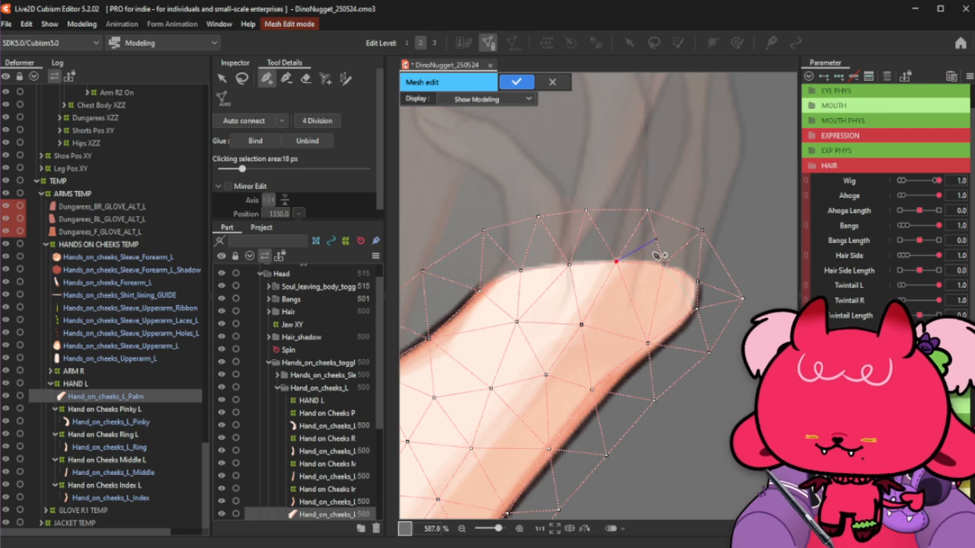
{"action": "left_click", "coordinate": [699, 315]}
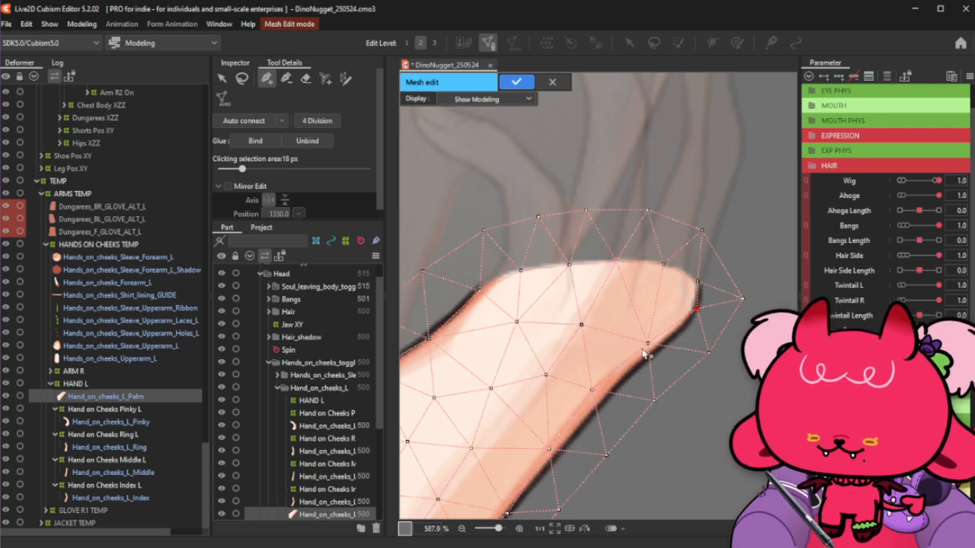
Align the mesh vertices along the palm's outer edge with the dark line art down to the wrist
{"action": "scroll", "coordinate": [668, 349], "scroll_direction": "down", "scroll_amount": 3}
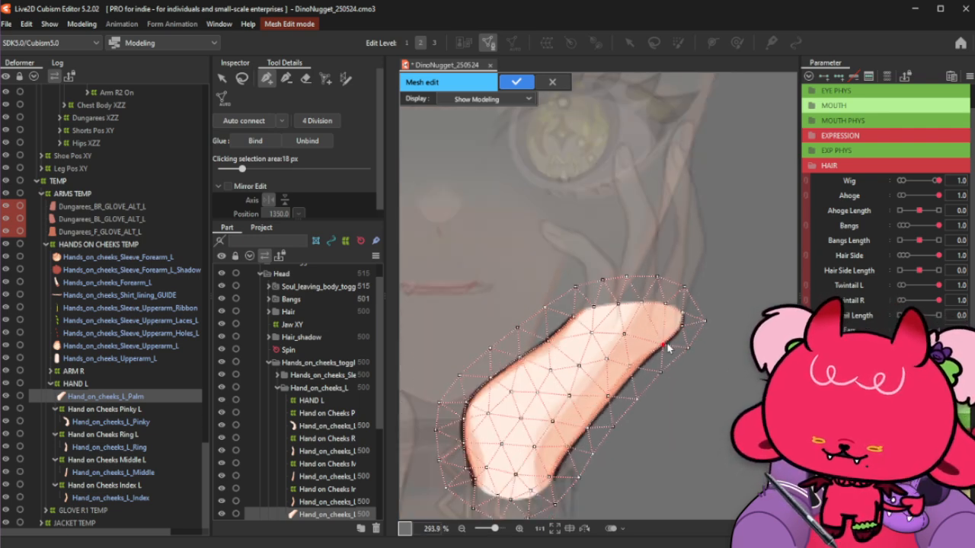
{"action": "scroll", "coordinate": [669, 348], "scroll_direction": "up", "scroll_amount": 3}
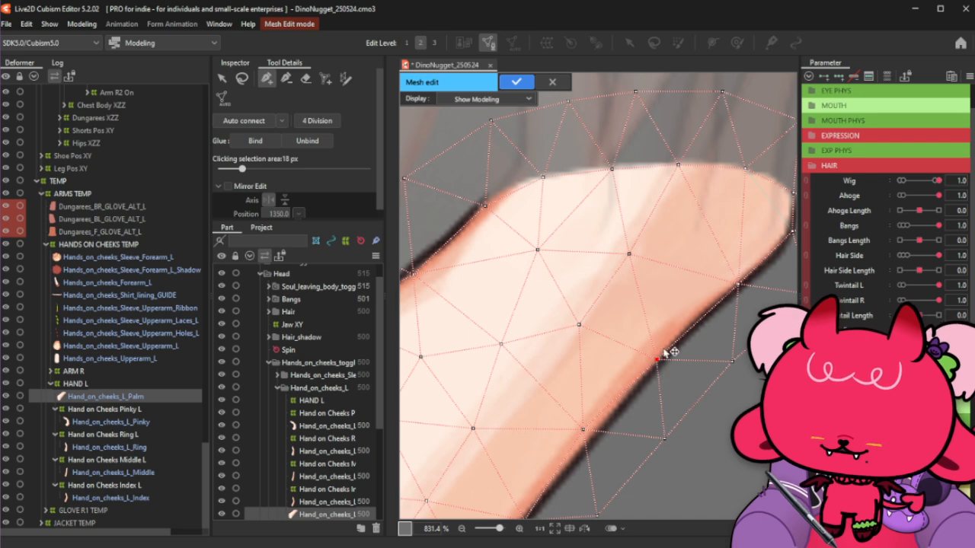
{"action": "scroll", "coordinate": [706, 297], "scroll_direction": "down", "scroll_amount": 3}
{"action": "scroll", "coordinate": [707, 297], "scroll_direction": "up", "scroll_amount": 2}
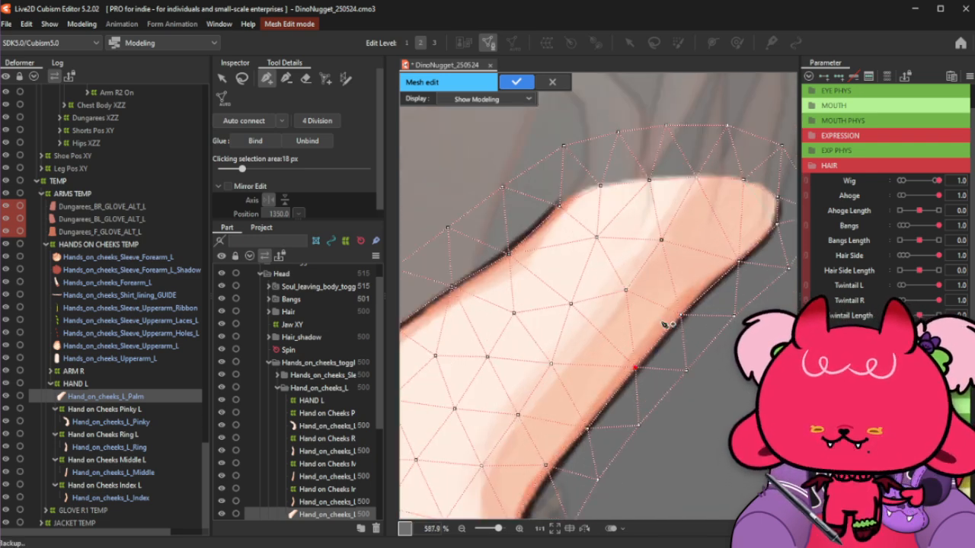
{"action": "scroll", "coordinate": [687, 273], "scroll_direction": "down", "scroll_amount": 2}
{"action": "scroll", "coordinate": [590, 431], "scroll_direction": "up", "scroll_amount": 1}
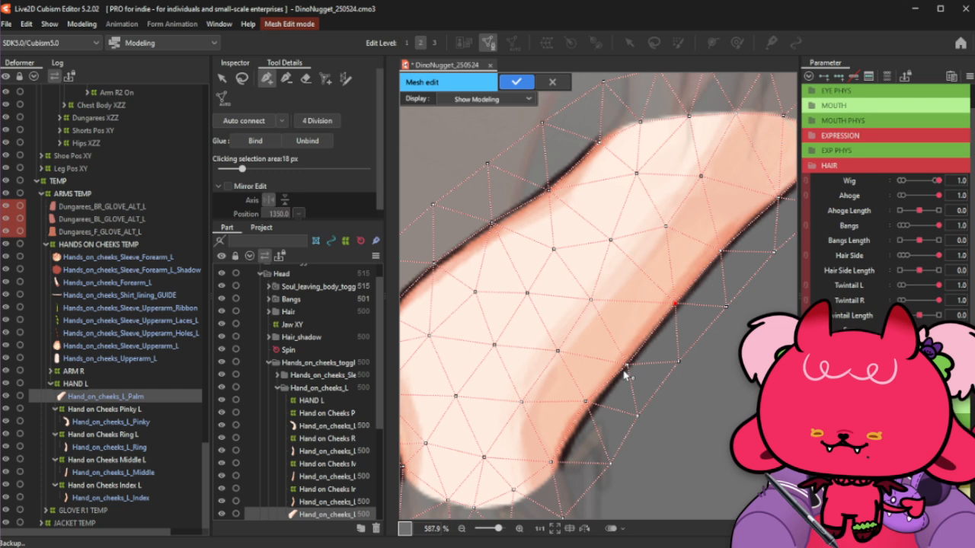
{"action": "left_click", "coordinate": [591, 407]}
{"action": "left_click_drag", "start_coordinate": [550, 462], "coordinate": [561, 460]}
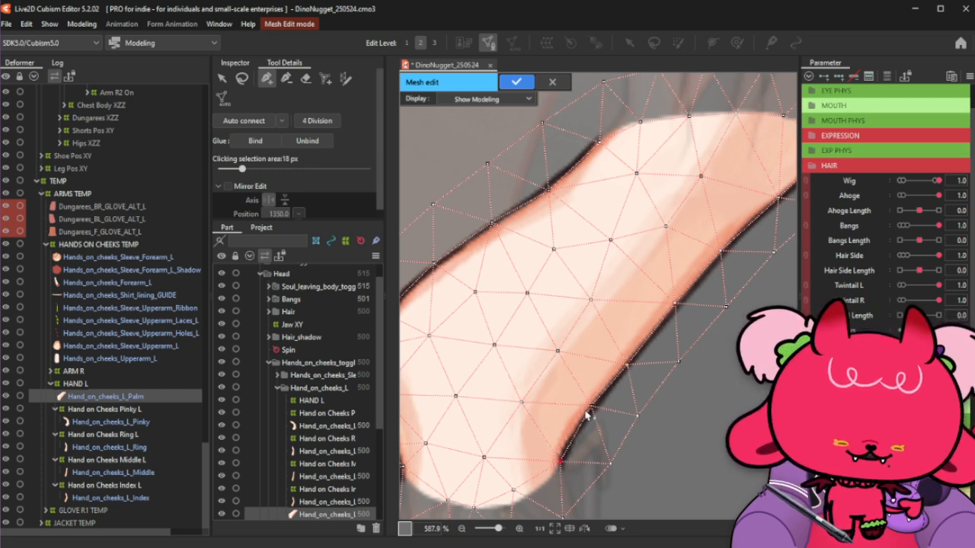
Reposition the mesh vertices along the rounded wrist end of the palm to follow its border evenly
{"action": "scroll", "coordinate": [620, 356], "scroll_direction": "up", "scroll_amount": 1}
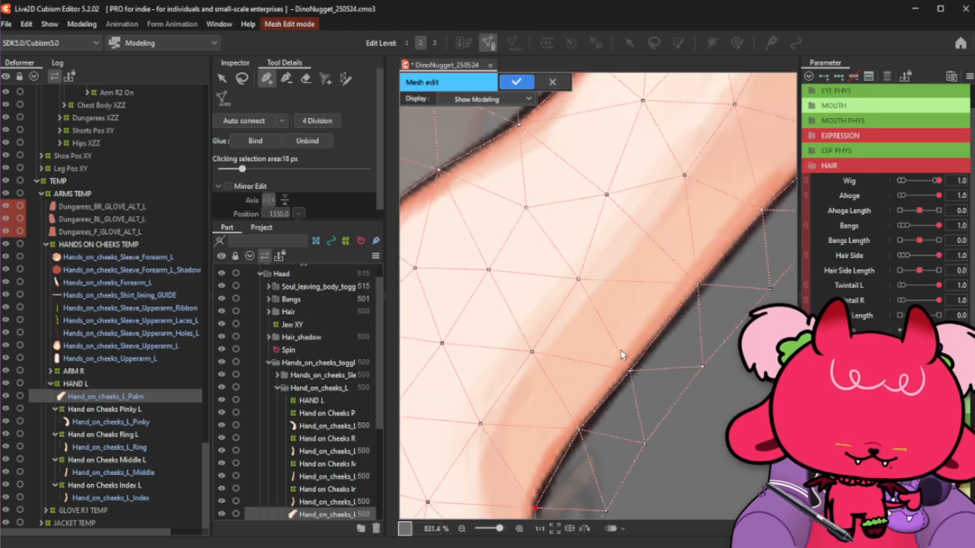
{"action": "scroll", "coordinate": [659, 282], "scroll_direction": "down", "scroll_amount": 1}
{"action": "scroll", "coordinate": [541, 459], "scroll_direction": "down", "scroll_amount": 1}
{"action": "scroll", "coordinate": [541, 459], "scroll_direction": "up", "scroll_amount": 1}
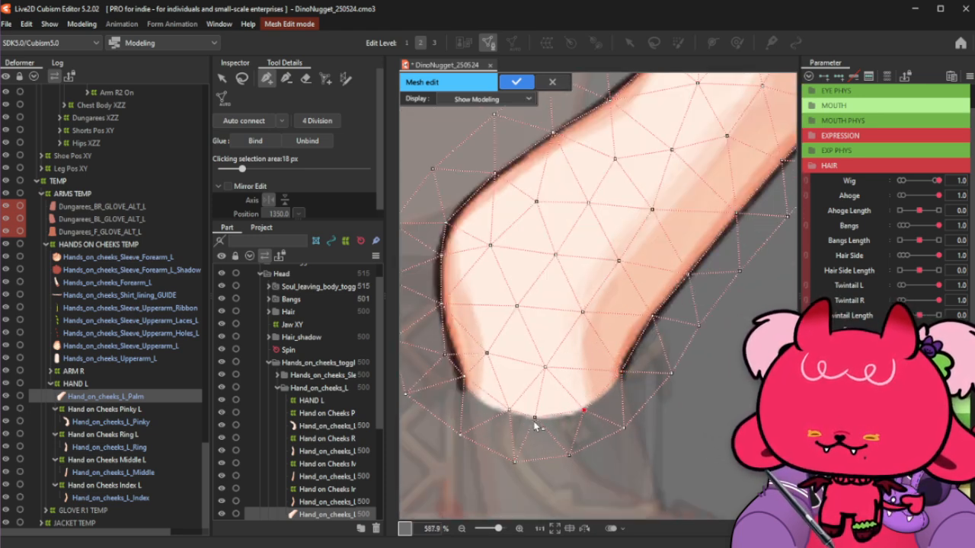
{"action": "left_click_drag", "start_coordinate": [533, 428], "coordinate": [496, 421]}
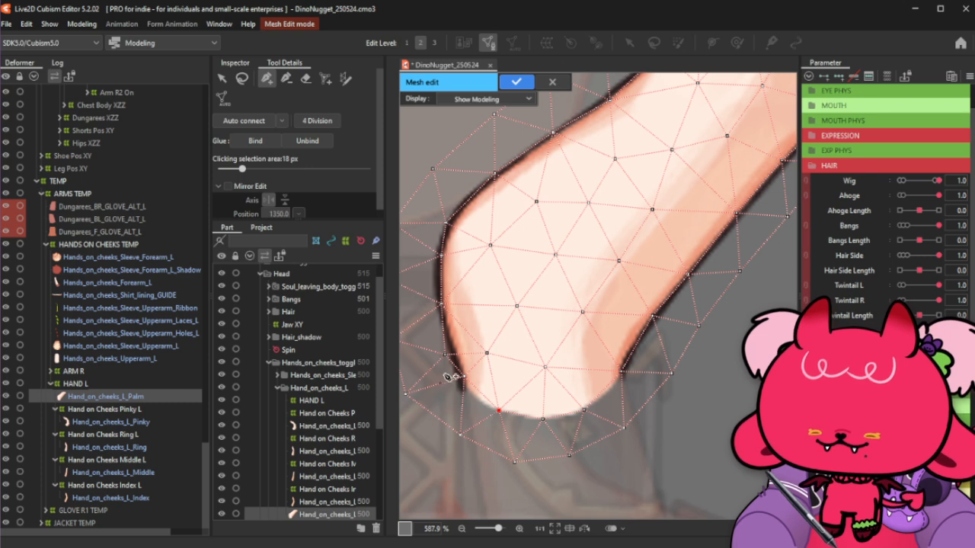
Move the mesh vertices on the palm's inner edge, from the wrist up to the bend, onto the line art
{"action": "left_click_drag", "start_coordinate": [448, 374], "coordinate": [460, 395]}
{"action": "left_click_drag", "start_coordinate": [445, 354], "coordinate": [449, 351]}
{"action": "left_click", "coordinate": [441, 304]}
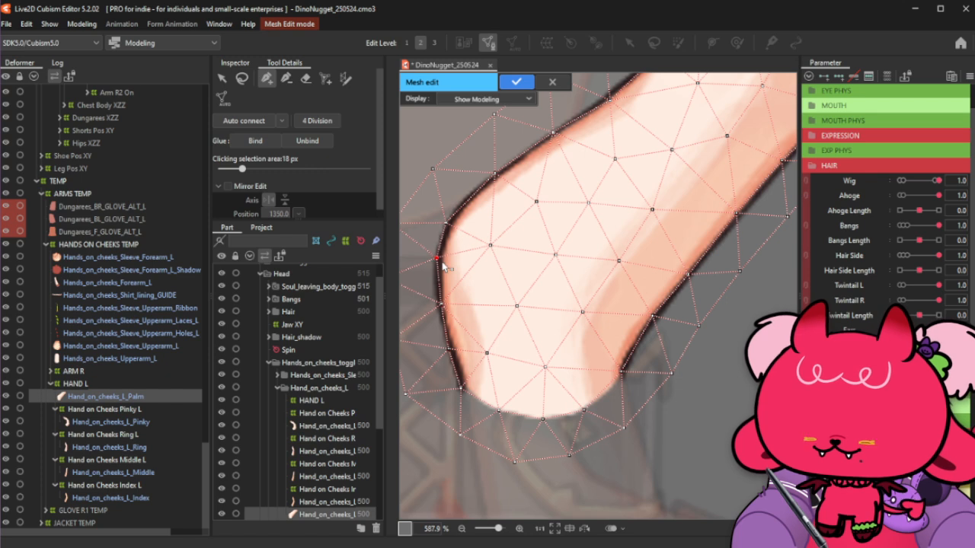
{"action": "left_click", "coordinate": [447, 222]}
{"action": "left_click_drag", "start_coordinate": [448, 223], "coordinate": [449, 225]}
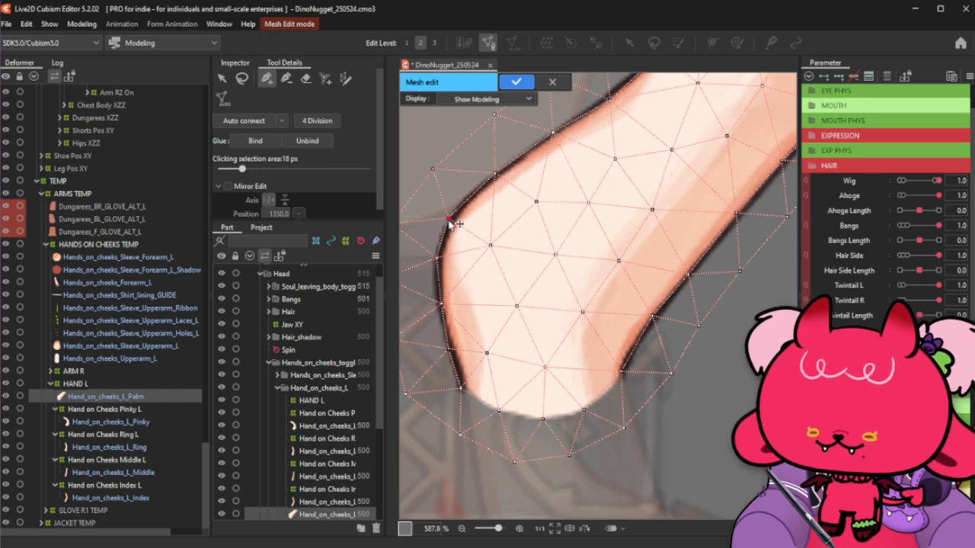
{"action": "scroll", "coordinate": [575, 372], "scroll_direction": "down", "scroll_amount": 1}
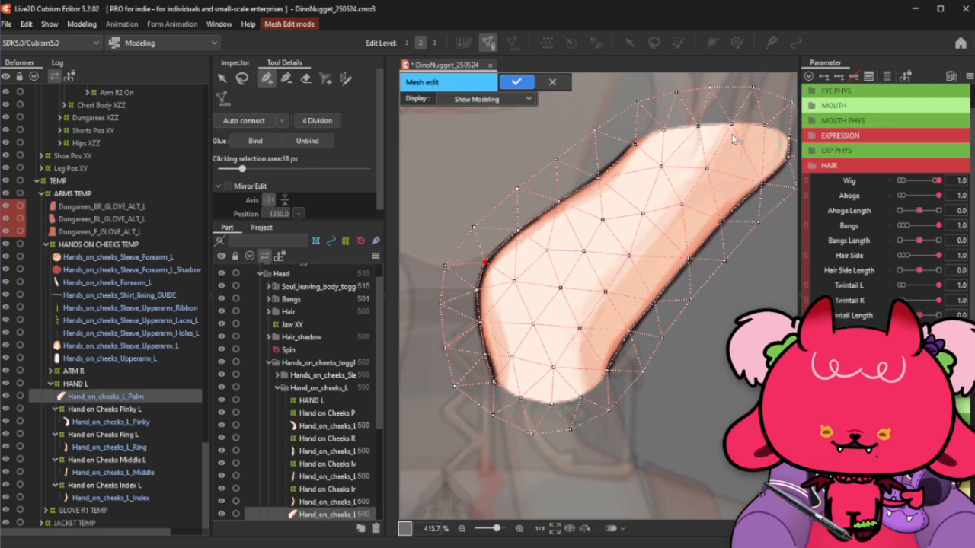
Replace the two interior mesh vertices near the palm's finger end with a row of four new ones following the end's outline
{"action": "scroll", "coordinate": [737, 140], "scroll_direction": "up", "scroll_amount": 1}
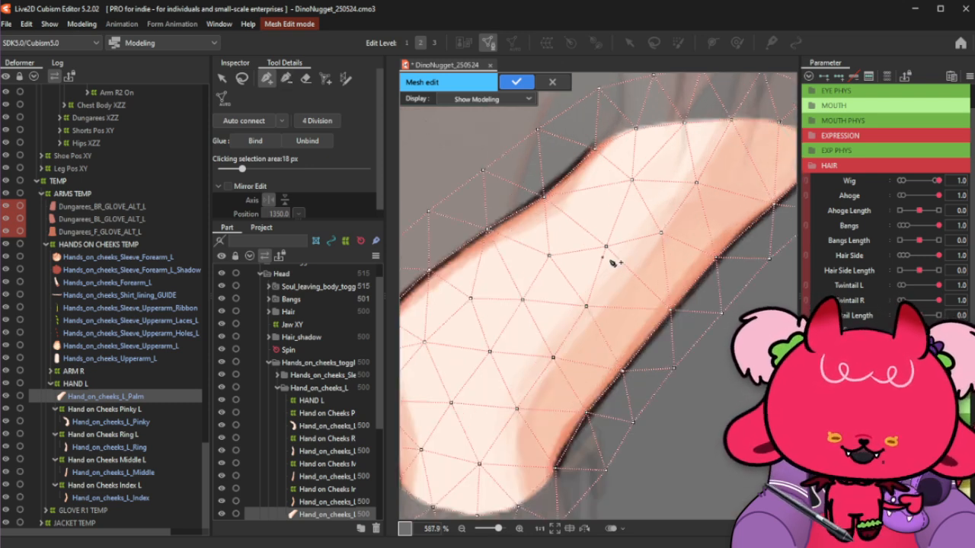
{"action": "left_click", "coordinate": [285, 78]}
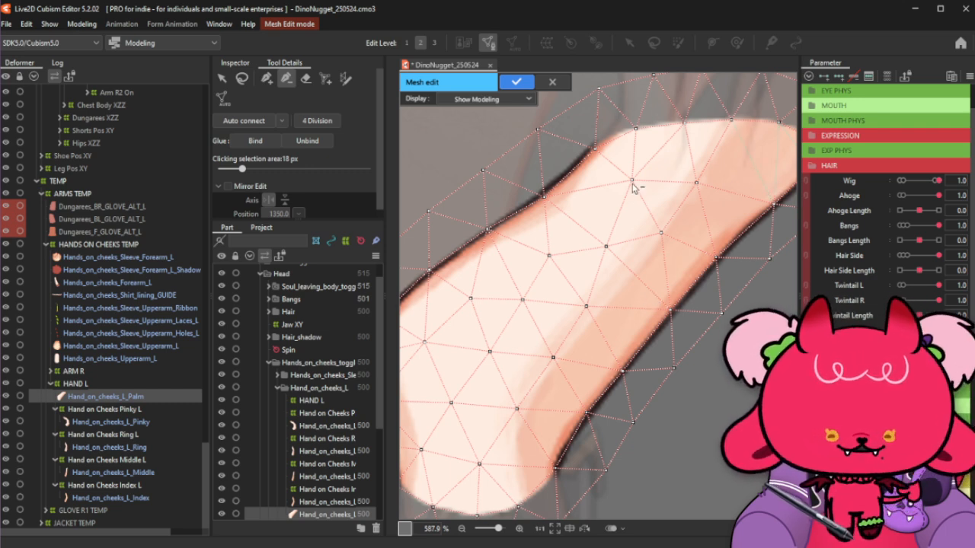
{"action": "left_click", "coordinate": [267, 79]}
{"action": "left_click", "coordinate": [605, 246]}
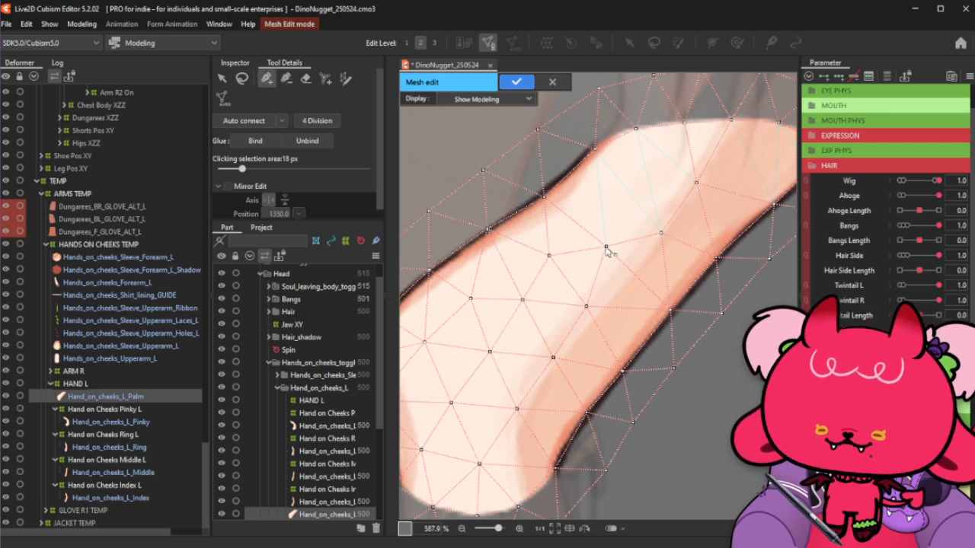
{"action": "left_click", "coordinate": [613, 198]}
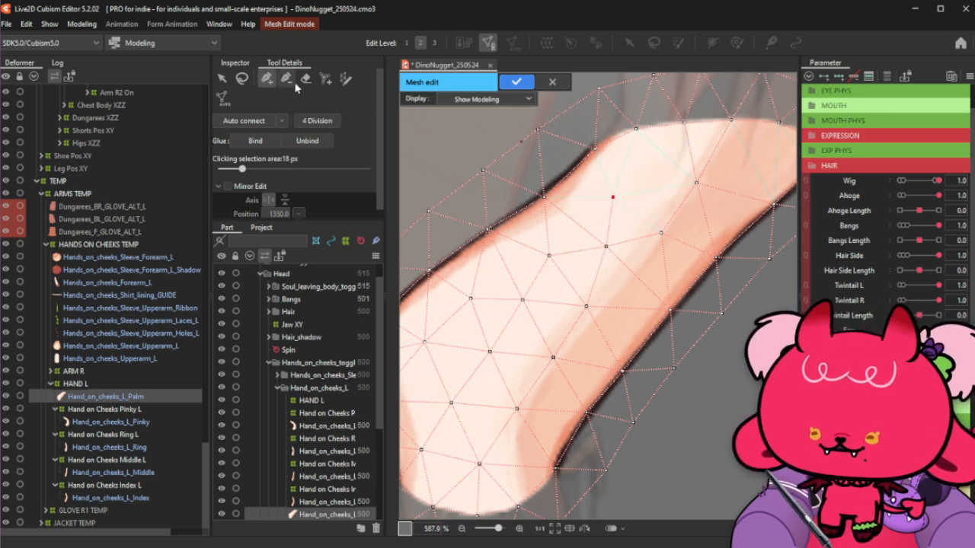
{"action": "left_click", "coordinate": [696, 183]}
{"action": "left_click", "coordinate": [267, 78]}
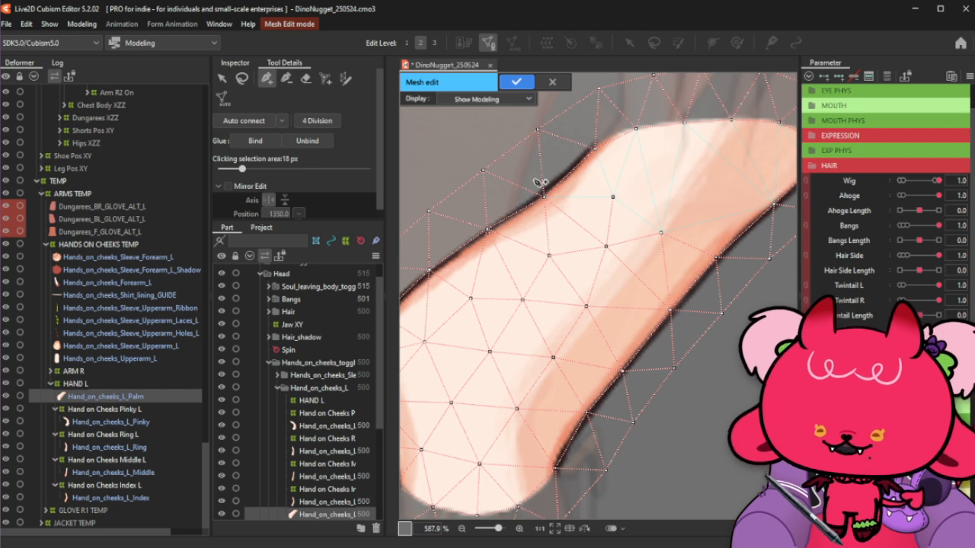
{"action": "left_click", "coordinate": [668, 168]}
{"action": "left_click", "coordinate": [726, 171]}
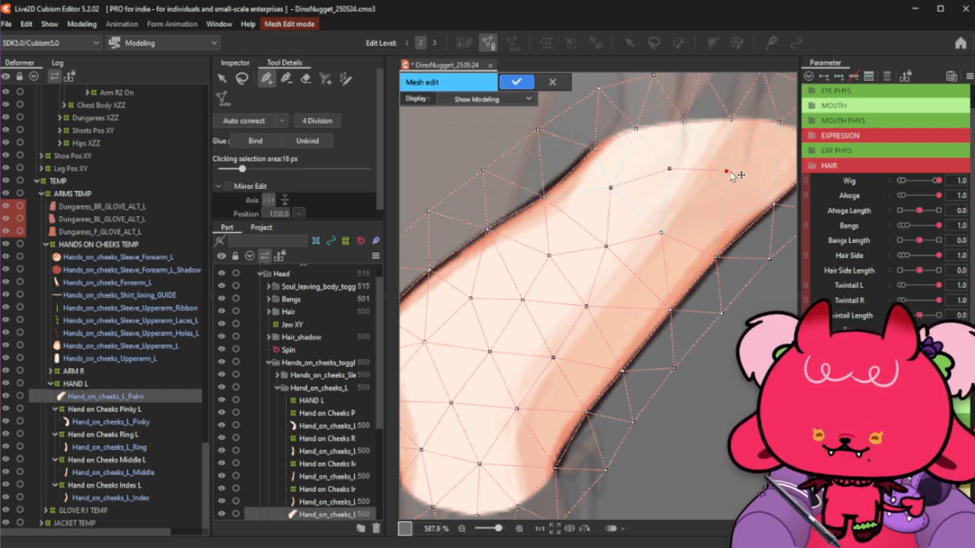
{"action": "left_click", "coordinate": [778, 160]}
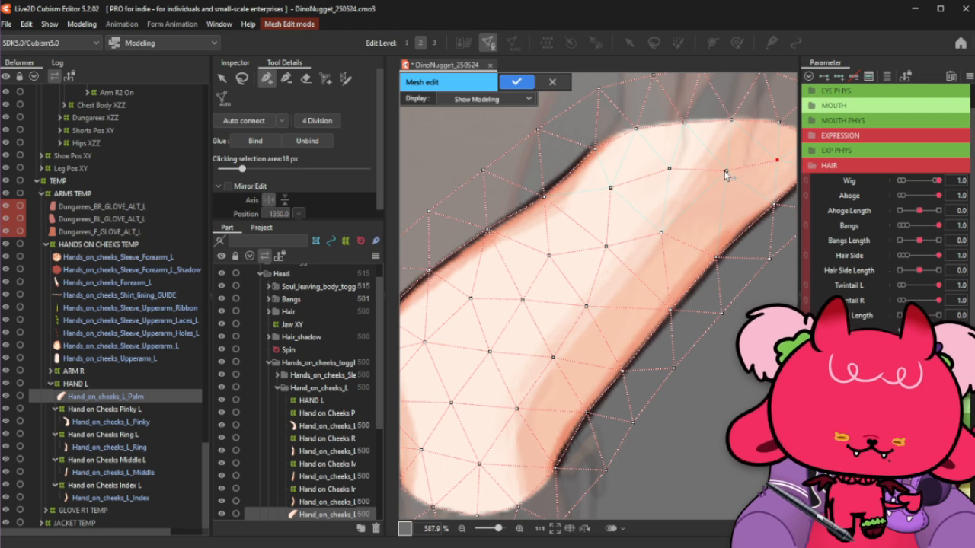
Fine-tune the new interior vertices at the finger end so the row is evenly spaced across the palm
{"action": "left_click_drag", "start_coordinate": [725, 171], "coordinate": [724, 176]}
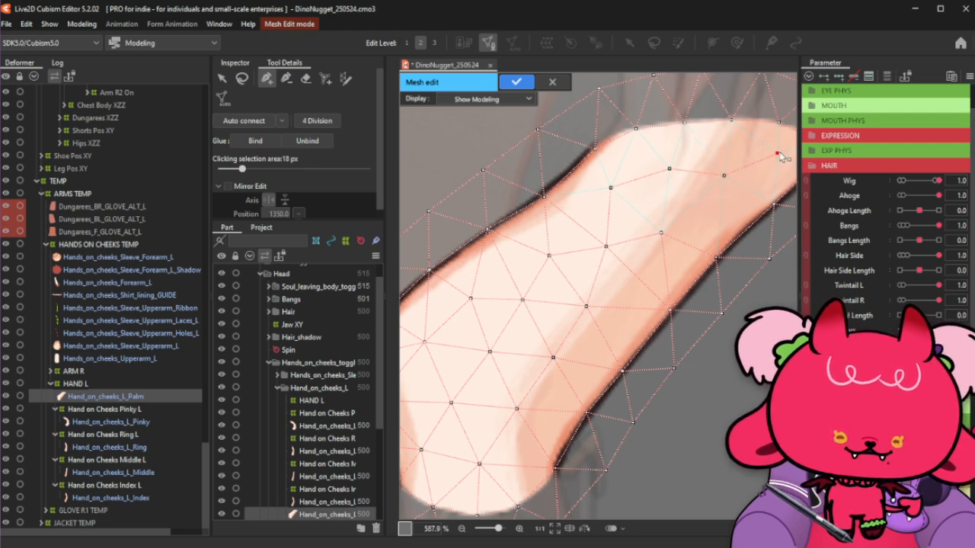
{"action": "scroll", "coordinate": [718, 178], "scroll_direction": "down", "scroll_amount": 2}
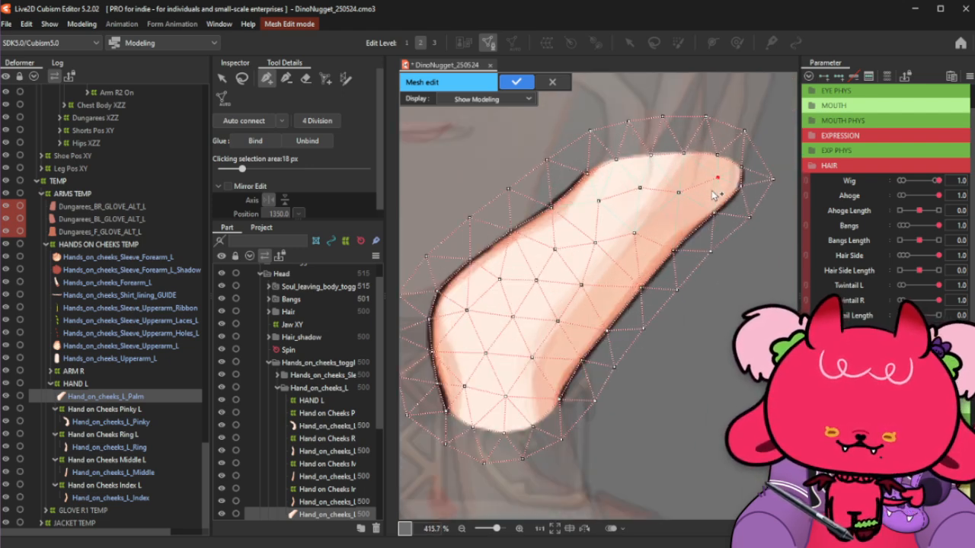
{"action": "left_click", "coordinate": [678, 193]}
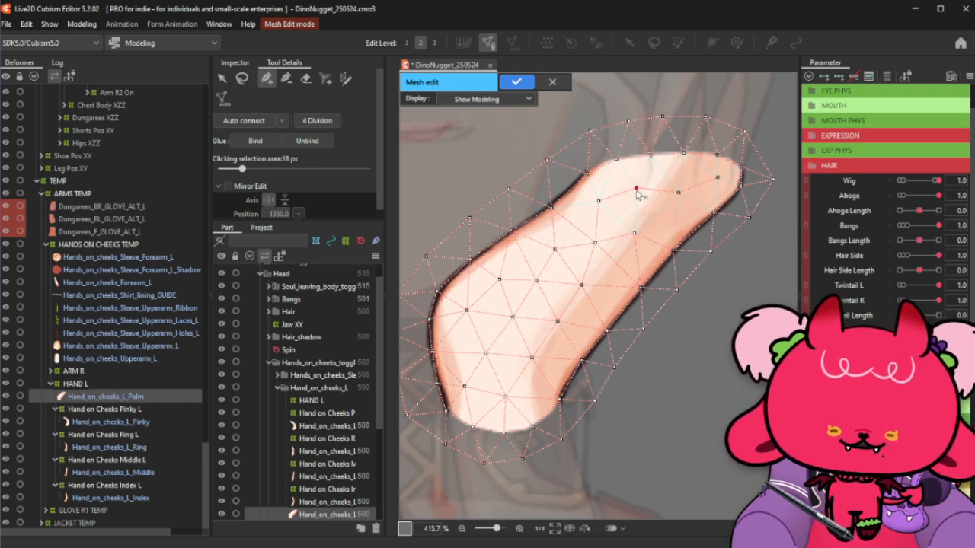
{"action": "left_click", "coordinate": [637, 188]}
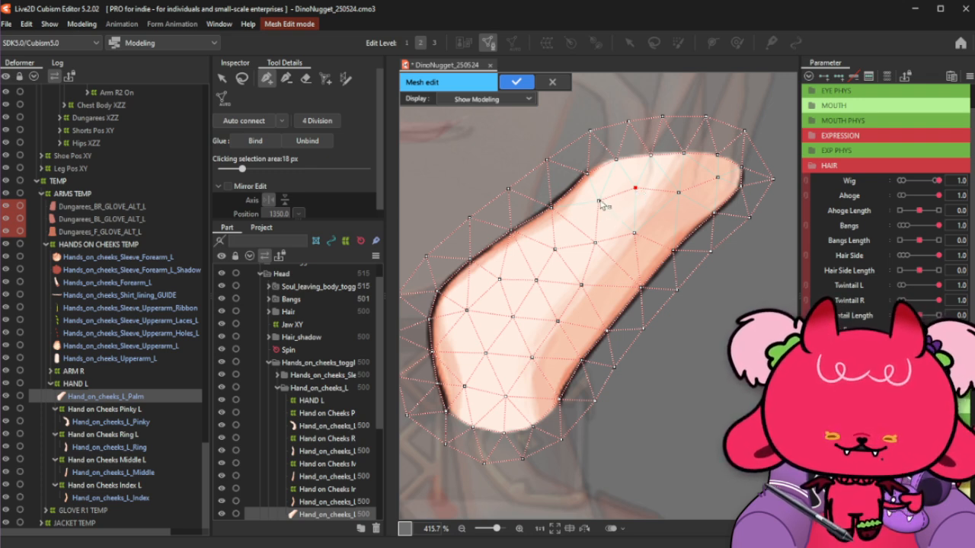
{"action": "left_click", "coordinate": [561, 214]}
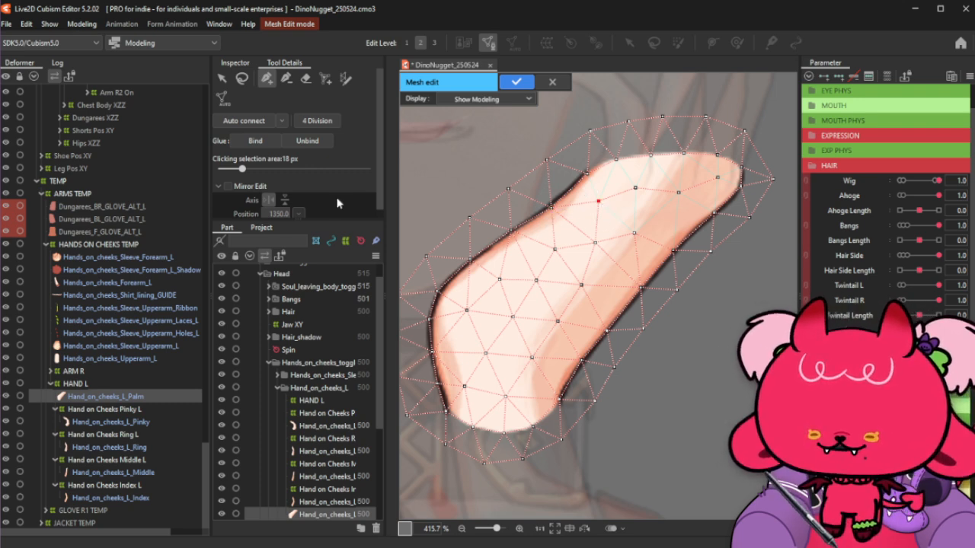
Replace the two interior vertices beside the palm's outer bend with three new ones in a row parallel to the outline
{"action": "left_click", "coordinate": [286, 79]}
{"action": "scroll", "coordinate": [508, 238], "scroll_direction": "up", "scroll_amount": 2}
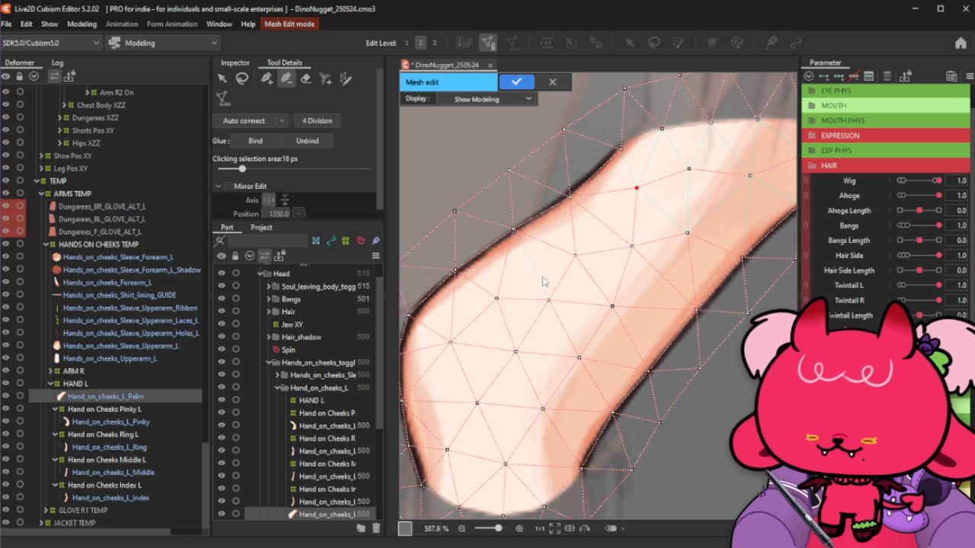
{"action": "mouse_move", "coordinate": [500, 245]}
{"action": "left_mouse_down"}
{"action": "mouse_move", "coordinate": [424, 312]}
{"action": "mouse_move", "coordinate": [448, 349]}
{"action": "left_mouse_up"}
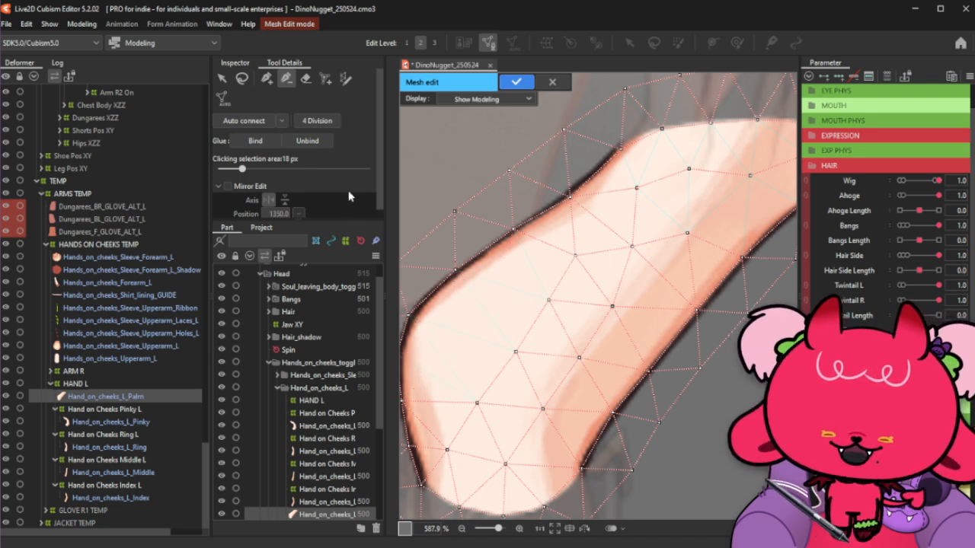
{"action": "left_click", "coordinate": [265, 79]}
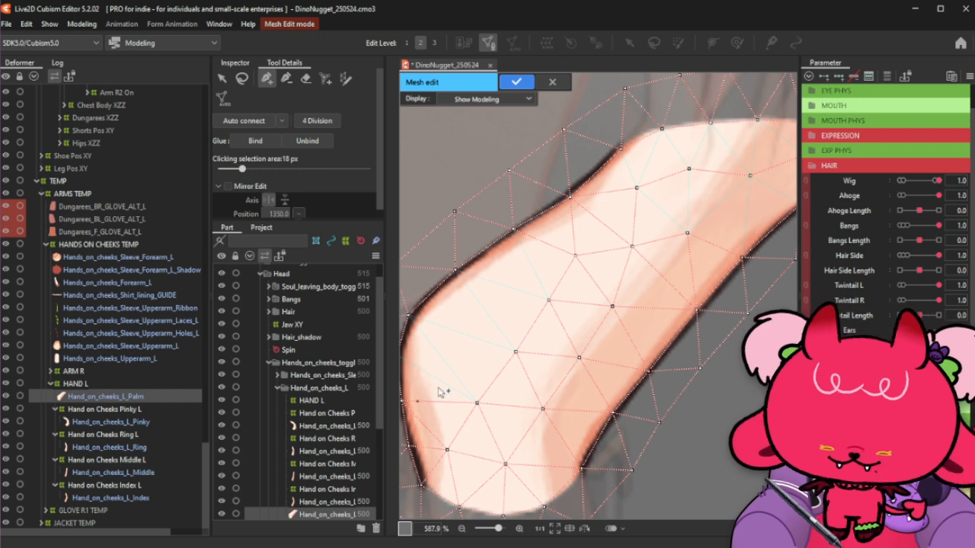
{"action": "left_click", "coordinate": [477, 405]}
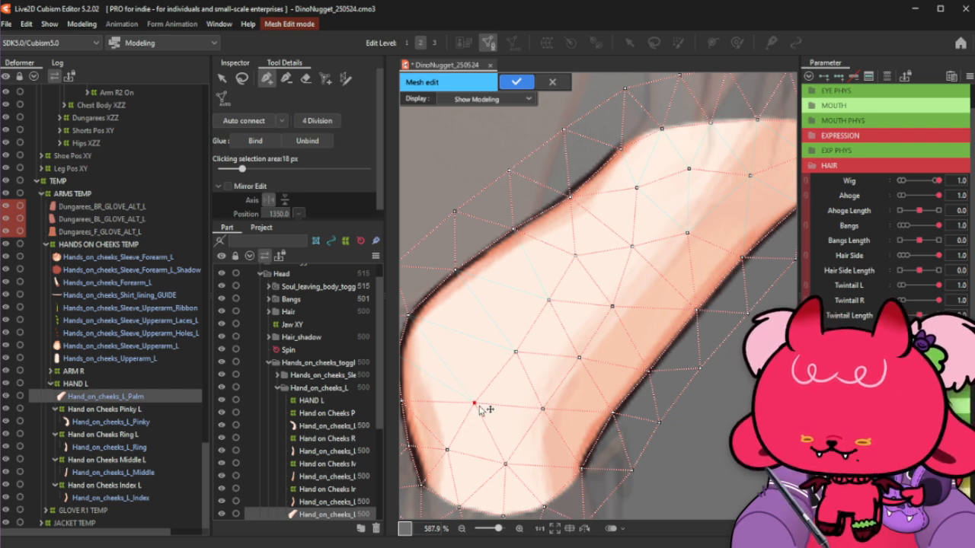
{"action": "left_click", "coordinate": [443, 366]}
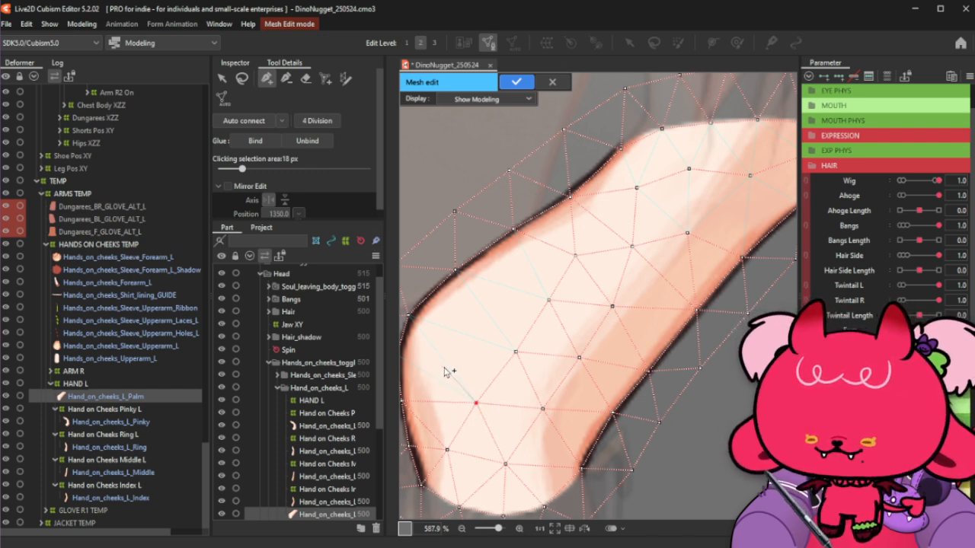
{"action": "left_click", "coordinate": [469, 326]}
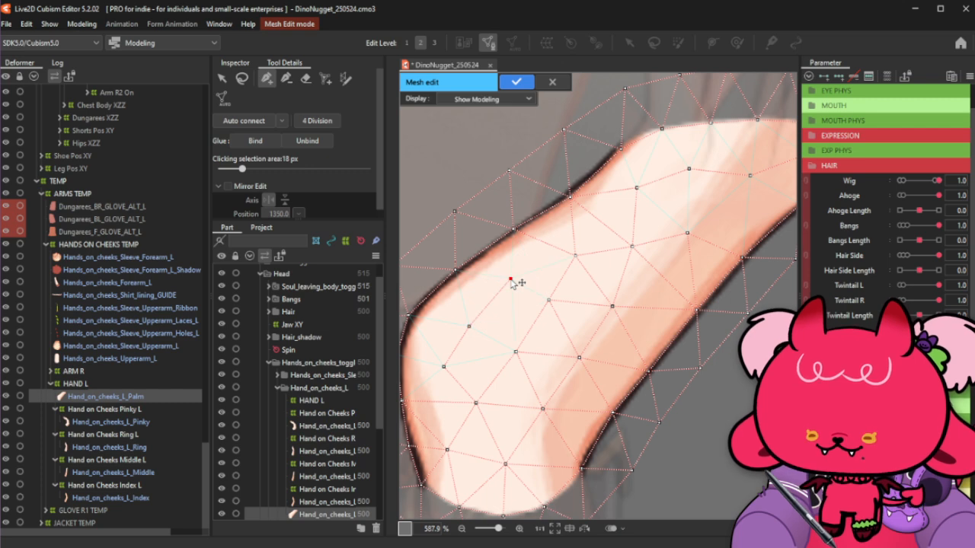
{"action": "left_click", "coordinate": [510, 279]}
{"action": "left_click", "coordinate": [575, 256]}
{"action": "left_click_drag", "start_coordinate": [511, 281], "coordinate": [468, 327]}
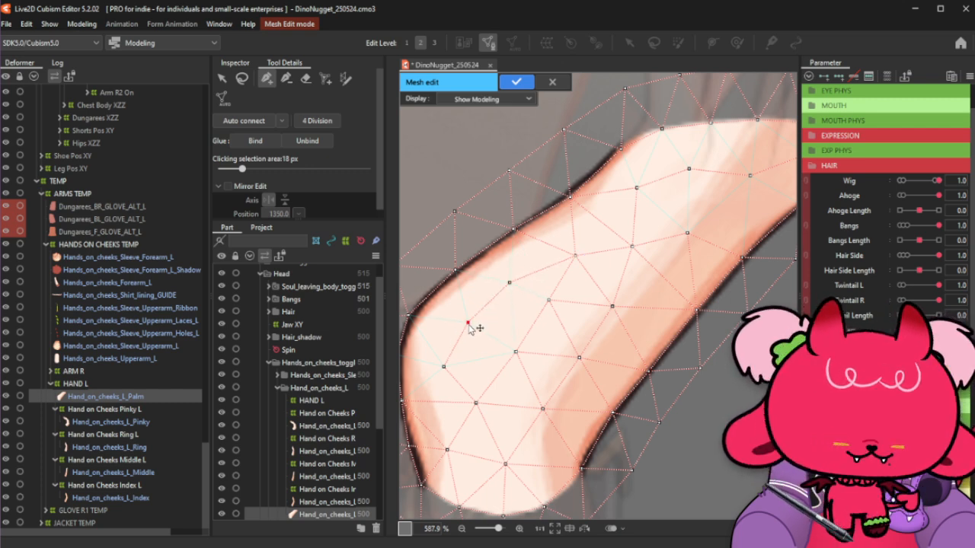
Nudge the interior vertices across the middle of the palm and near the outer bend into an even spacing
{"action": "scroll", "coordinate": [470, 328], "scroll_direction": "down", "scroll_amount": 2}
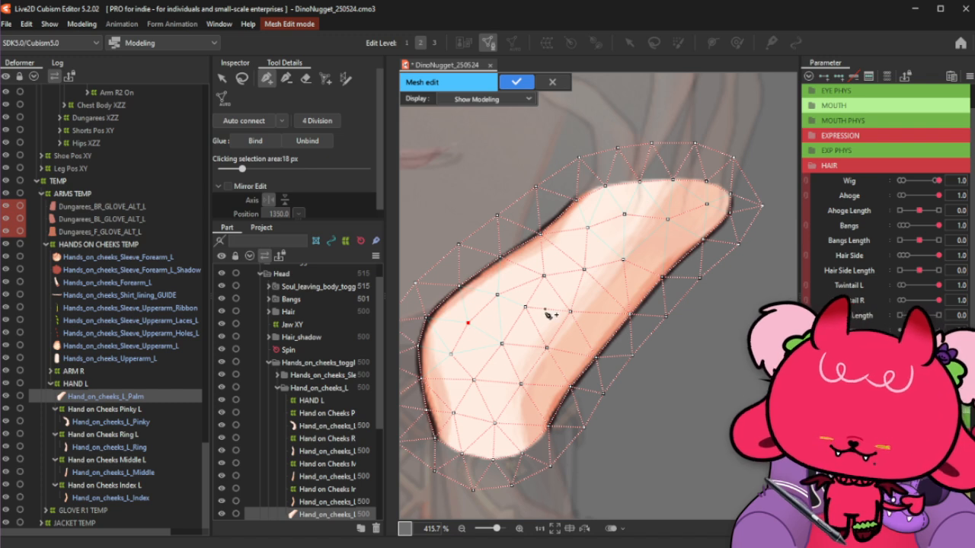
{"action": "left_click_drag", "start_coordinate": [467, 322], "coordinate": [511, 350]}
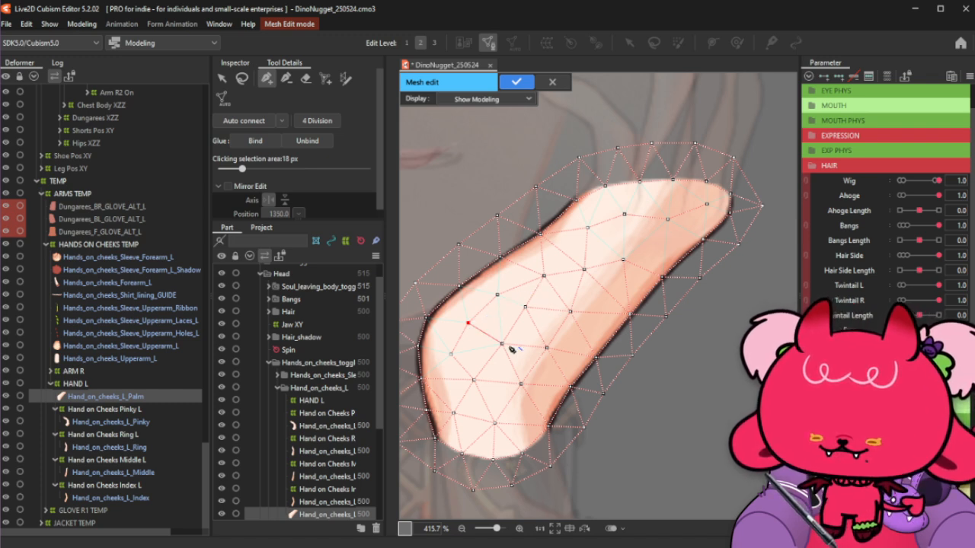
{"action": "left_click", "coordinate": [501, 344]}
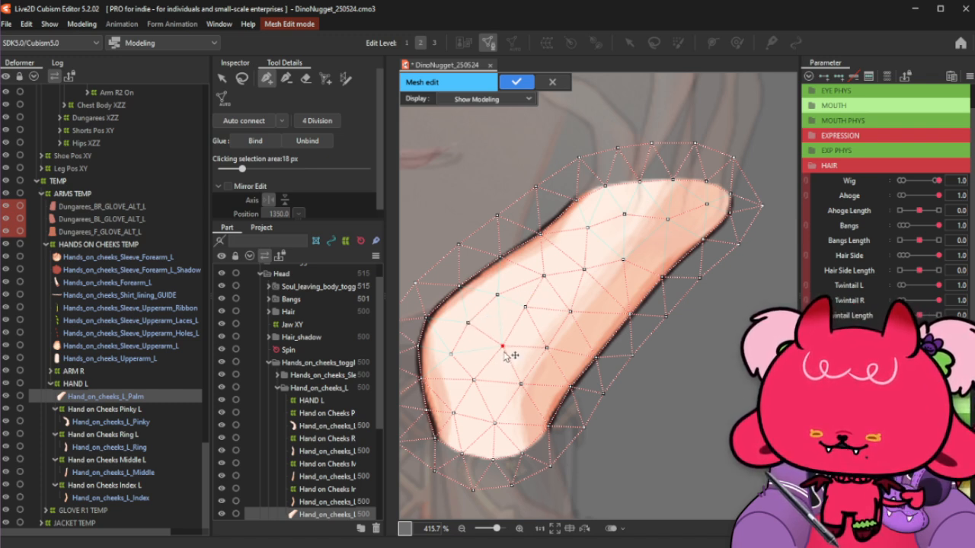
{"action": "left_click", "coordinate": [451, 351]}
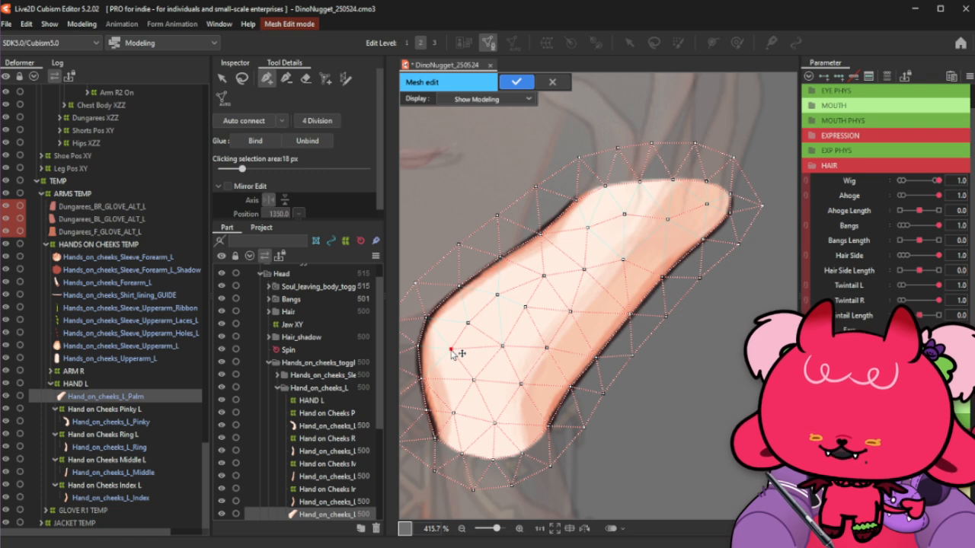
{"action": "left_click", "coordinate": [469, 319]}
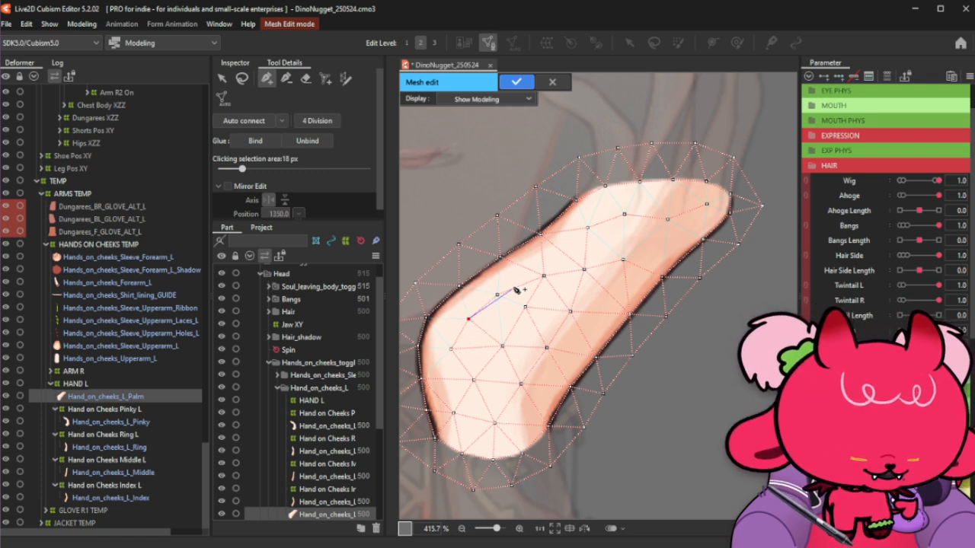
{"action": "scroll", "coordinate": [498, 305], "scroll_direction": "up", "scroll_amount": 2}
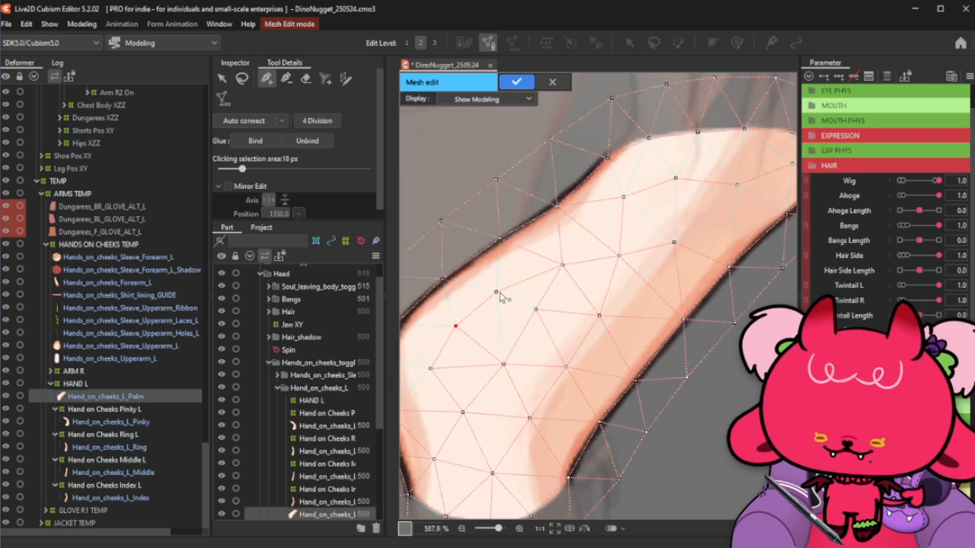
{"action": "left_click", "coordinate": [496, 291]}
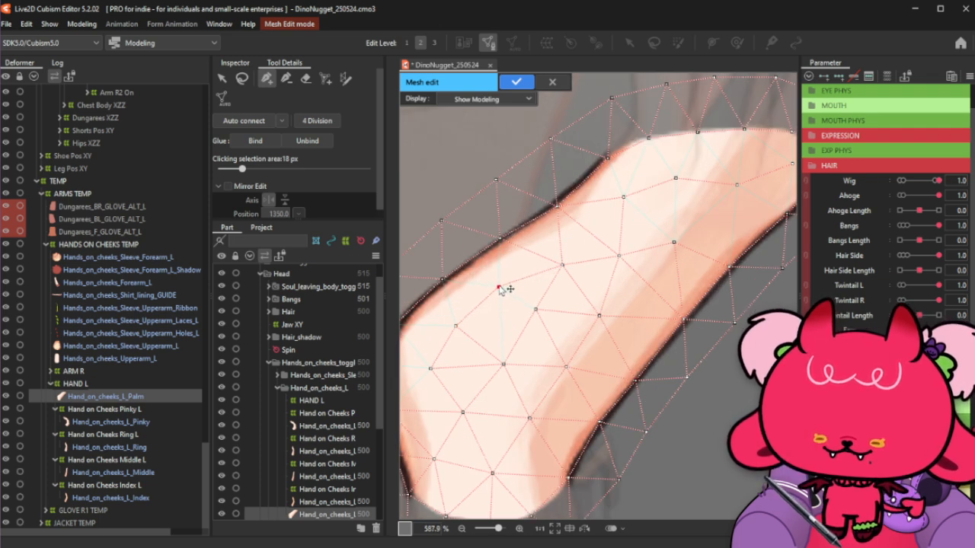
{"action": "left_click_drag", "start_coordinate": [563, 267], "coordinate": [556, 267]}
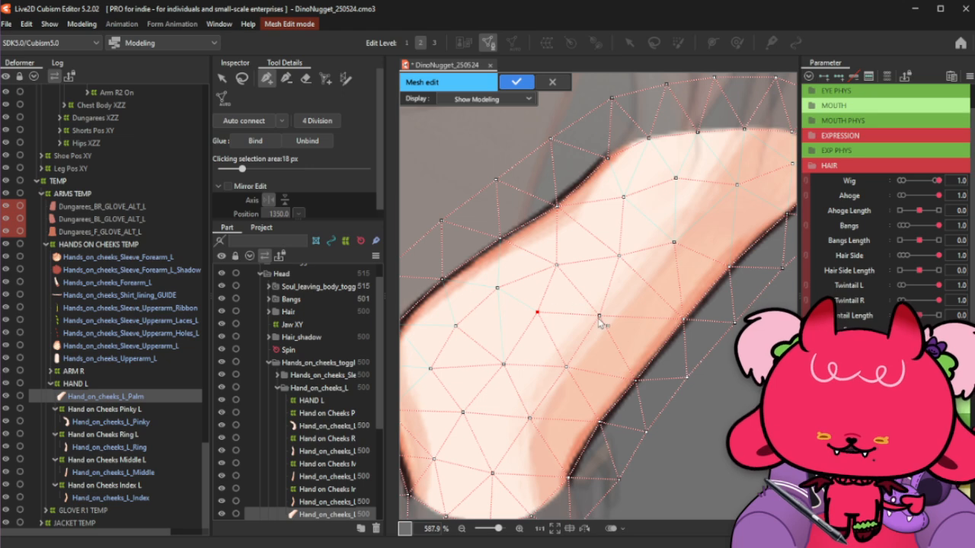
{"action": "left_click_drag", "start_coordinate": [599, 320], "coordinate": [600, 318]}
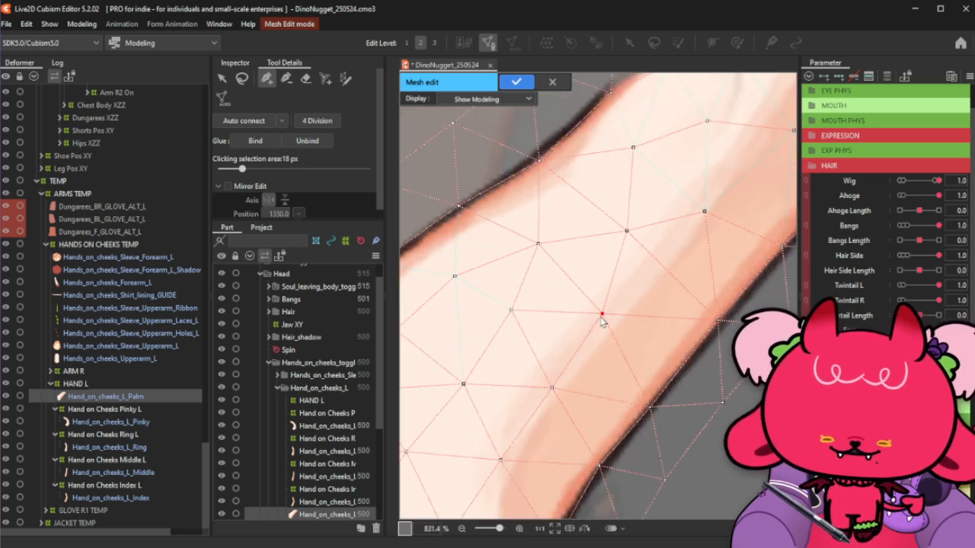
{"action": "scroll", "coordinate": [601, 322], "scroll_direction": "down", "scroll_amount": 2}
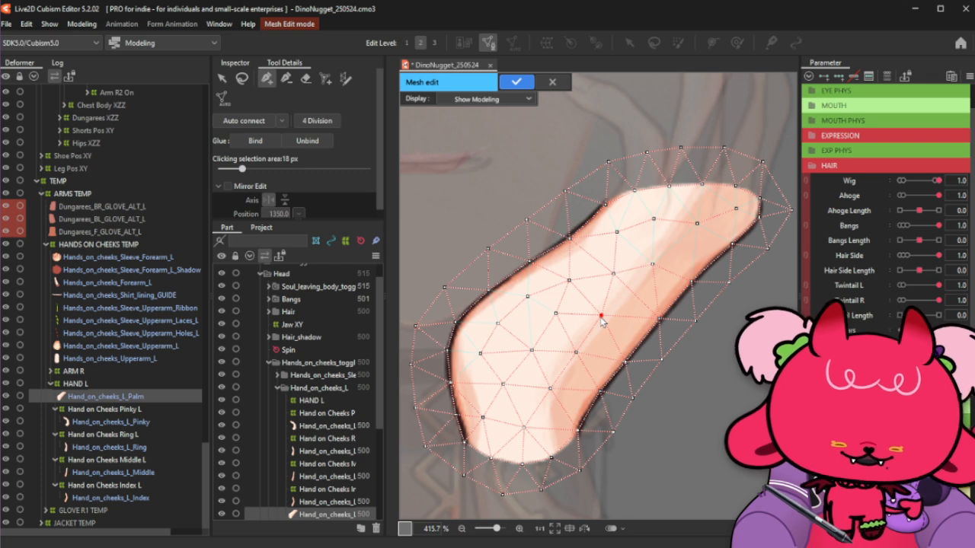
Auto connect all of the palm's mesh vertices and apply the mesh edit
{"action": "left_click", "coordinate": [263, 121]}
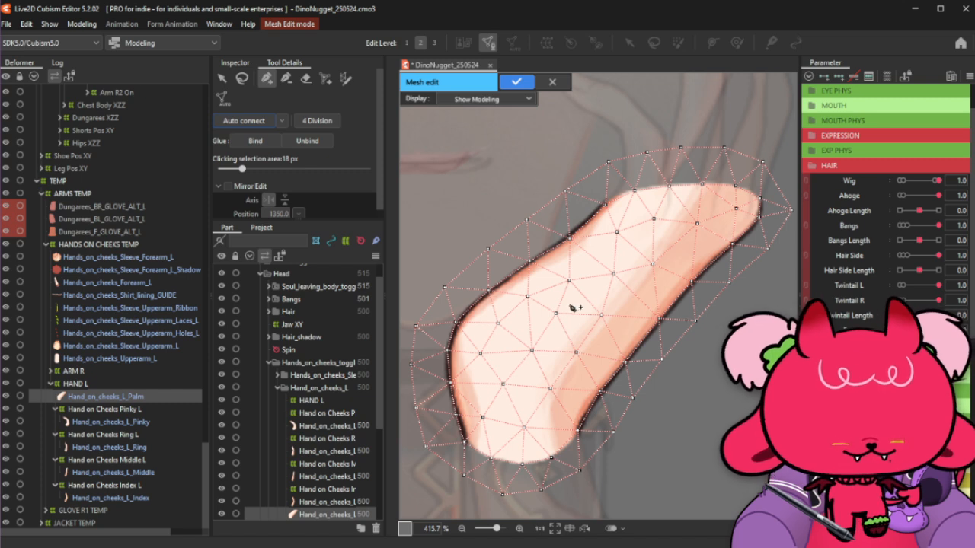
{"action": "left_click", "coordinate": [286, 79]}
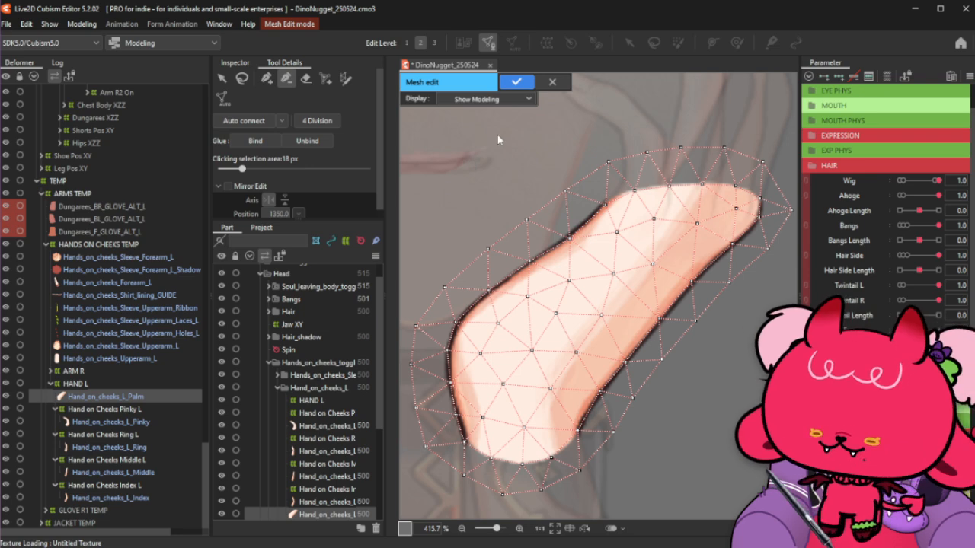
{"action": "left_click", "coordinate": [524, 84]}
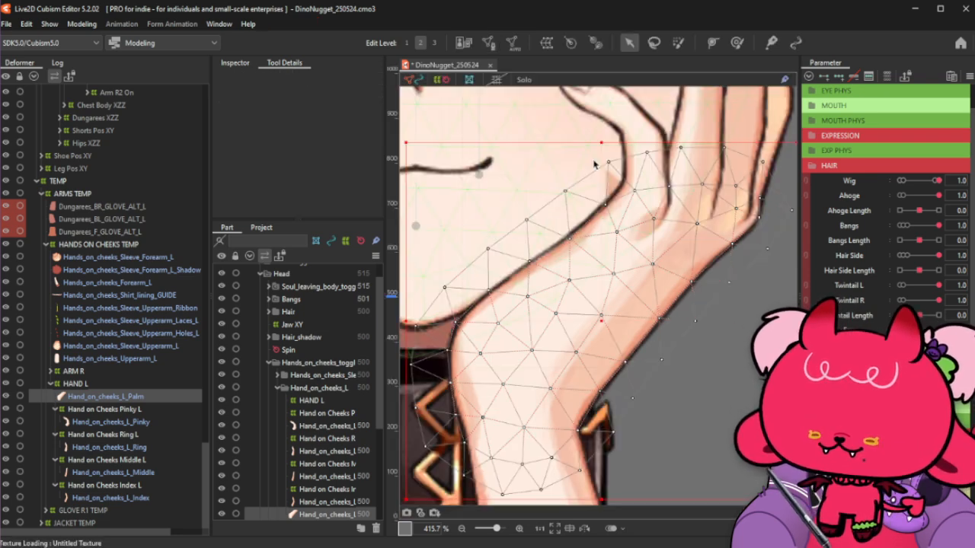
Collapse the Pinky, Ring, Middle and Index finger deformers under HAND L in the deformer hierarchy
{"action": "scroll", "coordinate": [663, 247], "scroll_direction": "down", "scroll_amount": 4}
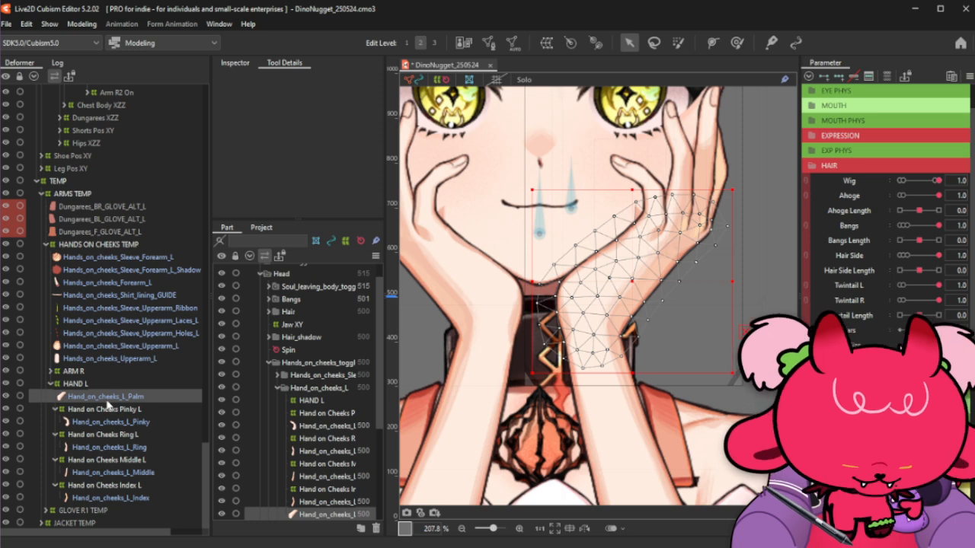
{"action": "left_click", "coordinate": [55, 409]}
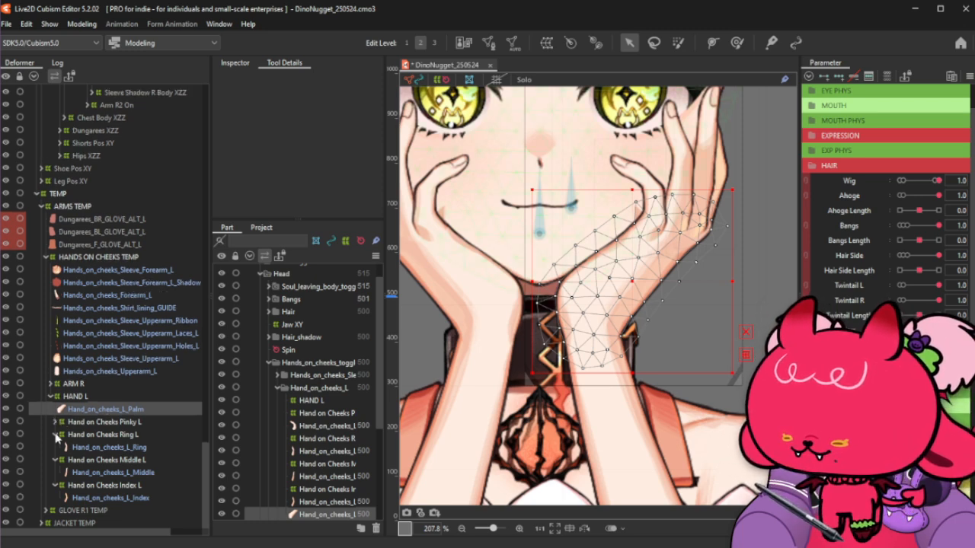
{"action": "left_click", "coordinate": [56, 434]}
{"action": "left_click", "coordinate": [55, 460]}
{"action": "left_click", "coordinate": [55, 485]}
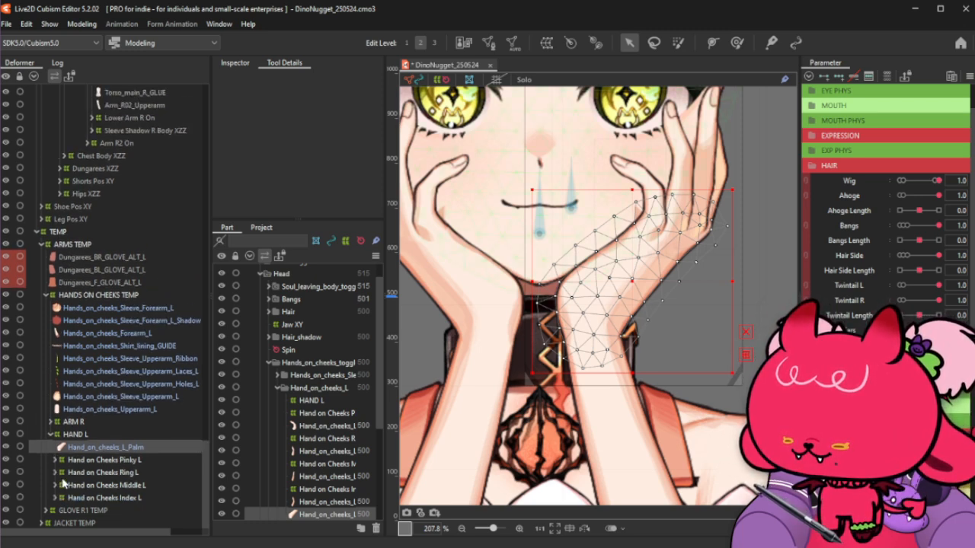
Set the ARM R warp deformer's opacity to 0% so only the left arm of the pose stays visible
{"action": "left_click", "coordinate": [140, 497], "text": "shift"}
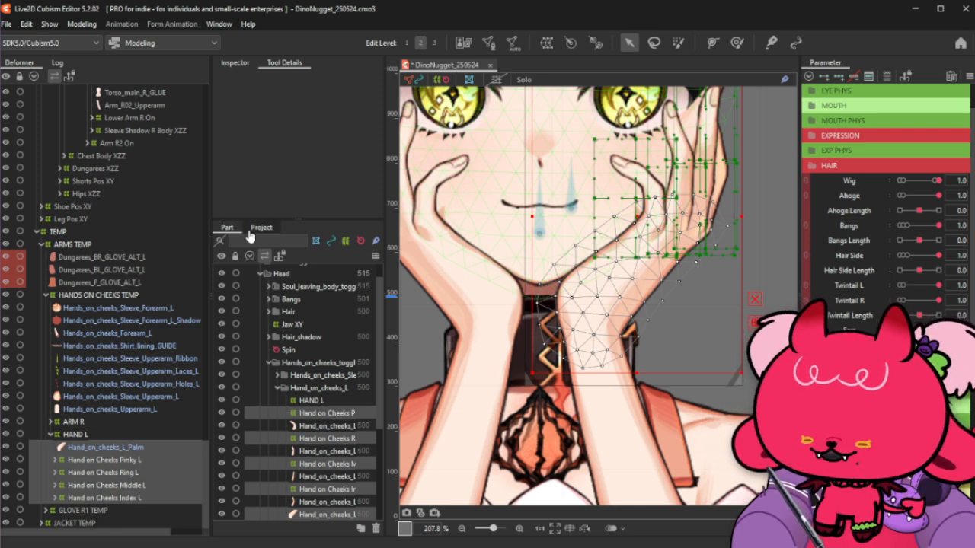
{"action": "scroll", "coordinate": [555, 366], "scroll_direction": "down", "scroll_amount": 6}
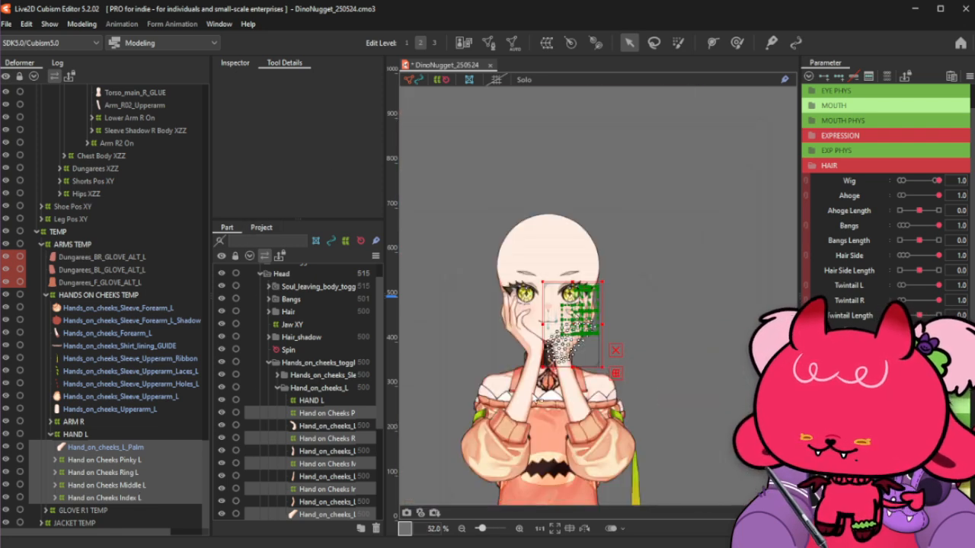
{"action": "left_click", "coordinate": [73, 421]}
{"action": "left_click", "coordinate": [235, 63]}
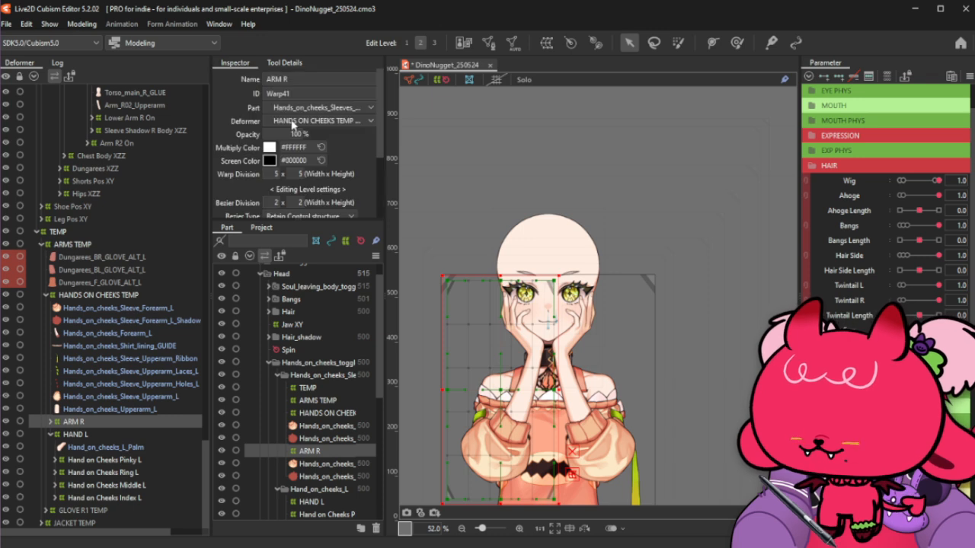
{"action": "left_click_drag", "start_coordinate": [294, 132], "coordinate": [274, 132]}
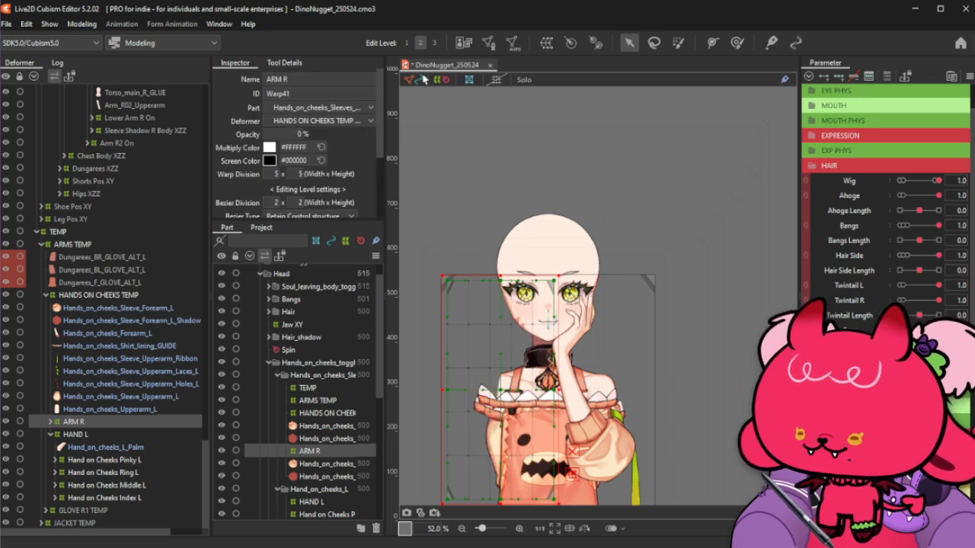
{"action": "left_click", "coordinate": [478, 206]}
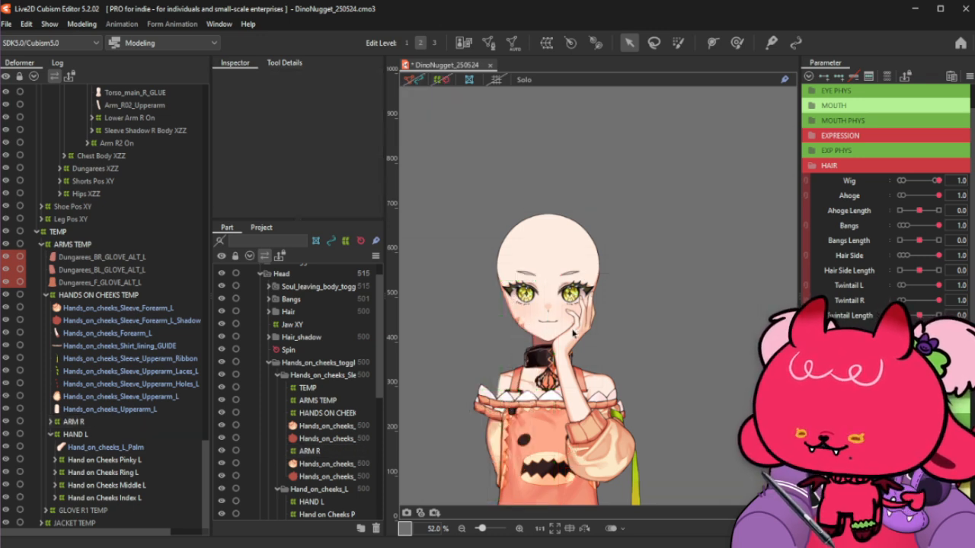
Move the HAND L deformer out of the temporary arm group into the face cheek deformer that holds the hair_shadows mesh
{"action": "scroll", "coordinate": [572, 333], "scroll_direction": "up", "scroll_amount": 2}
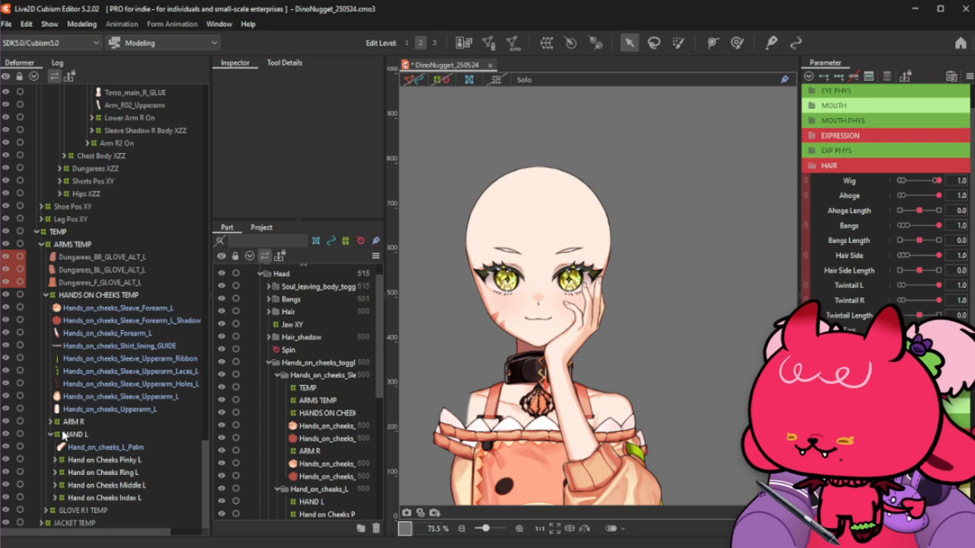
{"action": "scroll", "coordinate": [63, 435], "scroll_direction": "up", "scroll_amount": 2}
{"action": "left_click", "coordinate": [86, 499]}
{"action": "right_click", "coordinate": [86, 501]}
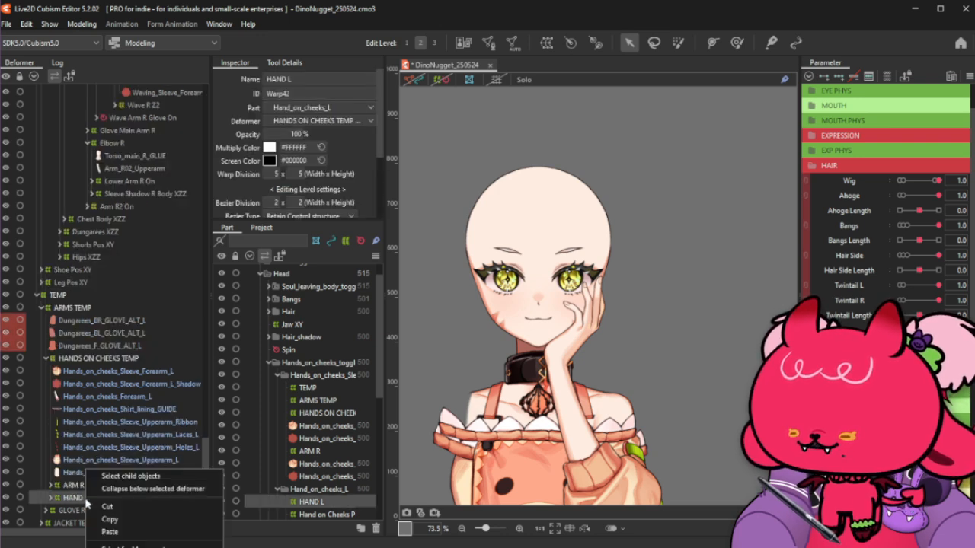
{"action": "left_click", "coordinate": [115, 545]}
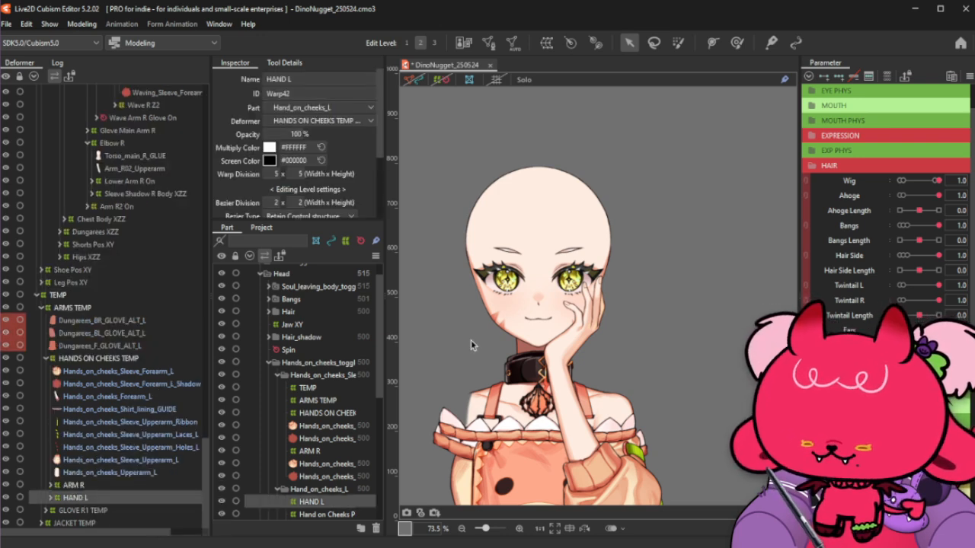
{"action": "right_click", "coordinate": [570, 318]}
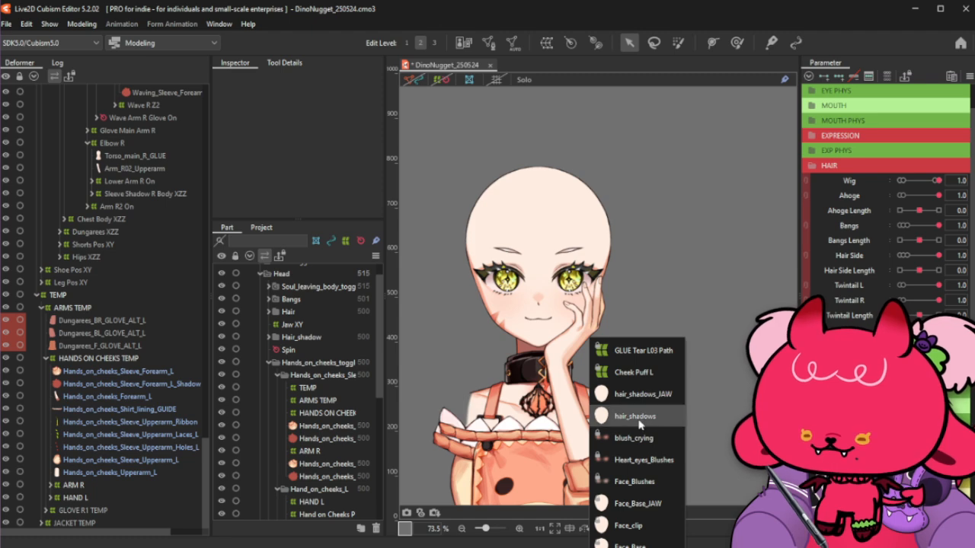
{"action": "left_click", "coordinate": [637, 416]}
{"action": "scroll", "coordinate": [130, 337], "scroll_direction": "up", "scroll_amount": 1}
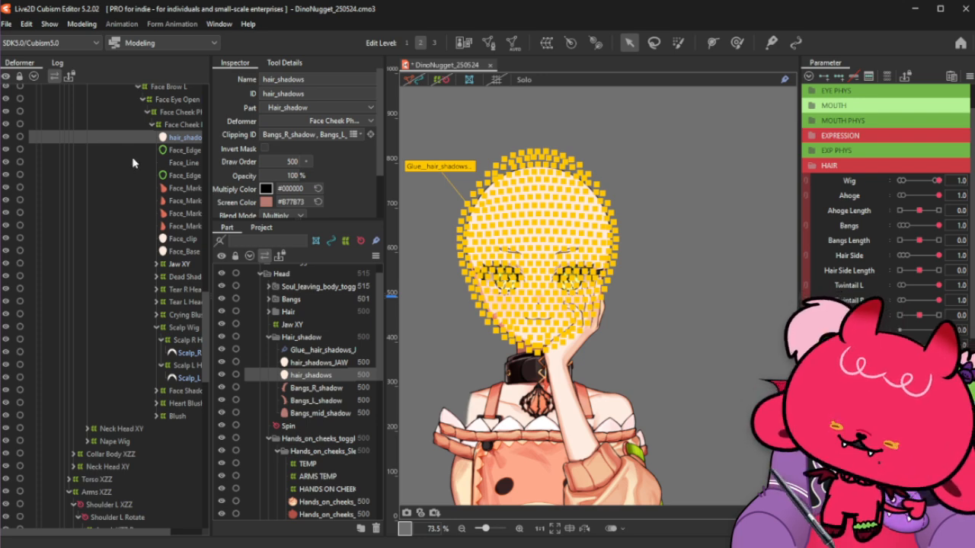
{"action": "scroll", "coordinate": [135, 165], "scroll_direction": "up", "scroll_amount": 6}
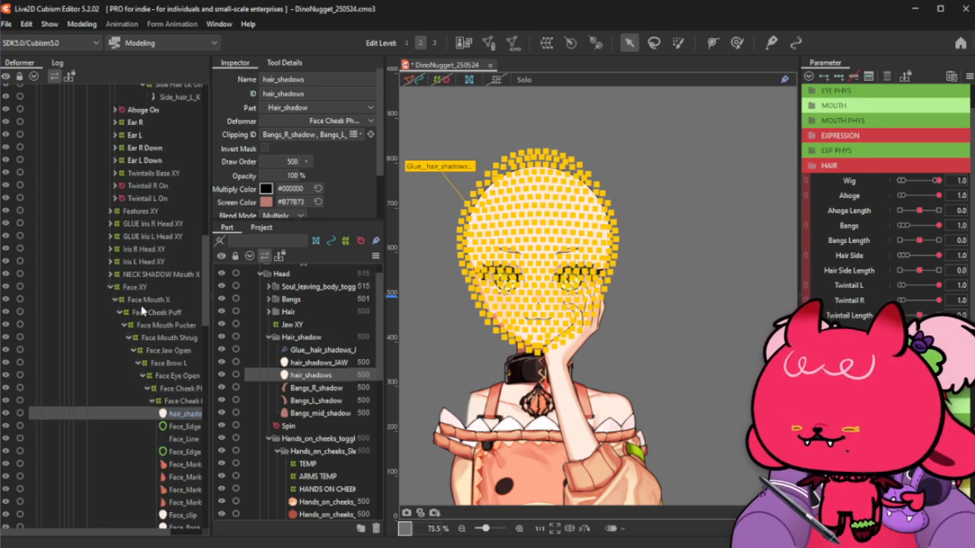
{"action": "right_click", "coordinate": [180, 418]}
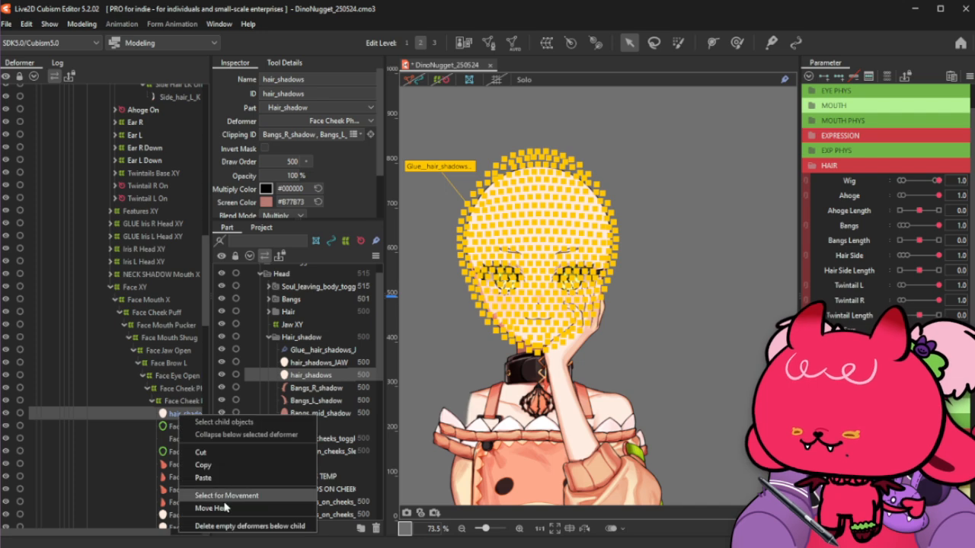
{"action": "left_click", "coordinate": [213, 501]}
{"action": "left_click", "coordinate": [481, 325]}
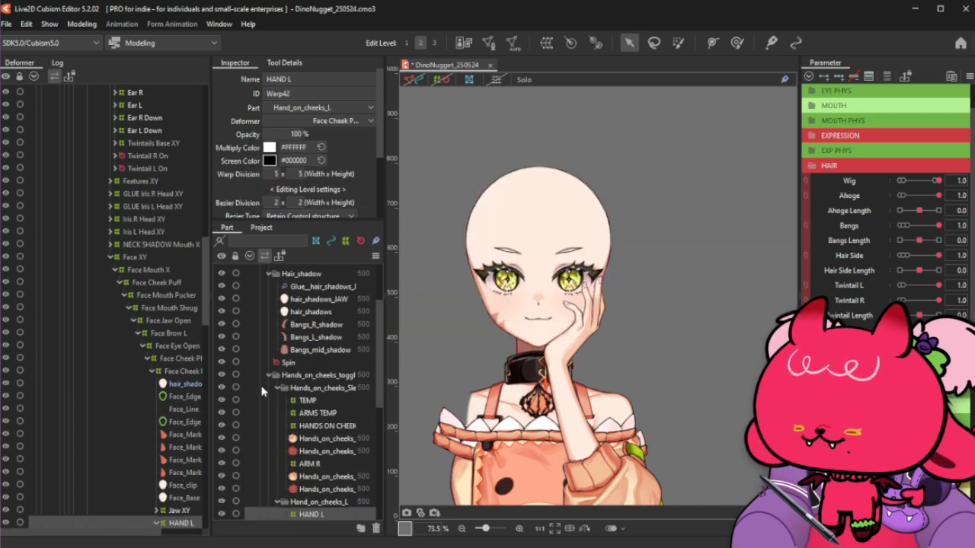
Reparent the HAND L deformer directly under Face XY, above Face Mouth X
{"action": "left_click_drag", "start_coordinate": [181, 524], "coordinate": [141, 268]}
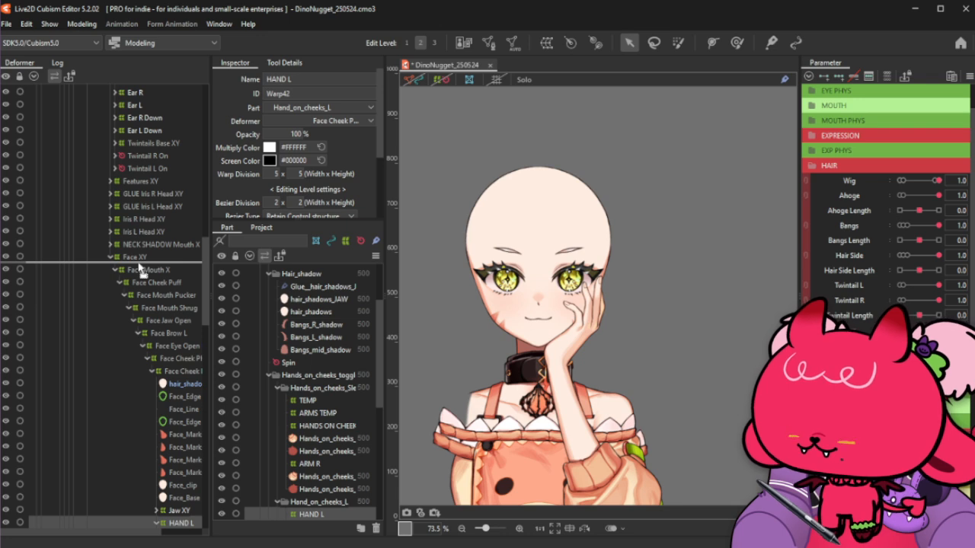
{"action": "left_click_drag", "start_coordinate": [141, 266], "coordinate": [140, 268]}
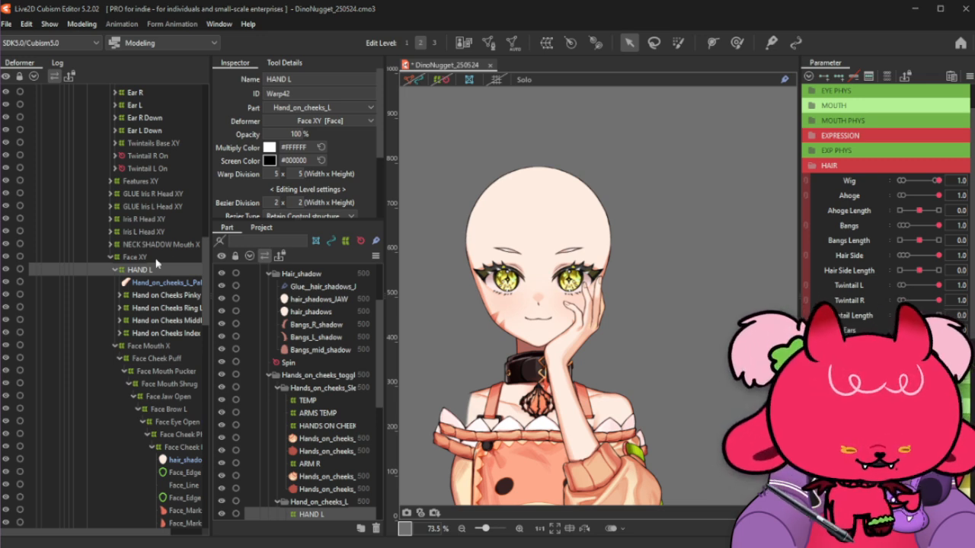
{"action": "left_click", "coordinate": [418, 81]}
{"action": "scroll", "coordinate": [548, 310], "scroll_direction": "up", "scroll_amount": 4}
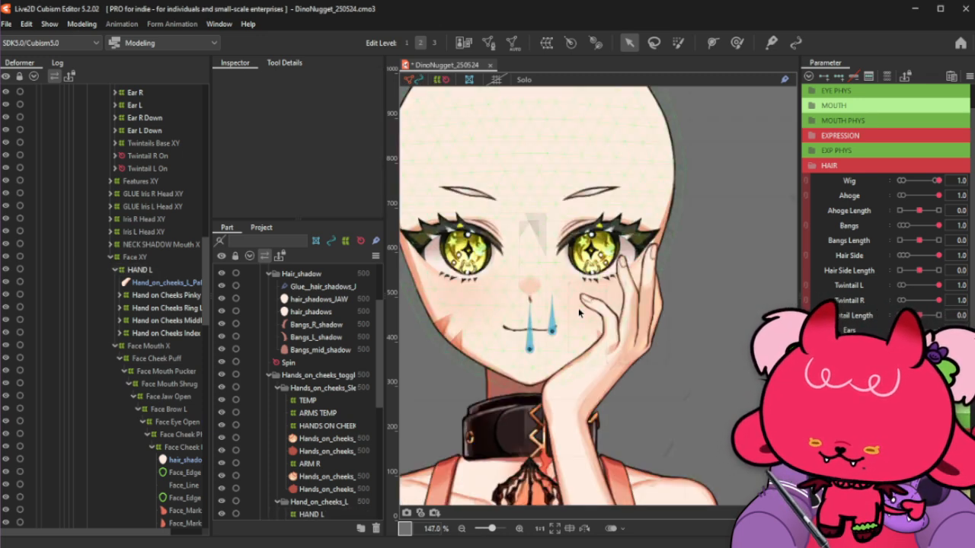
Lower the HAND L deformer's upper edge slightly and set its warp division to 8 x 12
{"action": "left_click", "coordinate": [169, 295]}
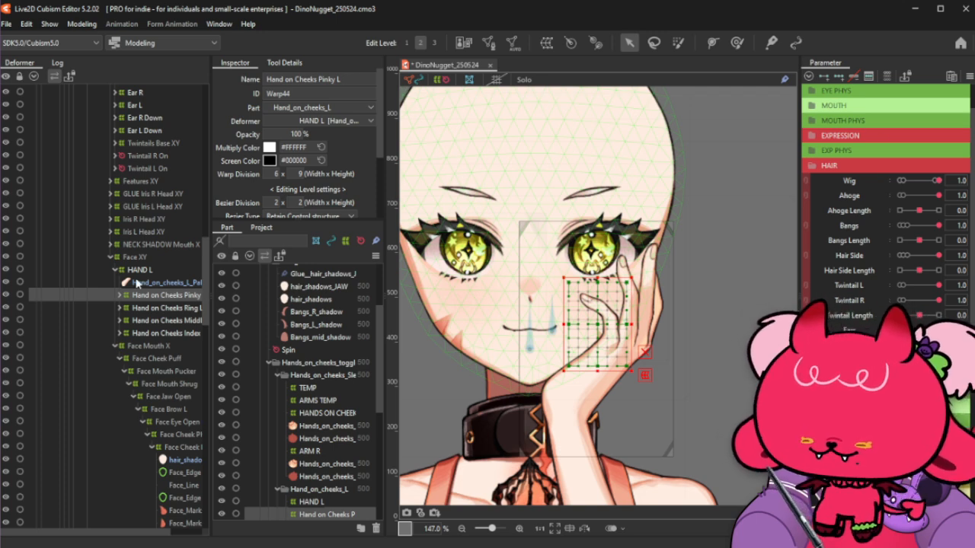
{"action": "left_click", "coordinate": [162, 285]}
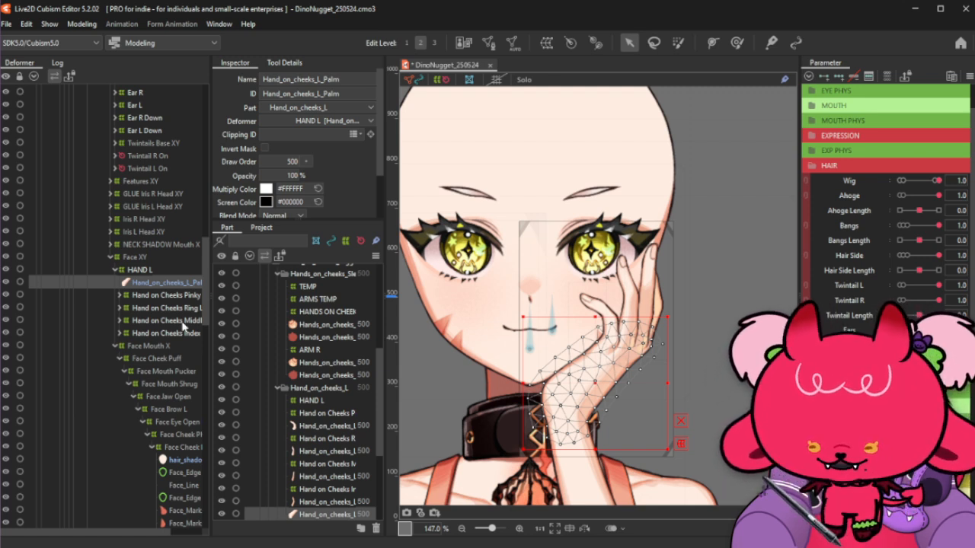
{"action": "left_click", "coordinate": [156, 268]}
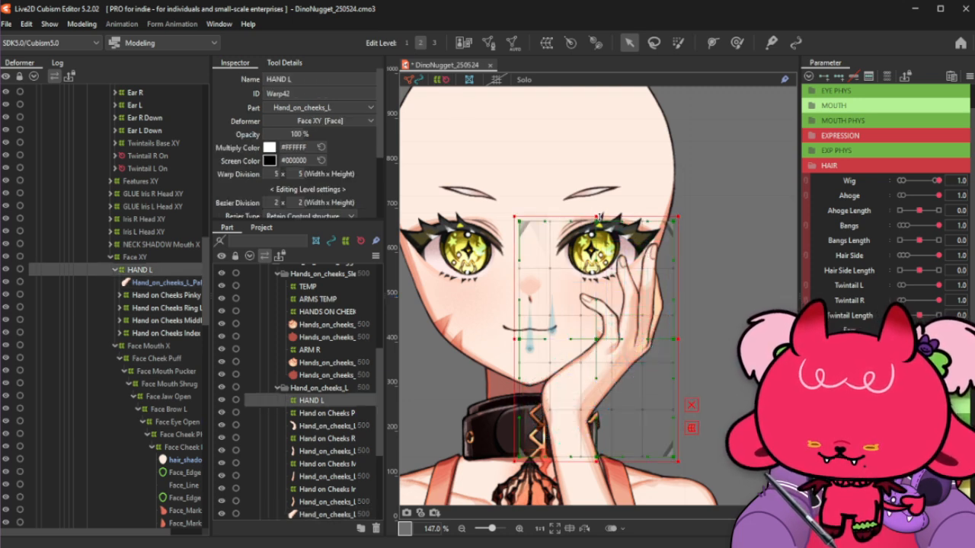
{"action": "left_click_drag", "start_coordinate": [597, 218], "coordinate": [598, 223]}
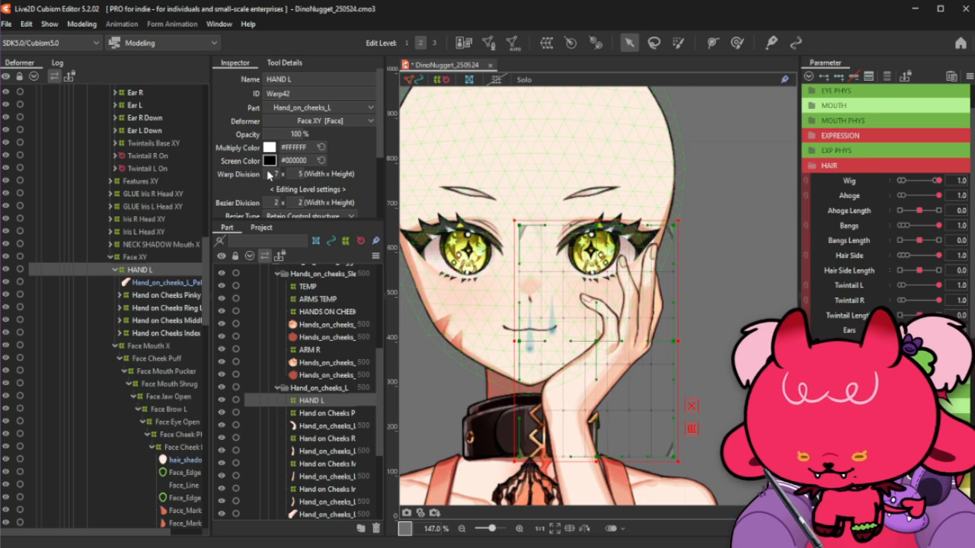
{"action": "left_click", "coordinate": [295, 171]}
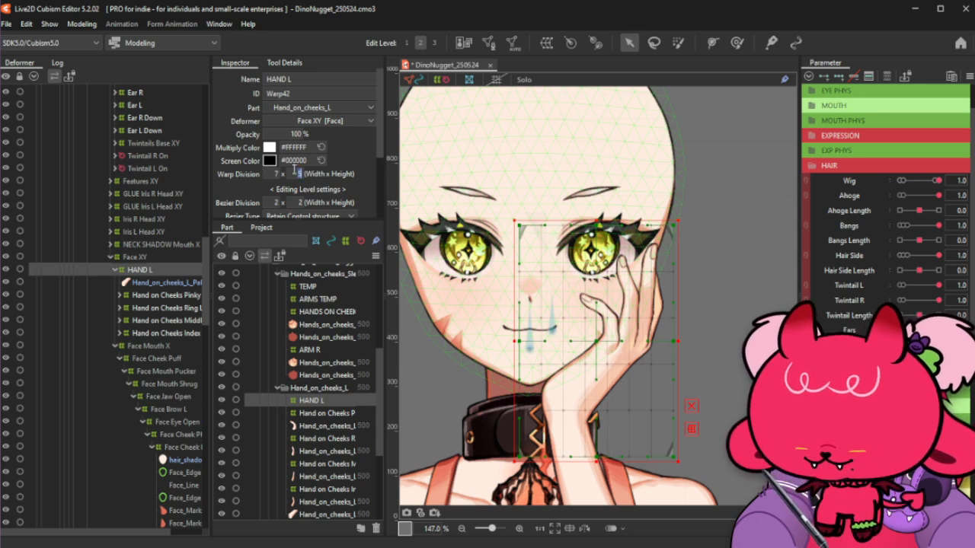
{"action": "type", "text": "10"}
{"action": "key", "text": "Return"}
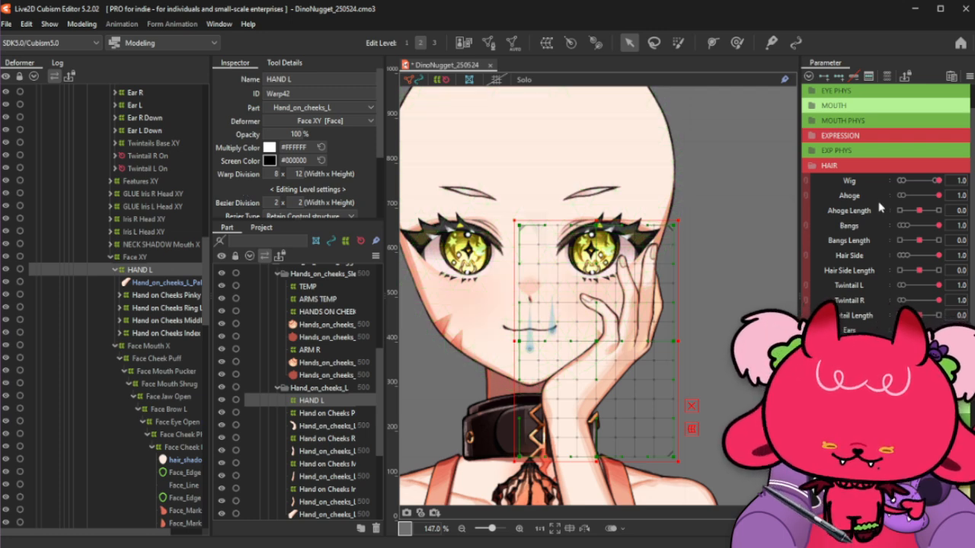
Collapse the HAIR group in the parameter list
{"action": "scroll", "coordinate": [879, 207], "scroll_direction": "up", "scroll_amount": 1}
{"action": "scroll", "coordinate": [879, 207], "scroll_direction": "down", "scroll_amount": 4}
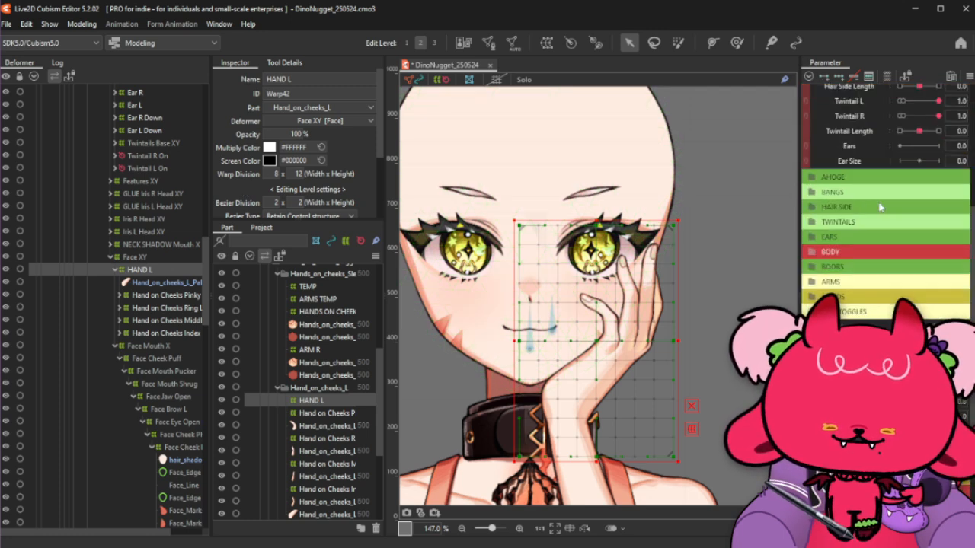
{"action": "scroll", "coordinate": [880, 207], "scroll_direction": "up", "scroll_amount": 1}
{"action": "scroll", "coordinate": [879, 207], "scroll_direction": "up", "scroll_amount": 3}
{"action": "left_click", "coordinate": [867, 213]}
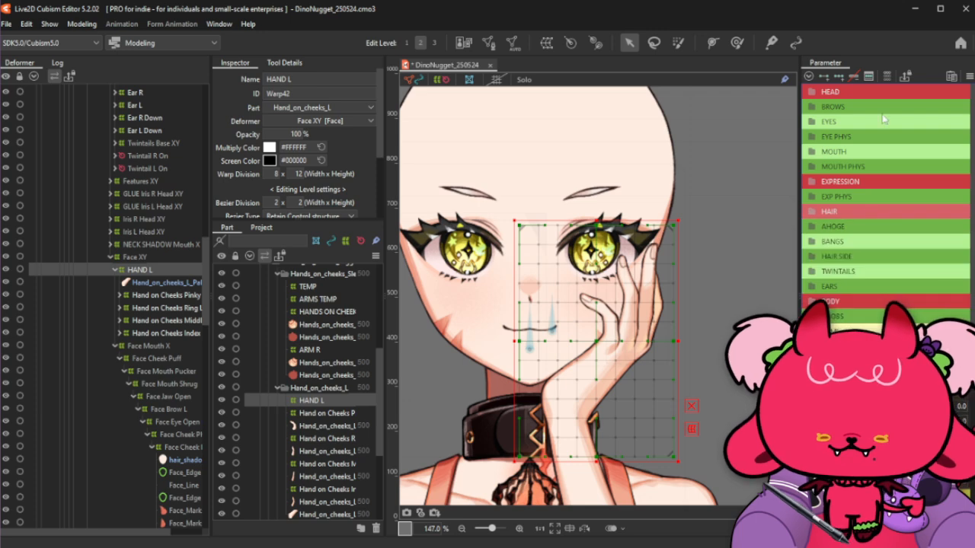
{"action": "scroll", "coordinate": [889, 110], "scroll_direction": "down", "scroll_amount": 3}
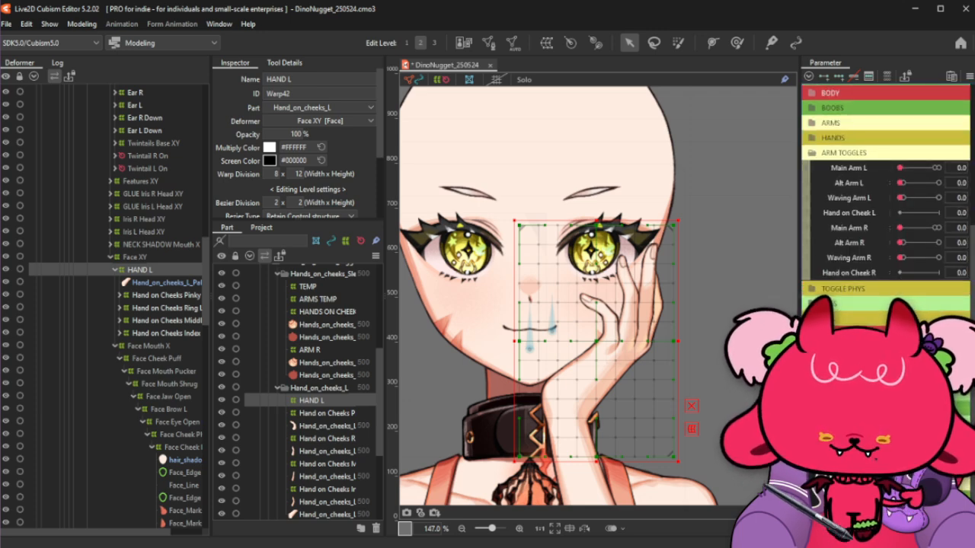
{"action": "scroll", "coordinate": [887, 213], "scroll_direction": "down", "scroll_amount": 3}
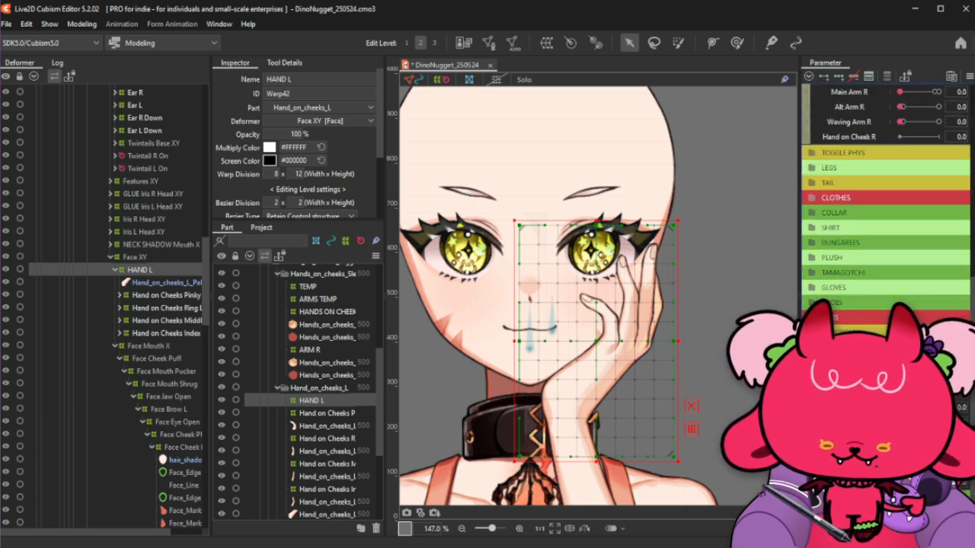
Turn the head to each side with meshes and deformers hidden to check how the left hand follows the face
{"action": "left_click_drag", "start_coordinate": [919, 408], "coordinate": [899, 407]}
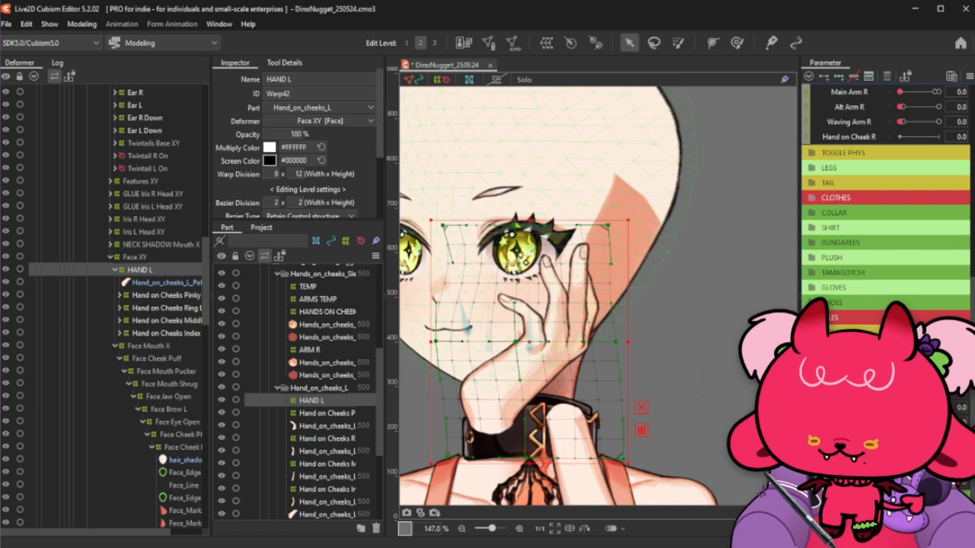
{"action": "scroll", "coordinate": [712, 334], "scroll_direction": "down", "scroll_amount": 3}
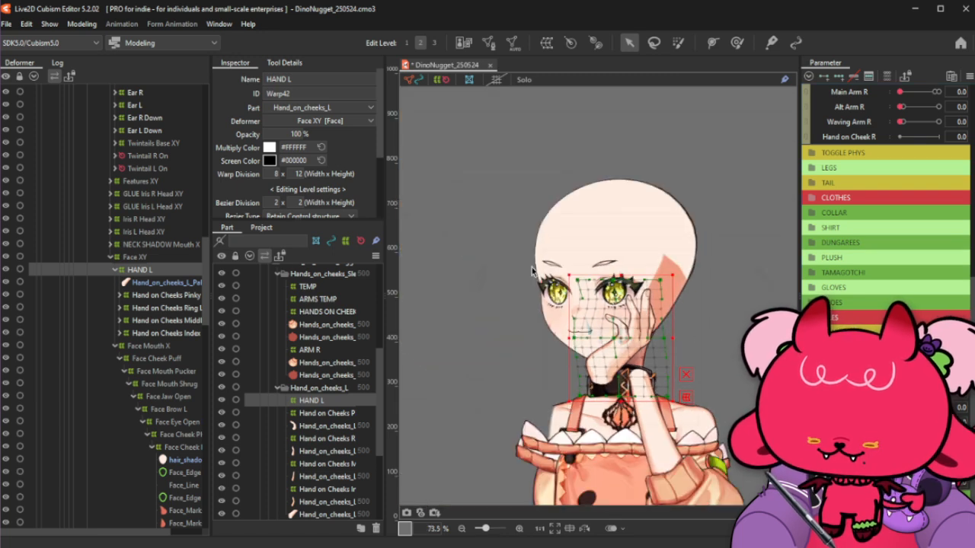
{"action": "left_click", "coordinate": [413, 81]}
{"action": "left_click", "coordinate": [441, 81]}
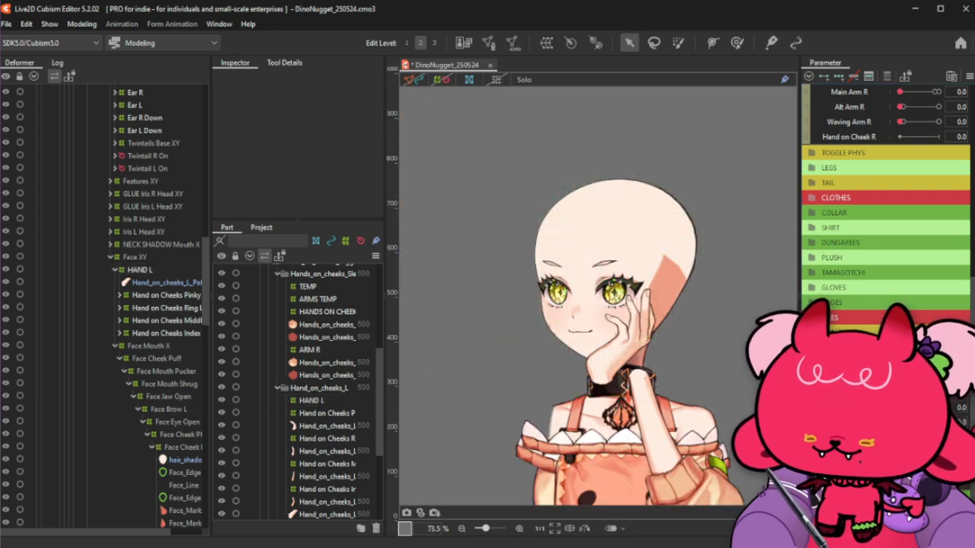
{"action": "left_click_drag", "start_coordinate": [899, 408], "coordinate": [941, 407]}
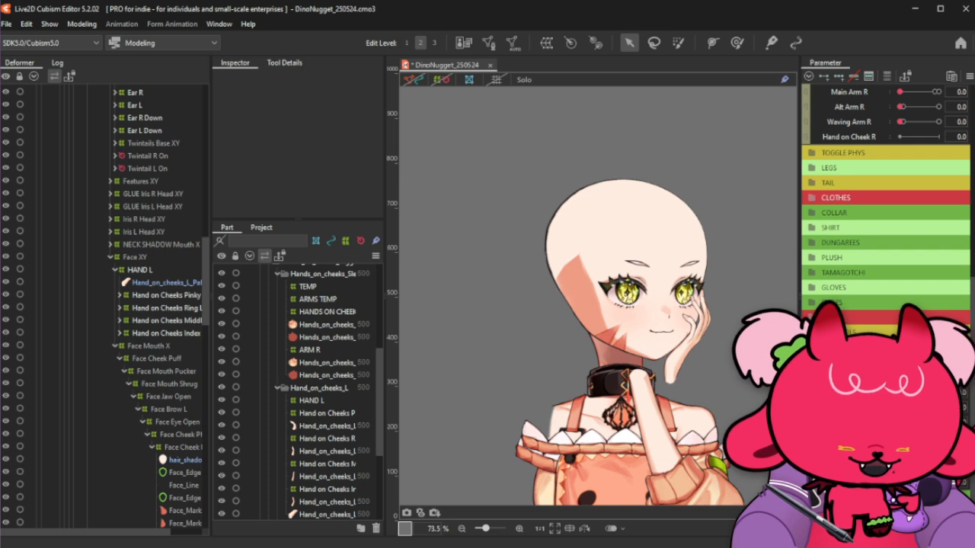
{"action": "mouse_move", "coordinate": [940, 407]}
{"action": "left_mouse_down"}
{"action": "mouse_move", "coordinate": [902, 407]}
{"action": "mouse_move", "coordinate": [938, 408]}
{"action": "left_mouse_up"}
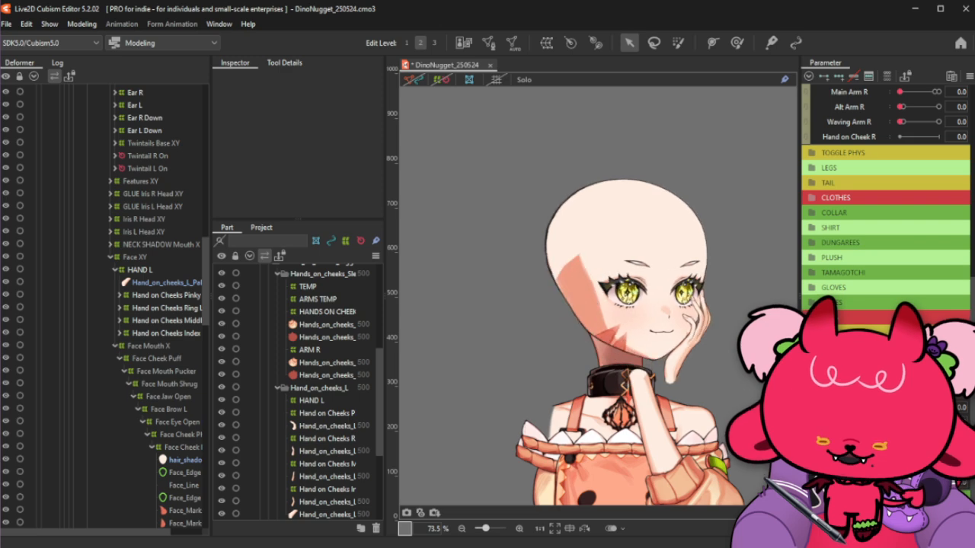
{"action": "scroll", "coordinate": [720, 353], "scroll_direction": "up", "scroll_amount": 3}
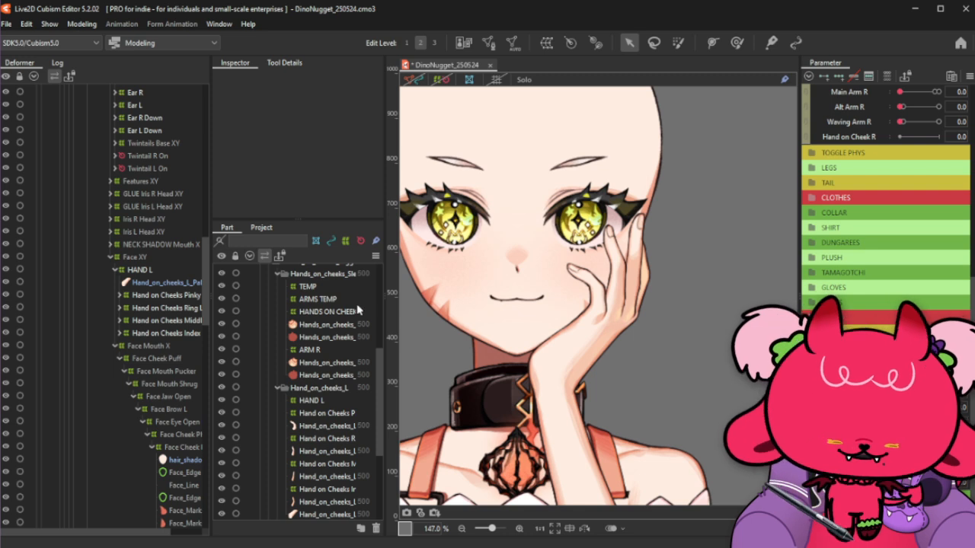
Rename the HAND L deformer to Hand on Cheek L
{"action": "left_click", "coordinate": [162, 273]}
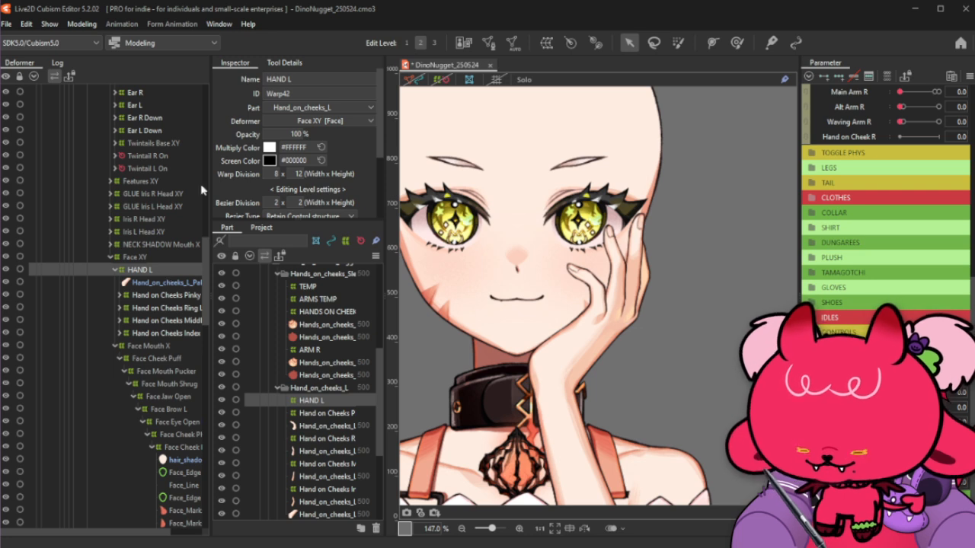
{"action": "left_click", "coordinate": [313, 80]}
{"action": "type", "text": "Hand"}
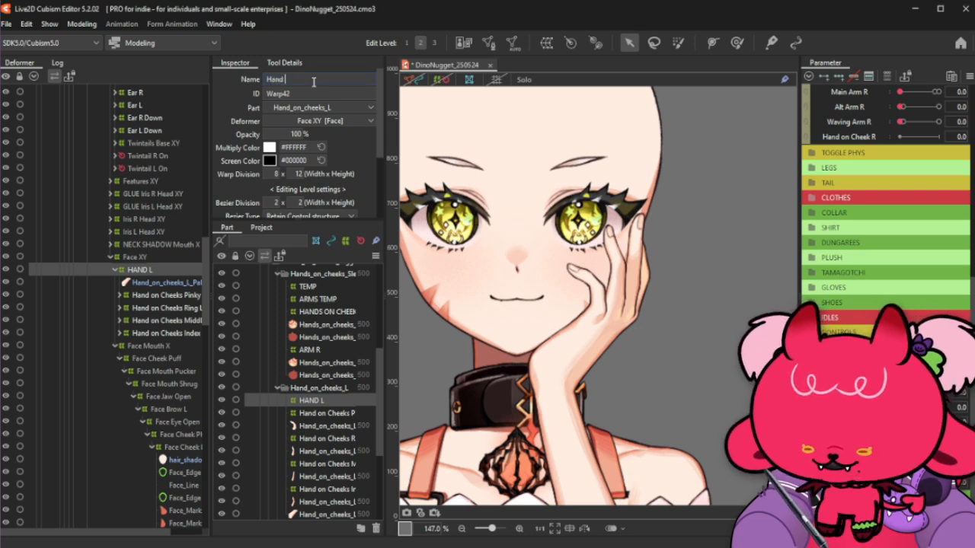
{"action": "type", "text": " on Cheek"}
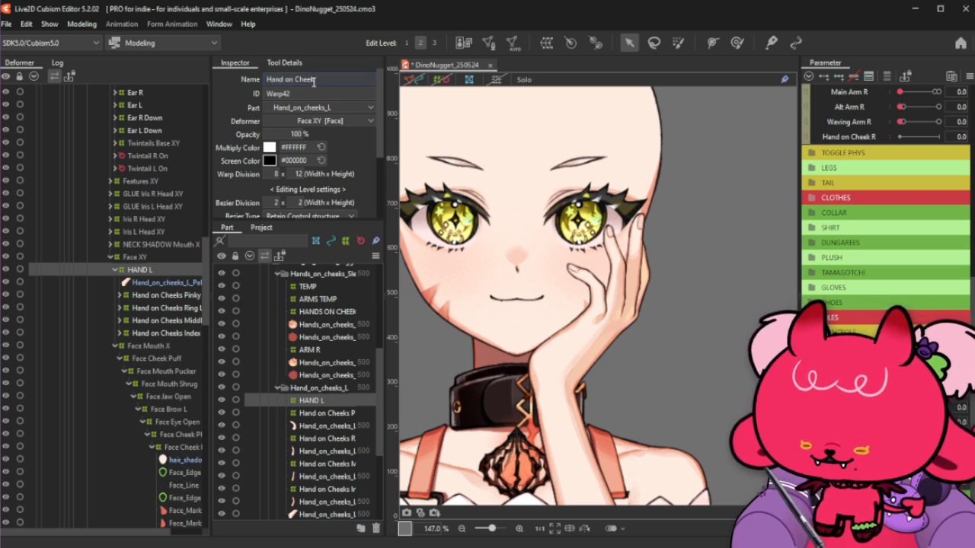
{"action": "type", "text": " L"}
{"action": "key", "text": "Return"}
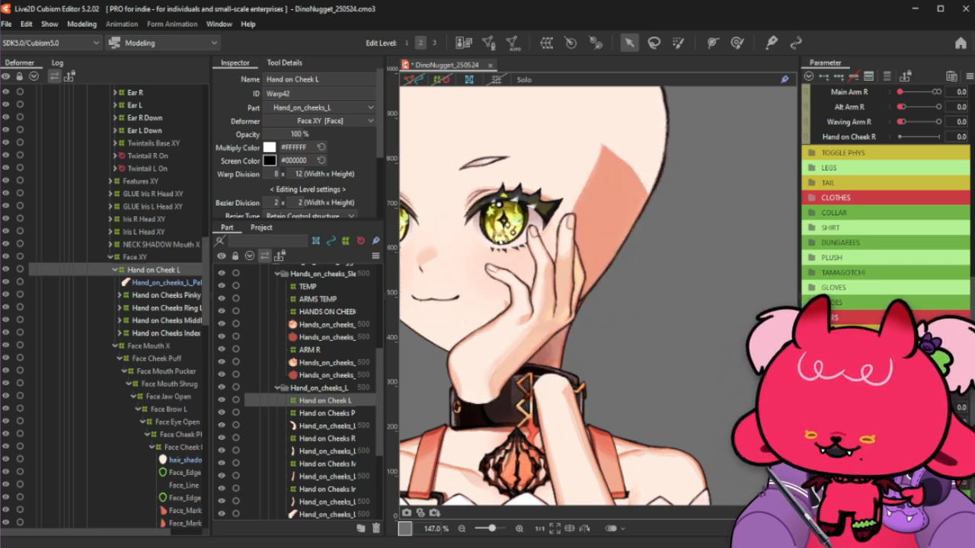
Try shifting the Hand on Cheek L deformer outward with the head turned to the side, and undo the shift
{"action": "left_click_drag", "start_coordinate": [900, 380], "coordinate": [939, 381]}
{"action": "left_click", "coordinate": [722, 306]}
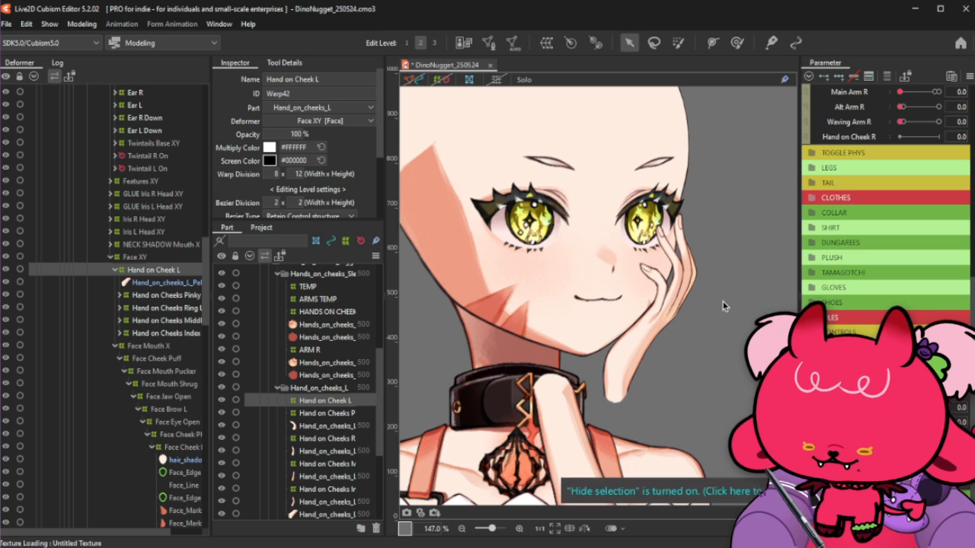
{"action": "left_click", "coordinate": [714, 316]}
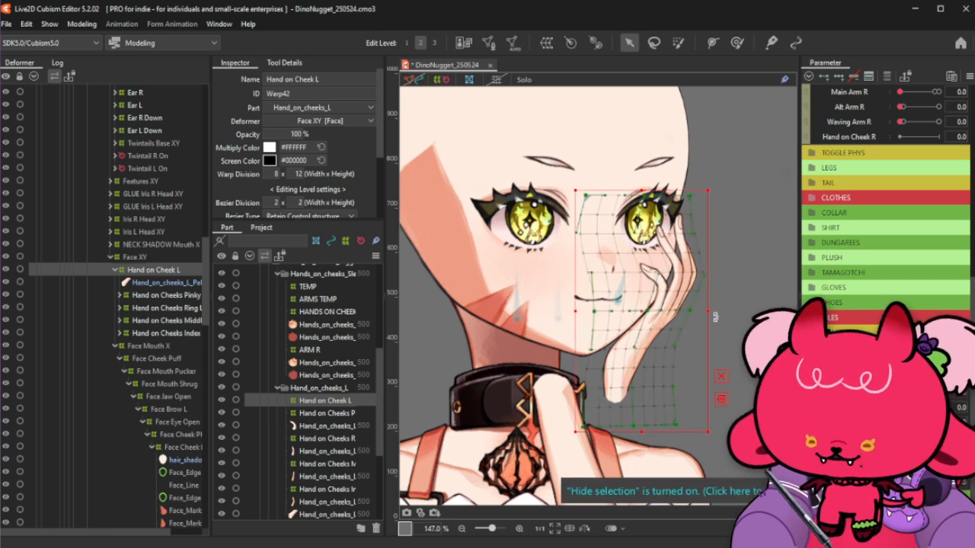
{"action": "left_click_drag", "start_coordinate": [715, 317], "coordinate": [719, 310]}
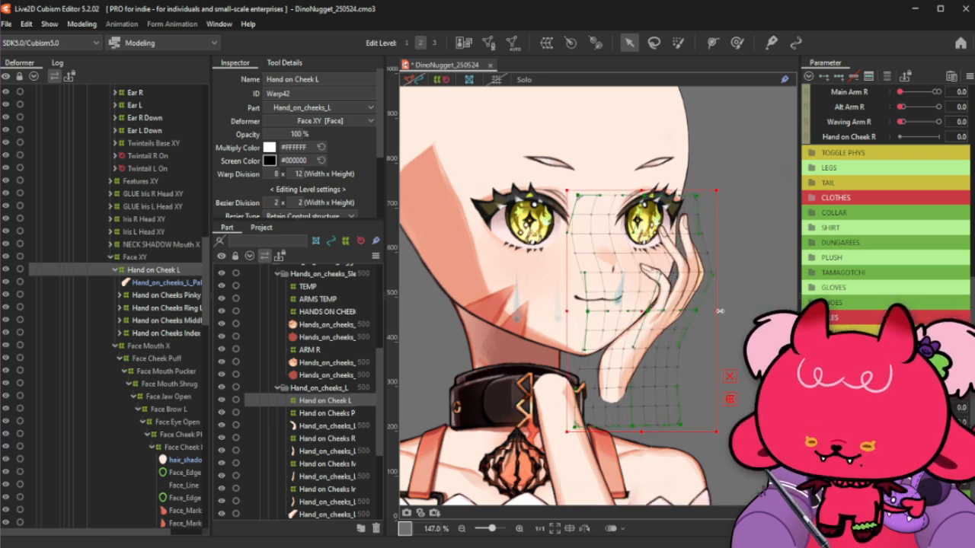
{"action": "key", "text": "ctrl+z"}
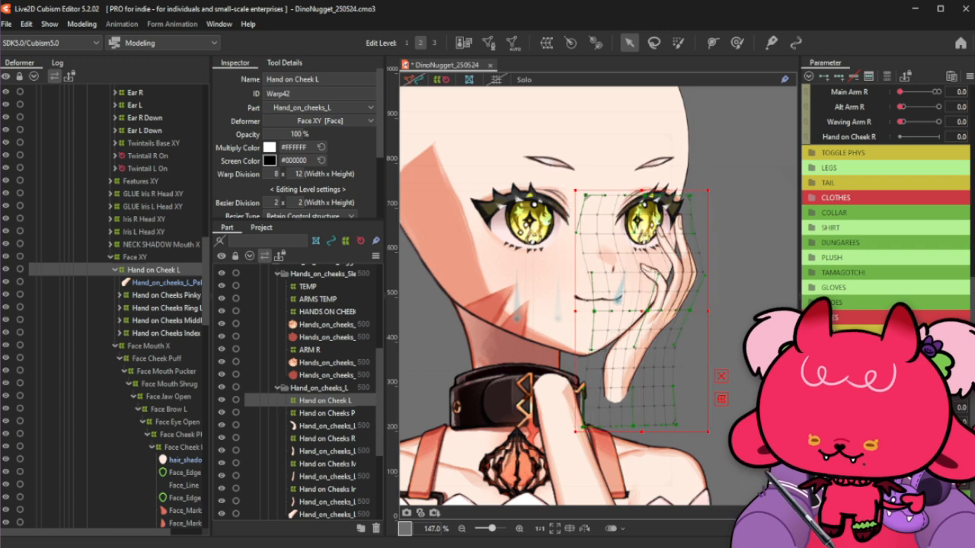
{"action": "left_click", "coordinate": [855, 77]}
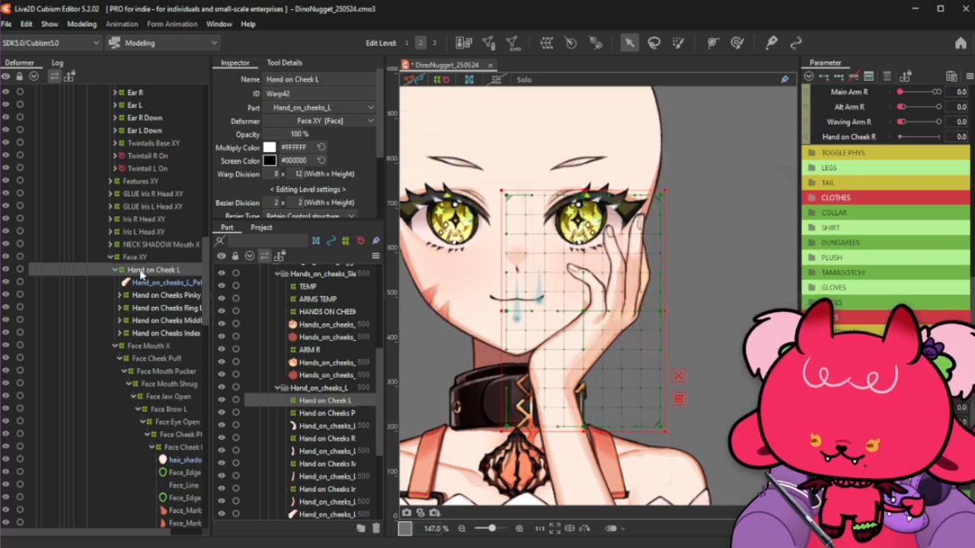
Try Hand on Cheek L directly under Head XY Adj, return it under Face XY and check it with the head turned
{"action": "scroll", "coordinate": [153, 274], "scroll_direction": "up", "scroll_amount": 3}
{"action": "double_click", "coordinate": [158, 364]}
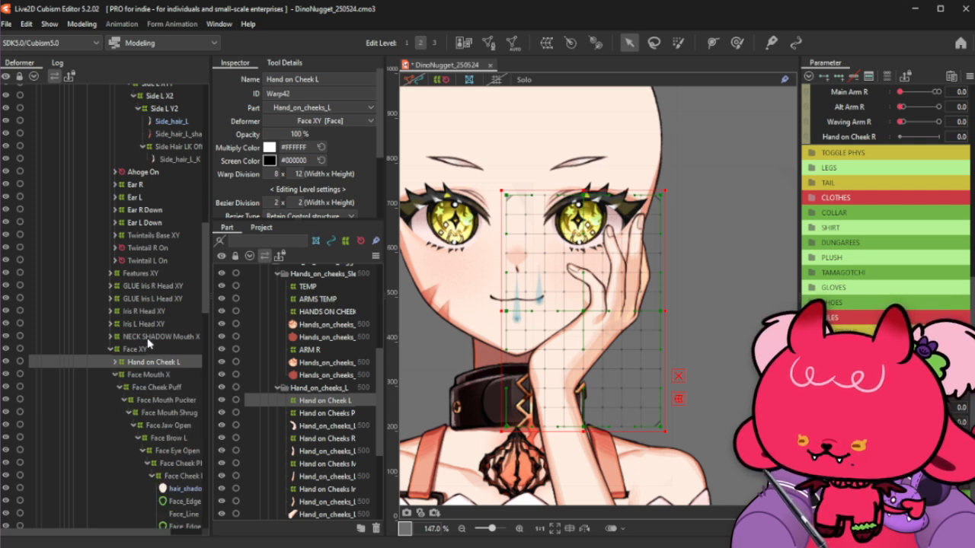
{"action": "left_click_drag", "start_coordinate": [149, 364], "coordinate": [127, 346]}
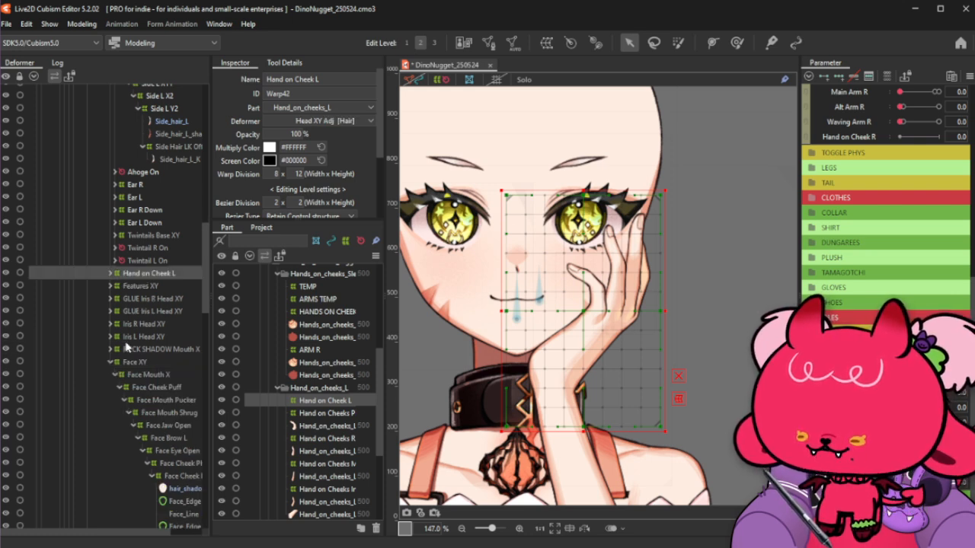
{"action": "mouse_move", "coordinate": [919, 408]}
{"action": "left_mouse_down"}
{"action": "mouse_move", "coordinate": [938, 407]}
{"action": "mouse_move", "coordinate": [902, 408]}
{"action": "mouse_move", "coordinate": [919, 407]}
{"action": "left_mouse_up"}
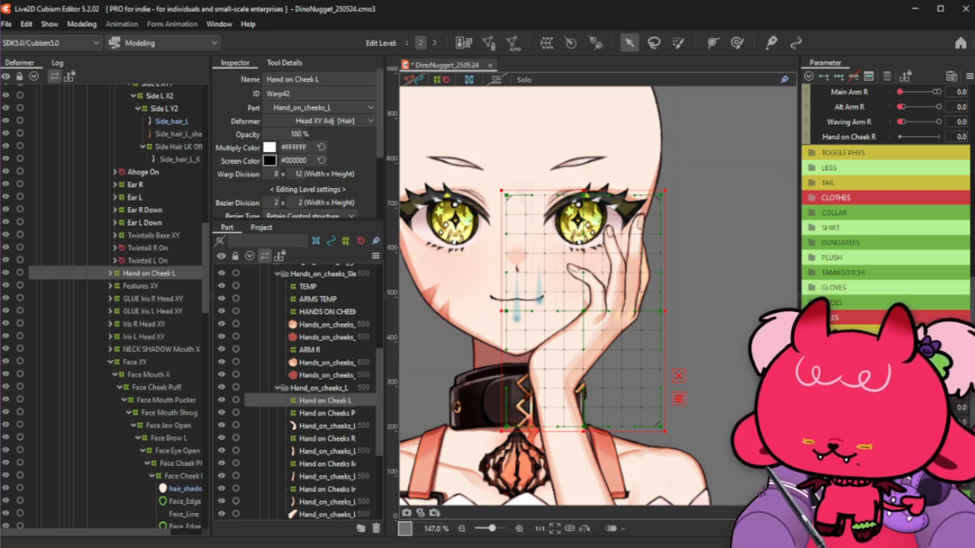
{"action": "left_click_drag", "start_coordinate": [149, 273], "coordinate": [137, 362]}
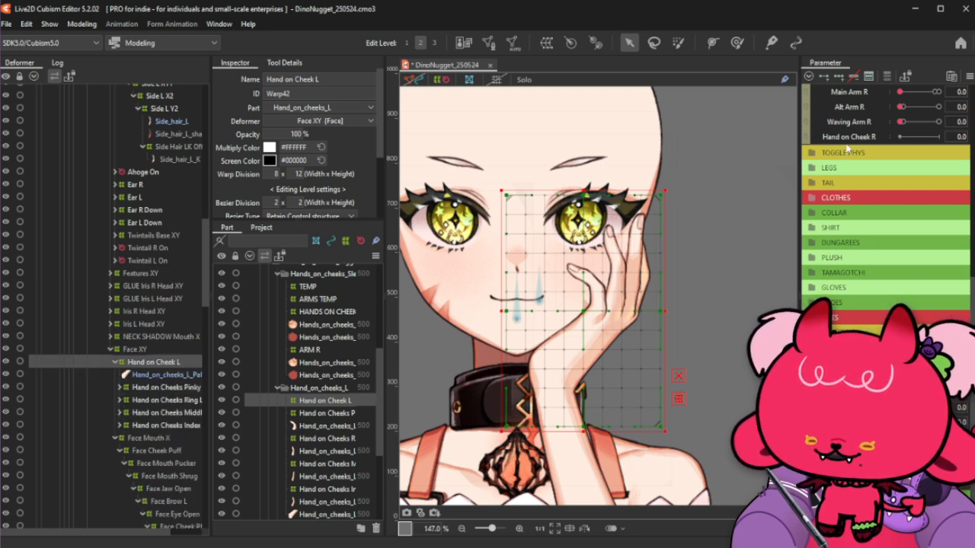
{"action": "left_click", "coordinate": [901, 407]}
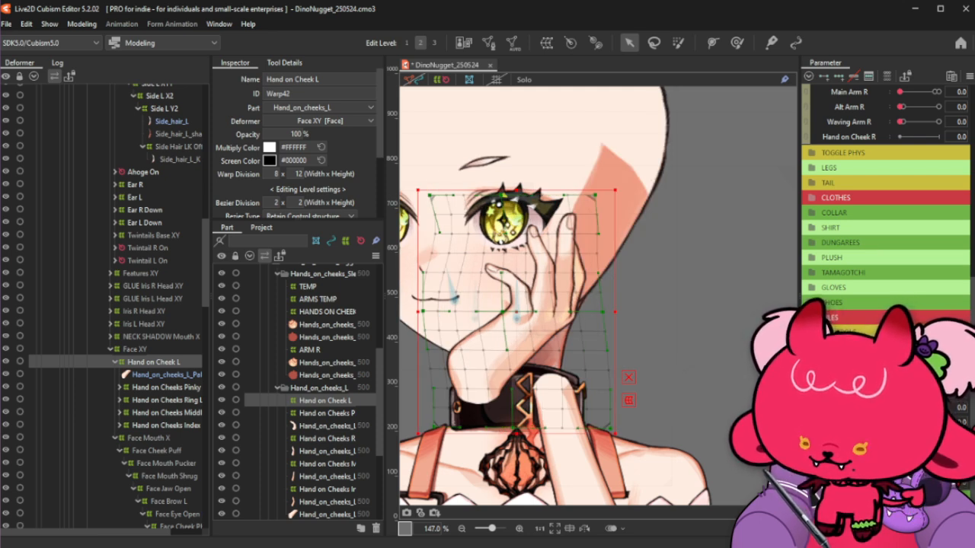
{"action": "left_click", "coordinate": [919, 408]}
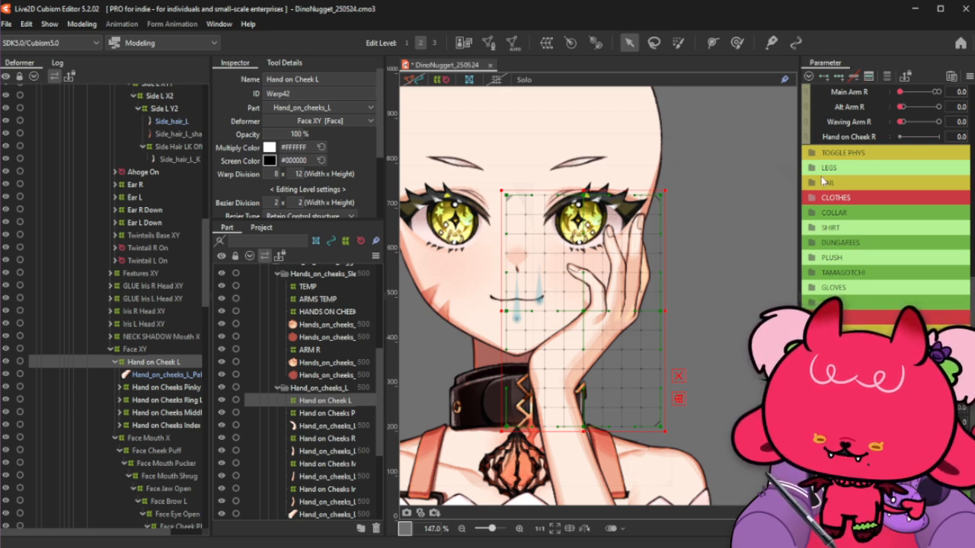
Compare the turned head with Hand on Cheek L moved under Head XY Adj again, and put the deformer back under Face XY
{"action": "left_click", "coordinate": [126, 363]}
{"action": "left_click_drag", "start_coordinate": [127, 366], "coordinate": [161, 346]}
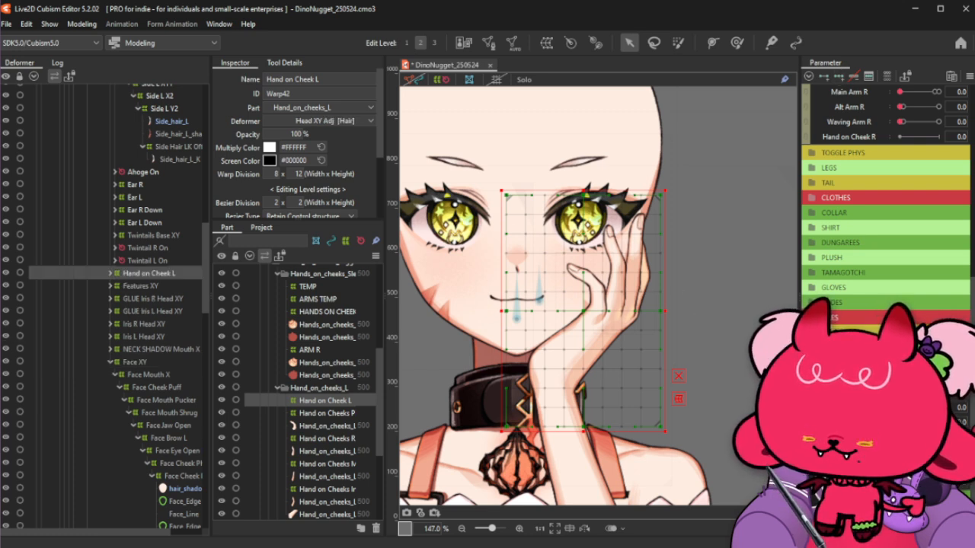
{"action": "left_click", "coordinate": [900, 376]}
{"action": "left_click", "coordinate": [110, 273]}
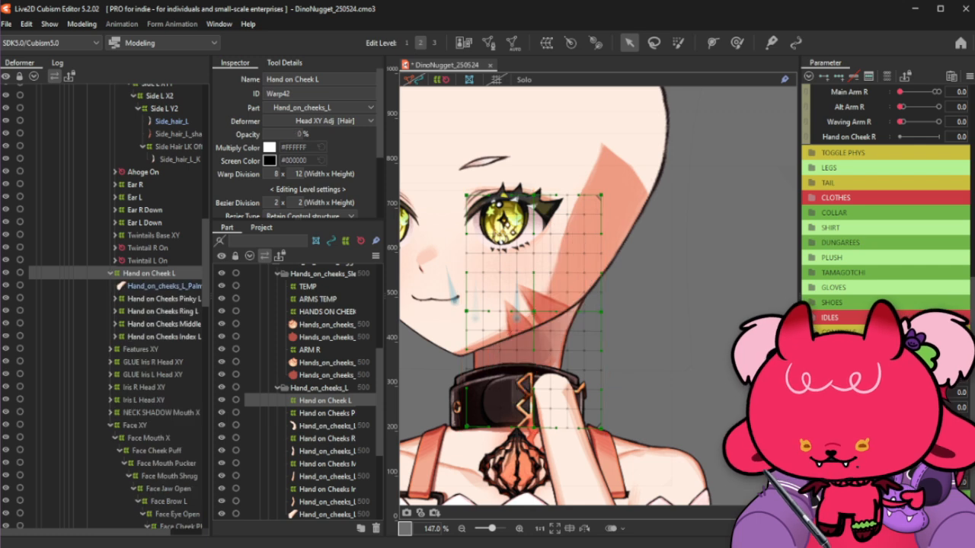
{"action": "left_click_drag", "start_coordinate": [134, 278], "coordinate": [138, 431]}
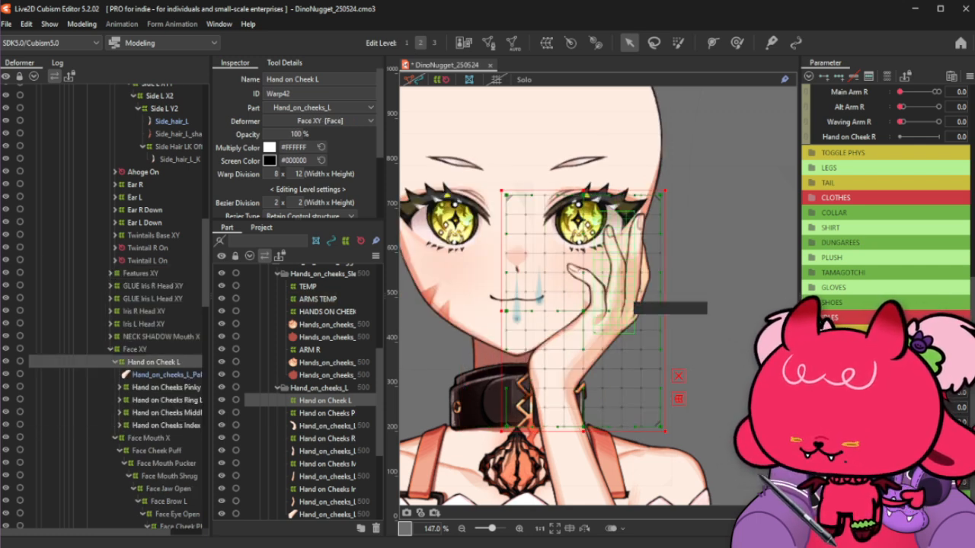
Switch Head X Aug between -30, 0 and 30 to examine how the left hand sits against the face
{"action": "mouse_move", "coordinate": [919, 392]}
{"action": "left_mouse_down"}
{"action": "mouse_move", "coordinate": [898, 393]}
{"action": "mouse_move", "coordinate": [935, 392]}
{"action": "left_mouse_up"}
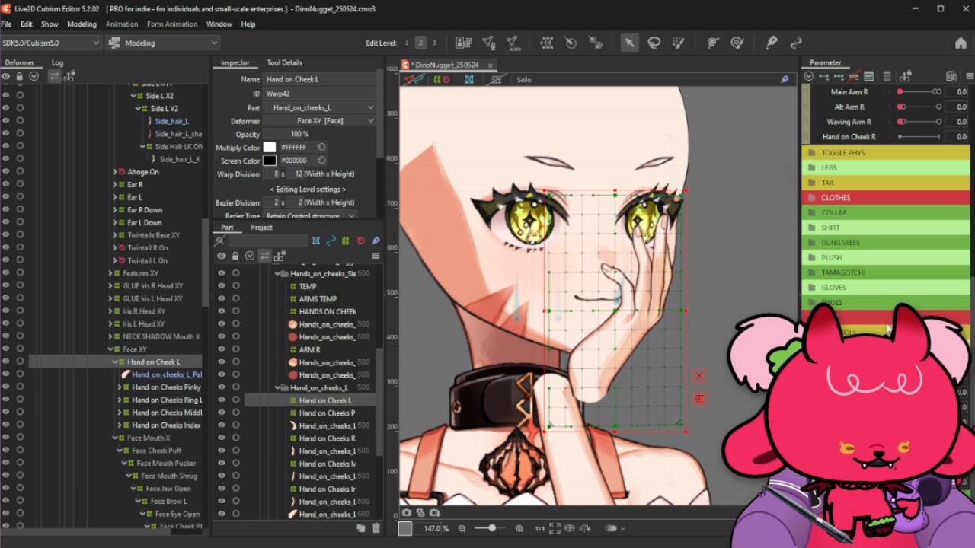
{"action": "scroll", "coordinate": [887, 228], "scroll_direction": "down", "scroll_amount": 4}
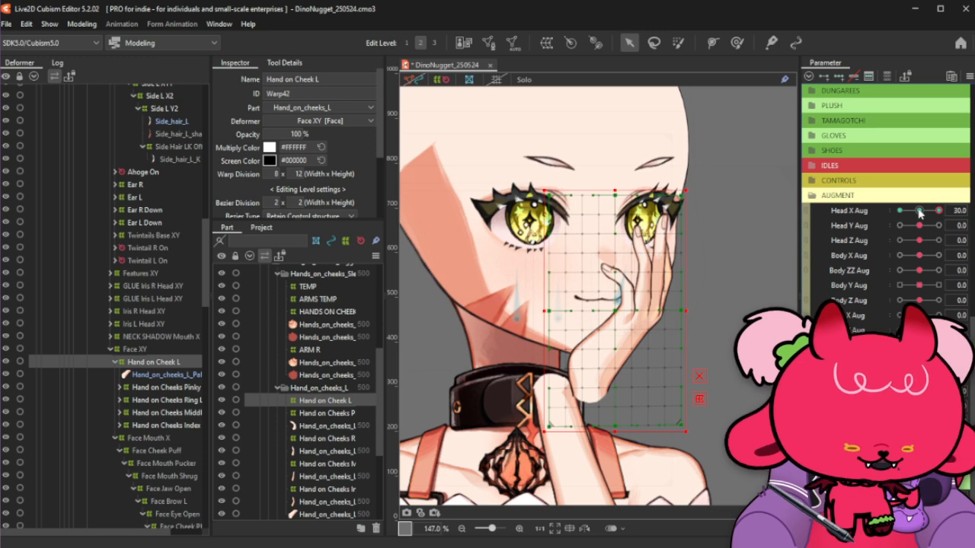
{"action": "left_click", "coordinate": [919, 211]}
{"action": "left_click_drag", "start_coordinate": [919, 212], "coordinate": [940, 215]}
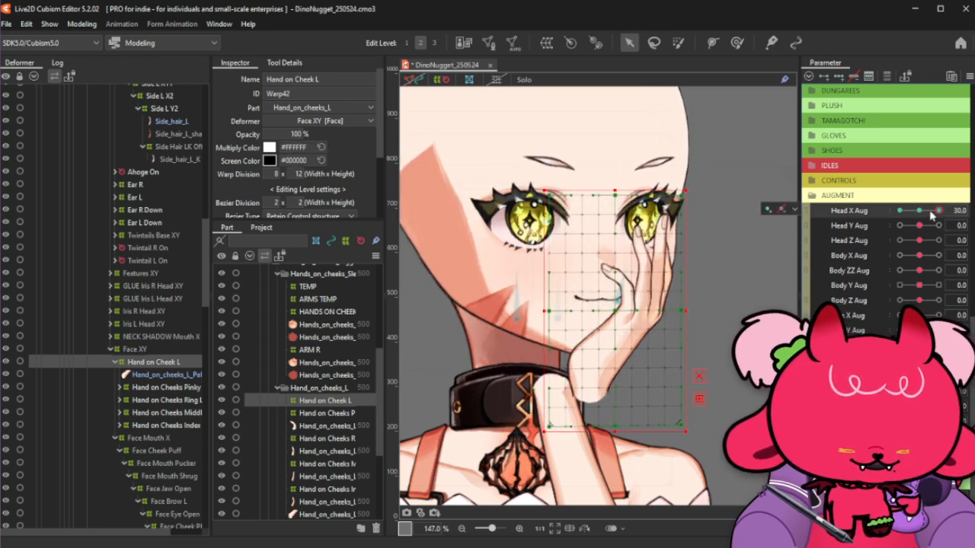
{"action": "left_click", "coordinate": [919, 211]}
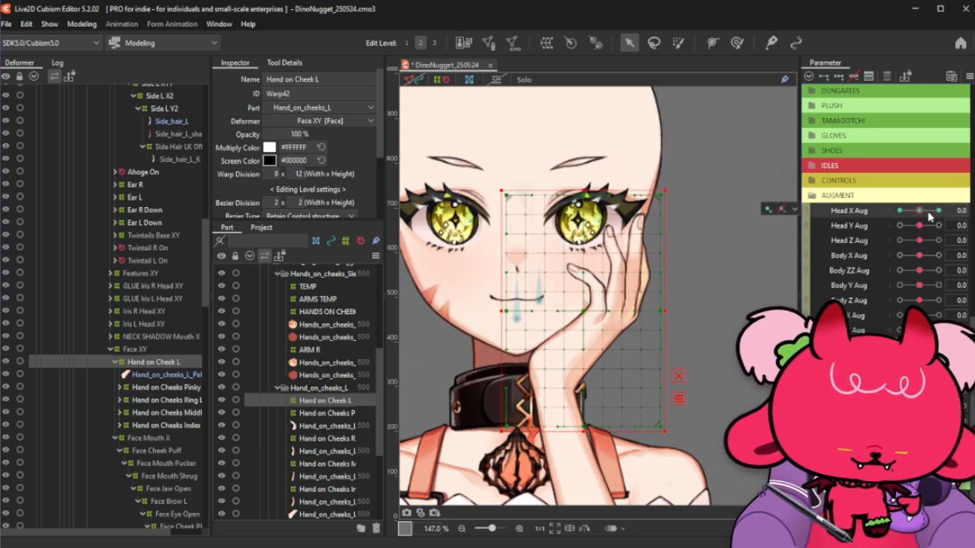
{"action": "left_click", "coordinate": [938, 211]}
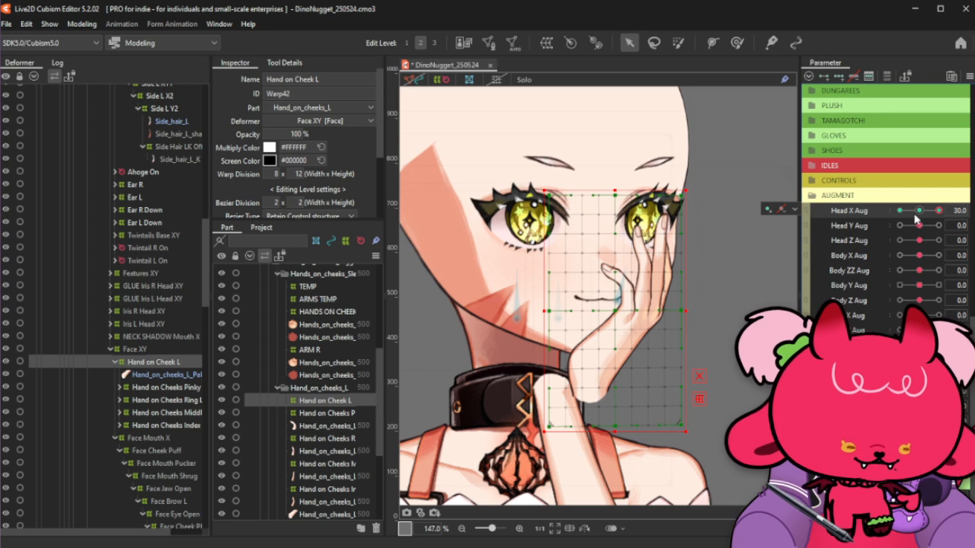
{"action": "left_click", "coordinate": [919, 211]}
{"action": "left_click", "coordinate": [900, 211]}
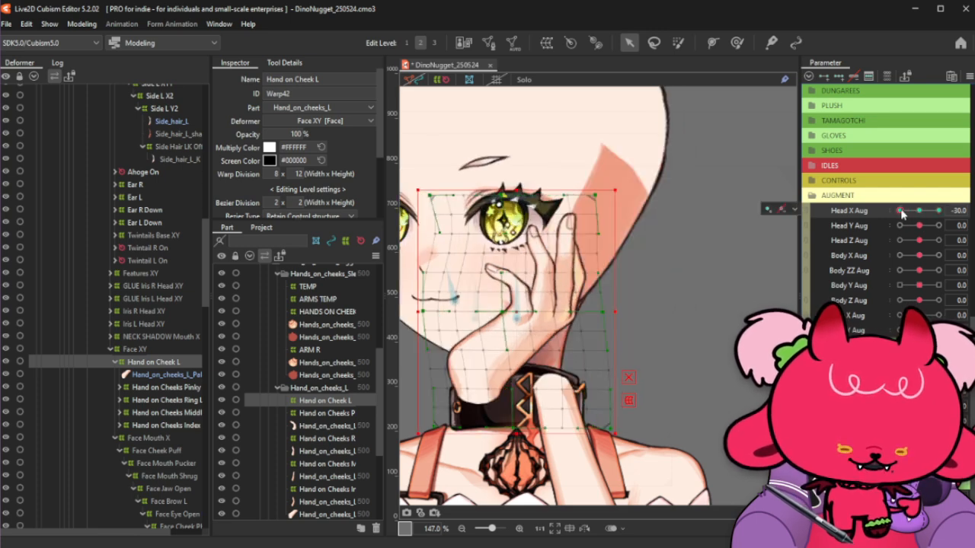
{"action": "left_click", "coordinate": [919, 211]}
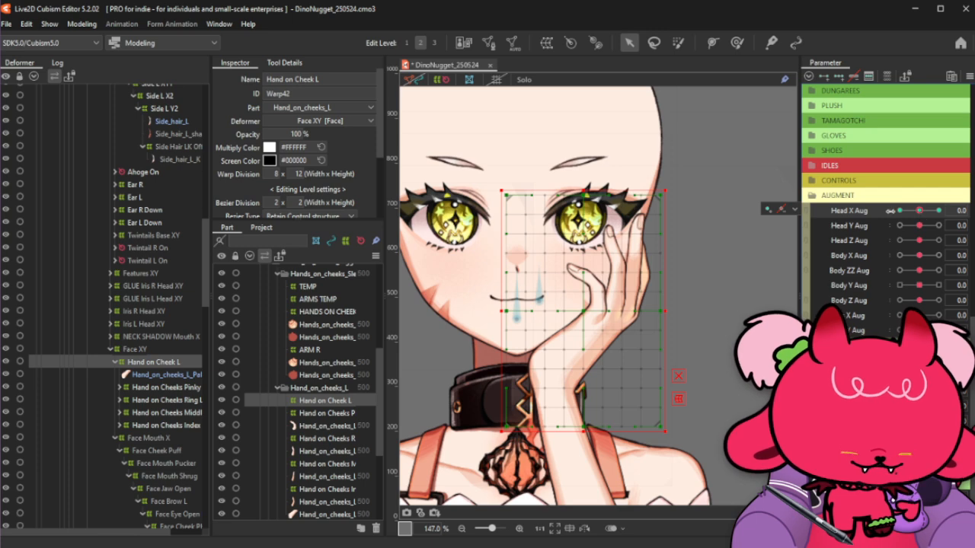
{"action": "left_click", "coordinate": [901, 212]}
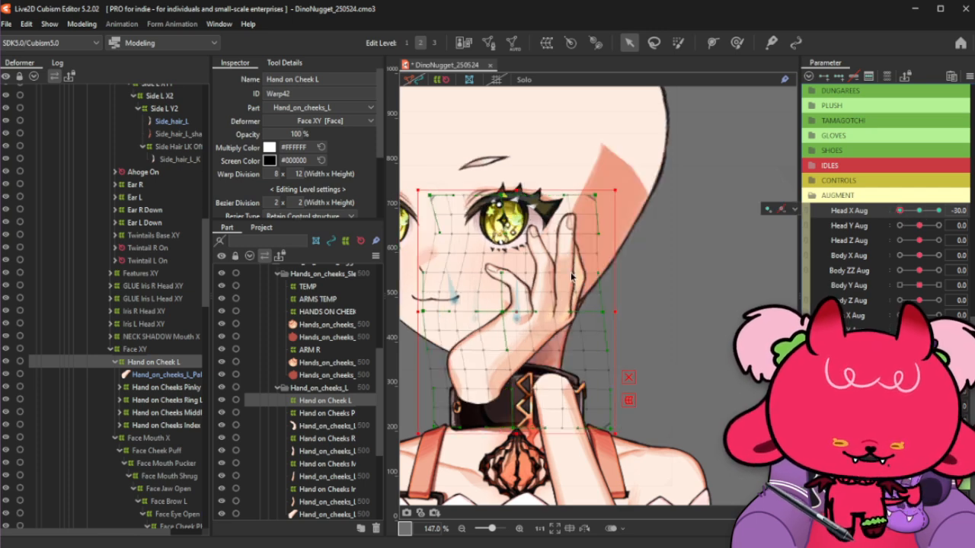
{"action": "left_click", "coordinate": [919, 211]}
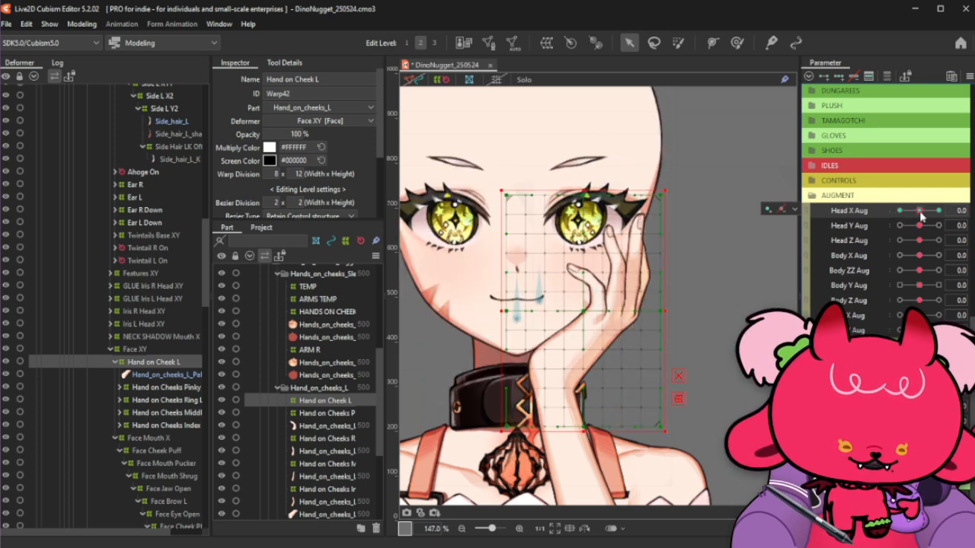
Try pushing the fingers and palm of Hand on Cheek L outward with the deform brush at Head X Aug 30
{"action": "left_click_drag", "start_coordinate": [919, 211], "coordinate": [948, 207]}
{"action": "left_click", "coordinate": [795, 208]}
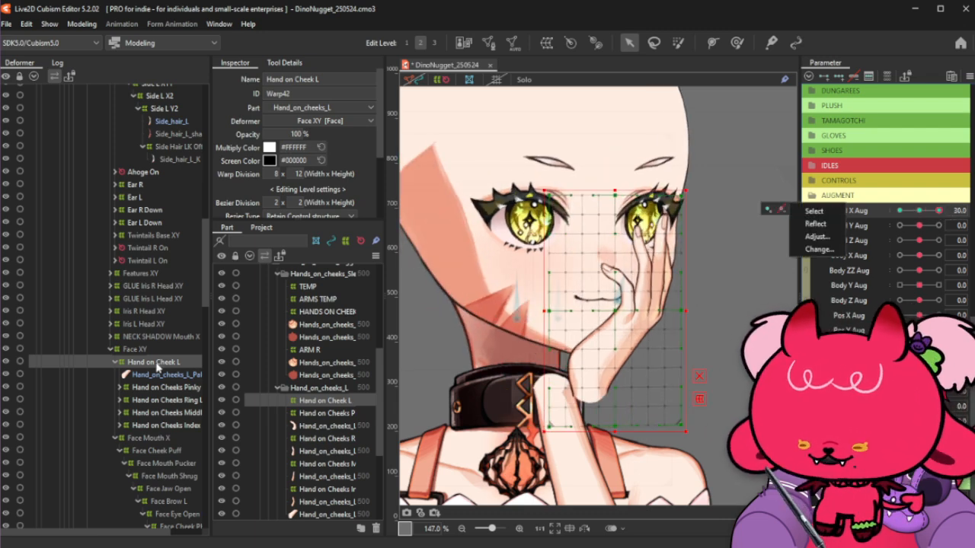
{"action": "left_click", "coordinate": [737, 43]}
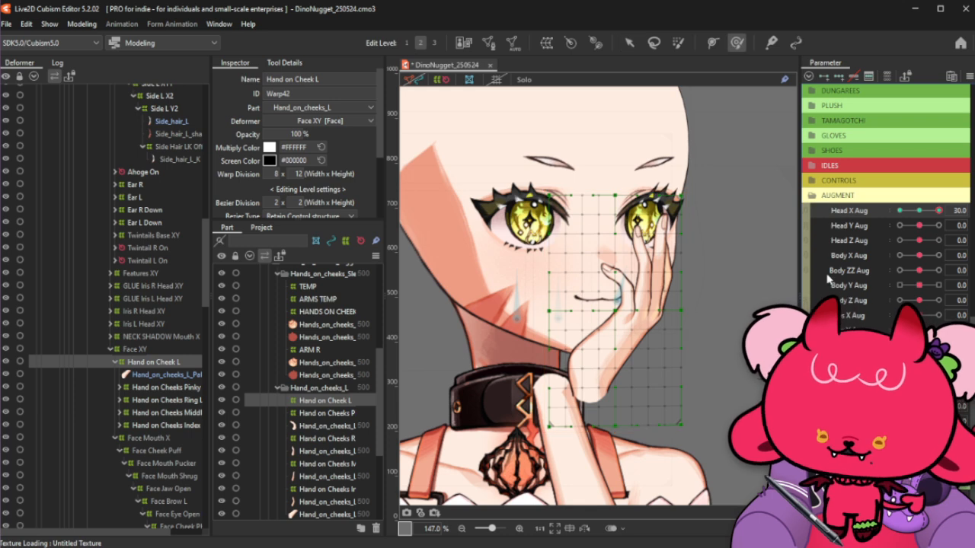
{"action": "left_click", "coordinate": [303, 66]}
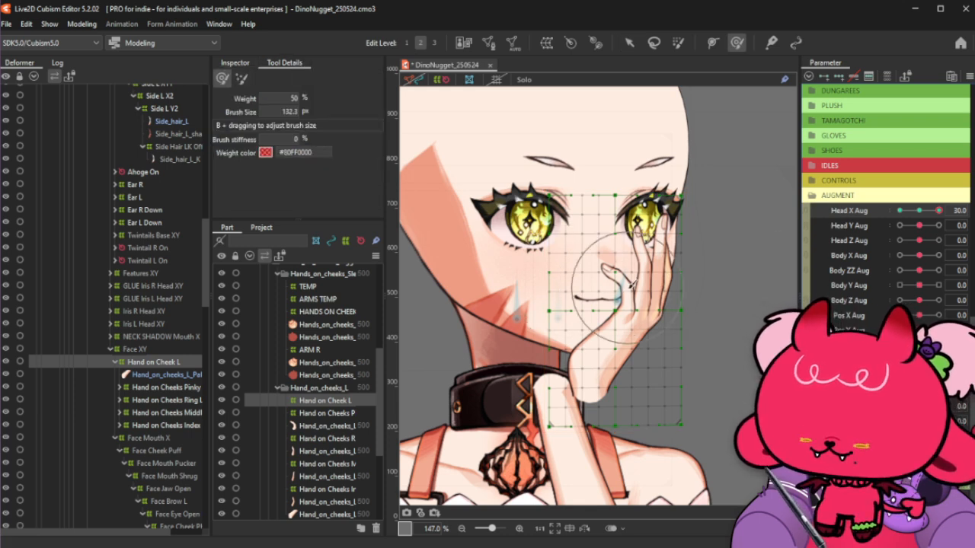
{"action": "mouse_move", "coordinate": [600, 247]}
{"action": "left_mouse_down"}
{"action": "mouse_move", "coordinate": [634, 305]}
{"action": "mouse_move", "coordinate": [670, 227]}
{"action": "left_mouse_up"}
{"action": "left_click_drag", "start_coordinate": [672, 242], "coordinate": [670, 241]}
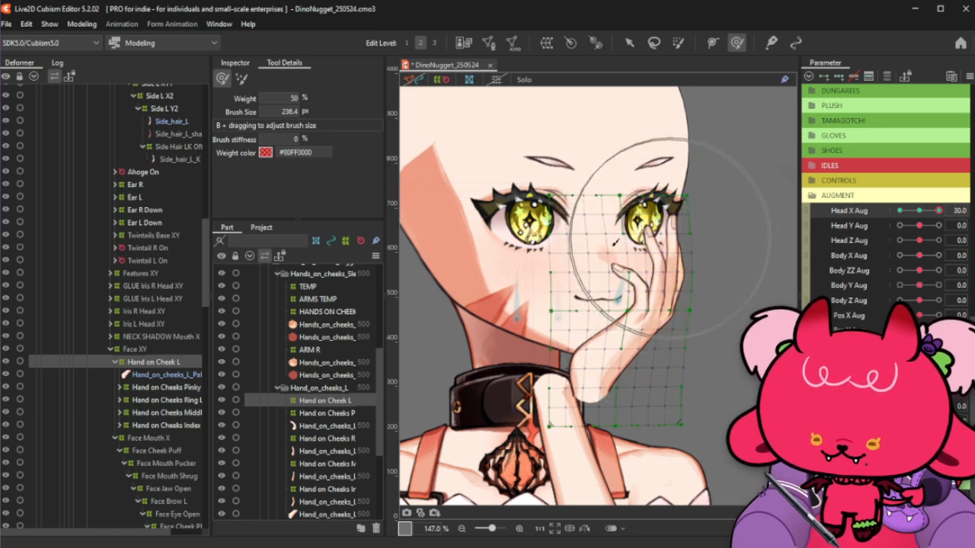
{"action": "left_click_drag", "start_coordinate": [572, 245], "coordinate": [587, 246]}
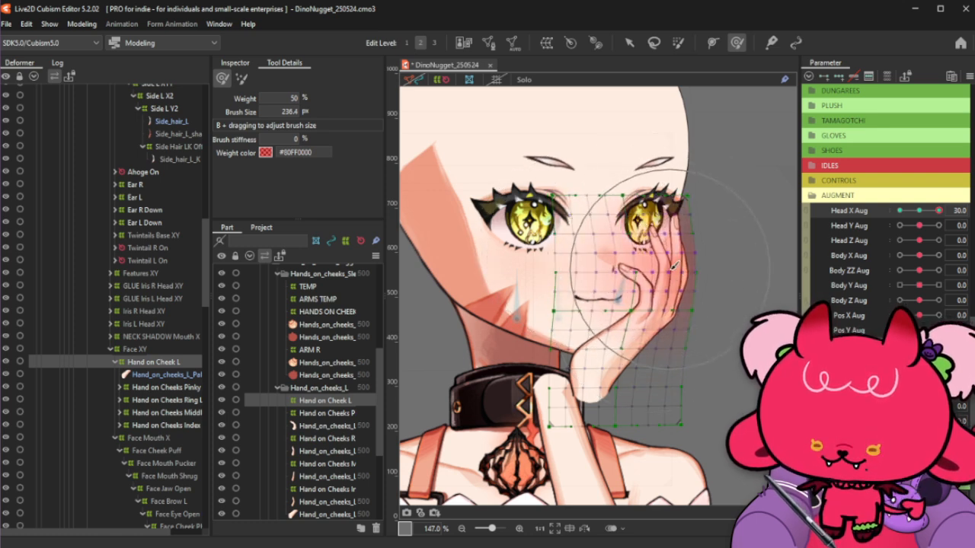
{"action": "left_click_drag", "start_coordinate": [673, 267], "coordinate": [729, 241]}
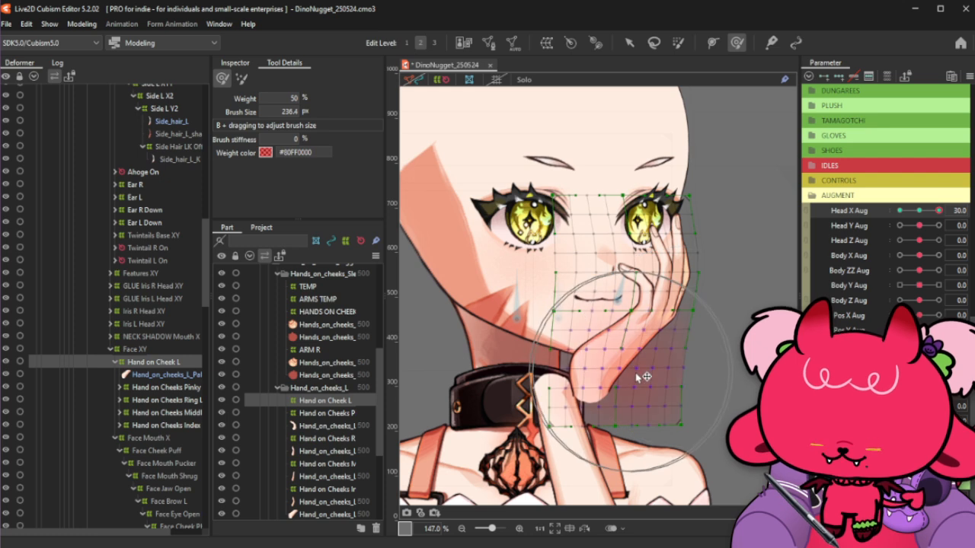
{"action": "left_click_drag", "start_coordinate": [658, 364], "coordinate": [654, 353]}
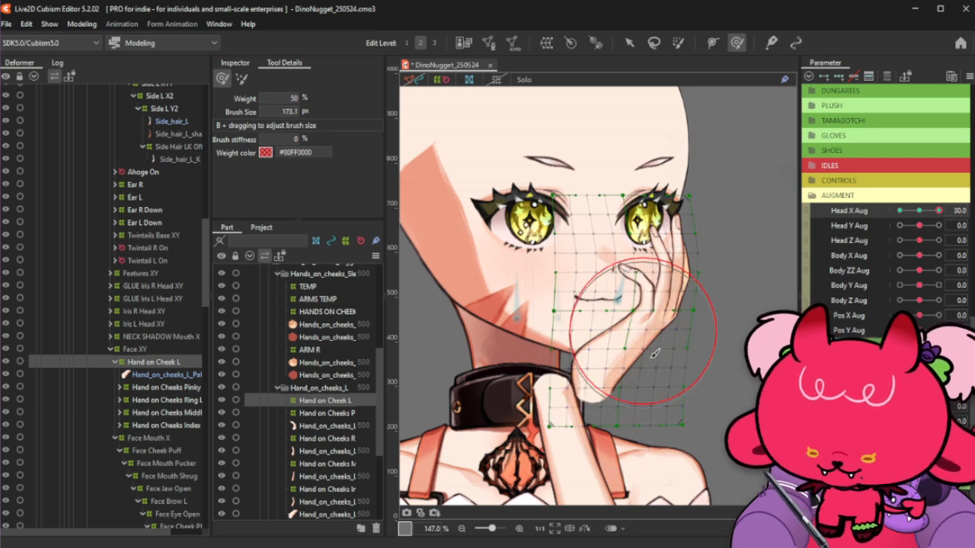
{"action": "left_click_drag", "start_coordinate": [687, 321], "coordinate": [676, 330]}
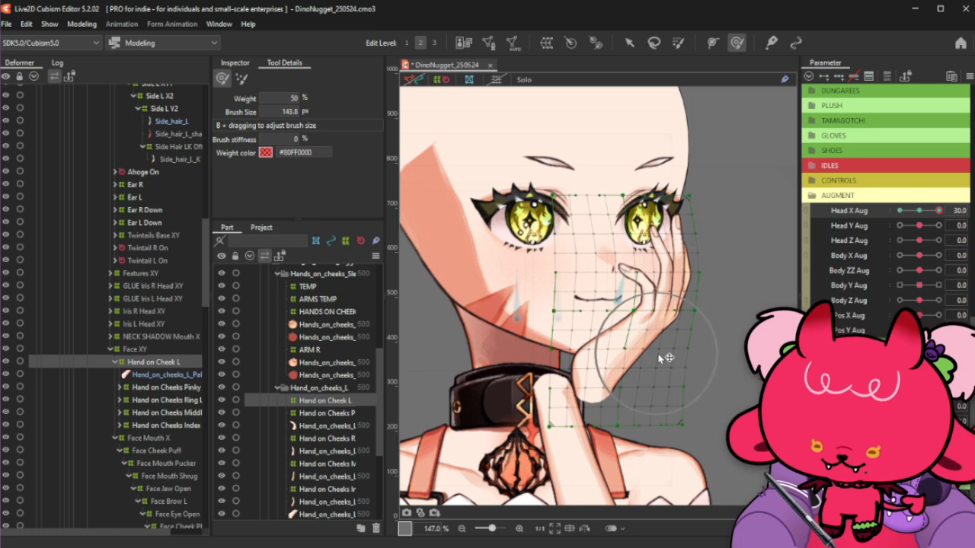
Compare the left hand at Head X Aug 30 and -30, toggling the selection overlay for a clear view
{"action": "key", "text": "ctrl+h"}
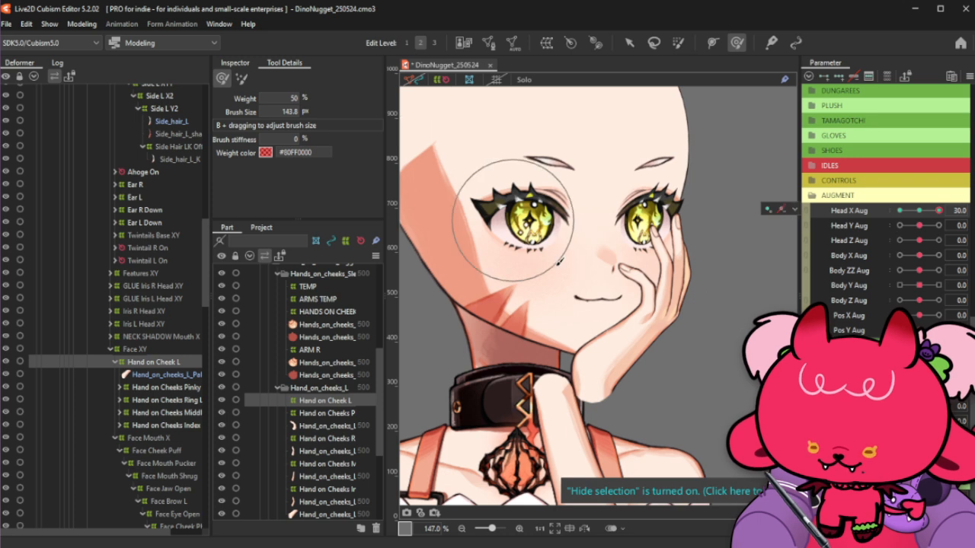
{"action": "key", "text": "ctrl+h"}
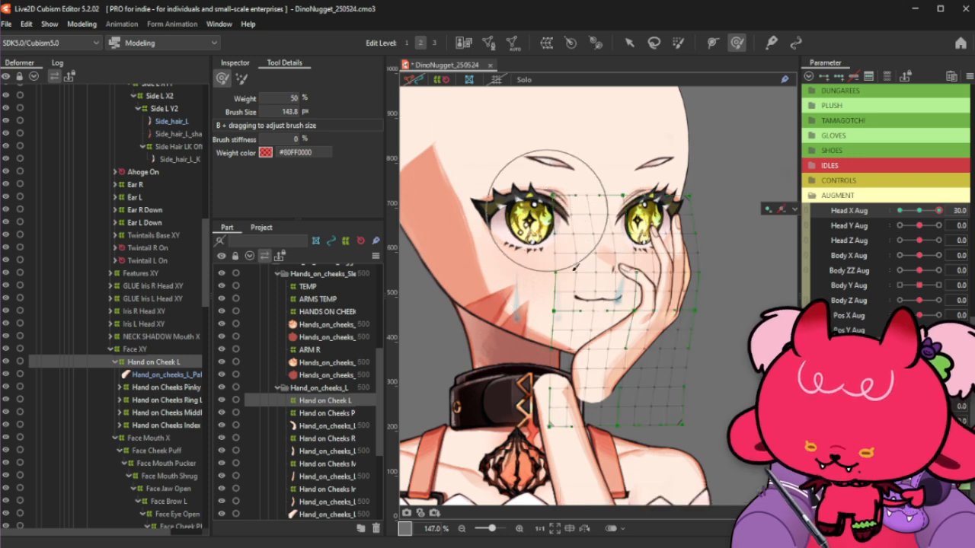
{"action": "left_click_drag", "start_coordinate": [937, 211], "coordinate": [875, 236]}
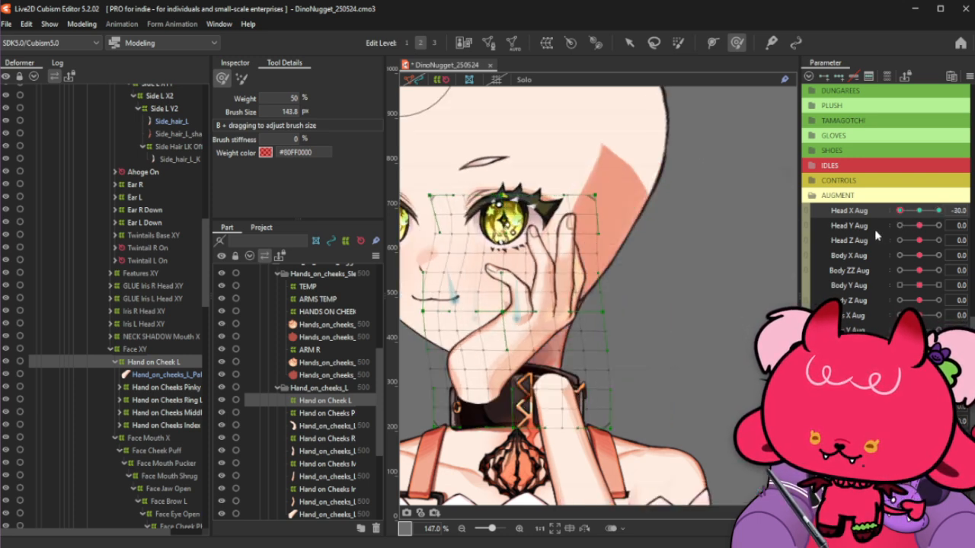
{"action": "key", "text": "ctrl+h"}
{"action": "left_click_drag", "start_coordinate": [925, 216], "coordinate": [949, 207]}
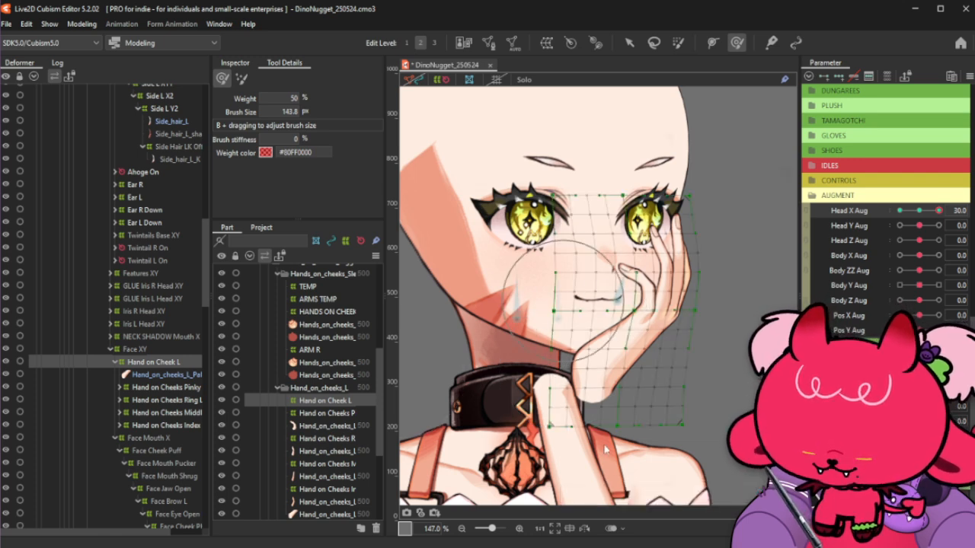
Enlarge the deform brush and revert the Hand on Cheek L warp to its unbent shape at Head X Aug 30
{"action": "key", "text": "b"}
{"action": "left_click_drag", "start_coordinate": [603, 360], "coordinate": [602, 430]}
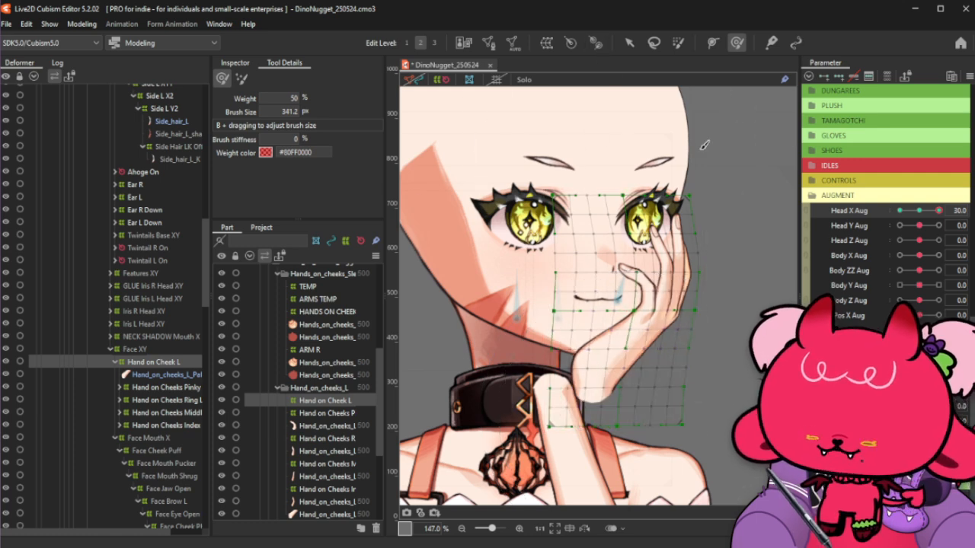
{"action": "left_click", "coordinate": [926, 211]}
{"action": "left_click_drag", "start_coordinate": [925, 211], "coordinate": [954, 206]}
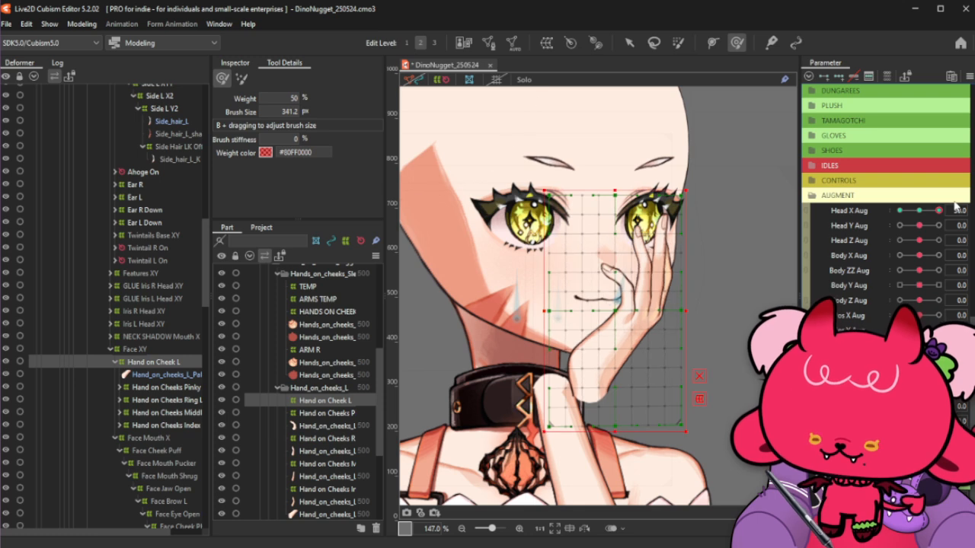
Shift the whole Hand on Cheek L deformer outward from the face at Head X Aug 30 and check the head turn
{"action": "left_click", "coordinate": [630, 44]}
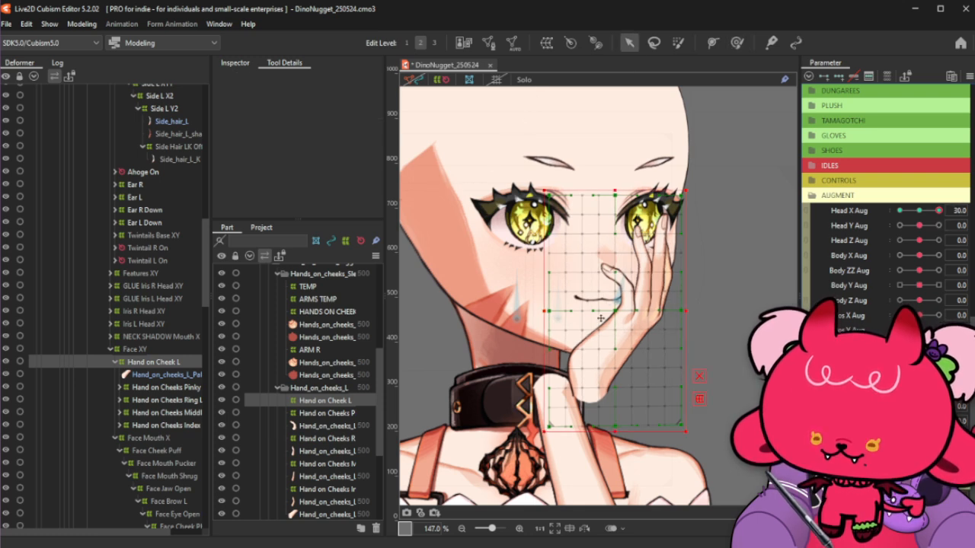
{"action": "left_click_drag", "start_coordinate": [612, 309], "coordinate": [636, 309]}
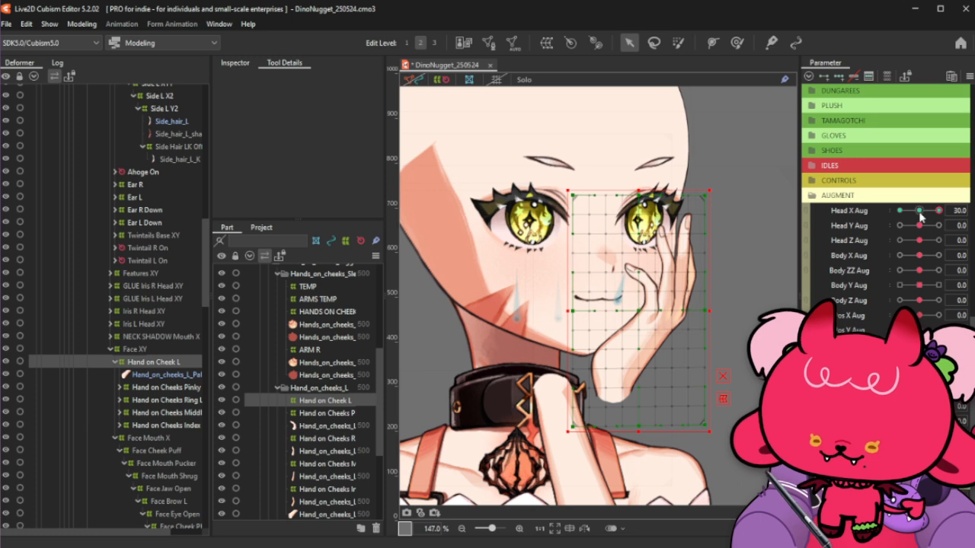
{"action": "left_click_drag", "start_coordinate": [921, 217], "coordinate": [965, 205]}
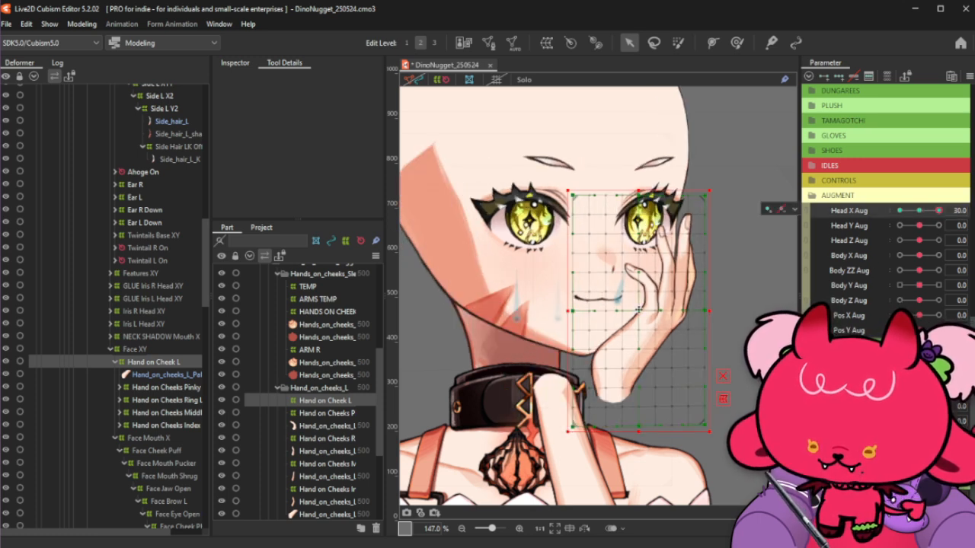
{"action": "left_click_drag", "start_coordinate": [638, 309], "coordinate": [638, 310]}
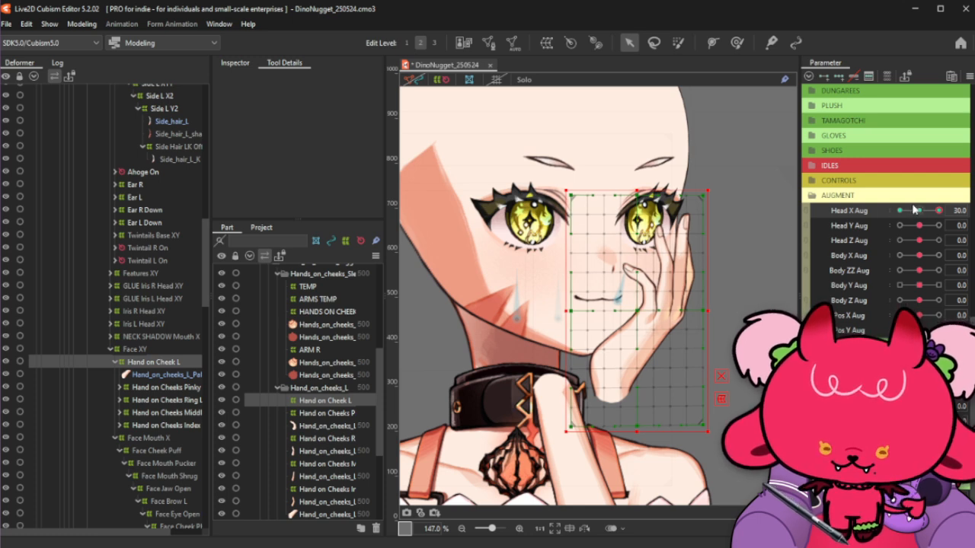
{"action": "left_click_drag", "start_coordinate": [913, 210], "coordinate": [951, 213]}
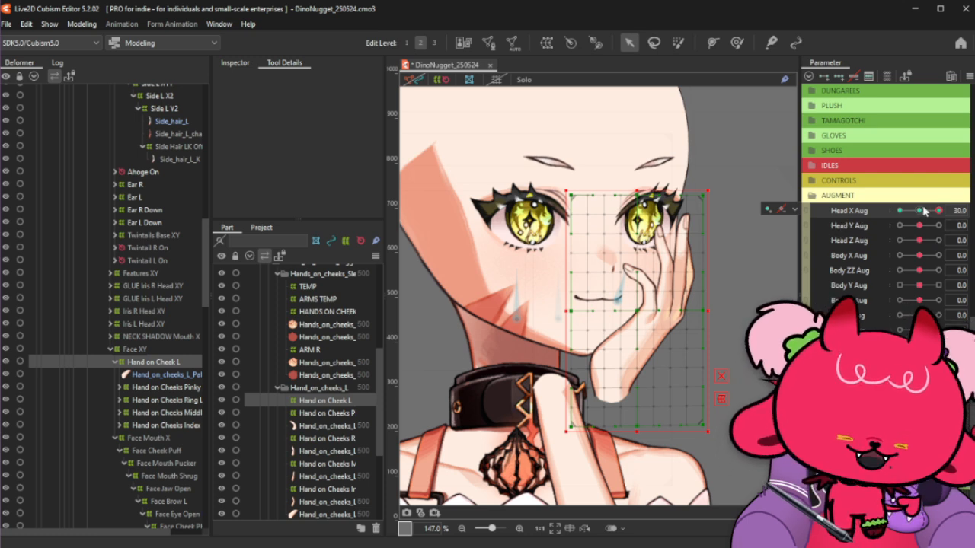
{"action": "left_click_drag", "start_coordinate": [925, 212], "coordinate": [805, 169]}
Refine the fingers and outer edge of Hand on Cheek L with the deform brush, reducing its size between strokes
{"action": "key", "text": "b"}
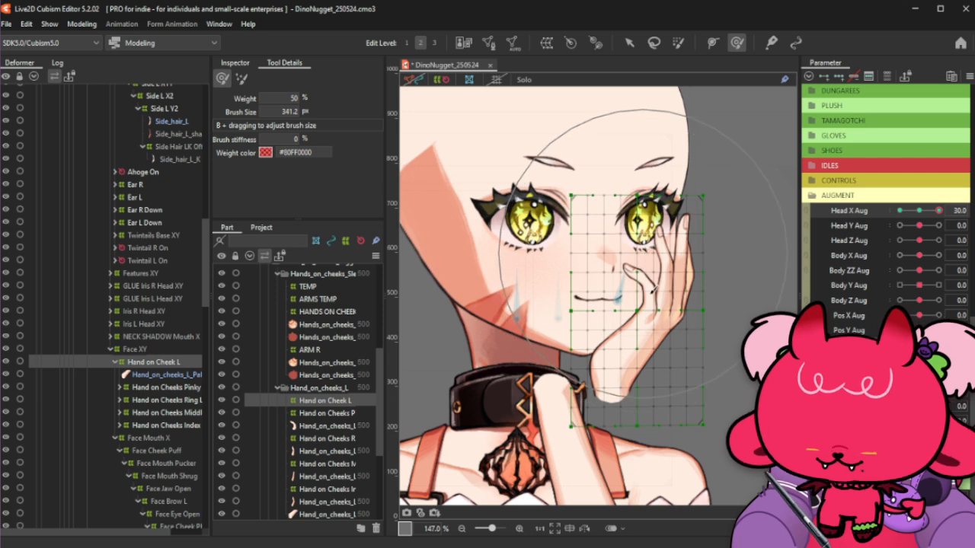
{"action": "left_click_drag", "start_coordinate": [651, 258], "coordinate": [693, 248]}
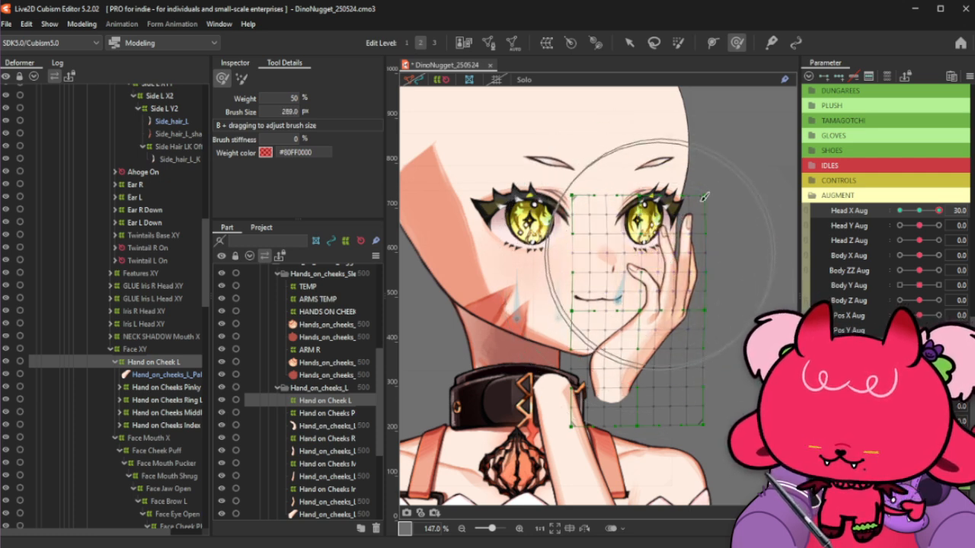
{"action": "left_click", "coordinate": [682, 179]}
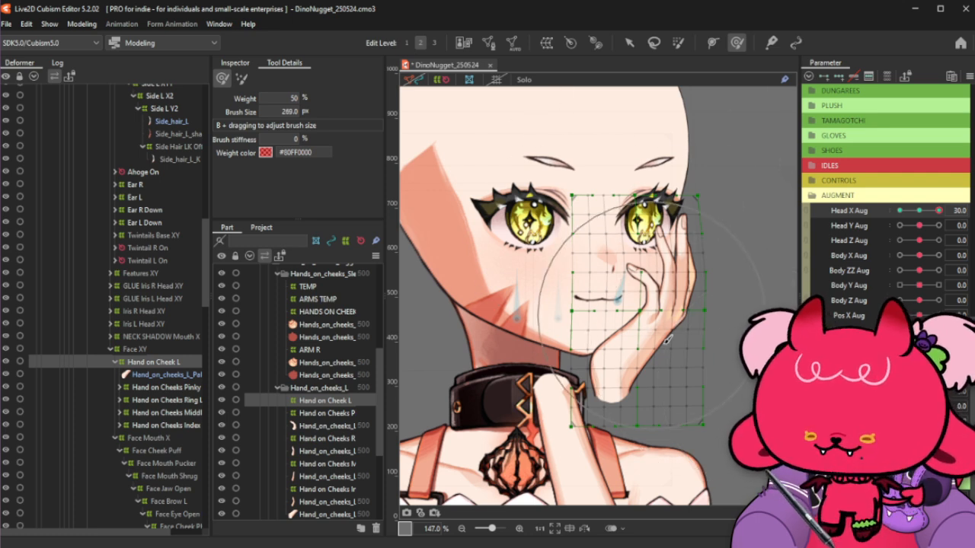
{"action": "mouse_move", "coordinate": [670, 335]}
{"action": "left_mouse_down"}
{"action": "mouse_move", "coordinate": [647, 320]}
{"action": "mouse_move", "coordinate": [640, 327]}
{"action": "mouse_move", "coordinate": [655, 320]}
{"action": "mouse_move", "coordinate": [750, 333]}
{"action": "left_mouse_up"}
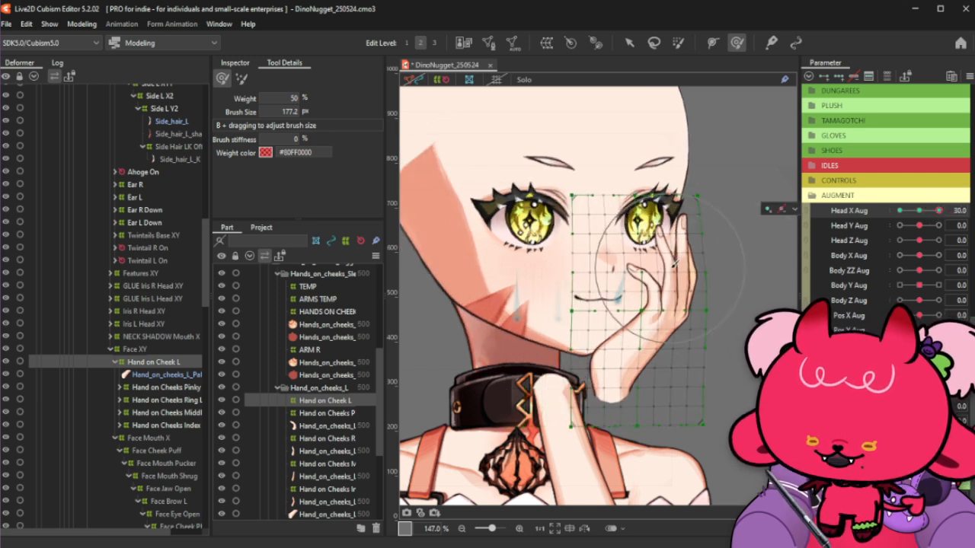
{"action": "left_click_drag", "start_coordinate": [675, 261], "coordinate": [689, 295]}
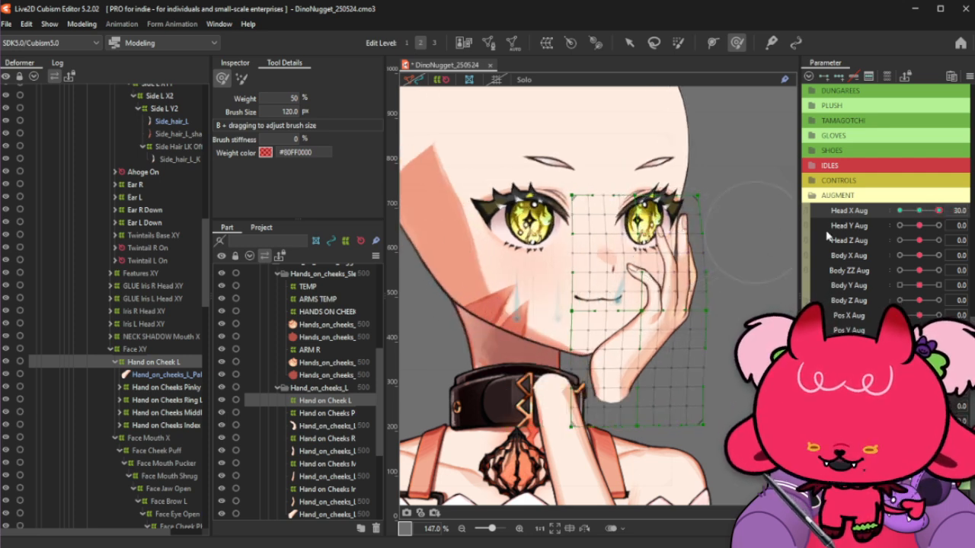
Move Head X Aug between the center and 30 with the selection hidden to check the reshaped hand
{"action": "left_click_drag", "start_coordinate": [920, 213], "coordinate": [952, 207]}
{"action": "key", "text": "ctrl+h"}
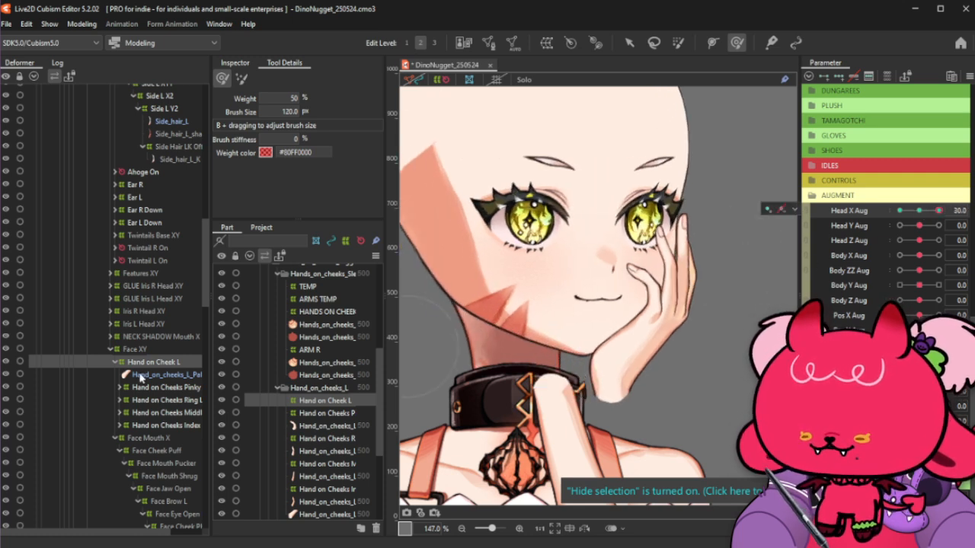
{"action": "left_click", "coordinate": [795, 209]}
{"action": "left_click", "coordinate": [919, 216]}
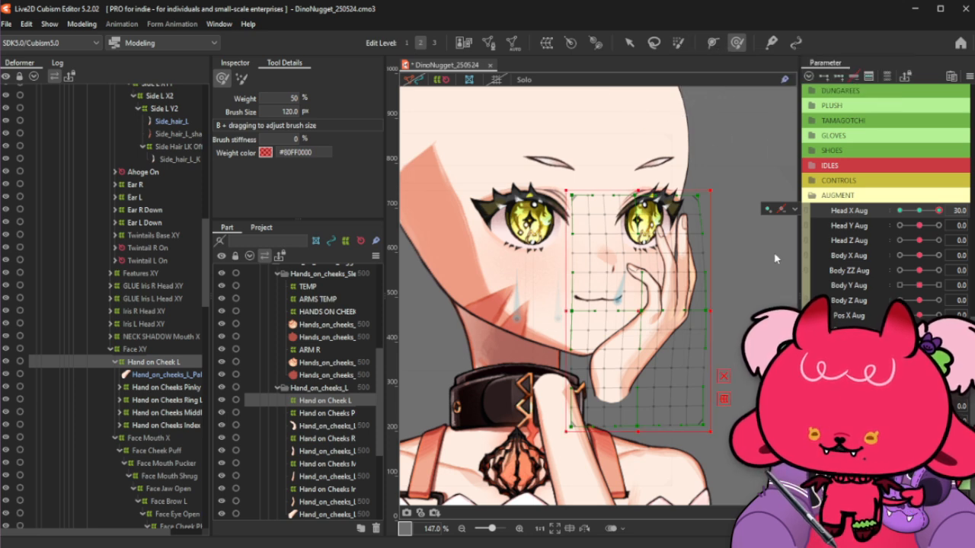
Enlarge the deform brush to 375.9 px and nudge the upper part of Hand on Cheek L outward
{"action": "mouse_move", "coordinate": [657, 173]}
{"action": "left_mouse_down"}
{"action": "mouse_move", "coordinate": [577, 188]}
{"action": "mouse_move", "coordinate": [630, 268]}
{"action": "mouse_move", "coordinate": [593, 207]}
{"action": "mouse_move", "coordinate": [628, 201]}
{"action": "mouse_move", "coordinate": [612, 175]}
{"action": "left_mouse_up"}
{"action": "left_click", "coordinate": [651, 190]}
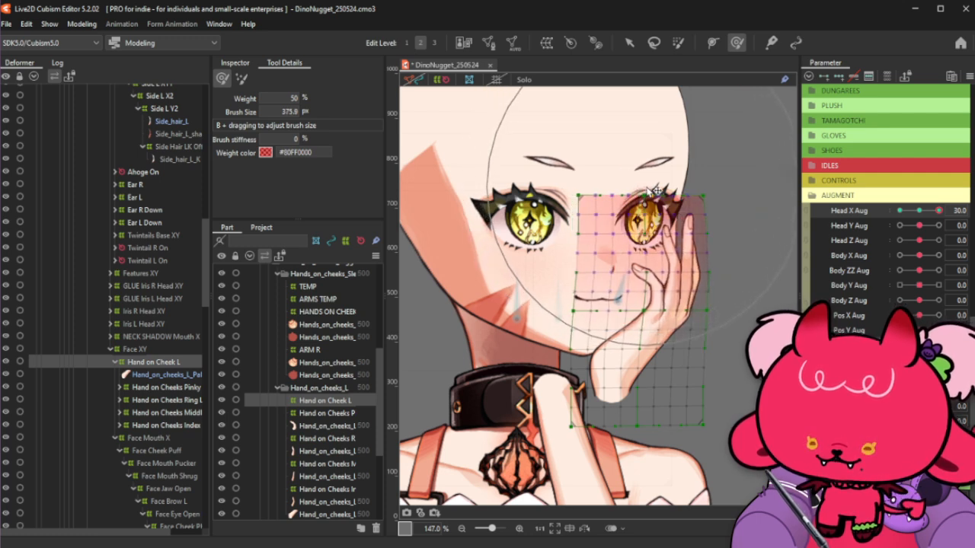
{"action": "left_click", "coordinate": [727, 192]}
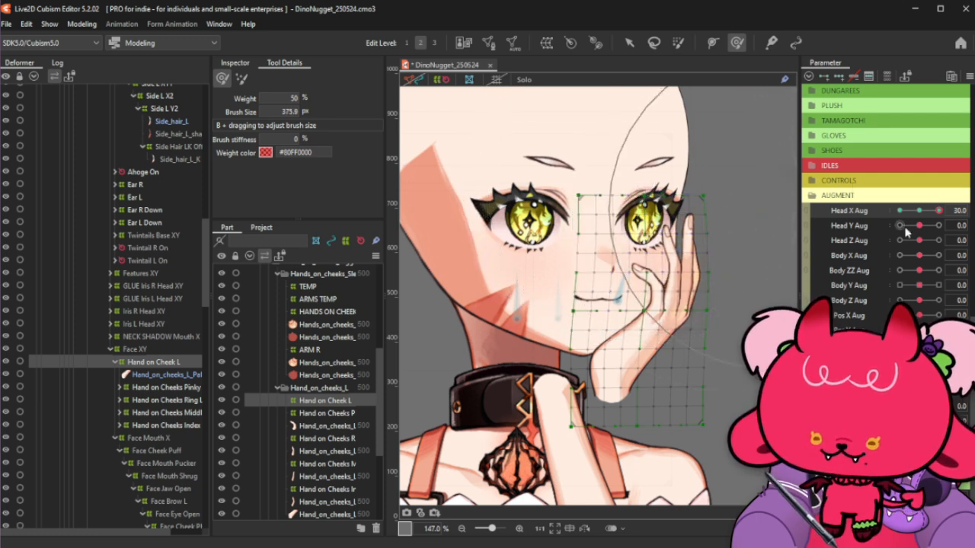
Scrub Head X Aug back and forth near 30 to examine how the hand follows the cheek
{"action": "left_click", "coordinate": [936, 212]}
{"action": "left_click", "coordinate": [937, 211]}
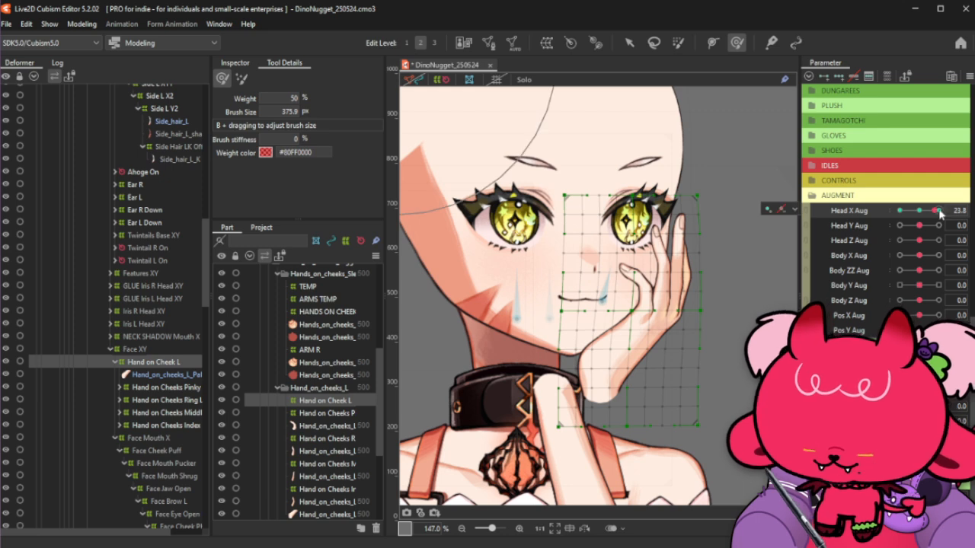
{"action": "left_click", "coordinate": [939, 212]}
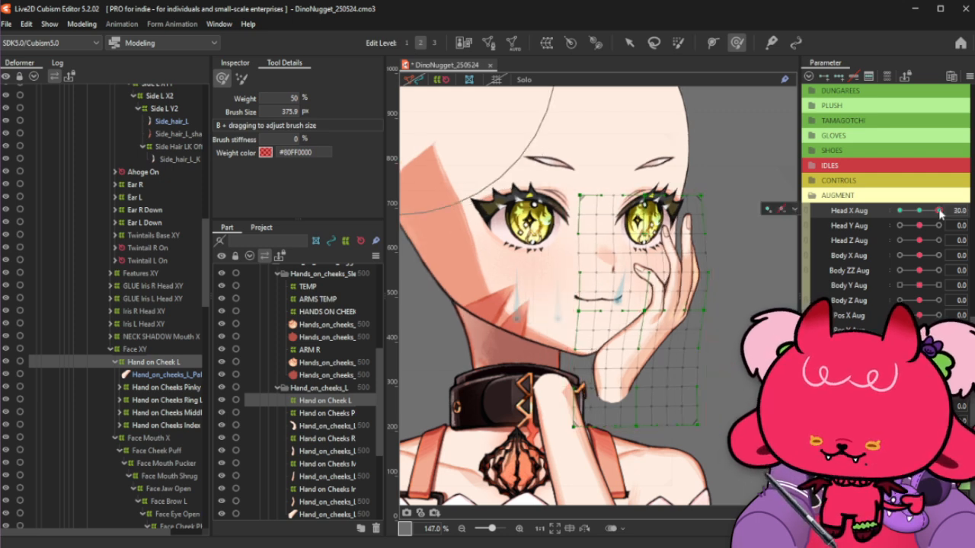
{"action": "left_click", "coordinate": [939, 212]}
{"action": "left_click", "coordinate": [937, 214]}
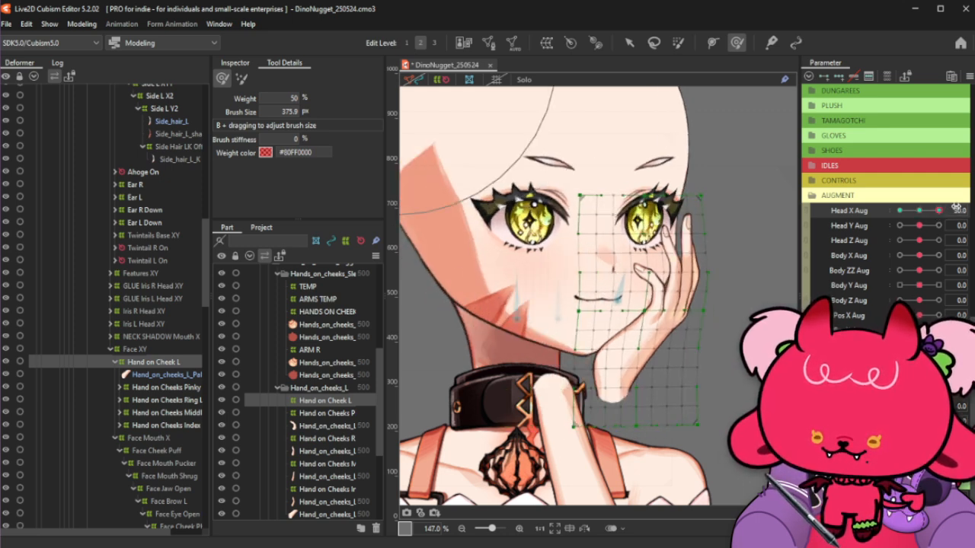
{"action": "left_click", "coordinate": [935, 214]}
{"action": "left_click", "coordinate": [936, 214]}
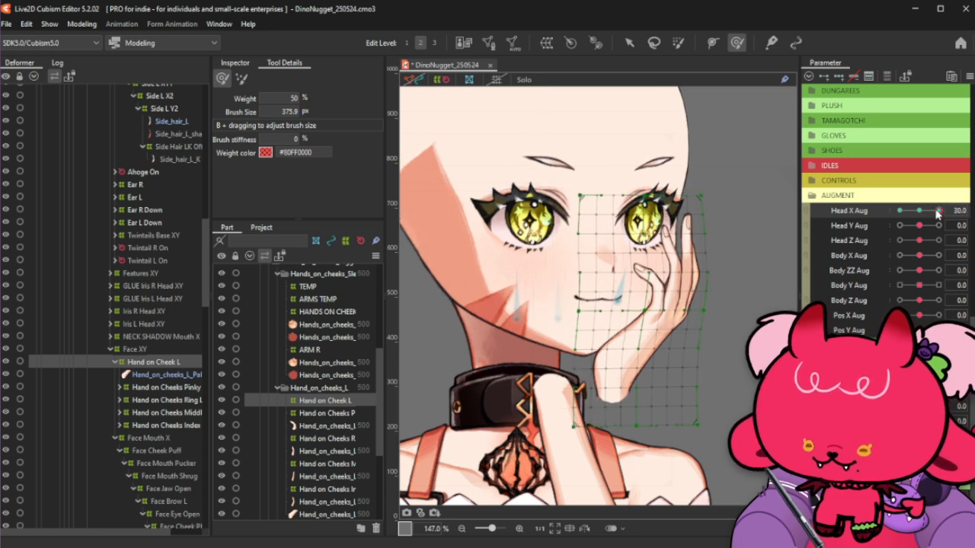
Undo and redo the last Hand on Cheek L adjustment to compare both shapes, leaving it undone
{"action": "key", "text": "ctrl+z"}
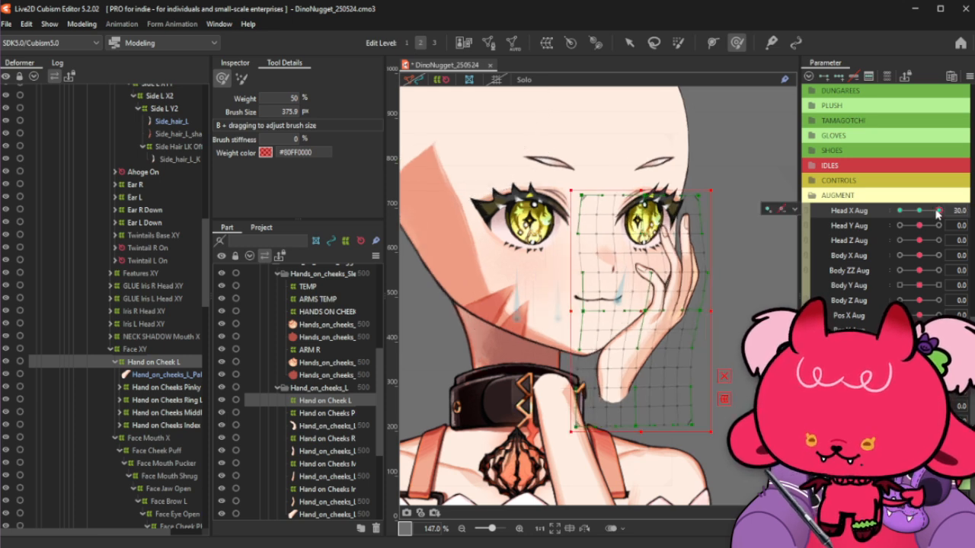
{"action": "key", "text": "ctrl+y"}
{"action": "key", "text": "ctrl+z"}
Widen the Hand on Cheek L deformer slightly on both sides at Head X Aug 30 using its bounding box
{"action": "mouse_move", "coordinate": [937, 212]}
{"action": "left_mouse_down"}
{"action": "mouse_move", "coordinate": [919, 211]}
{"action": "mouse_move", "coordinate": [938, 205]}
{"action": "left_mouse_up"}
{"action": "left_click", "coordinate": [630, 44]}
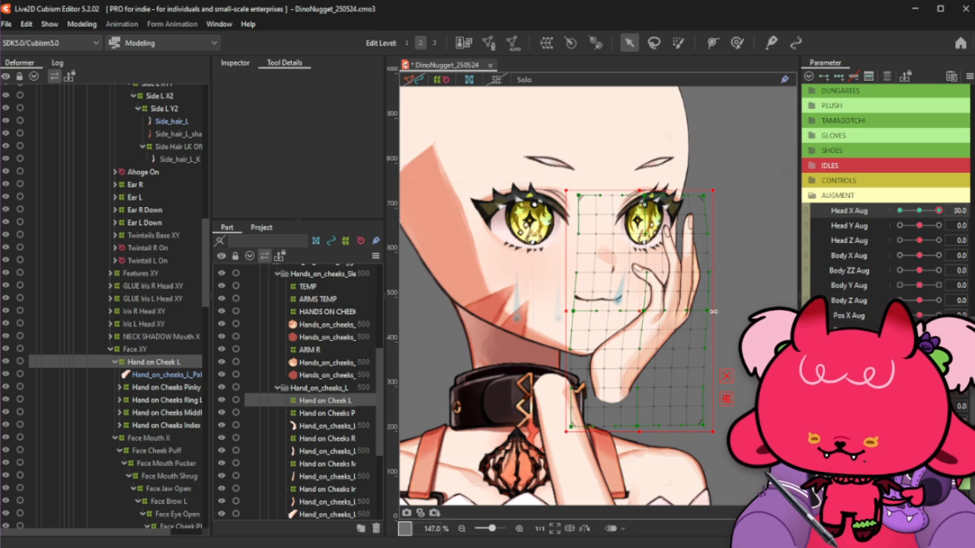
{"action": "left_click_drag", "start_coordinate": [714, 312], "coordinate": [718, 311]}
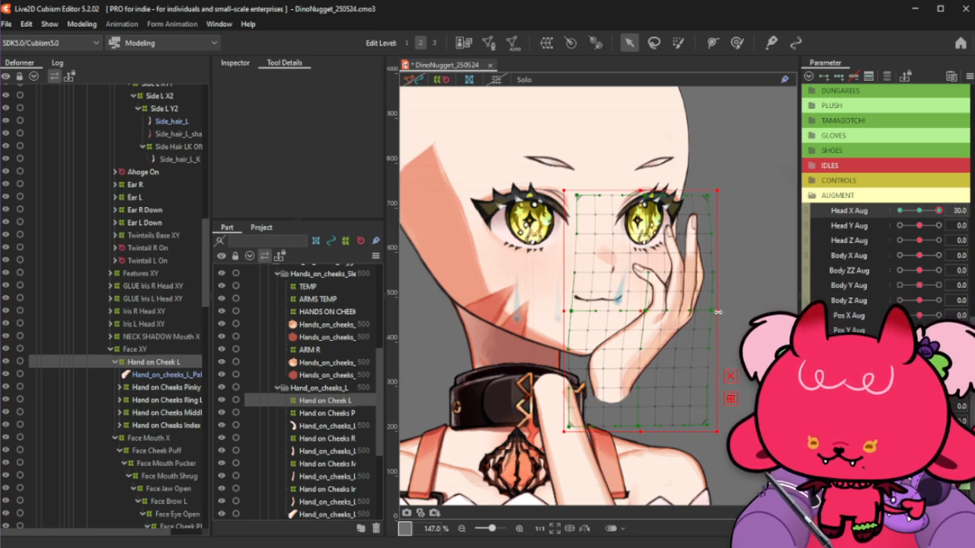
Undo the last width changes of Hand on Cheek L and stretch its outer side slightly at Head X Aug 30
{"action": "key", "text": "ctrl+z"}
{"action": "key", "text": "ctrl+z"}
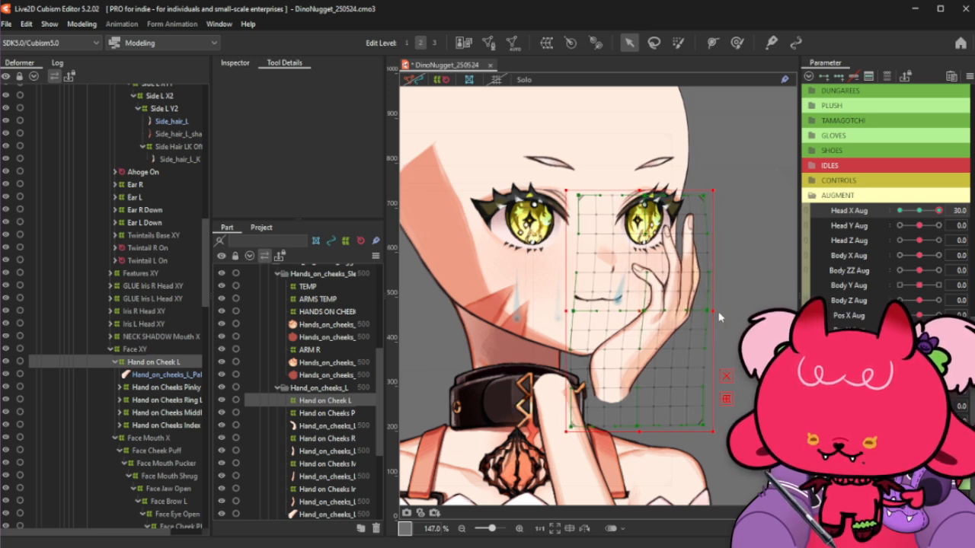
{"action": "left_click_drag", "start_coordinate": [714, 312], "coordinate": [716, 311]}
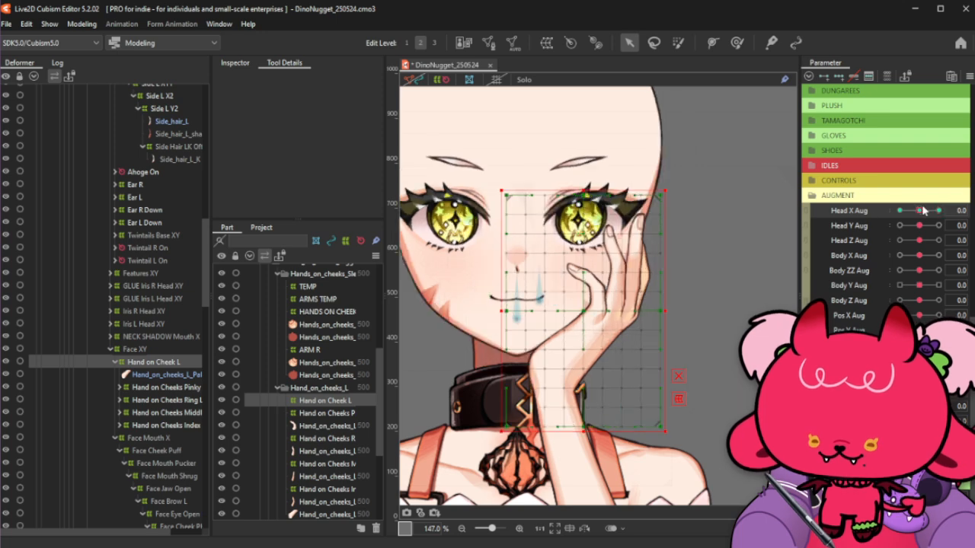
Hide the selection overlay and refine Hand on Cheek L at Head X Aug 30 with a 179.9 px deform brush
{"action": "key", "text": "ctrl+h"}
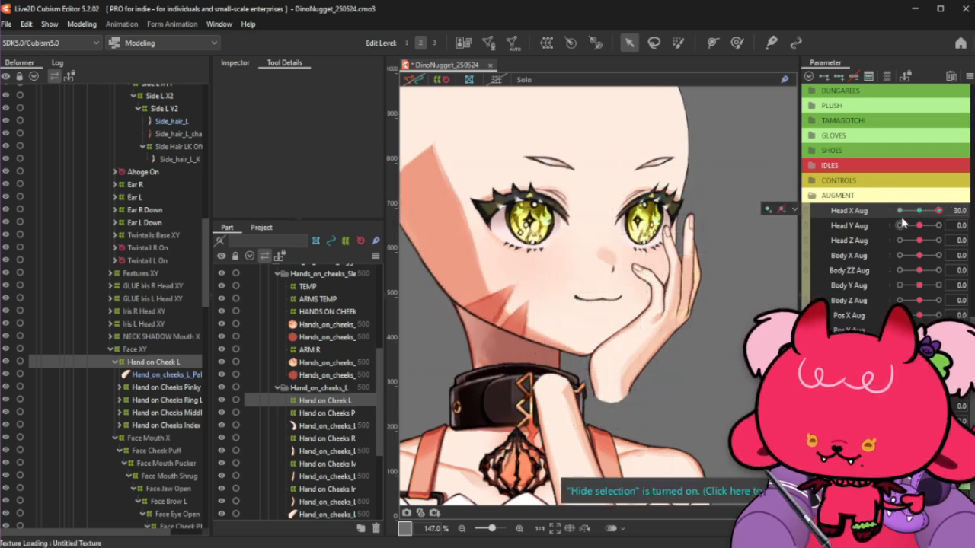
{"action": "left_click", "coordinate": [941, 211]}
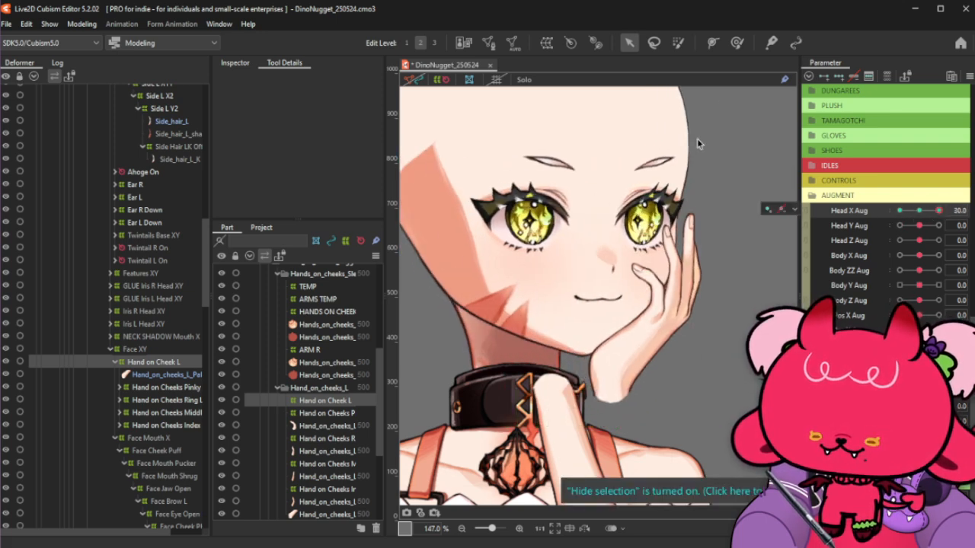
{"action": "left_click", "coordinate": [733, 44]}
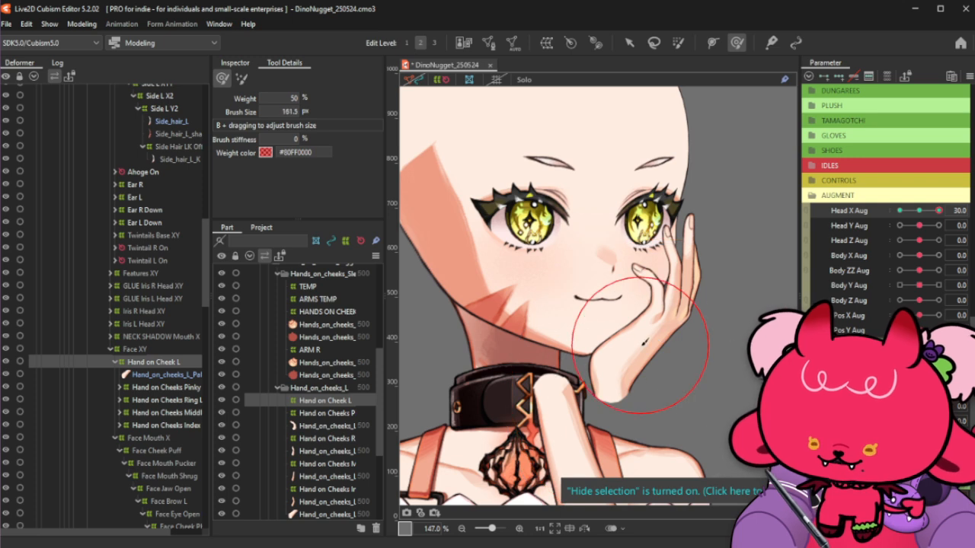
{"action": "left_click_drag", "start_coordinate": [655, 358], "coordinate": [667, 354]}
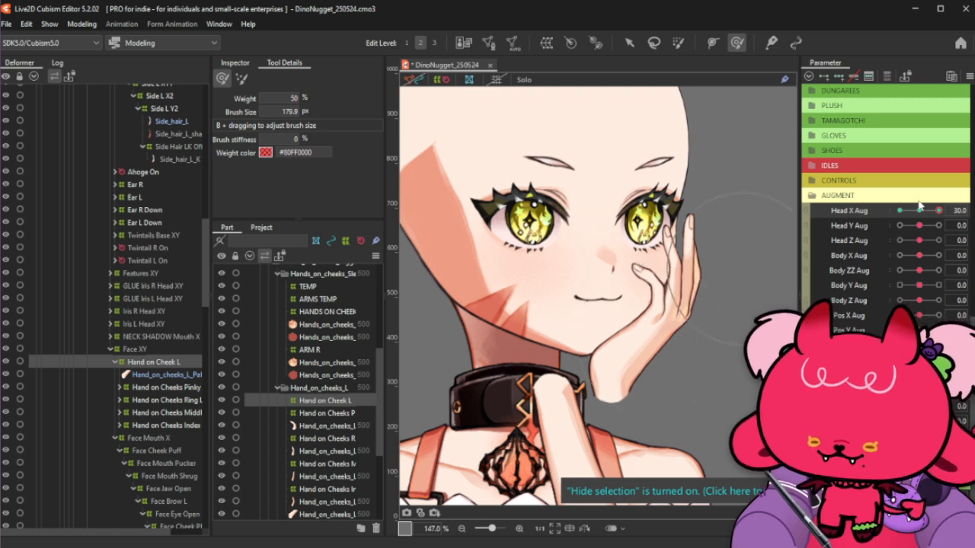
{"action": "left_click_drag", "start_coordinate": [919, 211], "coordinate": [941, 210]}
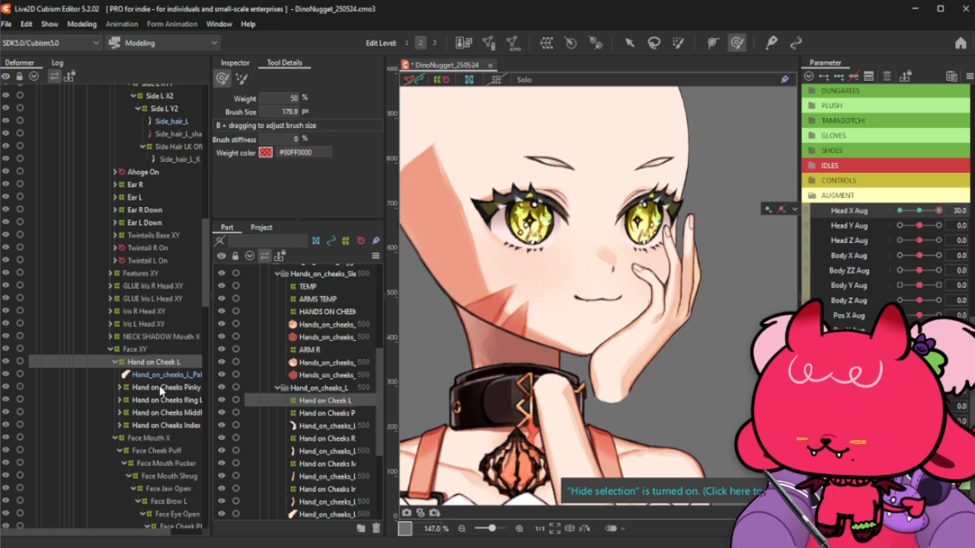
Add three Head X Aug keys to Hand on Cheeks Index and adjust it at 30 with a 305.8 px deform brush
{"action": "left_click", "coordinate": [188, 426]}
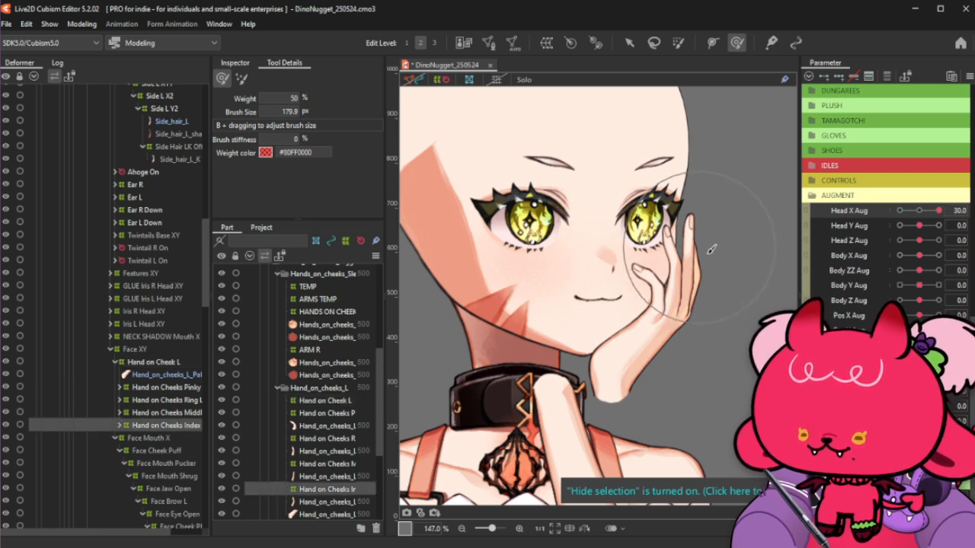
{"action": "mouse_move", "coordinate": [707, 242]}
{"action": "left_mouse_down"}
{"action": "mouse_move", "coordinate": [678, 280]}
{"action": "mouse_move", "coordinate": [669, 200]}
{"action": "mouse_move", "coordinate": [721, 223]}
{"action": "mouse_move", "coordinate": [714, 188]}
{"action": "mouse_move", "coordinate": [676, 201]}
{"action": "left_mouse_up"}
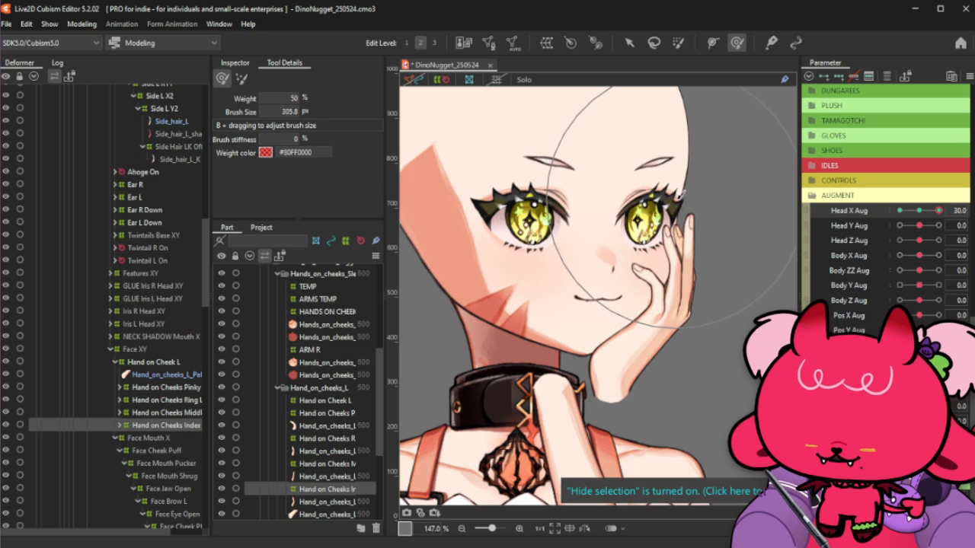
{"action": "left_click", "coordinate": [694, 203]}
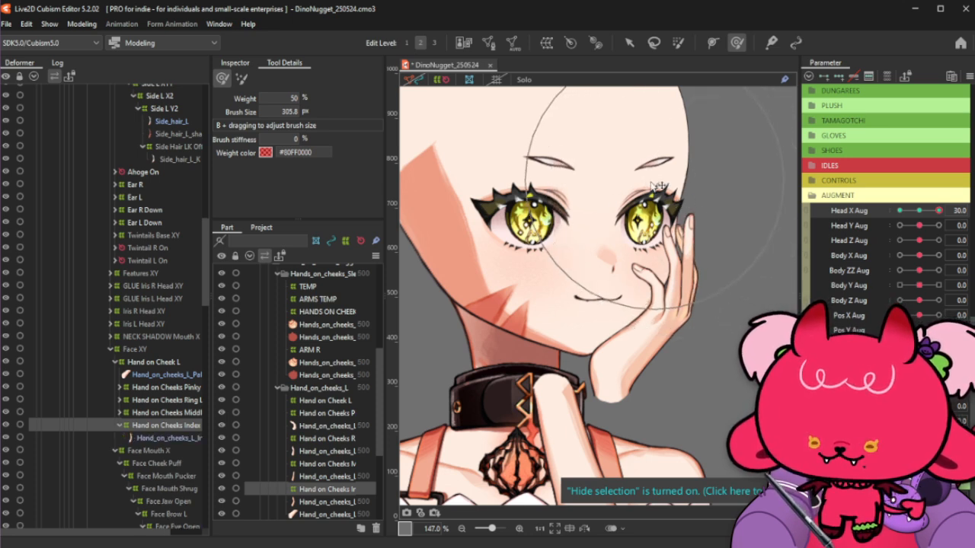
{"action": "left_click", "coordinate": [920, 213]}
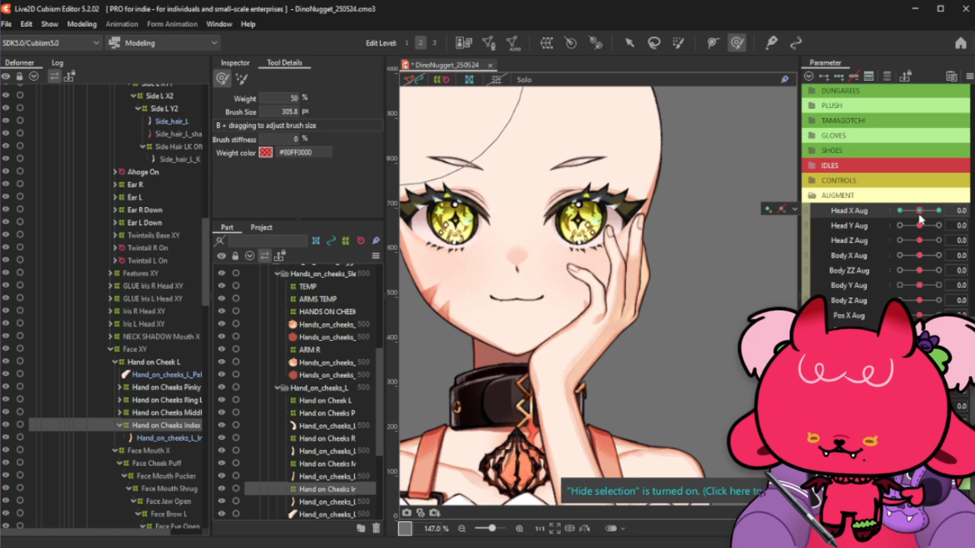
{"action": "left_click_drag", "start_coordinate": [919, 218], "coordinate": [961, 207]}
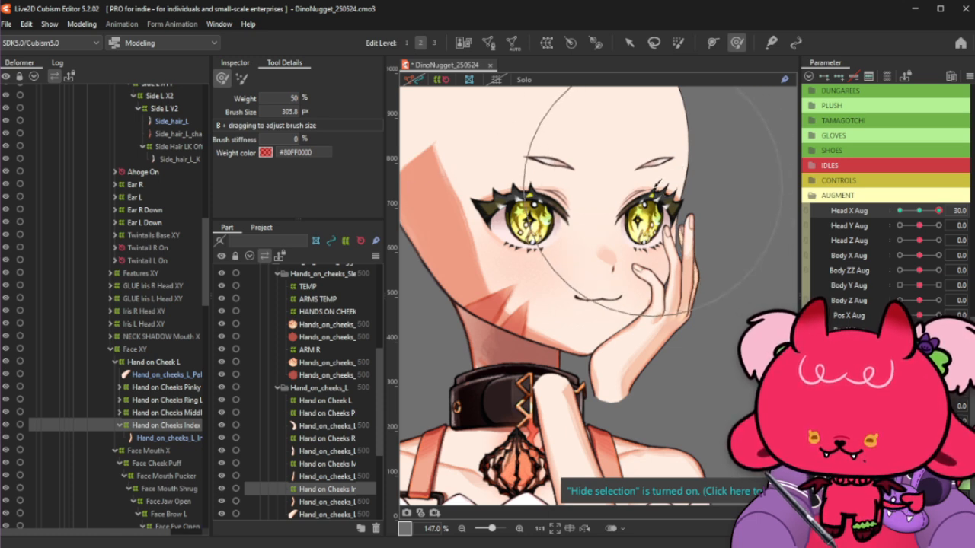
Add three Head X Aug keys to the Hand on Cheeks Pinky, Ring and Middle deformers, then check Head Y Aug and Head X Aug movement
{"action": "left_click", "coordinate": [177, 413]}
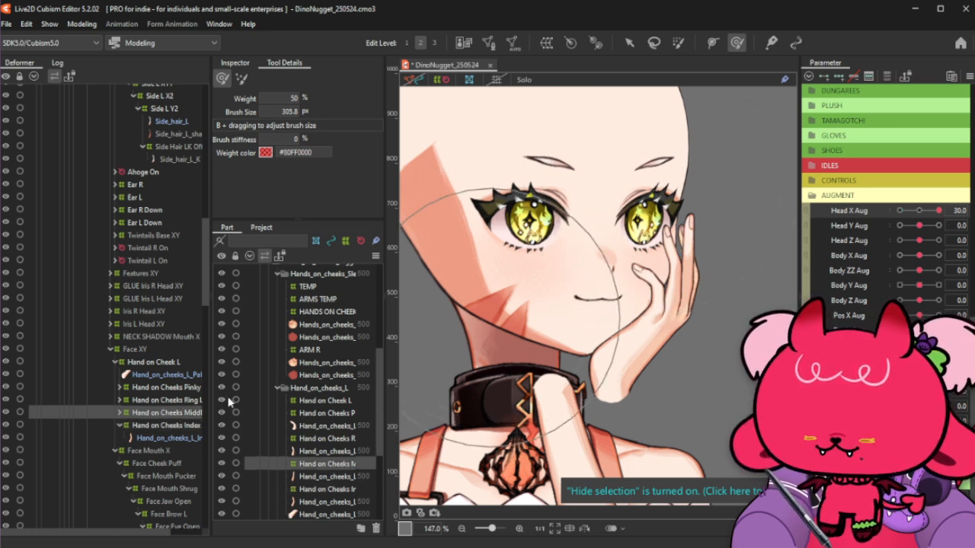
{"action": "left_click", "coordinate": [185, 388], "text": "shift"}
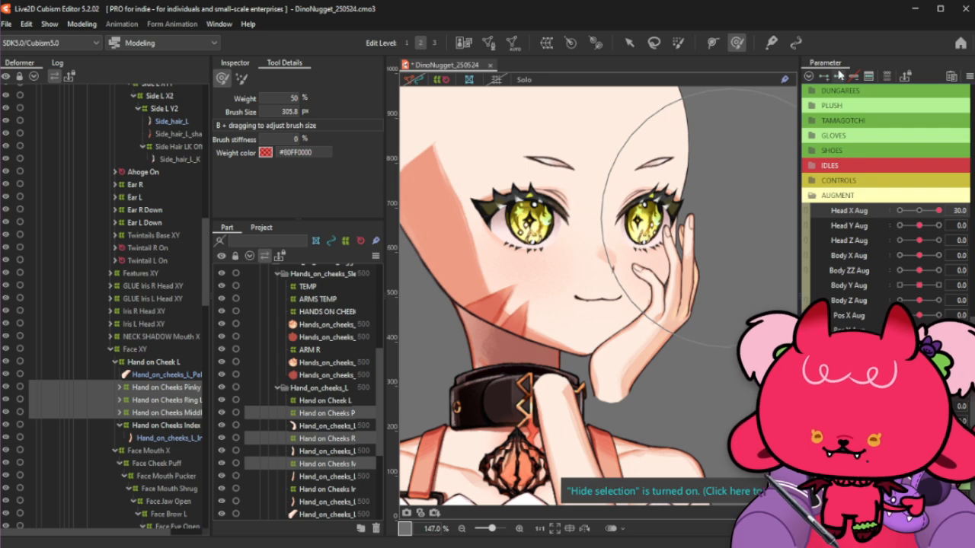
{"action": "left_click_drag", "start_coordinate": [919, 225], "coordinate": [900, 225]}
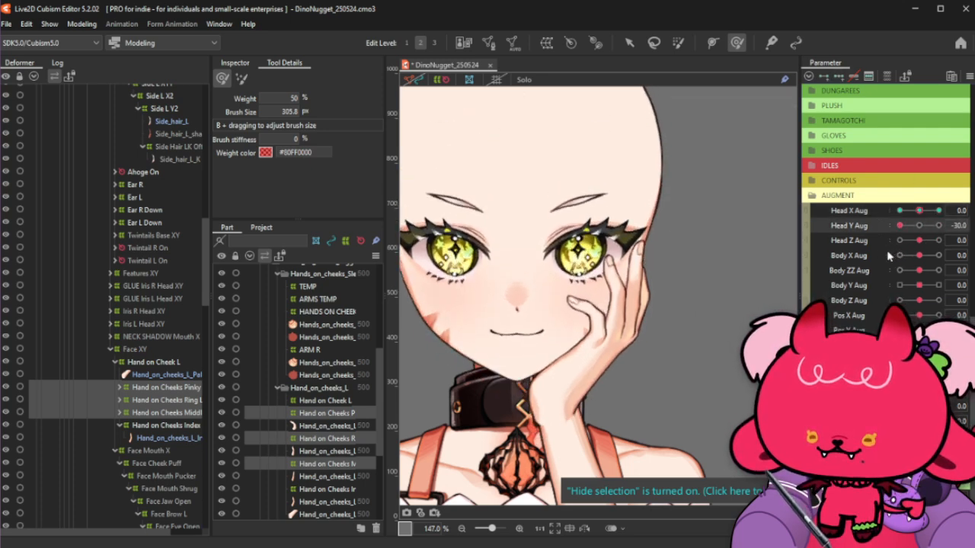
{"action": "left_click_drag", "start_coordinate": [938, 226], "coordinate": [912, 232]}
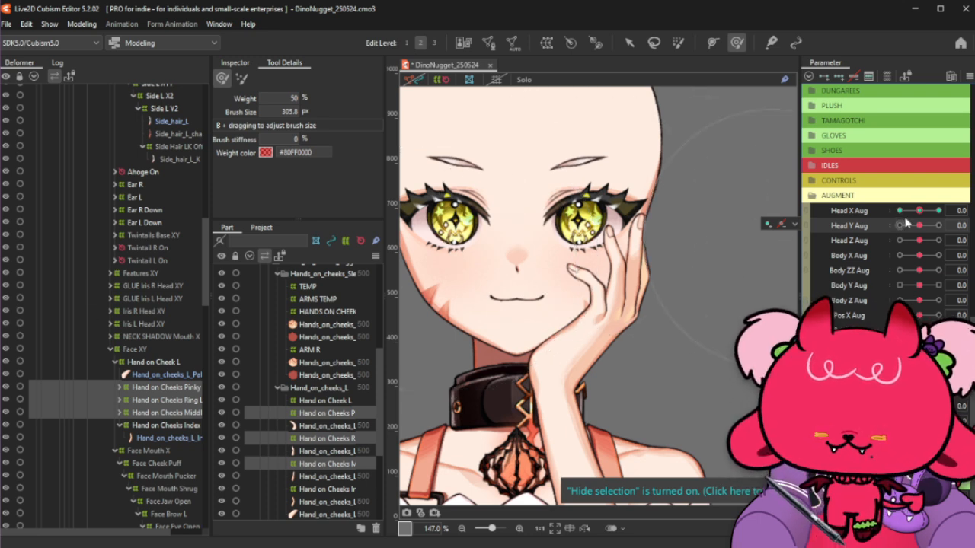
{"action": "left_click_drag", "start_coordinate": [919, 210], "coordinate": [944, 213]}
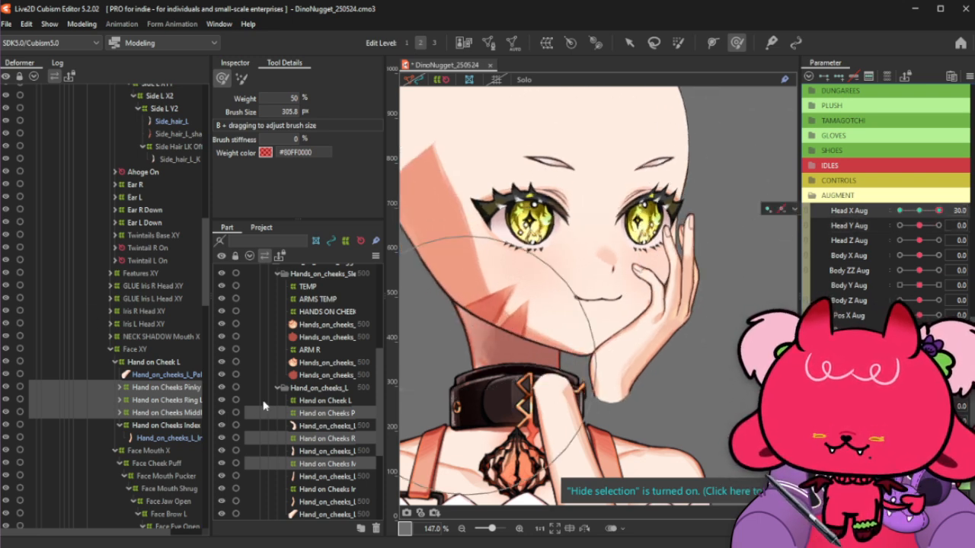
Examine Hand on Cheeks Pinky and Ring in turn while scrubbing Head X Aug between 0 and 30
{"action": "left_click", "coordinate": [168, 388]}
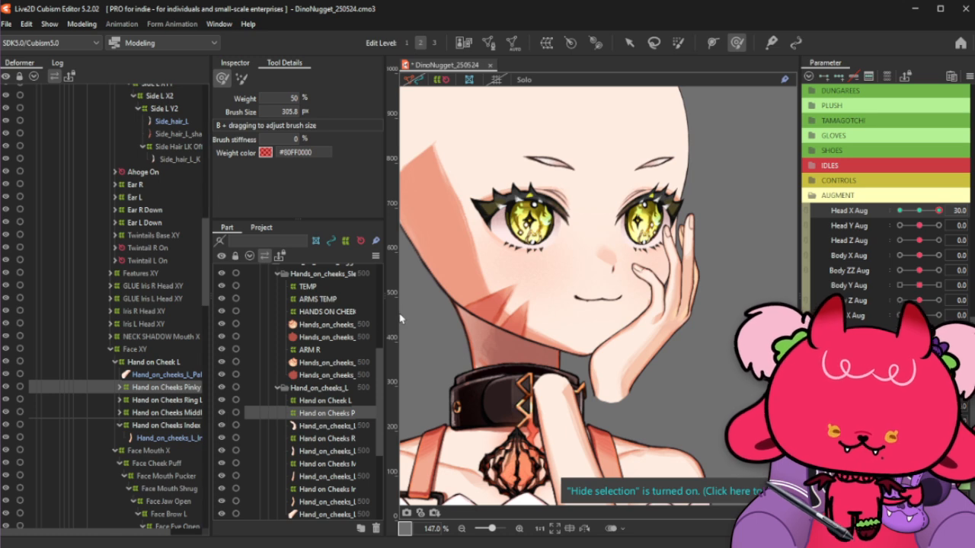
{"action": "left_click", "coordinate": [918, 216]}
{"action": "left_click_drag", "start_coordinate": [917, 216], "coordinate": [941, 213]}
{"action": "left_click", "coordinate": [918, 216]}
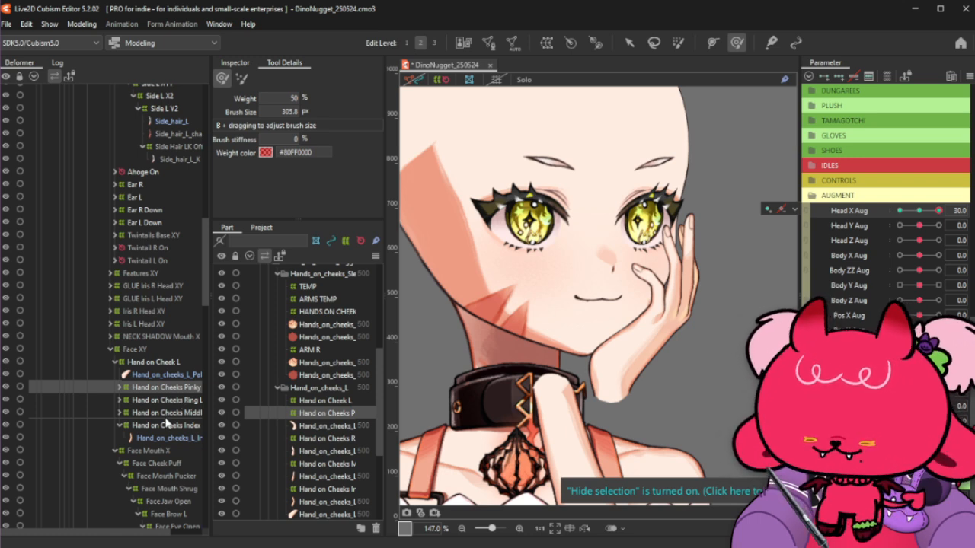
{"action": "left_click", "coordinate": [173, 401]}
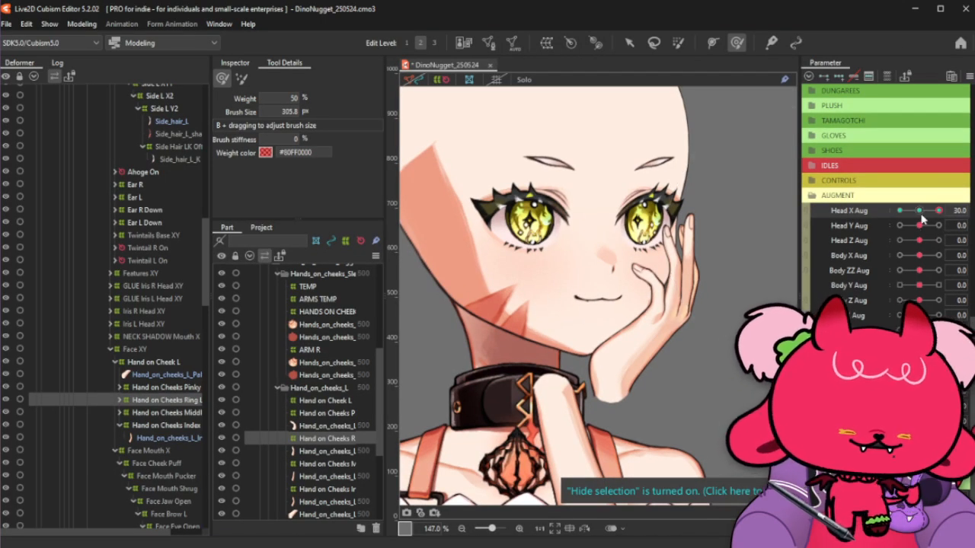
{"action": "left_click", "coordinate": [922, 213]}
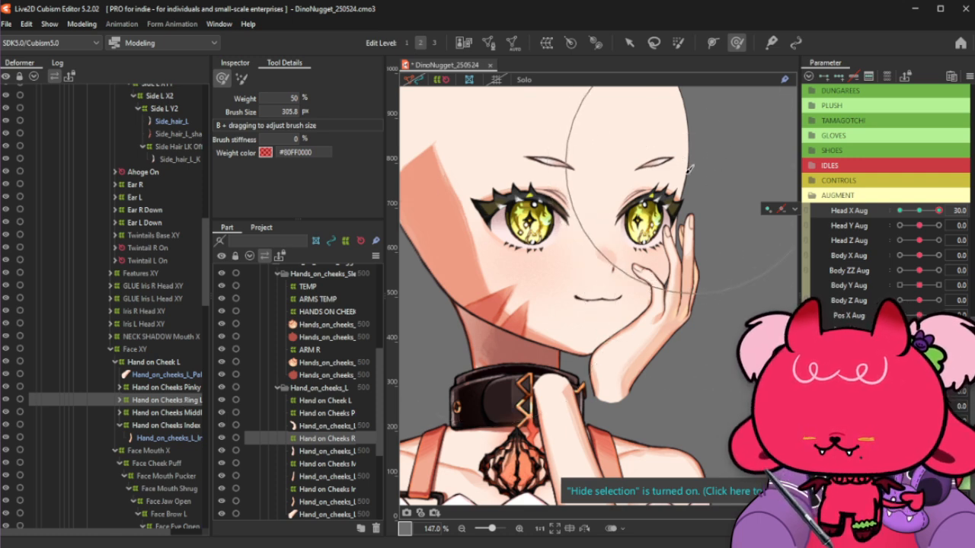
Bend Hand on Cheeks Middle inward at Head X Aug 30, reducing the deform brush to 69.7 px
{"action": "left_click", "coordinate": [183, 412]}
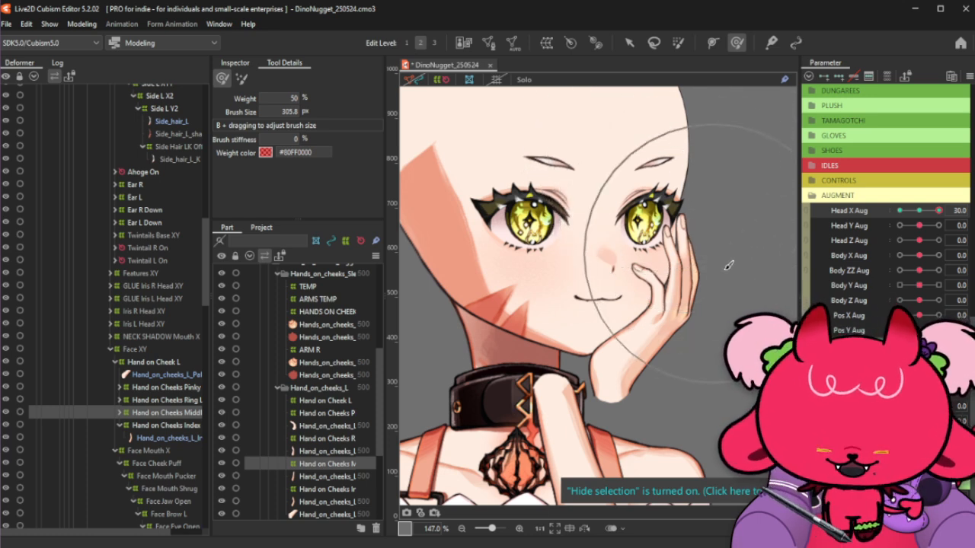
{"action": "mouse_move", "coordinate": [708, 274]}
{"action": "left_mouse_down"}
{"action": "mouse_move", "coordinate": [685, 235]}
{"action": "mouse_move", "coordinate": [695, 251]}
{"action": "mouse_move", "coordinate": [696, 242]}
{"action": "left_mouse_up"}
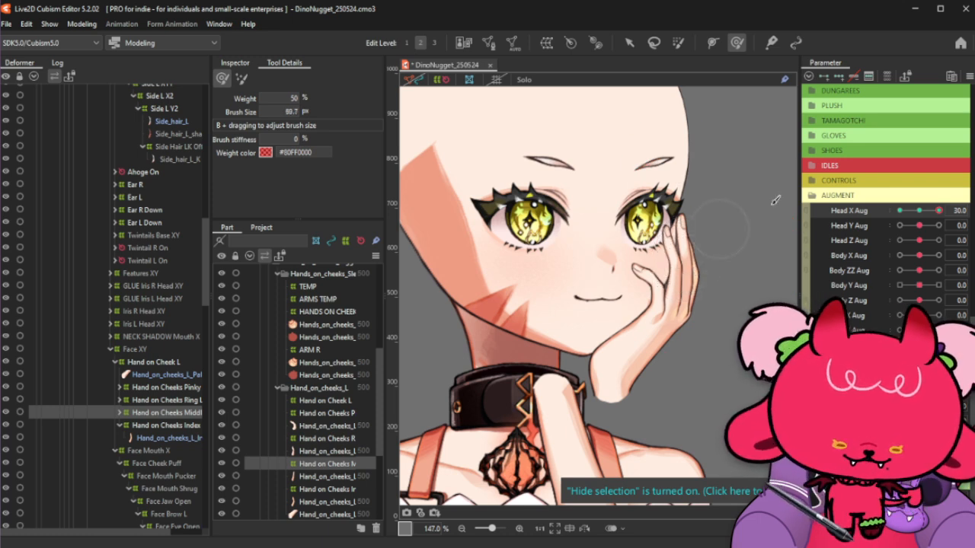
{"action": "mouse_move", "coordinate": [937, 211]}
{"action": "left_mouse_down"}
{"action": "mouse_move", "coordinate": [929, 221]}
{"action": "mouse_move", "coordinate": [944, 217]}
{"action": "left_mouse_up"}
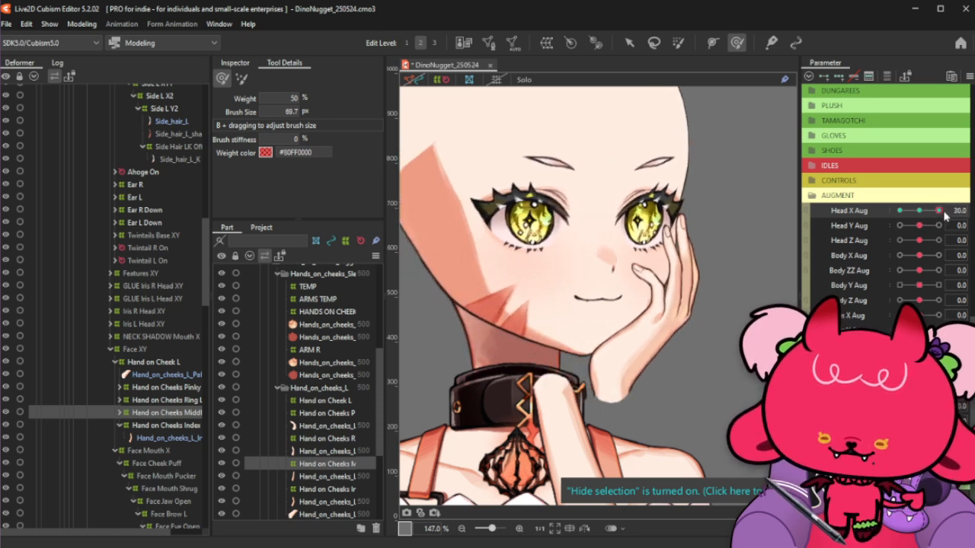
Touch up Hand on Cheek L with a 99.6 px brush and reshape Hand on Cheeks Middle with a 67.6 px brush at Head X Aug 30
{"action": "left_click", "coordinate": [178, 363]}
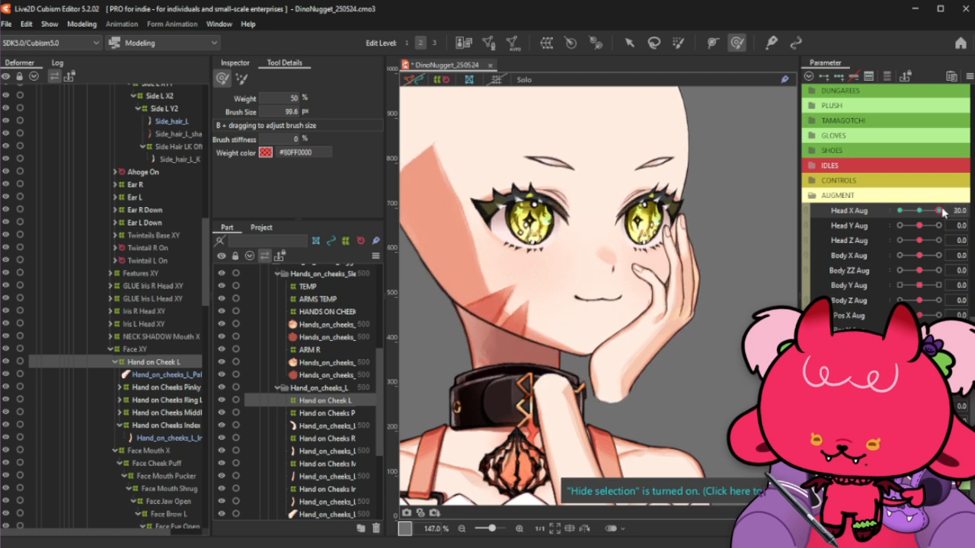
{"action": "mouse_move", "coordinate": [944, 208]}
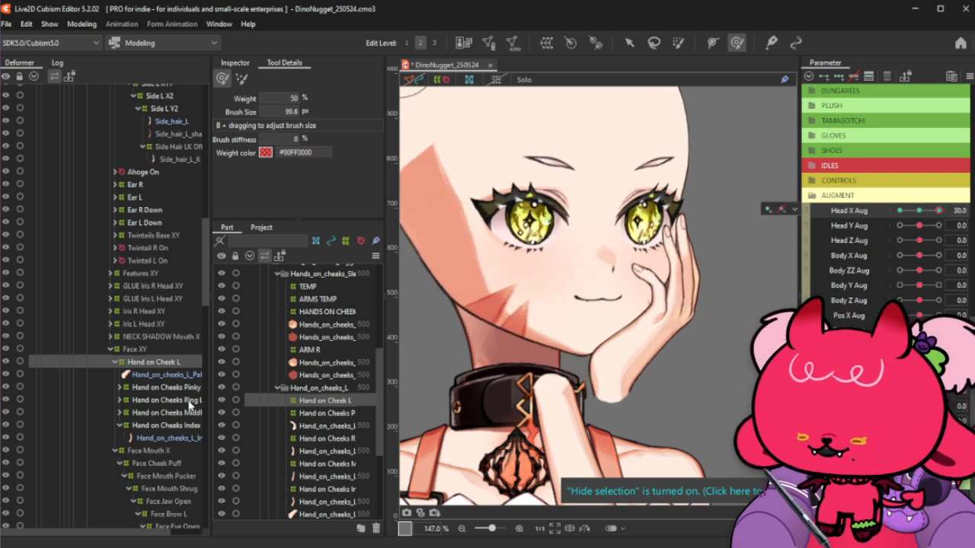
{"action": "left_click", "coordinate": [190, 412]}
{"action": "left_click_drag", "start_coordinate": [696, 273], "coordinate": [679, 269]}
{"action": "left_click_drag", "start_coordinate": [684, 250], "coordinate": [692, 250]}
{"action": "left_click_drag", "start_coordinate": [689, 259], "coordinate": [708, 268]}
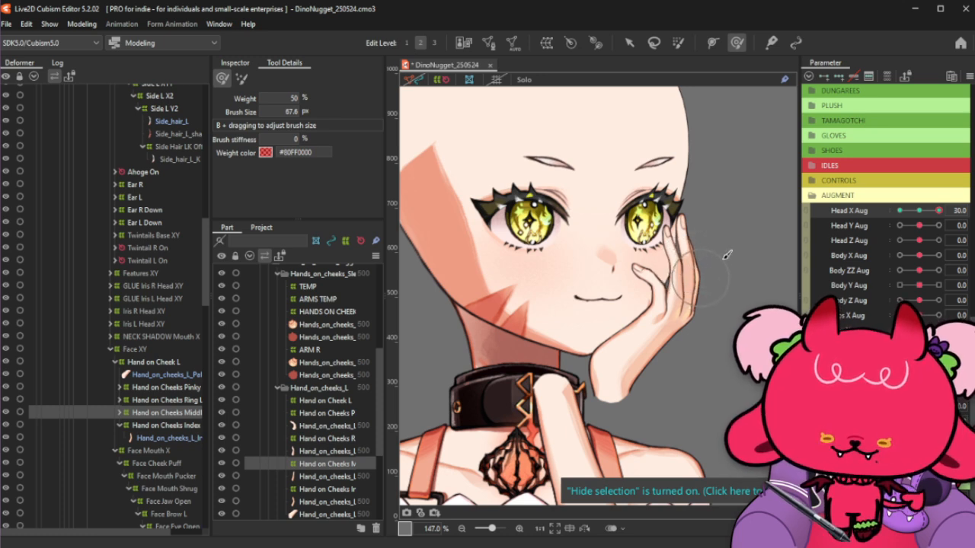
{"action": "left_click_drag", "start_coordinate": [927, 212], "coordinate": [947, 210]}
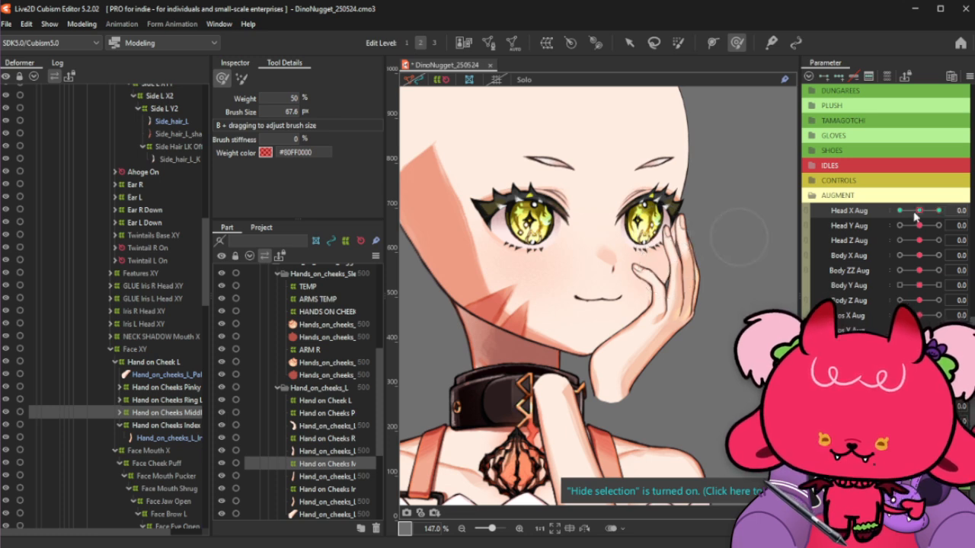
{"action": "left_click_drag", "start_coordinate": [916, 213], "coordinate": [945, 206]}
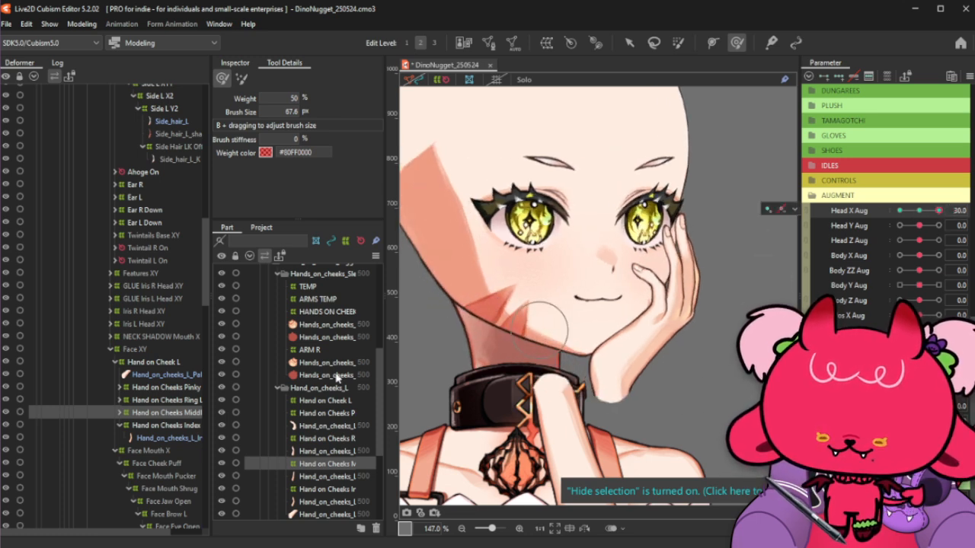
Isolate Hand on Cheeks Index in Solo view and scrub Head X Aug between 0 and 30 to examine the finger
{"action": "left_click", "coordinate": [148, 425]}
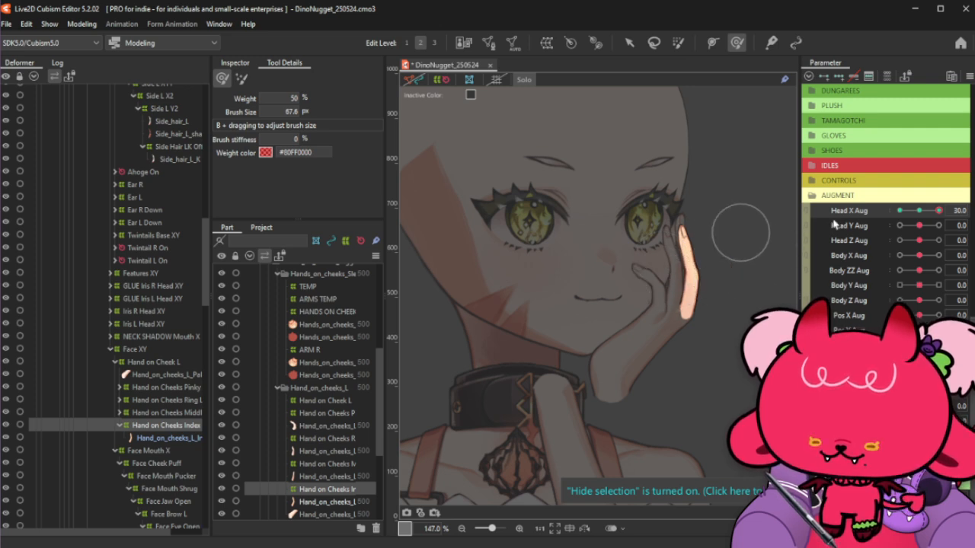
{"action": "left_click_drag", "start_coordinate": [915, 210], "coordinate": [947, 209]}
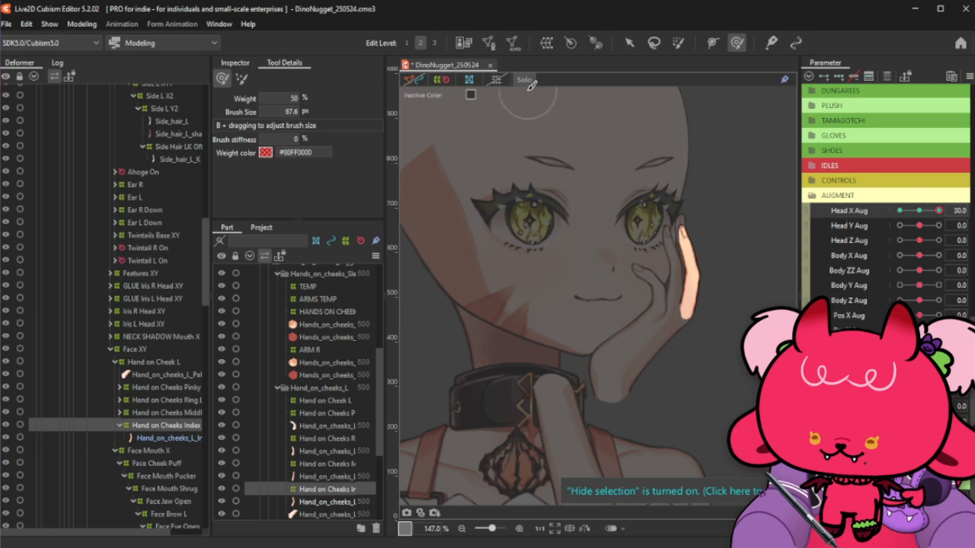
{"action": "left_click", "coordinate": [919, 211]}
{"action": "left_click_drag", "start_coordinate": [919, 211], "coordinate": [938, 211]}
Isolate Hand on Cheeks Index in Solo view and reshape the fingertip with a 98.3 px deform brush at Head X Aug 30
{"action": "left_click", "coordinate": [523, 80]}
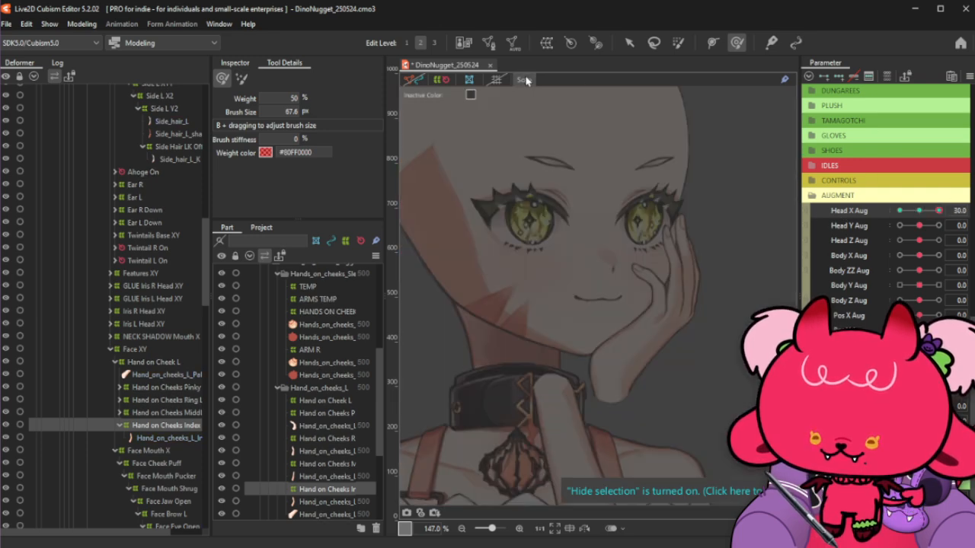
{"action": "left_click", "coordinate": [523, 79]}
{"action": "left_click", "coordinate": [327, 502]}
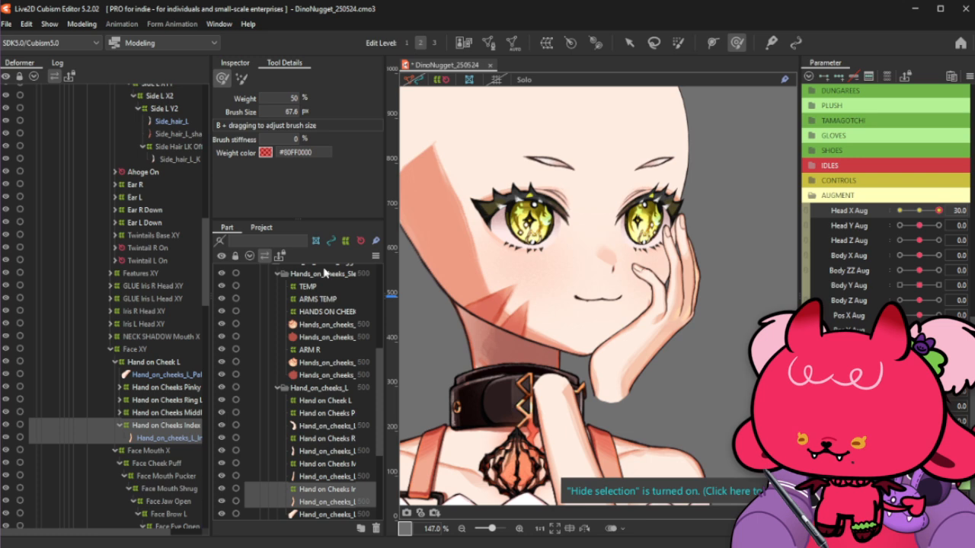
{"action": "left_click", "coordinate": [523, 79]}
{"action": "left_click_drag", "start_coordinate": [692, 239], "coordinate": [693, 214]}
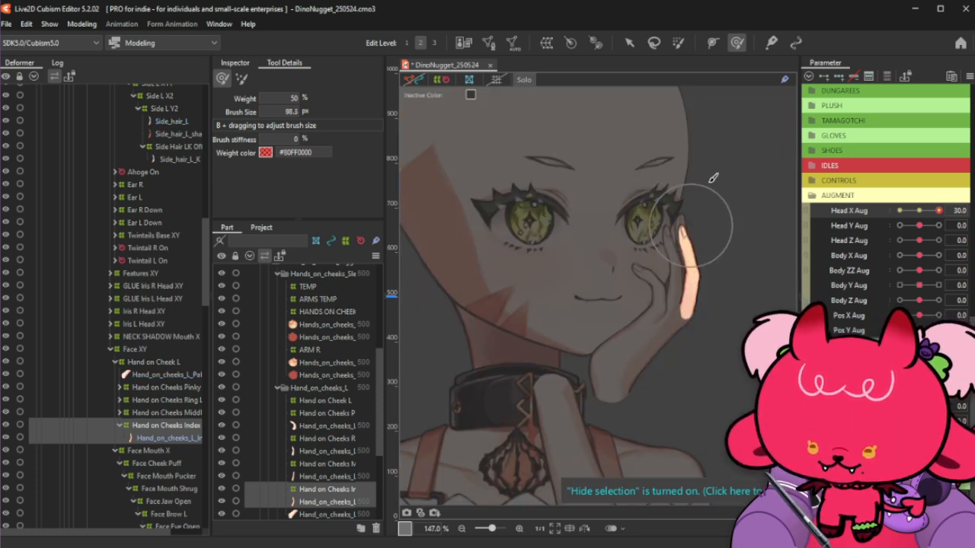
{"action": "left_click", "coordinate": [167, 426]}
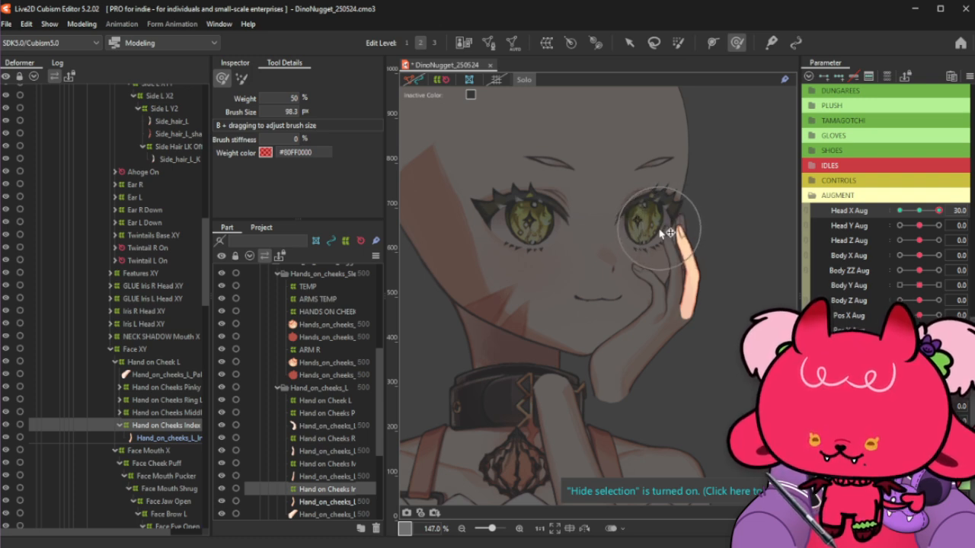
Leave Solo view and refine Hand on Cheeks Middle with a 48.6 px brush at Head X Aug 30, checking the motion from 0 to 30
{"action": "left_click", "coordinate": [175, 412]}
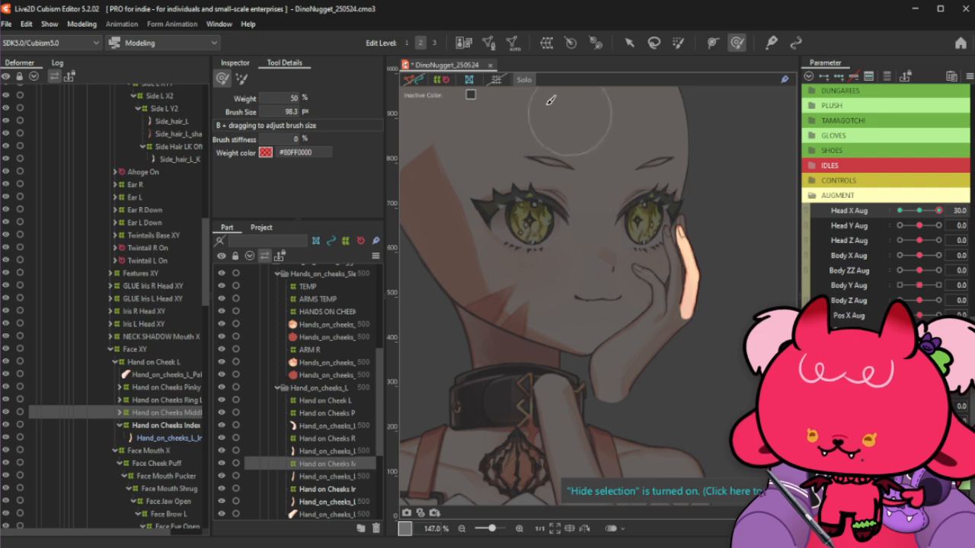
{"action": "left_click", "coordinate": [525, 80]}
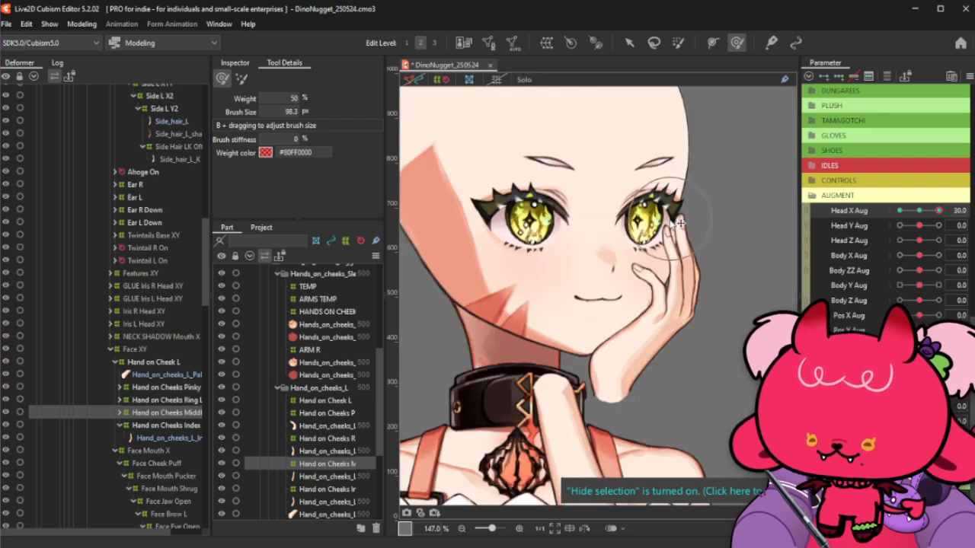
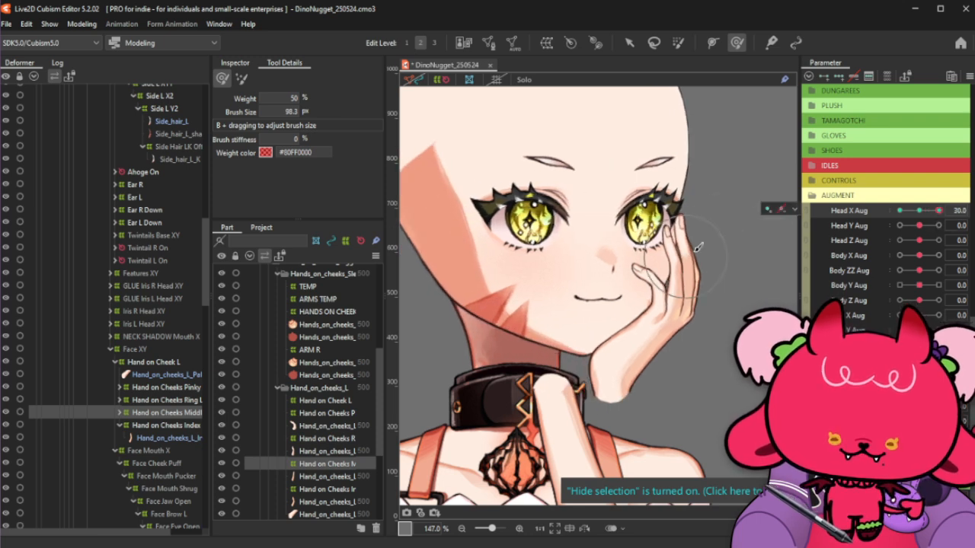
{"action": "left_click", "coordinate": [796, 211]}
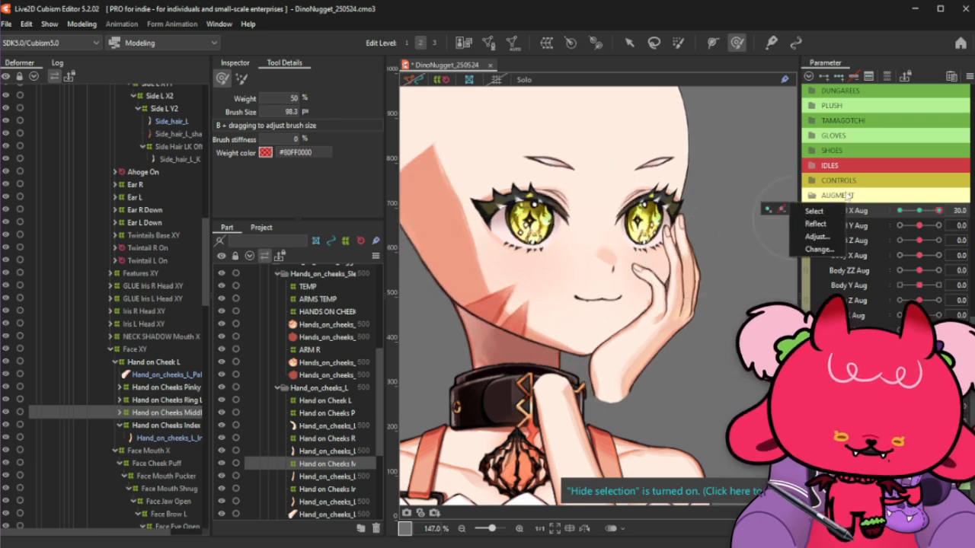
{"action": "left_click", "coordinate": [926, 215]}
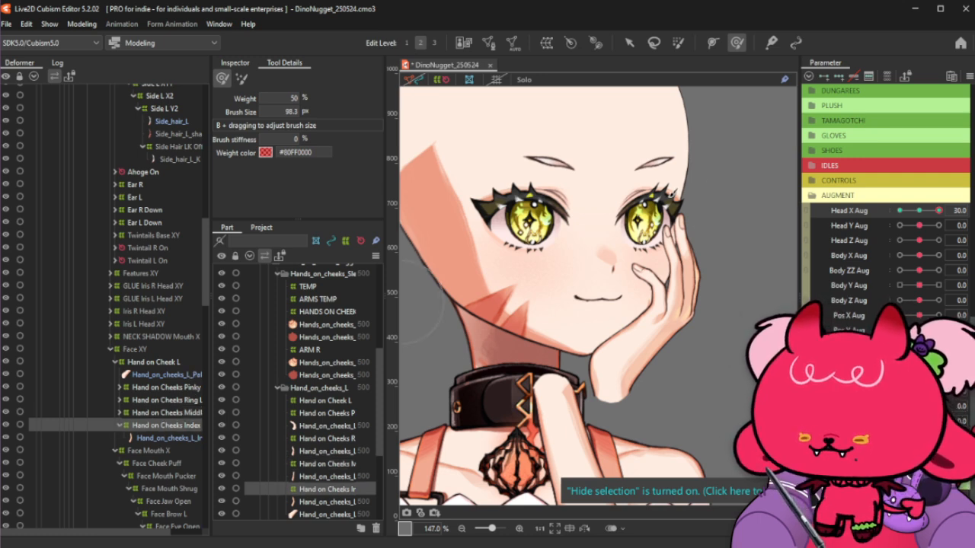
{"action": "mouse_move", "coordinate": [655, 242]}
{"action": "left_mouse_down"}
{"action": "mouse_move", "coordinate": [678, 259]}
{"action": "mouse_move", "coordinate": [700, 224]}
{"action": "mouse_move", "coordinate": [687, 229]}
{"action": "left_mouse_up"}
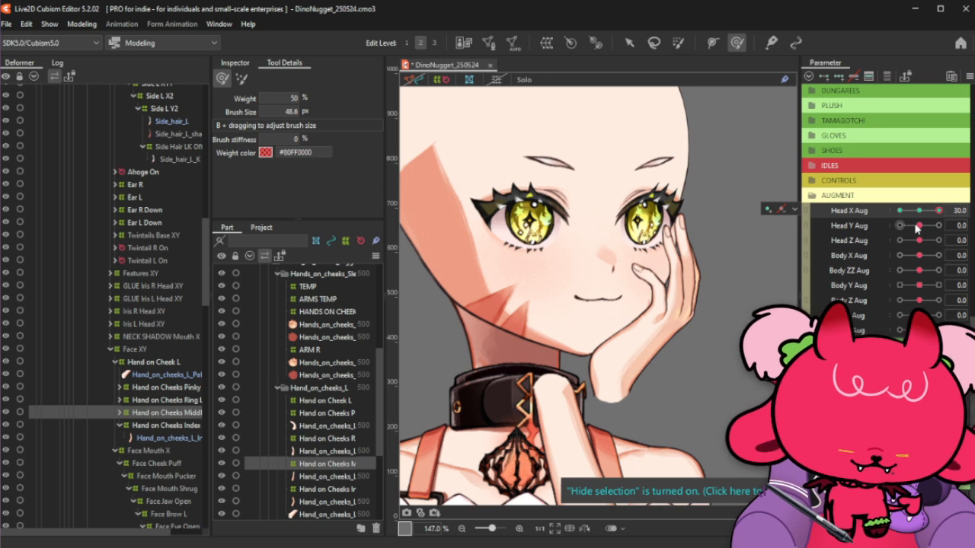
{"action": "left_click_drag", "start_coordinate": [918, 212], "coordinate": [949, 210]}
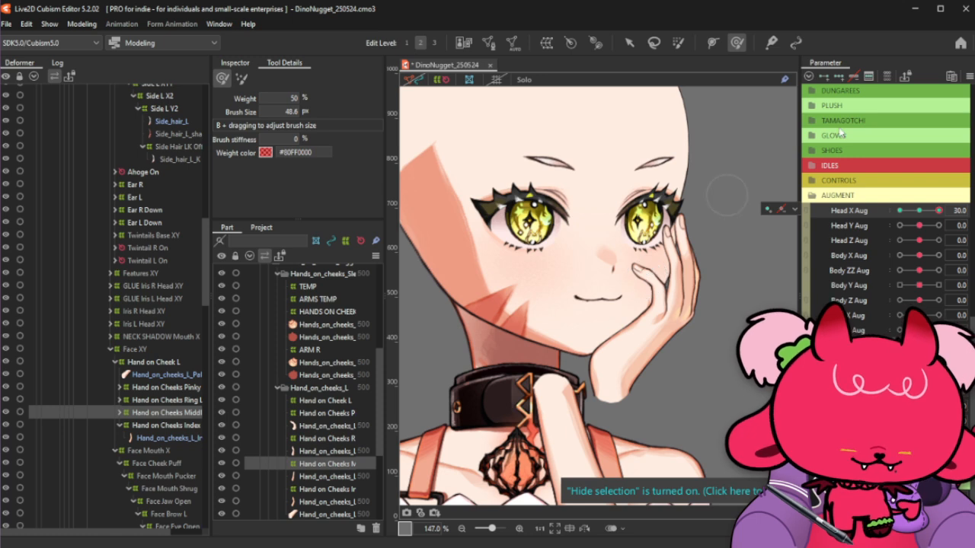
{"action": "left_click_drag", "start_coordinate": [921, 212], "coordinate": [948, 211]}
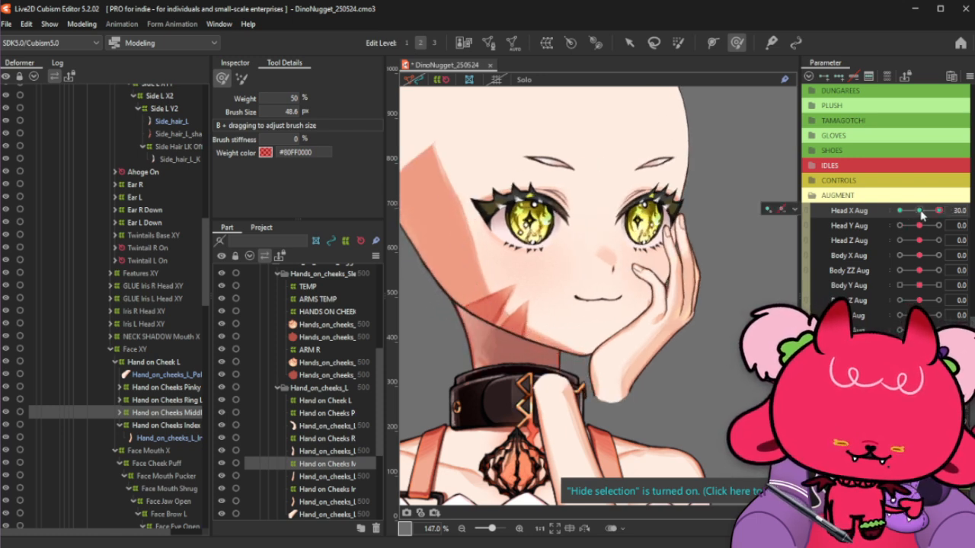
{"action": "left_click", "coordinate": [923, 215]}
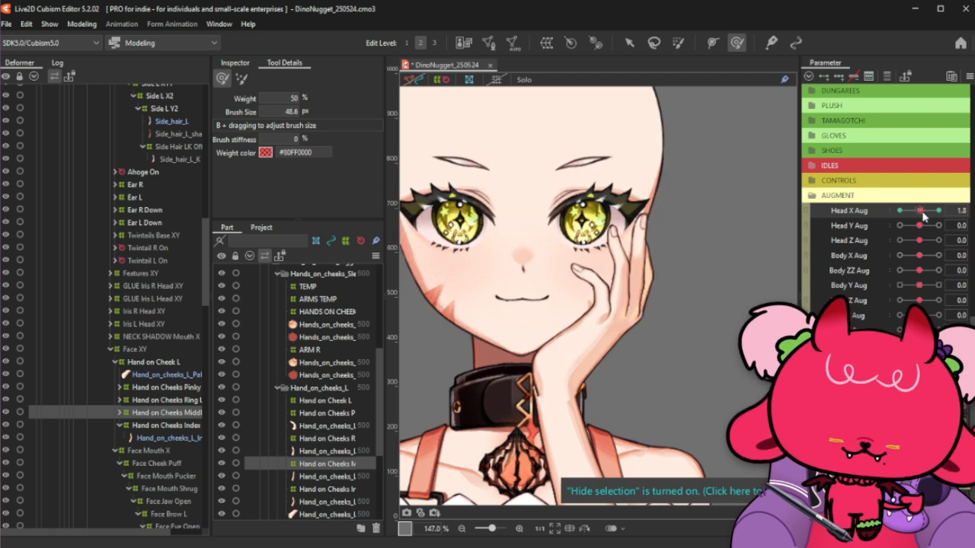
{"action": "mouse_move", "coordinate": [922, 216]}
{"action": "left_mouse_down"}
{"action": "mouse_move", "coordinate": [932, 220]}
{"action": "mouse_move", "coordinate": [924, 226]}
{"action": "mouse_move", "coordinate": [940, 221]}
{"action": "left_mouse_up"}
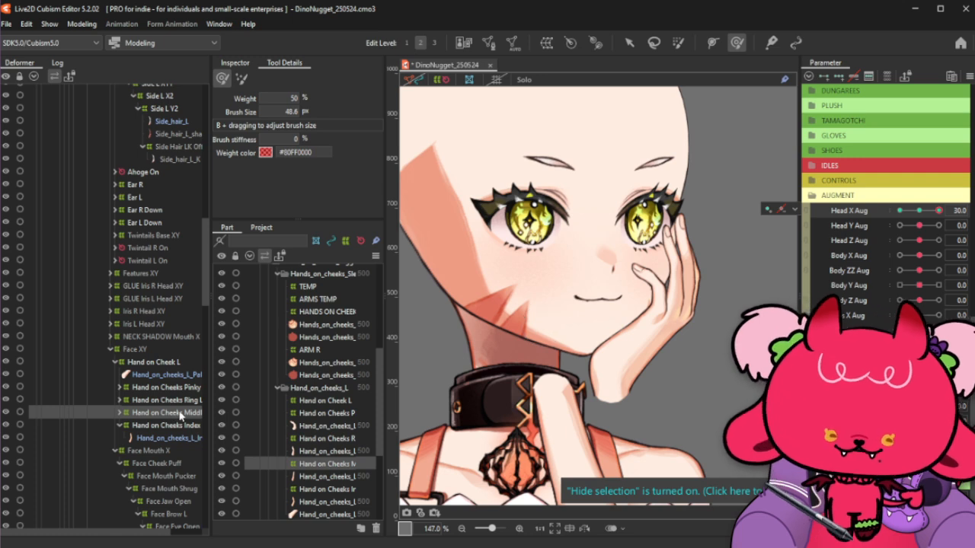
Reshape Hand on Cheeks Ring at Head X Aug 30 using a 128.9 px brush on the fingertip and an 82.6 px brush lower down
{"action": "left_click", "coordinate": [171, 400]}
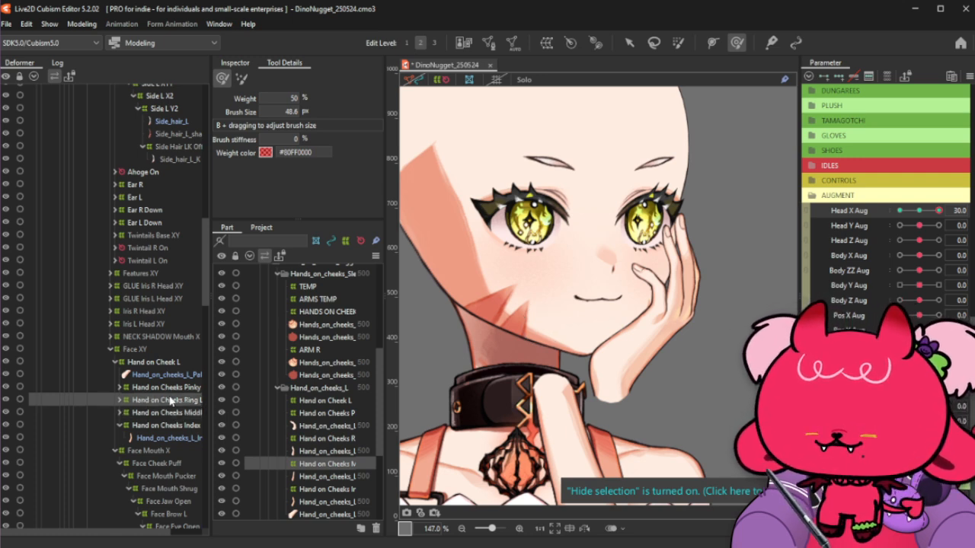
{"action": "left_click_drag", "start_coordinate": [692, 216], "coordinate": [698, 226]}
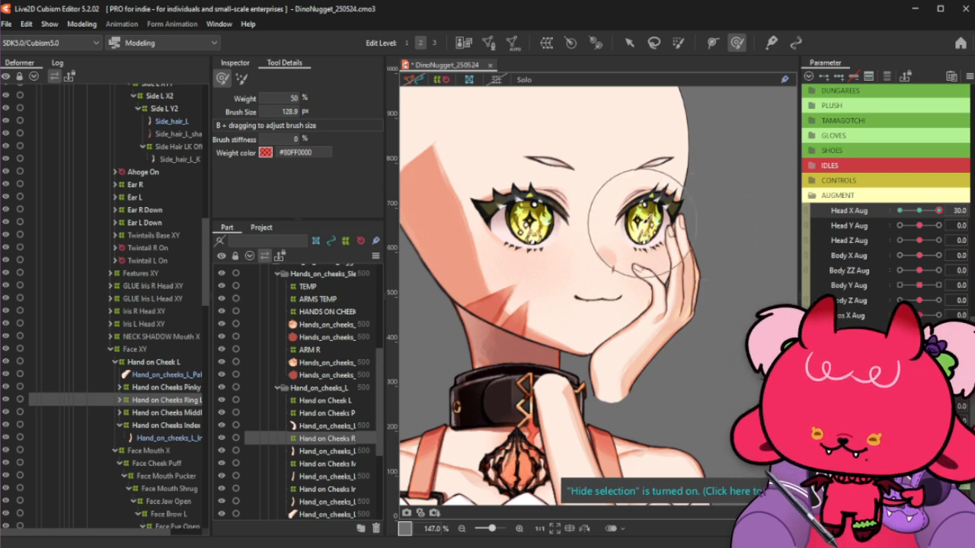
{"action": "left_click_drag", "start_coordinate": [952, 220], "coordinate": [838, 213]}
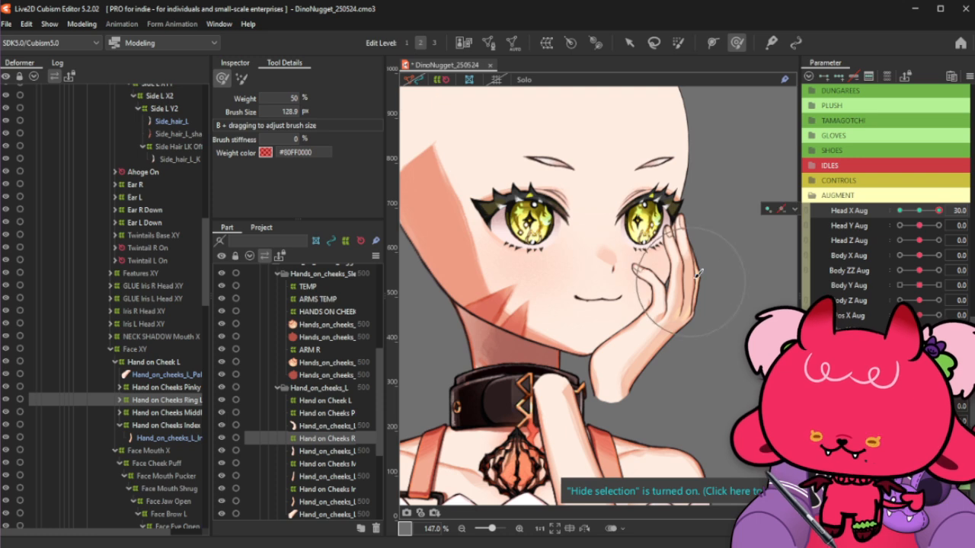
{"action": "left_click_drag", "start_coordinate": [731, 288], "coordinate": [686, 283]}
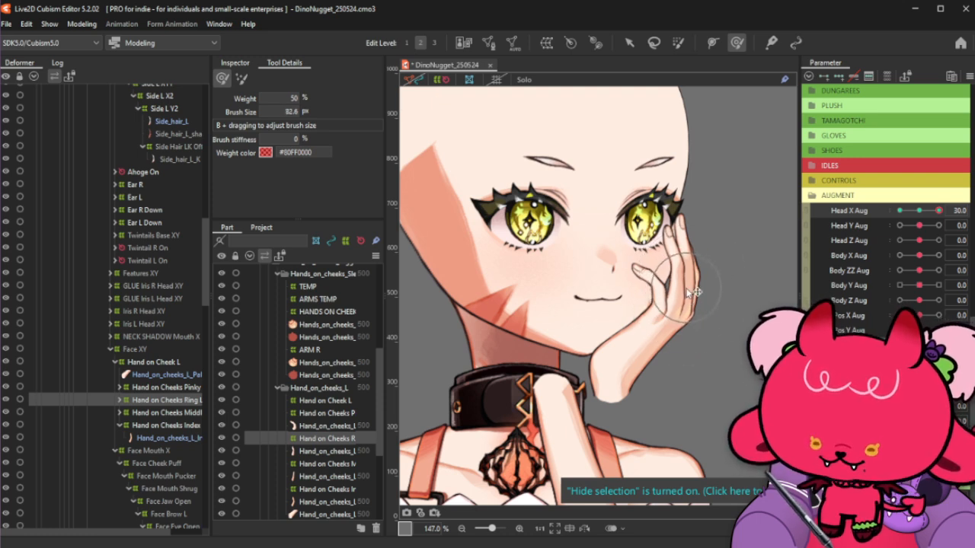
{"action": "mouse_move", "coordinate": [938, 211]}
{"action": "left_mouse_down"}
{"action": "mouse_move", "coordinate": [931, 216]}
{"action": "mouse_move", "coordinate": [945, 214]}
{"action": "left_mouse_up"}
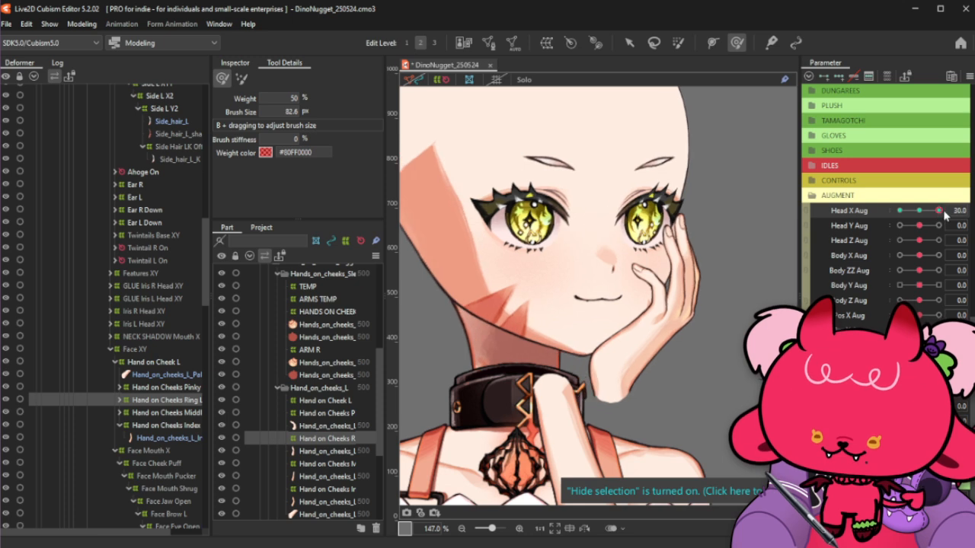
Adjust Hand on Cheeks Middle with a 116.6 px brush at Head X Aug 30 and check it against the front pose
{"action": "left_click", "coordinate": [180, 412]}
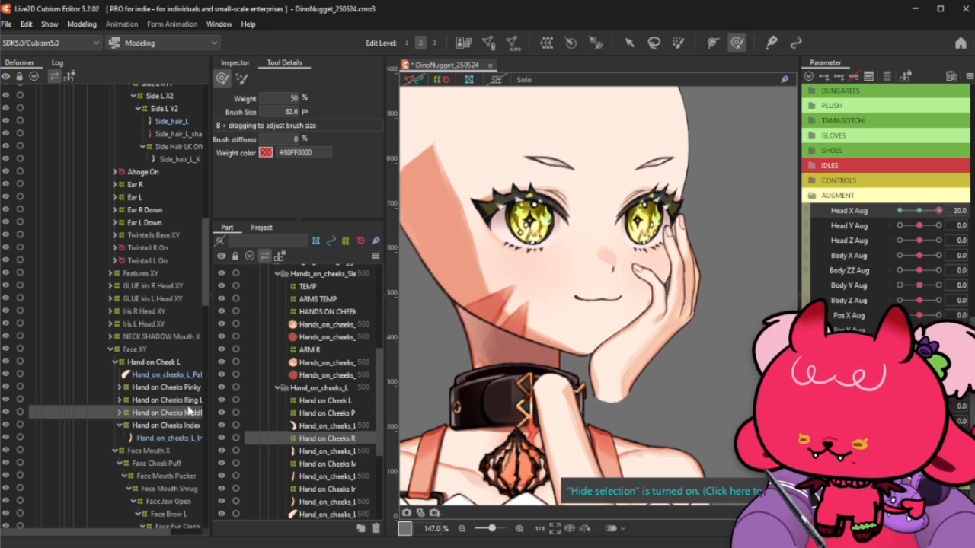
{"action": "left_click_drag", "start_coordinate": [677, 259], "coordinate": [704, 257]}
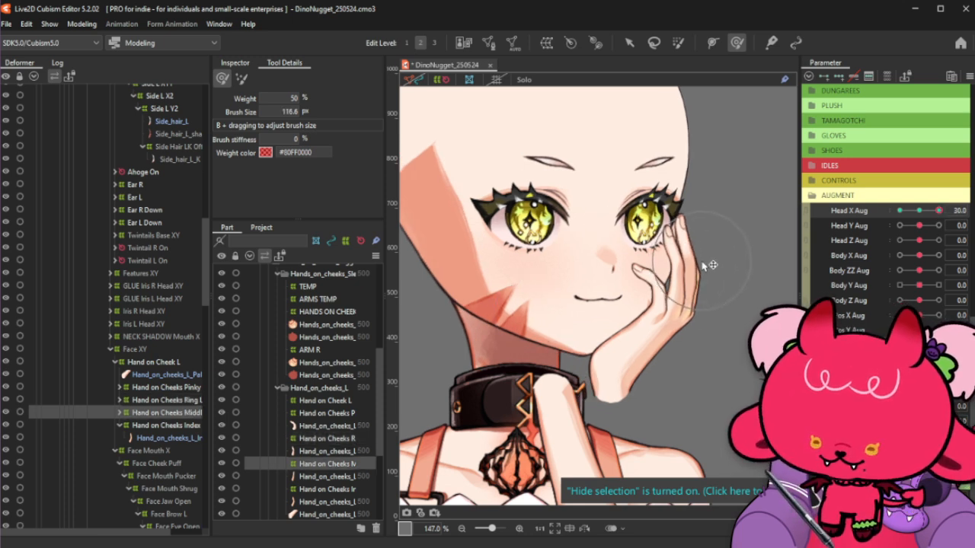
{"action": "left_click", "coordinate": [920, 213]}
{"action": "left_click", "coordinate": [920, 215]}
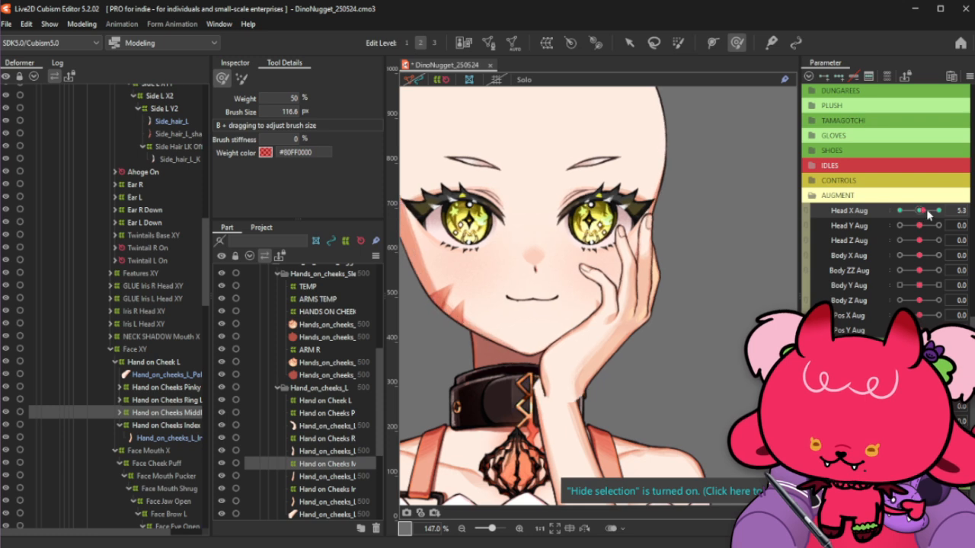
{"action": "left_click_drag", "start_coordinate": [919, 211], "coordinate": [946, 212]}
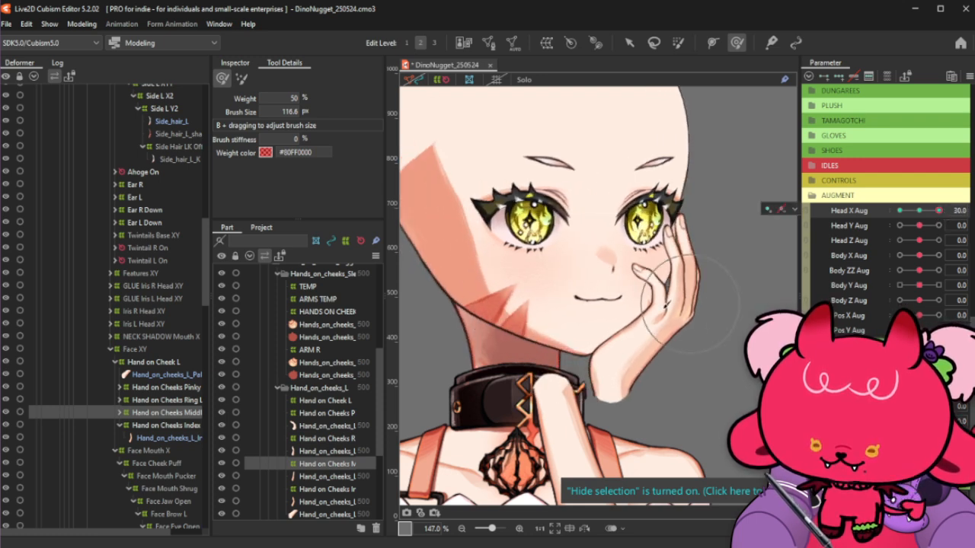
Fine-tune the lower part of Hand on Cheeks Ring at Head X Aug 30 with 62.9 px and 83.3 px brushes
{"action": "left_click", "coordinate": [162, 400]}
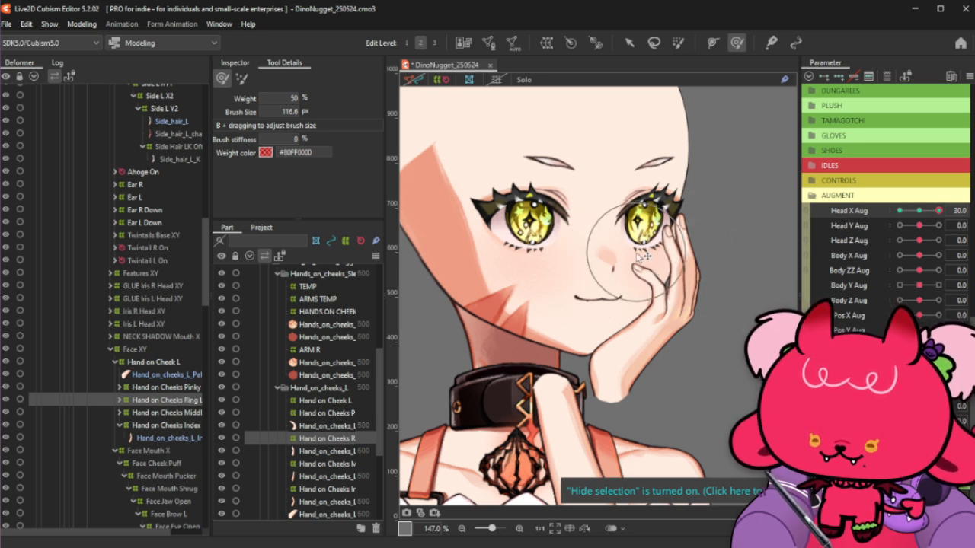
{"action": "left_click_drag", "start_coordinate": [707, 294], "coordinate": [694, 282]}
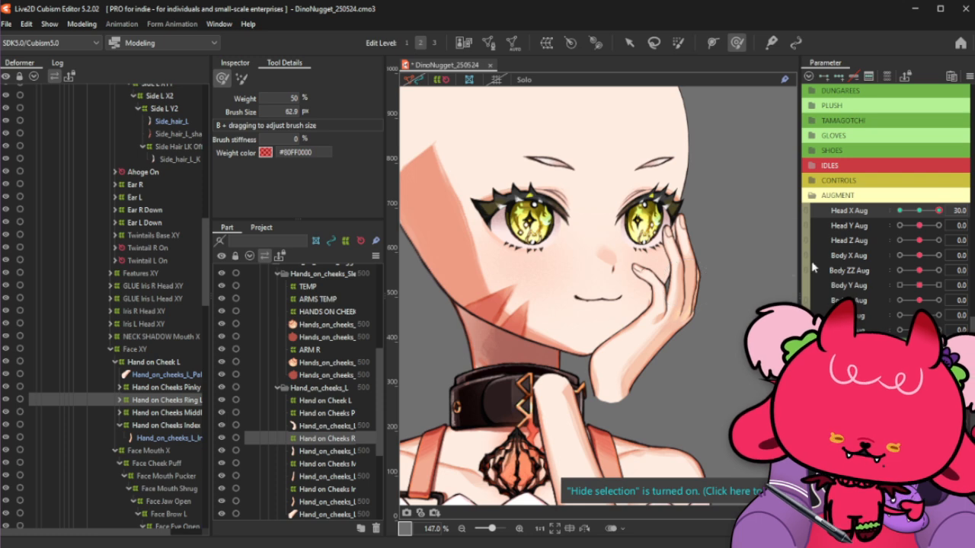
{"action": "mouse_move", "coordinate": [937, 211]}
{"action": "left_mouse_down"}
{"action": "mouse_move", "coordinate": [922, 210]}
{"action": "mouse_move", "coordinate": [945, 210]}
{"action": "left_mouse_up"}
{"action": "mouse_move", "coordinate": [661, 293]}
{"action": "left_mouse_down"}
{"action": "mouse_move", "coordinate": [650, 259]}
{"action": "mouse_move", "coordinate": [654, 270]}
{"action": "mouse_move", "coordinate": [679, 274]}
{"action": "left_mouse_up"}
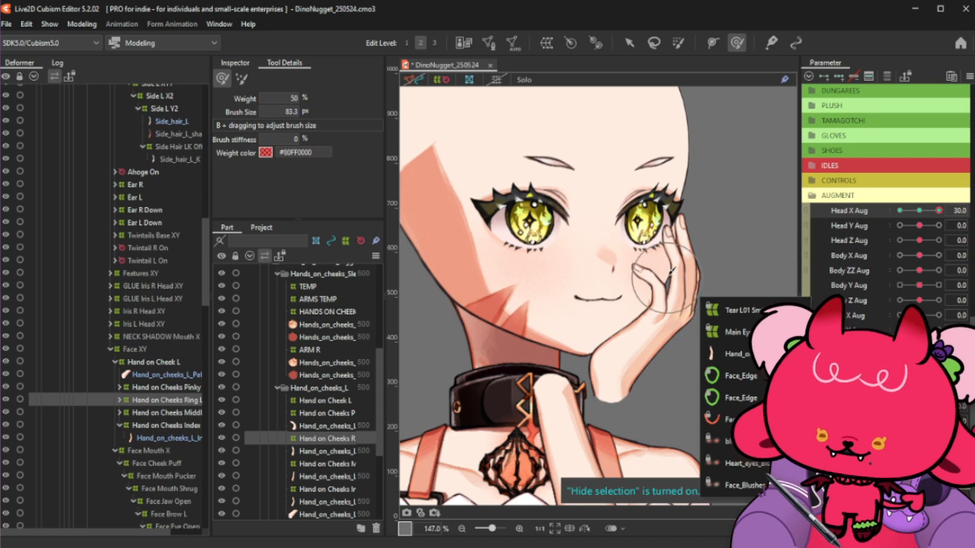
Scrub Head X Aug repeatedly between 0 and 30 to examine how the whole left hand follows the head turn
{"action": "left_click_drag", "start_coordinate": [916, 210], "coordinate": [942, 209]}
{"action": "mouse_move", "coordinate": [936, 211]}
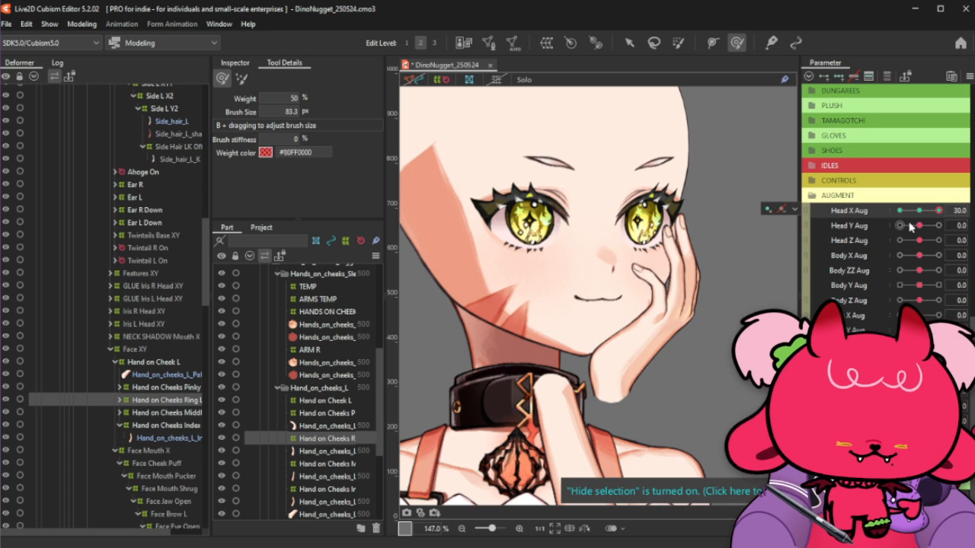
{"action": "left_click_drag", "start_coordinate": [938, 210], "coordinate": [944, 210]}
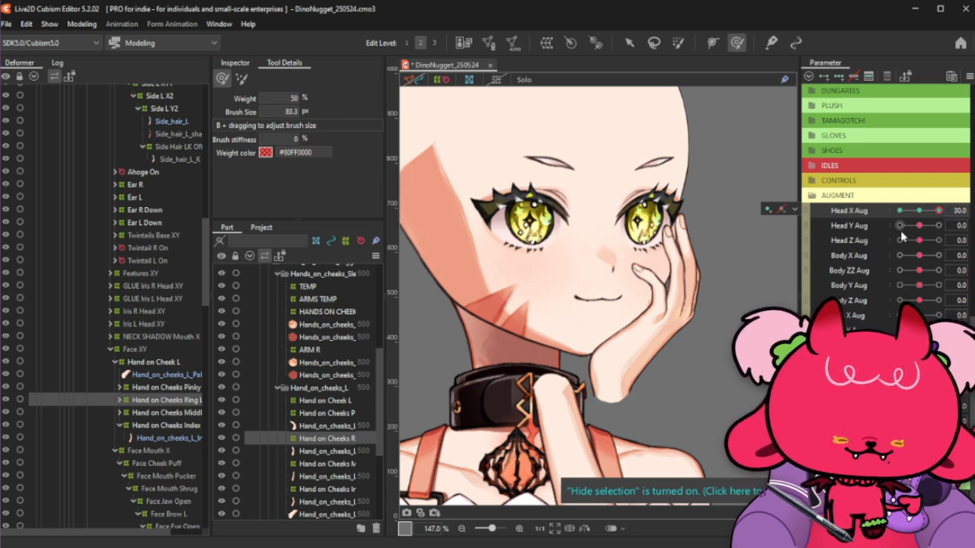
{"action": "left_click_drag", "start_coordinate": [938, 211], "coordinate": [948, 210]}
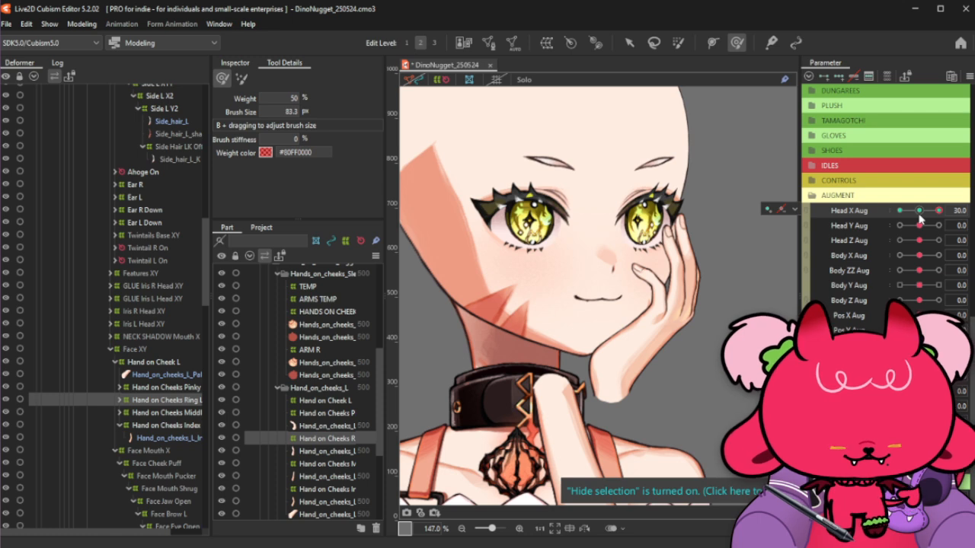
{"action": "mouse_move", "coordinate": [920, 210]}
{"action": "left_mouse_down"}
{"action": "mouse_move", "coordinate": [906, 210]}
{"action": "mouse_move", "coordinate": [924, 219]}
{"action": "mouse_move", "coordinate": [920, 212]}
{"action": "left_mouse_up"}
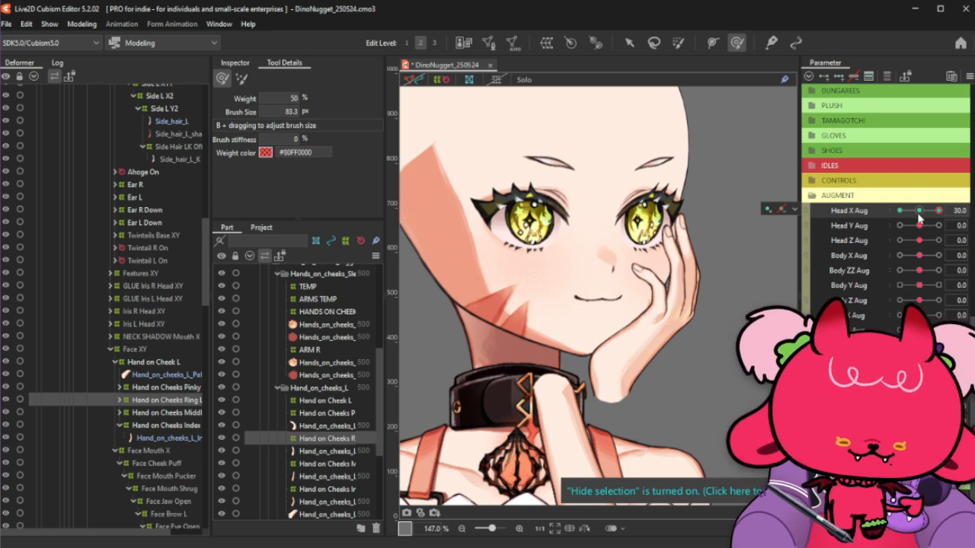
{"action": "left_click_drag", "start_coordinate": [919, 213], "coordinate": [941, 213]}
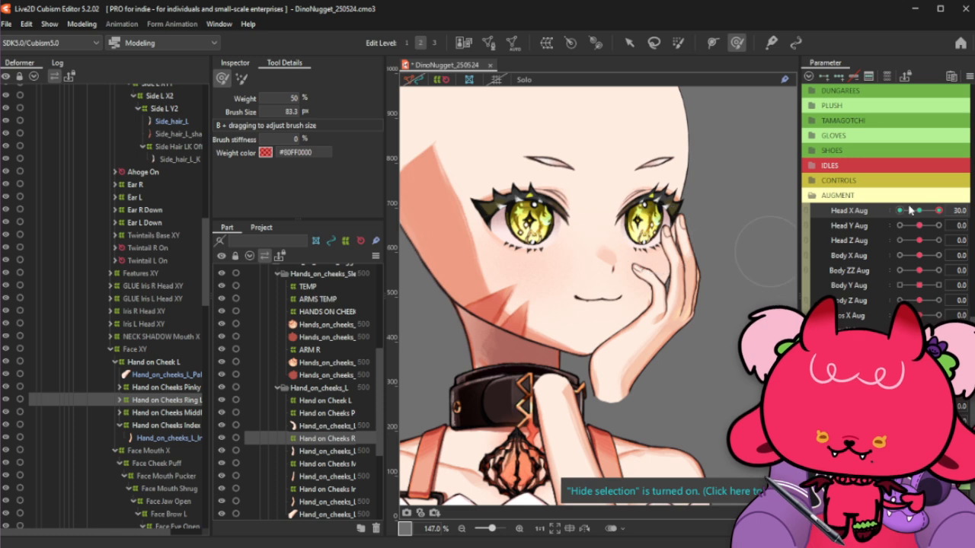
{"action": "left_click_drag", "start_coordinate": [910, 210], "coordinate": [941, 212]}
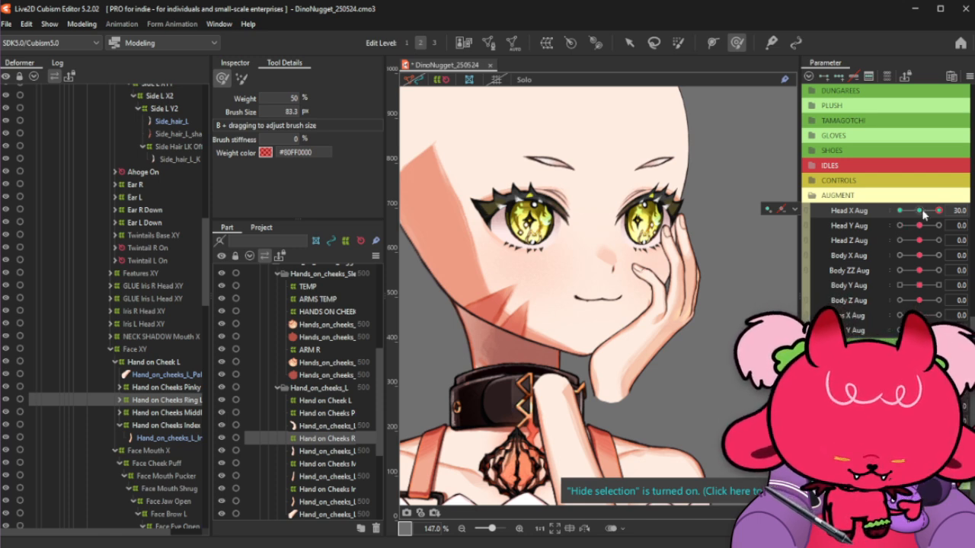
{"action": "left_click_drag", "start_coordinate": [924, 216], "coordinate": [941, 212]}
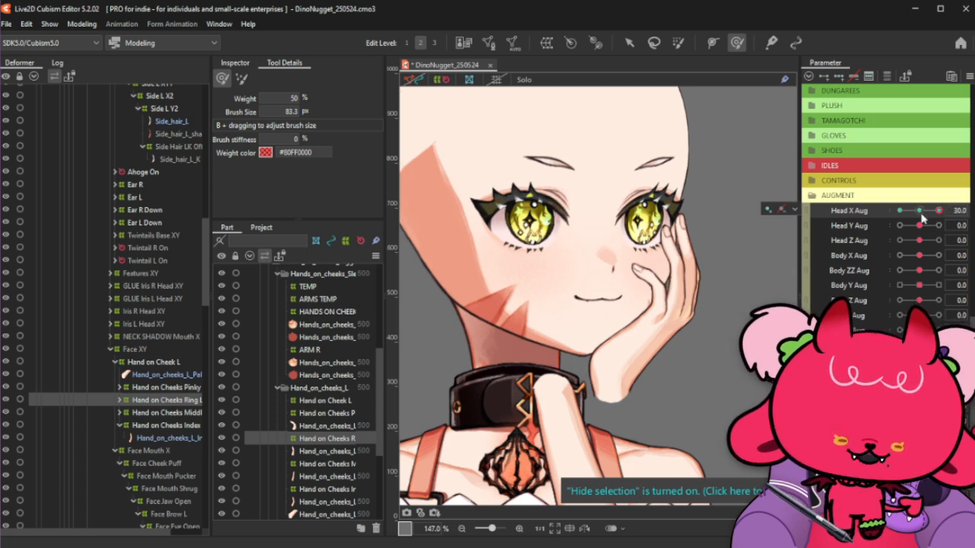
{"action": "left_click", "coordinate": [921, 215]}
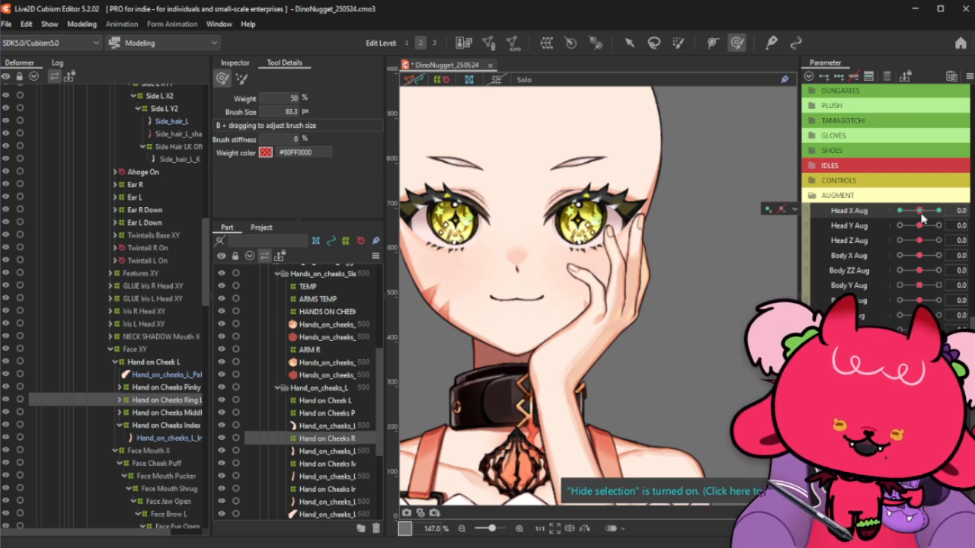
{"action": "left_click_drag", "start_coordinate": [921, 216], "coordinate": [939, 215]}
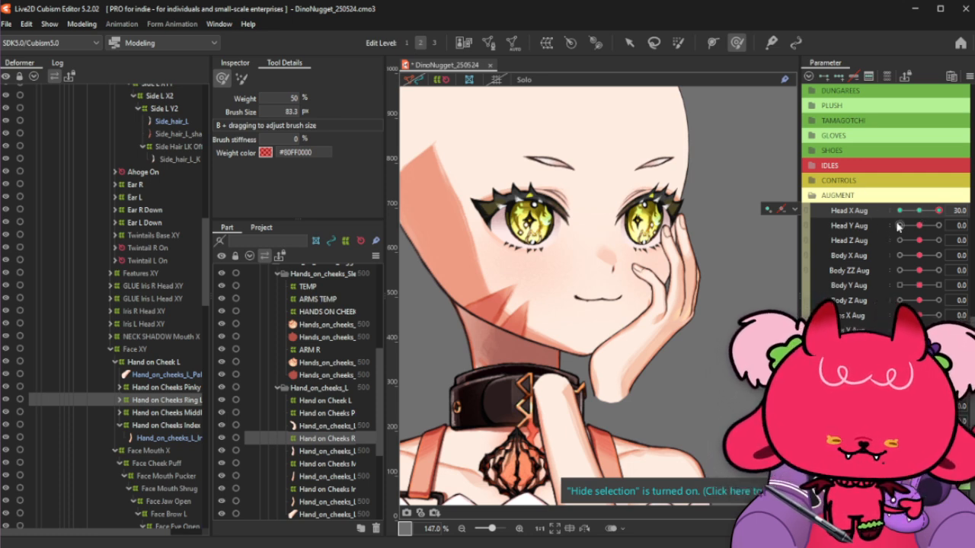
Compare the left hand's front pose with its head-turn pose by moving Head X Aug between 0 and 30
{"action": "mouse_move", "coordinate": [919, 218]}
{"action": "left_mouse_down"}
{"action": "mouse_move", "coordinate": [909, 217]}
{"action": "mouse_move", "coordinate": [938, 216]}
{"action": "mouse_move", "coordinate": [911, 219]}
{"action": "left_mouse_up"}
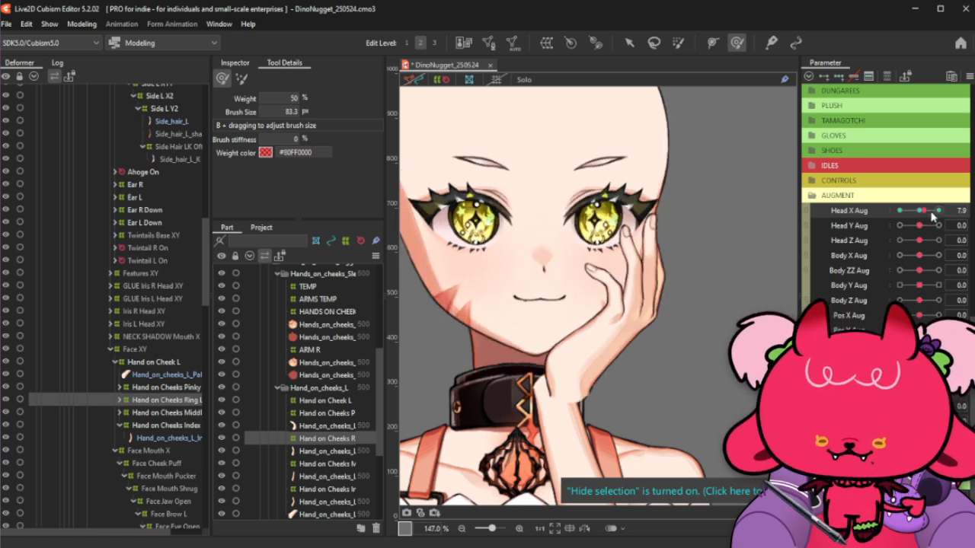
{"action": "mouse_move", "coordinate": [918, 217]}
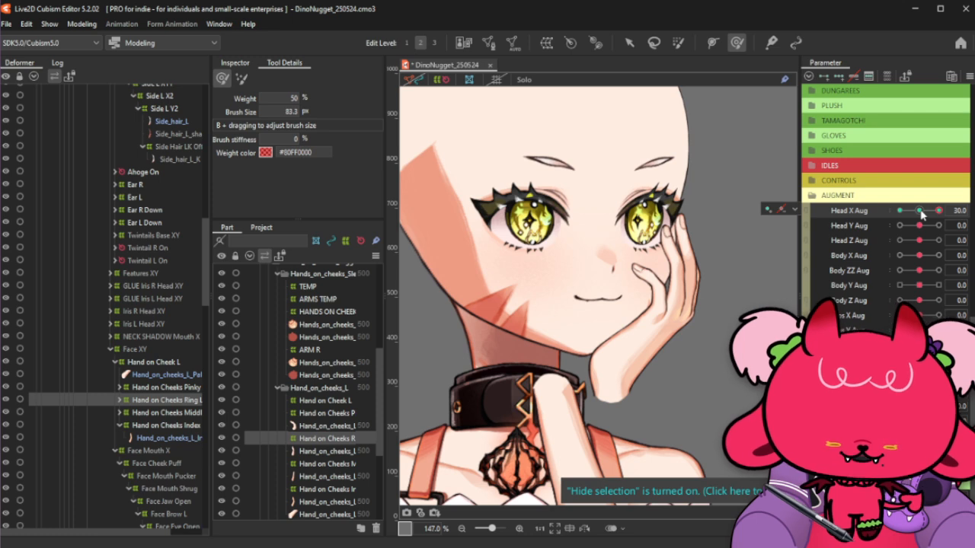
{"action": "left_click", "coordinate": [921, 213]}
{"action": "mouse_move", "coordinate": [944, 215]}
{"action": "left_mouse_down"}
{"action": "mouse_move", "coordinate": [903, 214]}
{"action": "mouse_move", "coordinate": [947, 213]}
{"action": "left_mouse_up"}
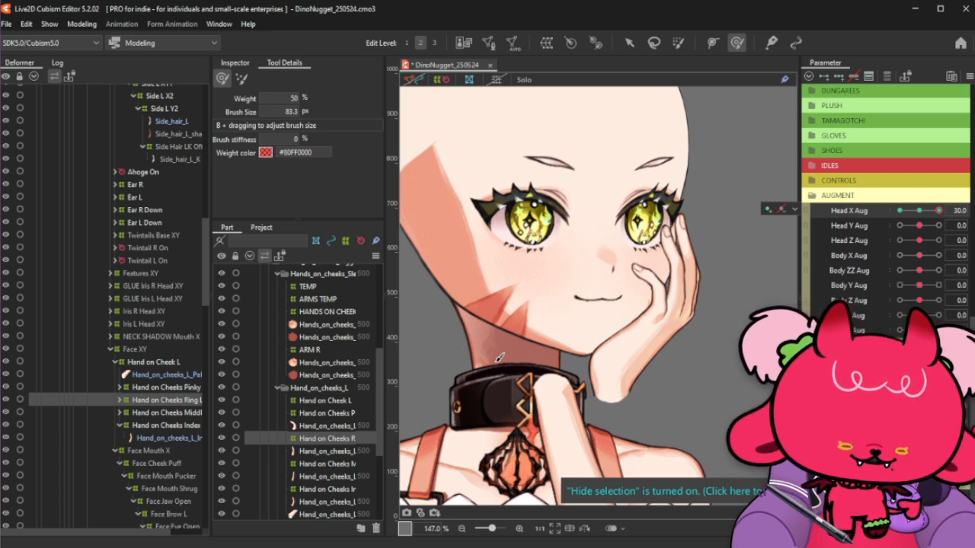
Reshape the Hand on Cheeks Pinky deformer at Head X Aug 30 with a 169.0 px deform brush and check the result
{"action": "left_click", "coordinate": [163, 387]}
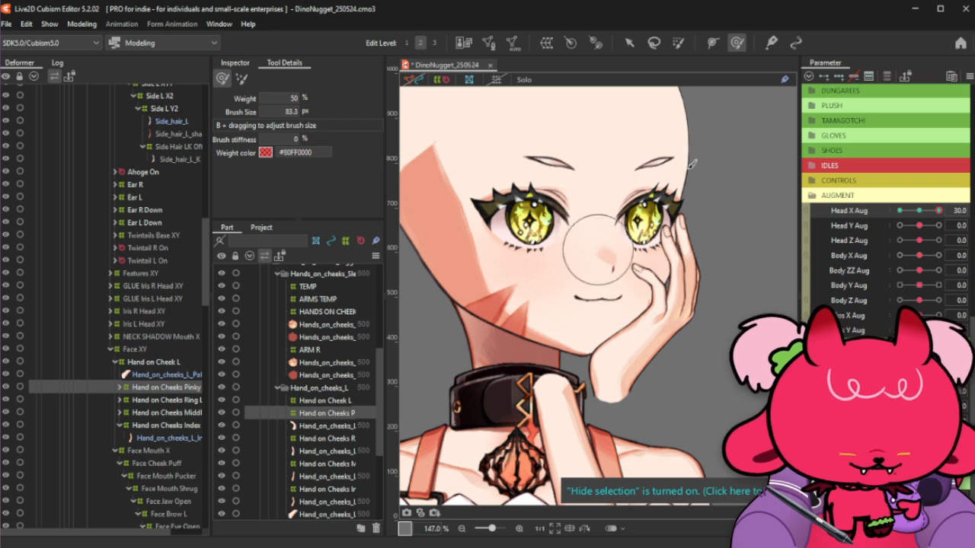
{"action": "left_click_drag", "start_coordinate": [670, 196], "coordinate": [646, 244]}
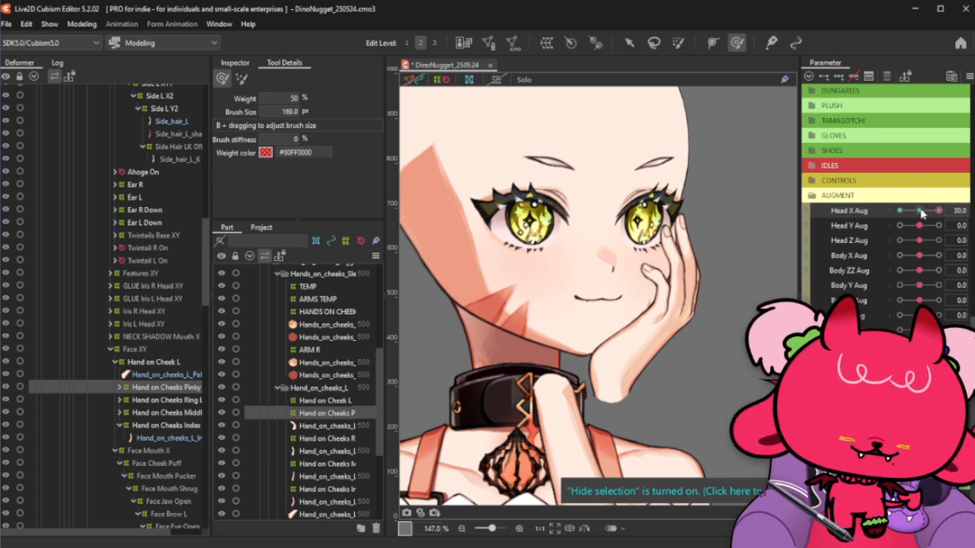
{"action": "left_click_drag", "start_coordinate": [925, 212], "coordinate": [946, 209]}
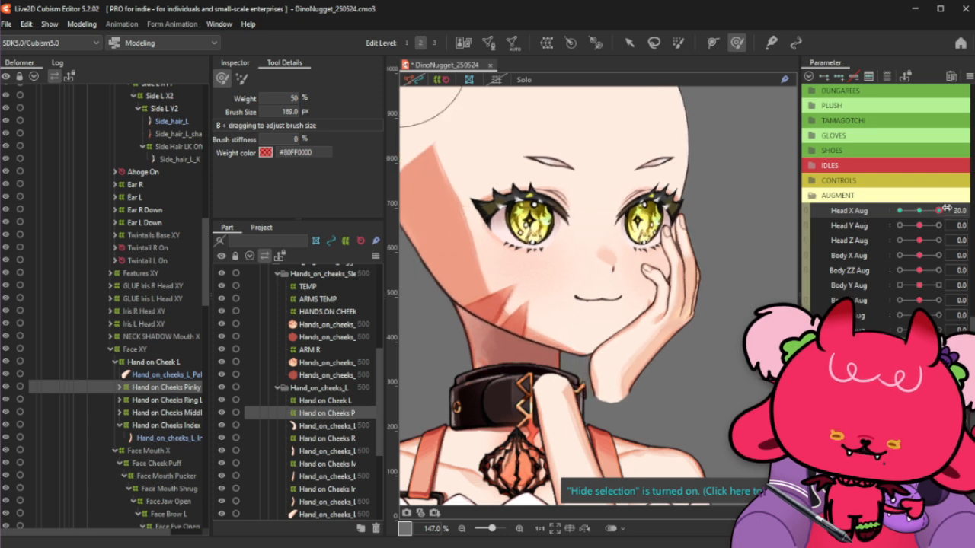
Brush-select the lower part of Hand on Cheeks Pinky at Head X Aug 0 with a 174.5 px brush, and set Head X Aug to 30
{"action": "mouse_move", "coordinate": [919, 215]}
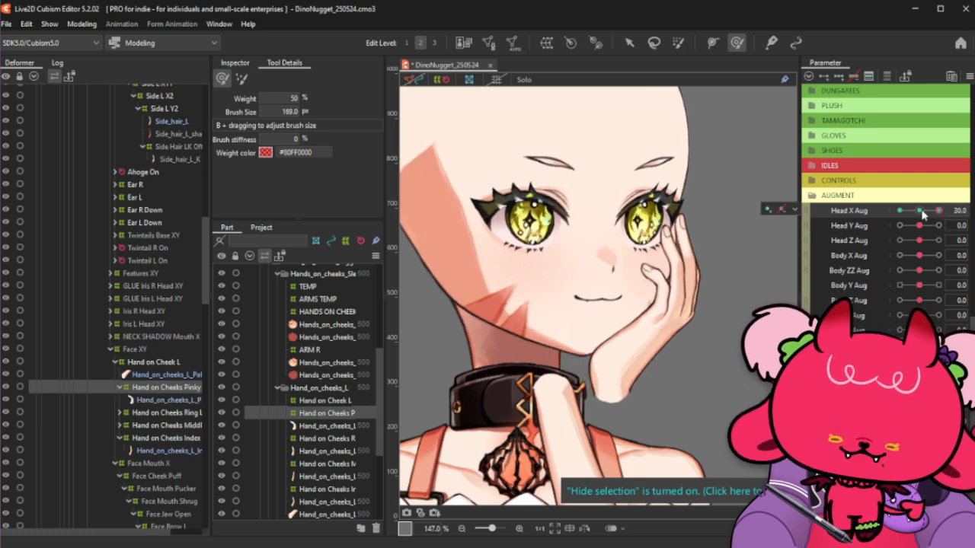
{"action": "left_click", "coordinate": [921, 211]}
{"action": "left_click", "coordinate": [678, 43]}
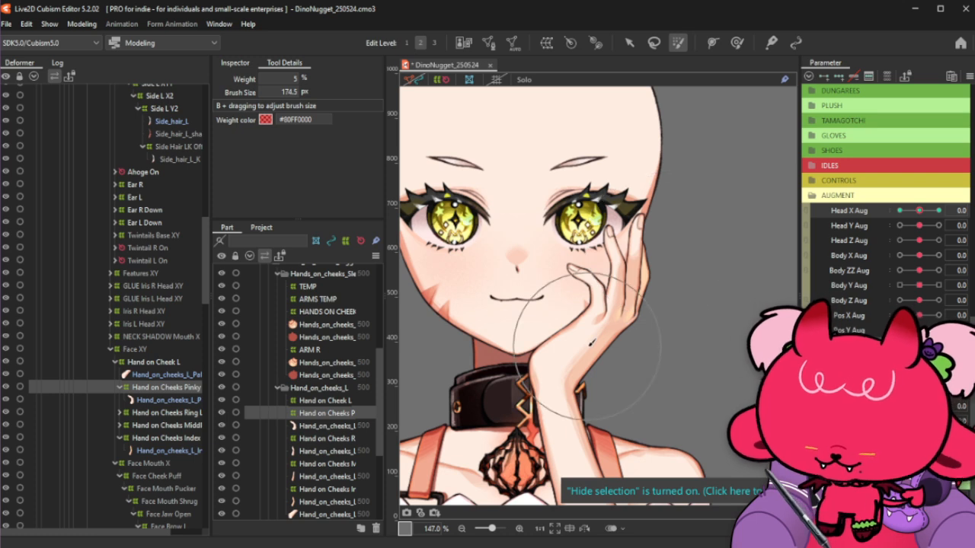
{"action": "key", "text": "ctrl+h"}
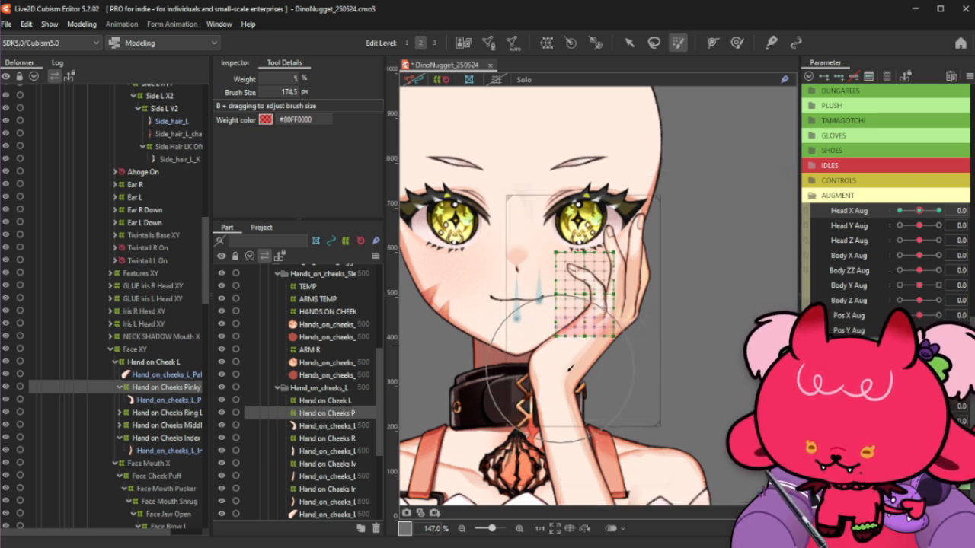
{"action": "mouse_move", "coordinate": [569, 368]}
{"action": "left_mouse_down"}
{"action": "mouse_move", "coordinate": [542, 352]}
{"action": "mouse_move", "coordinate": [601, 350]}
{"action": "left_mouse_up"}
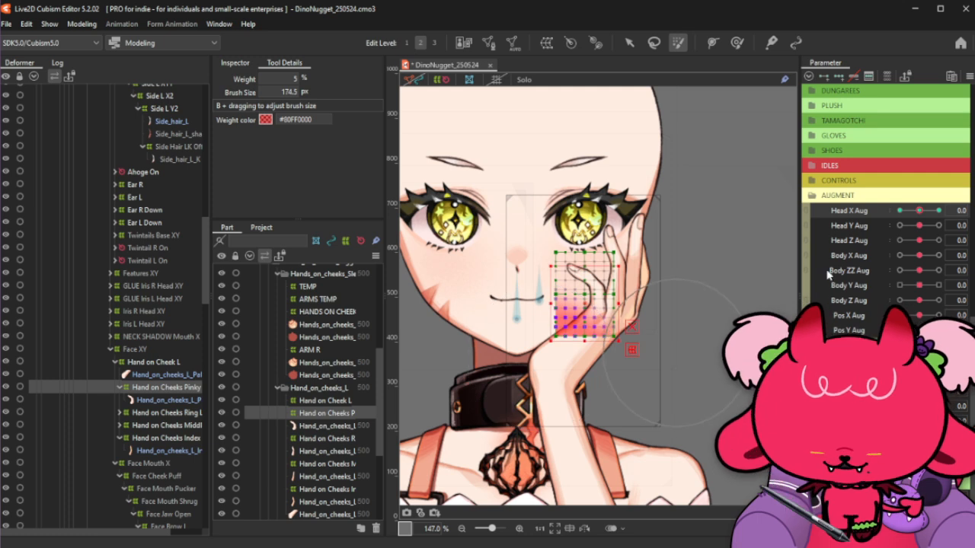
{"action": "left_click_drag", "start_coordinate": [919, 211], "coordinate": [965, 225]}
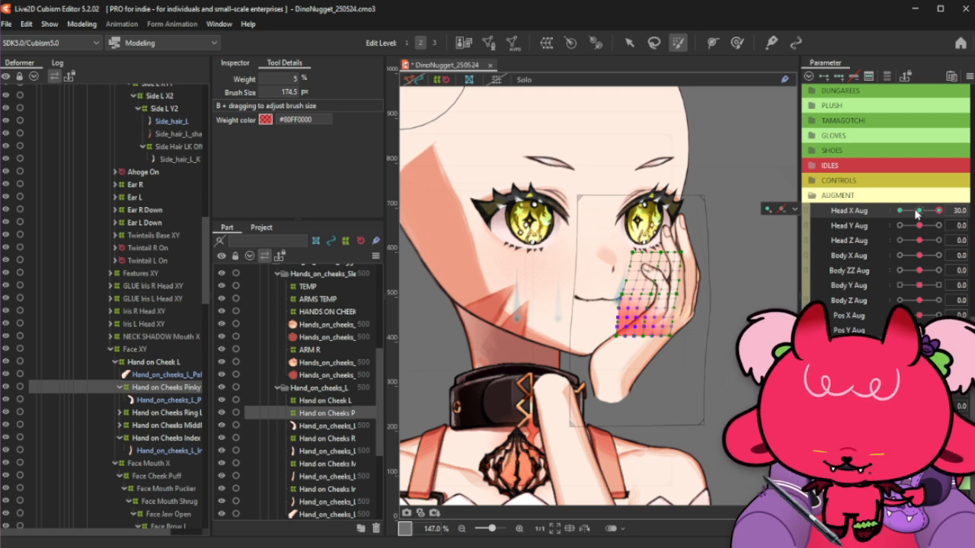
Hide the selection overlay and scrub Head X Aug between 0 and 30 to examine how the pinky follows the head turn
{"action": "key", "text": "ctrl+h"}
{"action": "left_click_drag", "start_coordinate": [917, 215], "coordinate": [944, 215]}
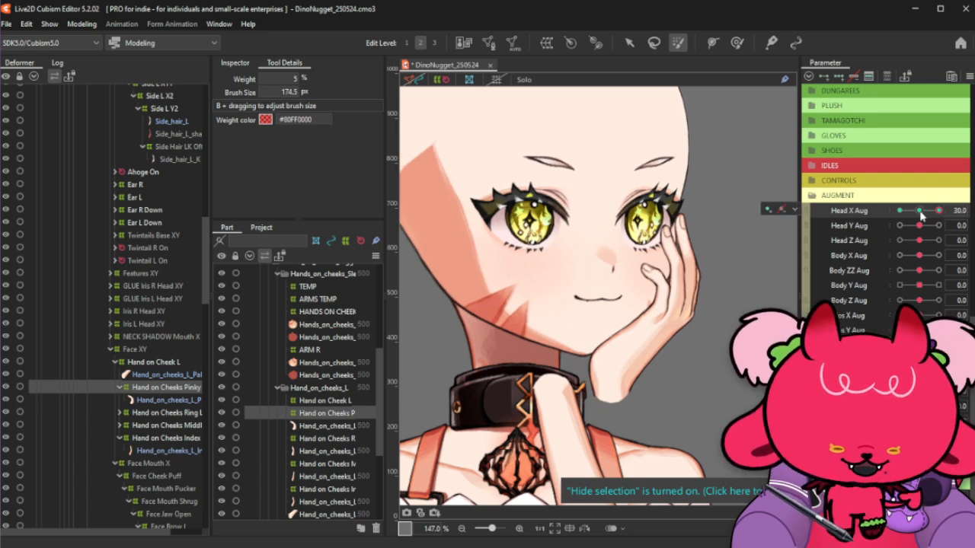
{"action": "left_click", "coordinate": [920, 211]}
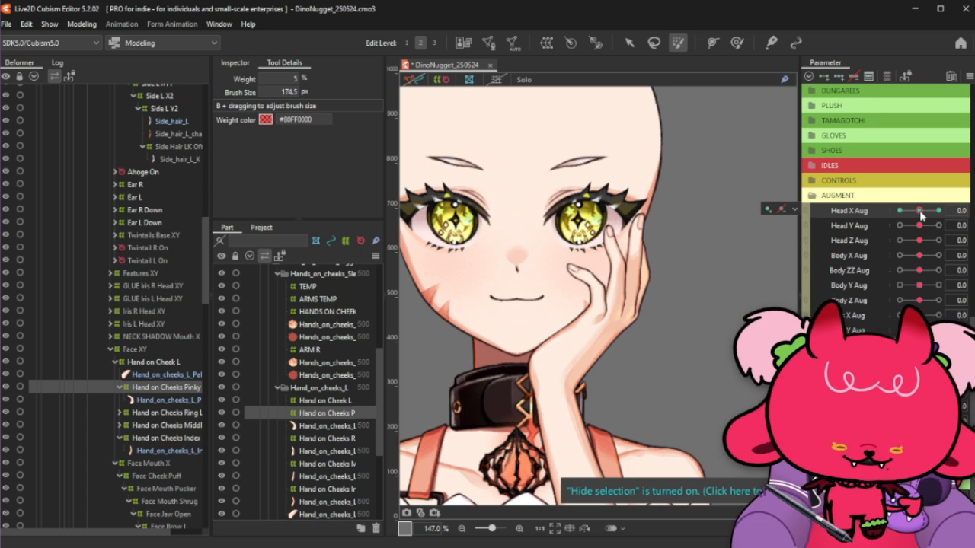
{"action": "left_click_drag", "start_coordinate": [920, 215], "coordinate": [938, 213]}
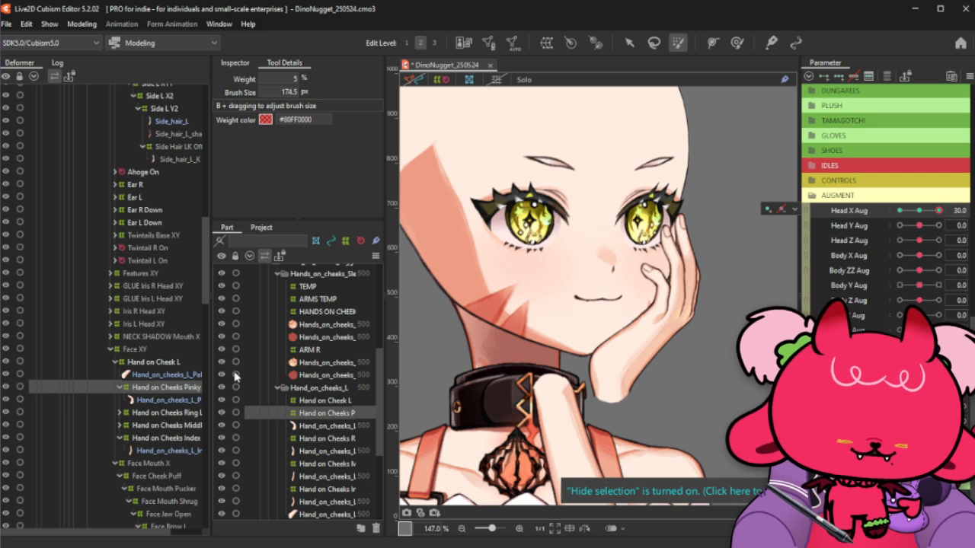
{"action": "left_click", "coordinate": [120, 388]}
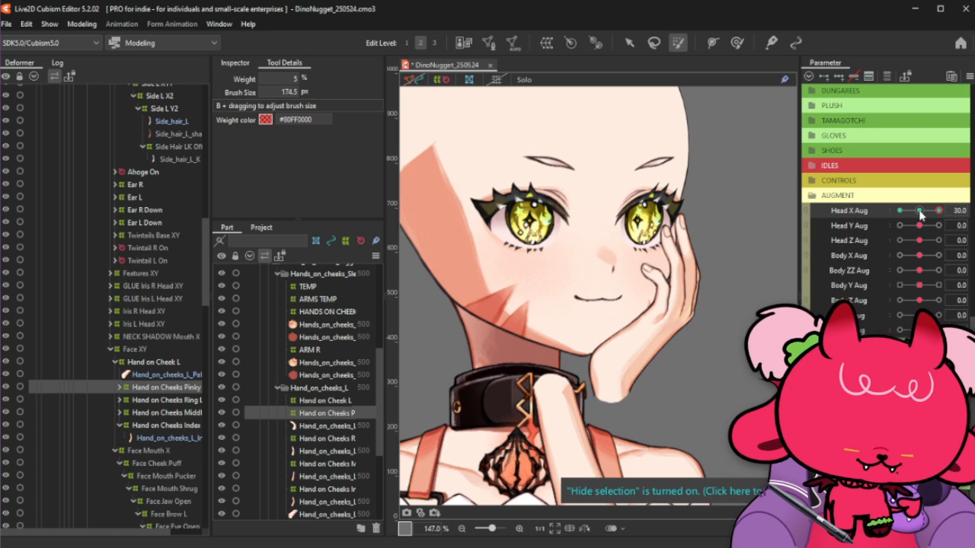
{"action": "left_click_drag", "start_coordinate": [920, 213], "coordinate": [951, 211]}
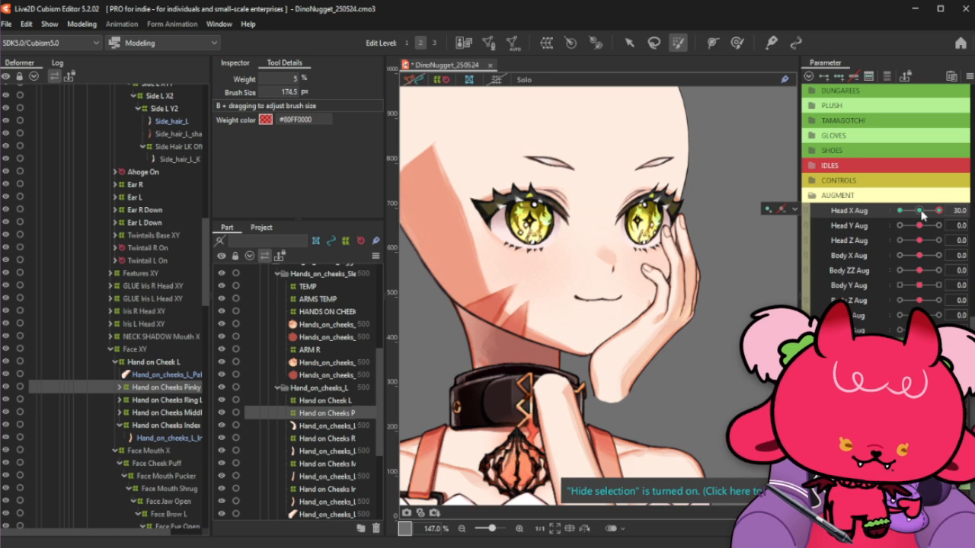
{"action": "mouse_move", "coordinate": [920, 214]}
{"action": "left_mouse_down"}
{"action": "mouse_move", "coordinate": [910, 213]}
{"action": "mouse_move", "coordinate": [930, 213]}
{"action": "mouse_move", "coordinate": [909, 214]}
{"action": "mouse_move", "coordinate": [936, 219]}
{"action": "mouse_move", "coordinate": [919, 216]}
{"action": "left_mouse_up"}
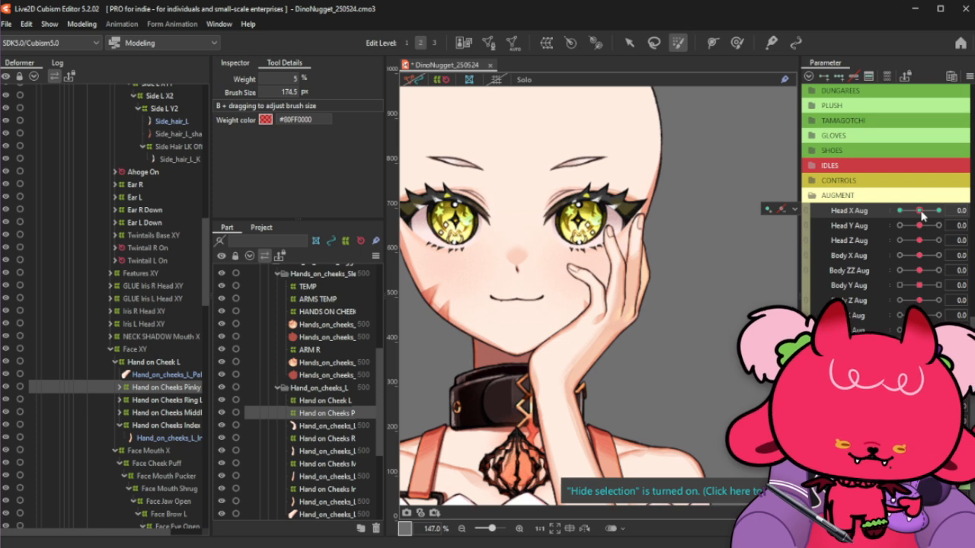
{"action": "left_click_drag", "start_coordinate": [922, 216], "coordinate": [929, 219]}
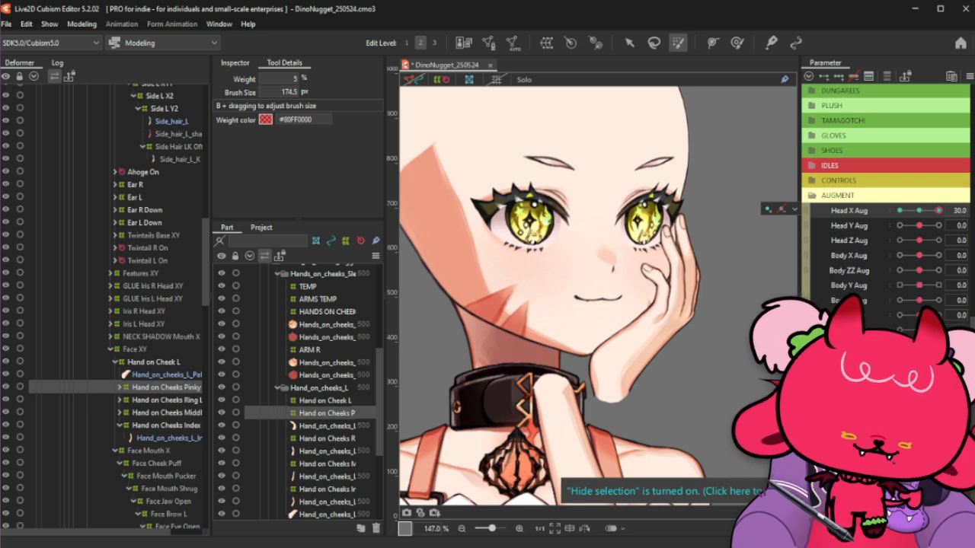
{"action": "left_click_drag", "start_coordinate": [921, 216], "coordinate": [948, 210]}
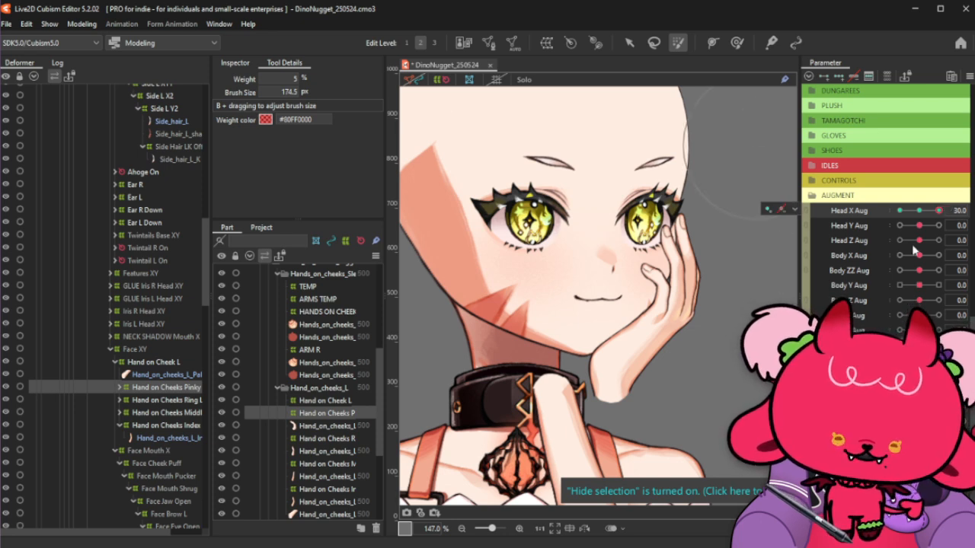
{"action": "left_click", "coordinate": [921, 213]}
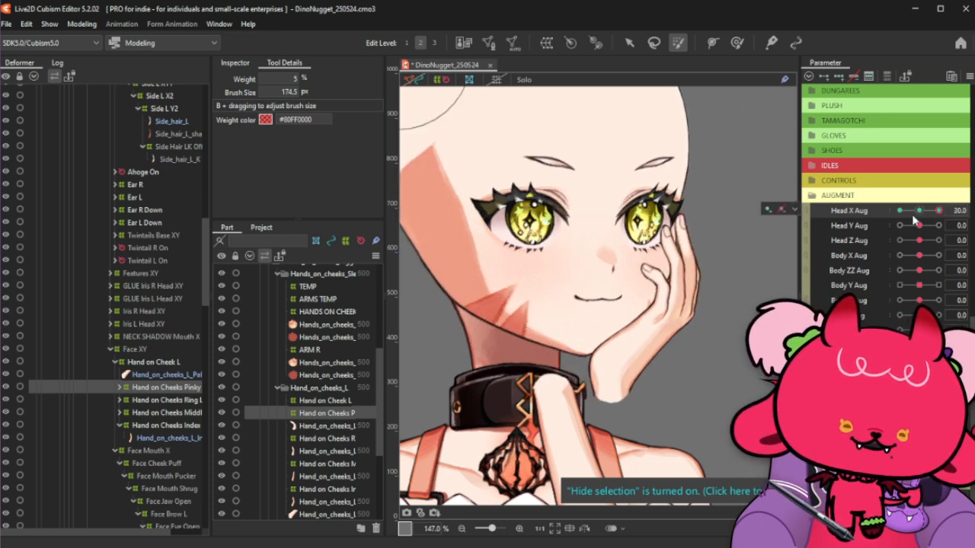
{"action": "left_click", "coordinate": [919, 216]}
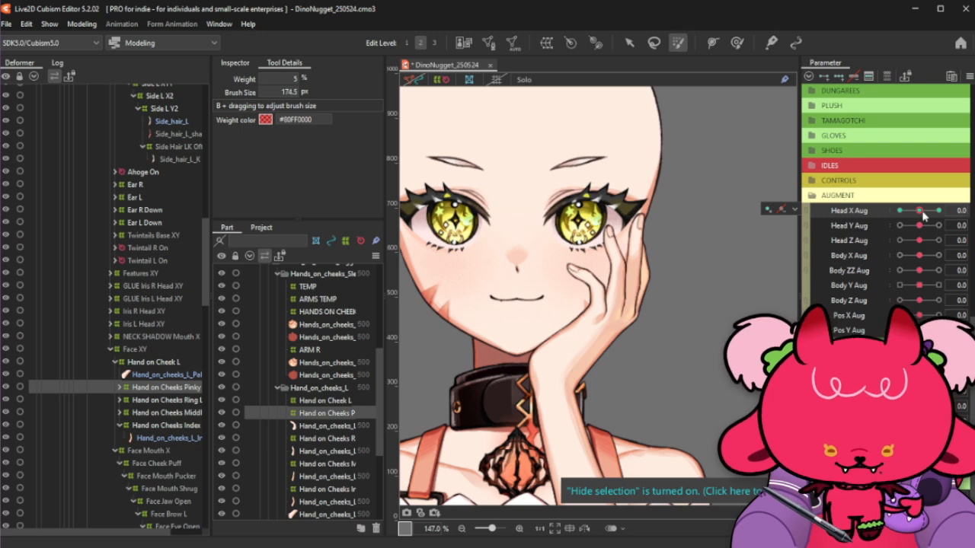
Touch up Hand on Cheeks Pinky at Head X Aug 30 with a 72.4 px deform brush
{"action": "left_click_drag", "start_coordinate": [920, 211], "coordinate": [939, 211]}
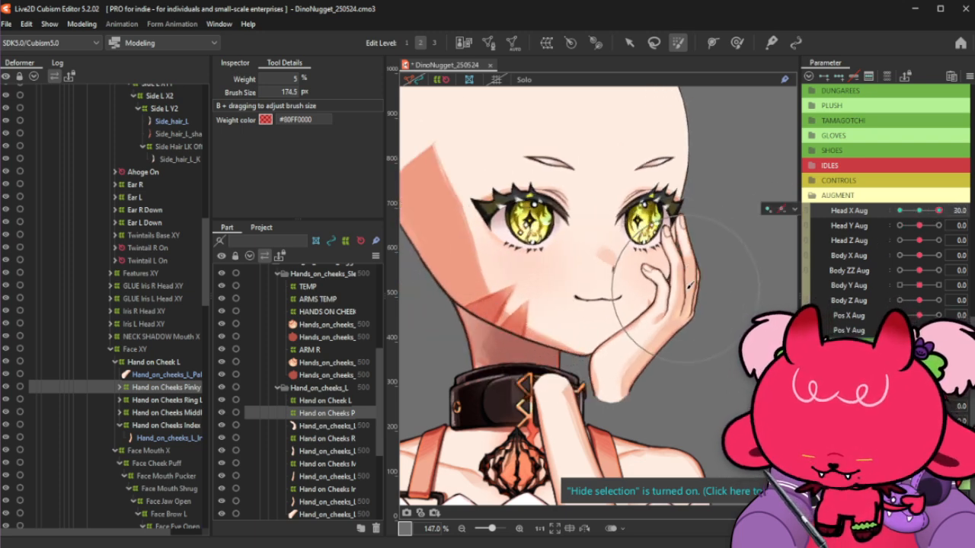
{"action": "mouse_move", "coordinate": [694, 305]}
{"action": "left_mouse_down"}
{"action": "mouse_move", "coordinate": [669, 265]}
{"action": "mouse_move", "coordinate": [670, 280]}
{"action": "left_mouse_up"}
{"action": "left_click", "coordinate": [736, 42]}
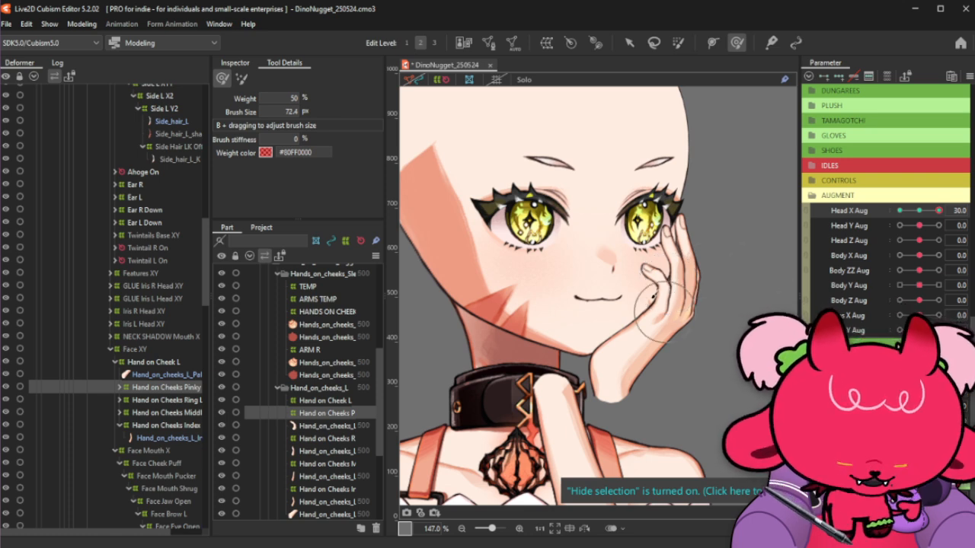
{"action": "mouse_move", "coordinate": [935, 211]}
{"action": "left_mouse_down"}
{"action": "mouse_move", "coordinate": [909, 211]}
{"action": "mouse_move", "coordinate": [938, 211]}
{"action": "left_mouse_up"}
At Head X Aug 0, create a parent warp deformer named "Hand On Cheek Palm" for the left palm art mesh
{"action": "left_click", "coordinate": [158, 375]}
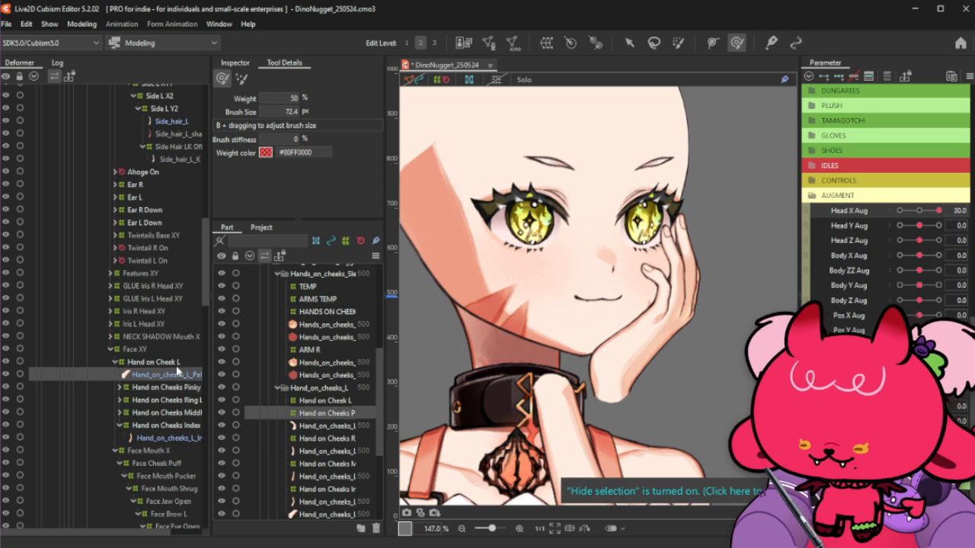
{"action": "left_click_drag", "start_coordinate": [902, 212], "coordinate": [919, 211]}
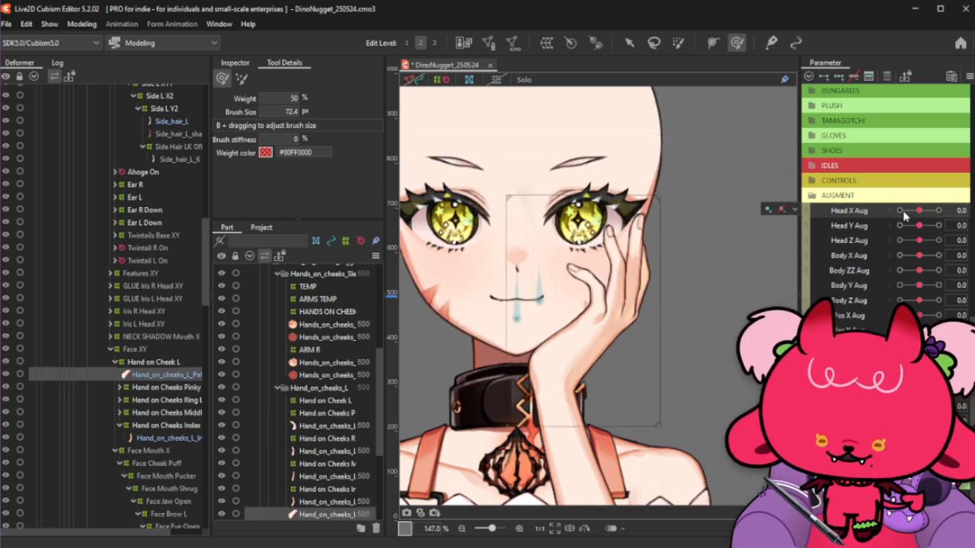
{"action": "left_click", "coordinate": [412, 81]}
{"action": "left_click", "coordinate": [547, 44]}
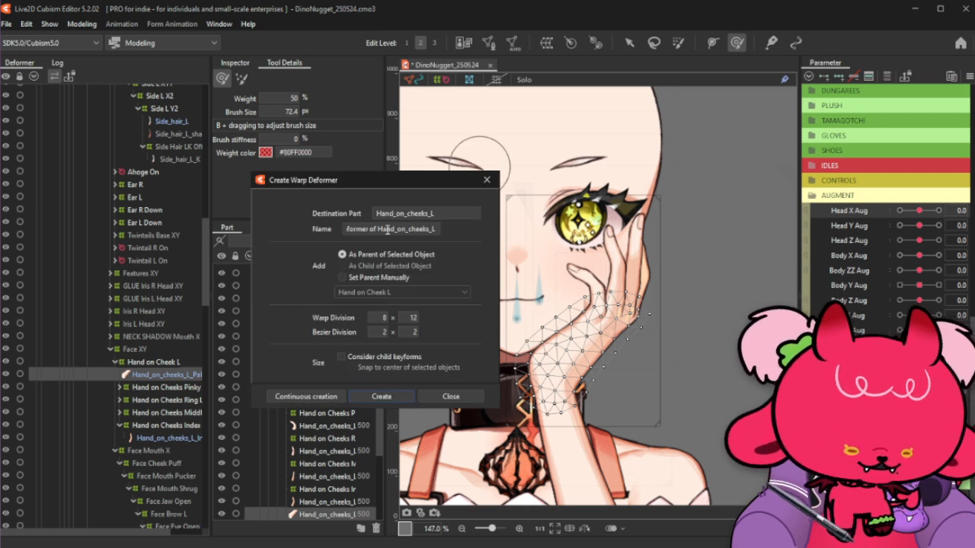
{"action": "triple_click", "coordinate": [387, 229]}
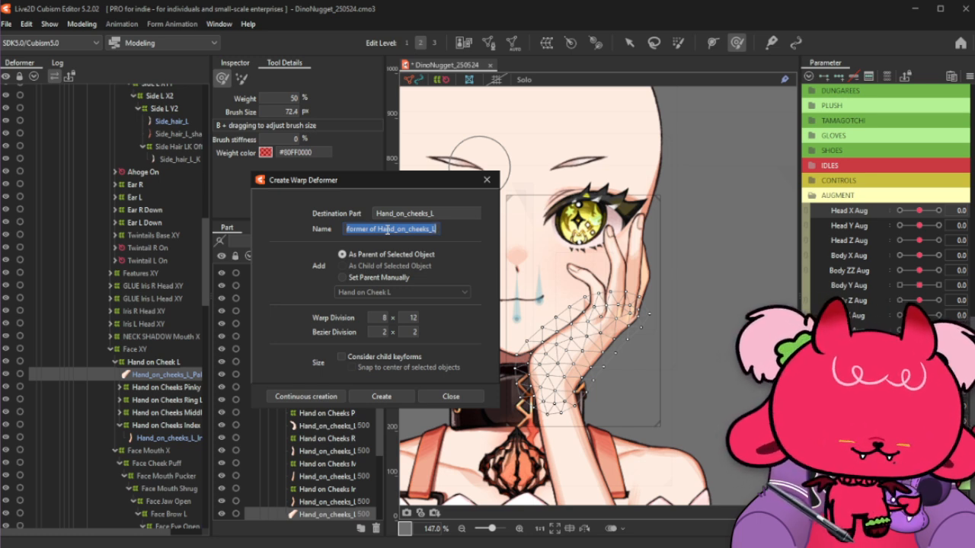
{"action": "key", "text": "BackSpace"}
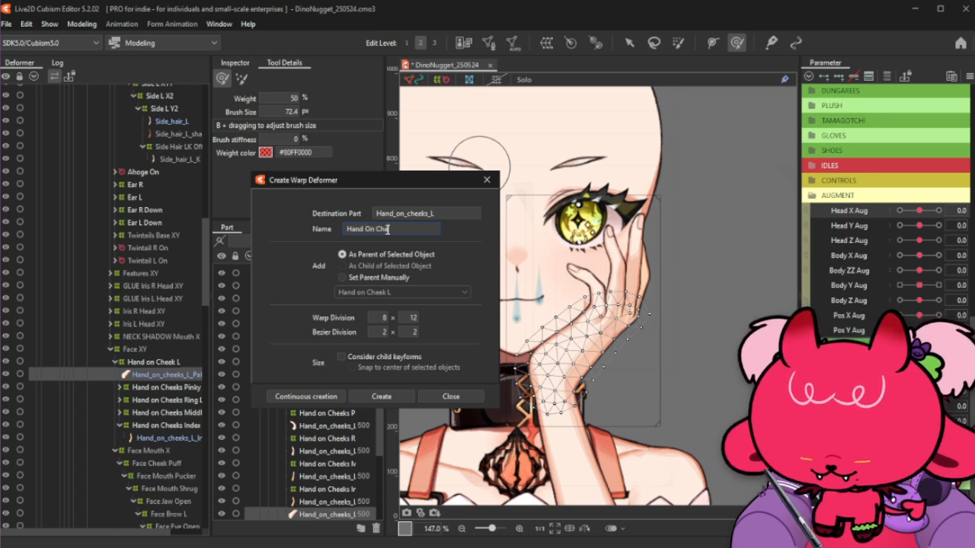
{"action": "type", "text": "ek Palm"}
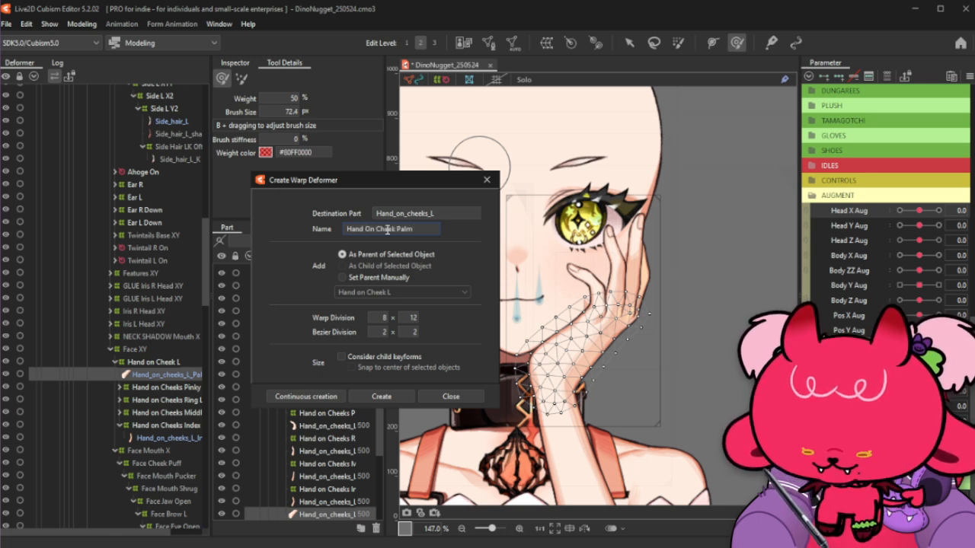
{"action": "left_click", "coordinate": [382, 396]}
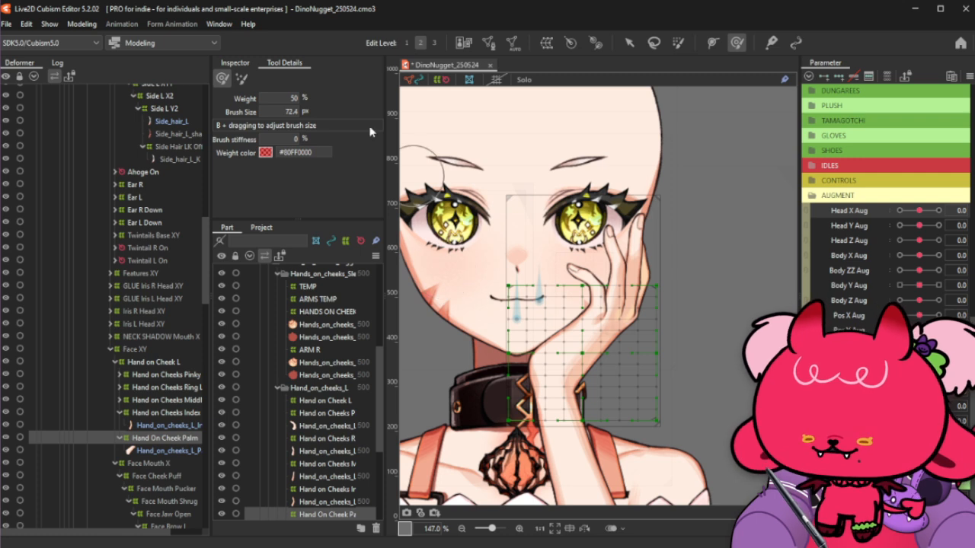
Narrow the Hand On Cheek Palm deformer slightly to fit inside its parent and set its Warp Division to 10 × 10
{"action": "left_click", "coordinate": [629, 43]}
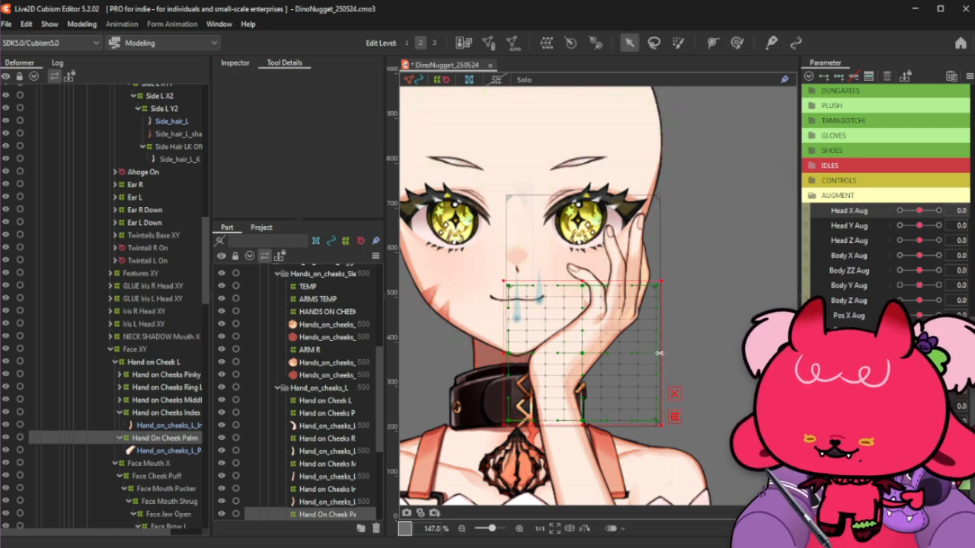
{"action": "left_click", "coordinate": [658, 352]}
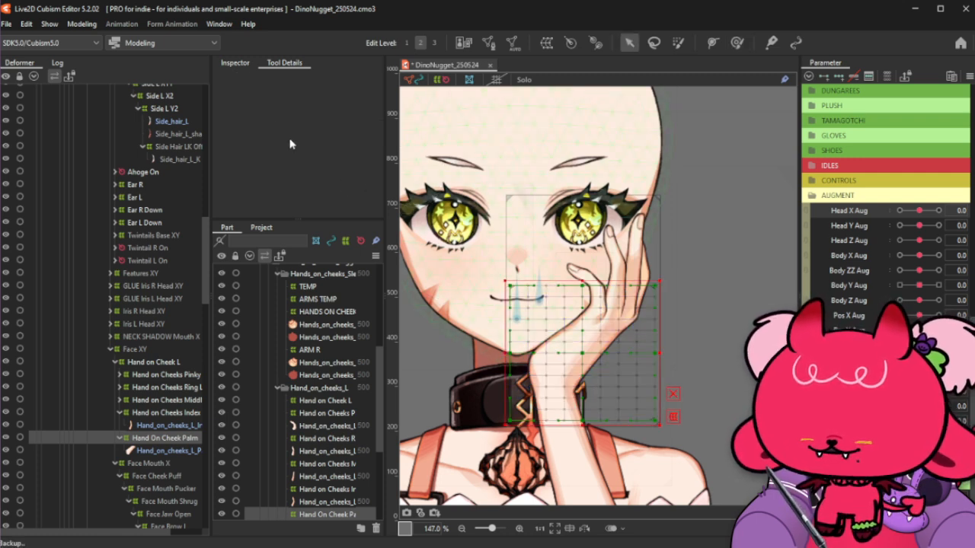
{"action": "left_click", "coordinate": [234, 63]}
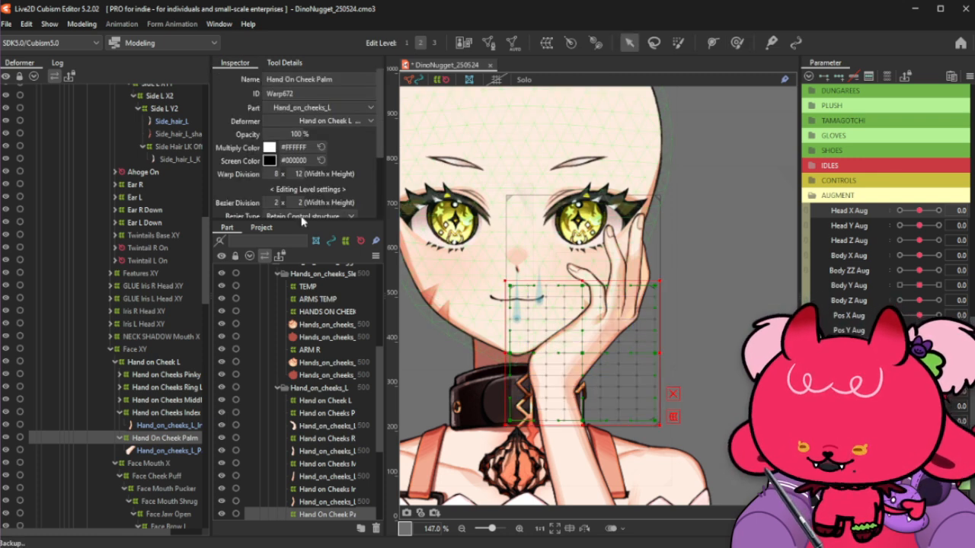
{"action": "left_click", "coordinate": [274, 174]}
{"action": "type", "text": "10"}
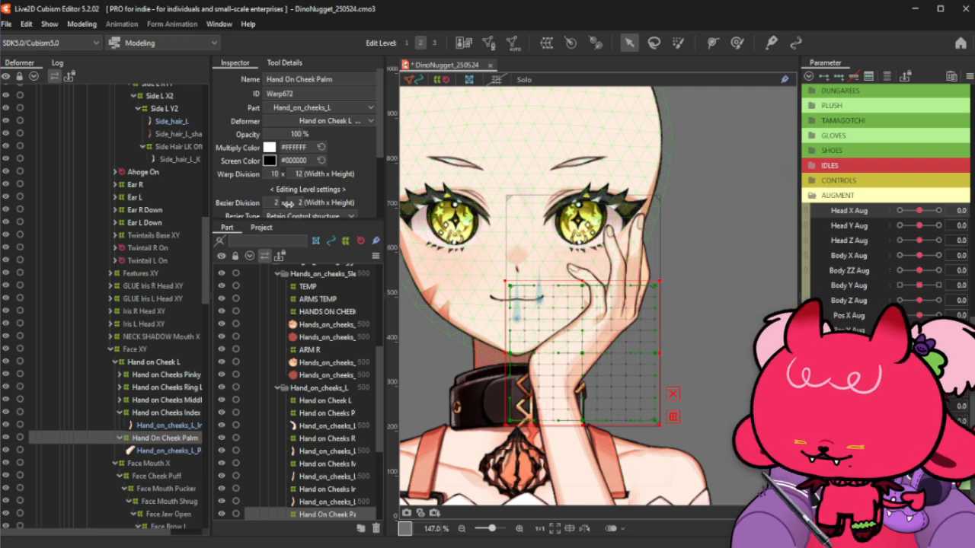
{"action": "left_click", "coordinate": [298, 174]}
{"action": "type", "text": "10"}
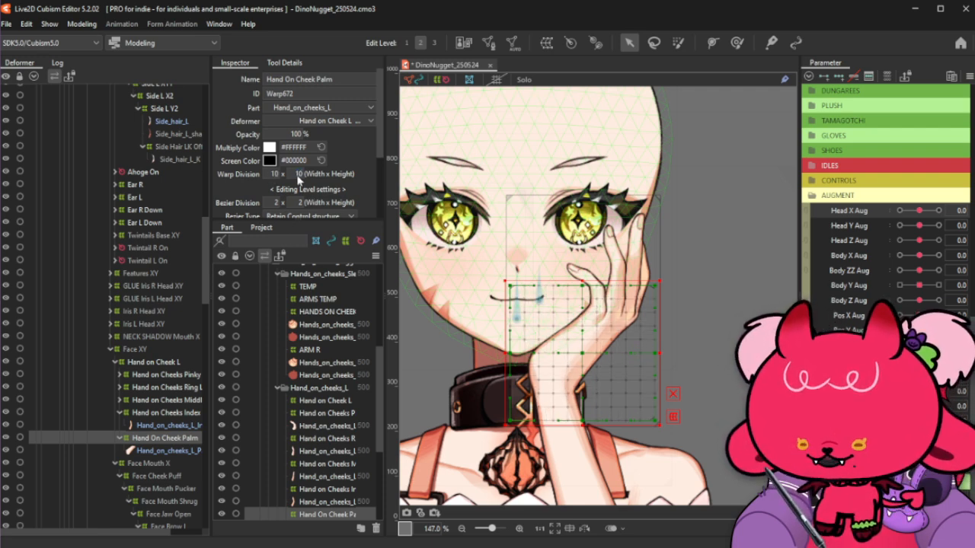
Give the Hand On Cheek Palm deformer three keys on Head X Aug and ready the deform brush at Head X Aug 30
{"action": "key", "text": "Return"}
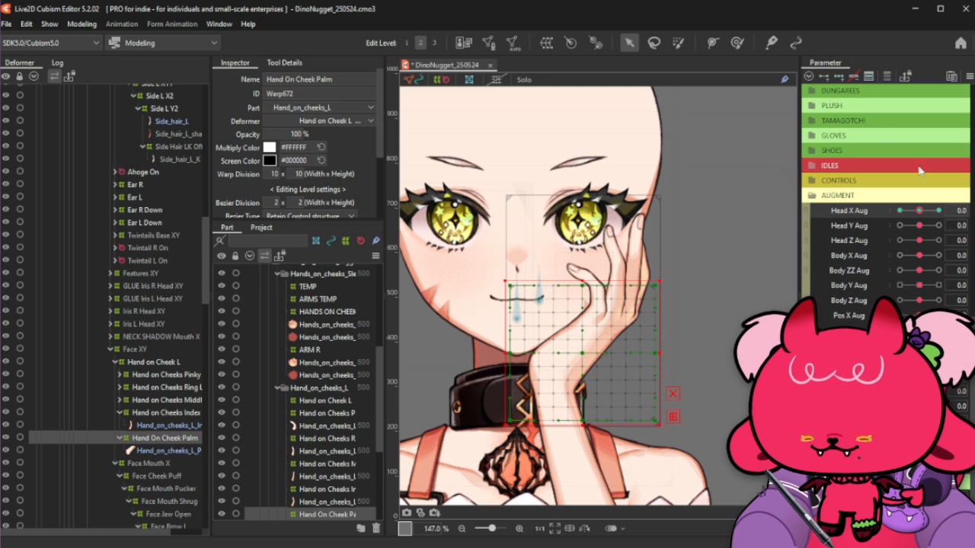
{"action": "left_click_drag", "start_coordinate": [919, 210], "coordinate": [938, 211]}
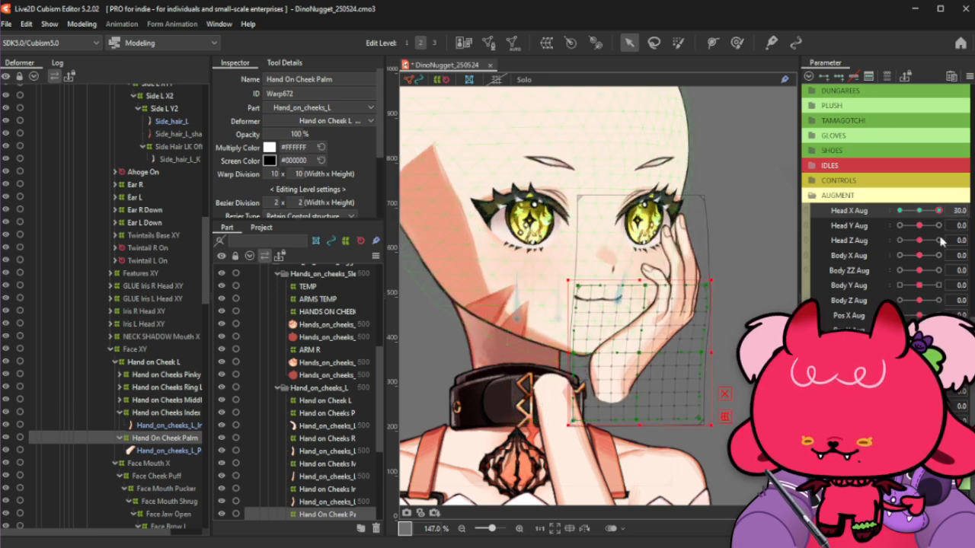
{"action": "left_click", "coordinate": [736, 44]}
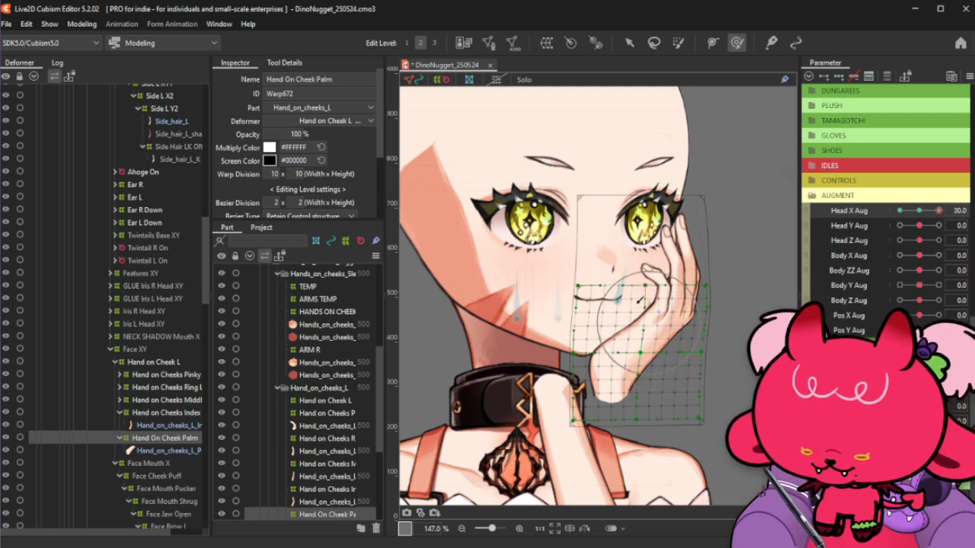
{"action": "scroll", "coordinate": [714, 305], "scroll_direction": "up", "scroll_amount": 2}
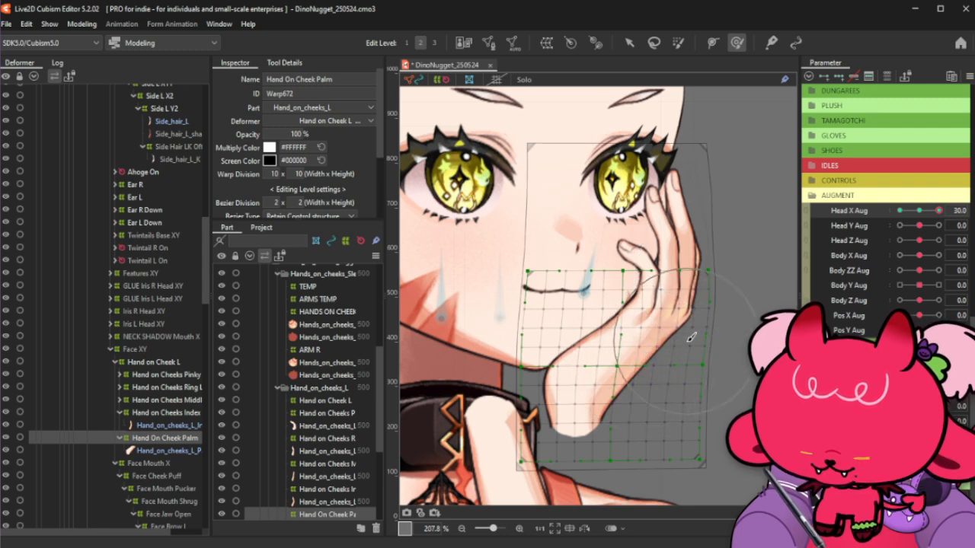
Hide the selection overlay and scrub Head X Aug between 0 and 30 to examine how the palm follows the head turn
{"action": "key", "text": "ctrl+h"}
{"action": "left_click_drag", "start_coordinate": [919, 213], "coordinate": [941, 209]}
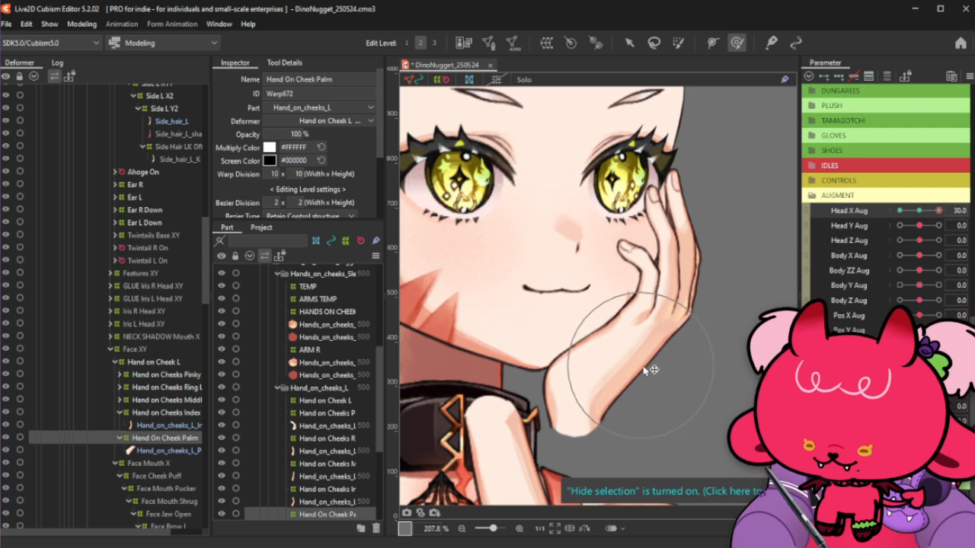
{"action": "left_click", "coordinate": [899, 210]}
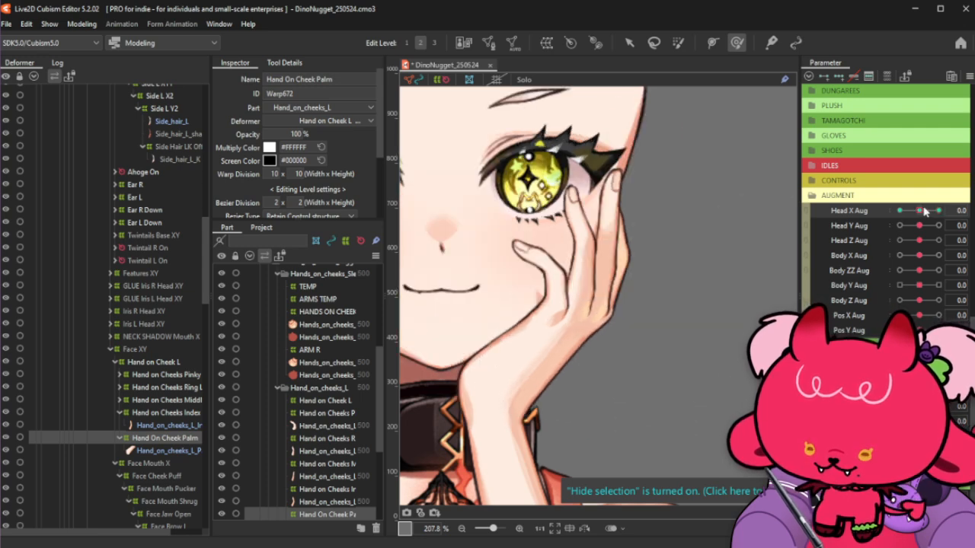
{"action": "left_click_drag", "start_coordinate": [899, 211], "coordinate": [939, 211]}
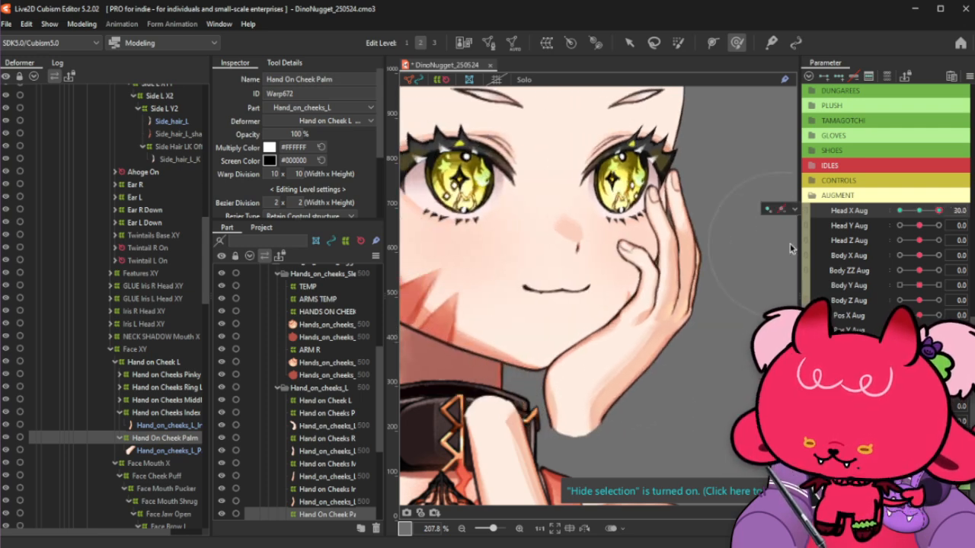
{"action": "scroll", "coordinate": [710, 325], "scroll_direction": "down", "scroll_amount": 3}
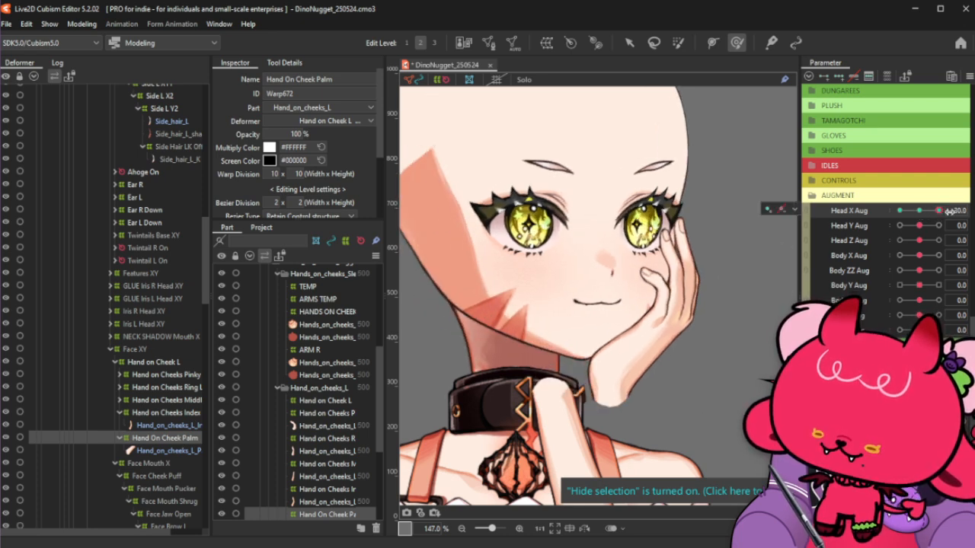
At Head X Aug 30, brush-select the lower outer grid points of Hand on Cheek L and stretch them slightly outward
{"action": "left_click", "coordinate": [172, 364]}
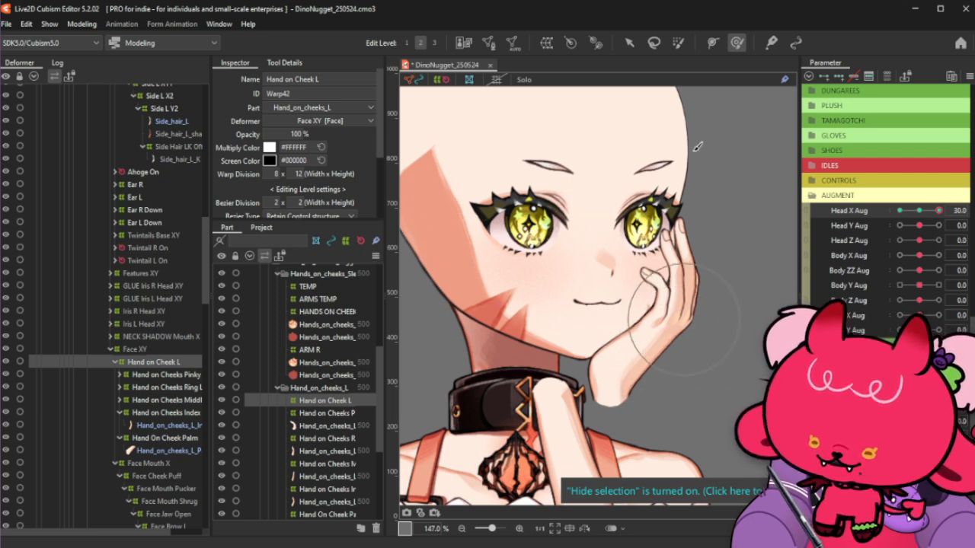
{"action": "key", "text": "b"}
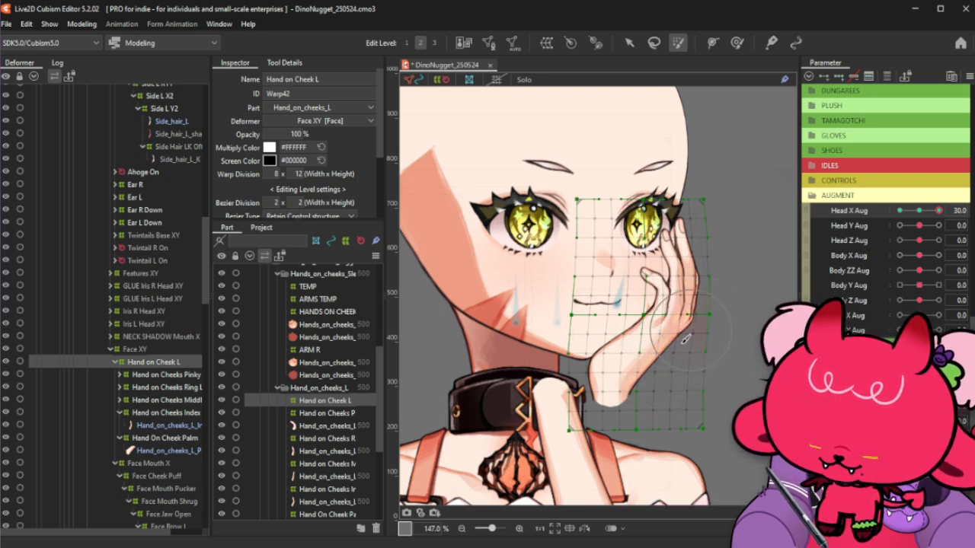
{"action": "mouse_move", "coordinate": [697, 315]}
{"action": "left_mouse_down"}
{"action": "mouse_move", "coordinate": [656, 381]}
{"action": "mouse_move", "coordinate": [677, 368]}
{"action": "mouse_move", "coordinate": [710, 315]}
{"action": "left_mouse_up"}
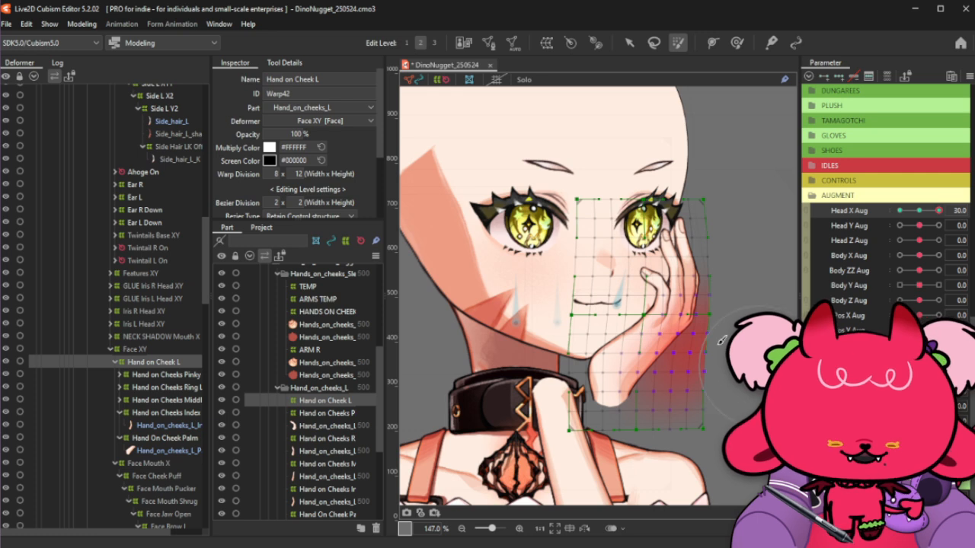
{"action": "left_click", "coordinate": [631, 44]}
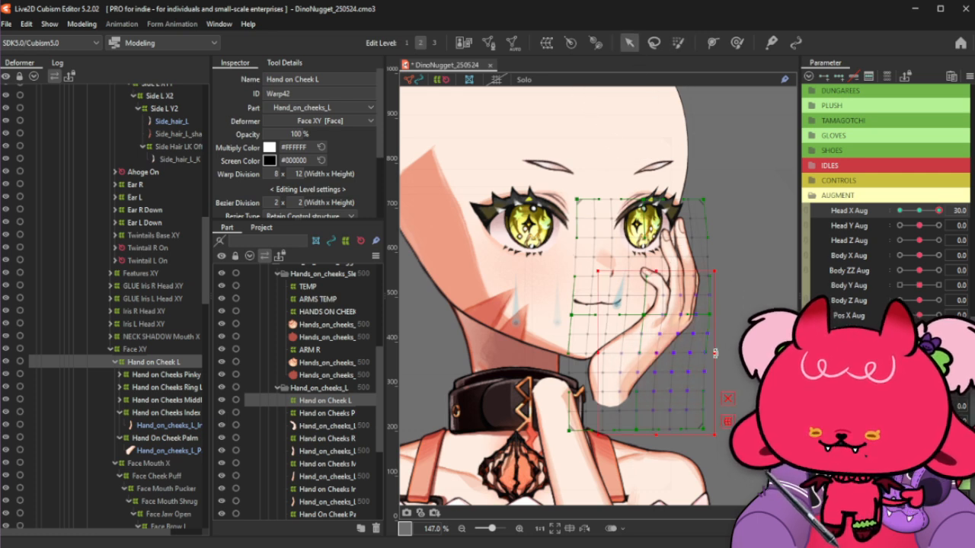
{"action": "left_click_drag", "start_coordinate": [715, 353], "coordinate": [723, 352]}
{"action": "left_click", "coordinate": [736, 43]}
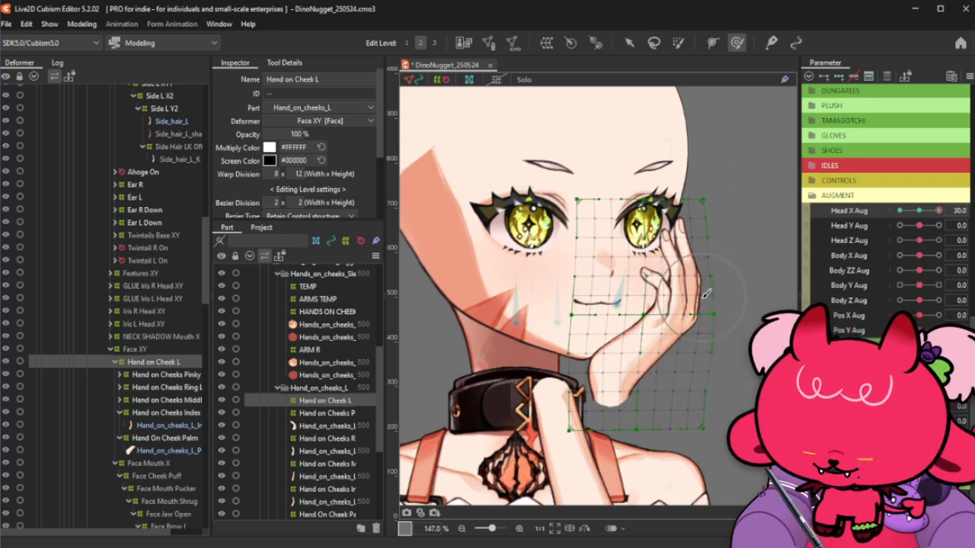
With the overlay hidden, touch up the hand's outer edge on Hand on Cheek L at Head X Aug 30 using the deform brush
{"action": "key", "text": "ctrl+h"}
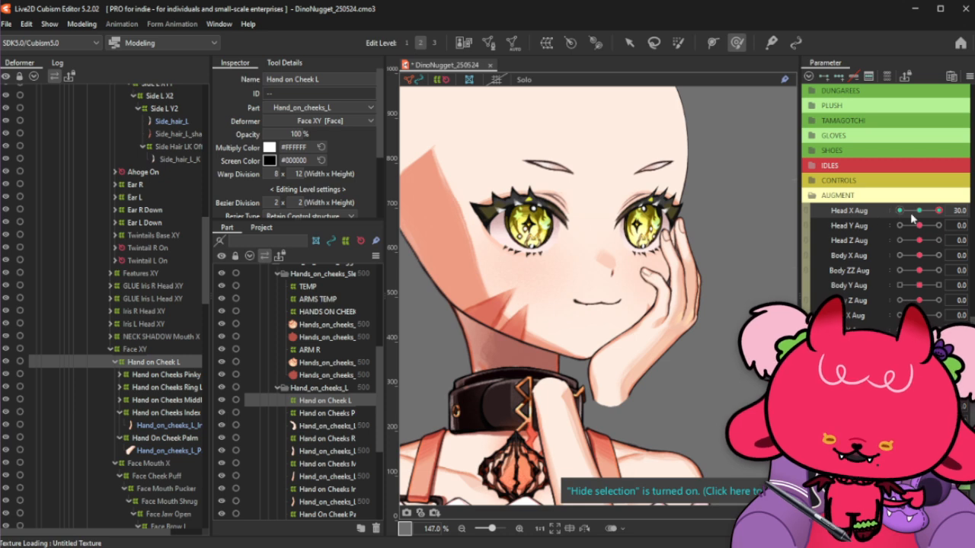
{"action": "left_click_drag", "start_coordinate": [938, 210], "coordinate": [941, 210]}
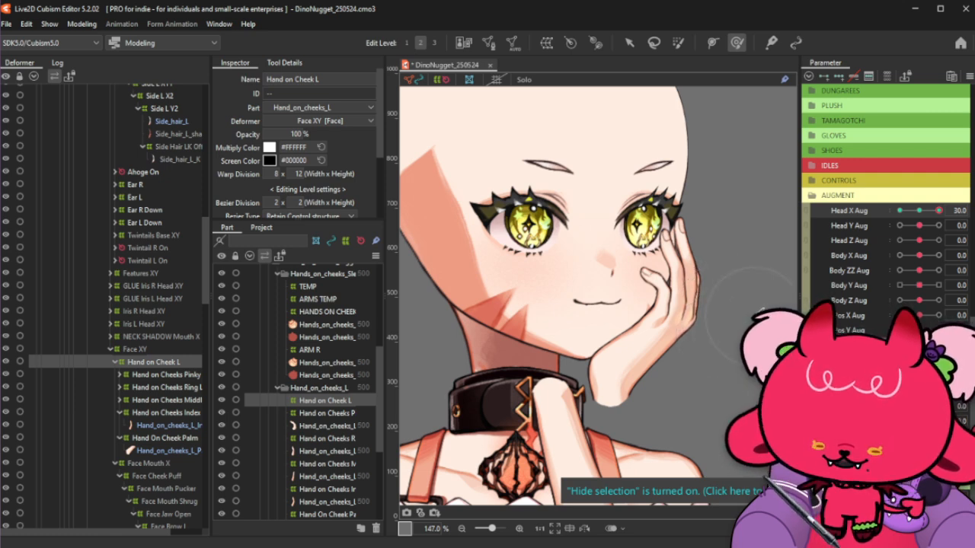
{"action": "left_click", "coordinate": [918, 211]}
{"action": "left_click_drag", "start_coordinate": [919, 211], "coordinate": [946, 212]}
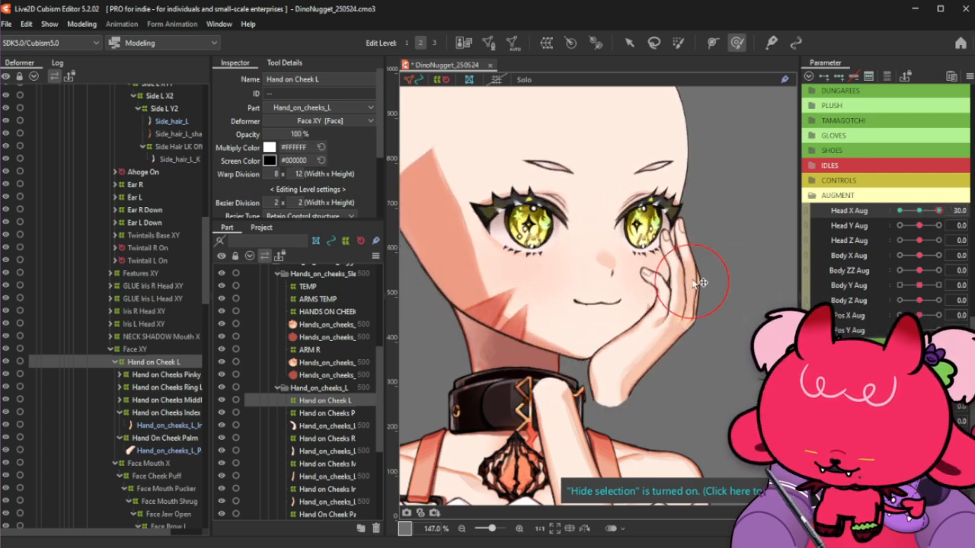
{"action": "left_click_drag", "start_coordinate": [697, 289], "coordinate": [699, 290]}
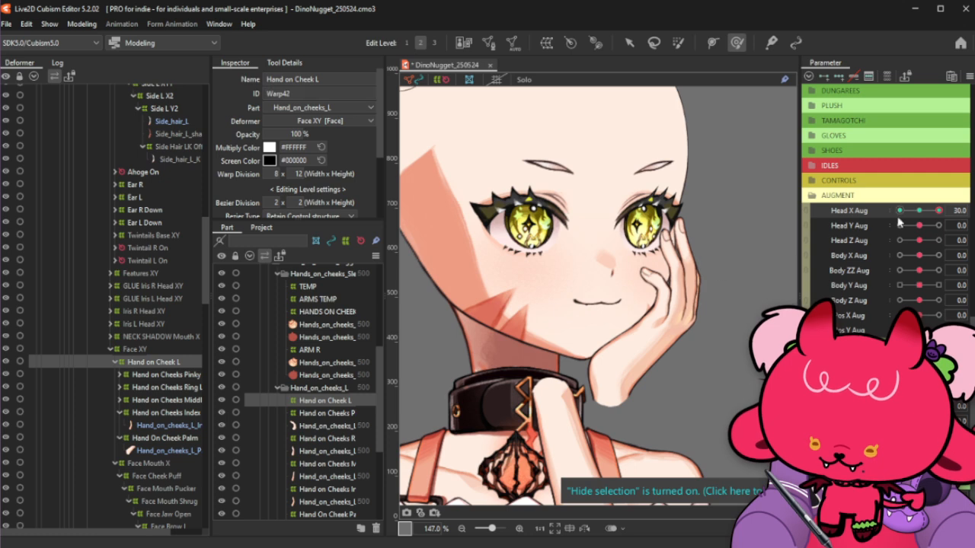
{"action": "left_click_drag", "start_coordinate": [921, 213], "coordinate": [949, 208]}
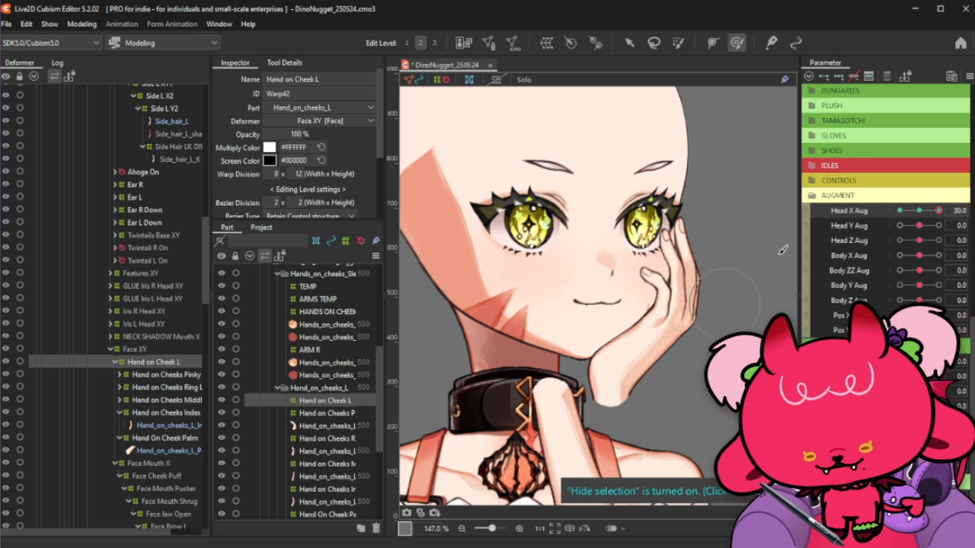
{"action": "left_click_drag", "start_coordinate": [938, 211], "coordinate": [941, 210]}
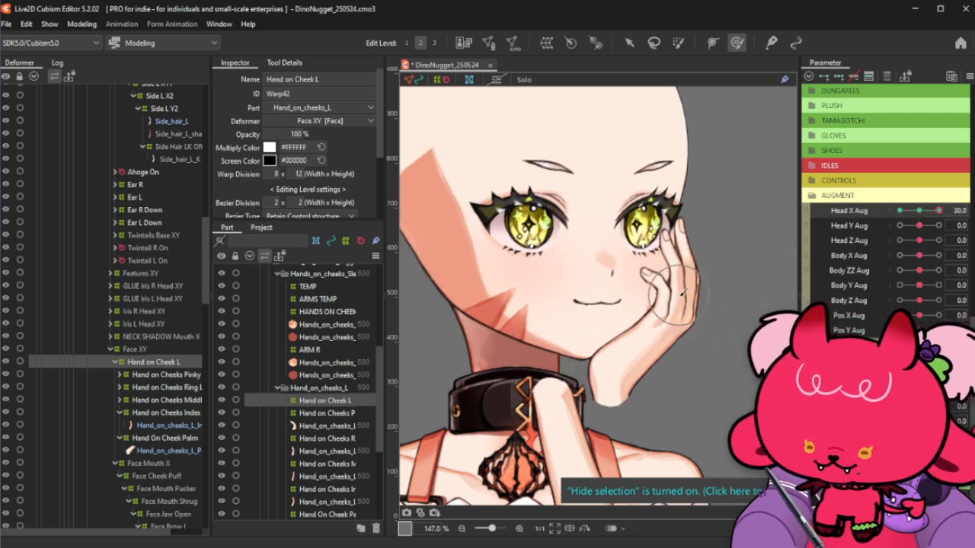
{"action": "right_click", "coordinate": [705, 304]}
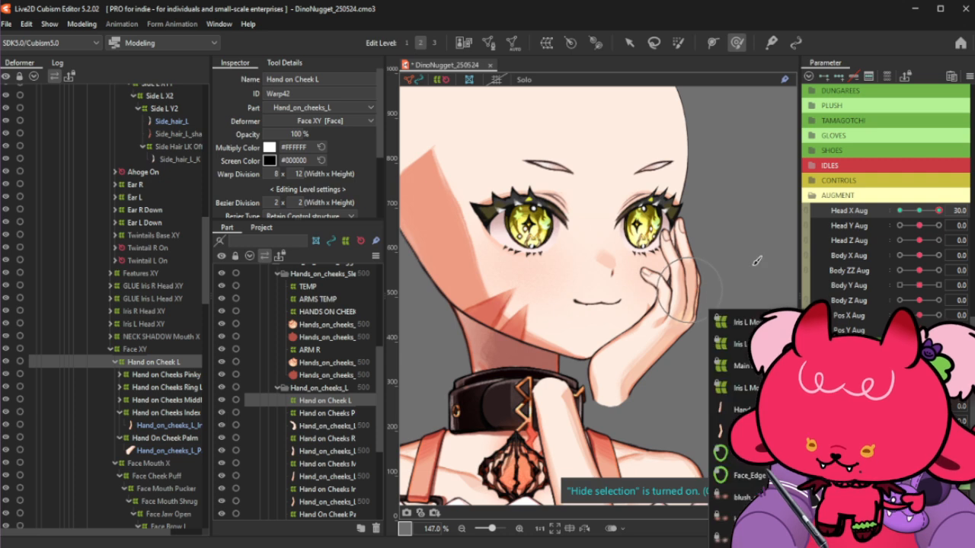
Scrub Head X Aug between about -20 and 30 to examine how the whole left hand follows the head turn
{"action": "left_click_drag", "start_coordinate": [908, 212], "coordinate": [945, 211]}
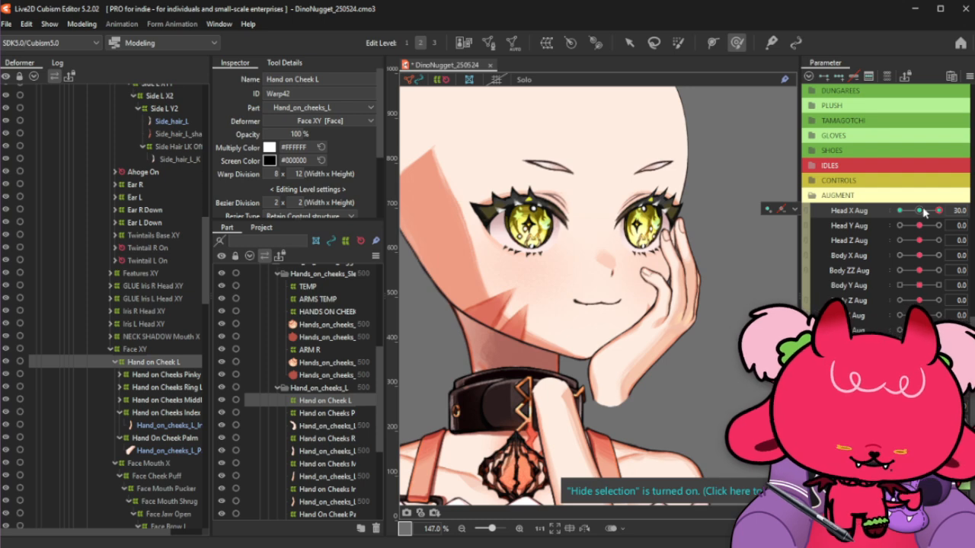
{"action": "left_click", "coordinate": [921, 212]}
{"action": "left_click_drag", "start_coordinate": [921, 213], "coordinate": [942, 210]}
{"action": "mouse_move", "coordinate": [950, 209]}
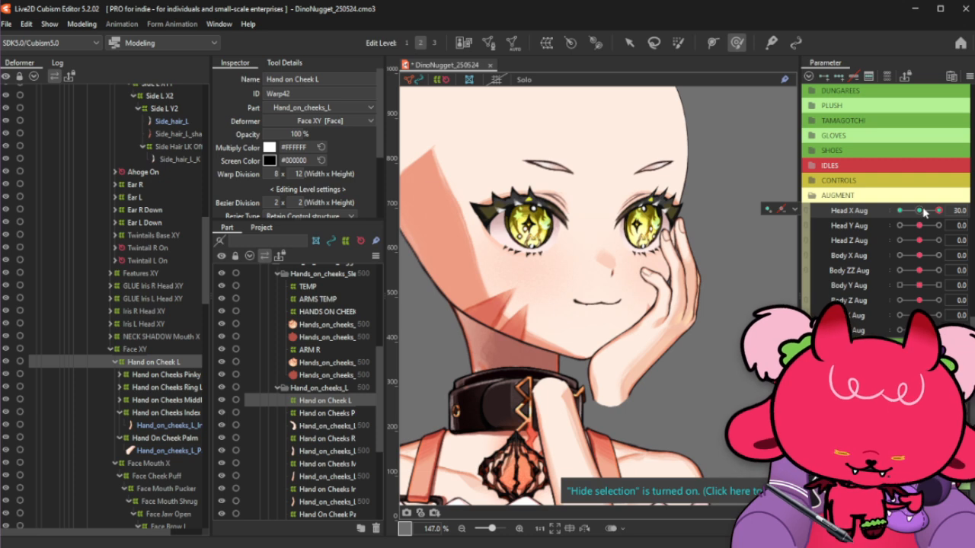
{"action": "left_click", "coordinate": [923, 212]}
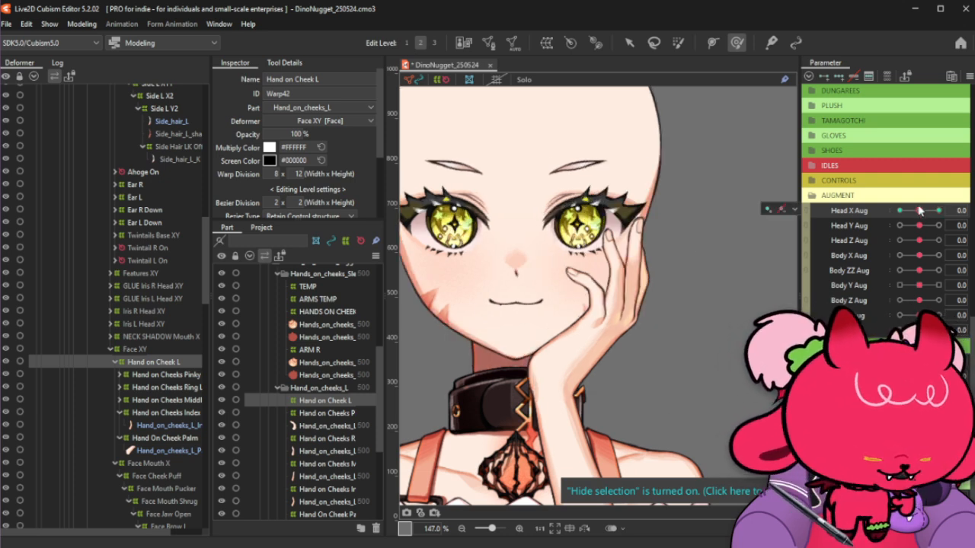
{"action": "left_click", "coordinate": [937, 211]}
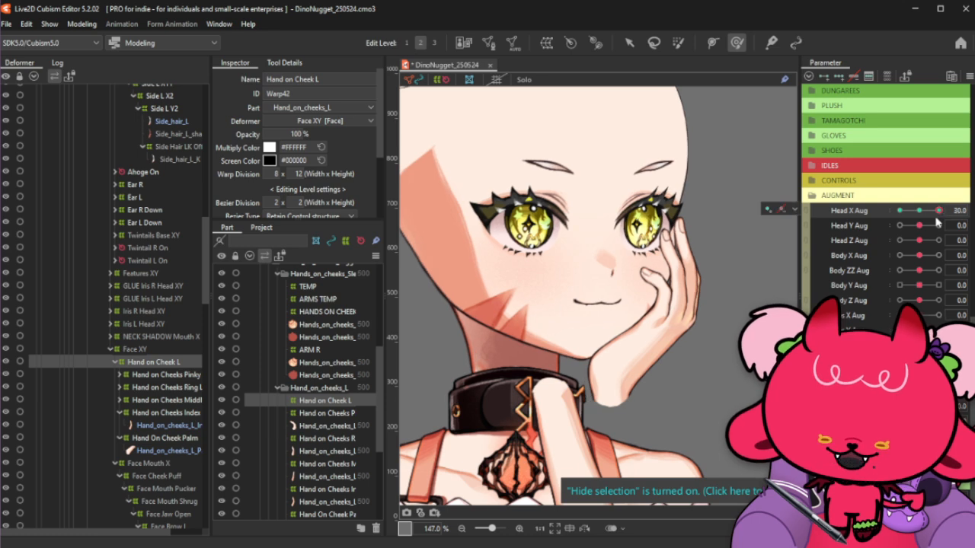
{"action": "mouse_move", "coordinate": [937, 213]}
{"action": "left_mouse_down"}
{"action": "mouse_move", "coordinate": [921, 212]}
{"action": "mouse_move", "coordinate": [950, 205]}
{"action": "left_mouse_up"}
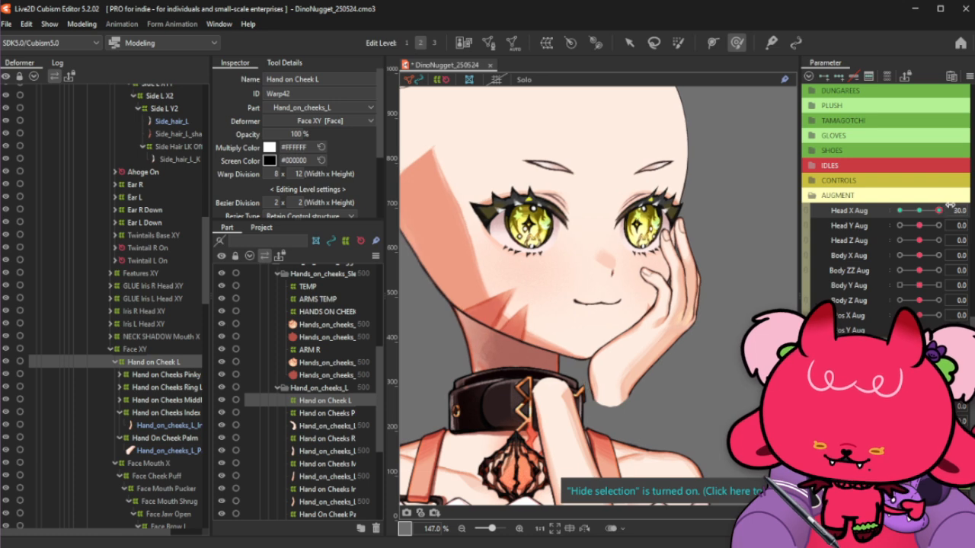
{"action": "mouse_move", "coordinate": [940, 215]}
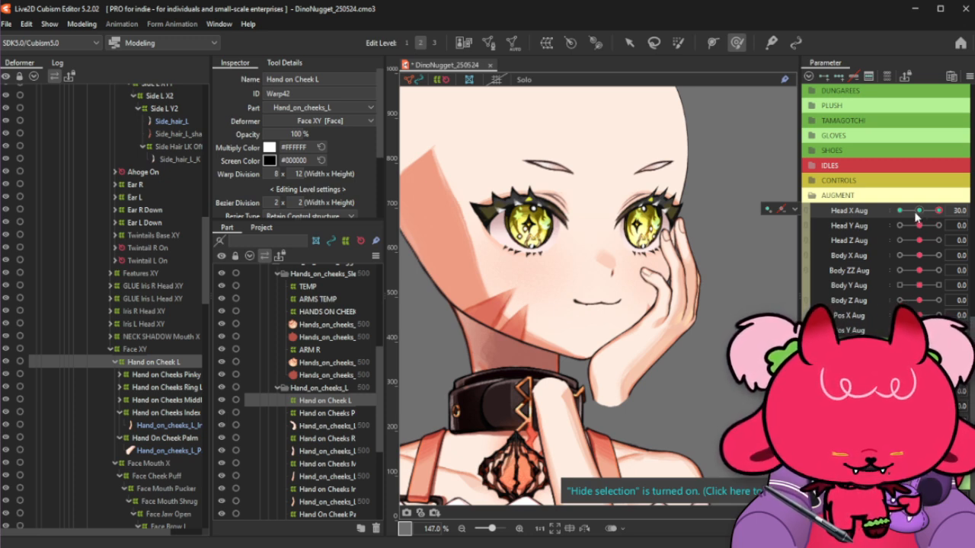
{"action": "left_click", "coordinate": [921, 212]}
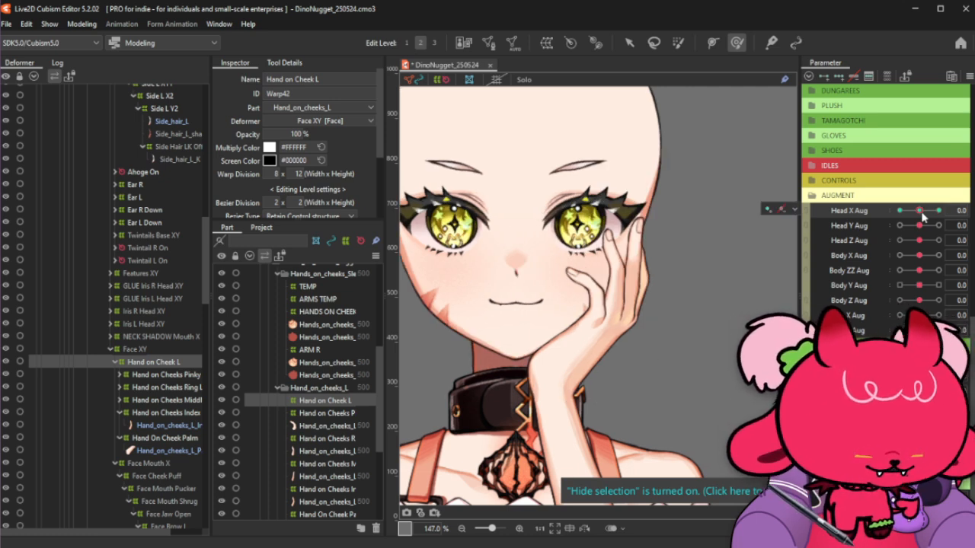
{"action": "left_click", "coordinate": [906, 211]}
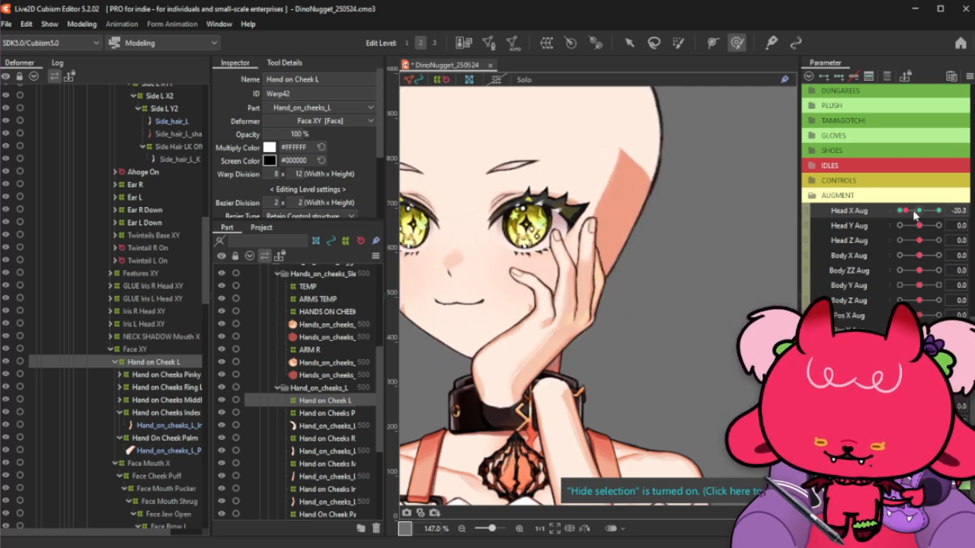
{"action": "left_click", "coordinate": [919, 211]}
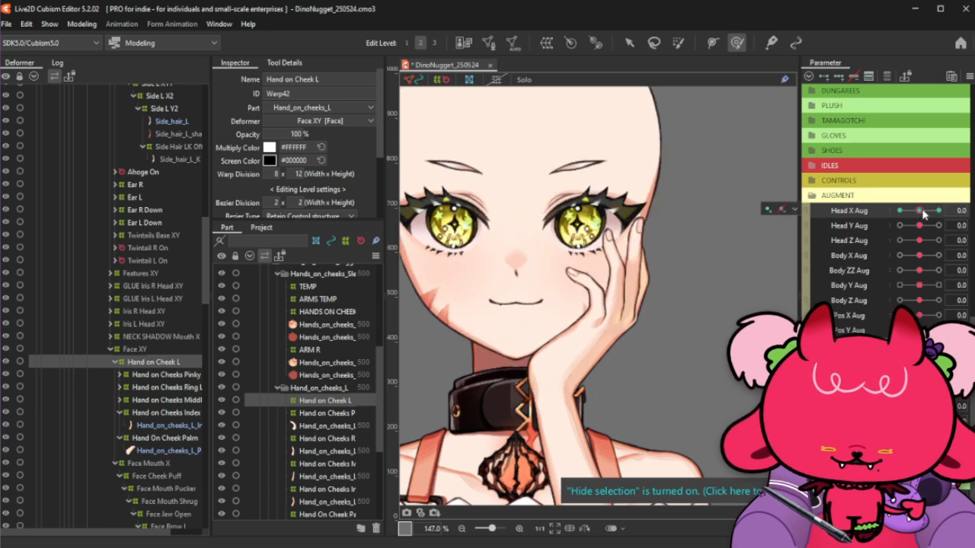
Set Head X Aug to 30 and select the Hand on Cheek L warp together with its pinky, ring, middle, index and palm deformers
{"action": "left_click", "coordinate": [936, 212]}
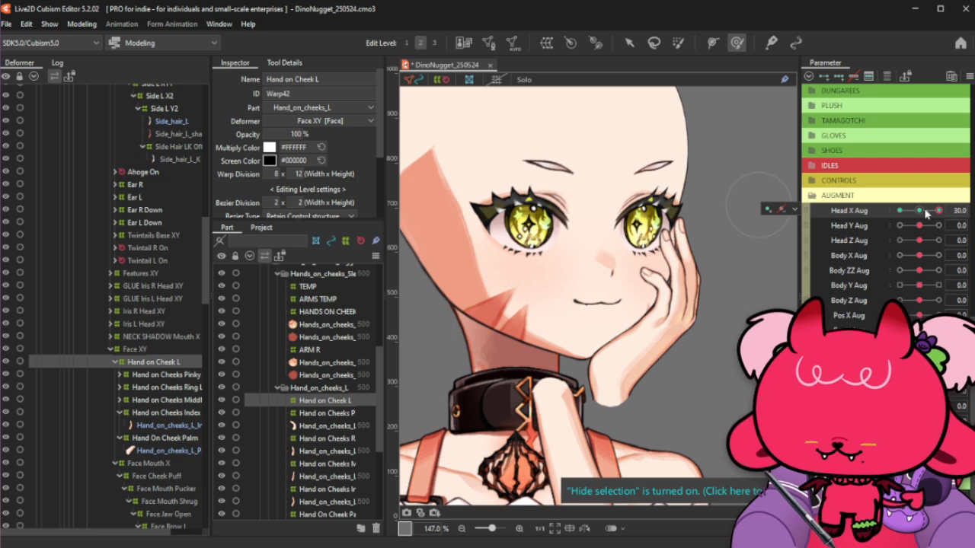
{"action": "left_click", "coordinate": [193, 374], "text": "ctrl"}
{"action": "left_click", "coordinate": [192, 387], "text": "ctrl"}
{"action": "left_click", "coordinate": [192, 400], "text": "ctrl"}
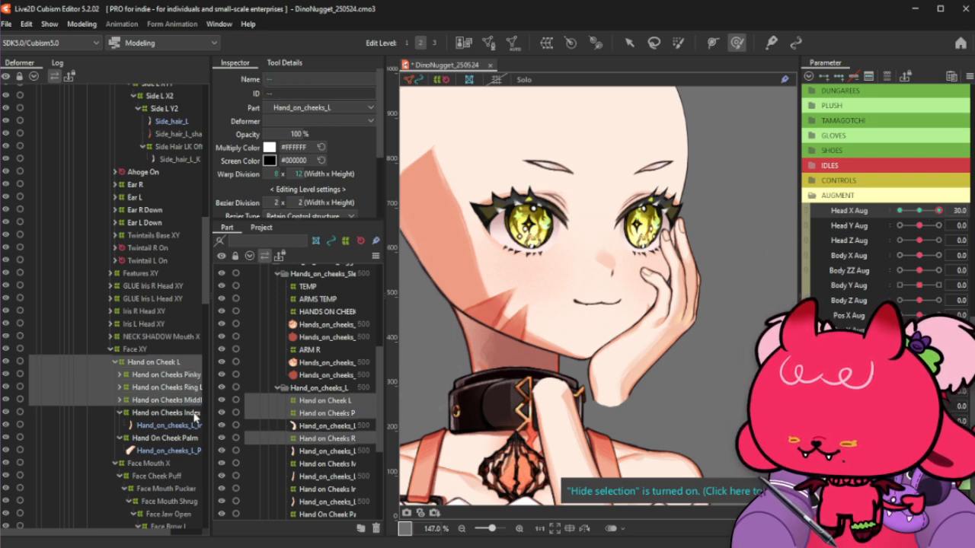
{"action": "left_click", "coordinate": [192, 412], "text": "ctrl"}
{"action": "left_click", "coordinate": [193, 440], "text": "ctrl"}
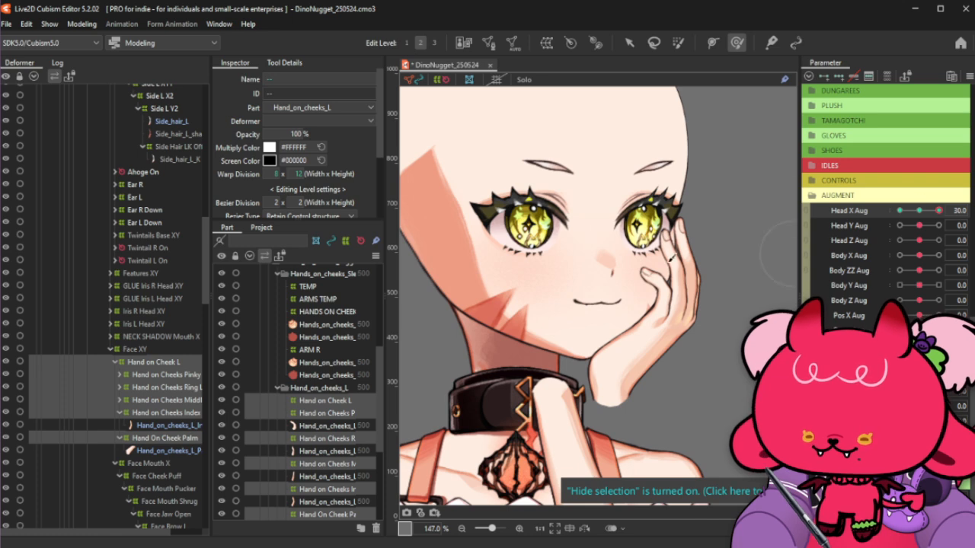
{"action": "scroll", "coordinate": [666, 260], "scroll_direction": "down", "scroll_amount": 3}
{"action": "mouse_move", "coordinate": [938, 211]}
{"action": "left_mouse_down"}
{"action": "mouse_move", "coordinate": [926, 213]}
{"action": "mouse_move", "coordinate": [939, 212]}
{"action": "left_mouse_up"}
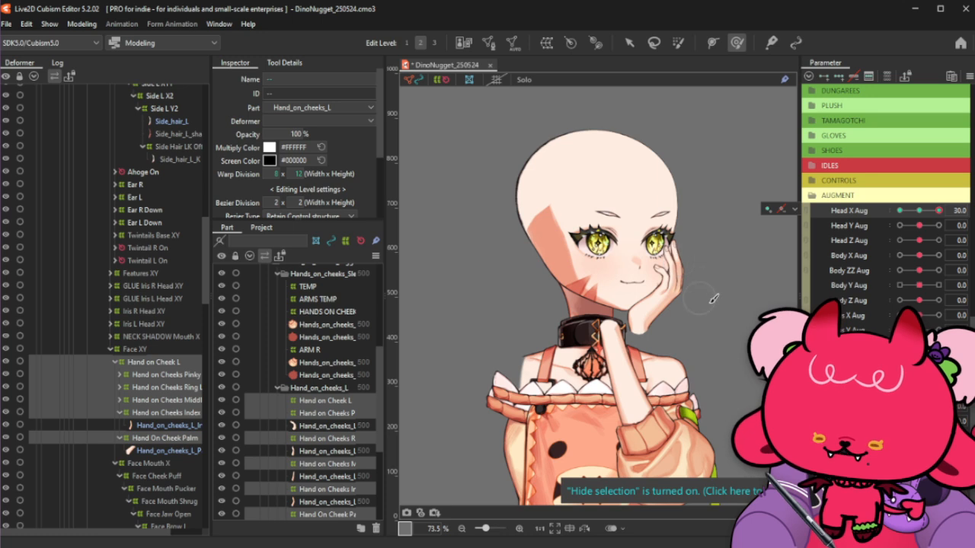
Set the Wig parameter in the HAIR group to 0 to show the full hair around the hand
{"action": "scroll", "coordinate": [906, 175], "scroll_direction": "up", "scroll_amount": 10}
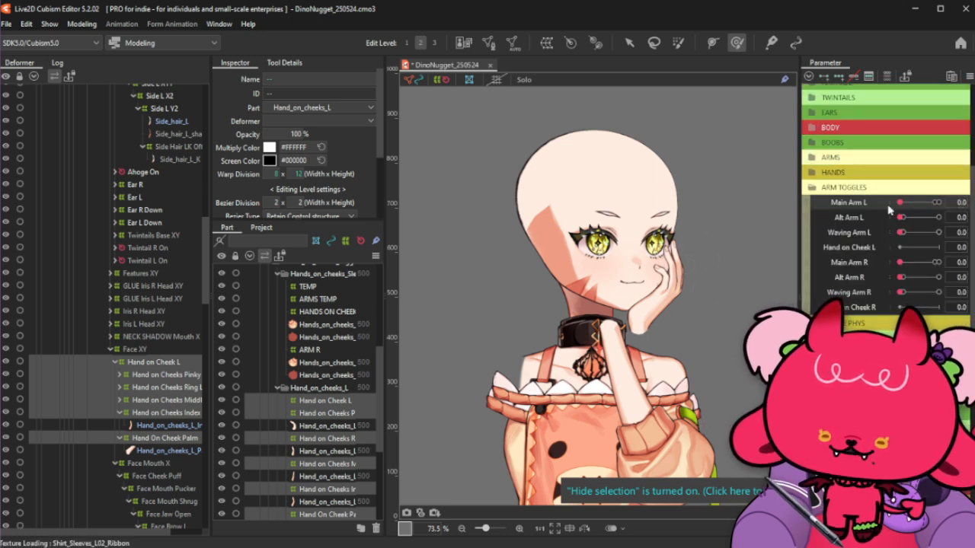
{"action": "scroll", "coordinate": [895, 180], "scroll_direction": "up", "scroll_amount": 5}
{"action": "left_click", "coordinate": [896, 213]}
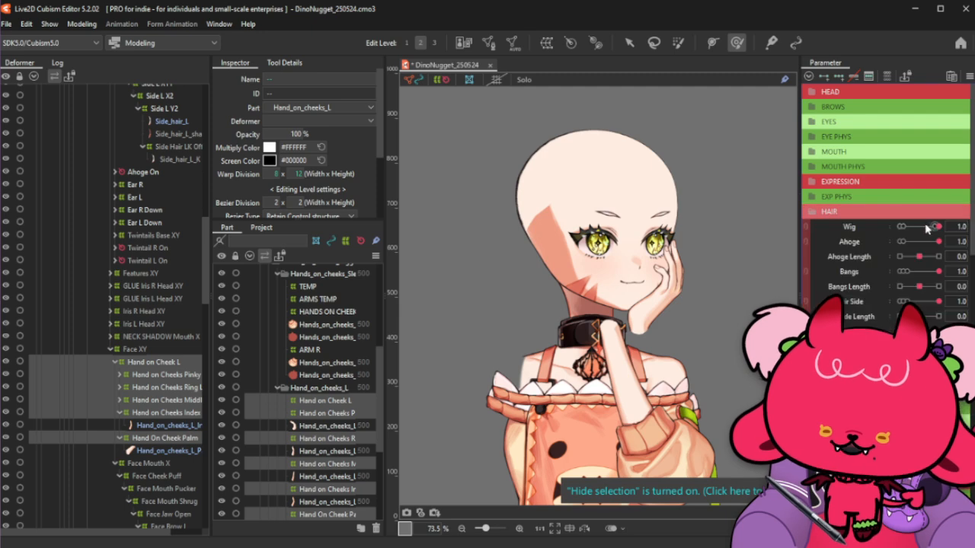
{"action": "scroll", "coordinate": [685, 275], "scroll_direction": "up", "scroll_amount": 3}
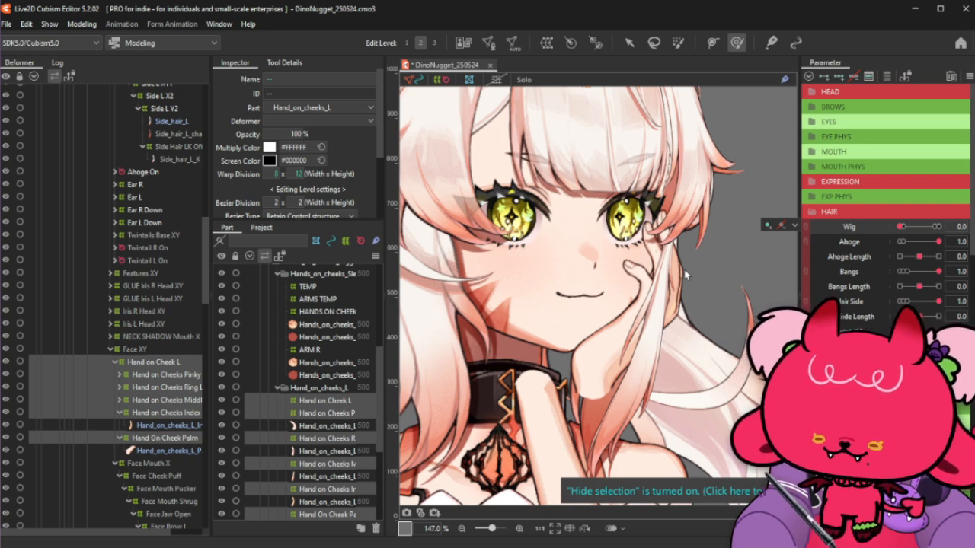
{"action": "scroll", "coordinate": [685, 275], "scroll_direction": "down", "scroll_amount": 1}
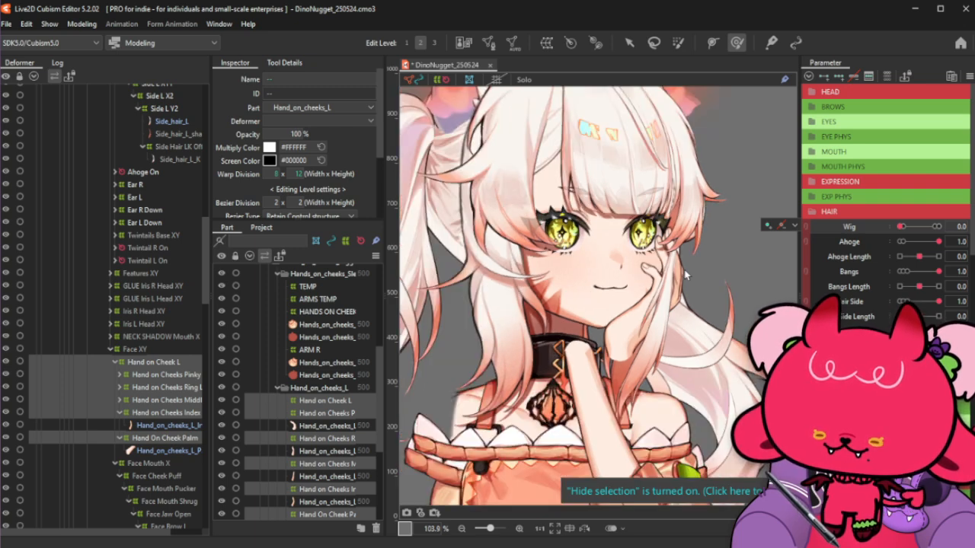
{"action": "scroll", "coordinate": [874, 240], "scroll_direction": "down", "scroll_amount": 15}
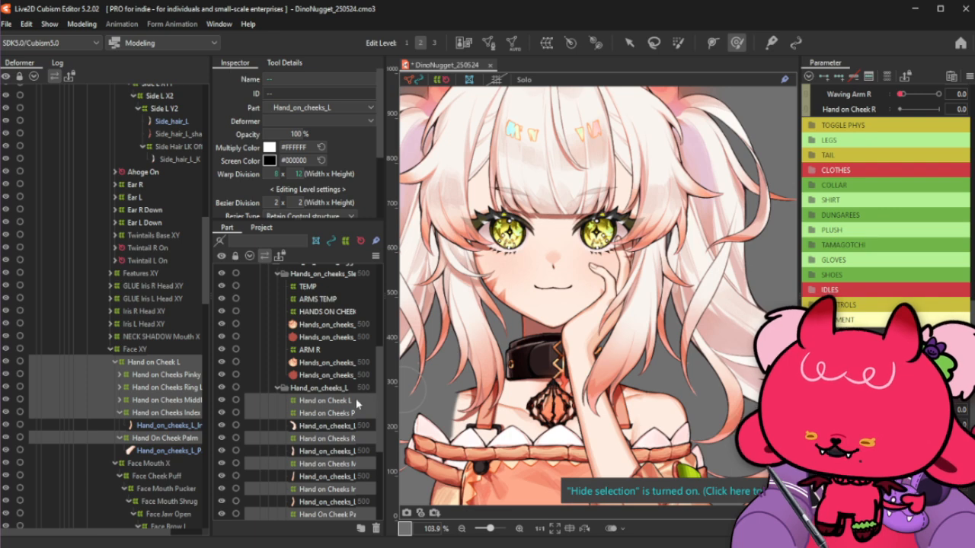
Collapse the Hands_on_cheeks_toggle part folder and move it between Bangs and Hair inside the Head folder
{"action": "scroll", "coordinate": [356, 399], "scroll_direction": "up", "scroll_amount": 3}
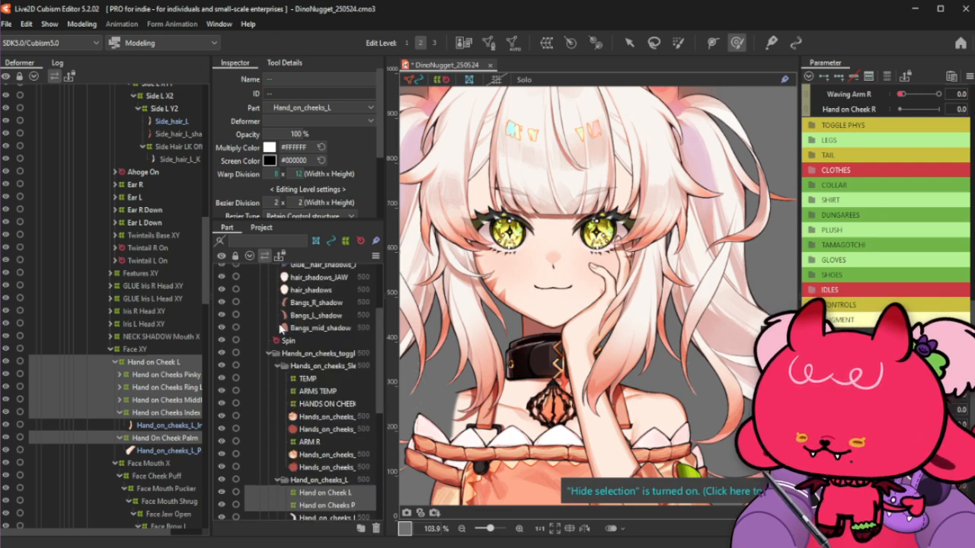
{"action": "scroll", "coordinate": [284, 351], "scroll_direction": "up", "scroll_amount": 3}
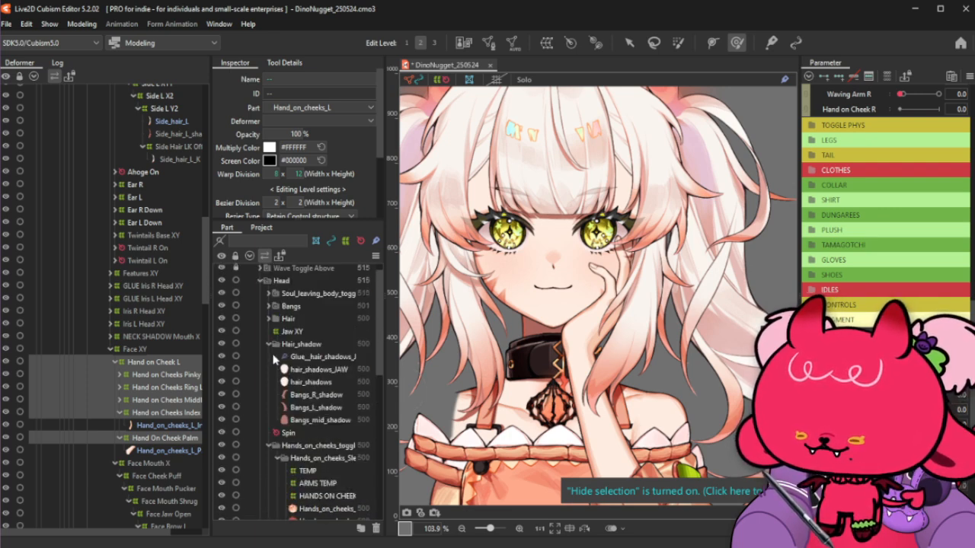
{"action": "left_click", "coordinate": [273, 446]}
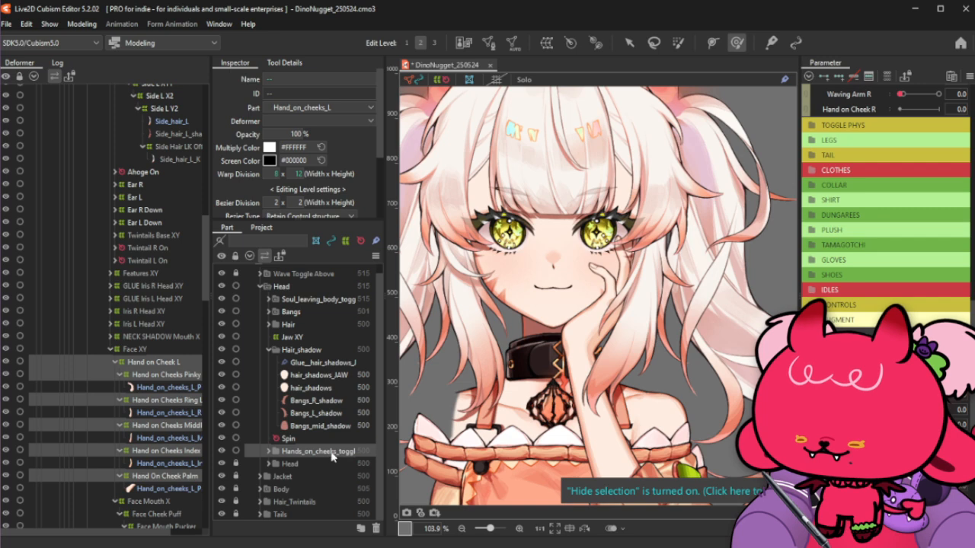
{"action": "left_click", "coordinate": [333, 451]}
{"action": "left_click_drag", "start_coordinate": [362, 371], "coordinate": [322, 325]}
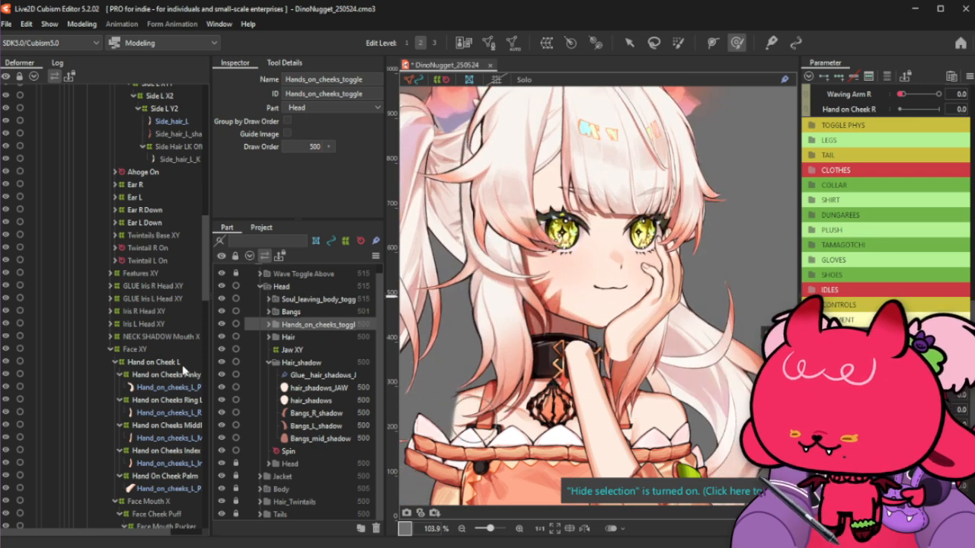
Try reparenting the Hand on Cheek L deformer from Face XY to Head XY Adj
{"action": "left_click", "coordinate": [184, 366]}
{"action": "scroll", "coordinate": [583, 287], "scroll_direction": "up", "scroll_amount": 3}
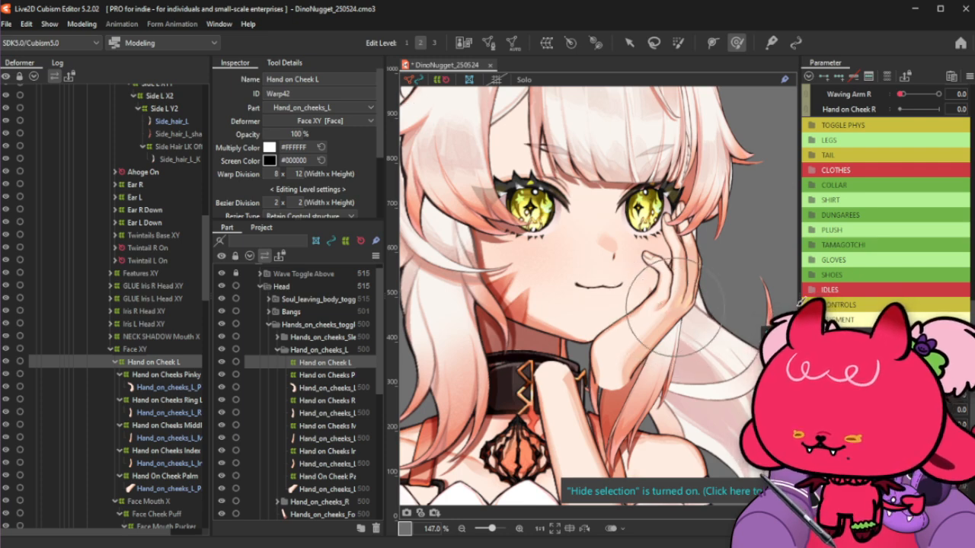
{"action": "left_click_drag", "start_coordinate": [174, 366], "coordinate": [157, 346]}
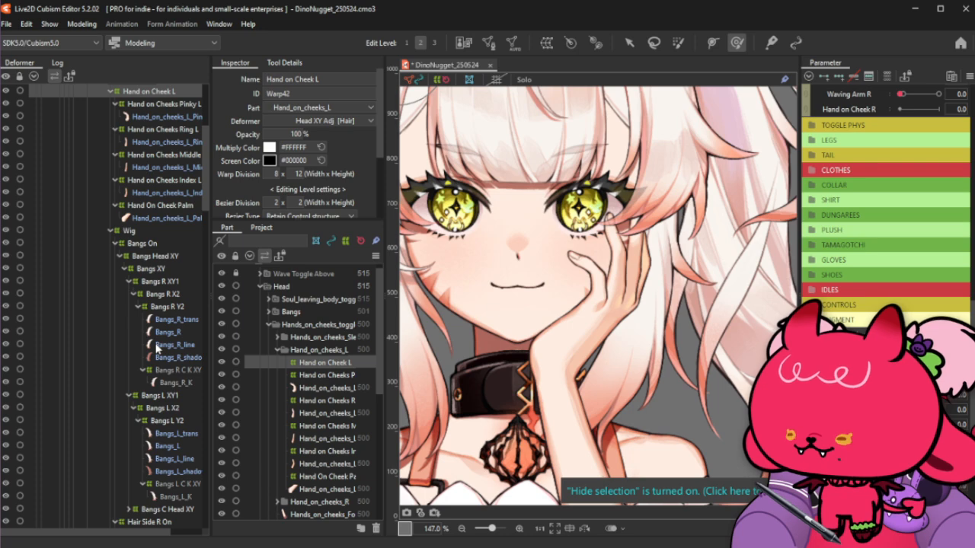
{"action": "key", "text": "ctrl+z"}
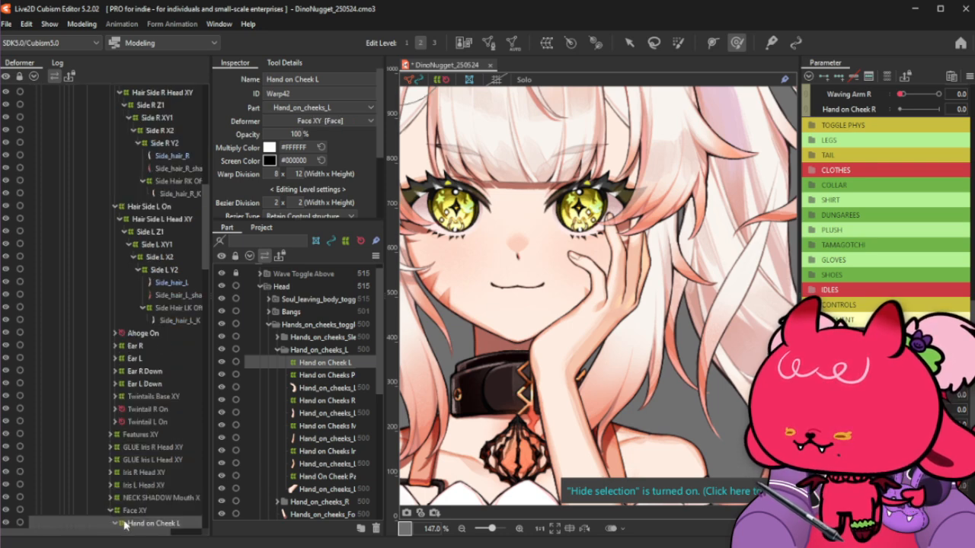
Move the Hand on Cheek L deformer out of Face XY so its parent is Head XY Adj, comparing both parentings with undo and redo
{"action": "left_click_drag", "start_coordinate": [126, 526], "coordinate": [139, 509]}
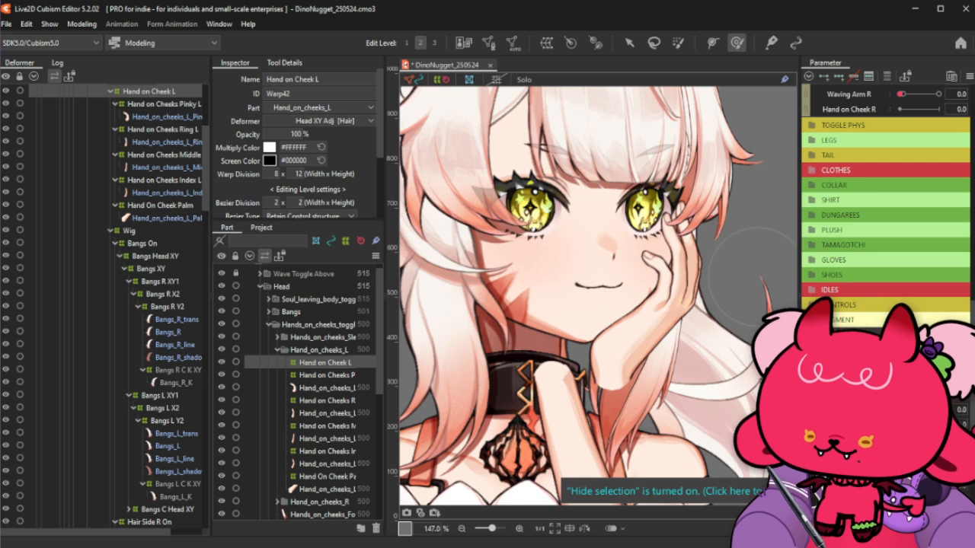
{"action": "key", "text": "ctrl+z"}
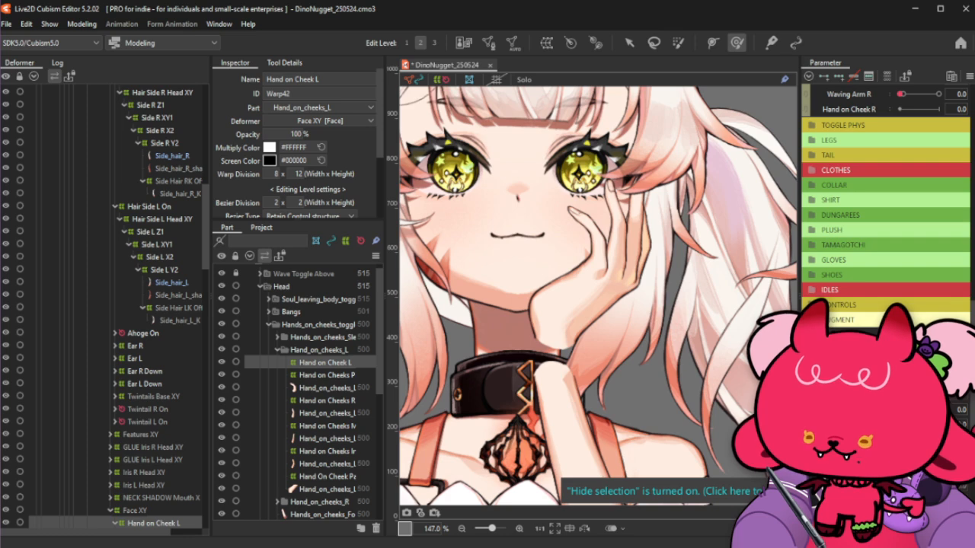
{"action": "key", "text": "ctrl+z"}
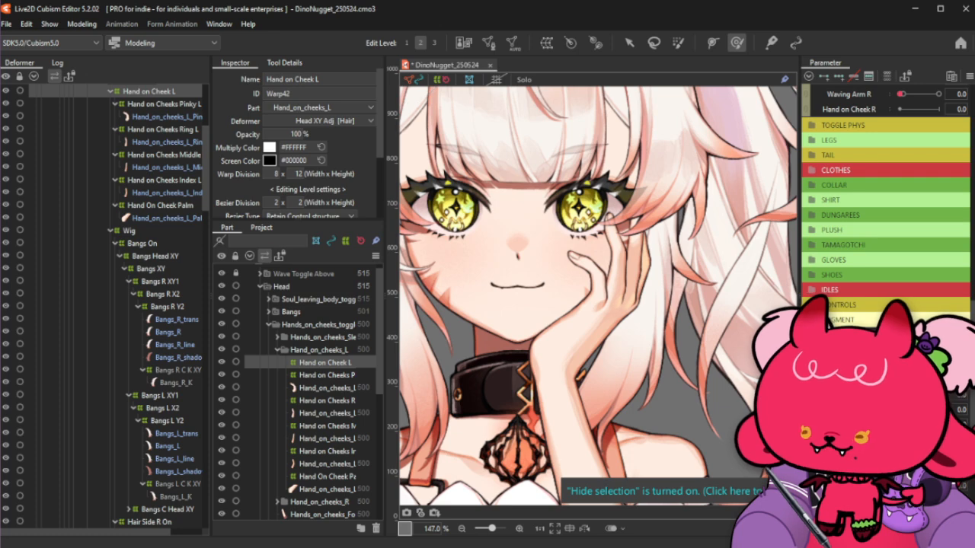
{"action": "key", "text": "ctrl+y"}
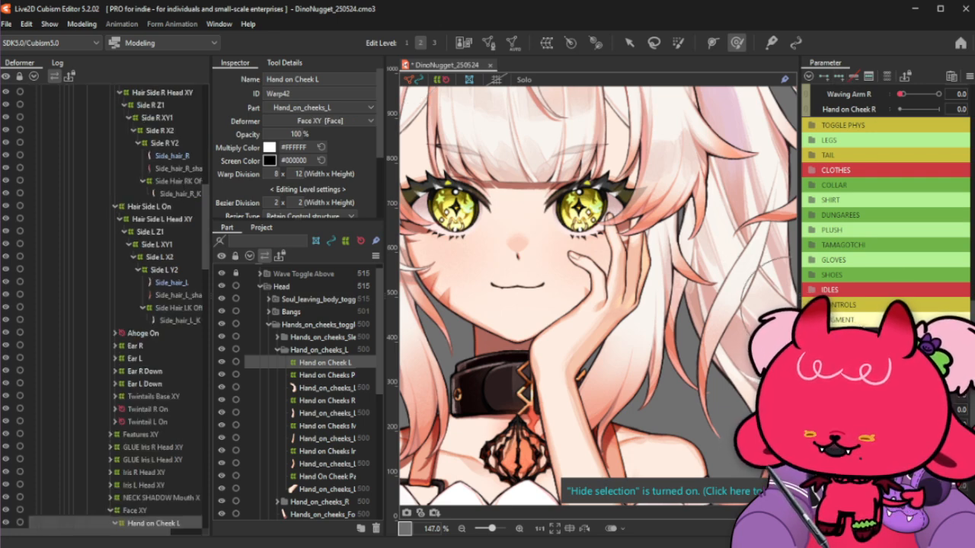
{"action": "mouse_move", "coordinate": [152, 526]}
{"action": "left_mouse_down"}
{"action": "mouse_move", "coordinate": [143, 246]}
{"action": "mouse_move", "coordinate": [152, 514]}
{"action": "left_mouse_up"}
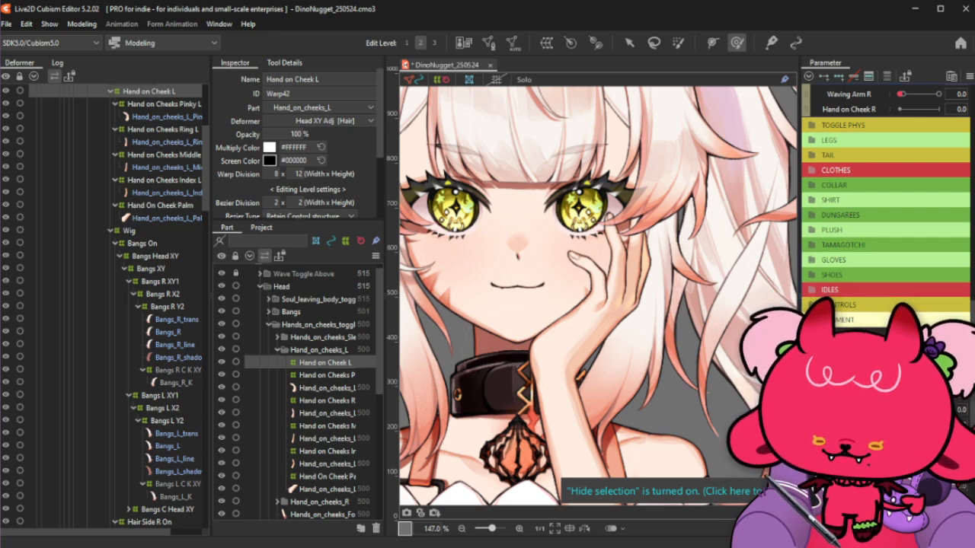
Set the Wig parameter in the HAIR group to 1 to hide the hair
{"action": "mouse_move", "coordinate": [920, 358]}
{"action": "left_mouse_down"}
{"action": "mouse_move", "coordinate": [936, 353]}
{"action": "mouse_move", "coordinate": [920, 358]}
{"action": "left_mouse_up"}
{"action": "scroll", "coordinate": [841, 256], "scroll_direction": "up", "scroll_amount": 3}
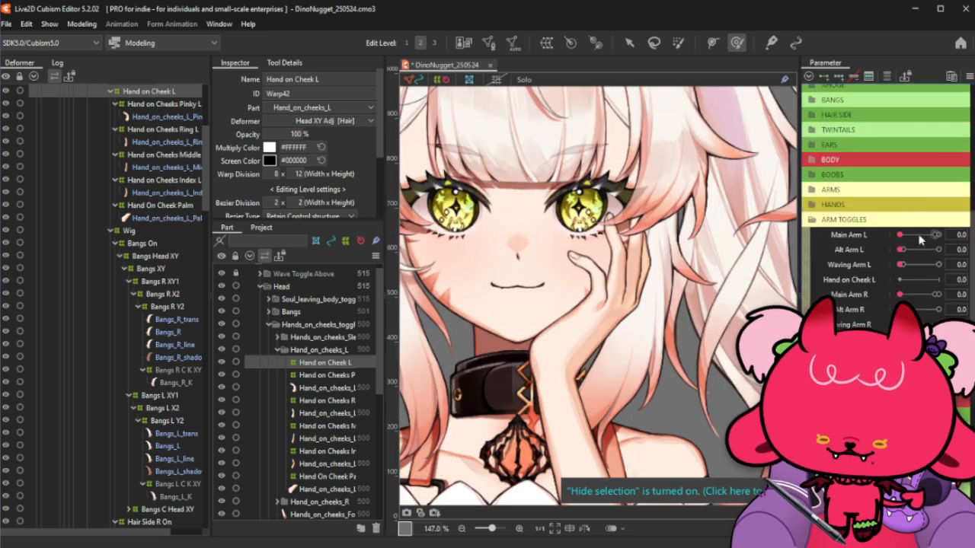
{"action": "scroll", "coordinate": [868, 244], "scroll_direction": "up", "scroll_amount": 6}
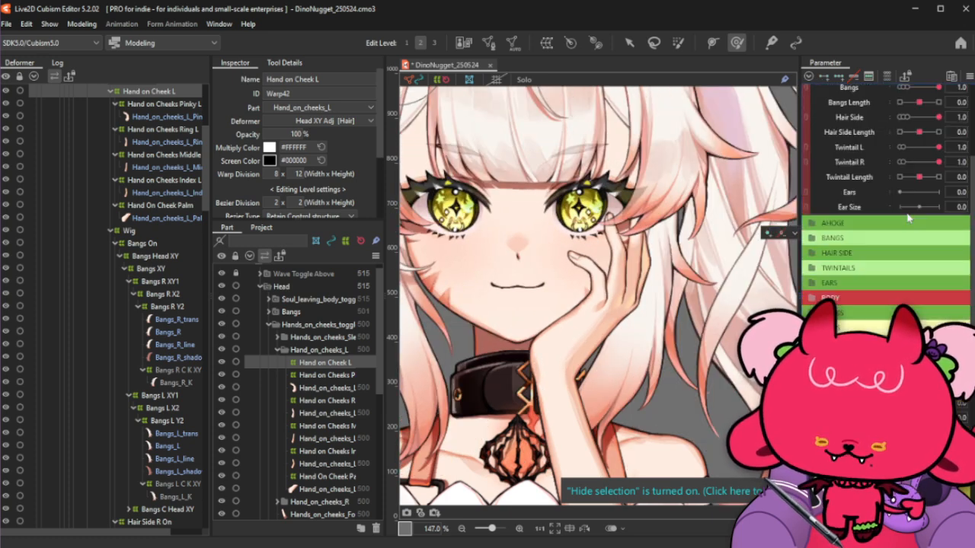
{"action": "left_click", "coordinate": [927, 227]}
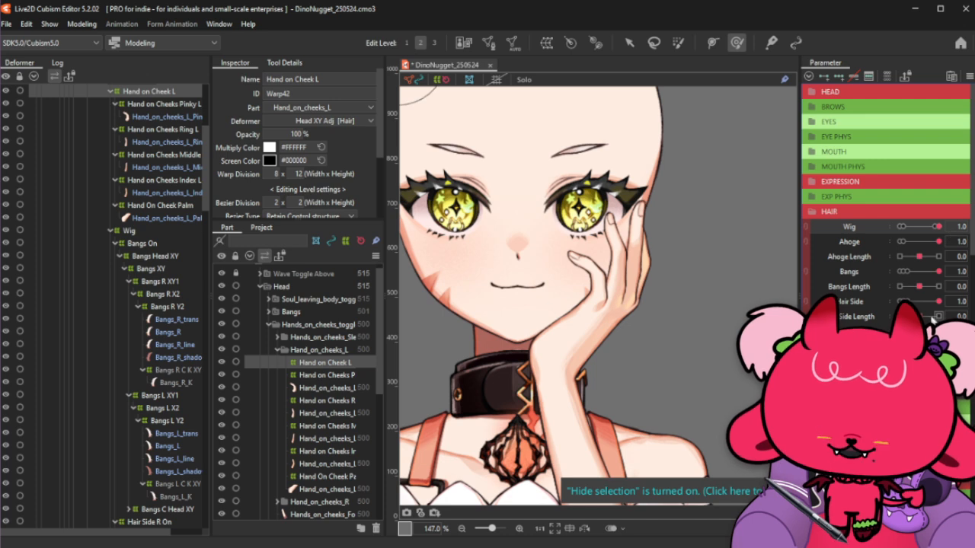
Set Head X Aug to -30 and select Hand on Cheek L plus its pinky, ring, middle, index and palm deformers under Head XY Adj
{"action": "scroll", "coordinate": [883, 228], "scroll_direction": "down", "scroll_amount": 9}
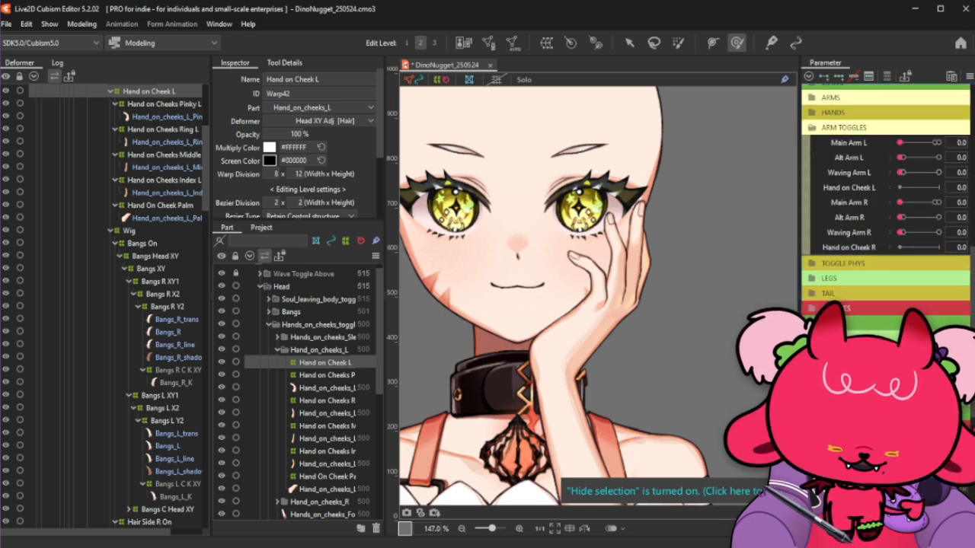
{"action": "scroll", "coordinate": [837, 305], "scroll_direction": "down", "scroll_amount": 5}
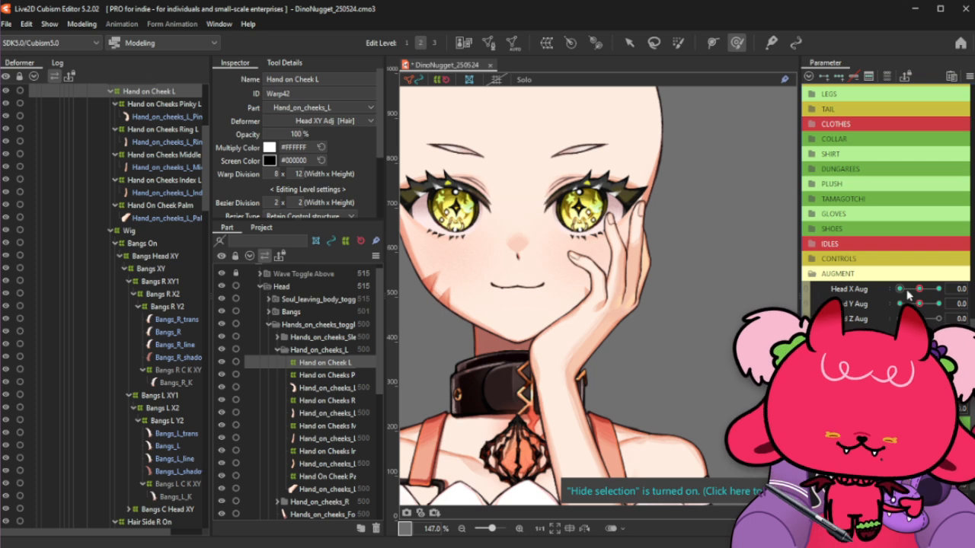
{"action": "left_click_drag", "start_coordinate": [919, 289], "coordinate": [882, 293]}
{"action": "mouse_move", "coordinate": [881, 292]}
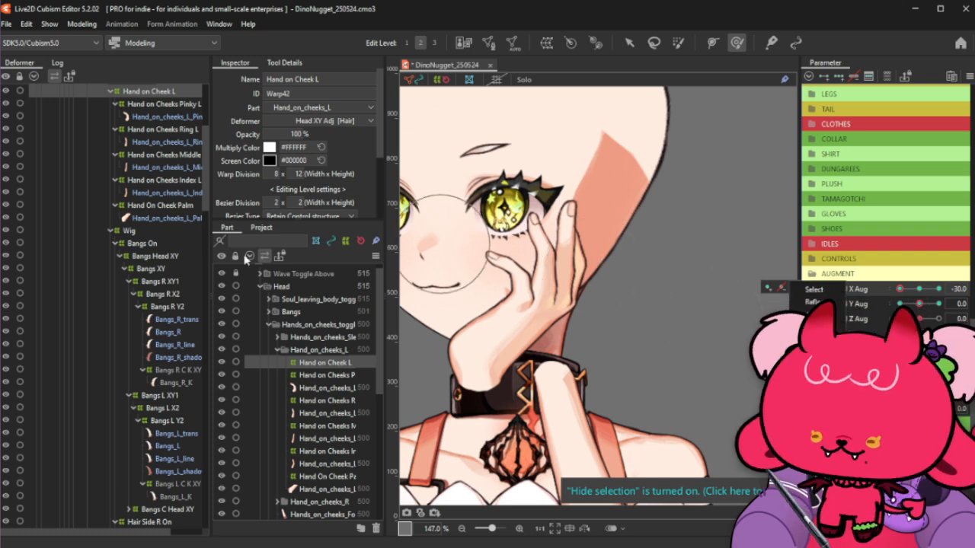
{"action": "scroll", "coordinate": [159, 184], "scroll_direction": "up", "scroll_amount": 1}
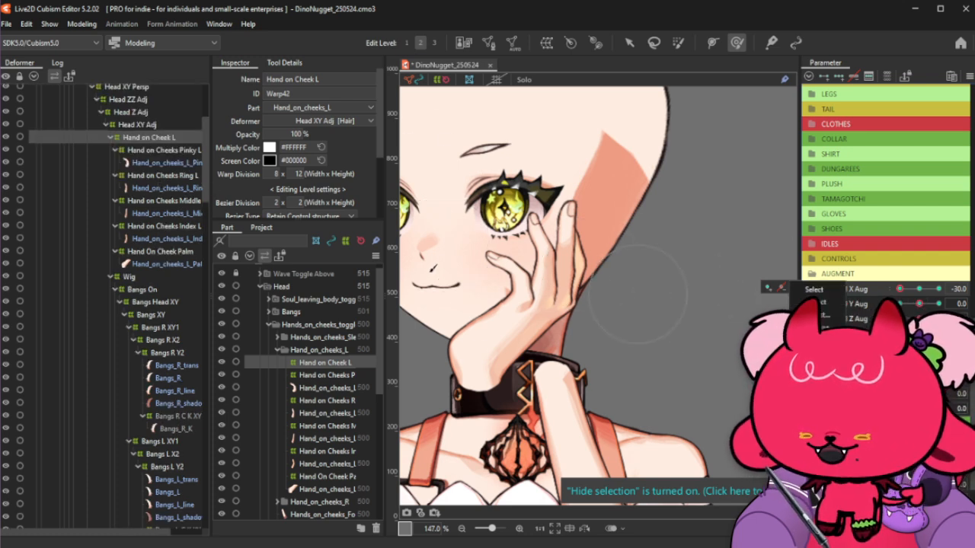
{"action": "left_click", "coordinate": [184, 151], "text": "ctrl"}
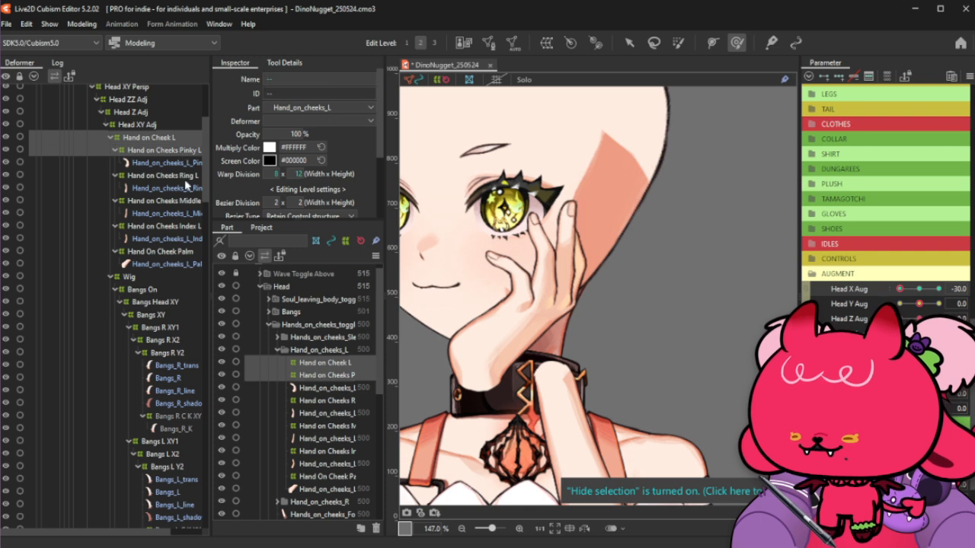
{"action": "left_click", "coordinate": [185, 177], "text": "ctrl"}
{"action": "left_click", "coordinate": [189, 201], "text": "ctrl"}
{"action": "left_click", "coordinate": [191, 227], "text": "ctrl"}
{"action": "left_click", "coordinate": [194, 252], "text": "ctrl"}
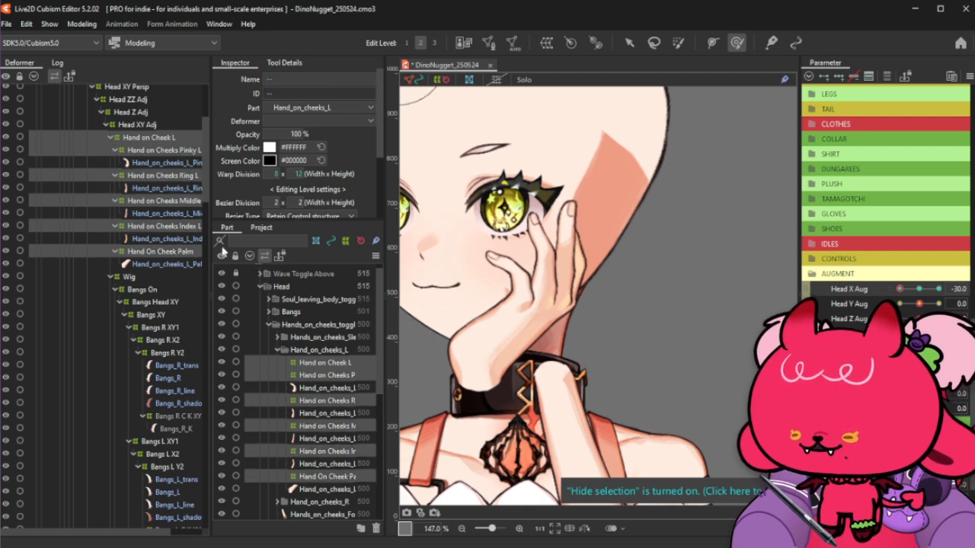
At Head X Aug -30, blend the selected Hand on Cheek L, finger and palm deformers with Compatibility -20
{"action": "left_click_drag", "start_coordinate": [921, 292], "coordinate": [950, 288]}
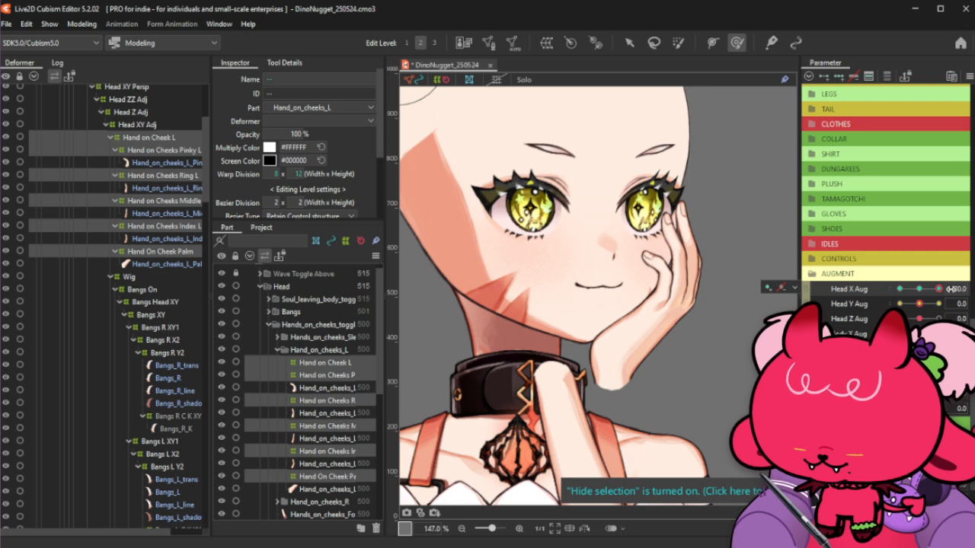
{"action": "left_click", "coordinate": [928, 292]}
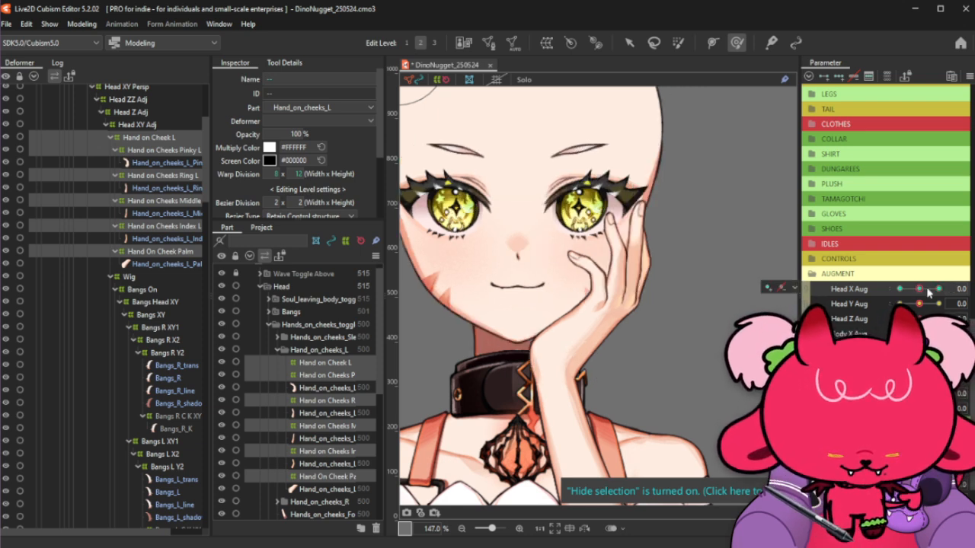
{"action": "left_click_drag", "start_coordinate": [928, 292], "coordinate": [948, 292]}
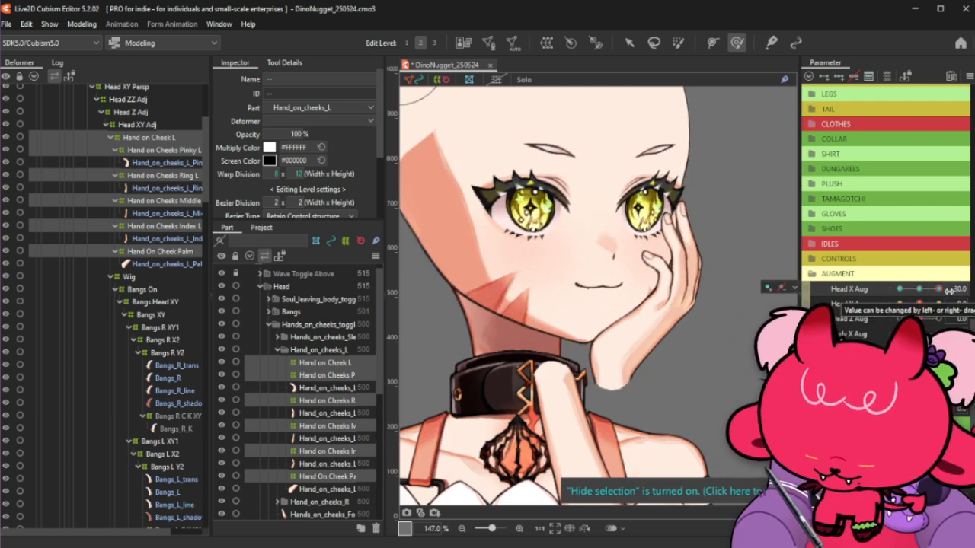
{"action": "left_click_drag", "start_coordinate": [947, 290], "coordinate": [868, 306]}
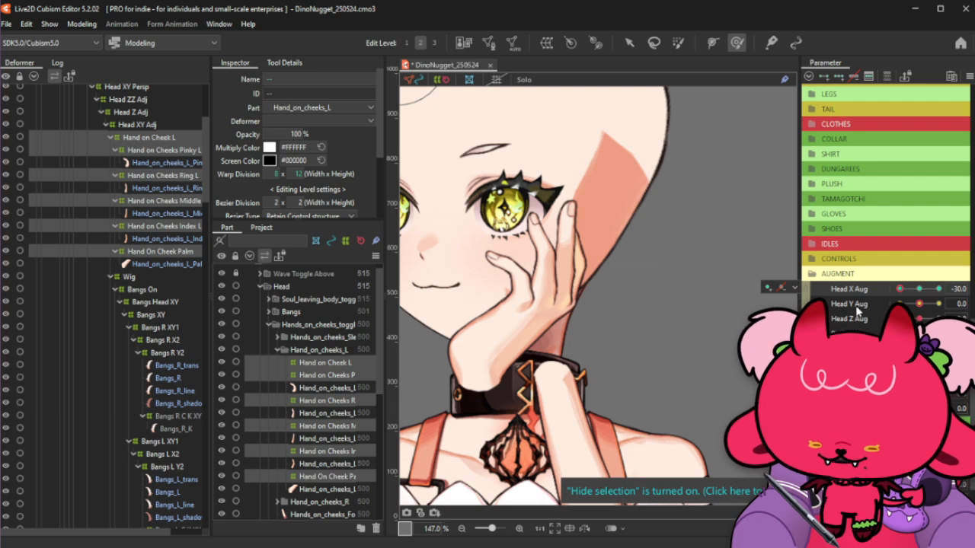
{"action": "key", "text": "ctrl+shift+b"}
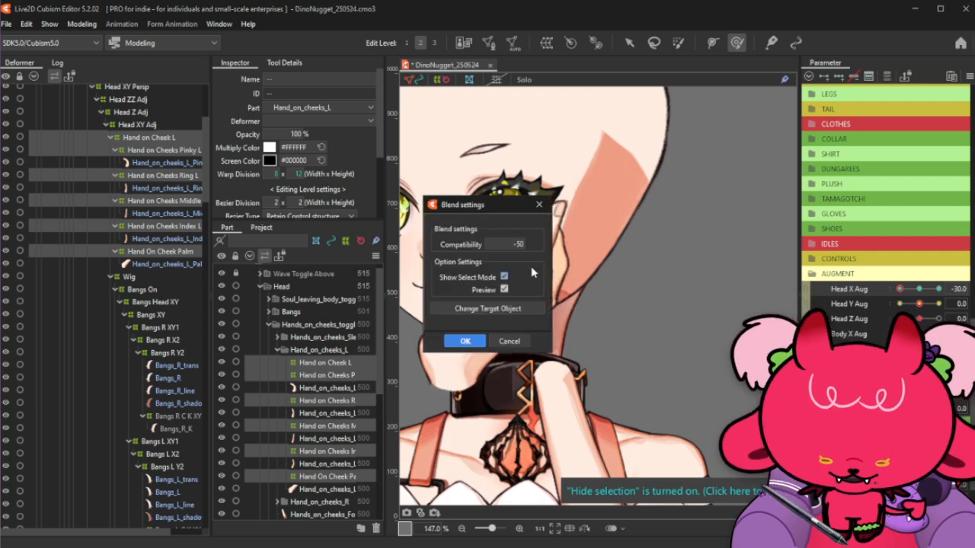
{"action": "left_click_drag", "start_coordinate": [457, 205], "coordinate": [285, 245]}
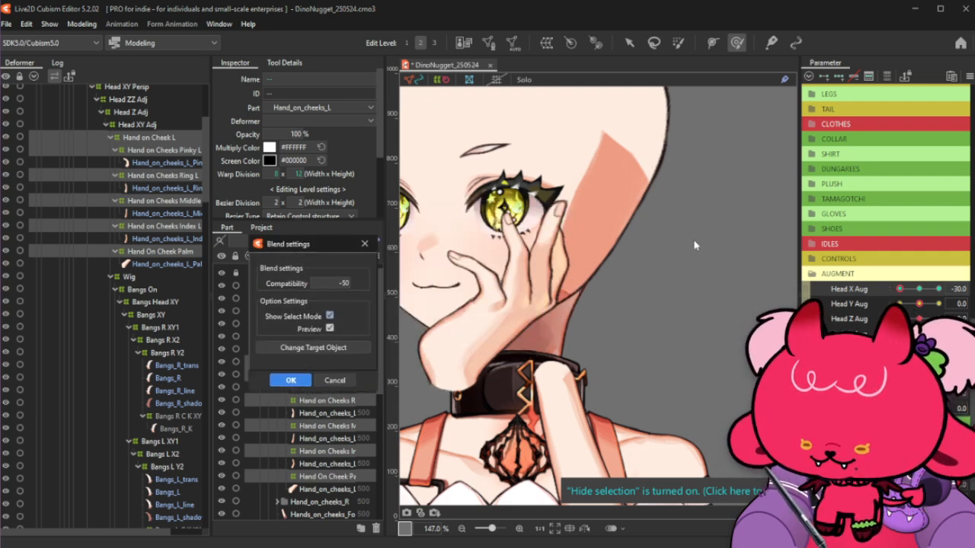
{"action": "double_click", "coordinate": [318, 281]}
{"action": "type", "text": "-"}
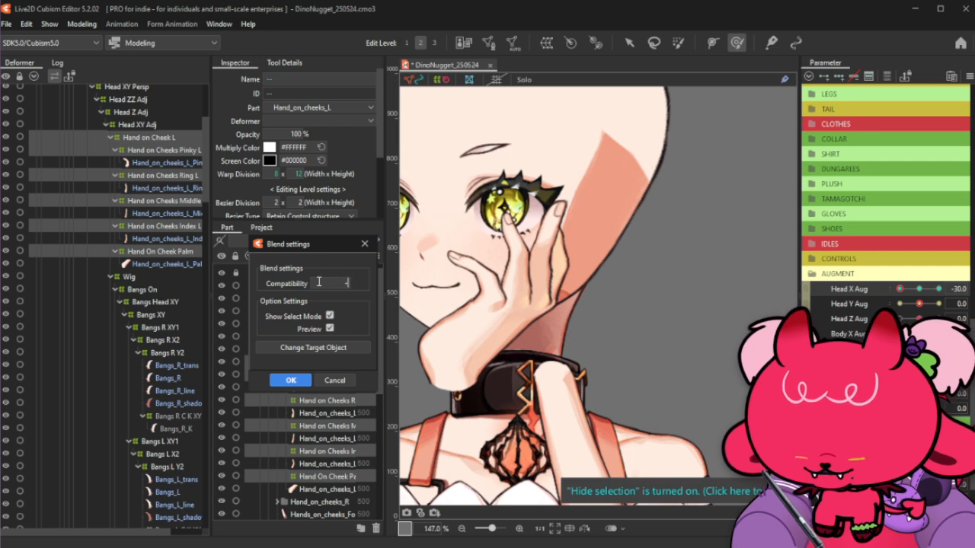
{"action": "type", "text": "25"}
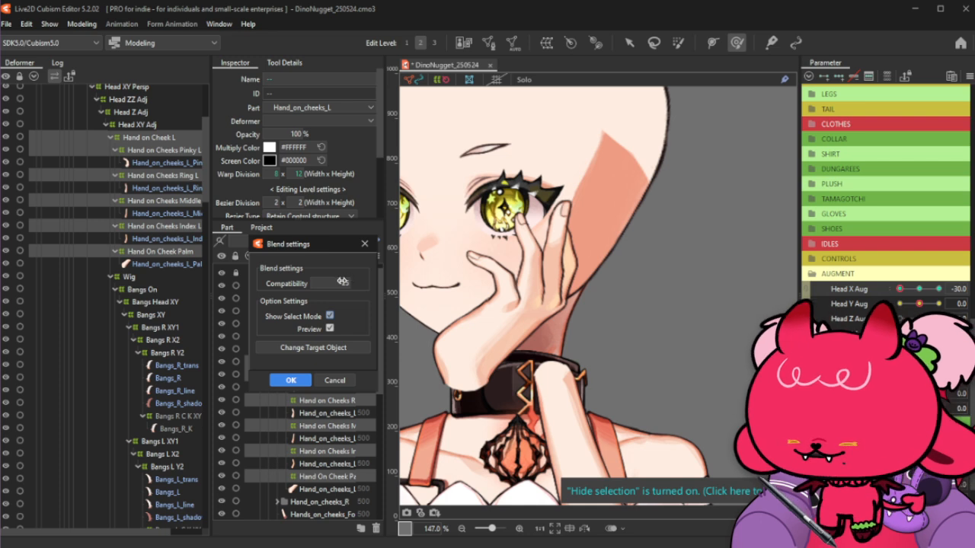
{"action": "left_click", "coordinate": [342, 282]}
{"action": "type", "text": "-20"}
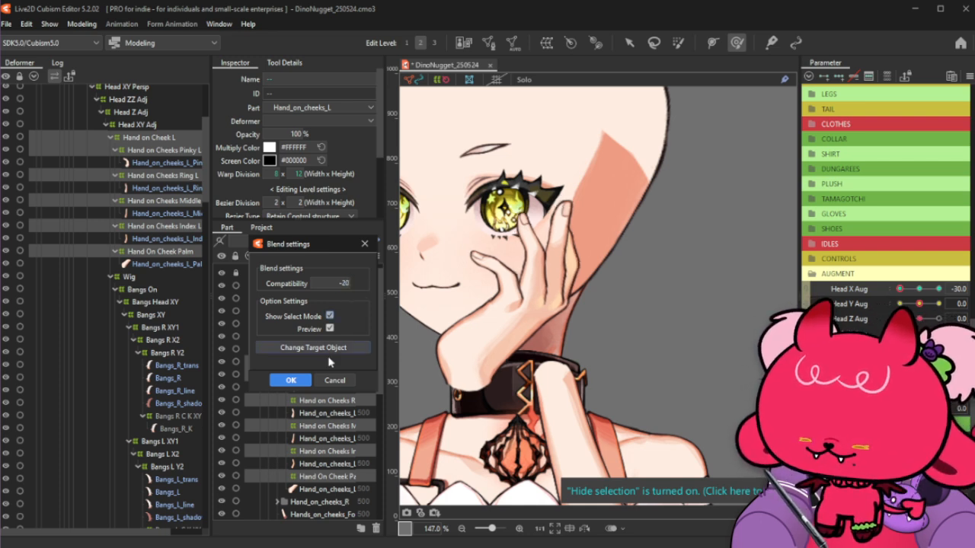
{"action": "left_click", "coordinate": [291, 380]}
{"action": "scroll", "coordinate": [681, 370], "scroll_direction": "down", "scroll_amount": 3}
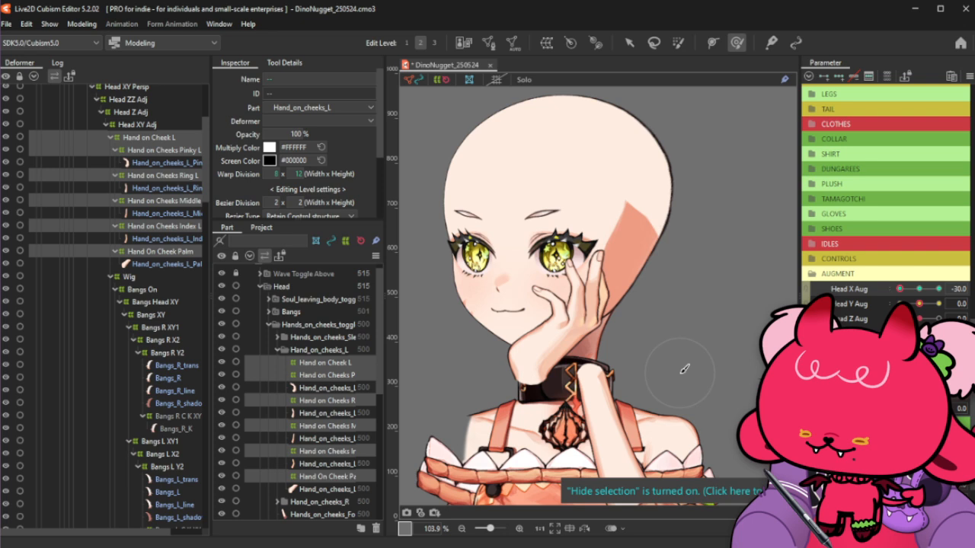
Select only Hand on Cheek L and apply a blend with Compatibility -20 at Head X Aug -30
{"action": "left_click", "coordinate": [919, 290]}
{"action": "left_click_drag", "start_coordinate": [920, 293], "coordinate": [900, 289]}
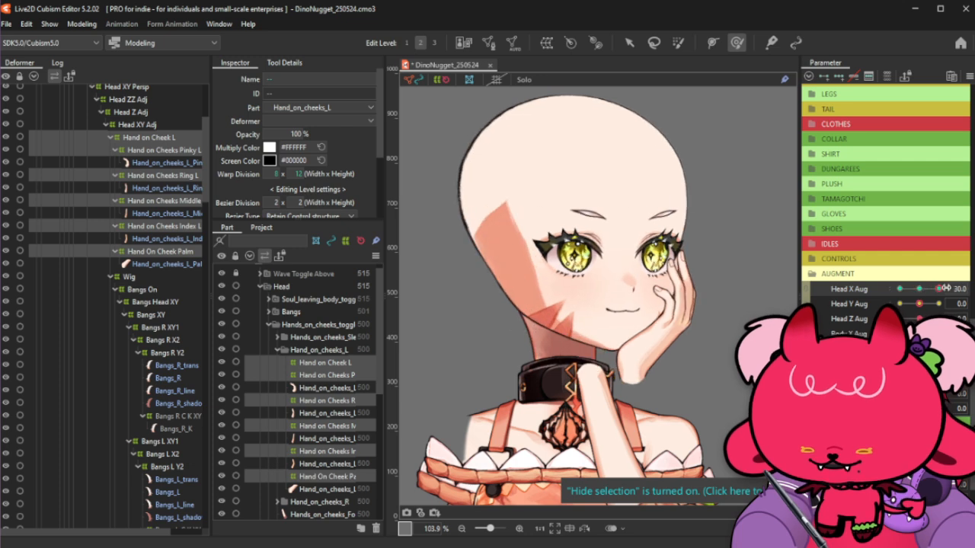
{"action": "double_click", "coordinate": [899, 290]}
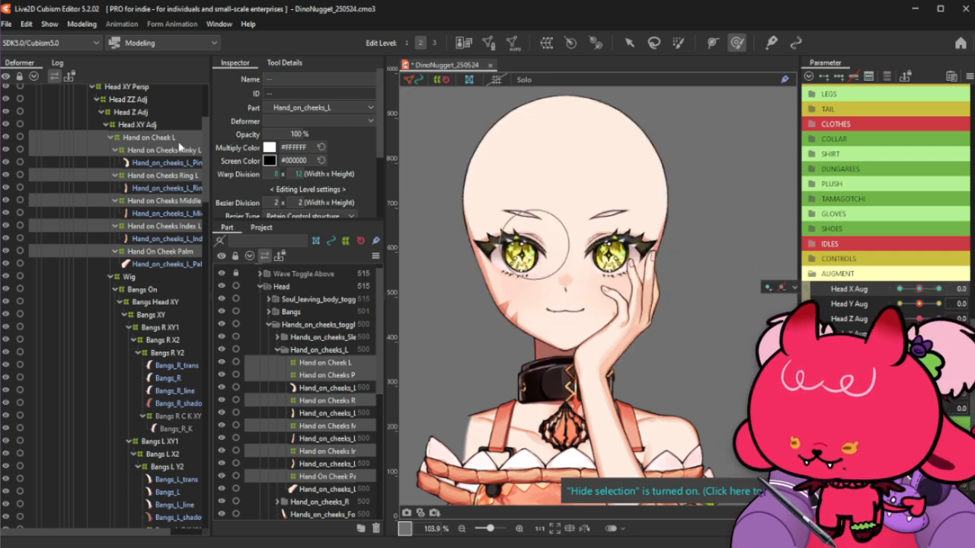
{"action": "left_click_drag", "start_coordinate": [919, 290], "coordinate": [898, 291]}
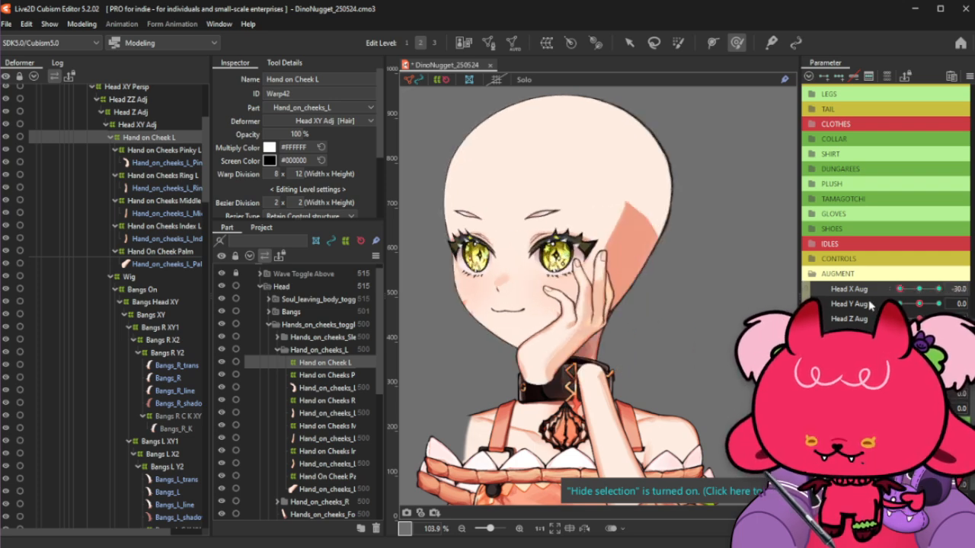
{"action": "key", "text": "ctrl+shift+b"}
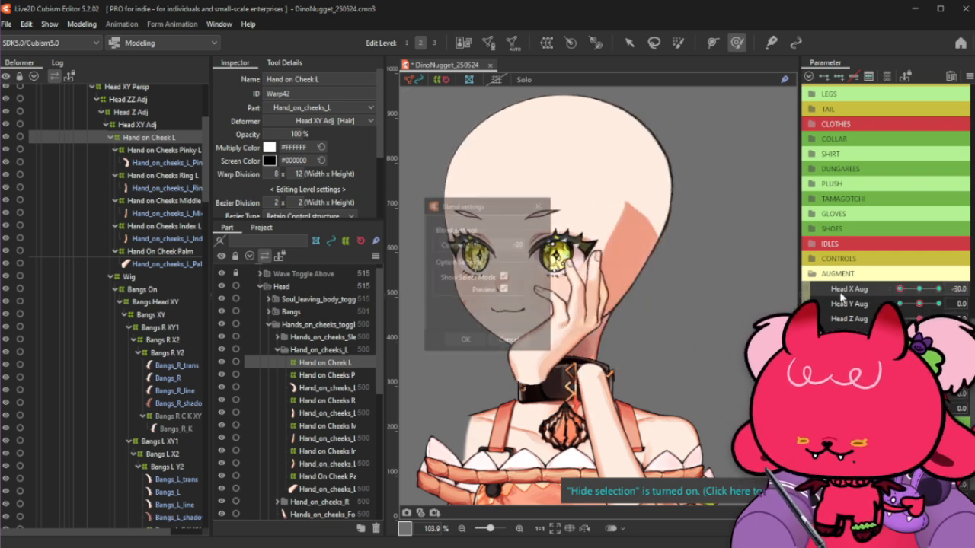
{"action": "left_click", "coordinate": [463, 340]}
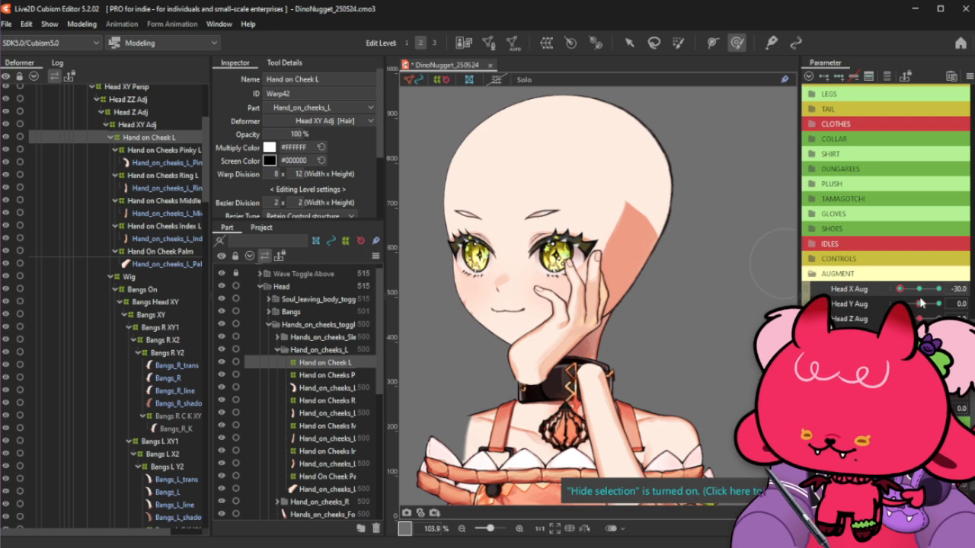
{"action": "mouse_move", "coordinate": [900, 290]}
{"action": "left_mouse_down"}
{"action": "mouse_move", "coordinate": [909, 291]}
{"action": "mouse_move", "coordinate": [899, 289]}
{"action": "left_mouse_up"}
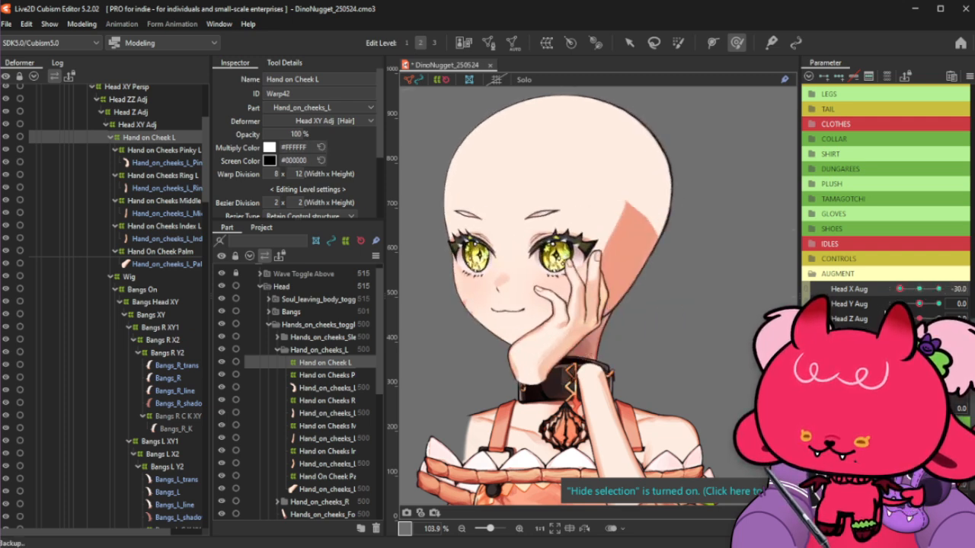
Select the pinky, ring, middle, index and palm deformers and blend them with Compatibility -10 at Head X Aug -30
{"action": "left_click", "coordinate": [155, 151]}
{"action": "left_click", "coordinate": [191, 177], "text": "ctrl"}
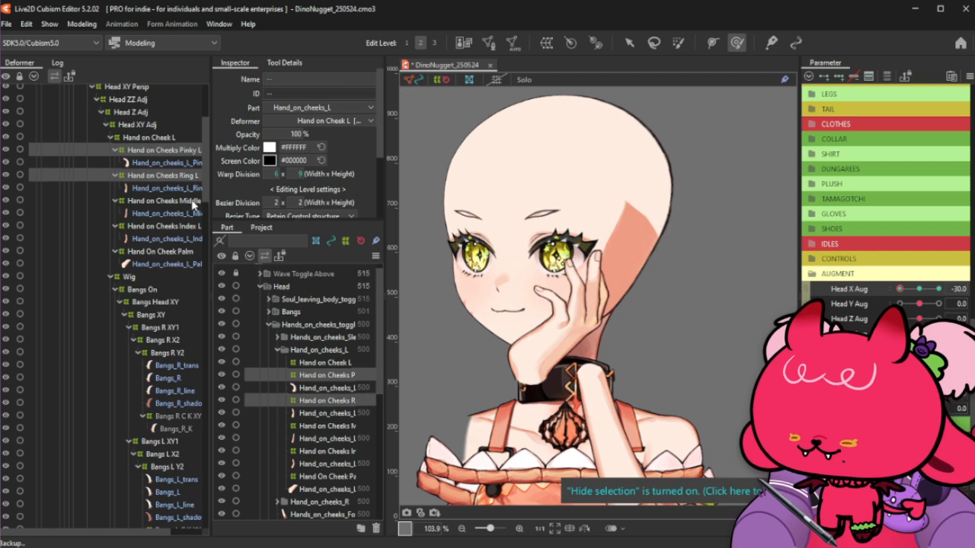
{"action": "left_click", "coordinate": [192, 201], "text": "ctrl"}
{"action": "left_click", "coordinate": [192, 226], "text": "ctrl"}
{"action": "left_click", "coordinate": [190, 252], "text": "ctrl"}
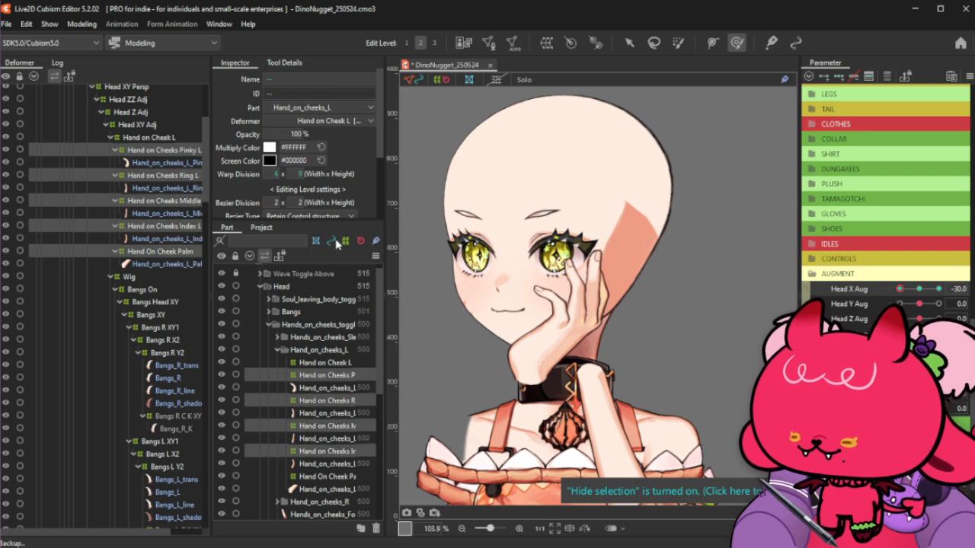
{"action": "left_click", "coordinate": [920, 289]}
{"action": "left_click_drag", "start_coordinate": [919, 290], "coordinate": [899, 289]}
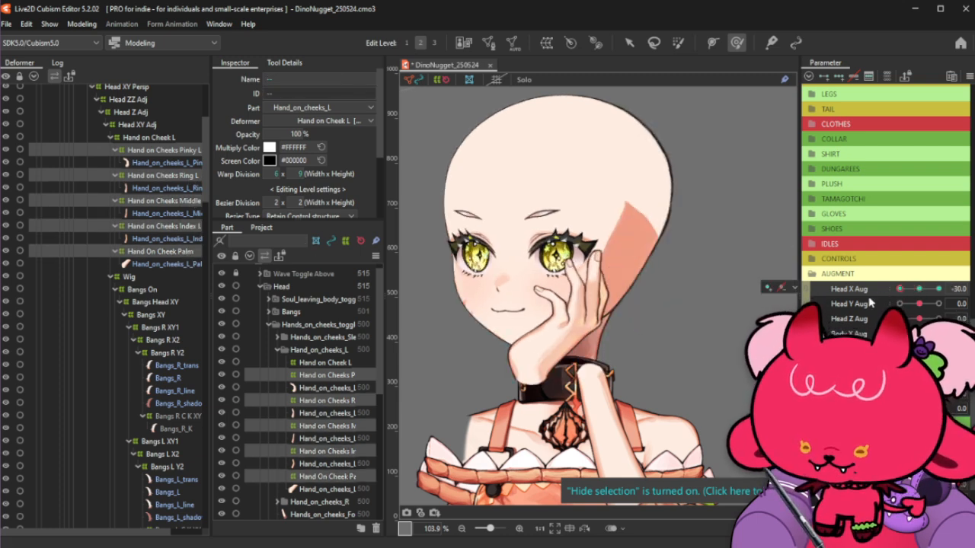
{"action": "key", "text": "ctrl+b"}
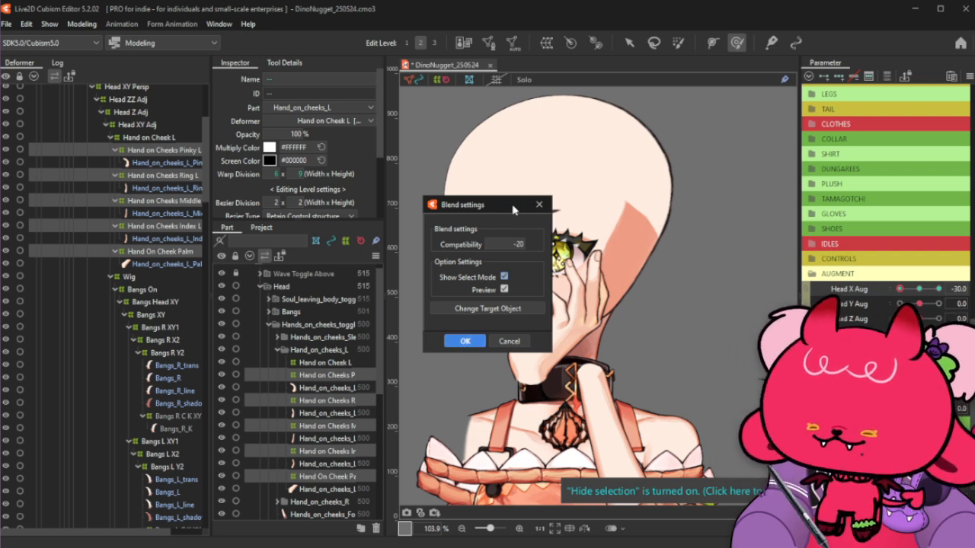
{"action": "left_click_drag", "start_coordinate": [515, 211], "coordinate": [382, 251]}
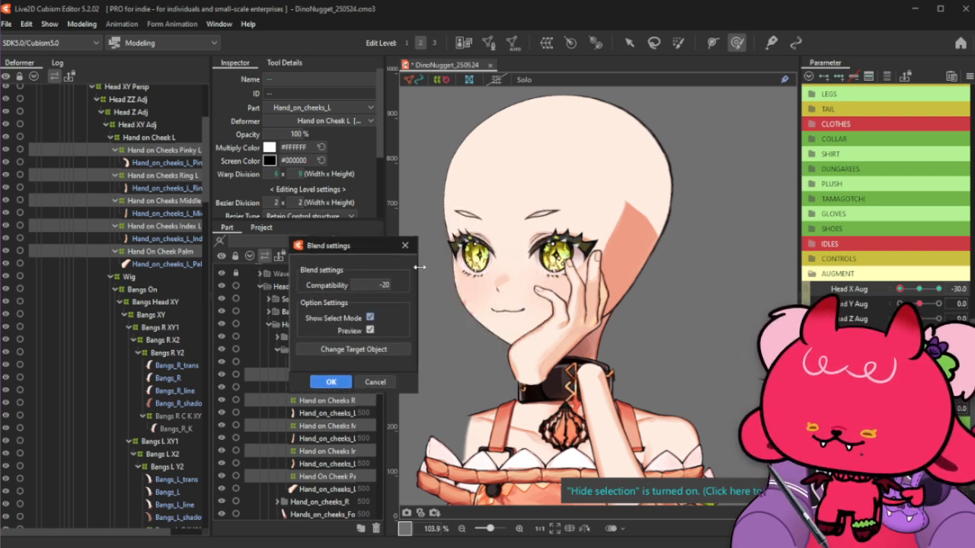
{"action": "left_click", "coordinate": [377, 281]}
{"action": "type", "text": "-10"}
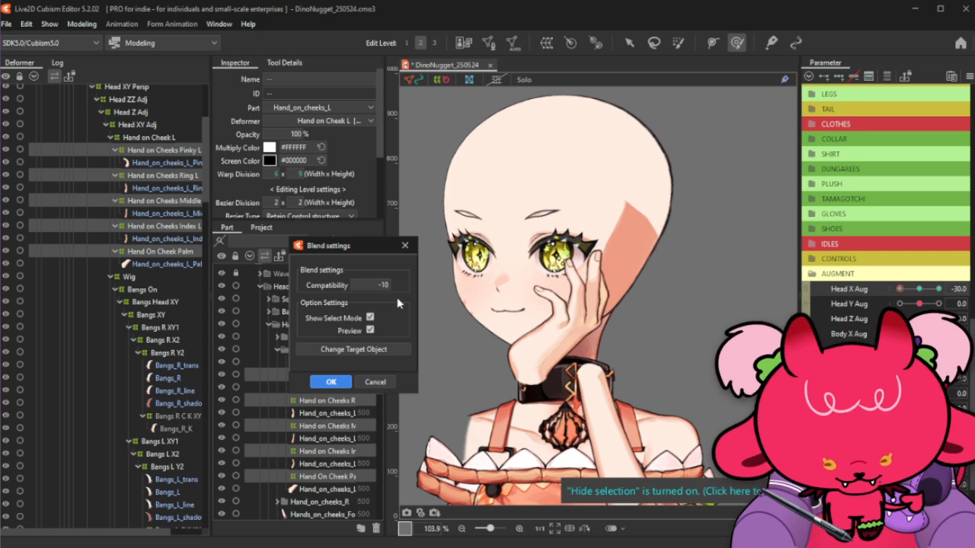
{"action": "left_click", "coordinate": [330, 382]}
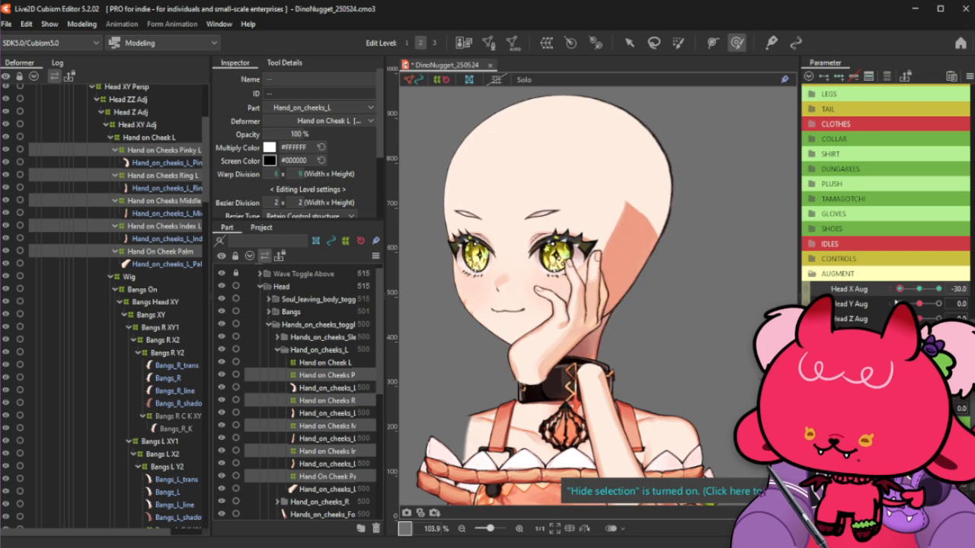
Return Head X Aug to 0, set Head Y Aug to 30 and try reshaping the Hand on Cheek L deformer with the deform brush
{"action": "left_click", "coordinate": [922, 290]}
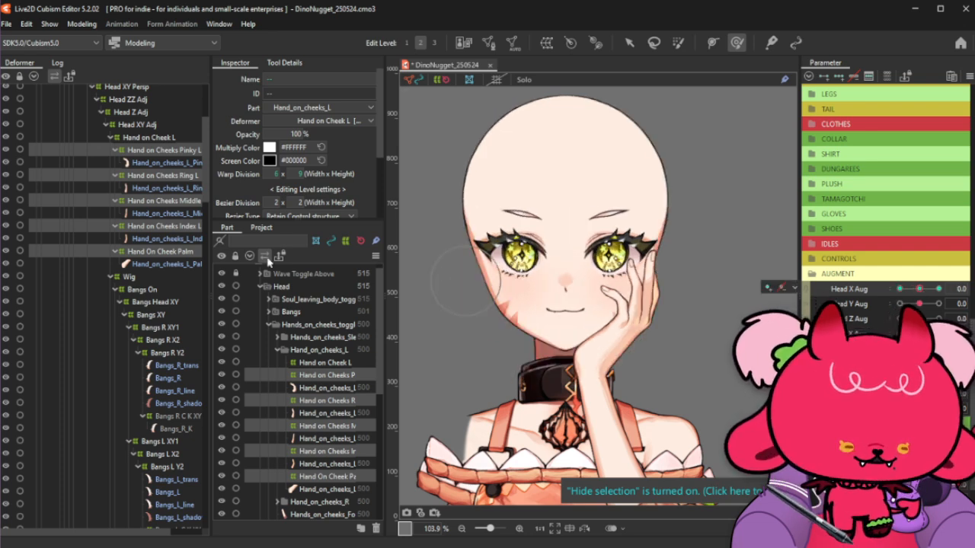
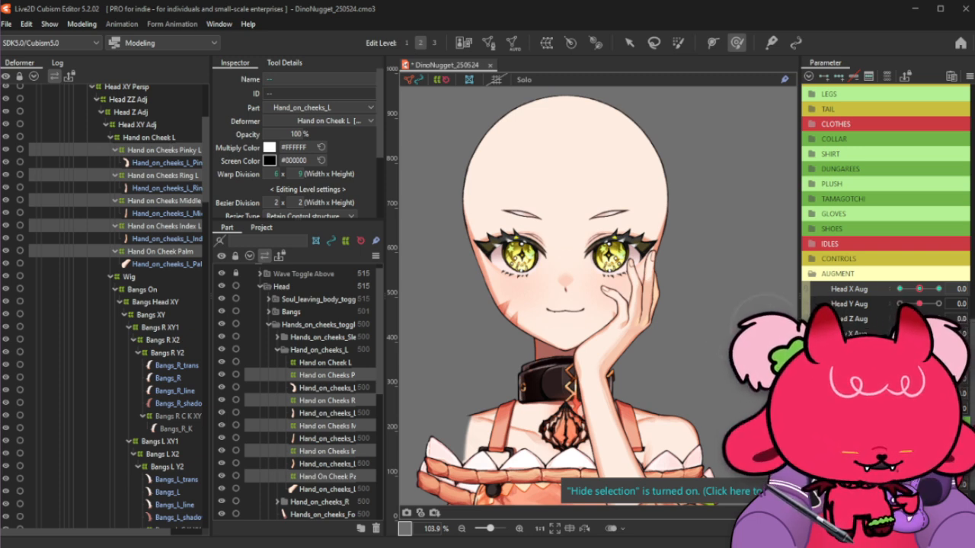
{"action": "left_click_drag", "start_coordinate": [920, 289], "coordinate": [889, 297]}
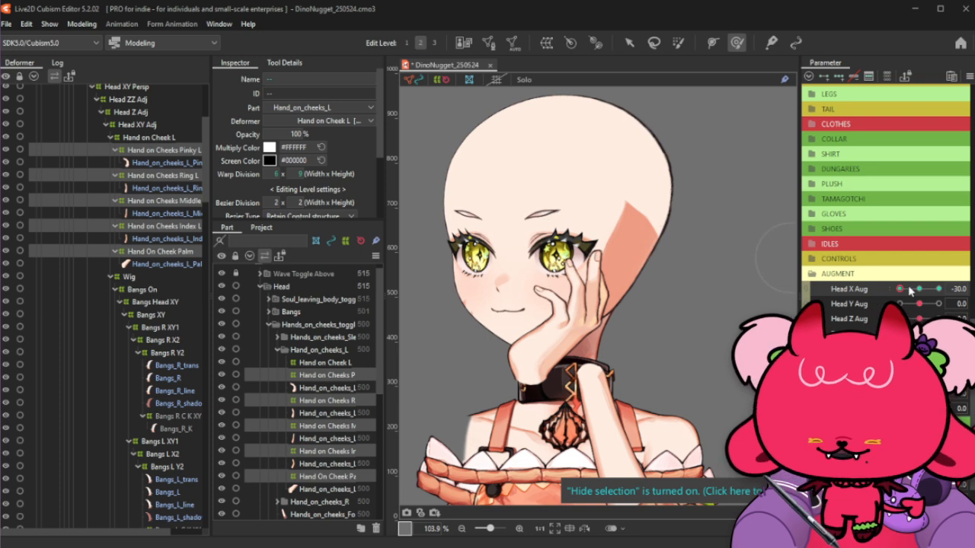
{"action": "left_click_drag", "start_coordinate": [910, 290], "coordinate": [919, 289]}
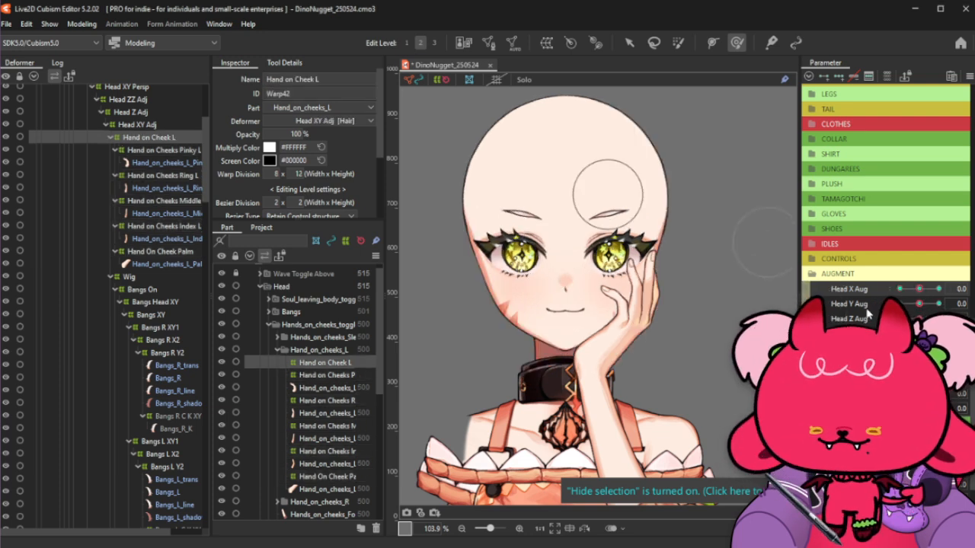
{"action": "left_click_drag", "start_coordinate": [920, 307], "coordinate": [946, 303]}
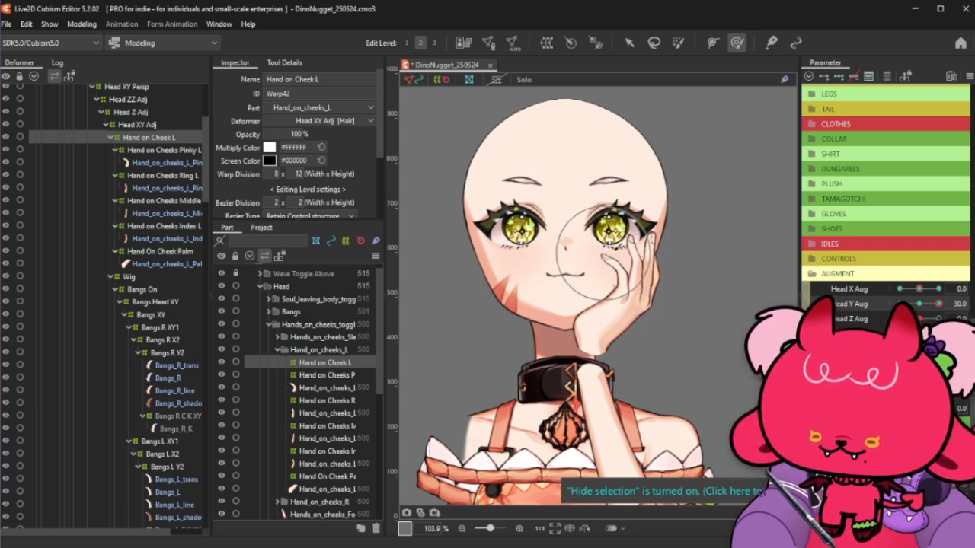
{"action": "left_click_drag", "start_coordinate": [646, 280], "coordinate": [680, 270]}
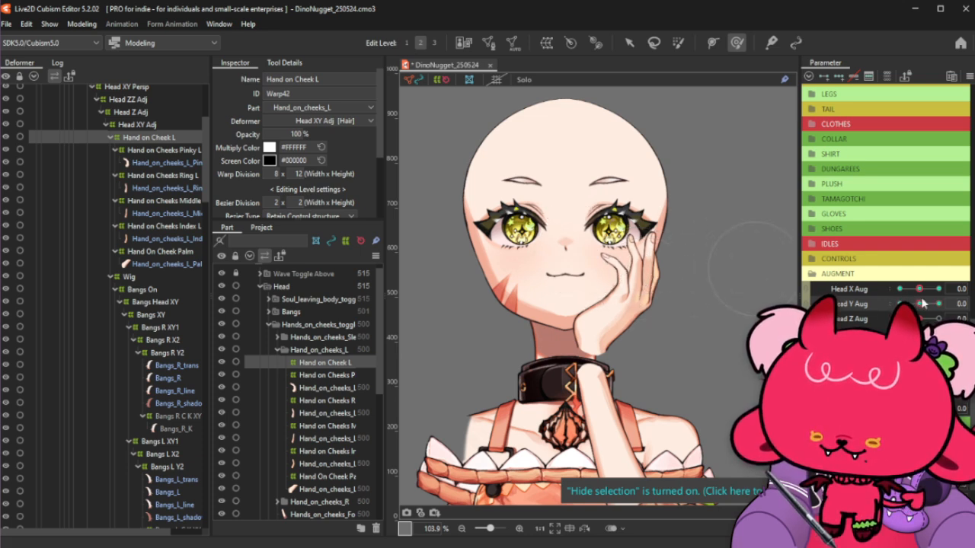
{"action": "left_click_drag", "start_coordinate": [924, 303], "coordinate": [952, 301]}
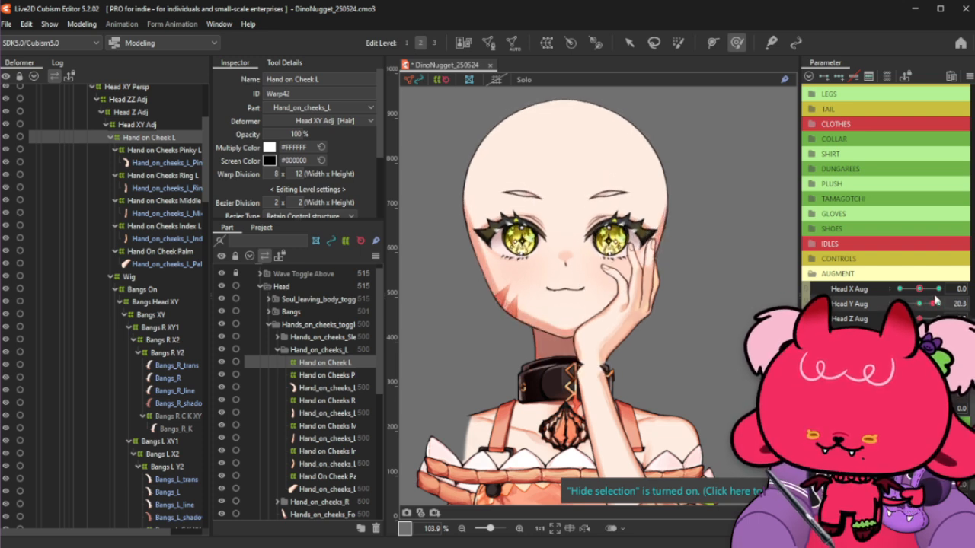
{"action": "mouse_move", "coordinate": [938, 304]}
{"action": "left_mouse_down"}
{"action": "mouse_move", "coordinate": [926, 304]}
{"action": "mouse_move", "coordinate": [947, 304]}
{"action": "mouse_move", "coordinate": [939, 306]}
{"action": "left_mouse_up"}
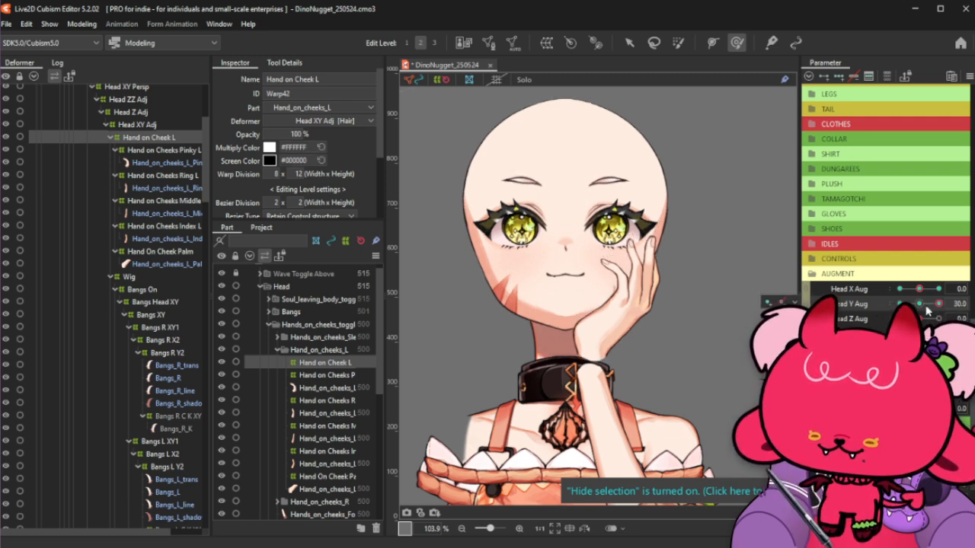
Switch to the Arrow tool and scrub Head Y Aug around 30 to inspect the hand against the cheek
{"action": "left_click", "coordinate": [629, 43]}
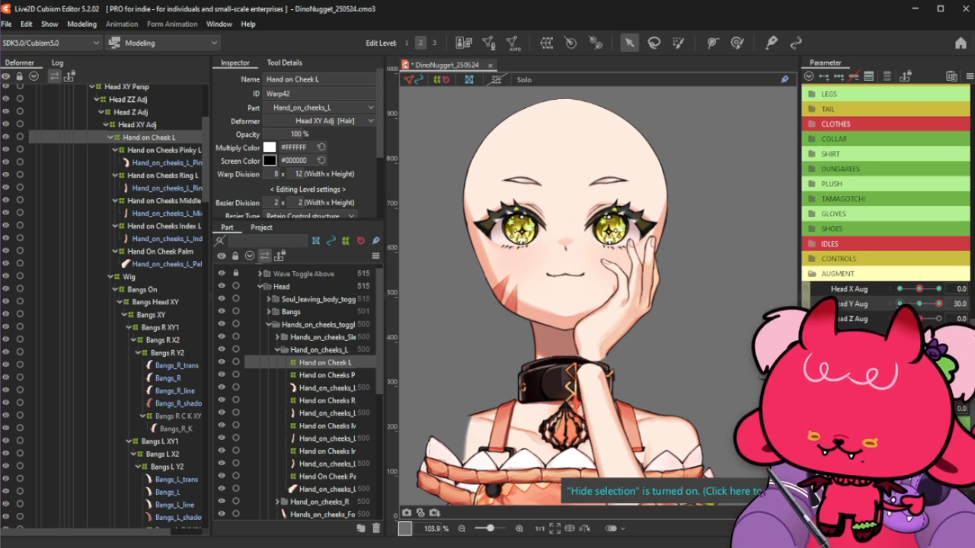
{"action": "mouse_move", "coordinate": [939, 303]}
{"action": "left_mouse_down"}
{"action": "mouse_move", "coordinate": [922, 306]}
{"action": "mouse_move", "coordinate": [940, 303]}
{"action": "left_mouse_up"}
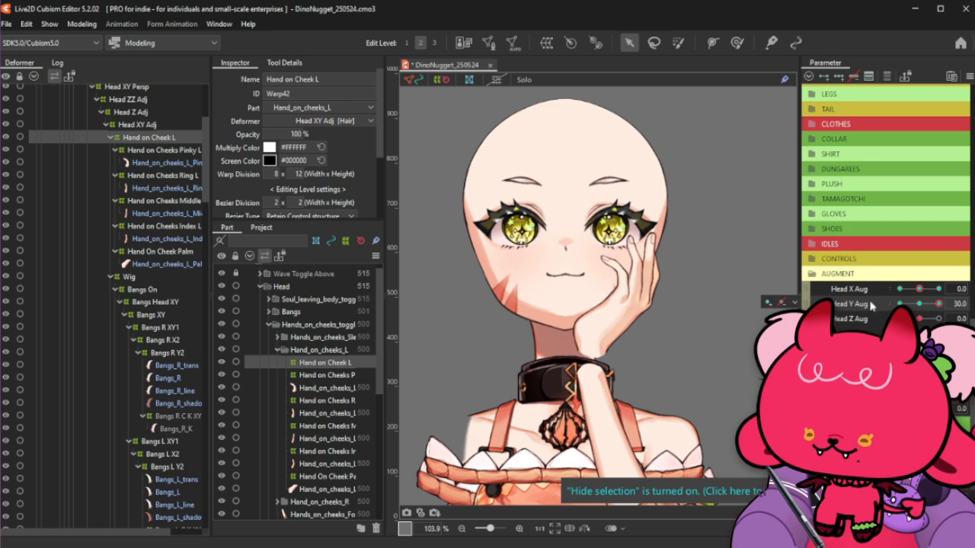
{"action": "left_click_drag", "start_coordinate": [938, 304], "coordinate": [934, 305]}
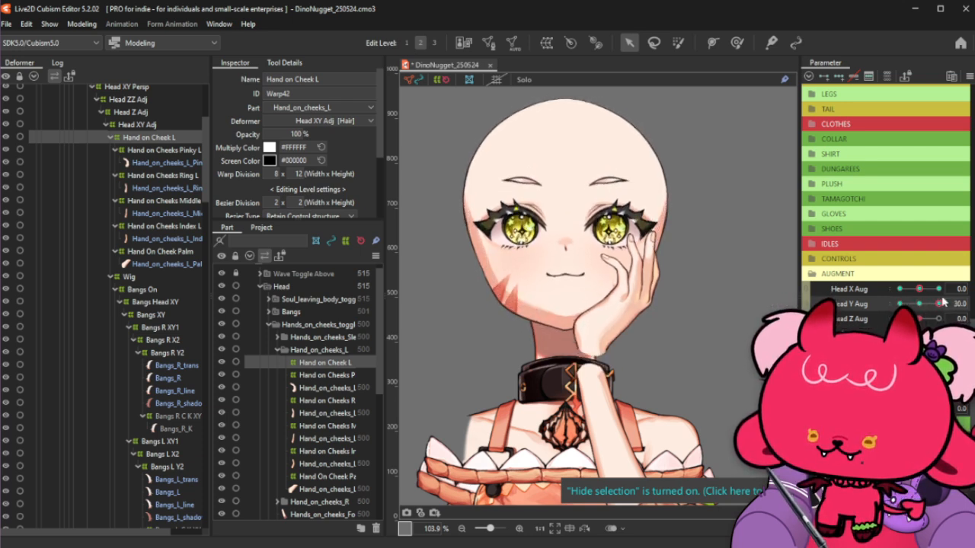
{"action": "left_click_drag", "start_coordinate": [939, 303], "coordinate": [948, 301]}
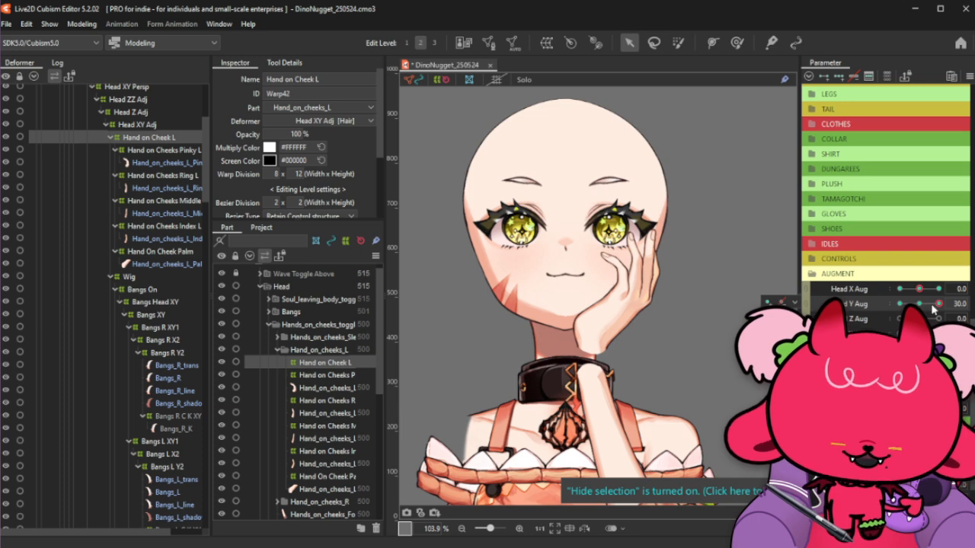
Switch to the deform brush and add three Head Y Aug keys to the palm, index, middle, ring and pinky deformers
{"action": "mouse_move", "coordinate": [948, 301]}
{"action": "left_mouse_down"}
{"action": "mouse_move", "coordinate": [931, 303]}
{"action": "mouse_move", "coordinate": [940, 311]}
{"action": "mouse_move", "coordinate": [952, 303]}
{"action": "left_mouse_up"}
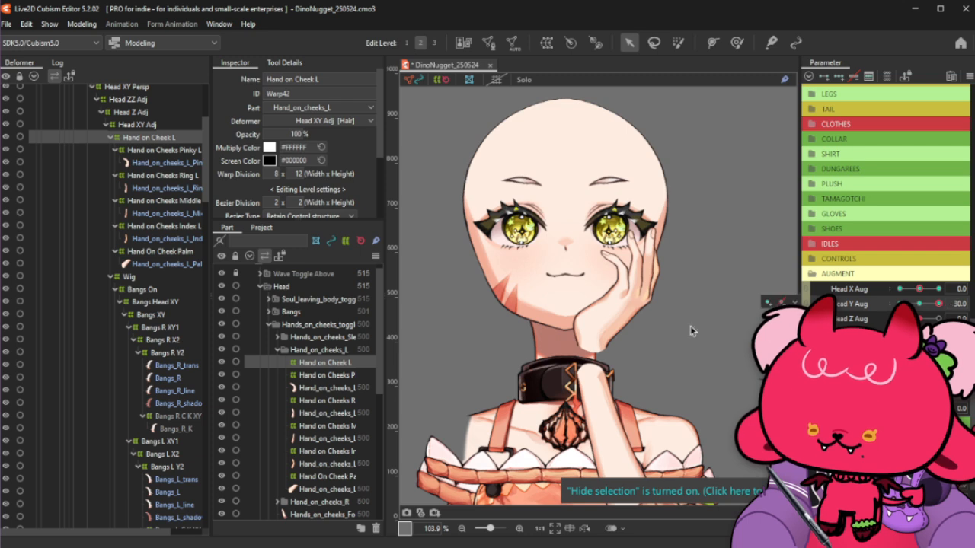
{"action": "left_click", "coordinate": [736, 43]}
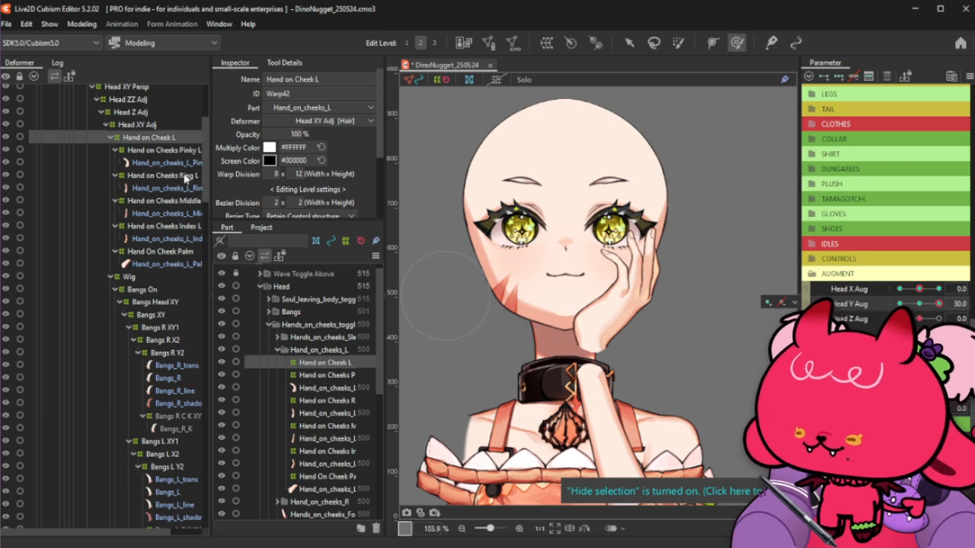
{"action": "left_click", "coordinate": [184, 252]}
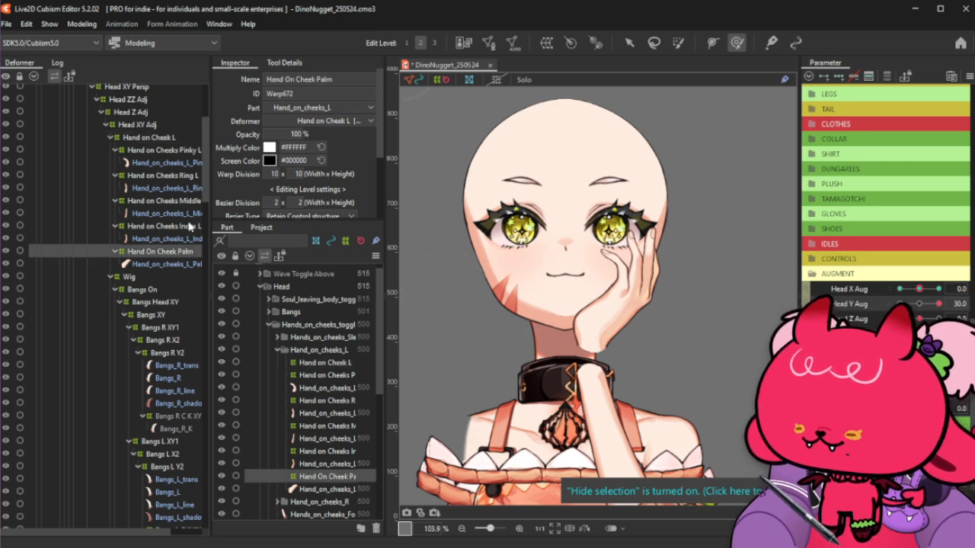
{"action": "left_click", "coordinate": [190, 226], "text": "ctrl"}
{"action": "left_click", "coordinate": [190, 200], "text": "ctrl"}
{"action": "left_click", "coordinate": [190, 175], "text": "ctrl"}
{"action": "left_click", "coordinate": [191, 150], "text": "ctrl"}
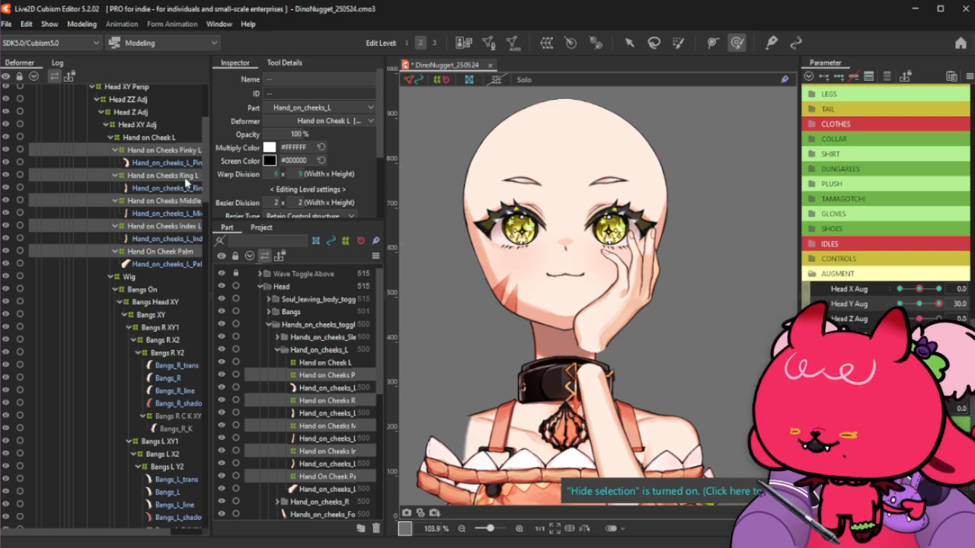
Select only the Hand on Cheeks Pinky L deformer, try reshaping the pinky at Head Y Aug 30 and undo the stroke
{"action": "left_click", "coordinate": [196, 150]}
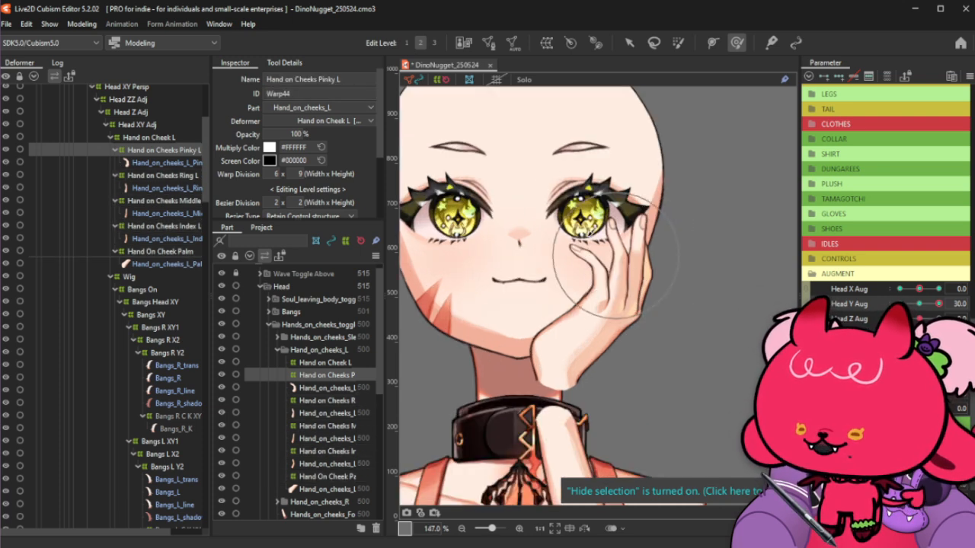
{"action": "scroll", "coordinate": [582, 255], "scroll_direction": "up", "scroll_amount": 2}
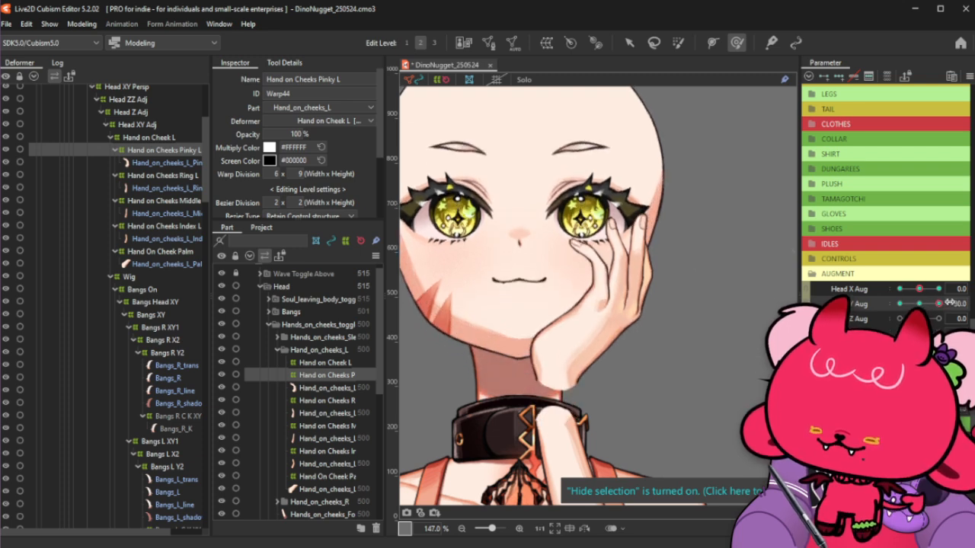
{"action": "scroll", "coordinate": [577, 257], "scroll_direction": "up", "scroll_amount": 3}
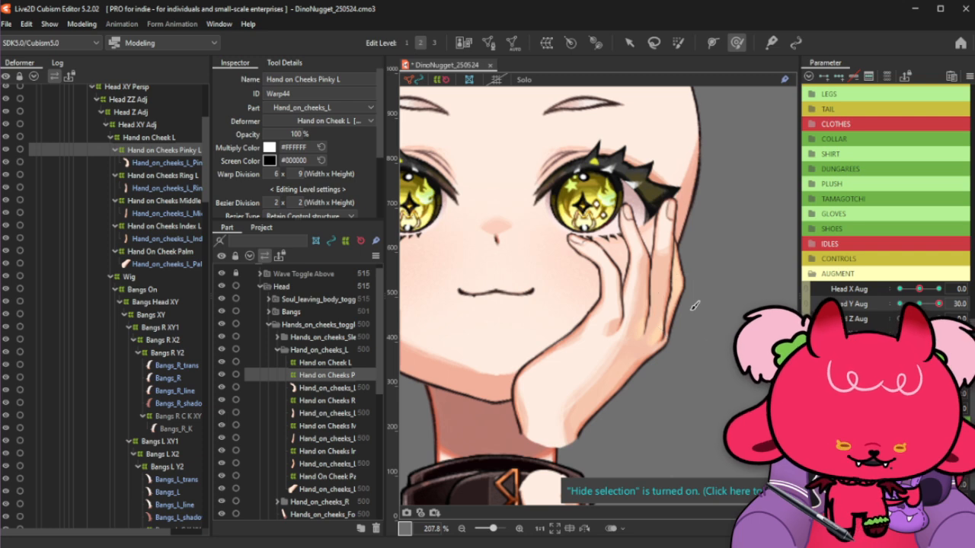
{"action": "left_click_drag", "start_coordinate": [918, 303], "coordinate": [946, 302]}
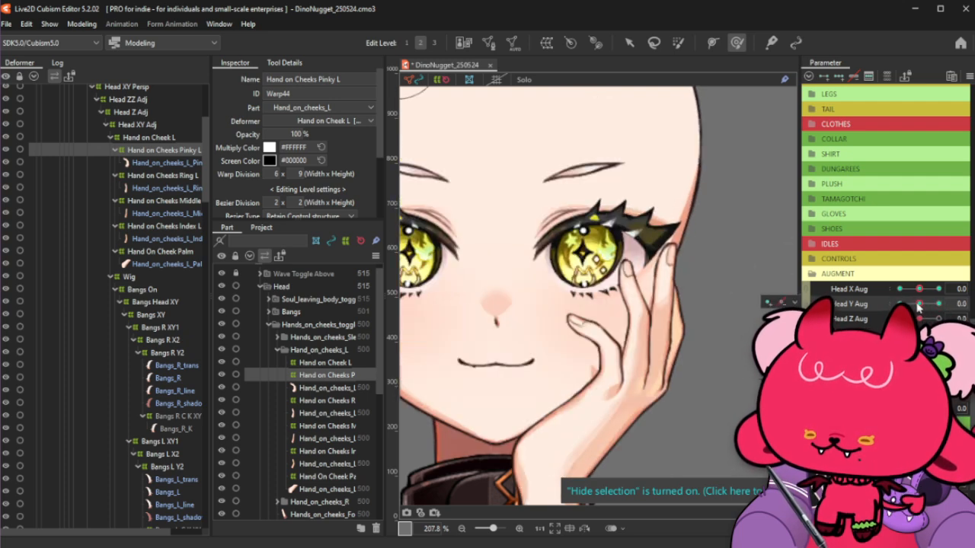
{"action": "scroll", "coordinate": [560, 264], "scroll_direction": "up", "scroll_amount": 3}
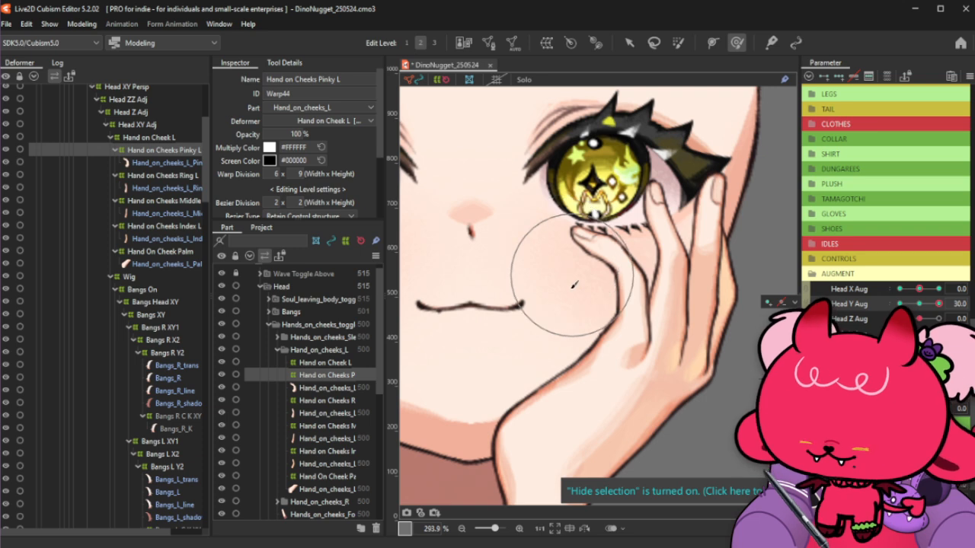
{"action": "left_click", "coordinate": [577, 252]}
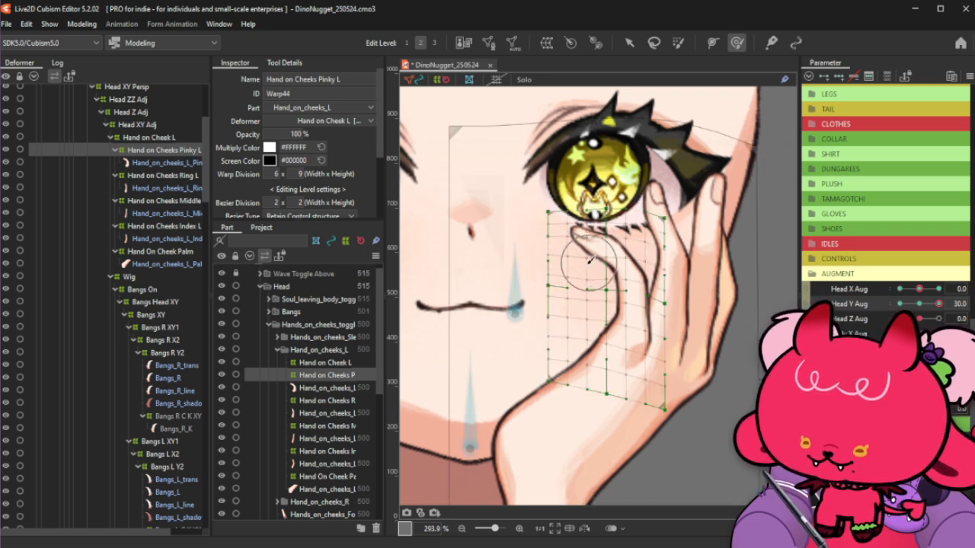
{"action": "left_click_drag", "start_coordinate": [588, 264], "coordinate": [583, 264]}
{"action": "key", "text": "ctrl+z"}
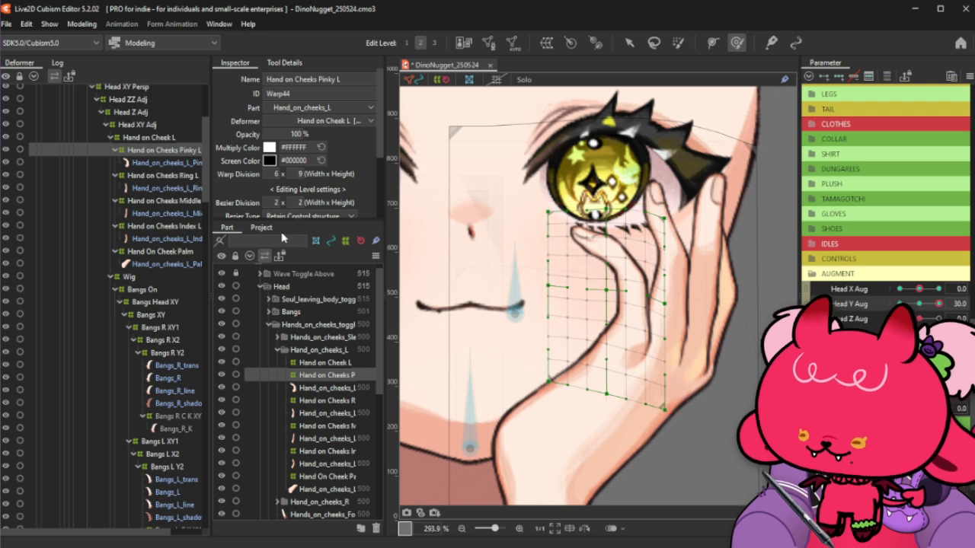
Return Head Y Aug to 0 and apply the Set_06 automatic mesh preset to the Hand_on_cheeks_L_Pinky art mesh
{"action": "left_click", "coordinate": [167, 165]}
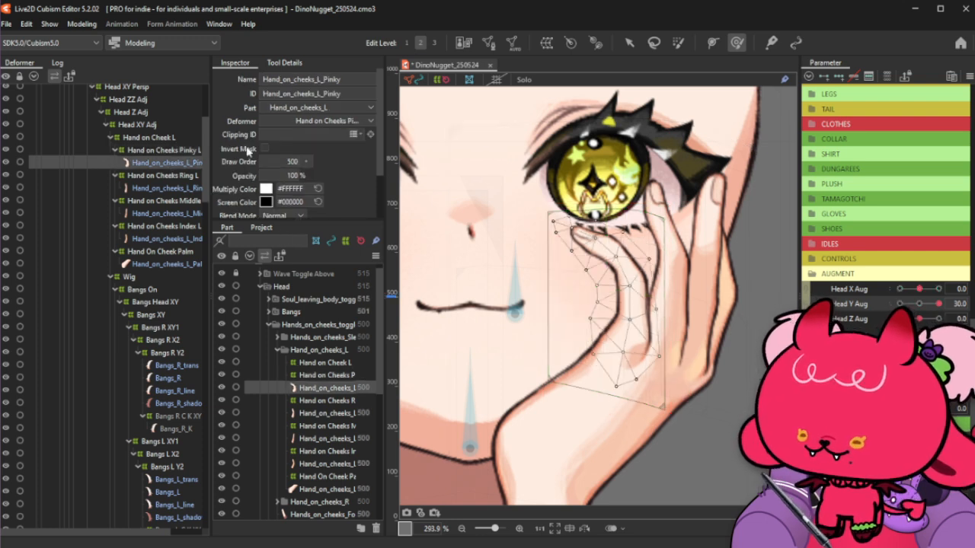
{"action": "left_click", "coordinate": [917, 307]}
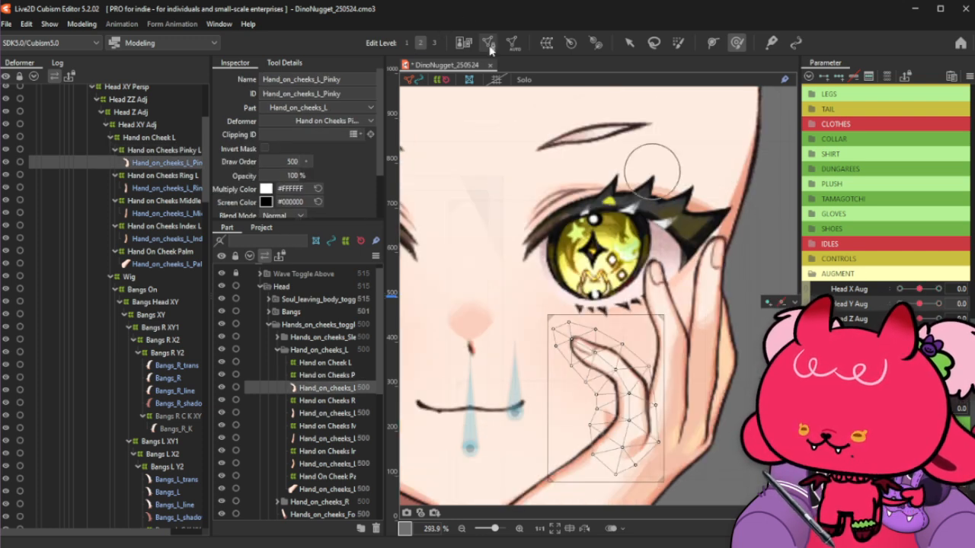
{"action": "left_click", "coordinate": [512, 43]}
{"action": "left_click", "coordinate": [210, 179]}
{"action": "left_click", "coordinate": [174, 283]}
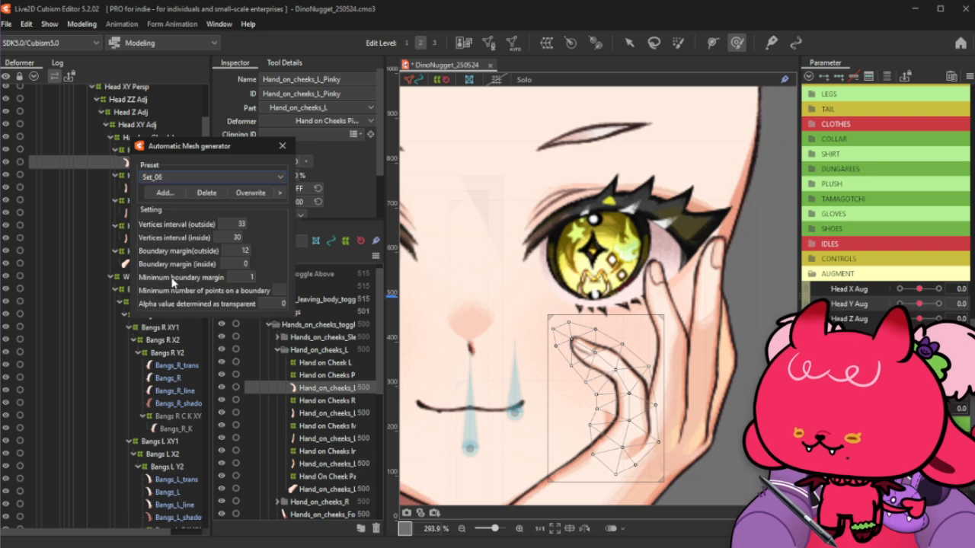
Try outside and inside vertex intervals of 16 on the pinky mesh, restore the Set_06 preset and leave the mesh generator
{"action": "mouse_move", "coordinate": [238, 221]}
{"action": "left_mouse_down"}
{"action": "mouse_move", "coordinate": [220, 221]}
{"action": "mouse_move", "coordinate": [241, 224]}
{"action": "mouse_move", "coordinate": [235, 236]}
{"action": "left_mouse_up"}
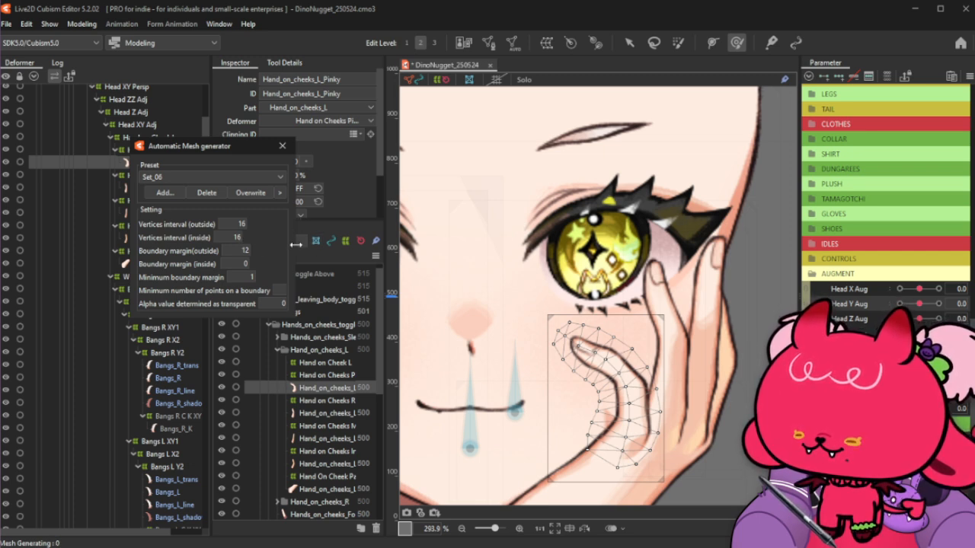
{"action": "left_click_drag", "start_coordinate": [290, 246], "coordinate": [340, 251]}
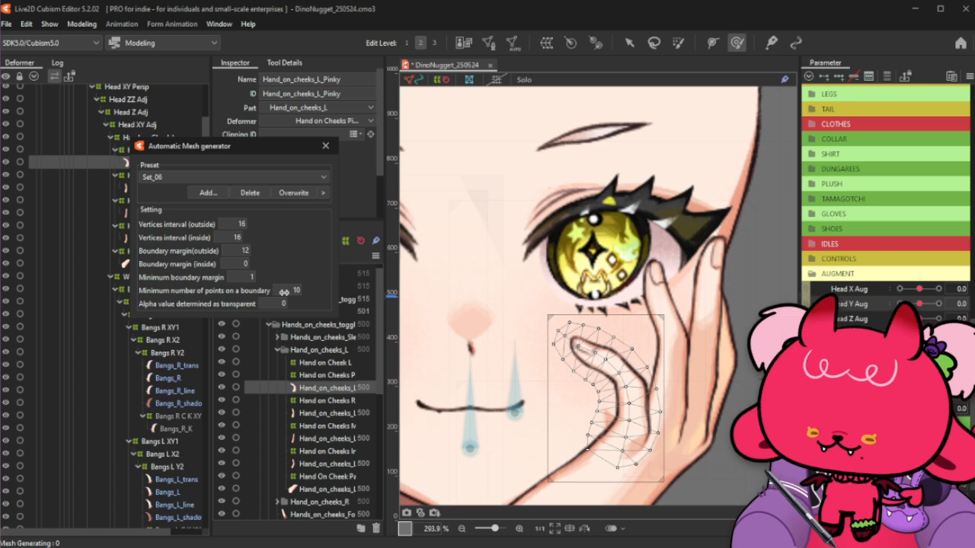
{"action": "left_click", "coordinate": [240, 175]}
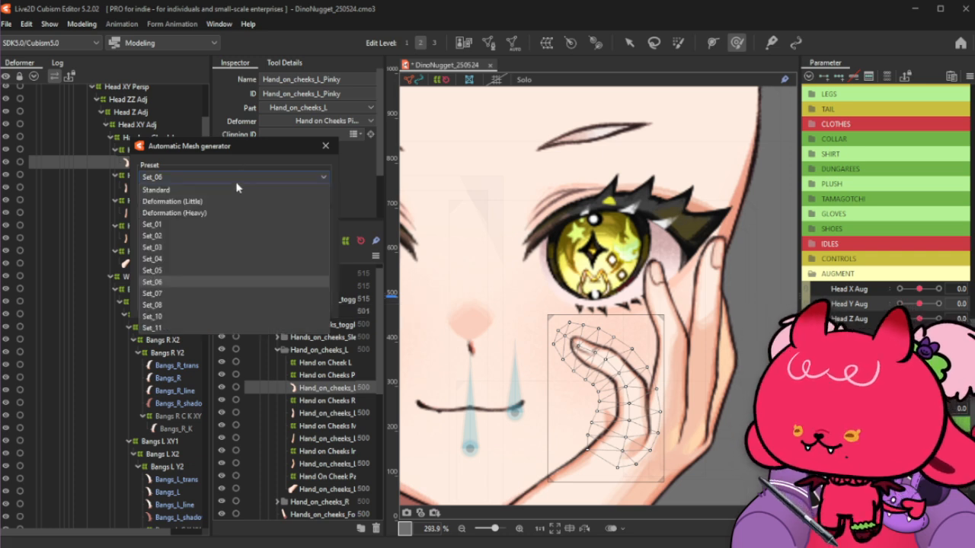
{"action": "left_click", "coordinate": [162, 282]}
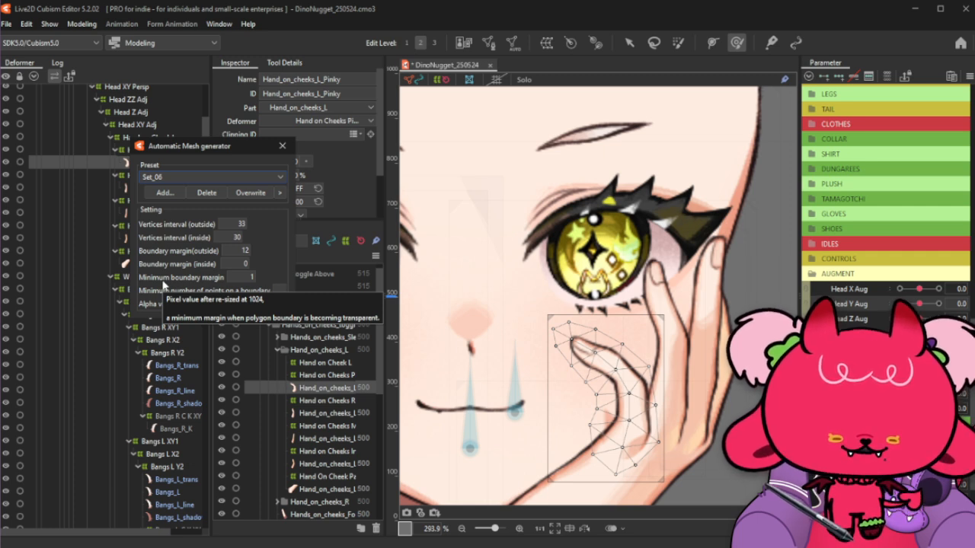
{"action": "left_click", "coordinate": [280, 146]}
{"action": "left_click", "coordinate": [512, 42]}
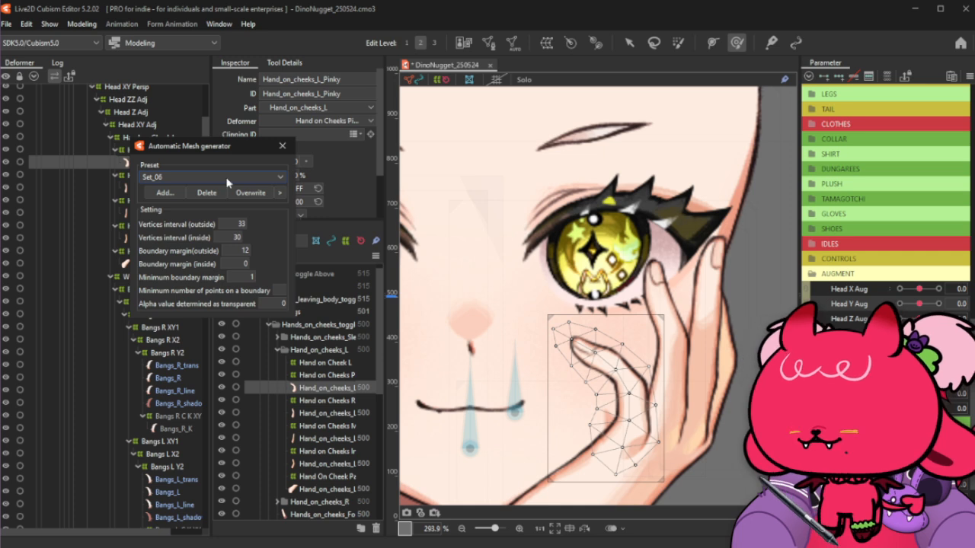
{"action": "left_click", "coordinate": [282, 145]}
Subdivide the Hand_on_cheeks_L_Pinky mesh with 4 Division in manual mesh editing and apply the result
{"action": "left_click", "coordinate": [488, 42]}
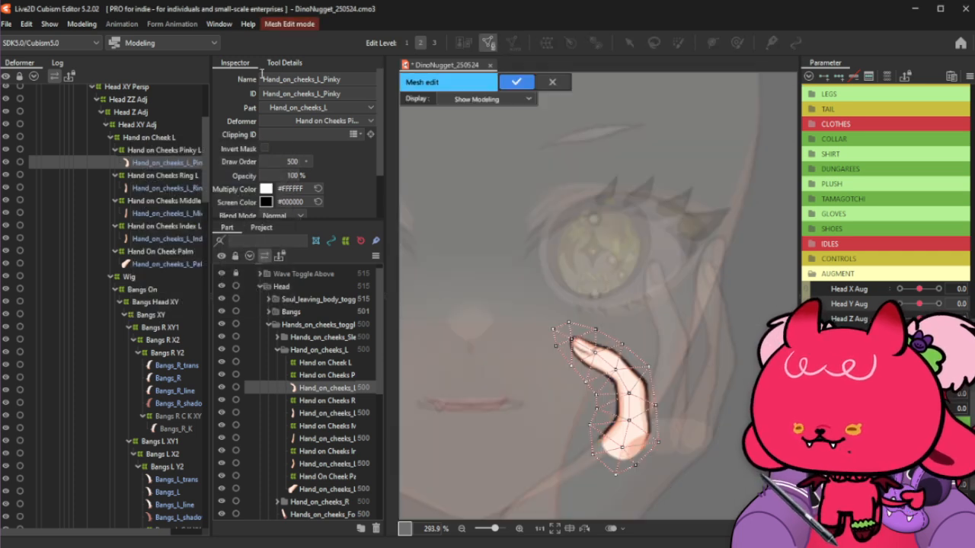
{"action": "left_click", "coordinate": [294, 64]}
{"action": "left_click", "coordinate": [320, 123]}
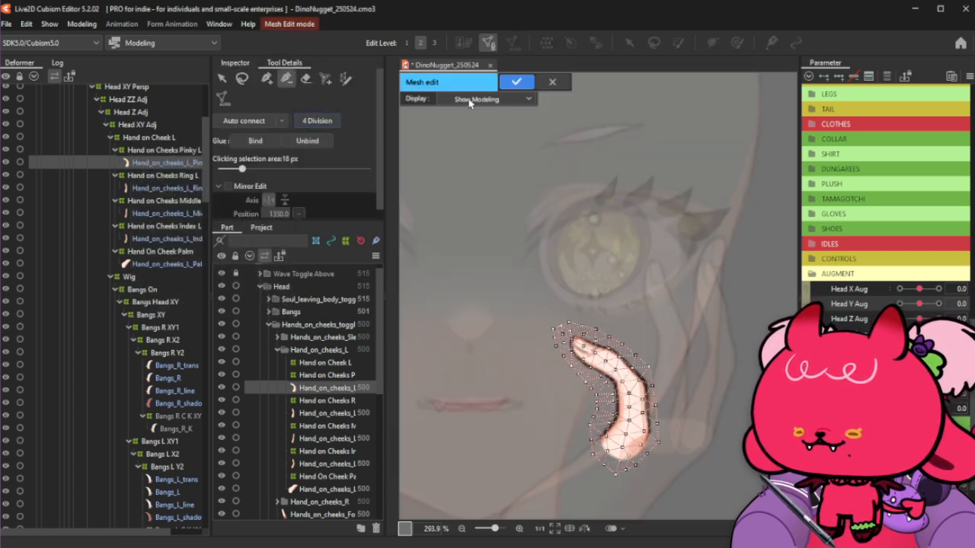
{"action": "left_click", "coordinate": [518, 82]}
Edit the pinky mesh again, erase the outermost vertices around the fingertip and apply the changes
{"action": "mouse_move", "coordinate": [913, 301]}
{"action": "left_mouse_down"}
{"action": "mouse_move", "coordinate": [952, 304]}
{"action": "mouse_move", "coordinate": [924, 310]}
{"action": "left_mouse_up"}
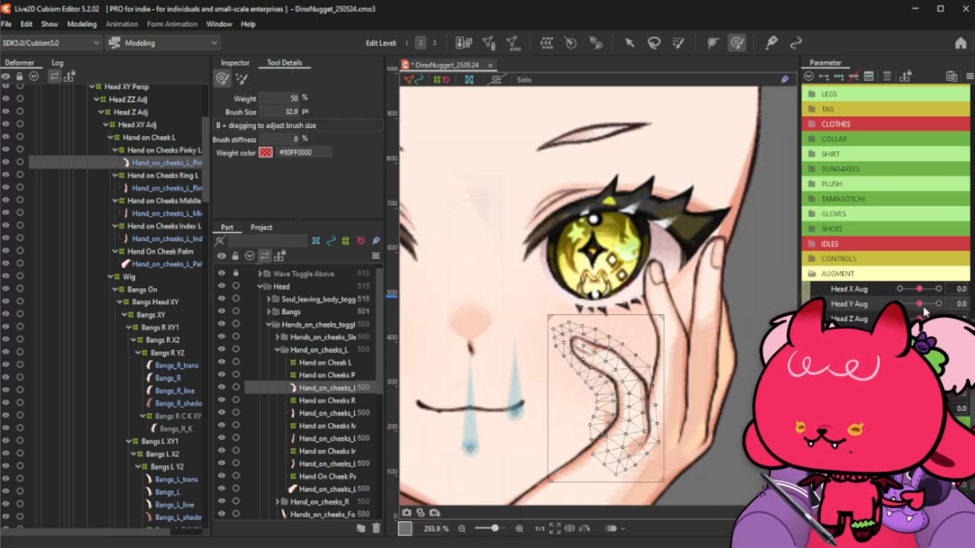
{"action": "left_click", "coordinate": [491, 46]}
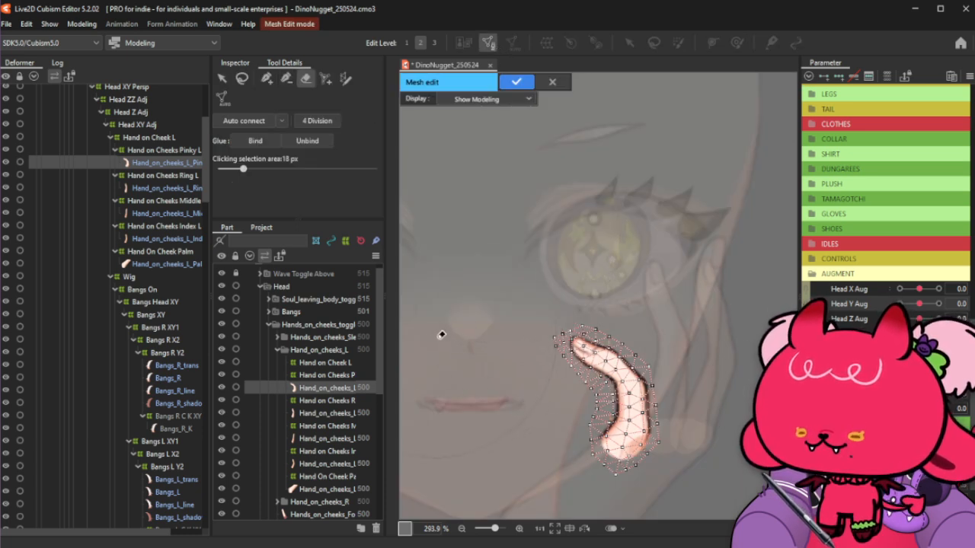
{"action": "left_click", "coordinate": [516, 84]}
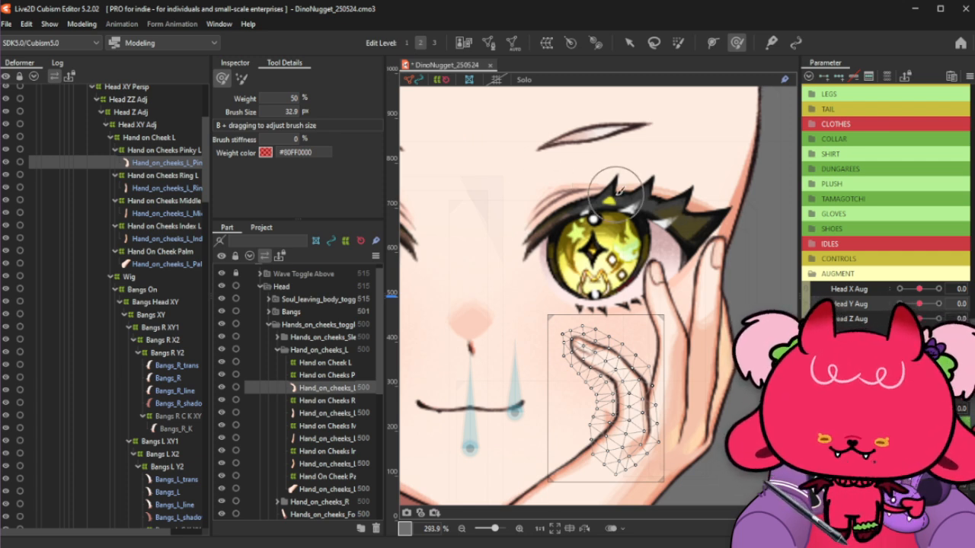
Set Head Y Aug to 30, select the Hand on Cheeks Pinky L deformer and hide the selection overlay
{"action": "scroll", "coordinate": [618, 192], "scroll_direction": "down", "scroll_amount": 2}
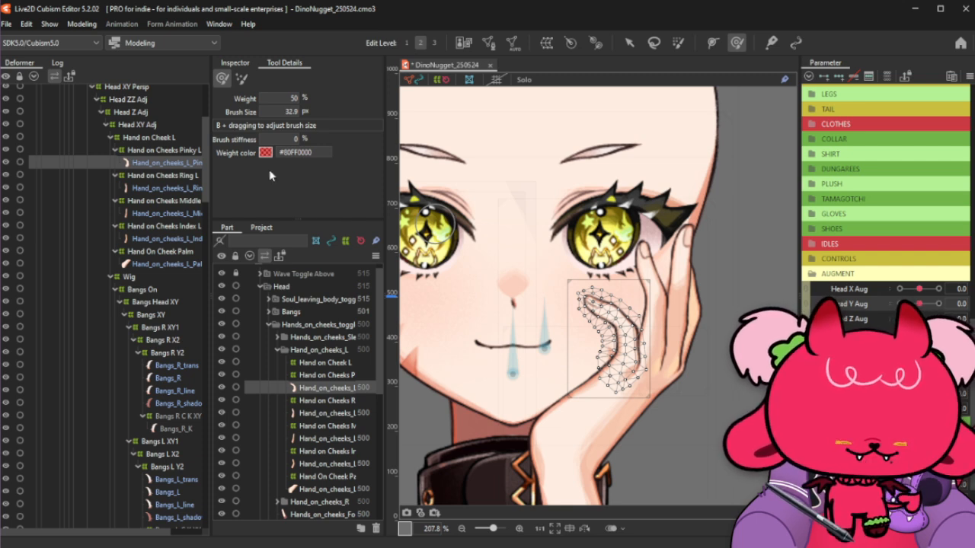
{"action": "left_click_drag", "start_coordinate": [920, 305], "coordinate": [939, 304]}
{"action": "left_click", "coordinate": [171, 140]}
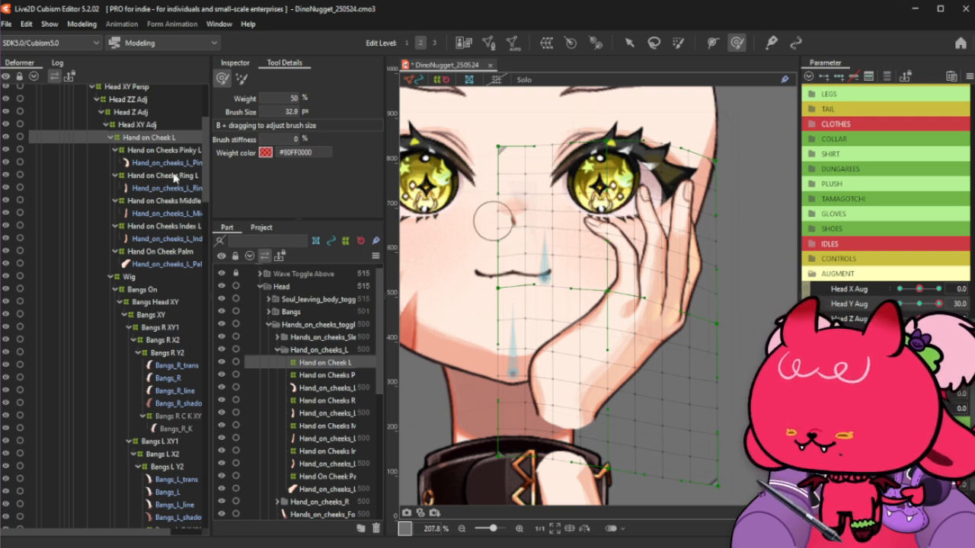
{"action": "left_click", "coordinate": [200, 152]}
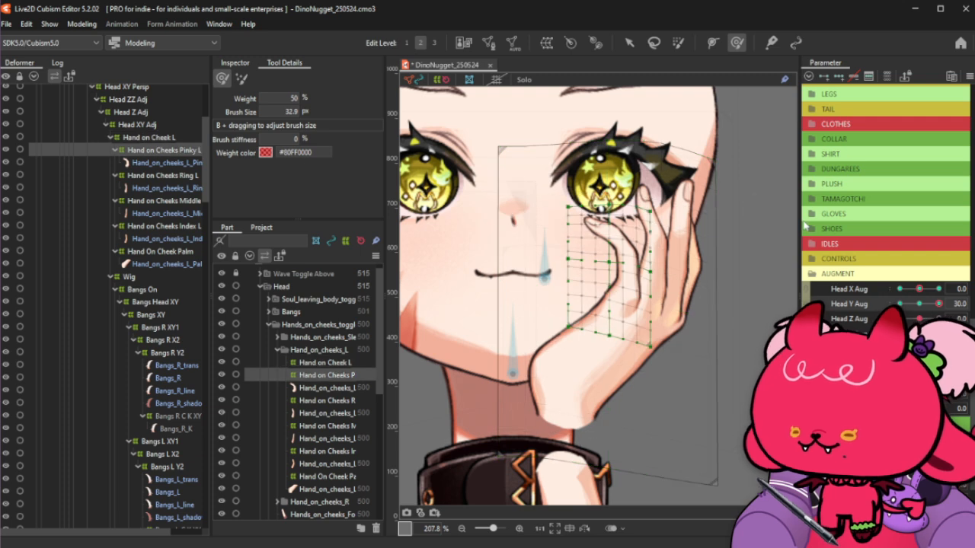
{"action": "key", "text": "ctrl+h"}
{"action": "scroll", "coordinate": [632, 289], "scroll_direction": "down", "scroll_amount": 2}
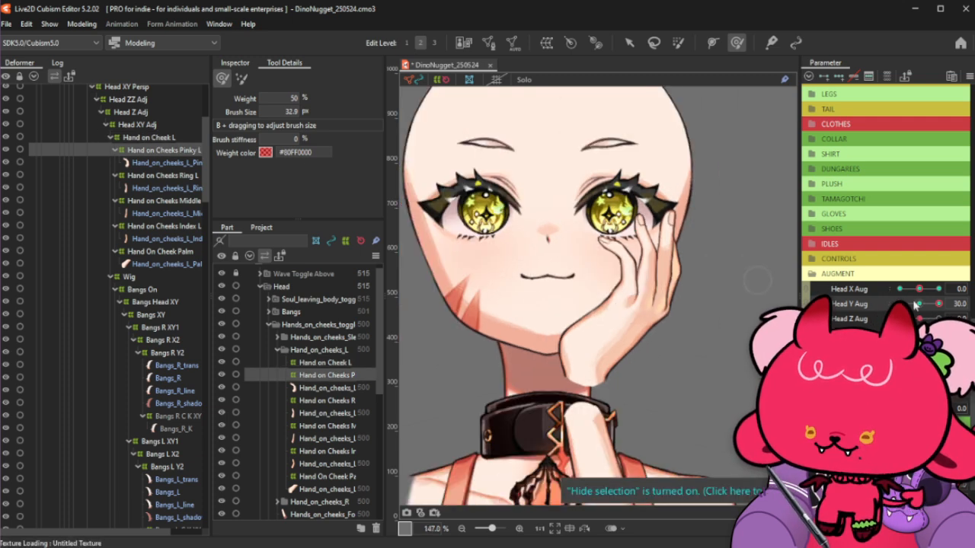
{"action": "mouse_move", "coordinate": [938, 303]}
{"action": "left_mouse_down"}
{"action": "mouse_move", "coordinate": [910, 303]}
{"action": "mouse_move", "coordinate": [946, 303]}
{"action": "left_mouse_up"}
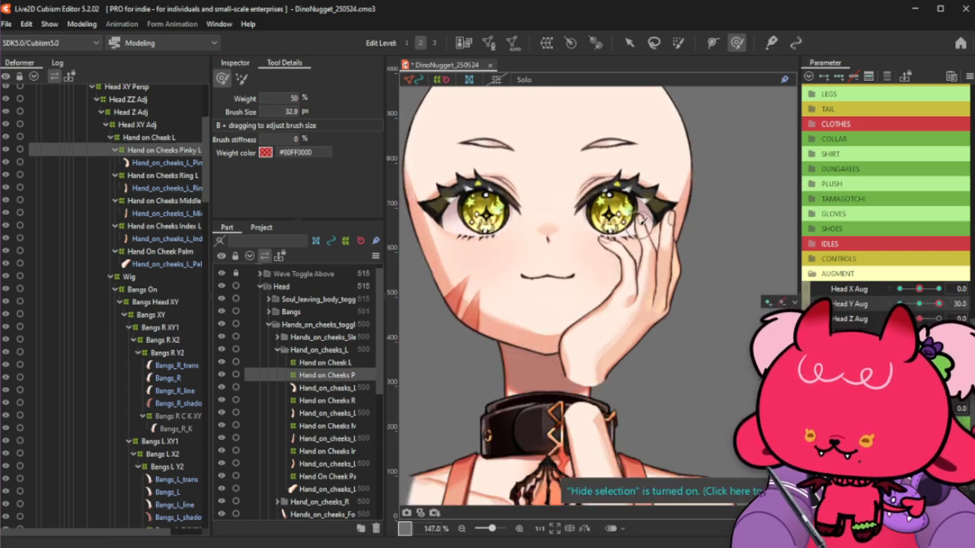
Enlarge the deform brush to 122 px, reshape the pinky at Head Y Aug 30 and compare it with the pose at 0
{"action": "key", "text": "b"}
{"action": "mouse_move", "coordinate": [625, 252]}
{"action": "left_mouse_down"}
{"action": "mouse_move", "coordinate": [599, 262]}
{"action": "mouse_move", "coordinate": [582, 237]}
{"action": "left_mouse_up"}
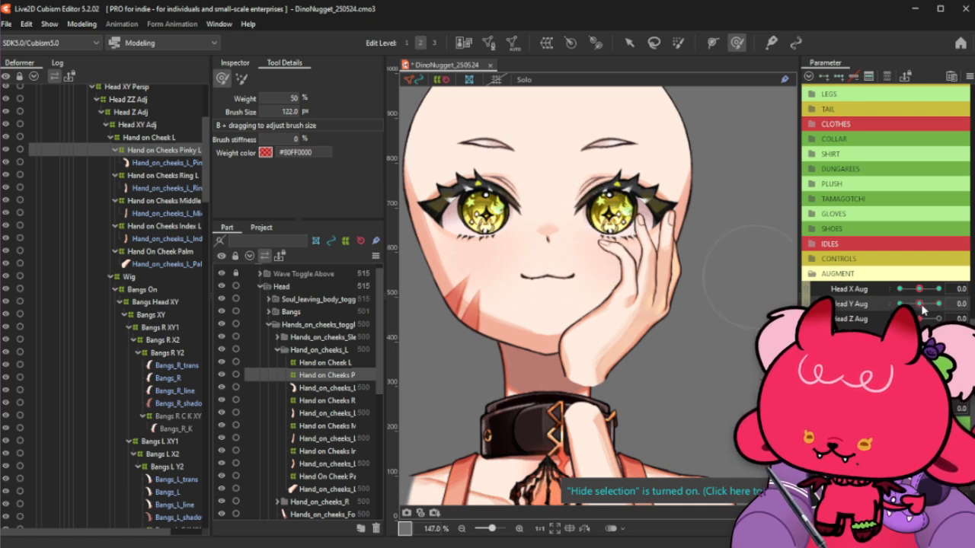
{"action": "left_click_drag", "start_coordinate": [921, 303], "coordinate": [938, 303]}
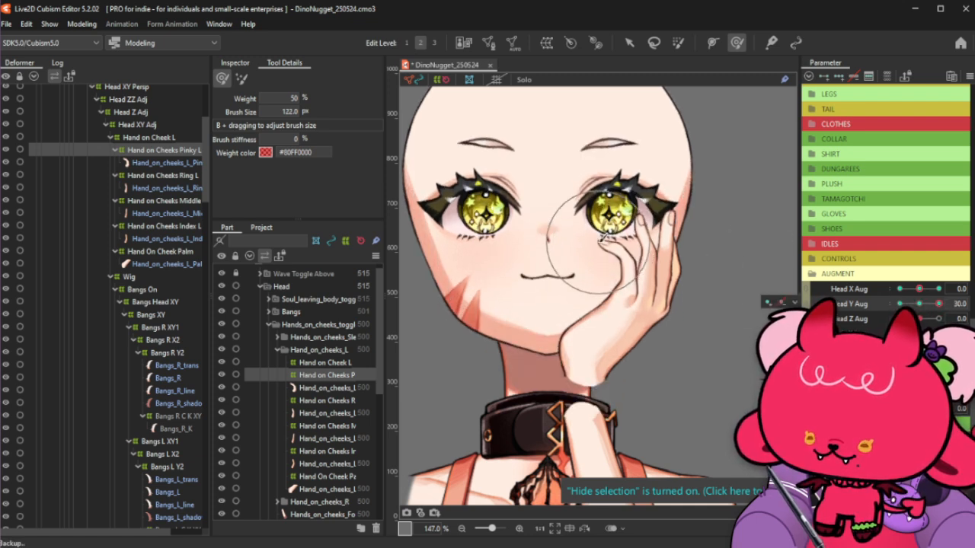
{"action": "left_click", "coordinate": [919, 304]}
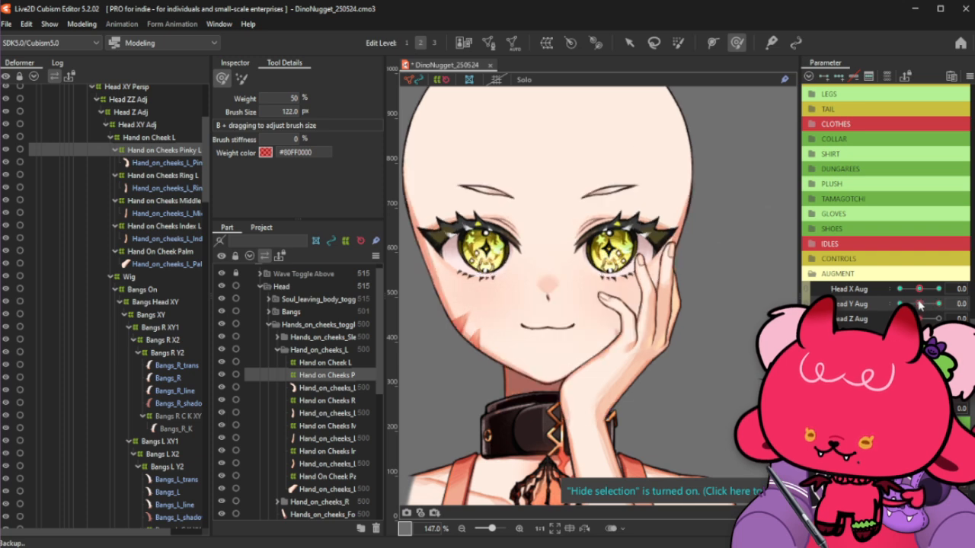
{"action": "left_click_drag", "start_coordinate": [919, 304], "coordinate": [938, 304]}
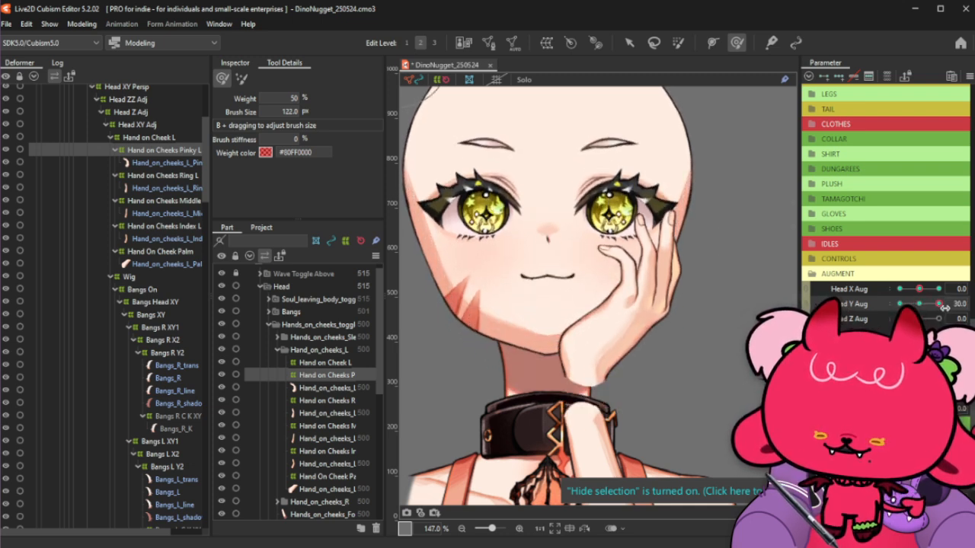
{"action": "mouse_move", "coordinate": [943, 305]}
{"action": "left_mouse_down"}
{"action": "mouse_move", "coordinate": [929, 304]}
{"action": "mouse_move", "coordinate": [951, 314]}
{"action": "mouse_move", "coordinate": [923, 306]}
{"action": "mouse_move", "coordinate": [939, 307]}
{"action": "mouse_move", "coordinate": [925, 313]}
{"action": "mouse_move", "coordinate": [945, 304]}
{"action": "left_mouse_up"}
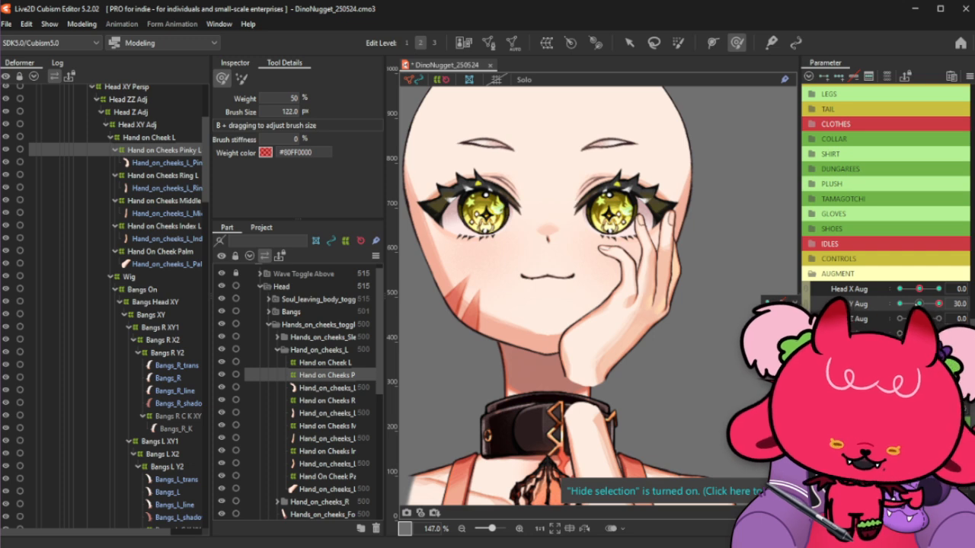
{"action": "left_click", "coordinate": [918, 305]}
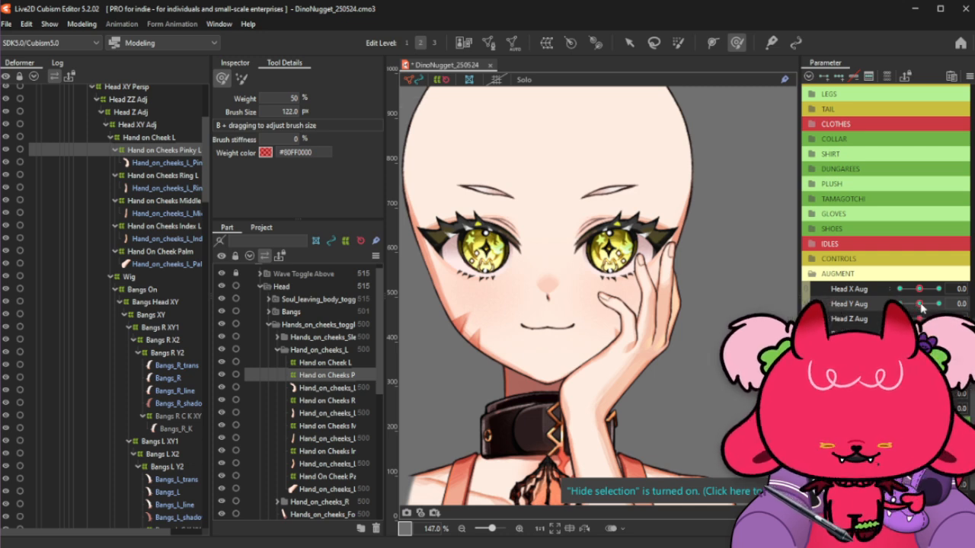
Refine the Hand on Cheeks Ring L deformer at Head Y Aug 30 with an 86.6 px brush, comparing it with the pose at 0
{"action": "left_click_drag", "start_coordinate": [924, 308], "coordinate": [940, 305]}
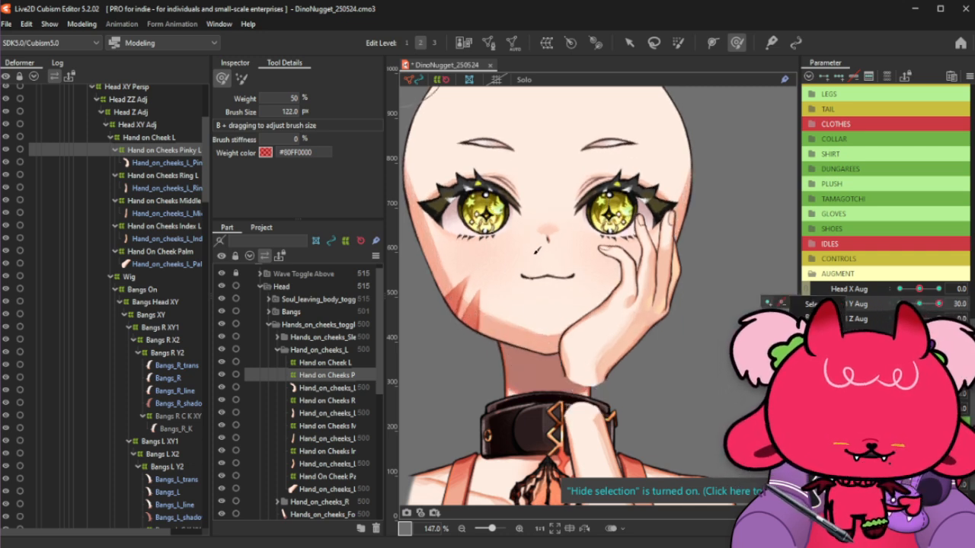
{"action": "left_click", "coordinate": [169, 178]}
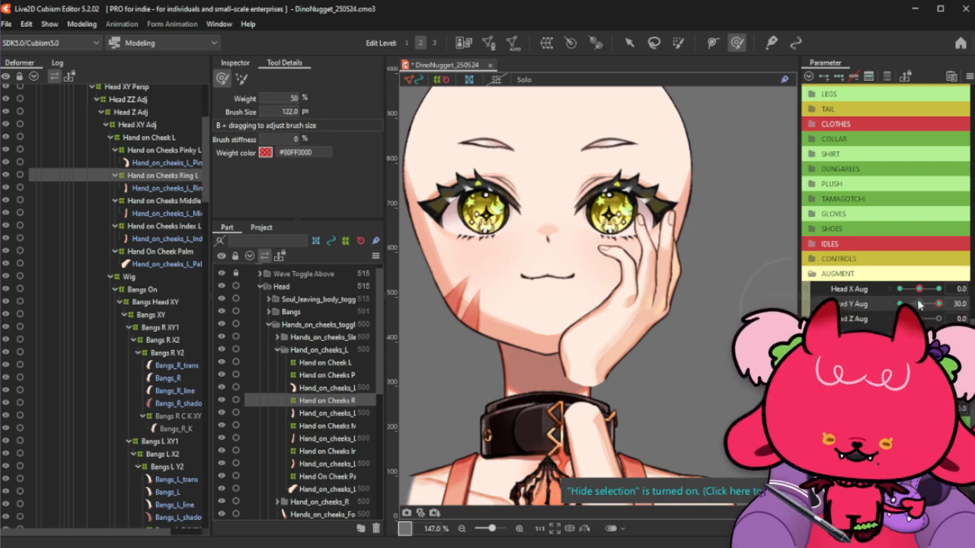
{"action": "left_click_drag", "start_coordinate": [919, 305], "coordinate": [941, 305]}
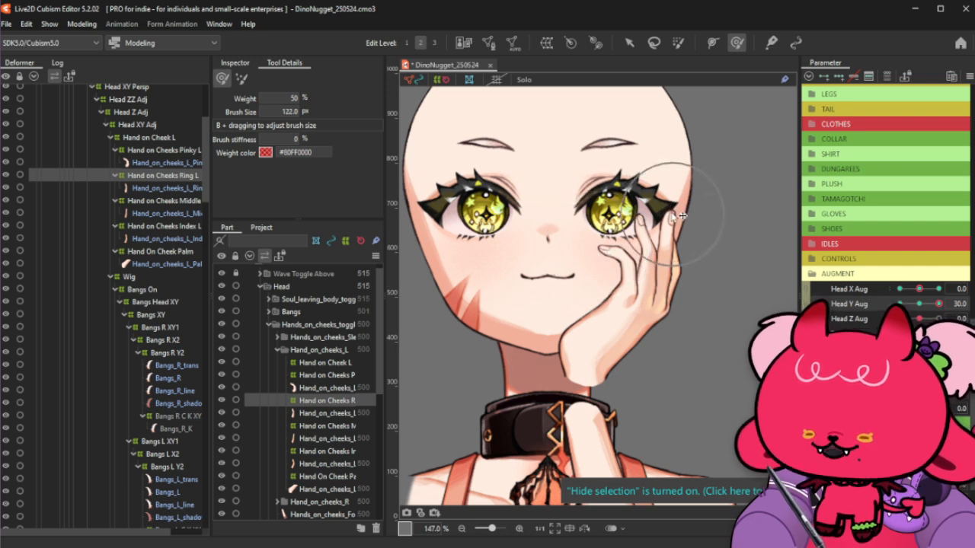
{"action": "left_click", "coordinate": [918, 305]}
{"action": "left_click", "coordinate": [938, 306]}
{"action": "left_click", "coordinate": [922, 306]}
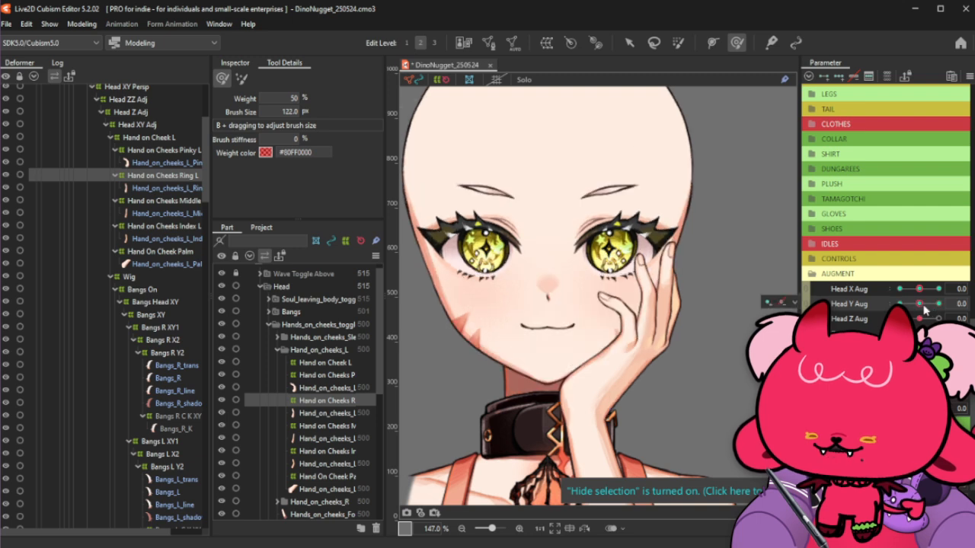
{"action": "left_click", "coordinate": [938, 304]}
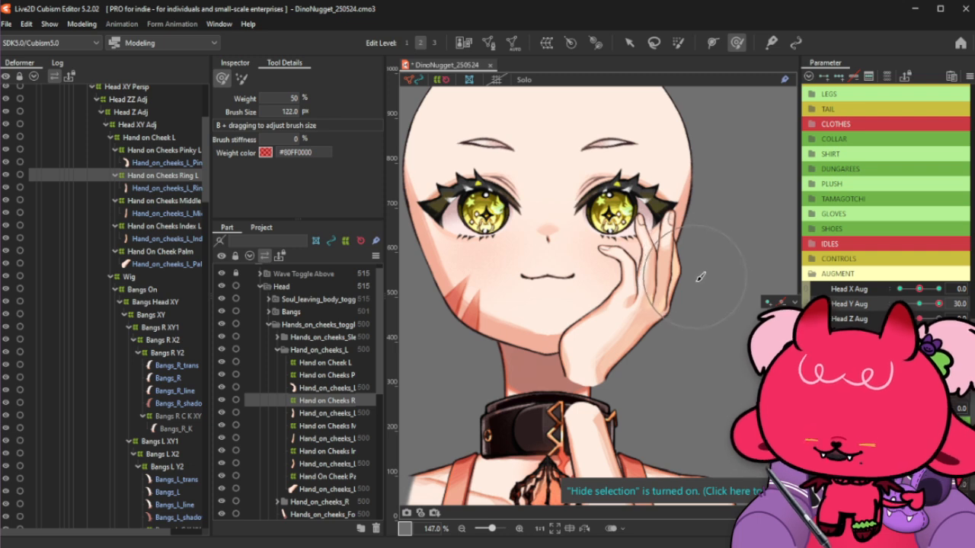
{"action": "left_click_drag", "start_coordinate": [697, 274], "coordinate": [687, 273]}
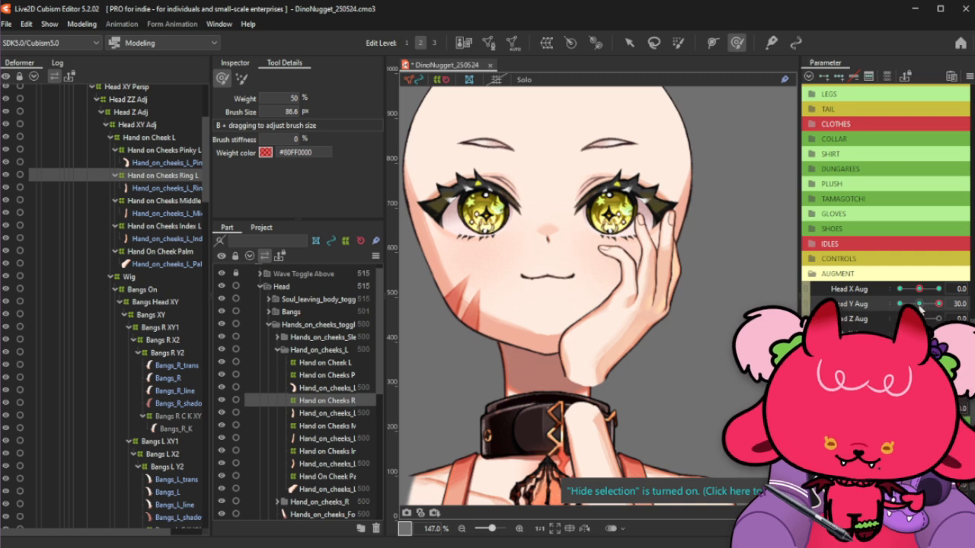
{"action": "left_click_drag", "start_coordinate": [920, 307], "coordinate": [948, 302]}
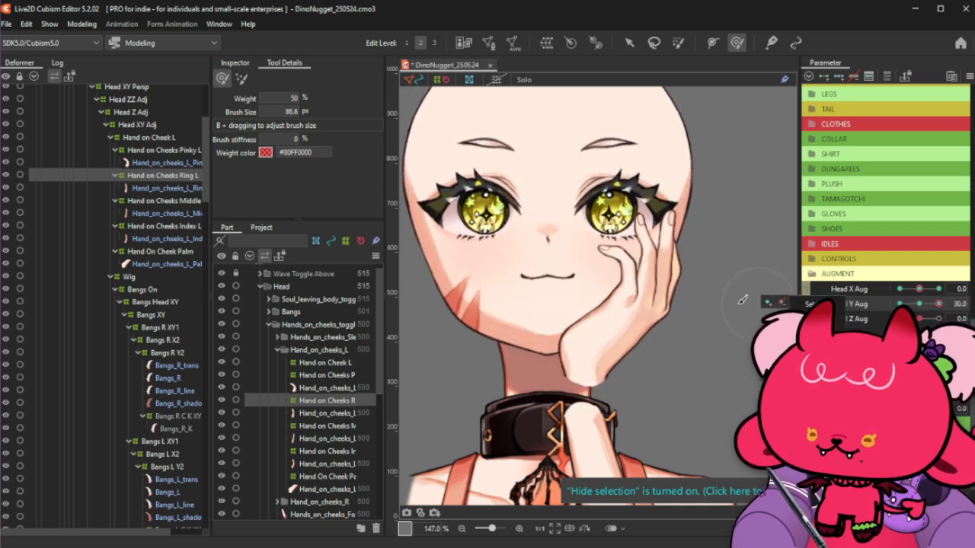
Isolate the index finger under Hand on Cheeks Index L, reduce the deform brush to 58.1 px, reshape the finger and exit the isolated view
{"action": "left_click", "coordinate": [185, 203]}
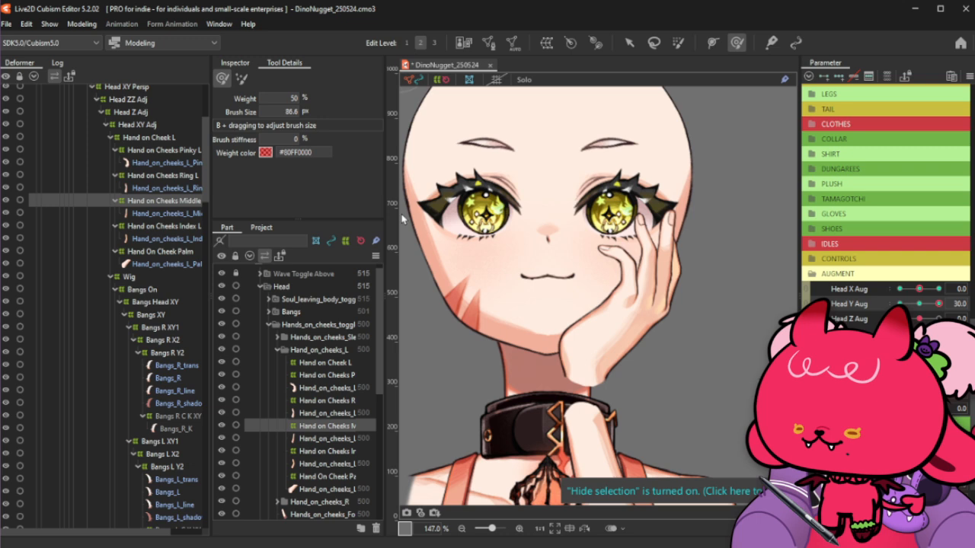
{"action": "left_click", "coordinate": [185, 229]}
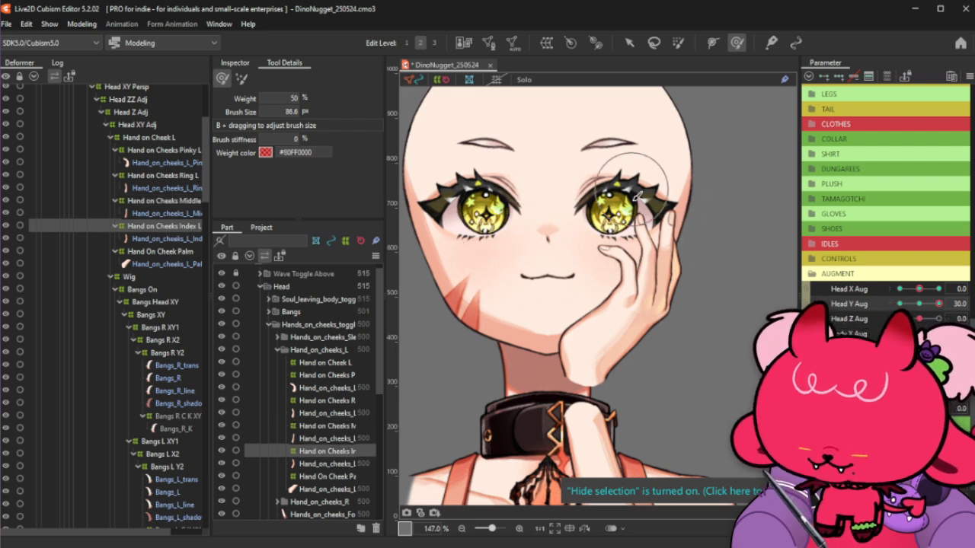
{"action": "left_click_drag", "start_coordinate": [635, 196], "coordinate": [705, 198]}
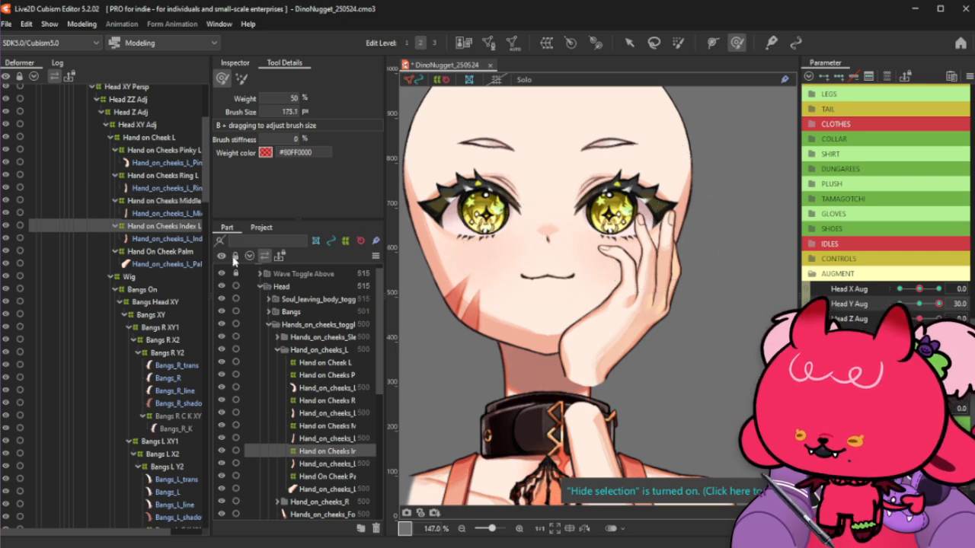
{"action": "left_click", "coordinate": [175, 239], "text": "ctrl"}
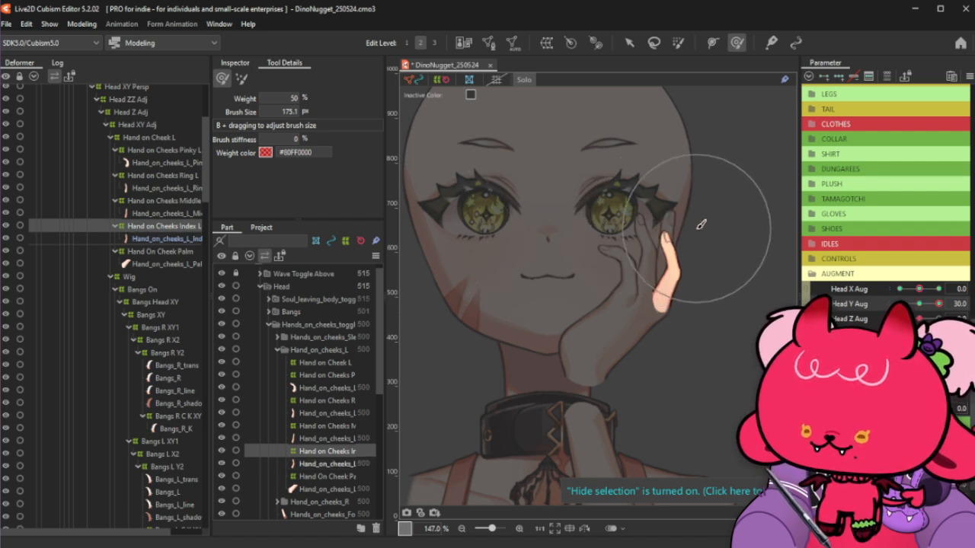
{"action": "mouse_move", "coordinate": [668, 285]}
{"action": "left_mouse_down"}
{"action": "mouse_move", "coordinate": [666, 237]}
{"action": "mouse_move", "coordinate": [678, 250]}
{"action": "left_mouse_up"}
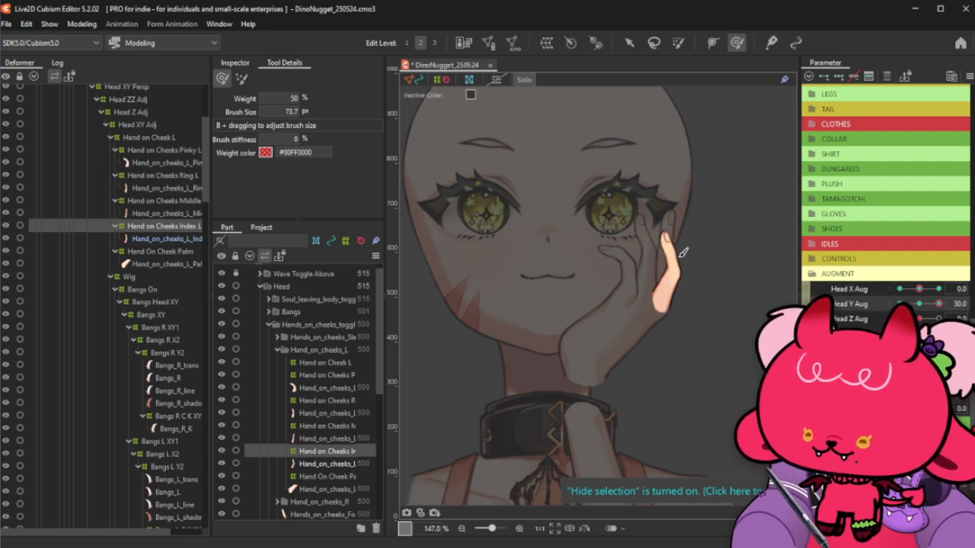
{"action": "mouse_move", "coordinate": [725, 253]}
{"action": "left_mouse_down"}
{"action": "mouse_move", "coordinate": [670, 272]}
{"action": "mouse_move", "coordinate": [681, 283]}
{"action": "left_mouse_up"}
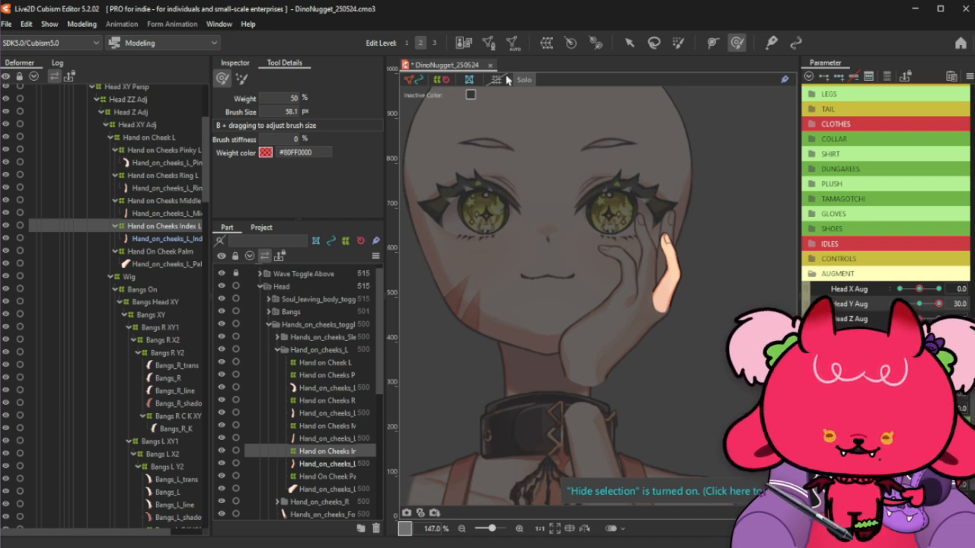
{"action": "key", "text": "Escape"}
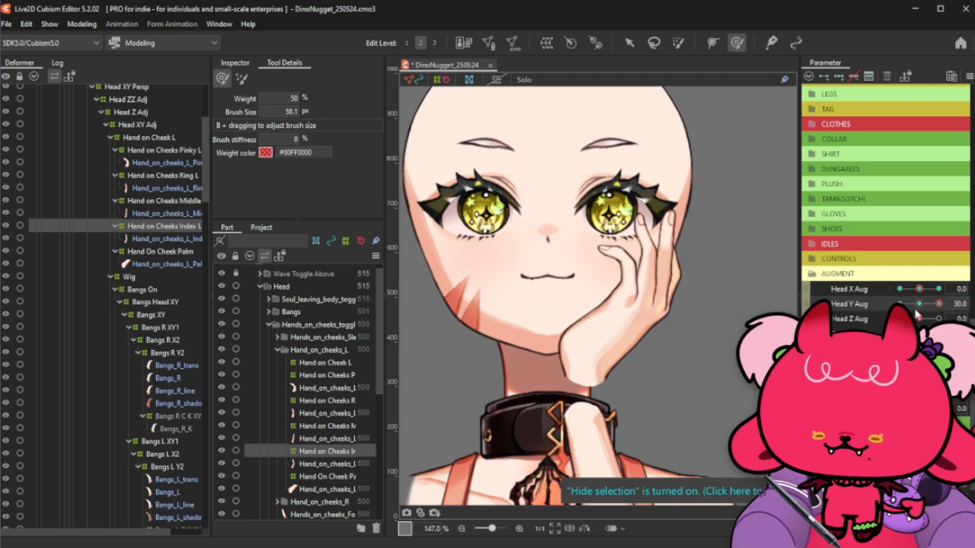
Compare the index finger's shape between Head Y Aug 0 and 30
{"action": "left_click_drag", "start_coordinate": [917, 314], "coordinate": [946, 304]}
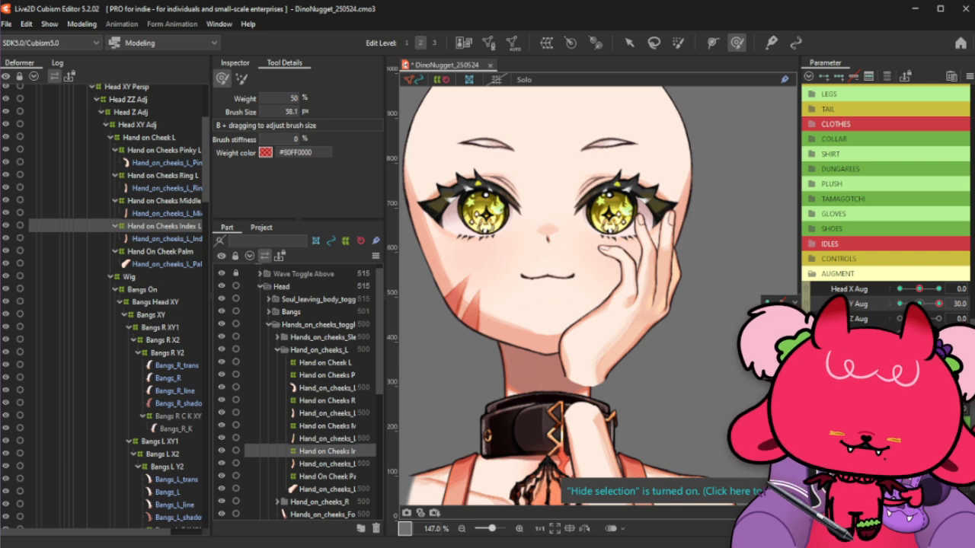
{"action": "left_click_drag", "start_coordinate": [947, 304], "coordinate": [919, 304]}
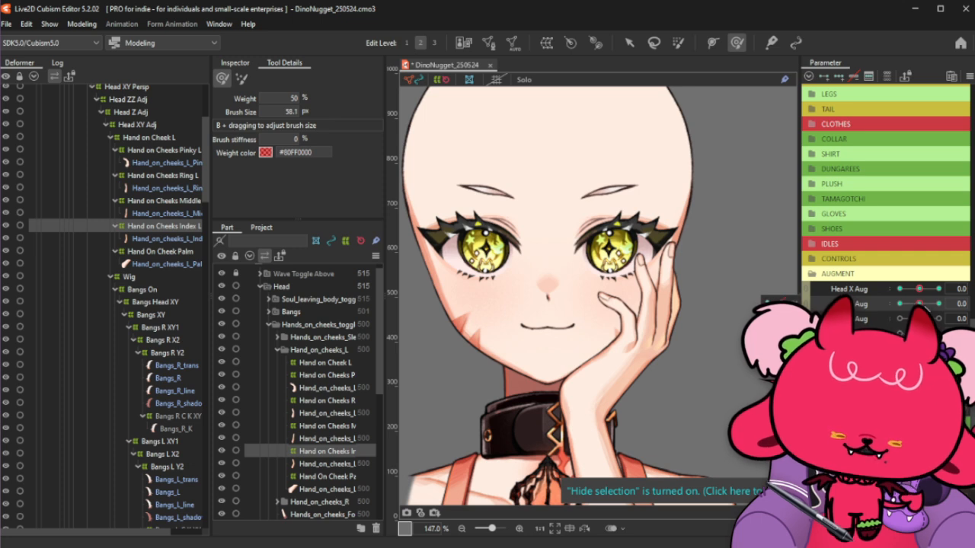
{"action": "left_click_drag", "start_coordinate": [926, 306], "coordinate": [951, 298]}
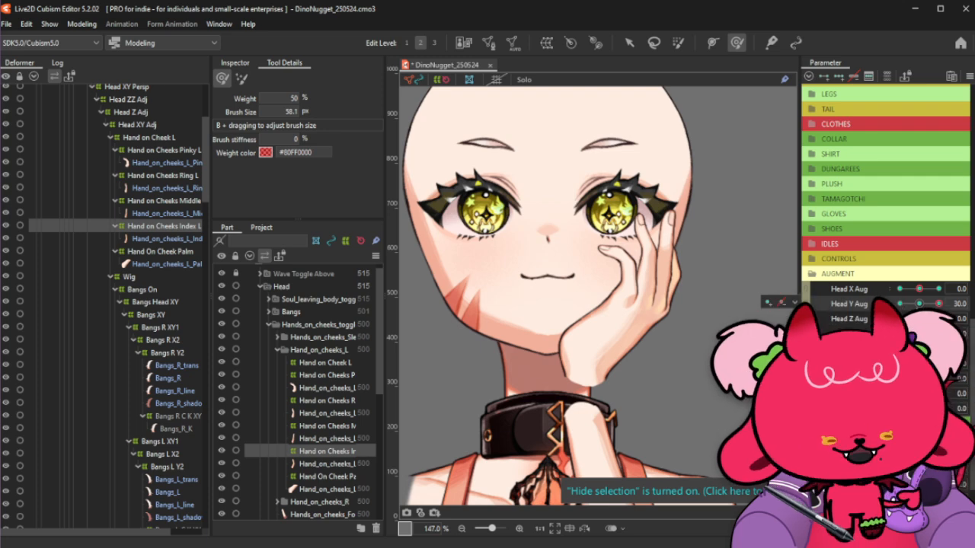
{"action": "left_click_drag", "start_coordinate": [919, 304], "coordinate": [934, 305]}
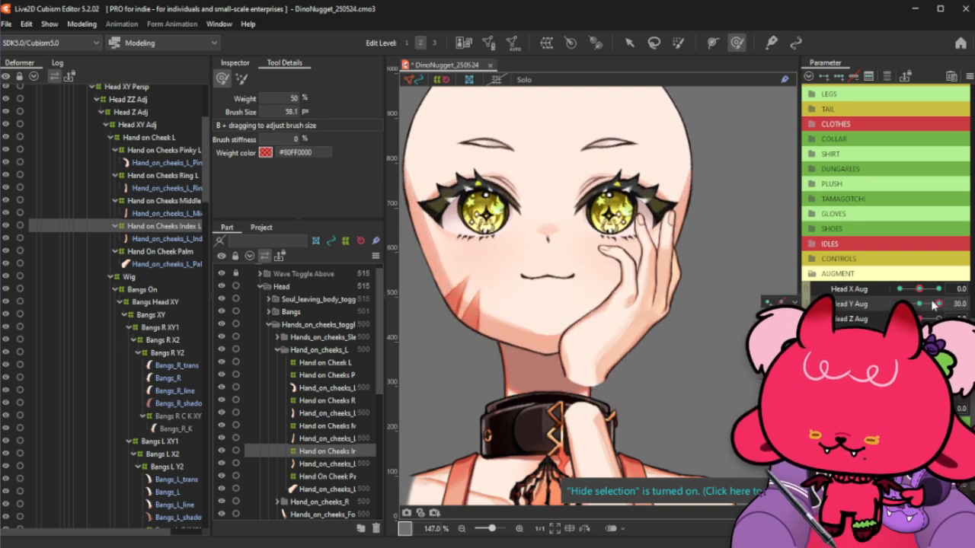
Enlarge the brush to 193.5 px for the Hand on Cheeks Middle deformer and check the middle finger between Head Y Aug 0 and 30
{"action": "left_click", "coordinate": [192, 201]}
{"action": "left_click_drag", "start_coordinate": [609, 205], "coordinate": [649, 177]}
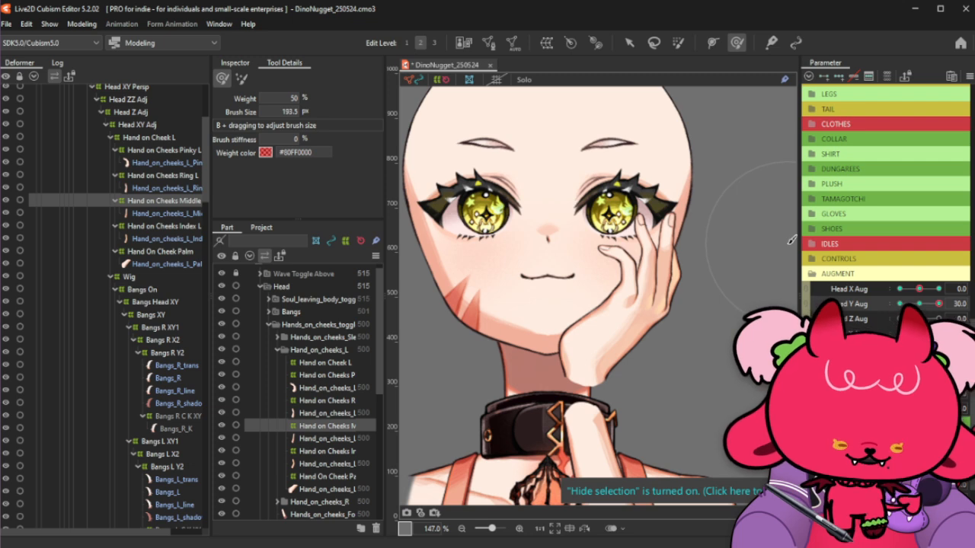
{"action": "left_click_drag", "start_coordinate": [921, 304], "coordinate": [948, 303]}
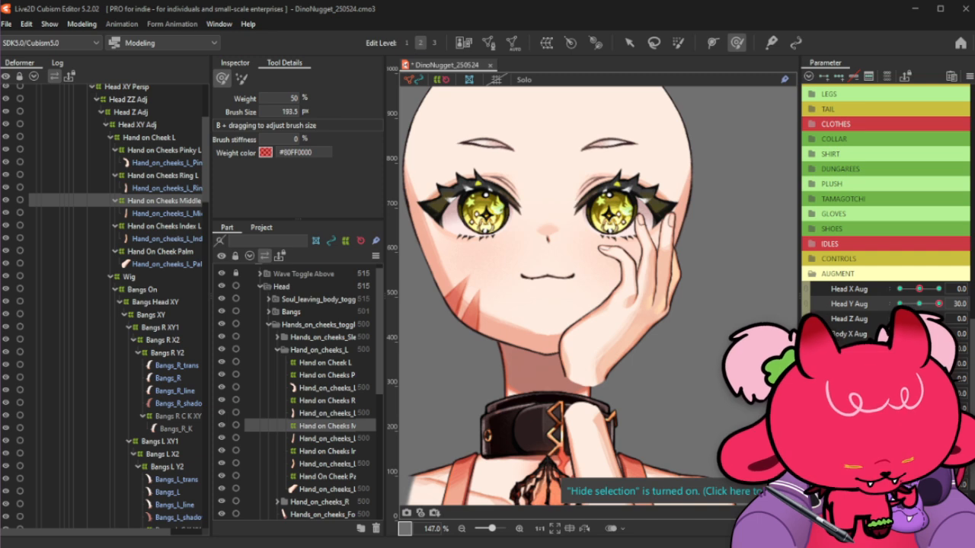
{"action": "left_click_drag", "start_coordinate": [922, 308], "coordinate": [958, 299]}
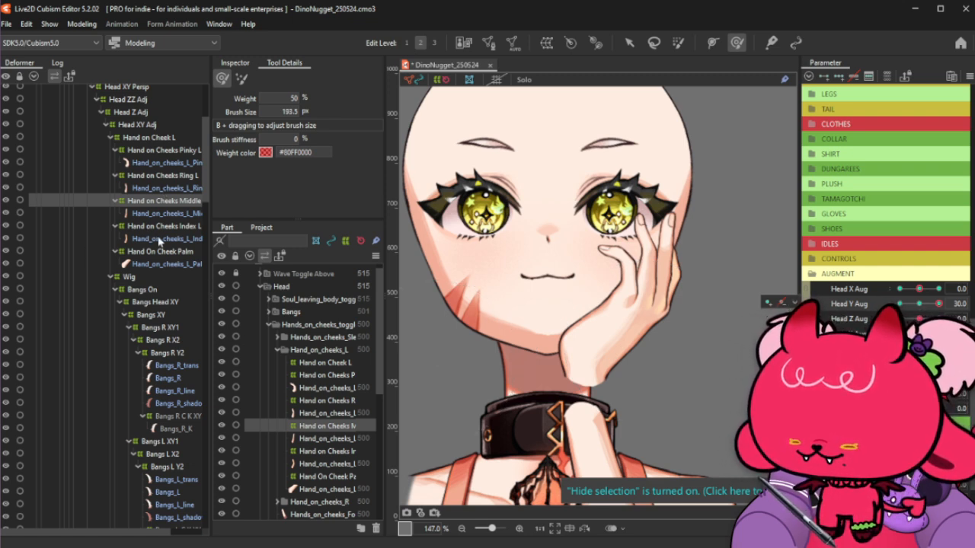
Go through the ring, middle and index finger deformers and check the index finger at Head Y Aug 30
{"action": "left_click", "coordinate": [167, 176]}
{"action": "left_click", "coordinate": [180, 203]}
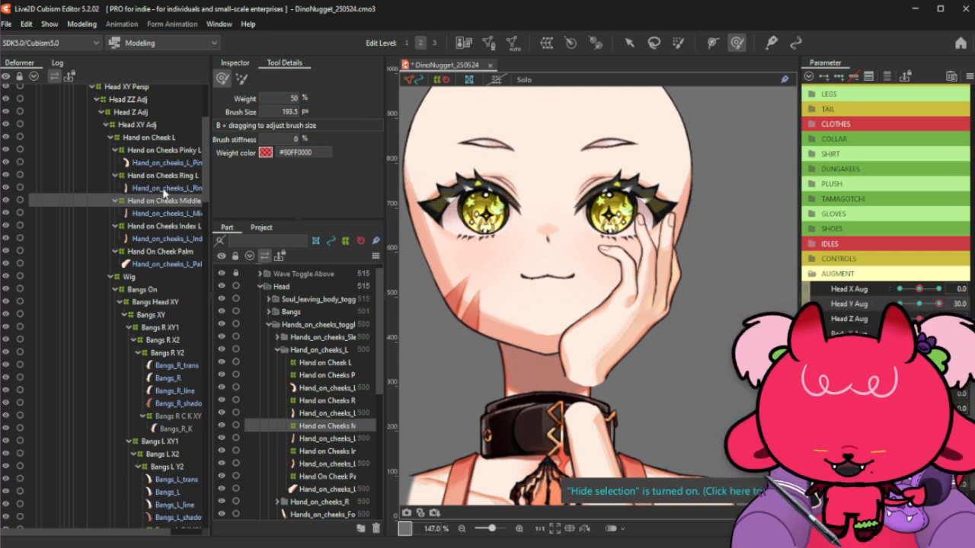
{"action": "left_click", "coordinate": [191, 230]}
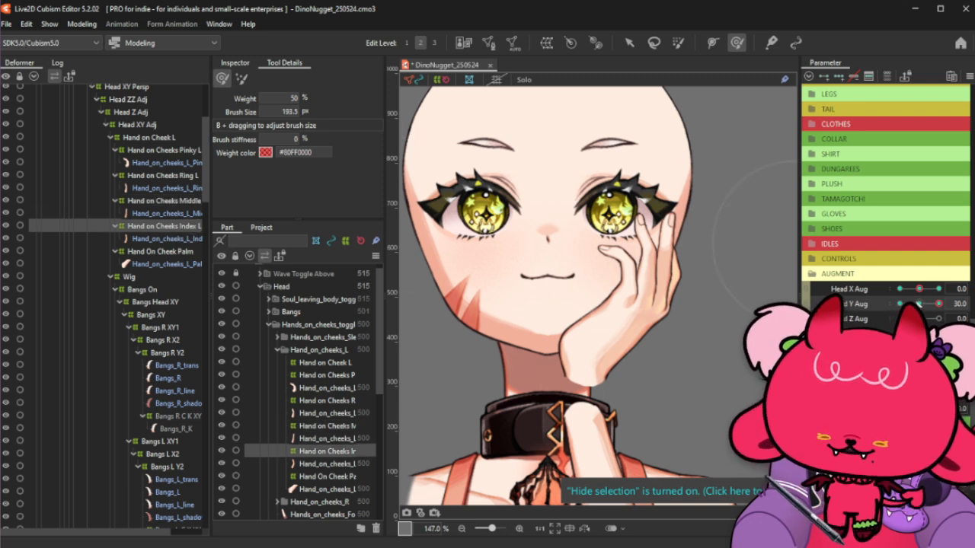
{"action": "mouse_move", "coordinate": [939, 303]}
{"action": "left_mouse_down"}
{"action": "mouse_move", "coordinate": [923, 304]}
{"action": "mouse_move", "coordinate": [939, 308]}
{"action": "left_mouse_up"}
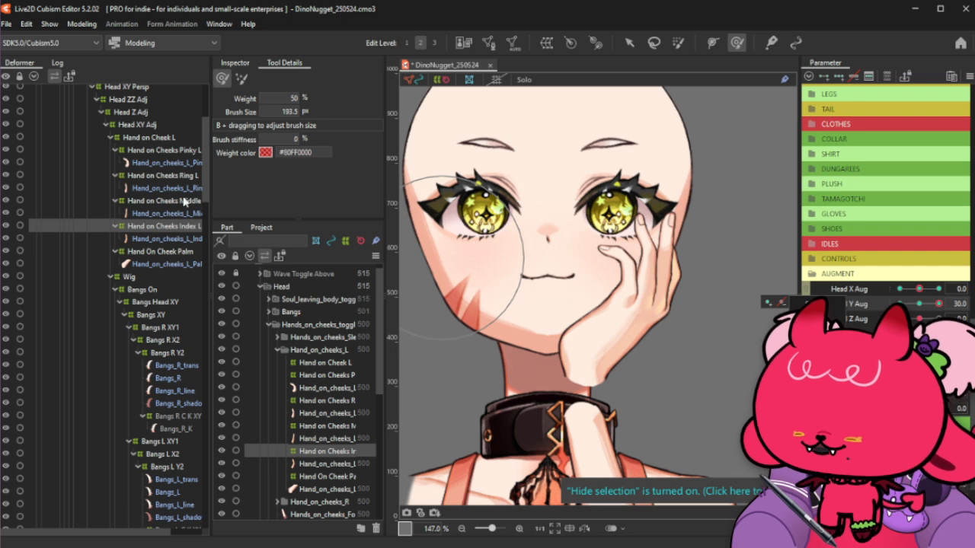
Adjust the whole Hand on Cheek L deformer with a 111.8 px brush at Head Y Aug 30, comparing it with the pose at 0
{"action": "left_click", "coordinate": [179, 138]}
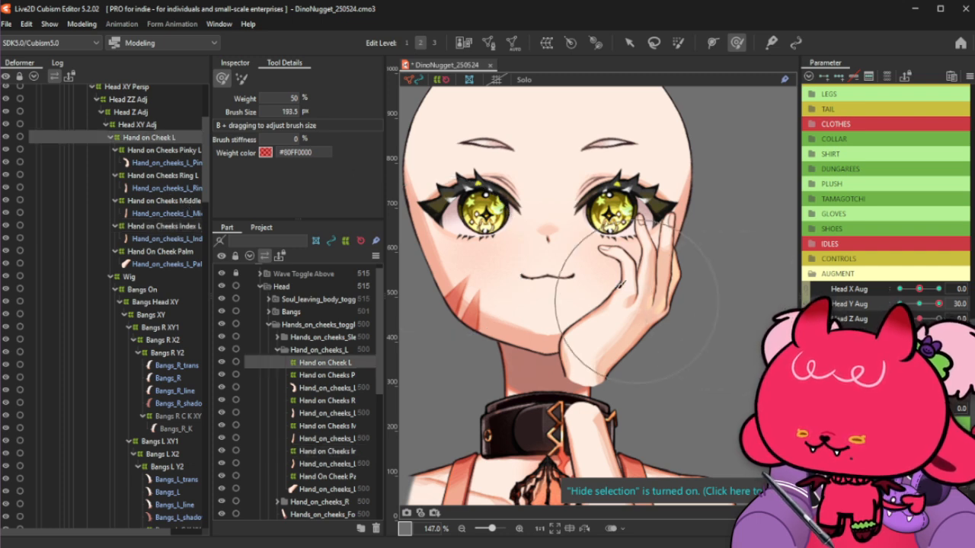
{"action": "mouse_move", "coordinate": [619, 284]}
{"action": "left_mouse_down"}
{"action": "mouse_move", "coordinate": [601, 297]}
{"action": "mouse_move", "coordinate": [640, 274]}
{"action": "mouse_move", "coordinate": [653, 288]}
{"action": "left_mouse_up"}
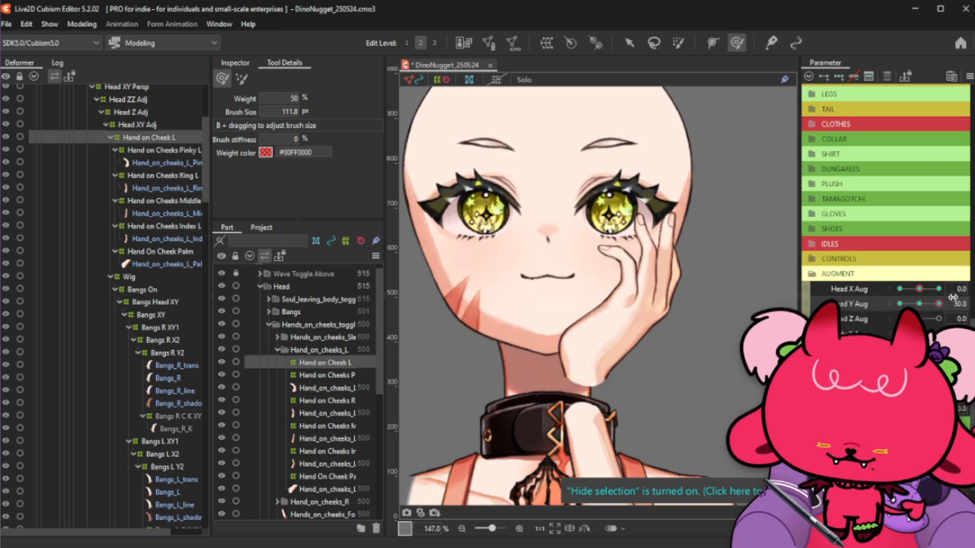
{"action": "left_click", "coordinate": [919, 304]}
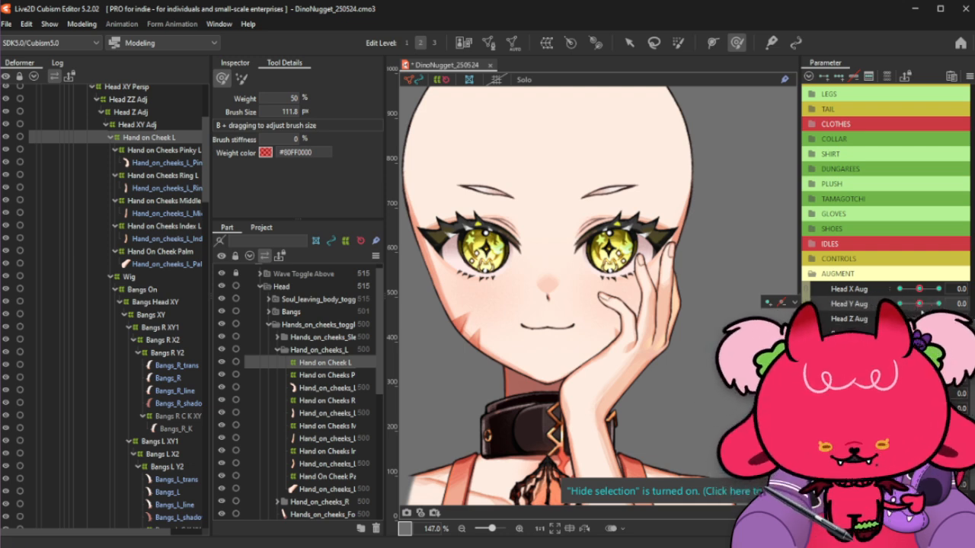
{"action": "left_click_drag", "start_coordinate": [919, 304], "coordinate": [936, 305]}
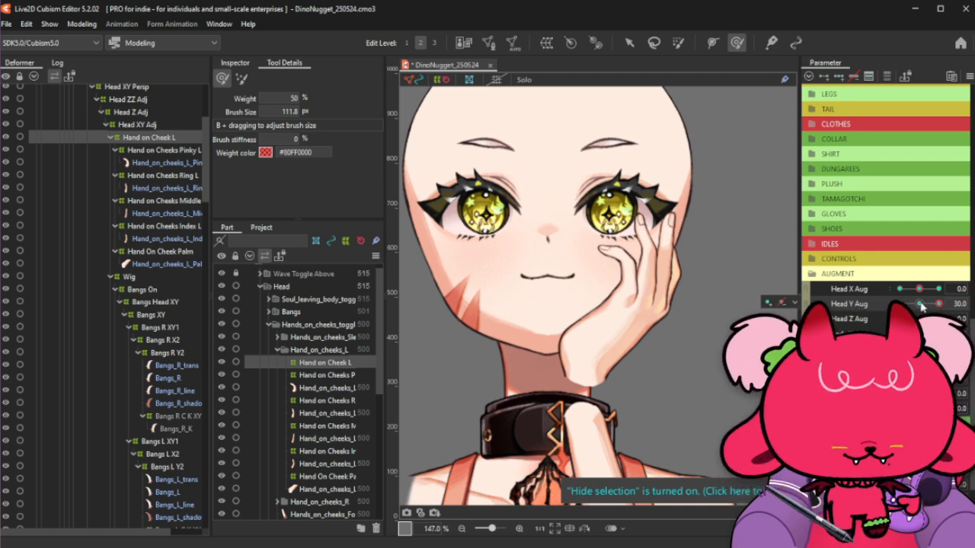
{"action": "left_click", "coordinate": [921, 304]}
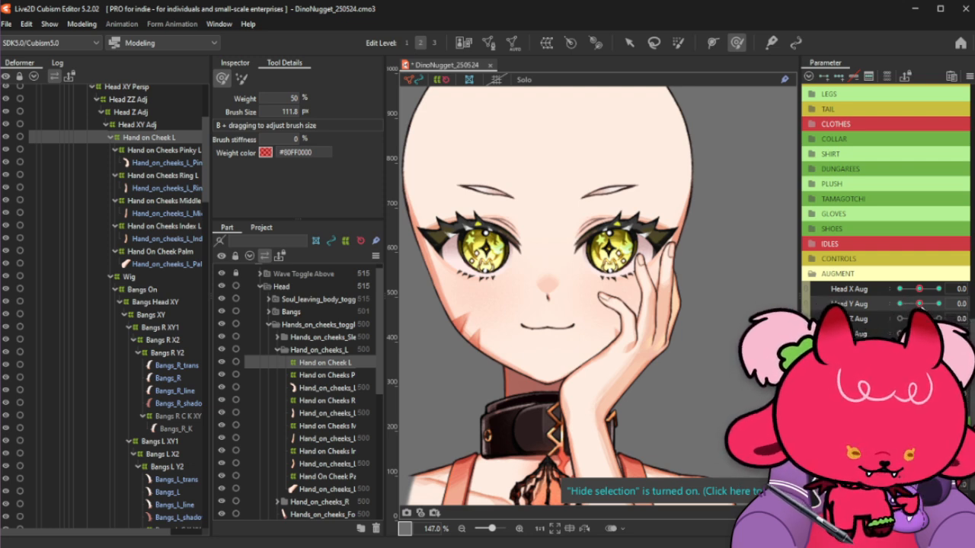
{"action": "left_click_drag", "start_coordinate": [919, 303], "coordinate": [928, 304]}
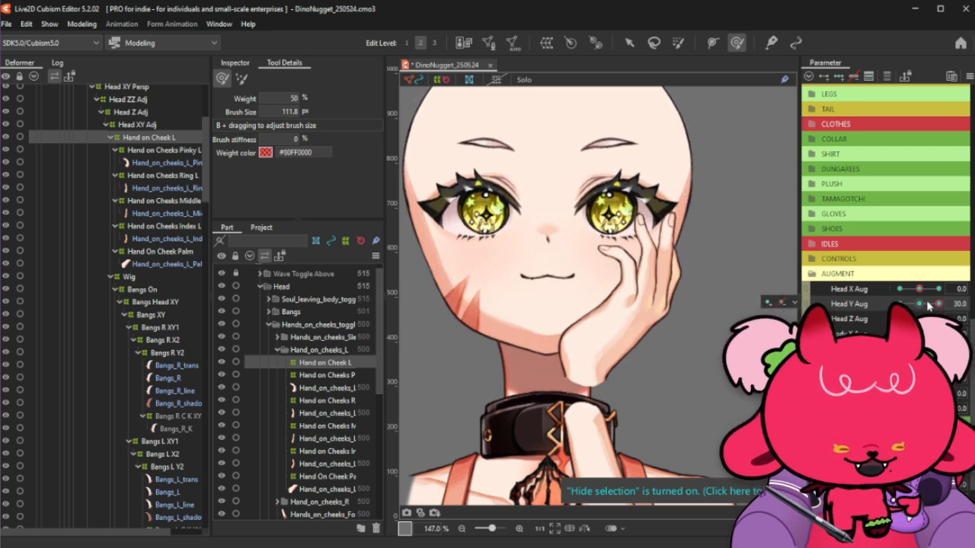
{"action": "mouse_move", "coordinate": [933, 303]}
{"action": "left_mouse_down"}
{"action": "mouse_move", "coordinate": [918, 304]}
{"action": "mouse_move", "coordinate": [935, 307]}
{"action": "left_mouse_up"}
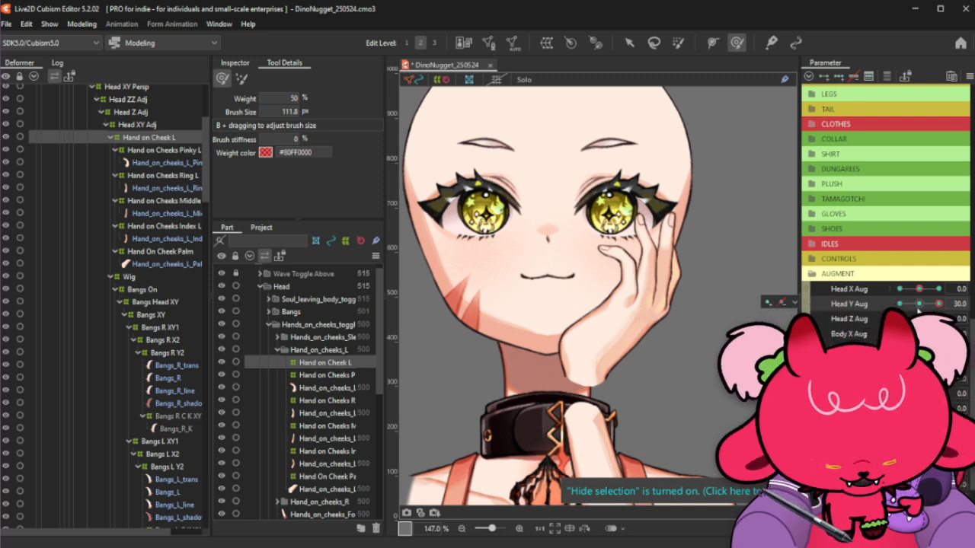
{"action": "left_click_drag", "start_coordinate": [918, 307], "coordinate": [936, 307]}
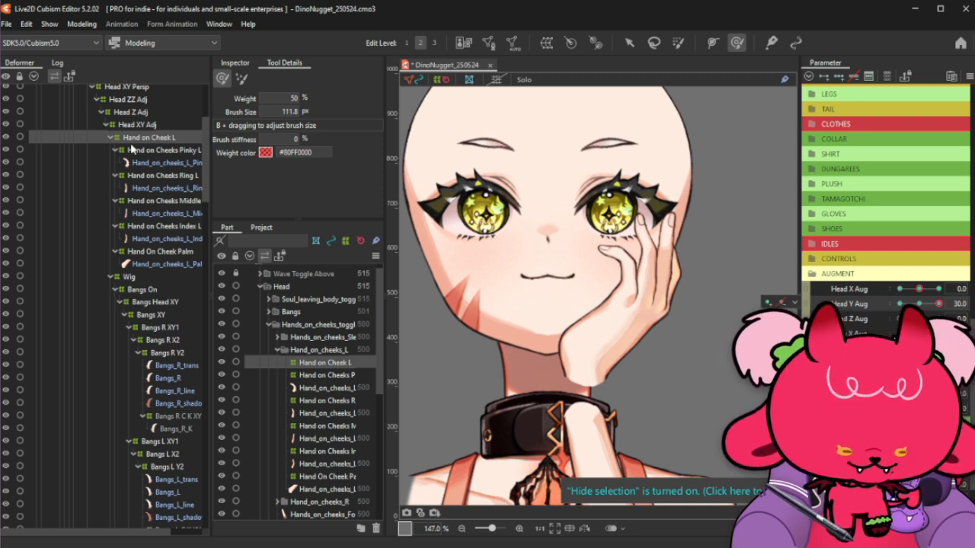
Select the Hand on Cheek L deformer together with its pinky, ring, middle, index and palm deformers
{"action": "left_click", "coordinate": [191, 151]}
{"action": "left_click", "coordinate": [174, 141]}
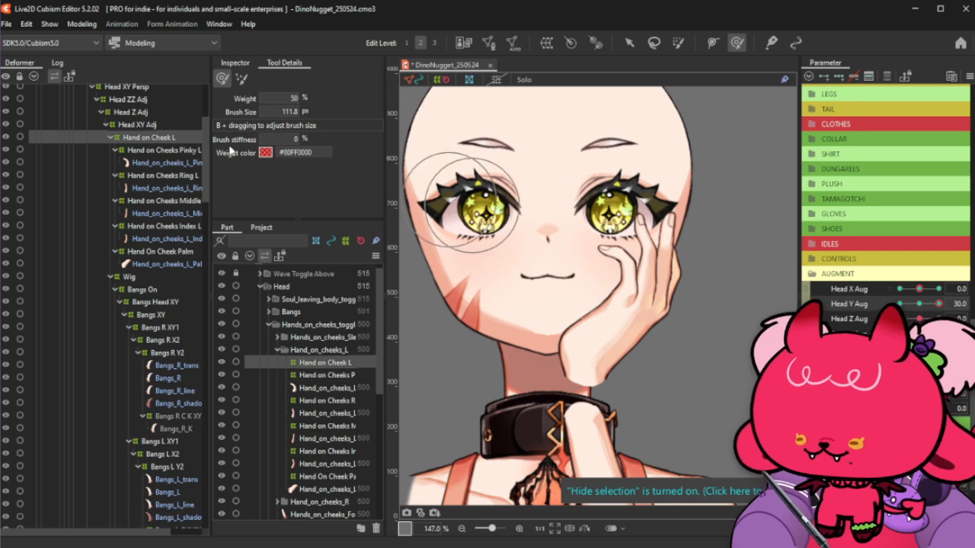
{"action": "left_click", "coordinate": [192, 151], "text": "ctrl"}
{"action": "left_click", "coordinate": [190, 175], "text": "ctrl"}
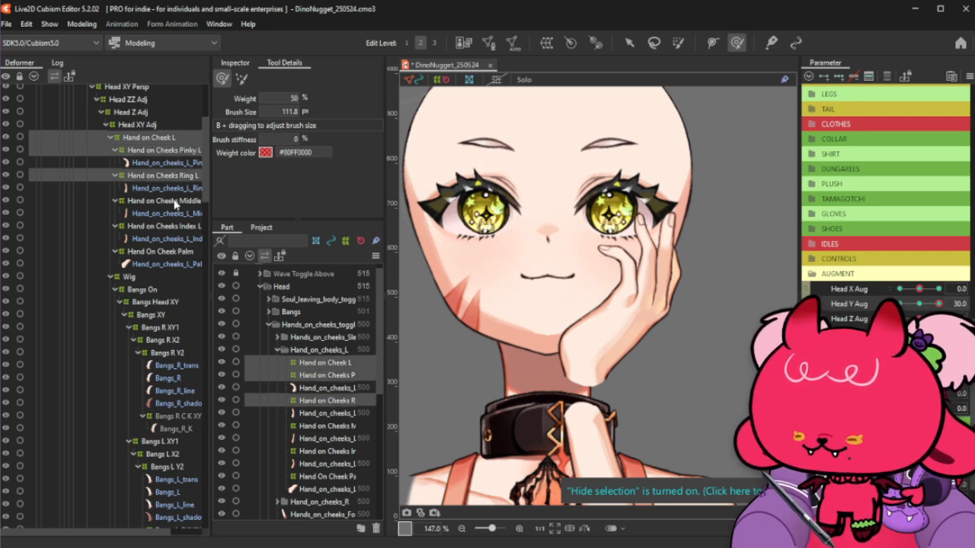
{"action": "left_click", "coordinate": [189, 200], "text": "ctrl"}
{"action": "left_click", "coordinate": [187, 226], "text": "ctrl"}
{"action": "left_click", "coordinate": [183, 259], "text": "ctrl"}
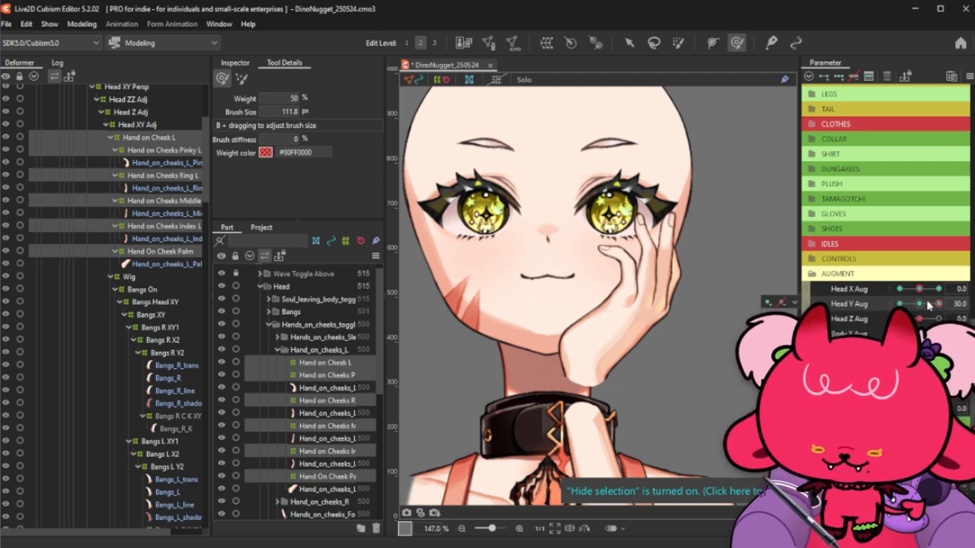
Blend the selected hand and finger deformers at Head Y Aug -30 with a compatibility of -50
{"action": "left_click_drag", "start_coordinate": [929, 304], "coordinate": [877, 318]}
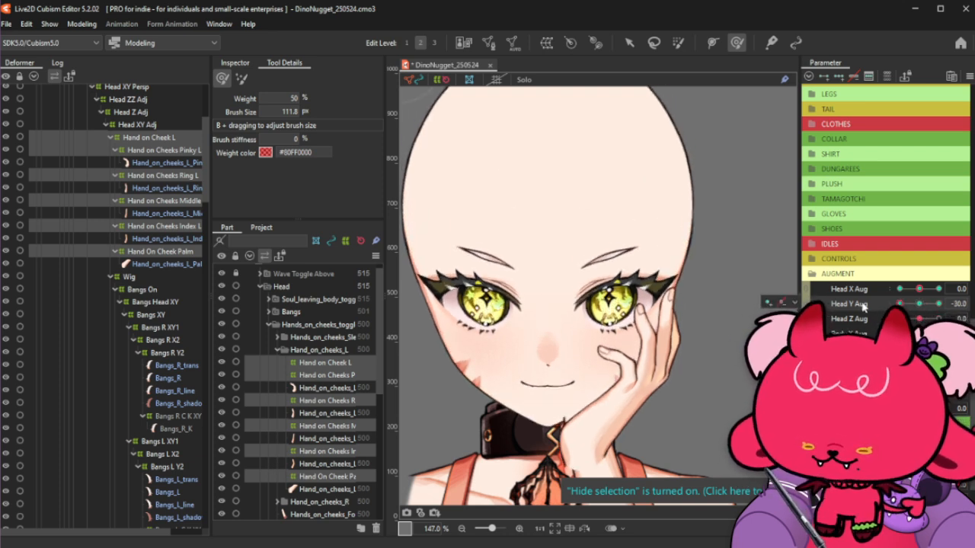
{"action": "left_click", "coordinate": [862, 307]}
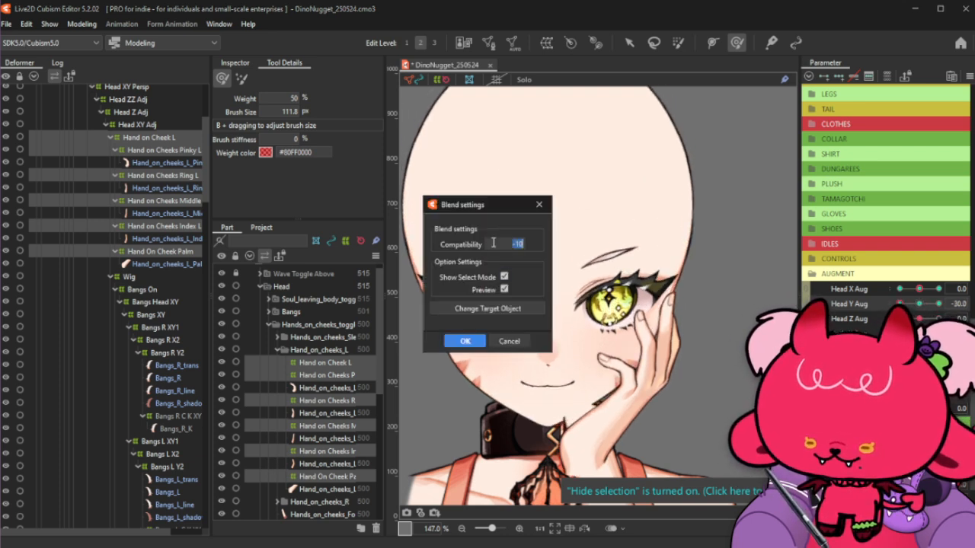
{"action": "key", "text": "BackSpace"}
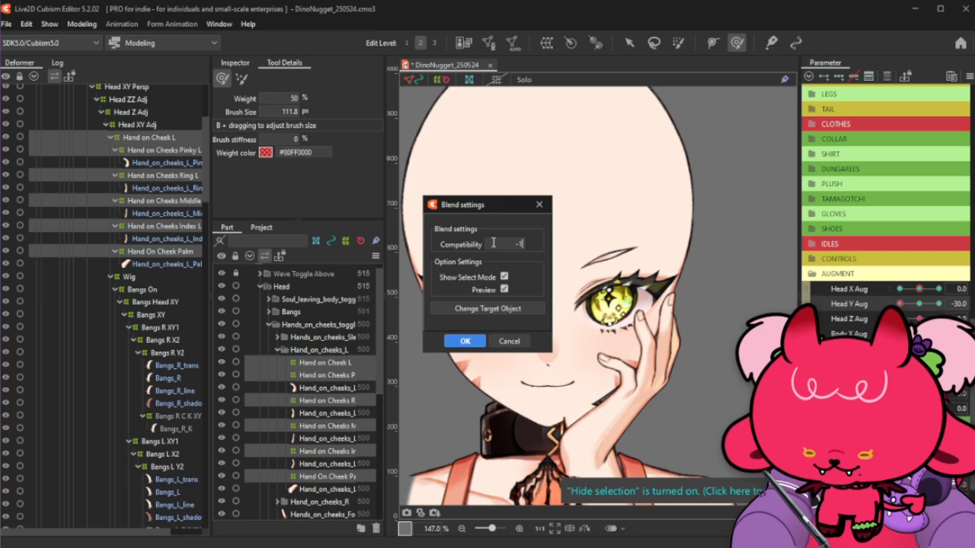
{"action": "type", "text": "-50"}
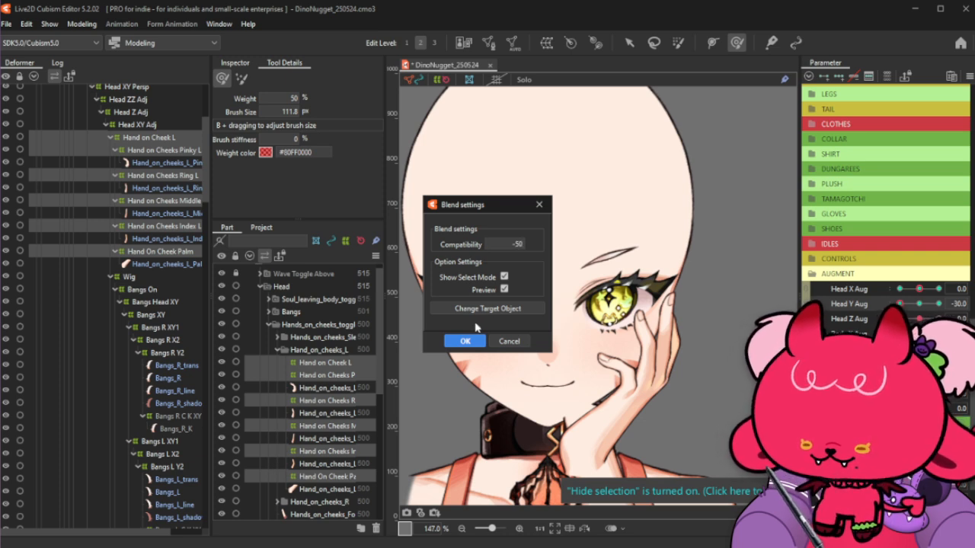
{"action": "left_click", "coordinate": [461, 341]}
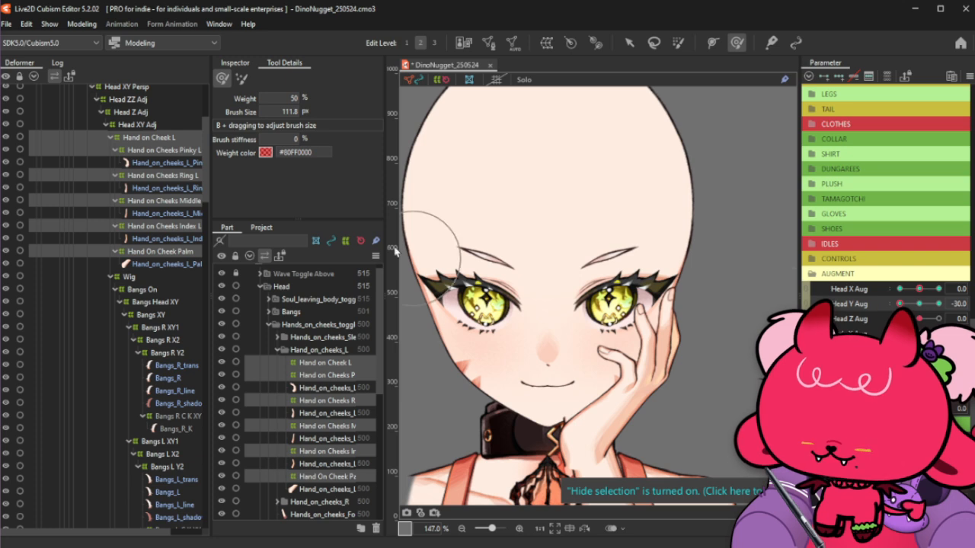
Select the Hand on Cheek L deformer alone and compare the pose at Head Y Aug 30 and -30
{"action": "left_click", "coordinate": [172, 138]}
{"action": "left_click", "coordinate": [960, 303]}
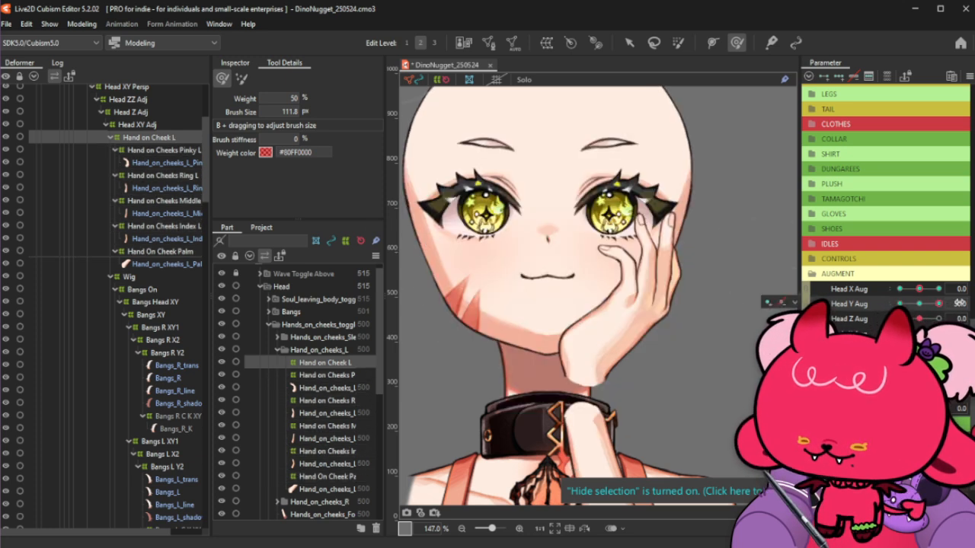
{"action": "left_click_drag", "start_coordinate": [930, 305], "coordinate": [861, 325]}
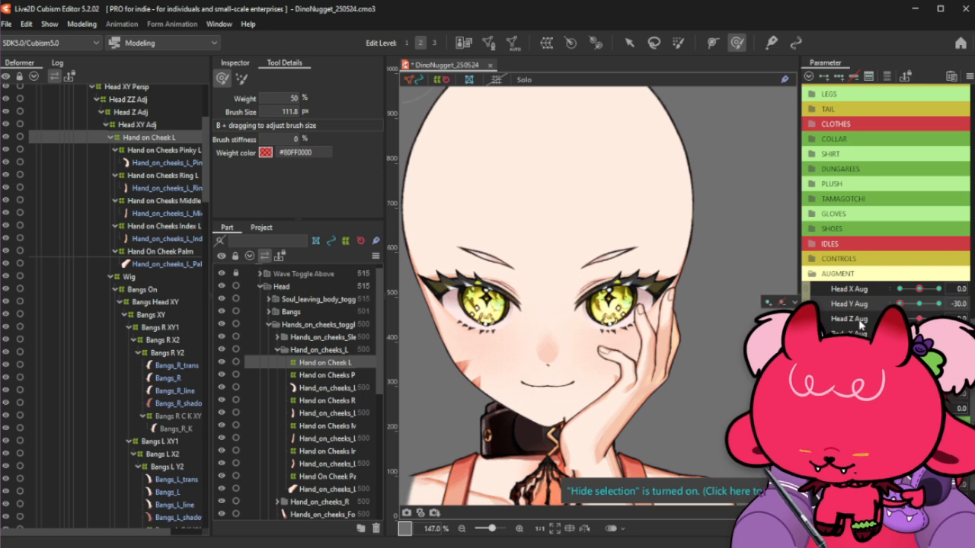
{"action": "key", "text": "ctrl+b"}
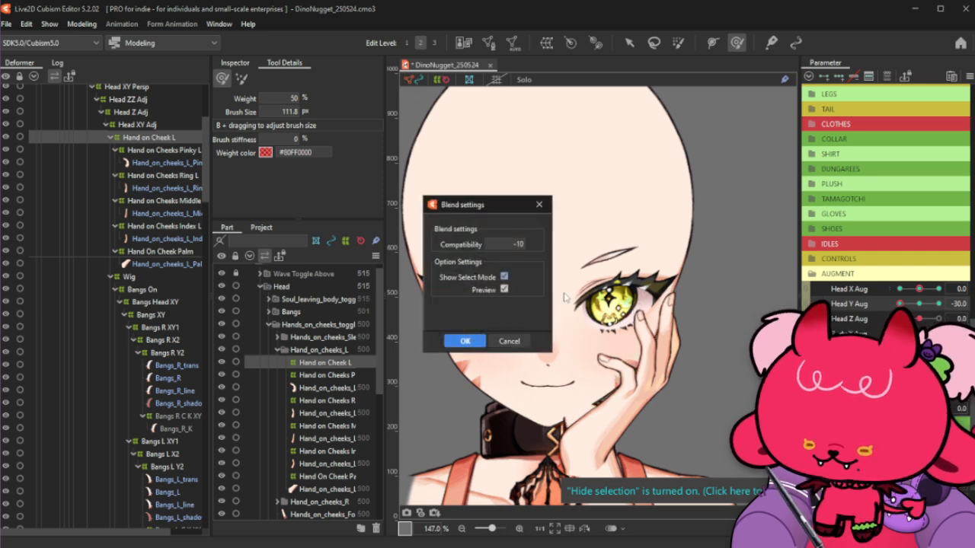
{"action": "left_click", "coordinate": [508, 348]}
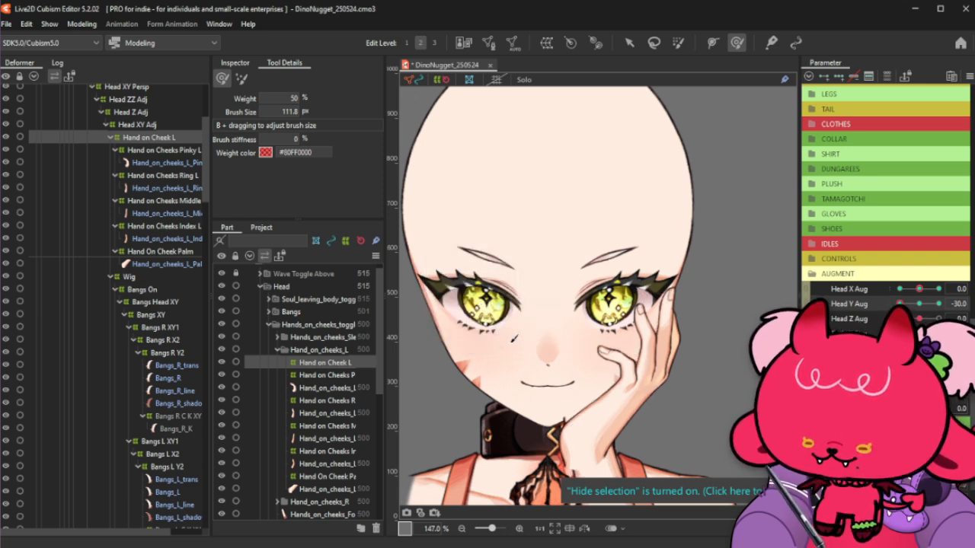
Reshape the hand and wrist of the Hand on Cheek L deformer at Head Y Aug -30 with 273.5 px and 129.1 px brushes
{"action": "scroll", "coordinate": [642, 193], "scroll_direction": "down", "scroll_amount": 2}
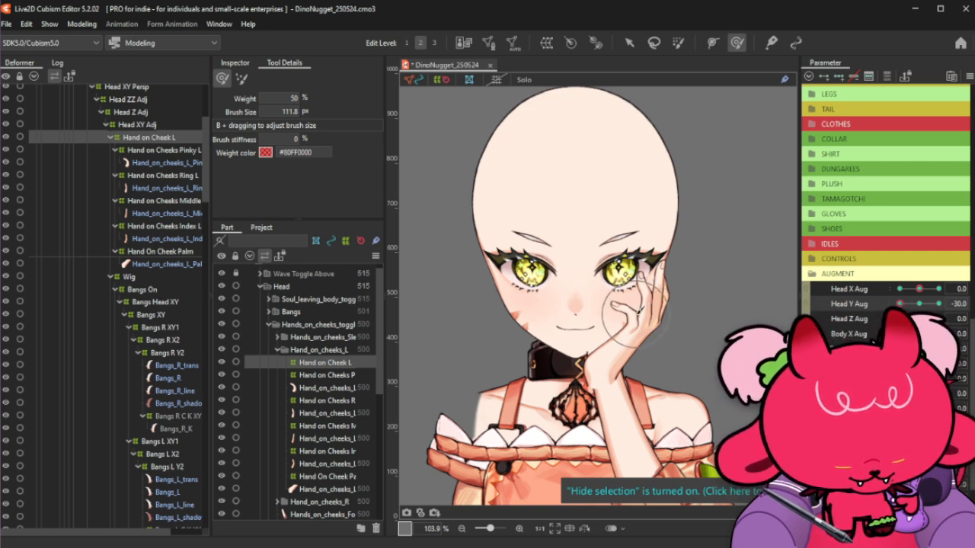
{"action": "left_click_drag", "start_coordinate": [626, 377], "coordinate": [628, 371]}
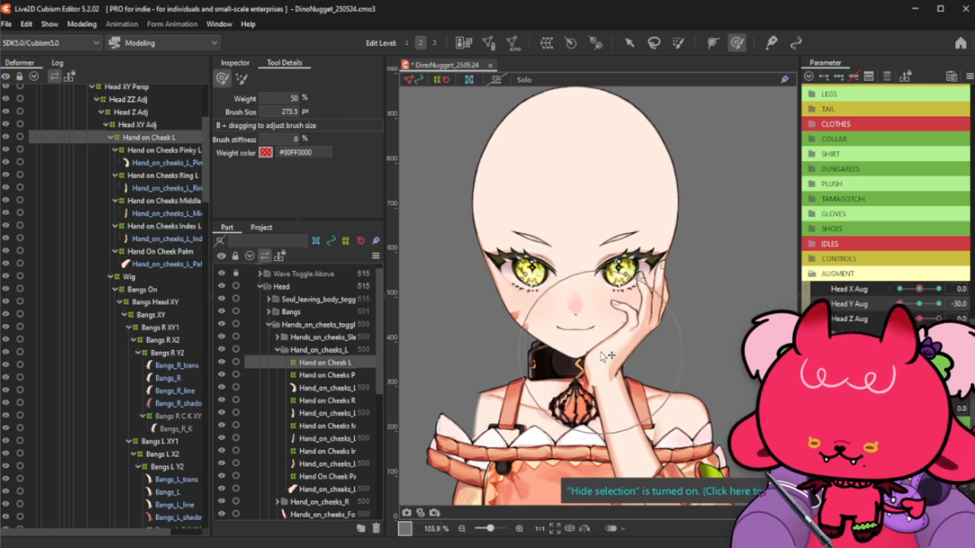
{"action": "left_click_drag", "start_coordinate": [607, 352], "coordinate": [618, 333]}
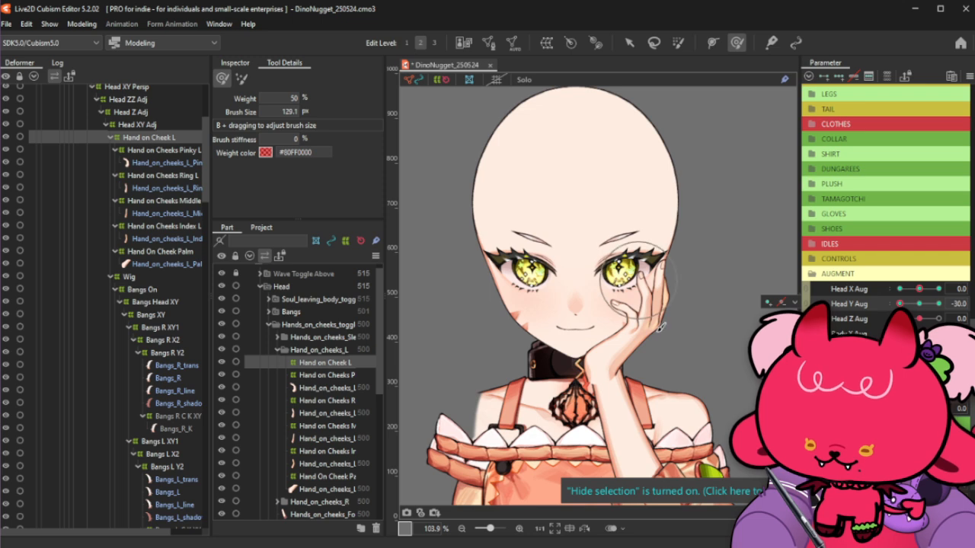
{"action": "key", "text": "b"}
{"action": "left_click_drag", "start_coordinate": [632, 281], "coordinate": [660, 314]}
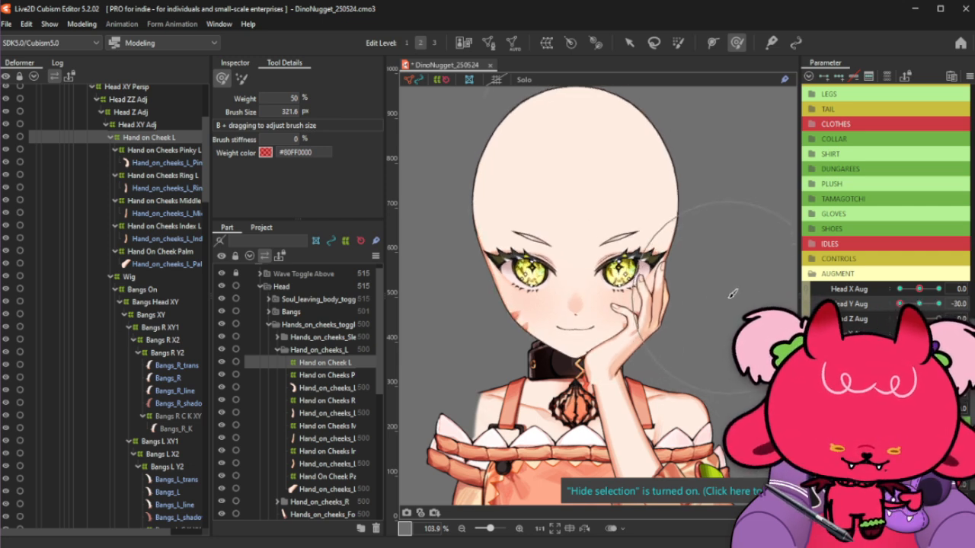
Refine the wrist at Head Y Aug -30 with 141.7 px and 160.9 px brushes, checking the motion towards 0
{"action": "left_click_drag", "start_coordinate": [921, 302], "coordinate": [897, 309]}
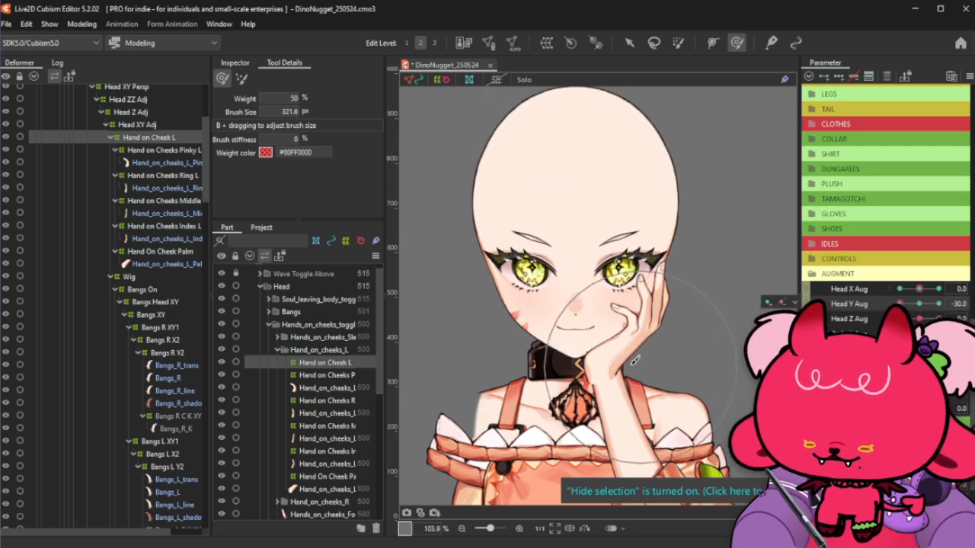
{"action": "mouse_move", "coordinate": [638, 369]}
{"action": "left_mouse_down"}
{"action": "mouse_move", "coordinate": [622, 349]}
{"action": "mouse_move", "coordinate": [636, 331]}
{"action": "left_mouse_up"}
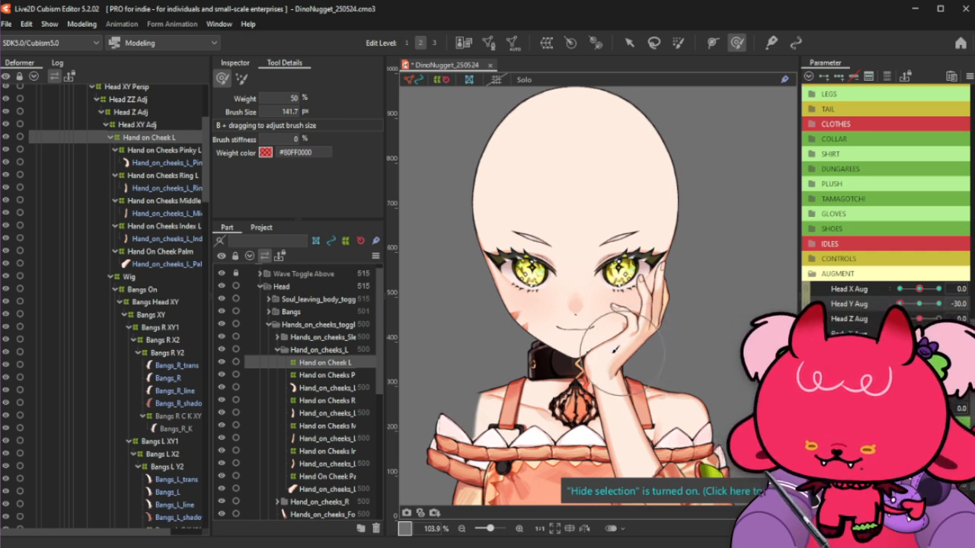
{"action": "mouse_move", "coordinate": [899, 304]}
{"action": "left_mouse_down"}
{"action": "mouse_move", "coordinate": [919, 304]}
{"action": "mouse_move", "coordinate": [900, 304]}
{"action": "left_mouse_up"}
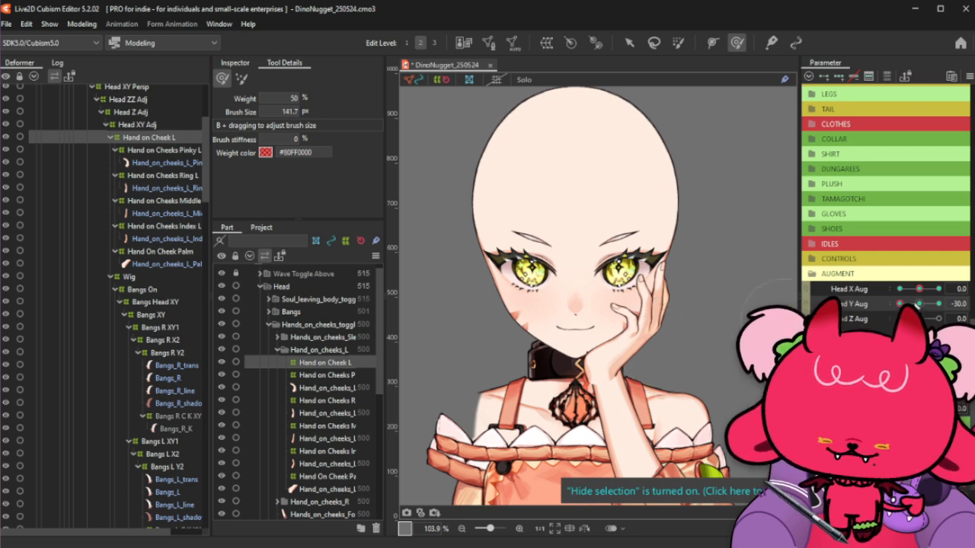
{"action": "left_click_drag", "start_coordinate": [918, 304], "coordinate": [900, 304]}
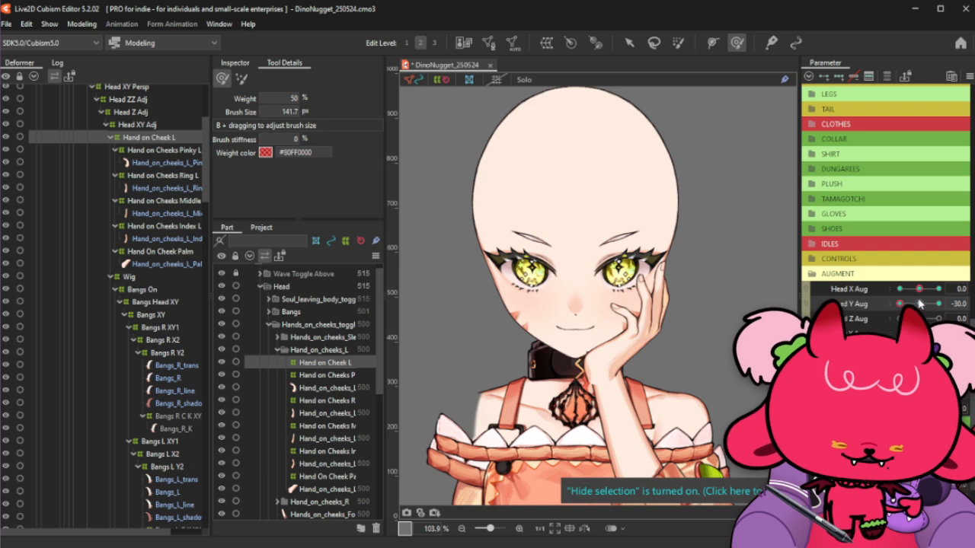
{"action": "left_click_drag", "start_coordinate": [919, 304], "coordinate": [900, 304]}
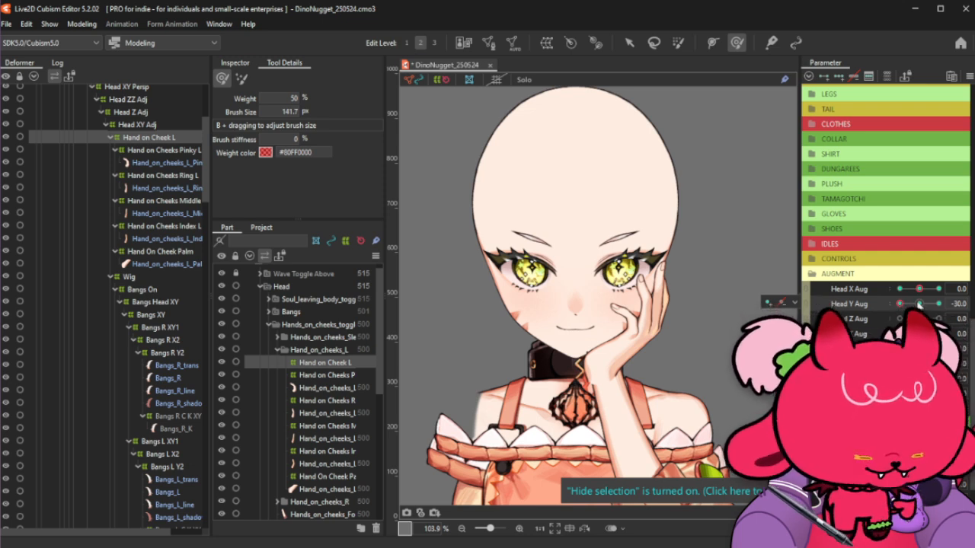
{"action": "left_click_drag", "start_coordinate": [922, 307], "coordinate": [900, 305]}
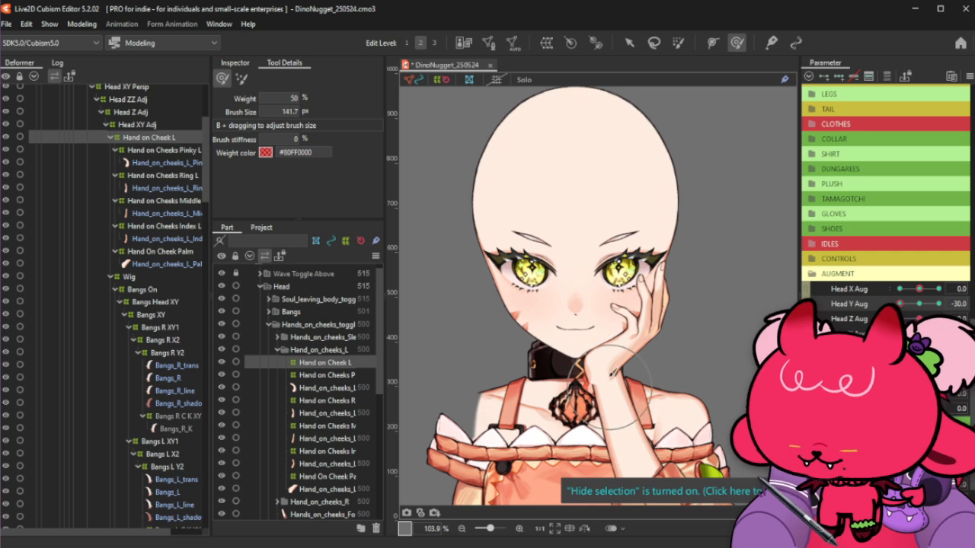
{"action": "left_click_drag", "start_coordinate": [607, 374], "coordinate": [615, 373]}
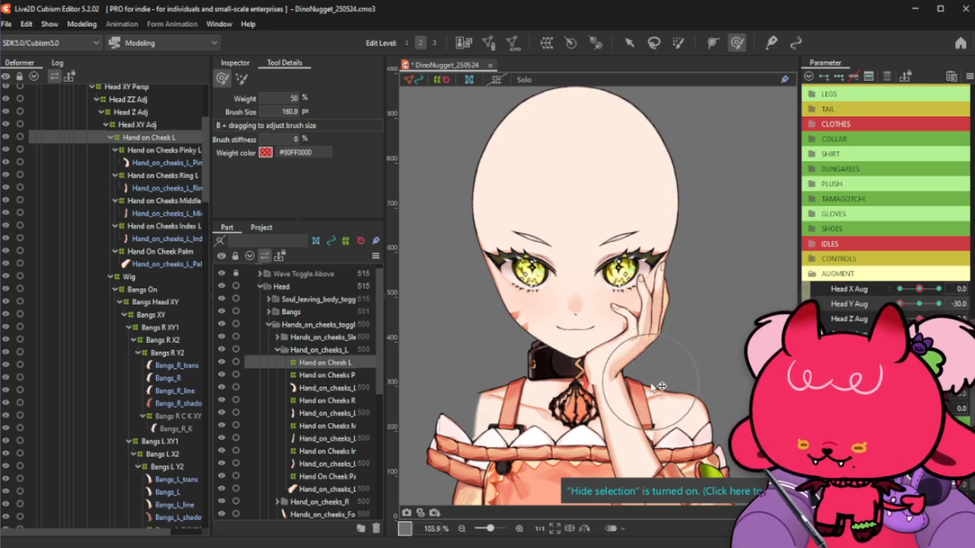
{"action": "mouse_move", "coordinate": [849, 325]}
{"action": "left_mouse_down"}
{"action": "mouse_move", "coordinate": [876, 320]}
{"action": "mouse_move", "coordinate": [830, 320]}
{"action": "mouse_move", "coordinate": [849, 320]}
{"action": "left_mouse_up"}
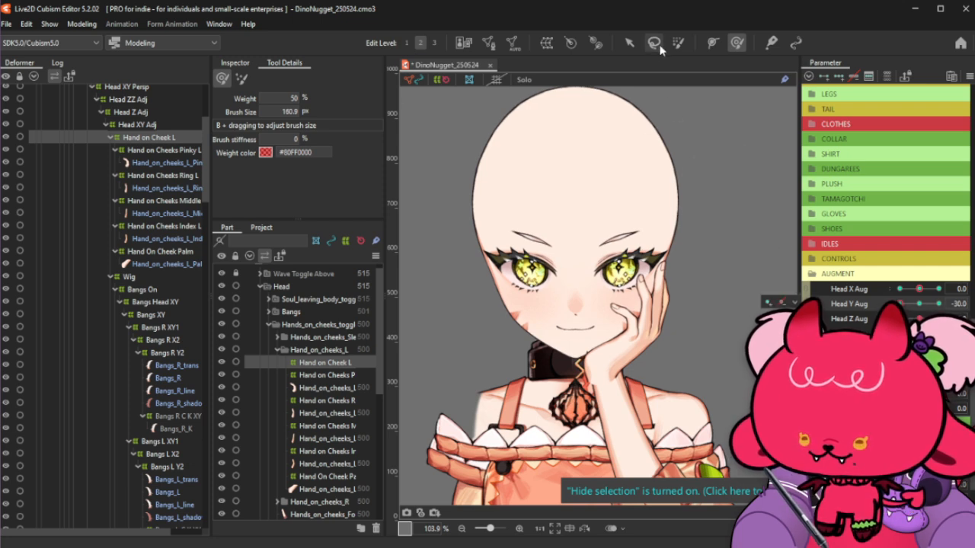
Try brush-selecting the finger area of the Hand on Cheek L deformer at Head Y Aug -30 with a 118.5 px brush
{"action": "left_click", "coordinate": [678, 43]}
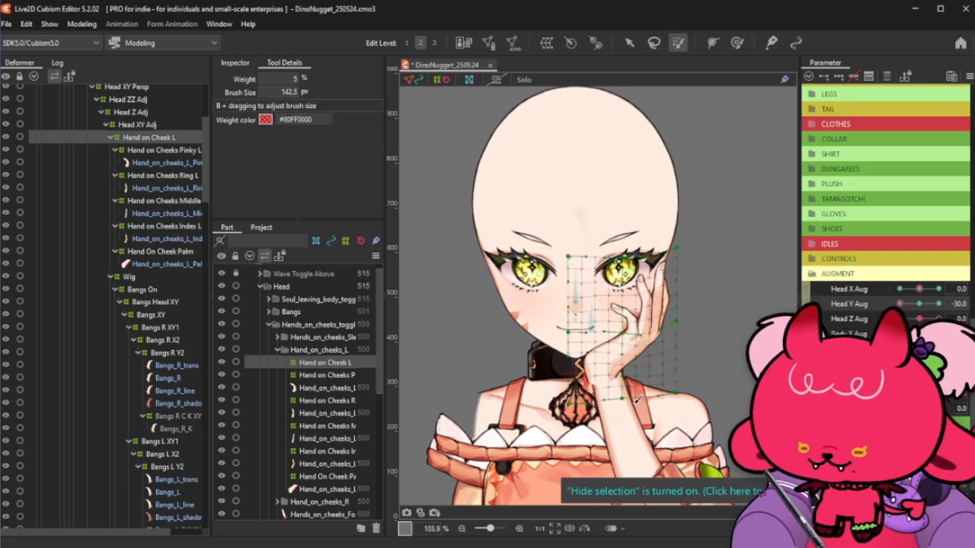
{"action": "left_click", "coordinate": [922, 304]}
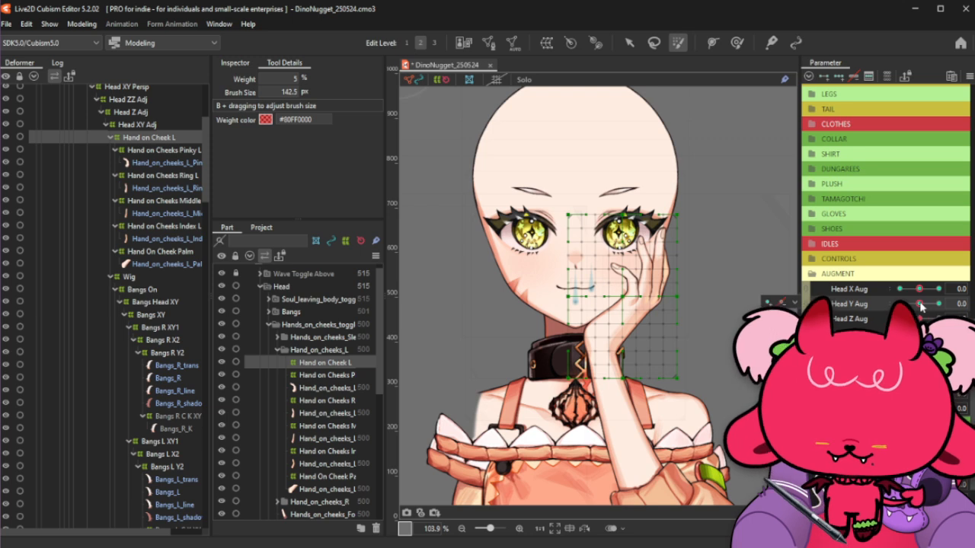
{"action": "left_click_drag", "start_coordinate": [922, 307], "coordinate": [899, 312]}
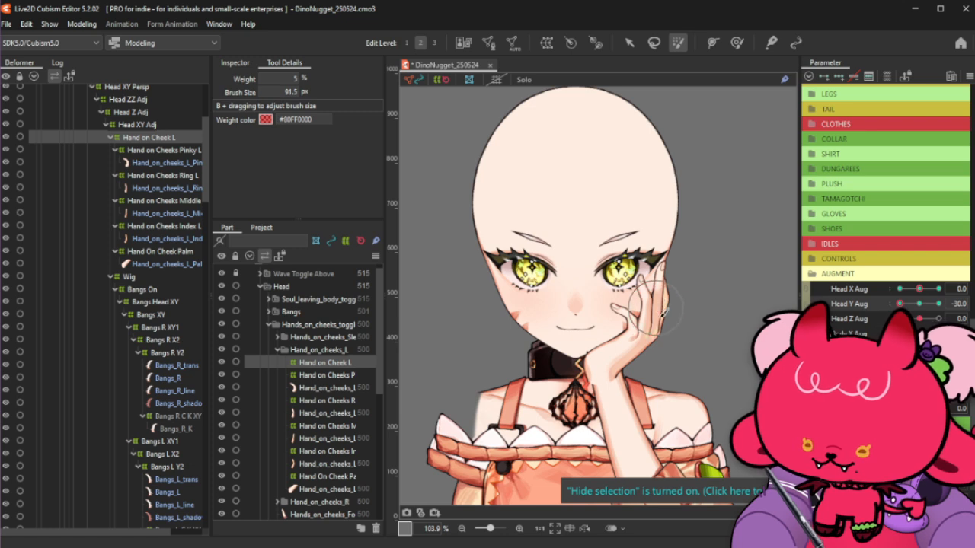
{"action": "left_click_drag", "start_coordinate": [662, 313], "coordinate": [658, 299]}
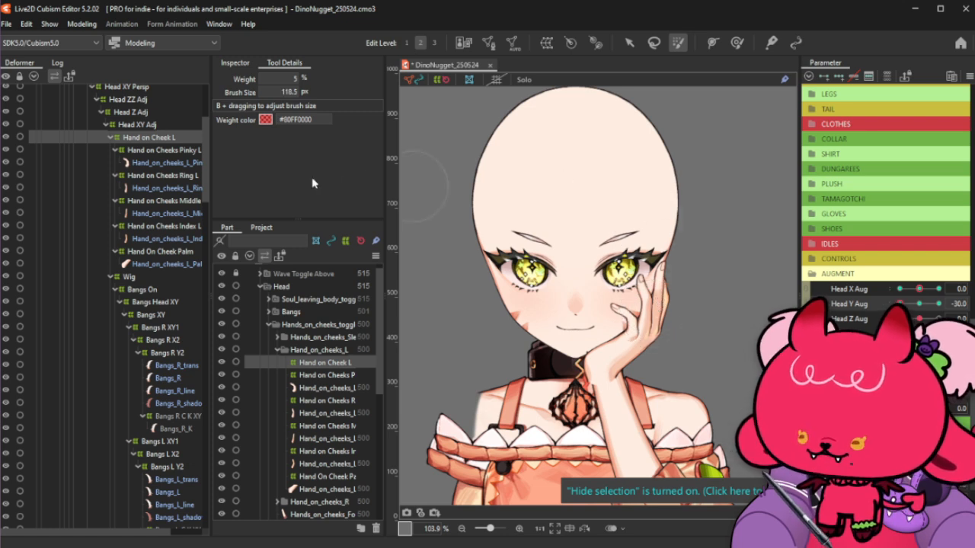
Deform the fingers at Head Y Aug -30 with 105.1 px and 184 px brushes and check the movement up to 30
{"action": "left_click", "coordinate": [735, 43]}
{"action": "left_click_drag", "start_coordinate": [658, 313], "coordinate": [660, 306]}
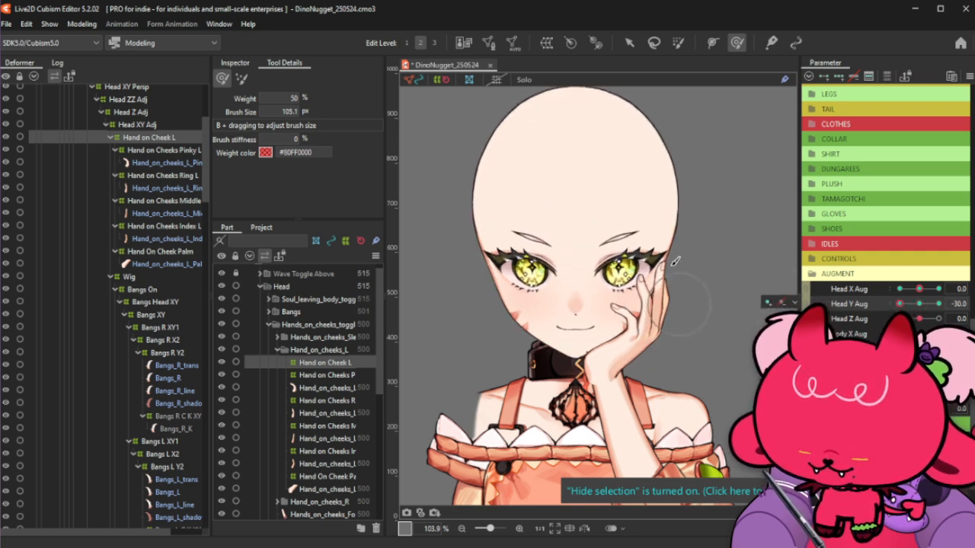
{"action": "left_click_drag", "start_coordinate": [674, 259], "coordinate": [675, 282]}
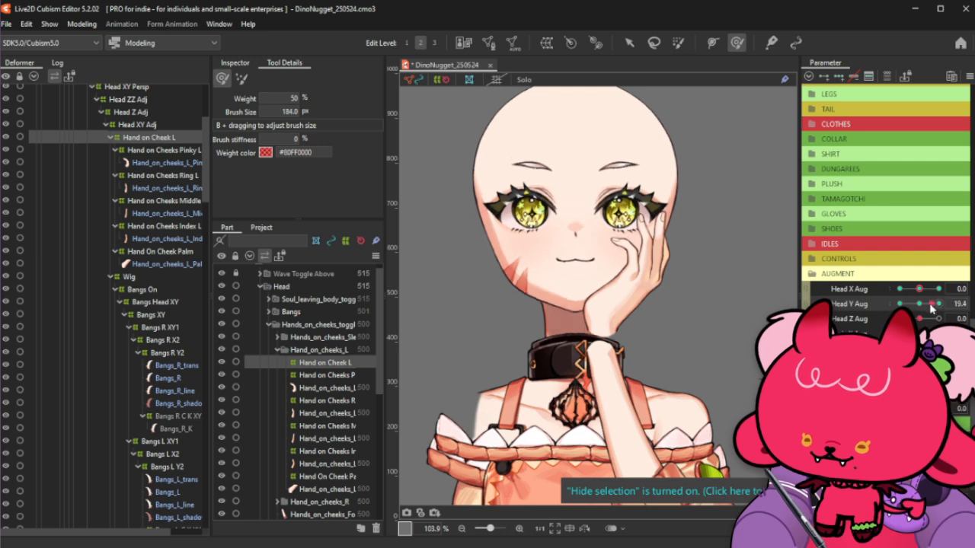
{"action": "left_click_drag", "start_coordinate": [903, 303], "coordinate": [944, 303]}
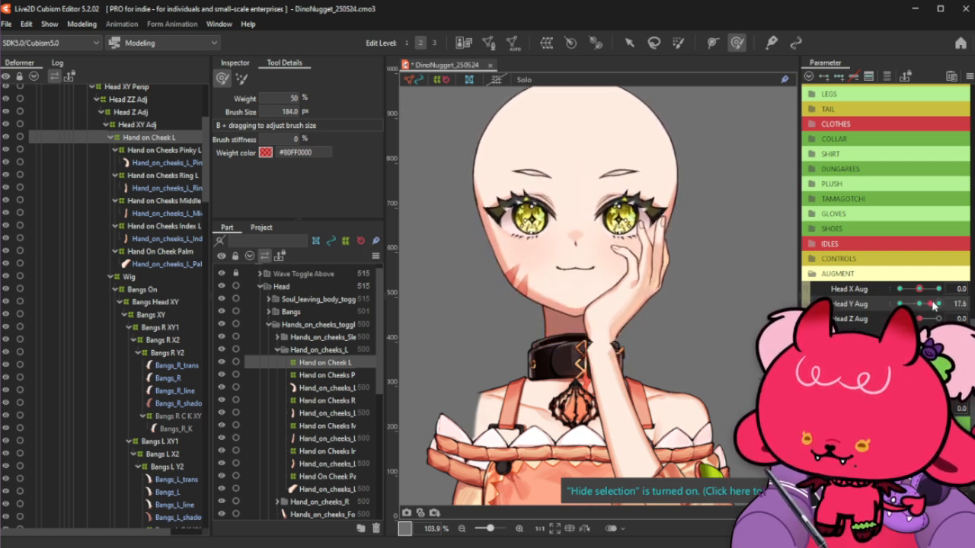
Adjust the Hand on Cheeks Ring L deformer with an 84 px brush at Head Y Aug 30 and check the motion to -30
{"action": "left_click", "coordinate": [193, 177]}
{"action": "scroll", "coordinate": [641, 189], "scroll_direction": "up", "scroll_amount": 2}
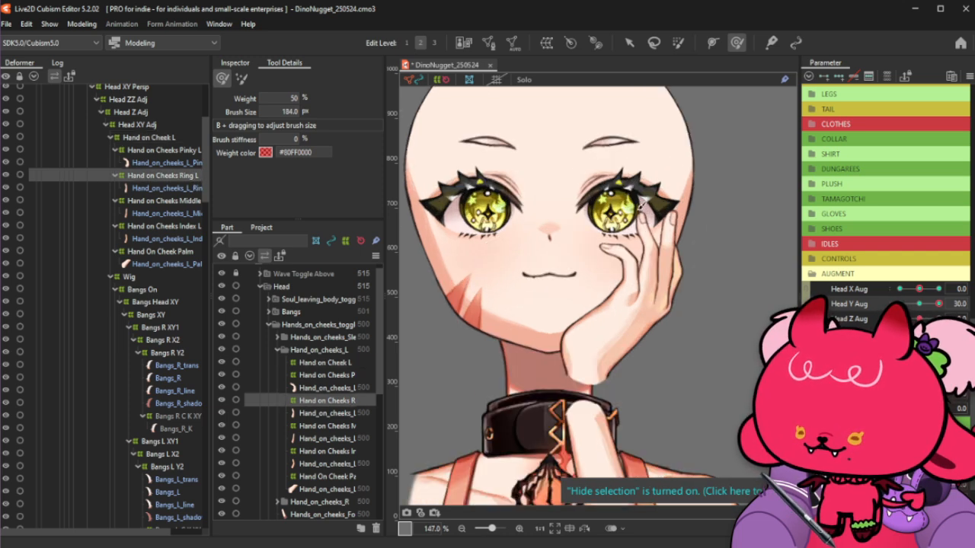
{"action": "left_click_drag", "start_coordinate": [613, 275], "coordinate": [607, 249]}
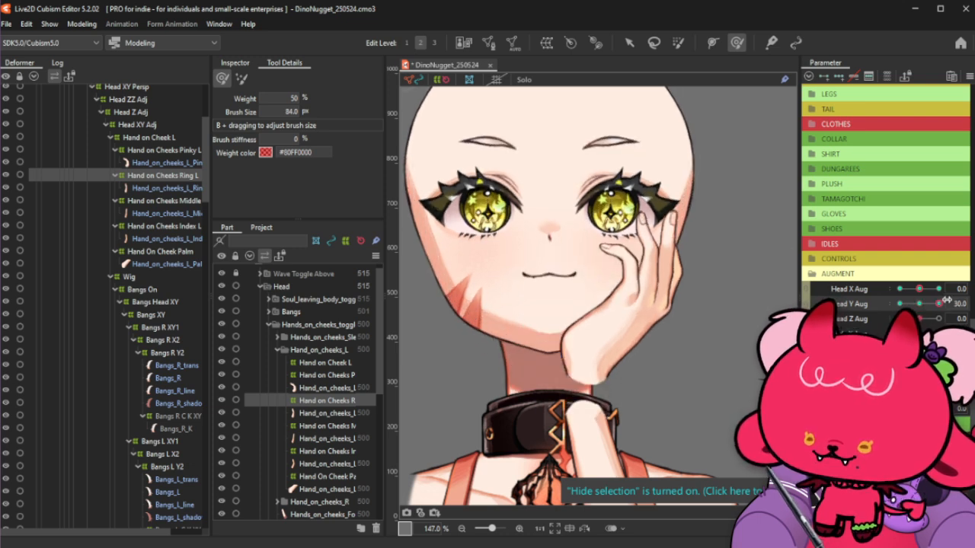
{"action": "scroll", "coordinate": [641, 272], "scroll_direction": "down", "scroll_amount": 2}
{"action": "mouse_move", "coordinate": [895, 305]}
{"action": "left_mouse_down"}
{"action": "mouse_move", "coordinate": [918, 303]}
{"action": "mouse_move", "coordinate": [891, 316]}
{"action": "mouse_move", "coordinate": [910, 308]}
{"action": "mouse_move", "coordinate": [900, 304]}
{"action": "left_mouse_up"}
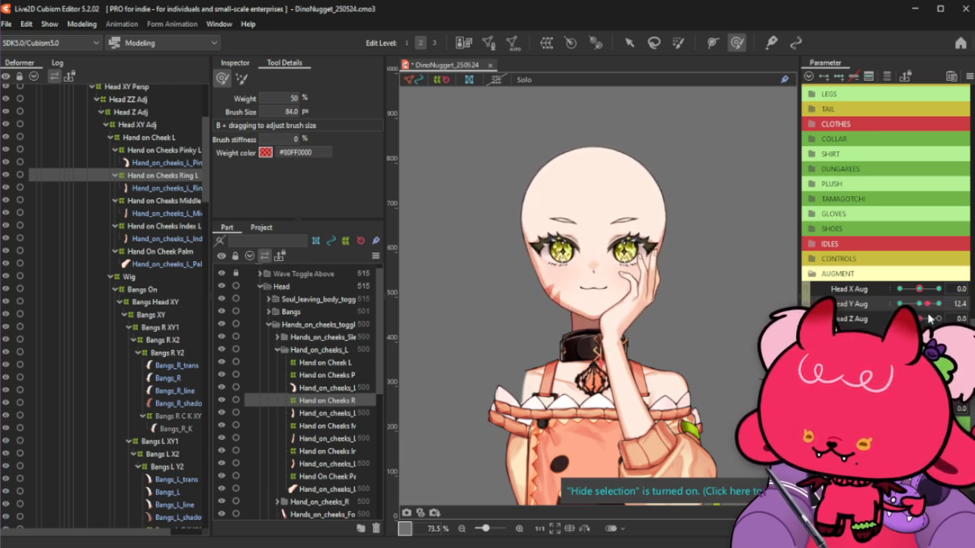
{"action": "scroll", "coordinate": [653, 312], "scroll_direction": "up", "scroll_amount": 2}
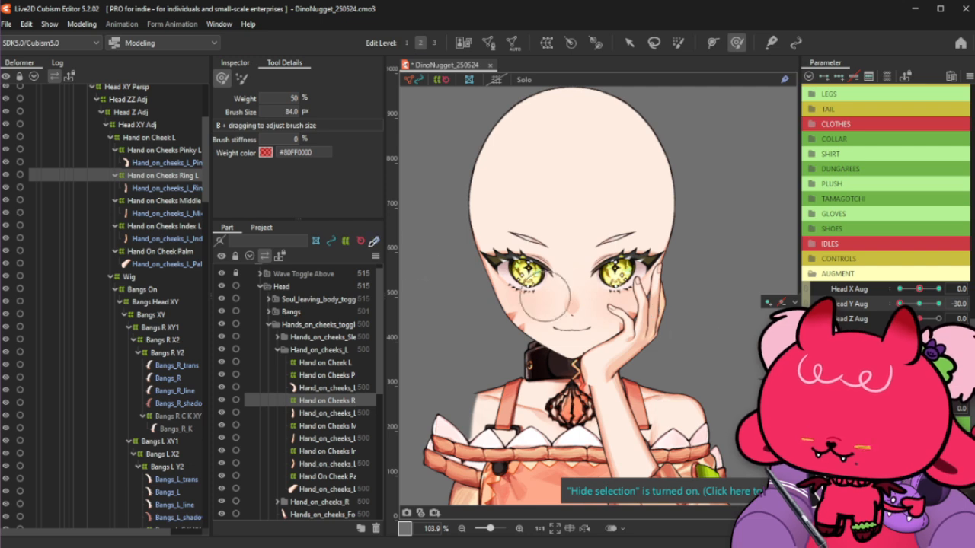
Brush-select the outer points of the Hand on Cheek L deformer with a 155.1 px brush and move them slightly up at Head Y Aug -30
{"action": "left_click", "coordinate": [165, 138]}
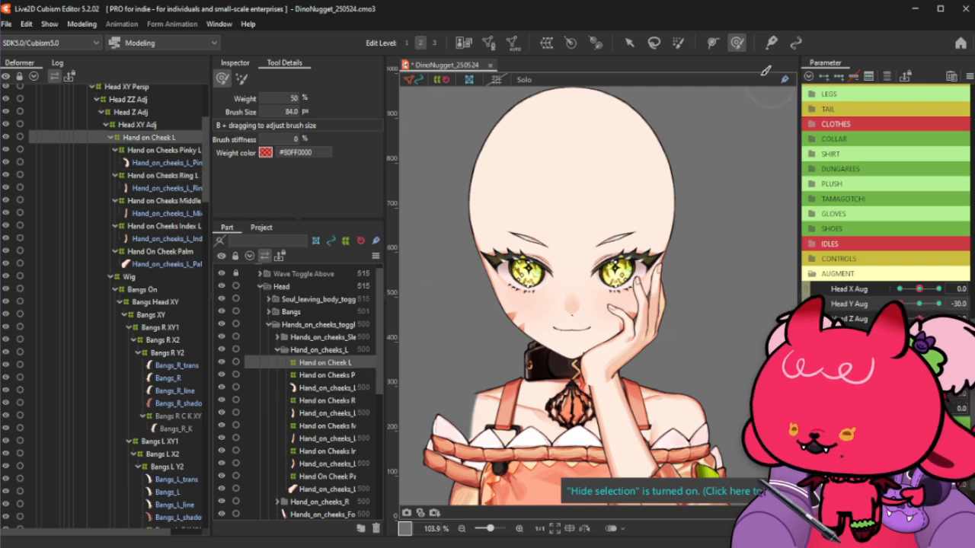
{"action": "left_click", "coordinate": [679, 44]}
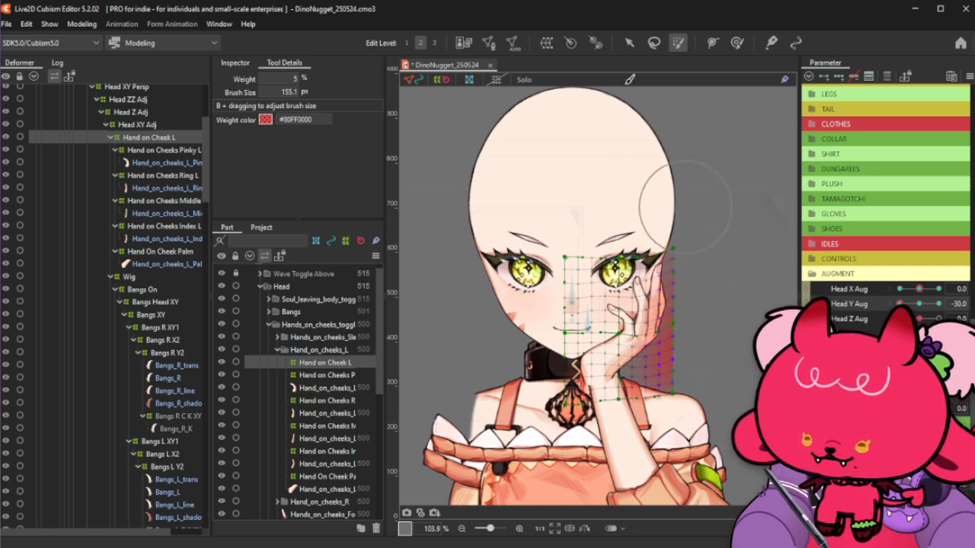
{"action": "left_click", "coordinate": [629, 44]}
{"action": "left_click_drag", "start_coordinate": [647, 323], "coordinate": [647, 319]}
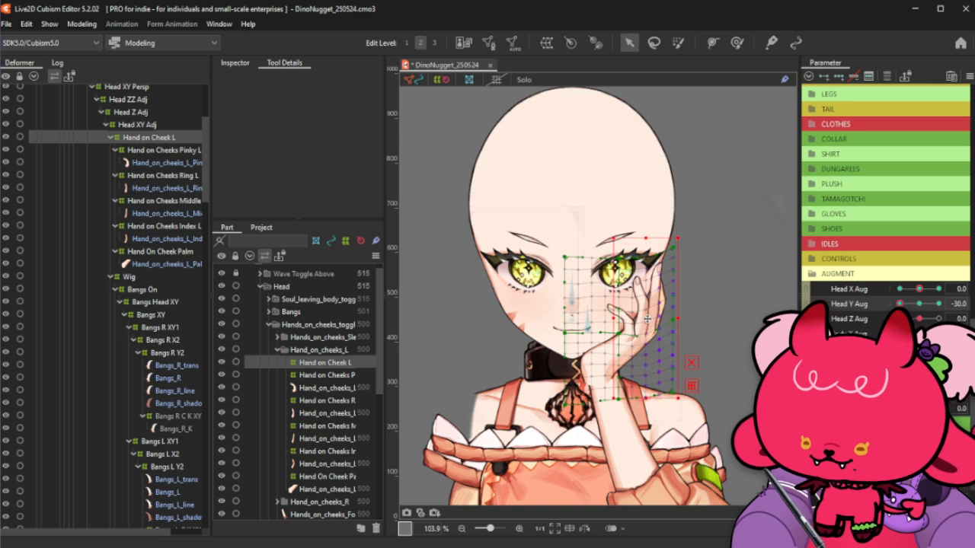
Hide the selection display and synthesize the Head X Aug and Head Y Aug corners for Hand on Cheek L and its four finger and palm deformers
{"action": "key", "text": "ctrl+h"}
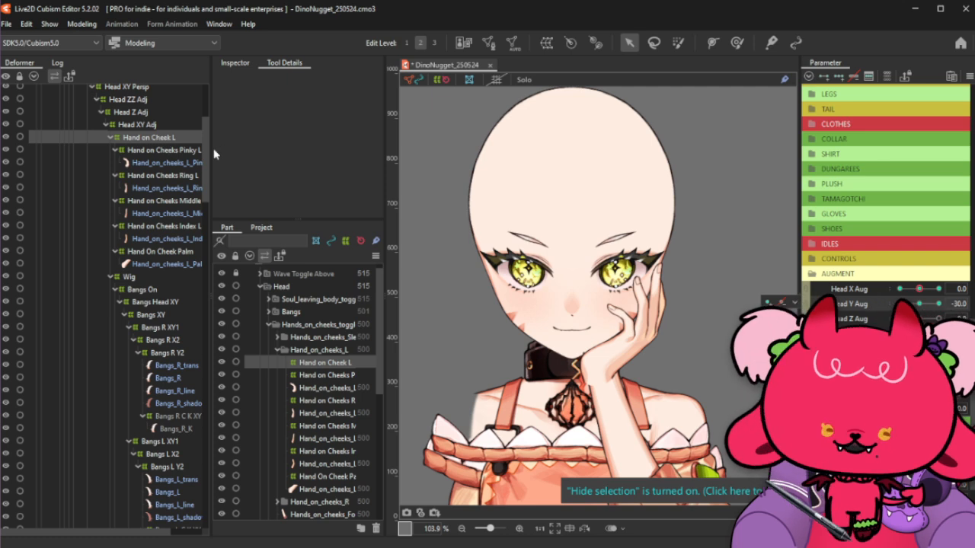
{"action": "left_click", "coordinate": [173, 150], "text": "ctrl"}
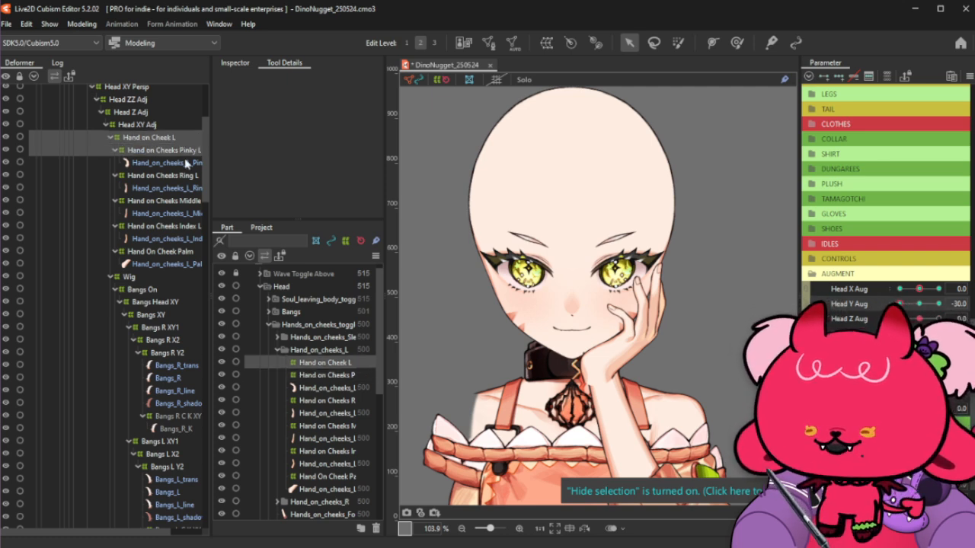
{"action": "left_click", "coordinate": [186, 176], "text": "ctrl"}
{"action": "left_click", "coordinate": [183, 201], "text": "ctrl"}
{"action": "left_click", "coordinate": [180, 226], "text": "ctrl"}
{"action": "left_click", "coordinate": [181, 251], "text": "ctrl"}
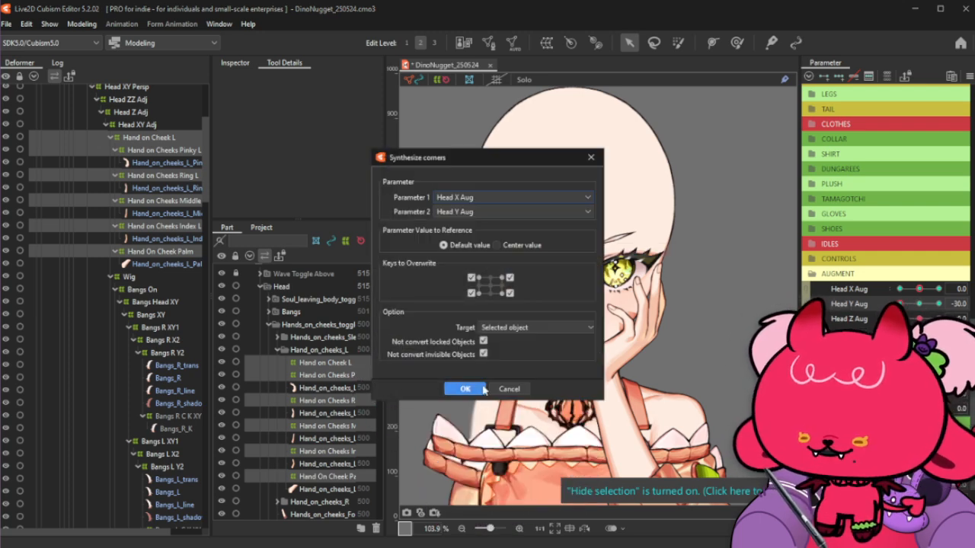
{"action": "left_click", "coordinate": [458, 390]}
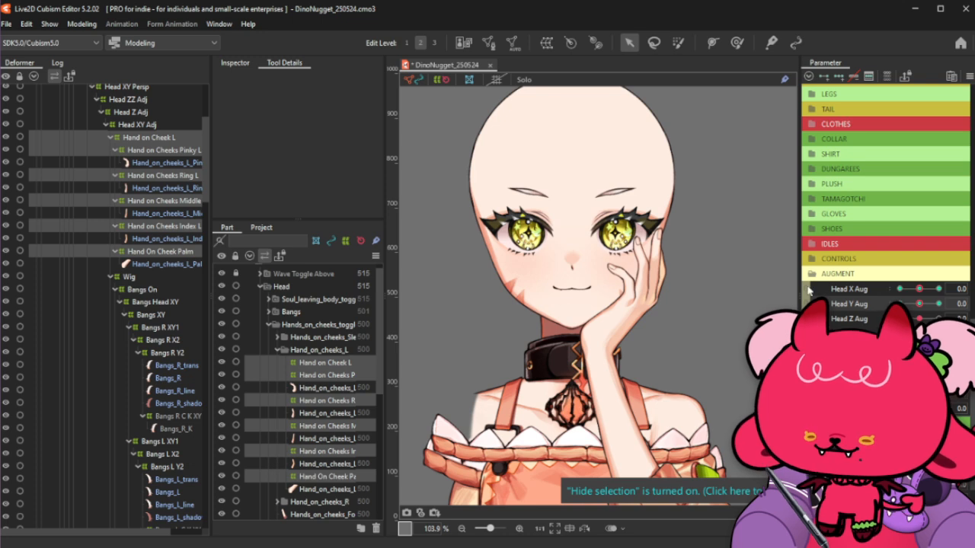
Check how the hand follows the head at the Head X Aug and Head Y Aug corners, ending at the default pose
{"action": "left_click_drag", "start_coordinate": [936, 299], "coordinate": [952, 250]}
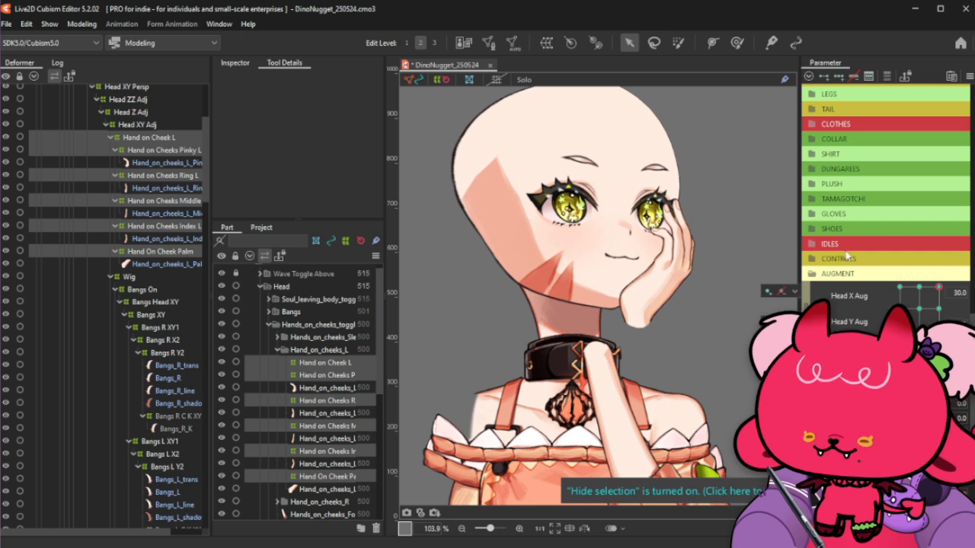
{"action": "left_click", "coordinate": [195, 137]}
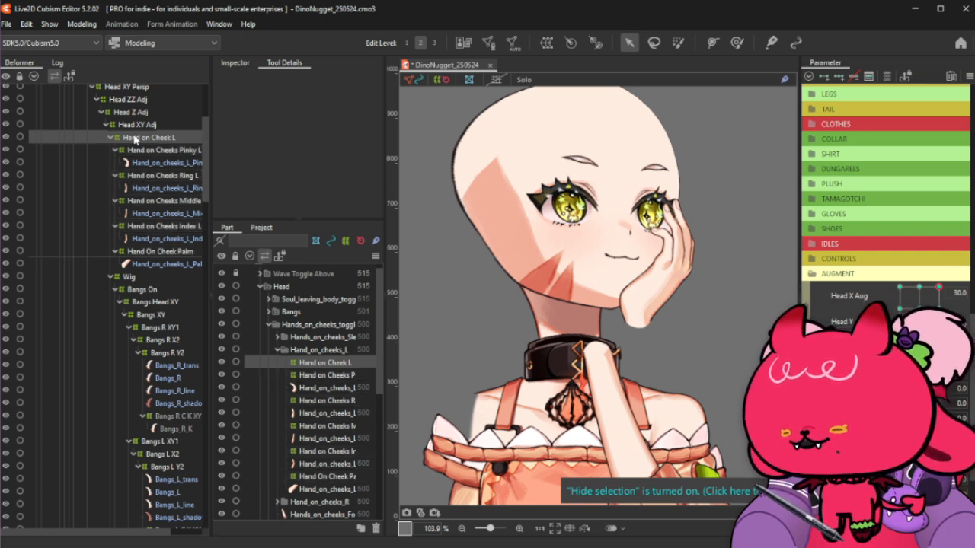
{"action": "scroll", "coordinate": [134, 138], "scroll_direction": "up", "scroll_amount": 3}
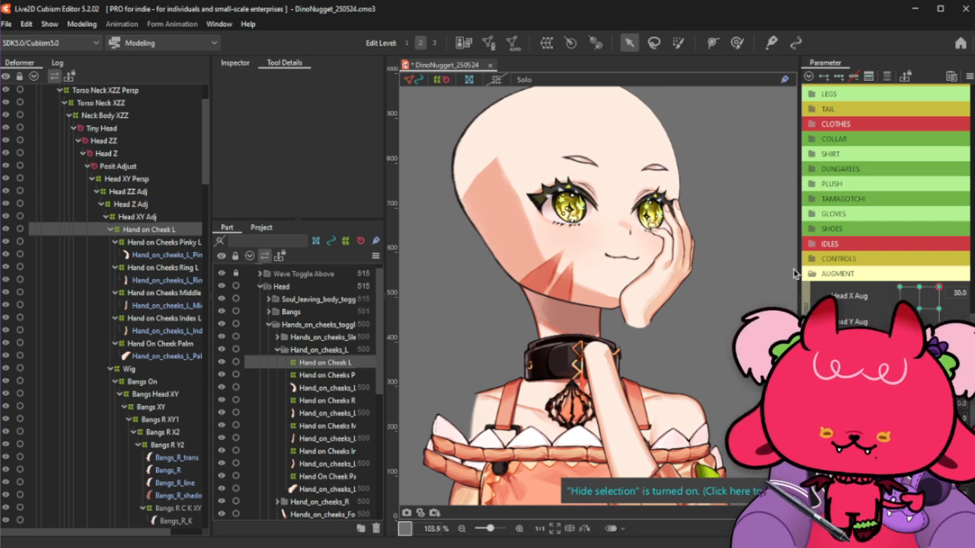
{"action": "mouse_move", "coordinate": [928, 299]}
{"action": "left_mouse_down"}
{"action": "mouse_move", "coordinate": [922, 288]}
{"action": "mouse_move", "coordinate": [948, 276]}
{"action": "mouse_move", "coordinate": [920, 287]}
{"action": "mouse_move", "coordinate": [940, 279]}
{"action": "mouse_move", "coordinate": [908, 267]}
{"action": "mouse_move", "coordinate": [948, 279]}
{"action": "mouse_move", "coordinate": [900, 308]}
{"action": "mouse_move", "coordinate": [939, 308]}
{"action": "left_mouse_up"}
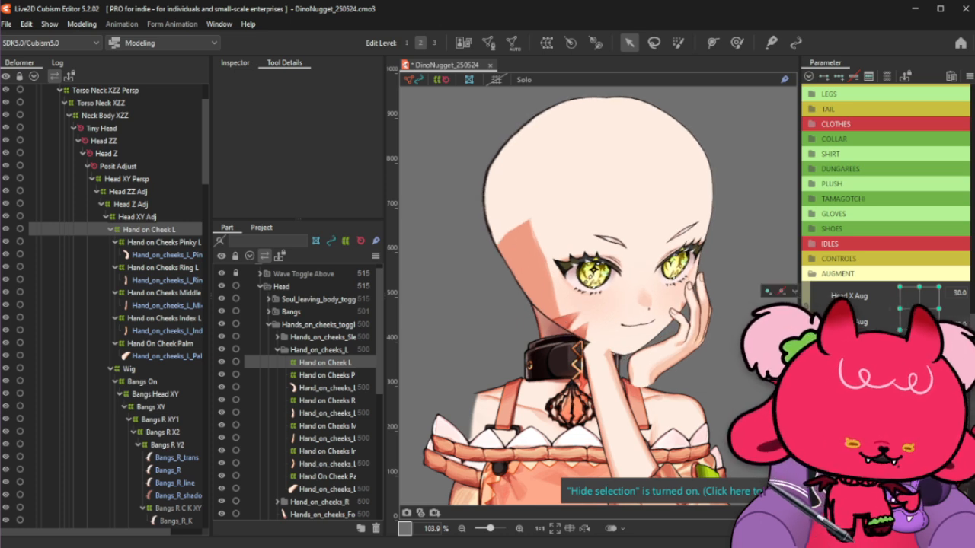
{"action": "left_click", "coordinate": [919, 309]}
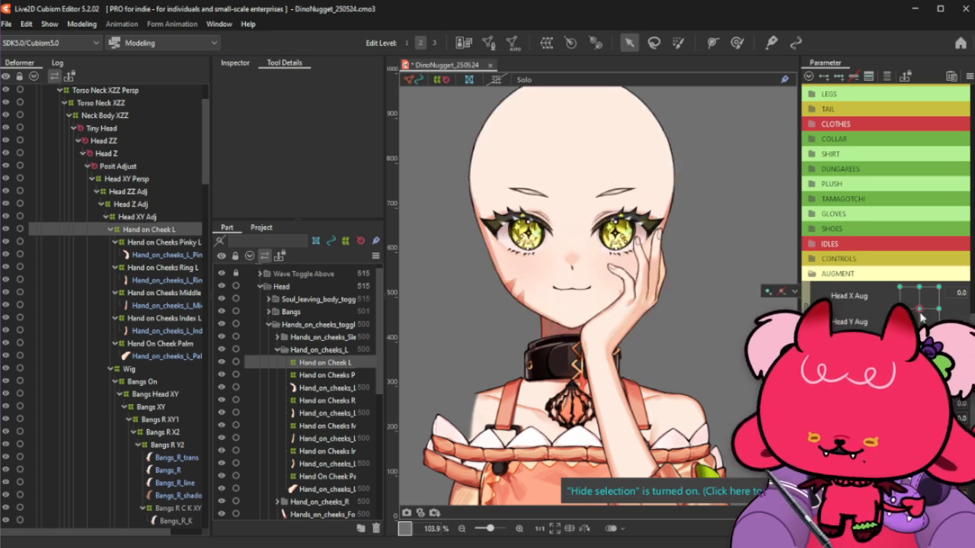
Try parenting the Hand on Cheek L deformer to Face XY and synthesize its Head X Aug and Head Y Aug corners
{"action": "left_click", "coordinate": [110, 230]}
{"action": "left_click", "coordinate": [110, 242]}
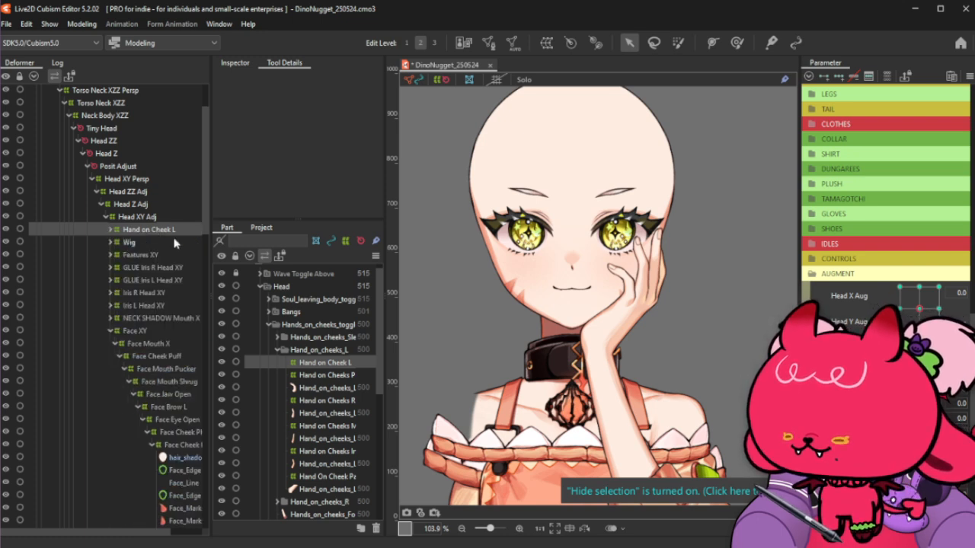
{"action": "left_click_drag", "start_coordinate": [175, 242], "coordinate": [143, 331]}
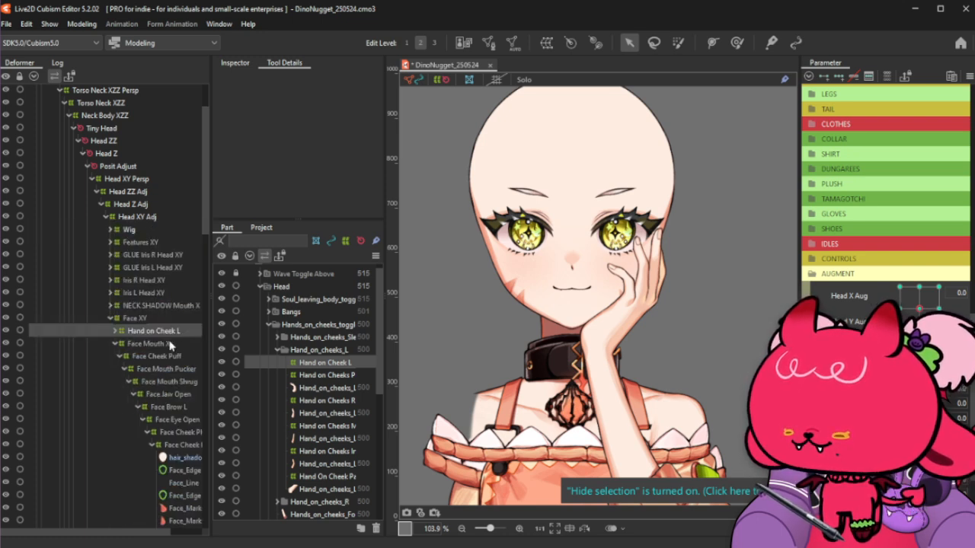
{"action": "key", "text": "ctrl+4"}
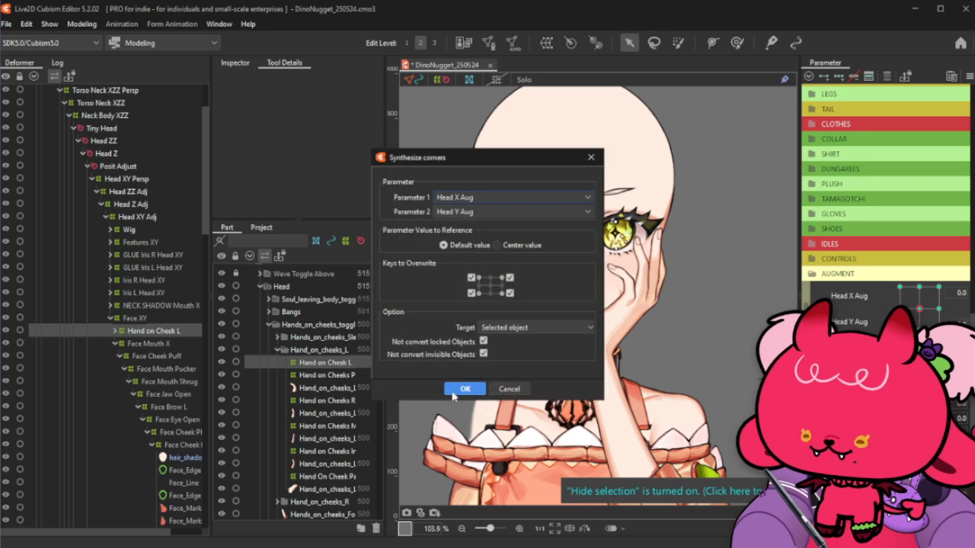
{"action": "left_click", "coordinate": [462, 389]}
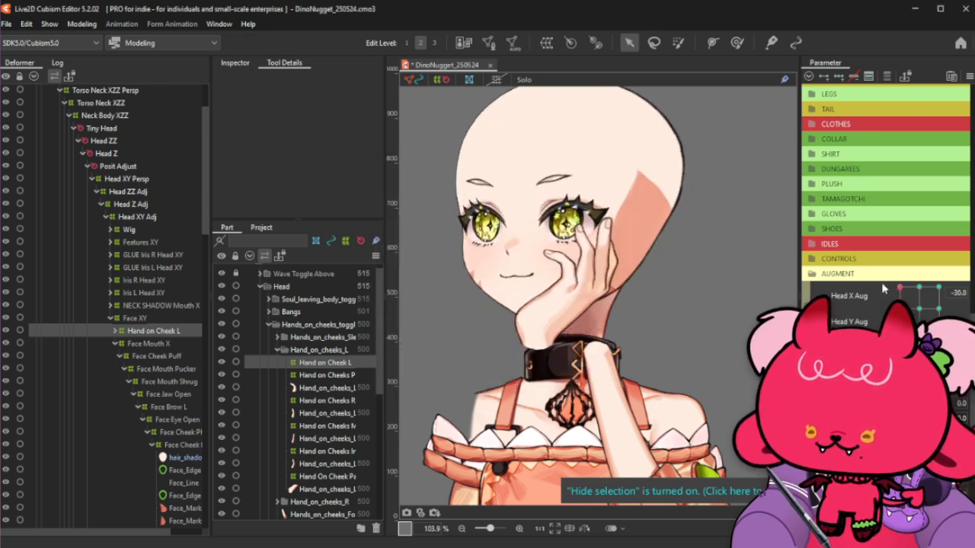
{"action": "left_click_drag", "start_coordinate": [887, 288], "coordinate": [939, 287]}
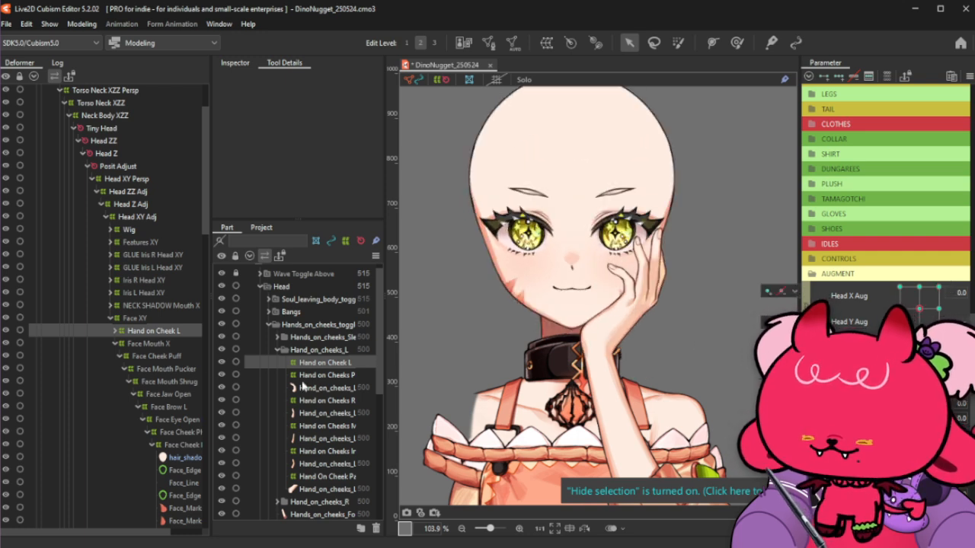
Compare the upper corner pose with Hand on Cheek L under Head XY Adj, and restore its placement under Face XY
{"action": "left_click_drag", "start_coordinate": [151, 320], "coordinate": [152, 314]}
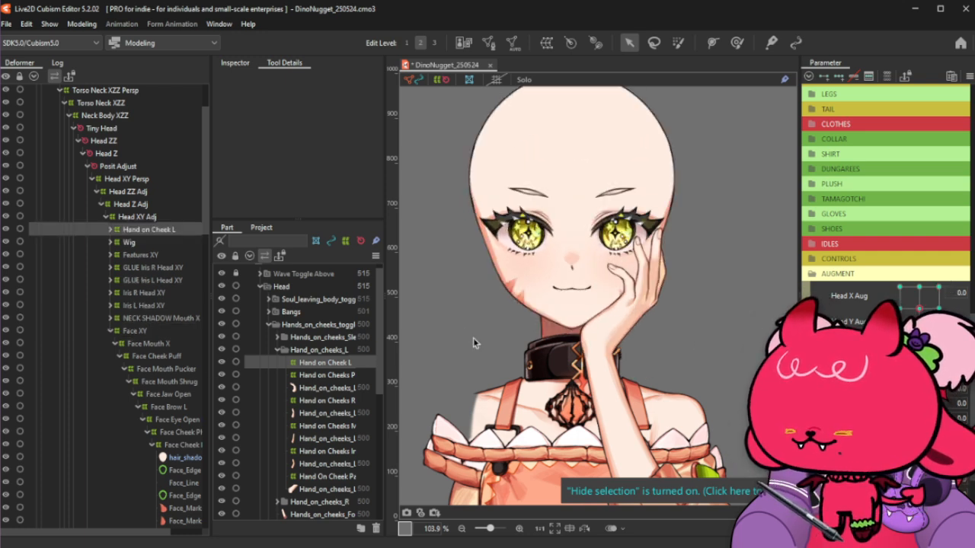
{"action": "left_click_drag", "start_coordinate": [919, 309], "coordinate": [958, 282]}
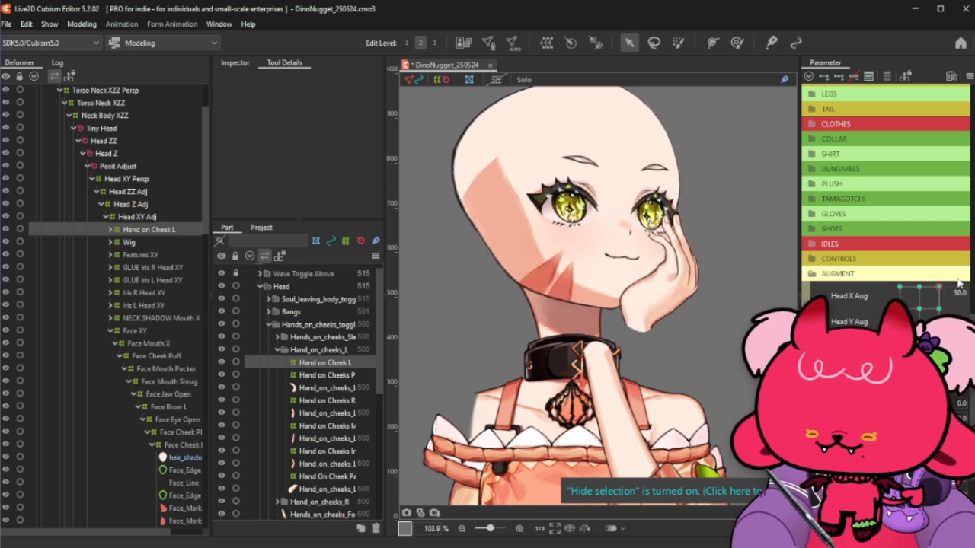
{"action": "key", "text": "ctrl+z"}
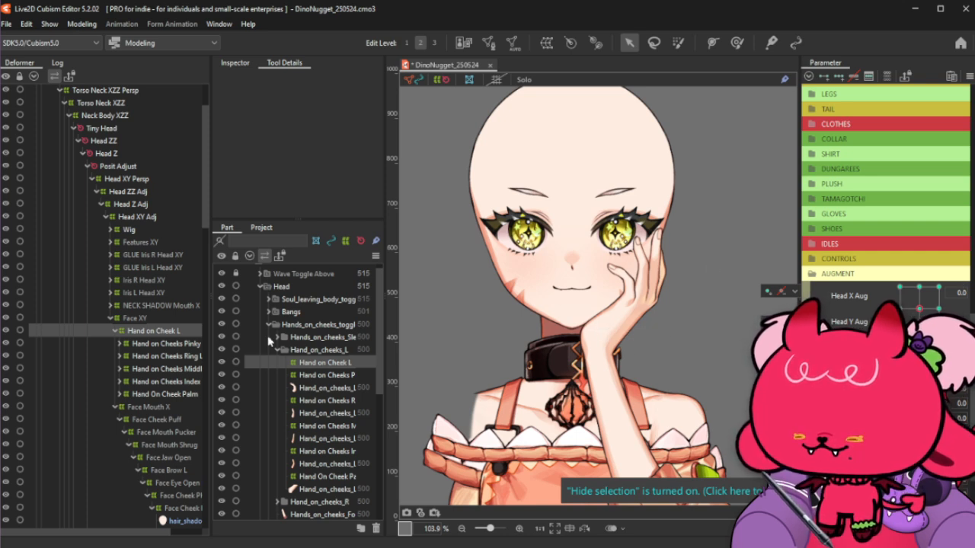
{"action": "left_click", "coordinate": [116, 332]}
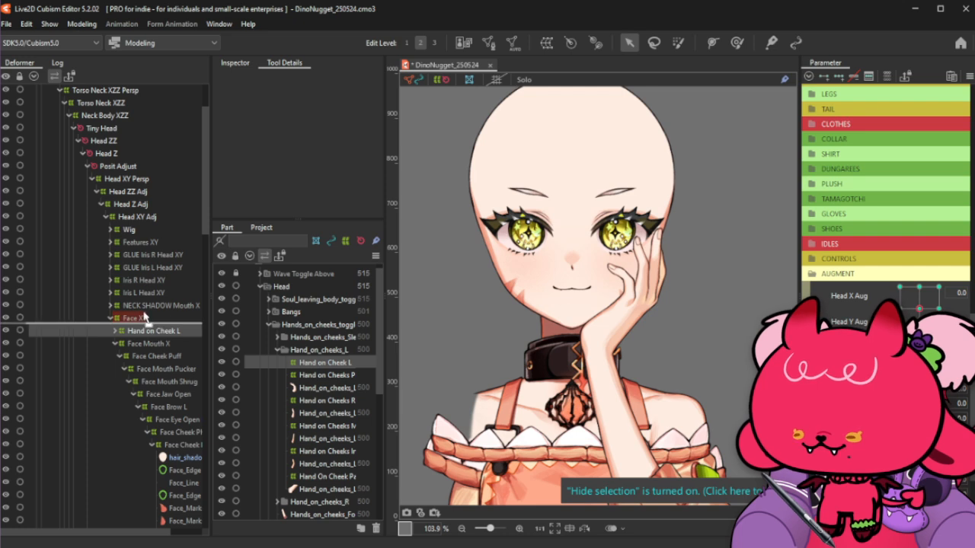
Try parenting Hand on Cheek L to Features XY, synthesize its corners and check the head motion
{"action": "left_click_drag", "start_coordinate": [144, 317], "coordinate": [150, 244]}
{"action": "left_click", "coordinate": [109, 242]}
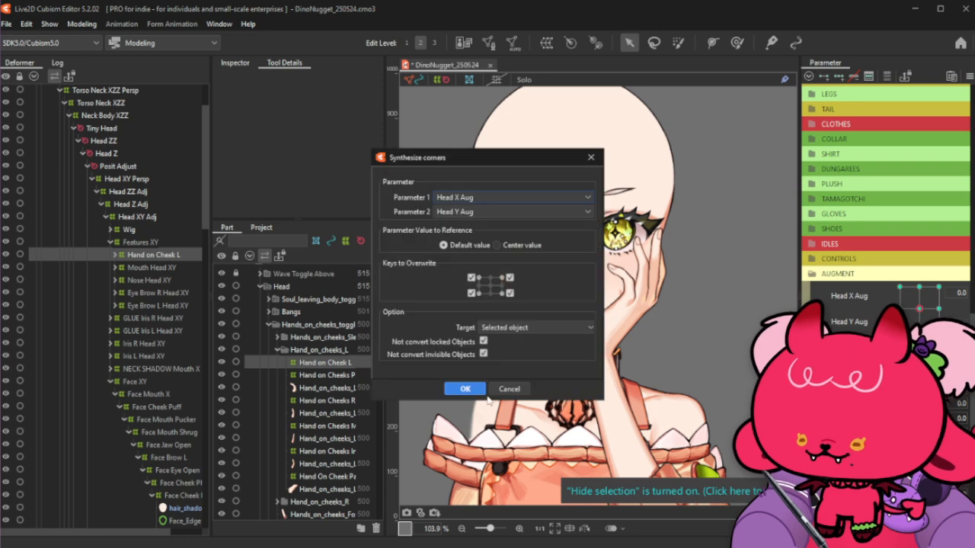
{"action": "left_click", "coordinate": [465, 390]}
{"action": "left_click", "coordinate": [899, 287]}
{"action": "left_click_drag", "start_coordinate": [899, 287], "coordinate": [970, 276]}
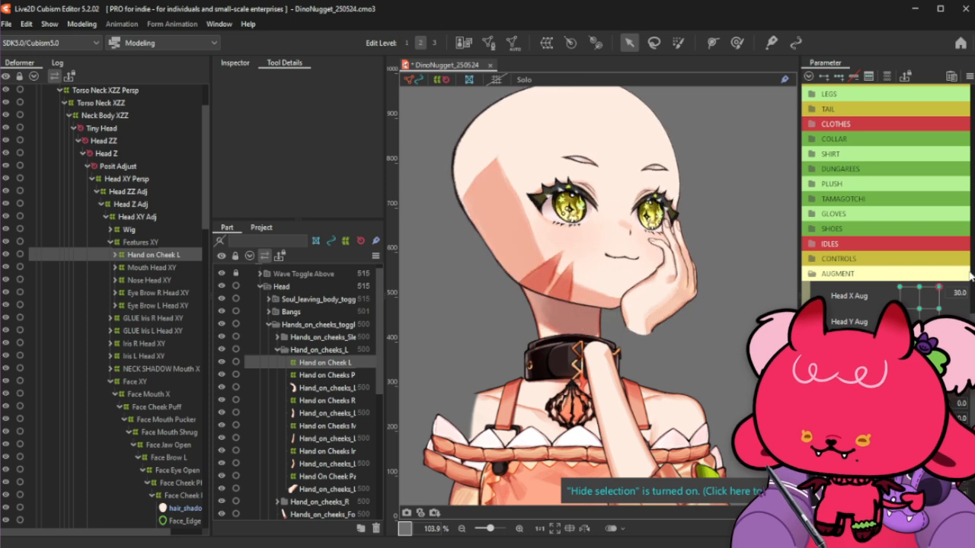
{"action": "left_click_drag", "start_coordinate": [936, 307], "coordinate": [919, 308]}
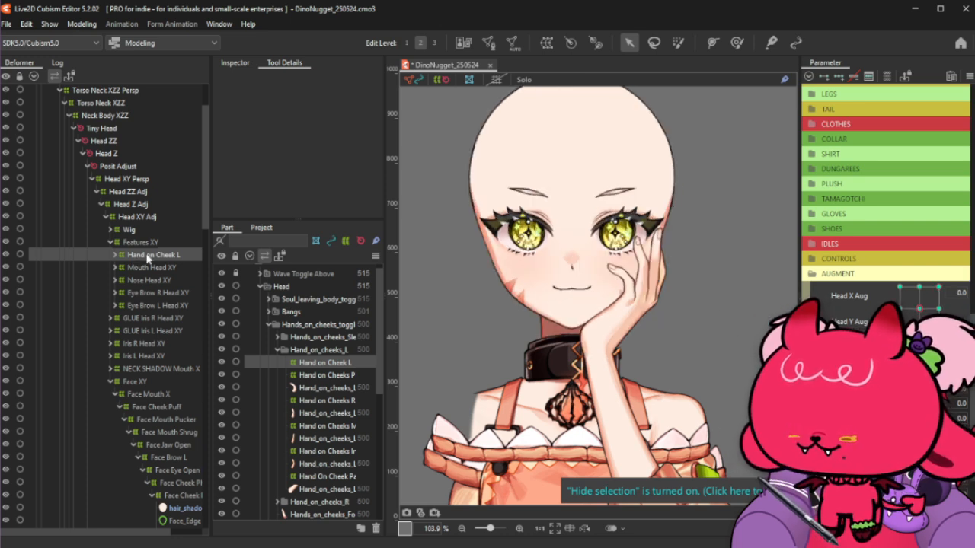
Try Hand on Cheek L under Head XY Persp with synthesized corners, and return it to Head XY Adj
{"action": "left_click_drag", "start_coordinate": [148, 259], "coordinate": [128, 186]}
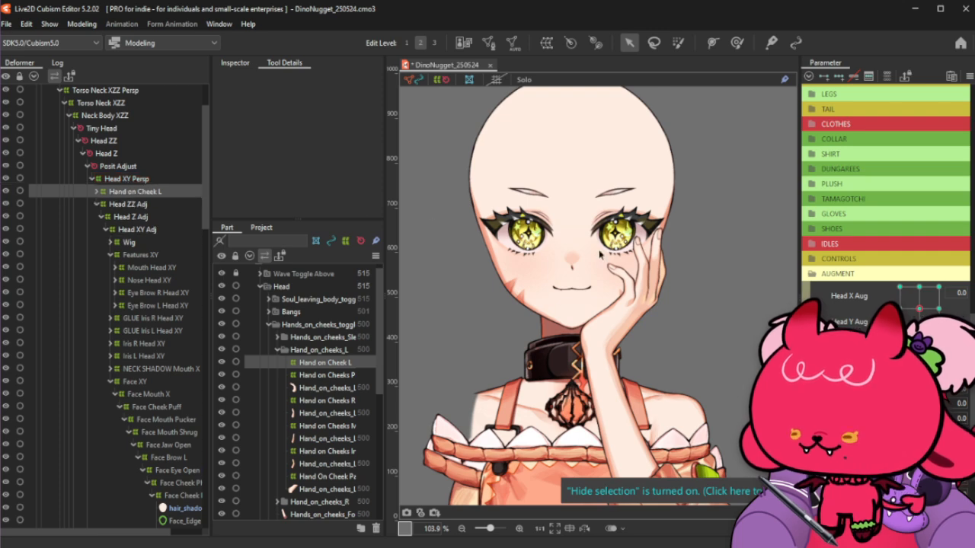
{"action": "left_click", "coordinate": [930, 311]}
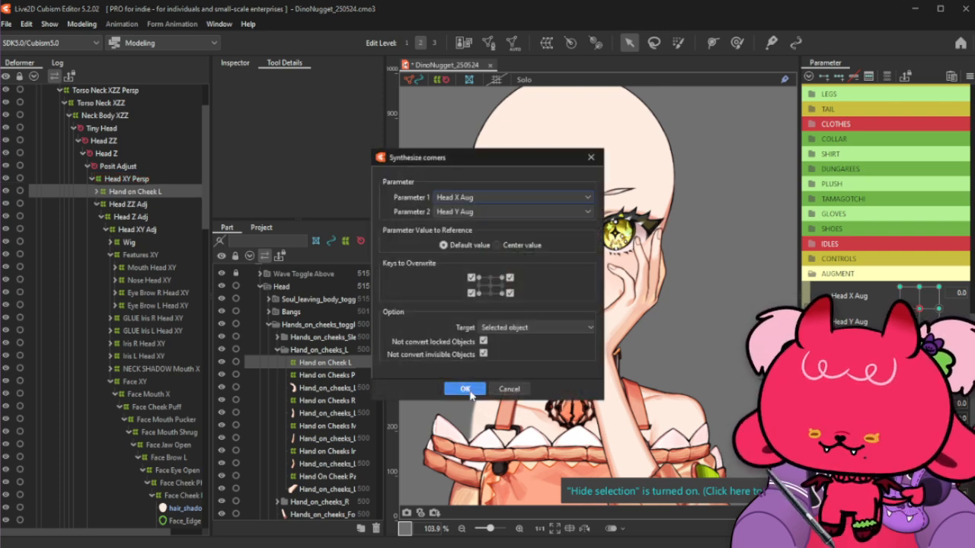
{"action": "left_click", "coordinate": [470, 393]}
{"action": "mouse_move", "coordinate": [919, 308]}
{"action": "left_mouse_down"}
{"action": "mouse_move", "coordinate": [938, 329]}
{"action": "mouse_move", "coordinate": [899, 329]}
{"action": "mouse_move", "coordinate": [919, 308]}
{"action": "mouse_move", "coordinate": [938, 308]}
{"action": "mouse_move", "coordinate": [950, 278]}
{"action": "mouse_move", "coordinate": [919, 309]}
{"action": "left_mouse_up"}
{"action": "left_click_drag", "start_coordinate": [148, 191], "coordinate": [136, 232]}
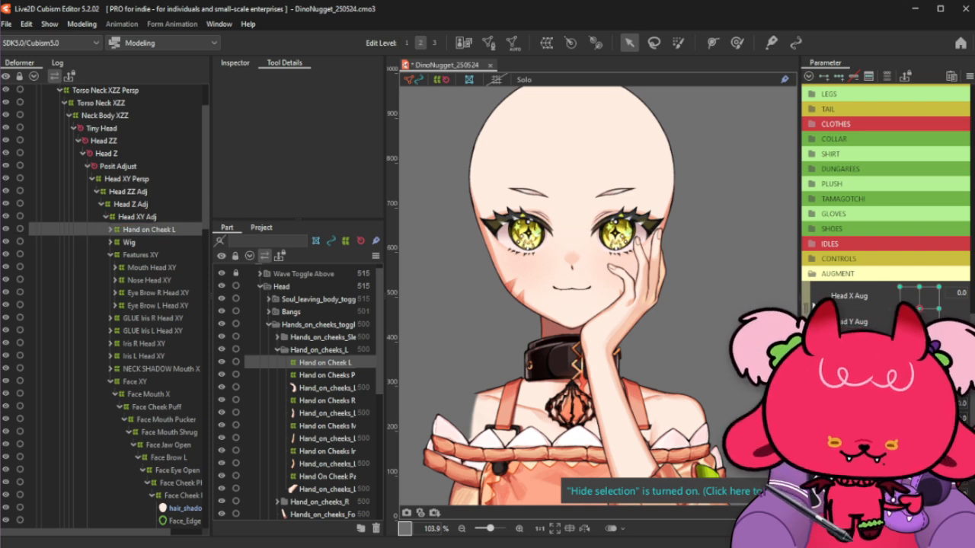
Set Head X Aug and Head Y Aug to 30 and ready a 53.4 px deform brush on Hand On Cheek Palm
{"action": "left_click_drag", "start_coordinate": [919, 290], "coordinate": [941, 289]}
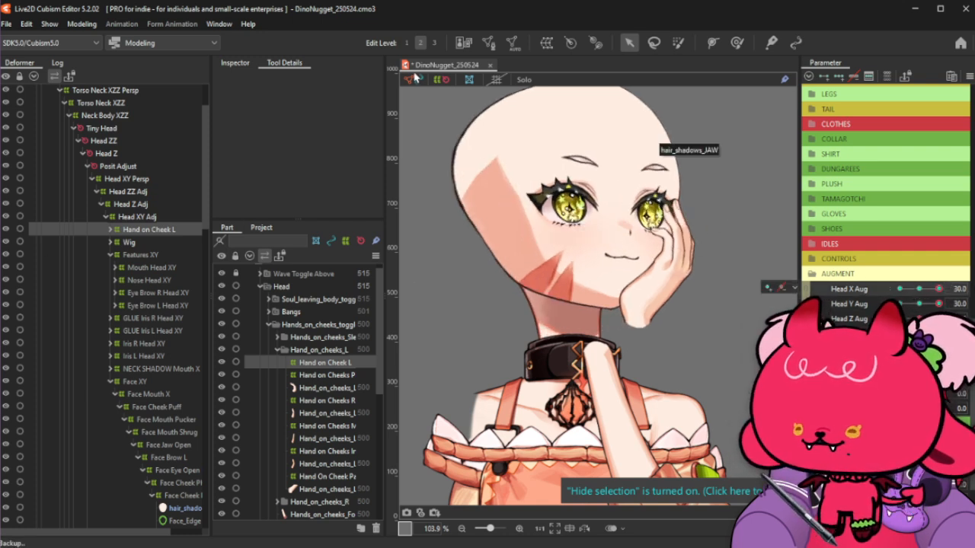
{"action": "left_click", "coordinate": [111, 229]}
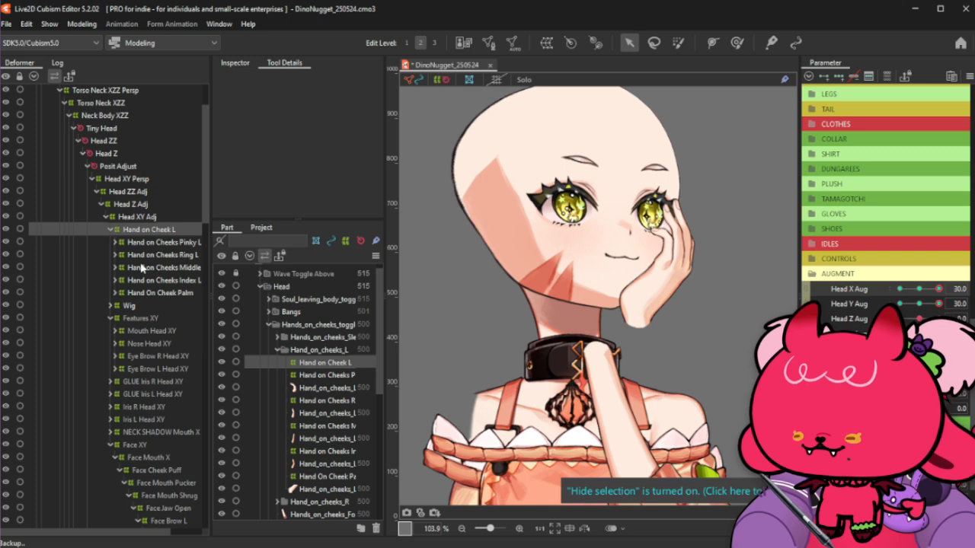
{"action": "left_click", "coordinate": [163, 242]}
{"action": "scroll", "coordinate": [700, 233], "scroll_direction": "up", "scroll_amount": 4}
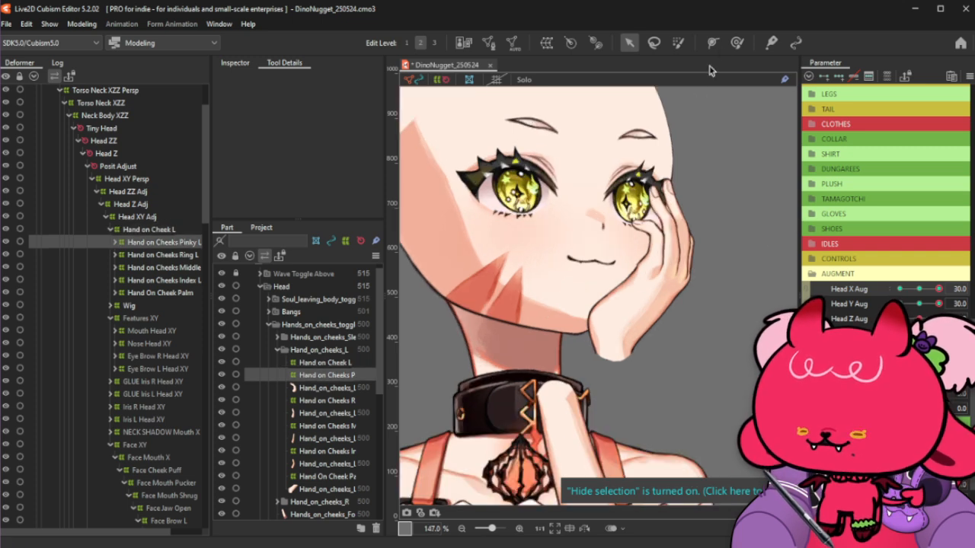
{"action": "left_click", "coordinate": [736, 43]}
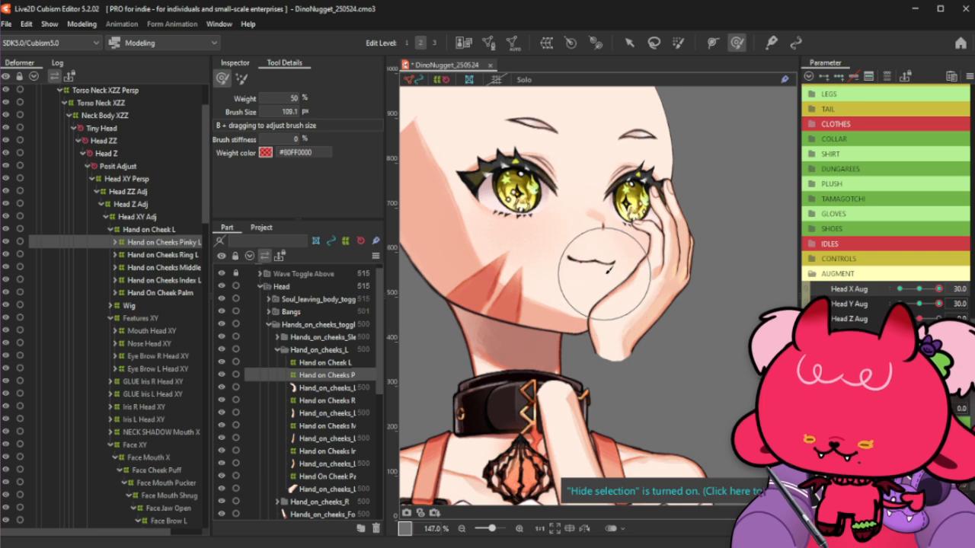
{"action": "left_click", "coordinate": [613, 274]}
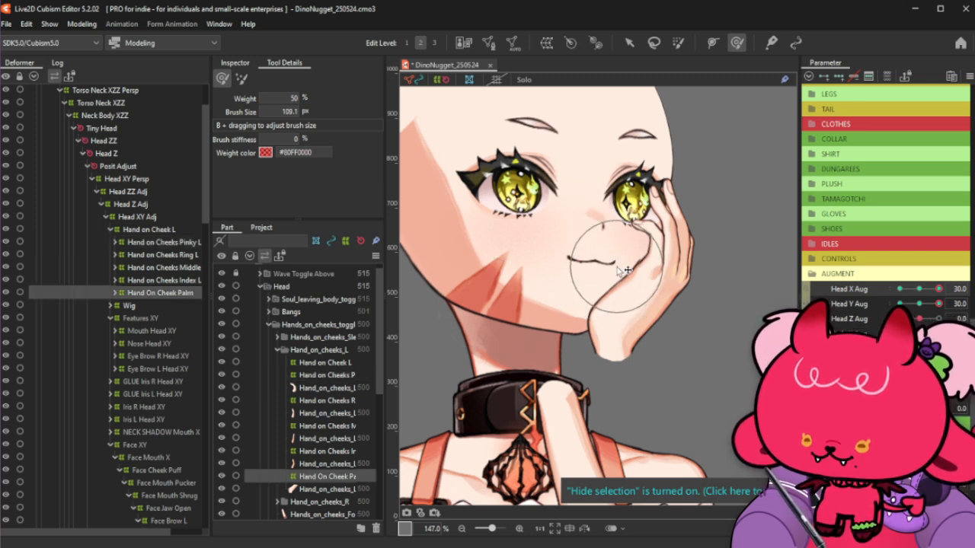
{"action": "left_click_drag", "start_coordinate": [617, 267], "coordinate": [601, 268]}
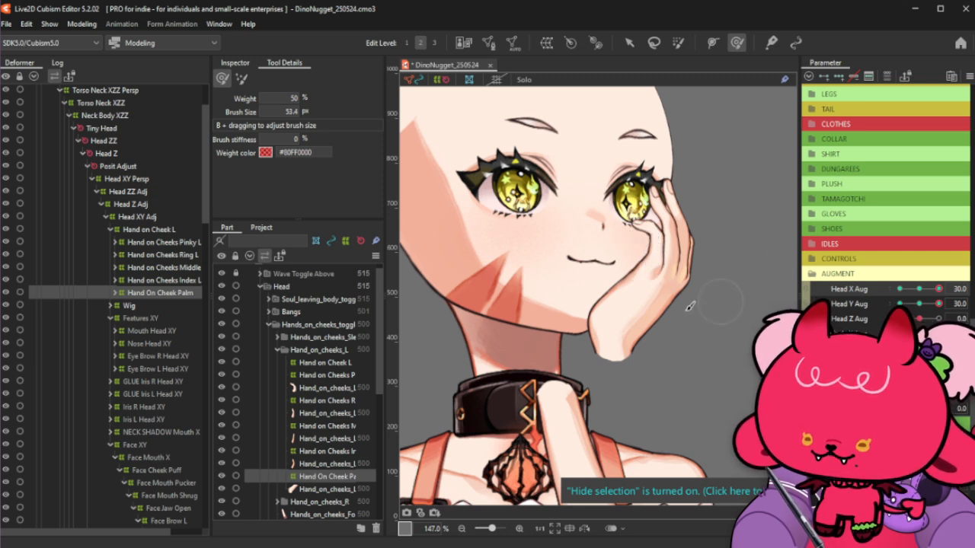
{"action": "mouse_move", "coordinate": [938, 289]}
{"action": "left_mouse_down"}
{"action": "mouse_move", "coordinate": [914, 289]}
{"action": "mouse_move", "coordinate": [944, 290]}
{"action": "mouse_move", "coordinate": [905, 303]}
{"action": "mouse_move", "coordinate": [944, 303]}
{"action": "left_mouse_up"}
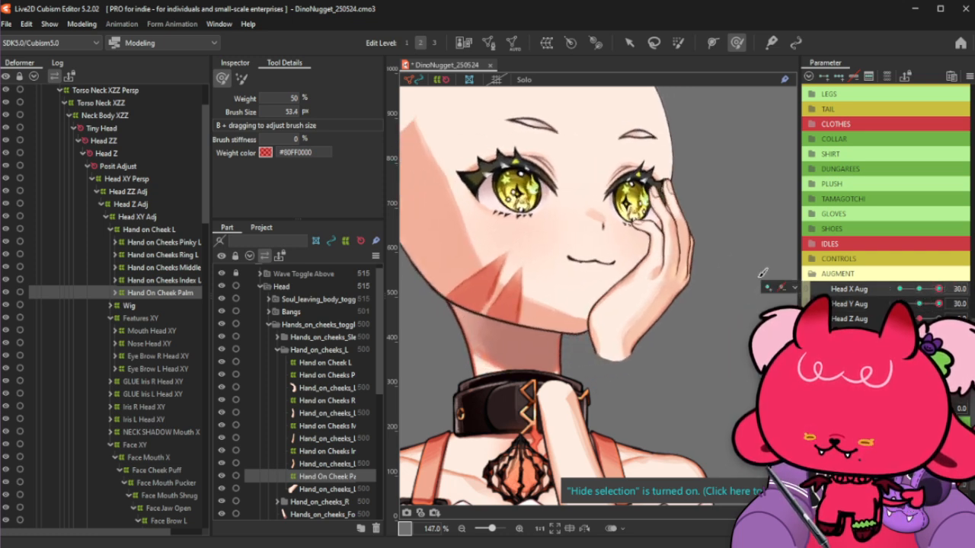
Skew the outer side of Hand on Cheek L downward with a temporary Perspective deform at Head X Aug 30, Head Y Aug 30
{"action": "left_click", "coordinate": [153, 229]}
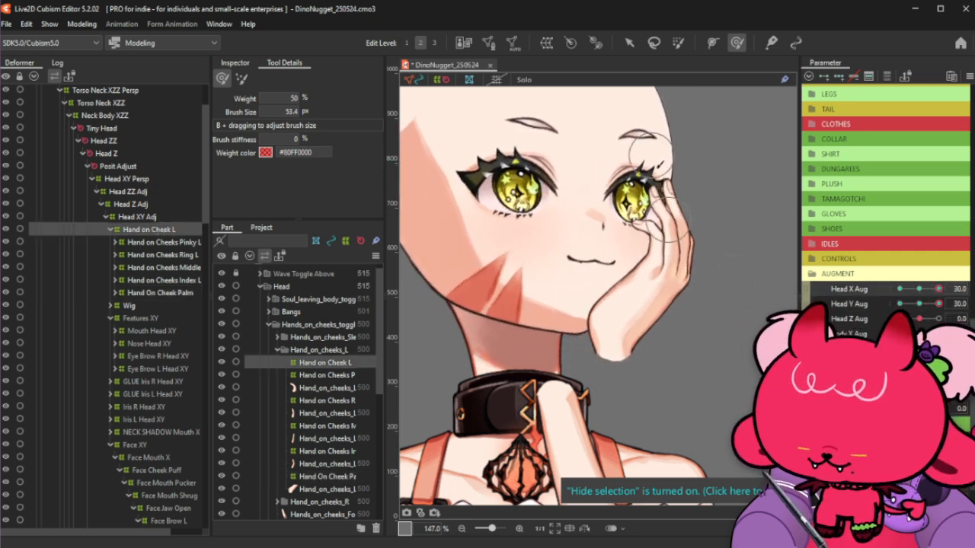
{"action": "left_click_drag", "start_coordinate": [938, 289], "coordinate": [949, 284]}
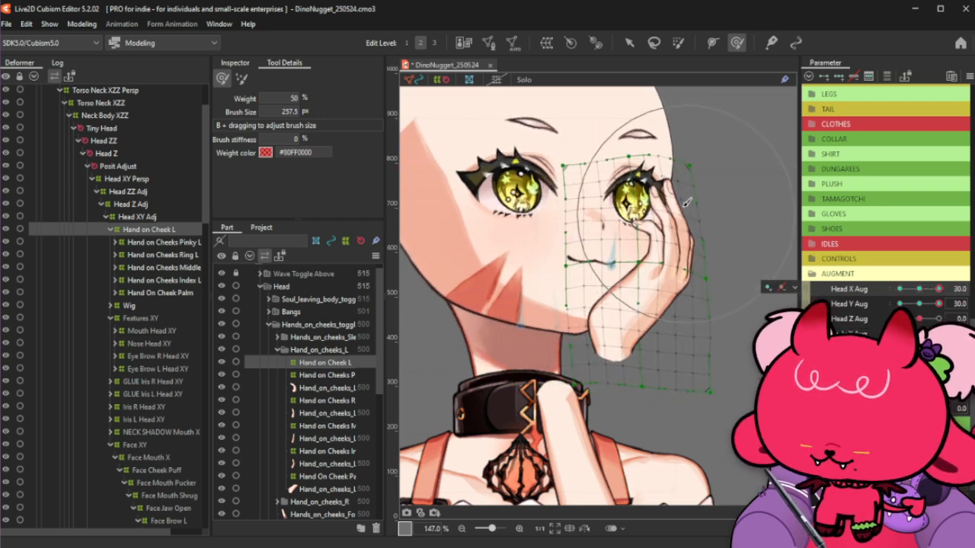
{"action": "left_click_drag", "start_coordinate": [682, 213], "coordinate": [712, 217]}
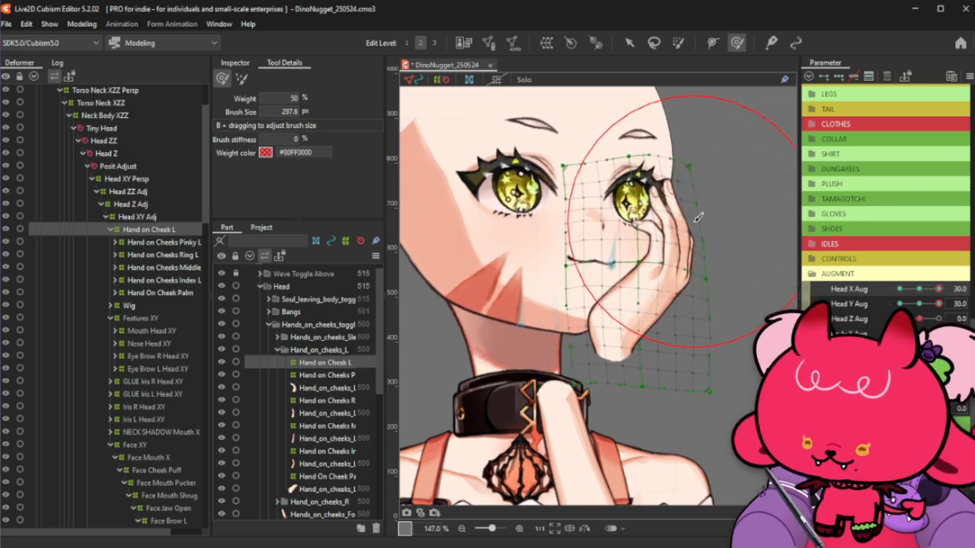
{"action": "left_click", "coordinate": [81, 24]}
{"action": "left_click", "coordinate": [251, 191]}
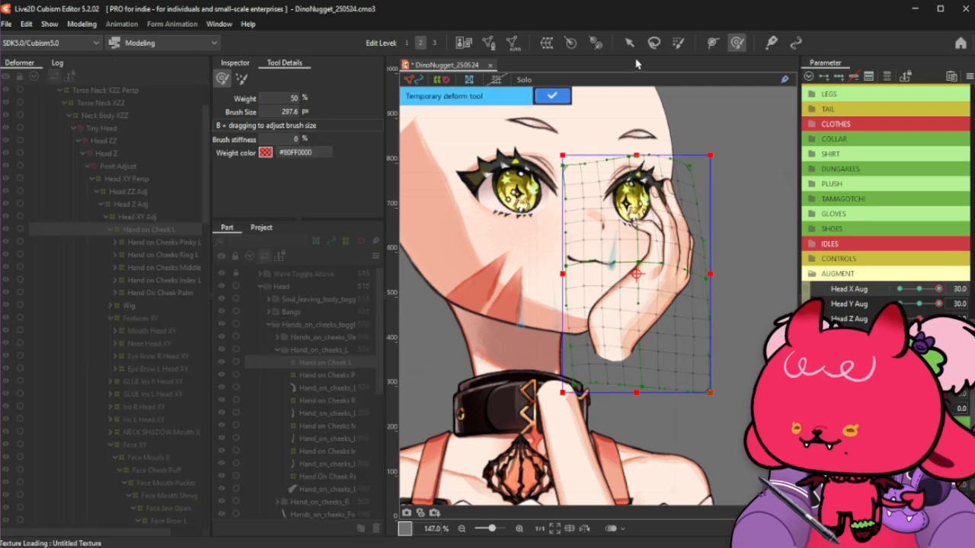
{"action": "left_click", "coordinate": [632, 46]}
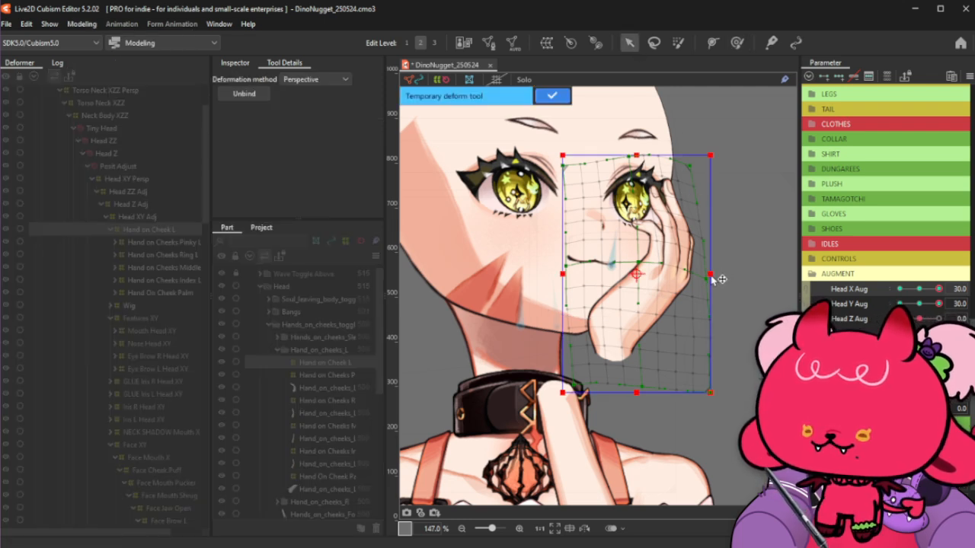
{"action": "left_click_drag", "start_coordinate": [710, 276], "coordinate": [709, 295]}
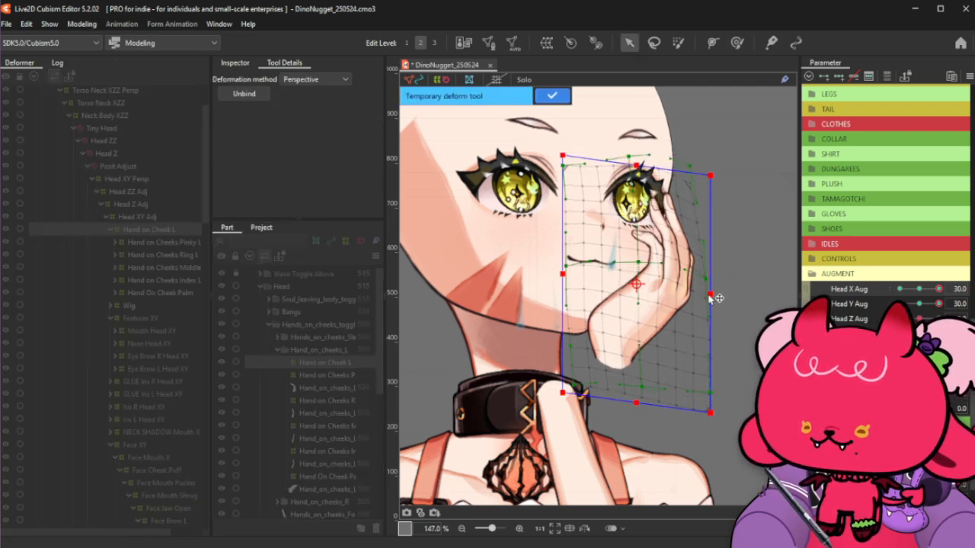
{"action": "left_click", "coordinate": [552, 96]}
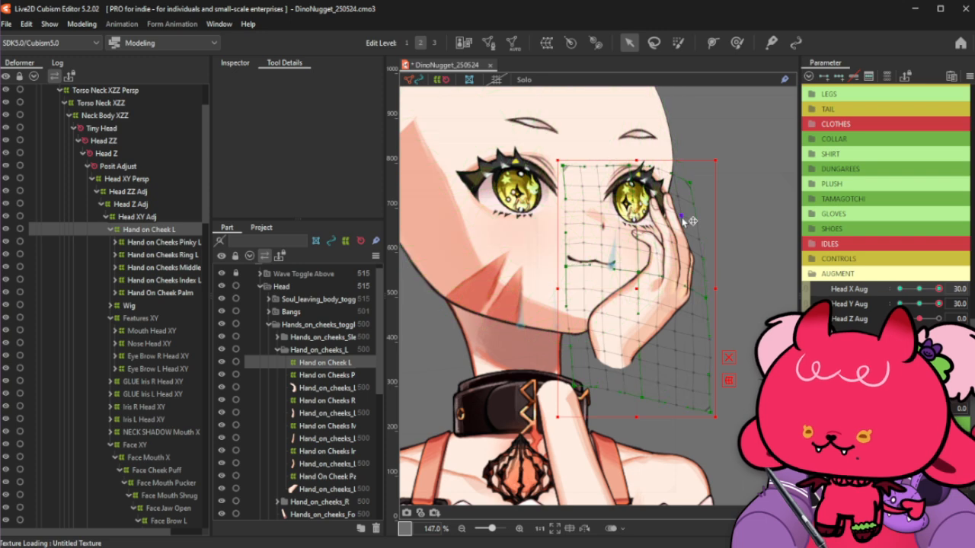
{"action": "key", "text": "ctrl+h"}
At Head X Aug 30 and Head Y Aug -30, skew the outer side of Hand on Cheek L upward with a temporary Perspective deform
{"action": "left_click_drag", "start_coordinate": [938, 288], "coordinate": [879, 320]}
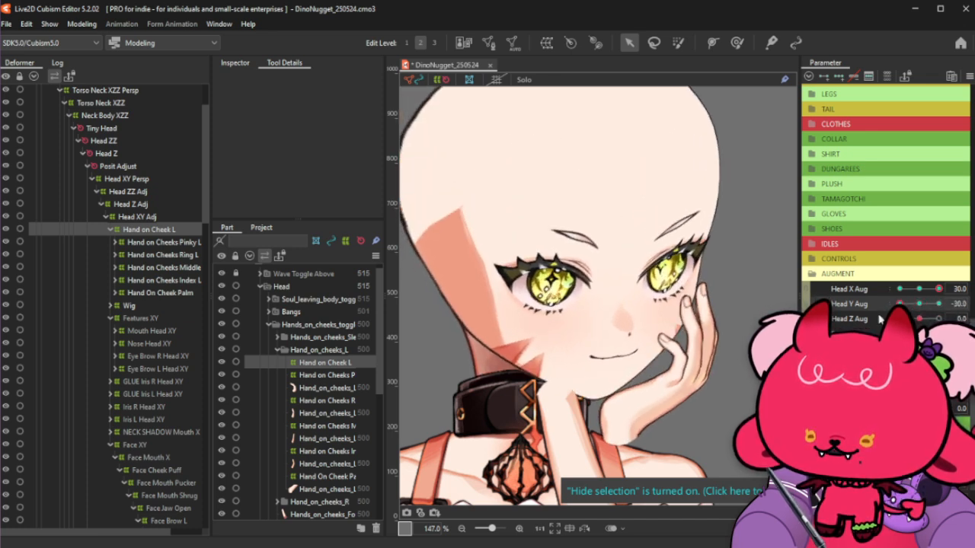
{"action": "left_click", "coordinate": [67, 26]}
{"action": "mouse_move", "coordinate": [131, 143]}
{"action": "left_click", "coordinate": [251, 181]}
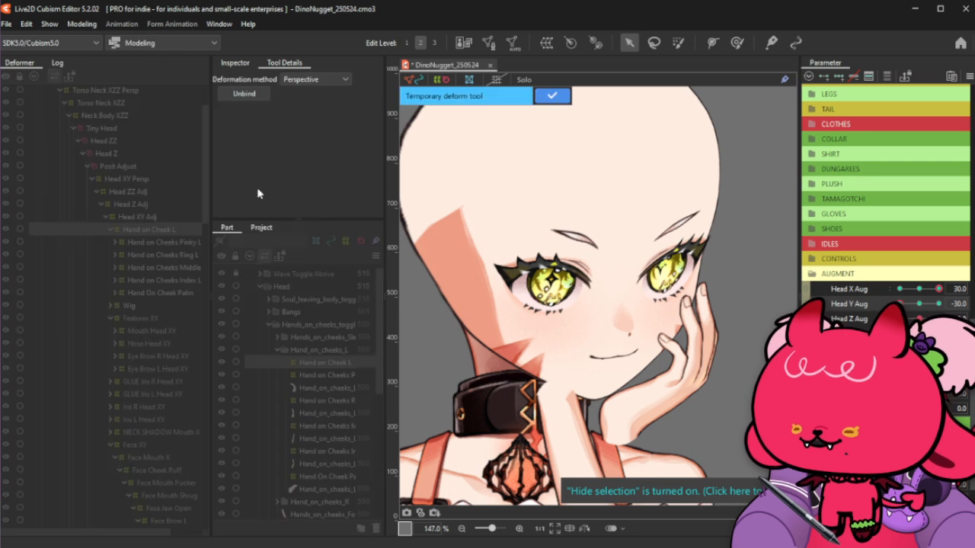
{"action": "left_click", "coordinate": [689, 335]}
{"action": "left_click_drag", "start_coordinate": [729, 365], "coordinate": [717, 326]}
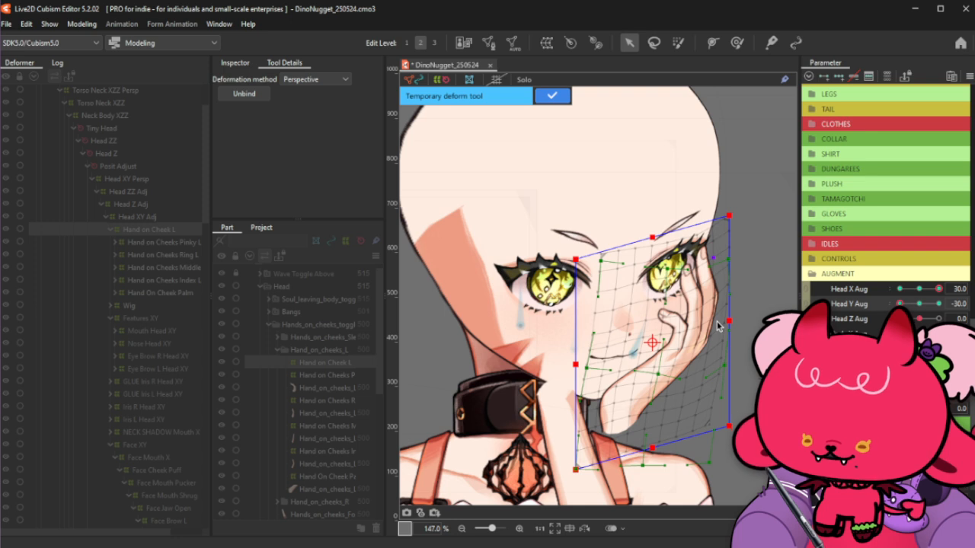
{"action": "left_click_drag", "start_coordinate": [655, 451], "coordinate": [657, 451]}
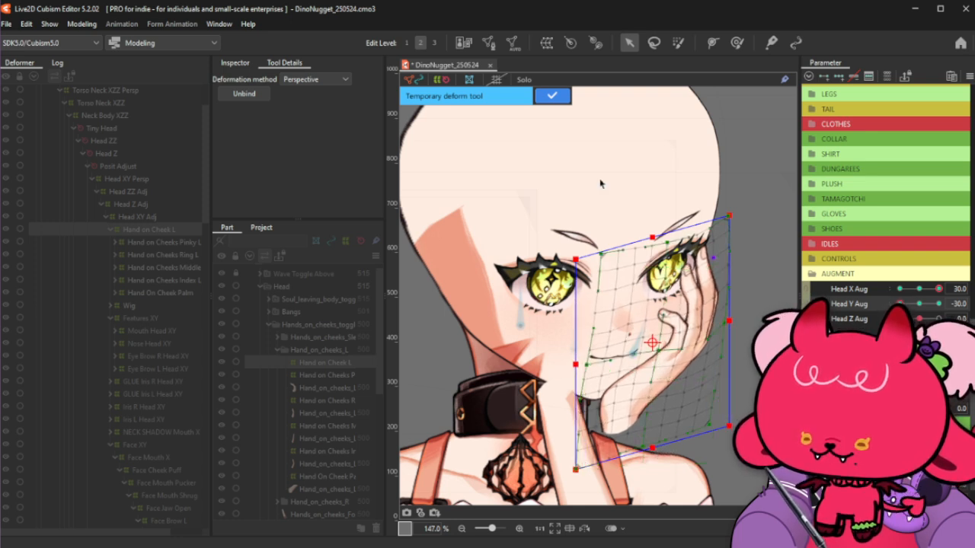
{"action": "left_click", "coordinate": [552, 97]}
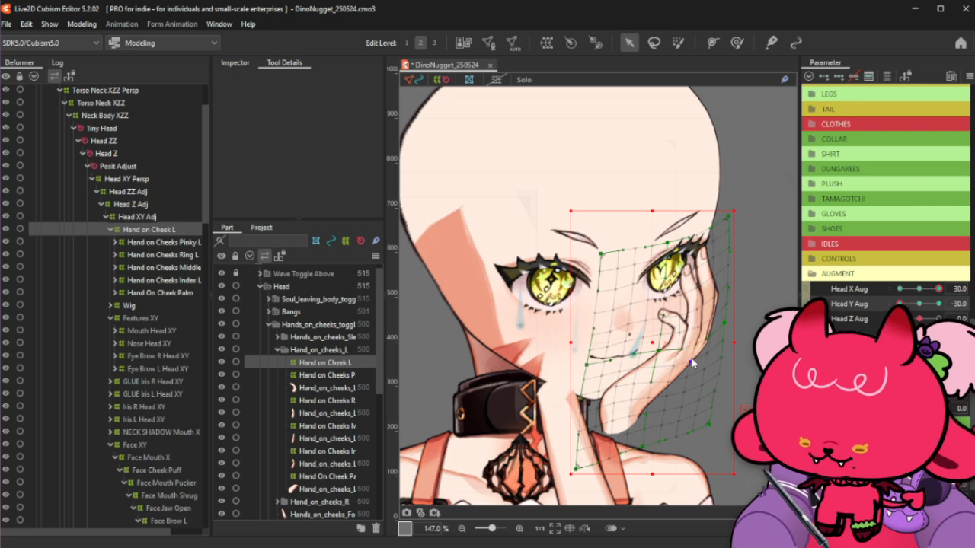
{"action": "key", "text": "ctrl+h"}
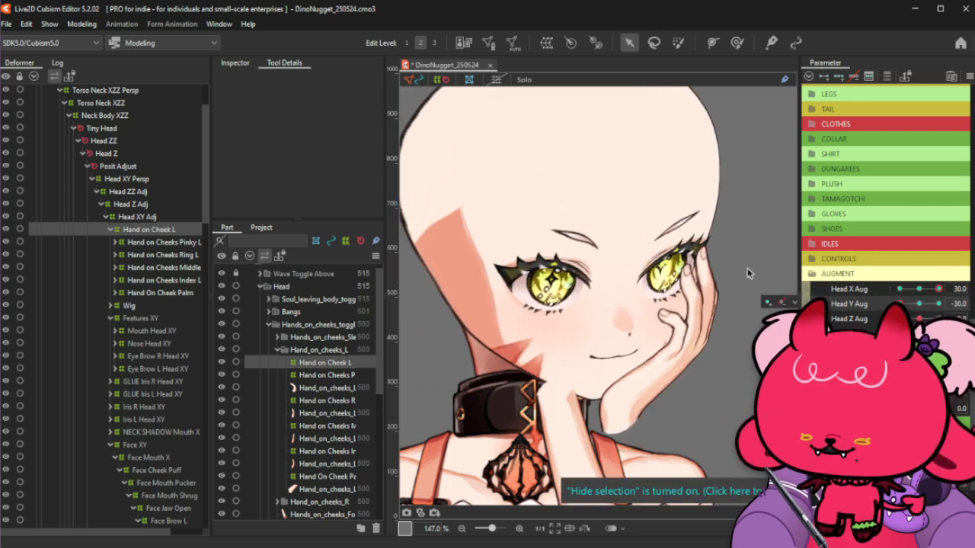
Lower the outer side of Hand on Cheek L slightly with another temporary Perspective deform in the same corner pose
{"action": "left_click", "coordinate": [81, 23]}
{"action": "mouse_move", "coordinate": [146, 138]}
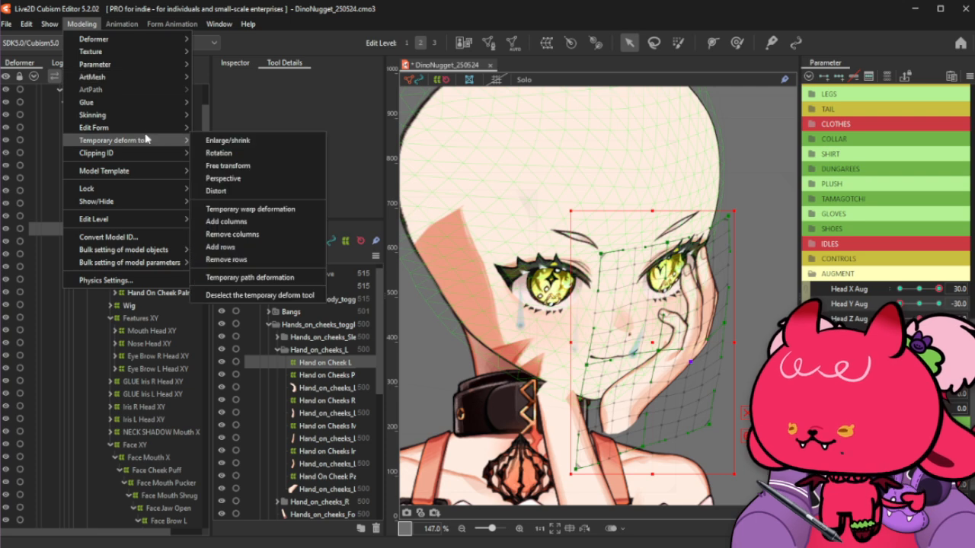
{"action": "left_click", "coordinate": [223, 178]}
{"action": "left_click_drag", "start_coordinate": [730, 344], "coordinate": [731, 357]}
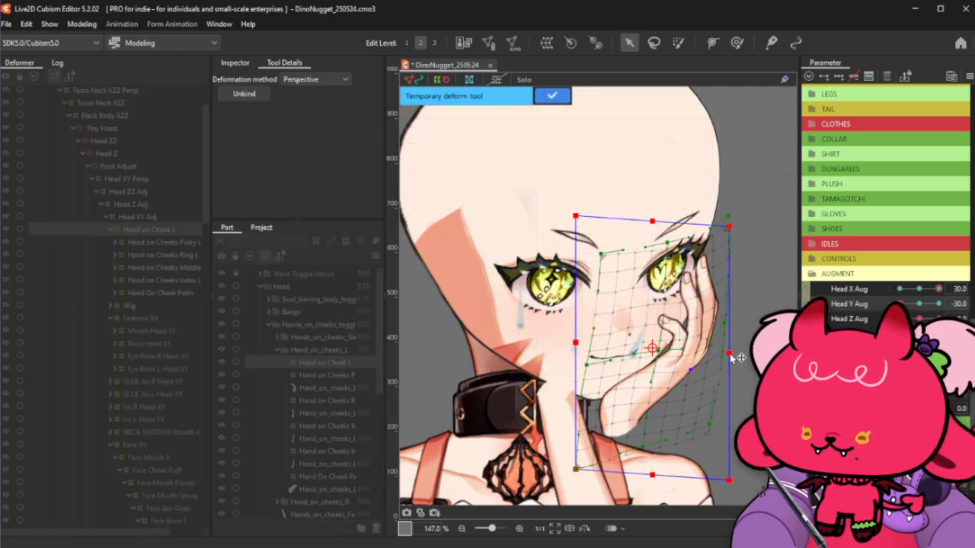
{"action": "left_click", "coordinate": [551, 97]}
{"action": "left_click", "coordinate": [667, 405]}
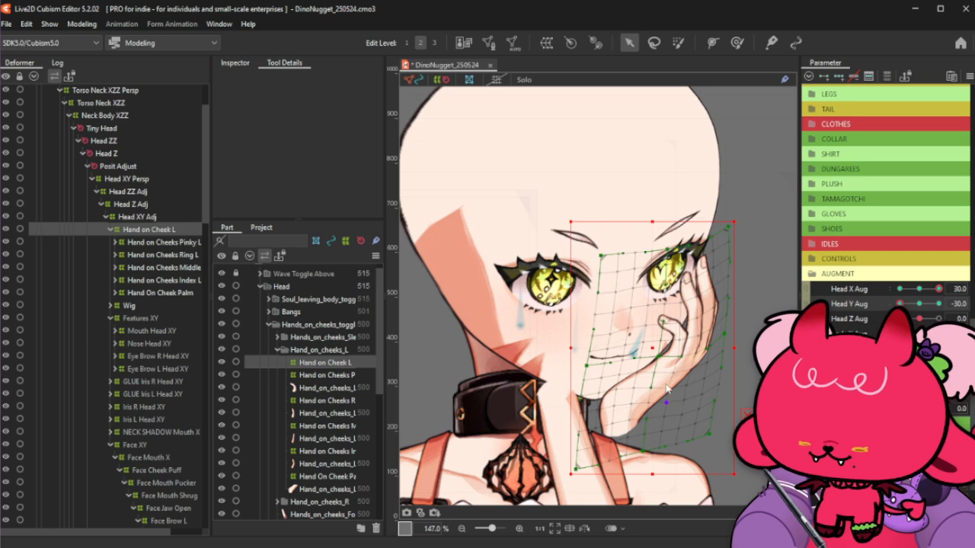
{"action": "key", "text": "ctrl+h"}
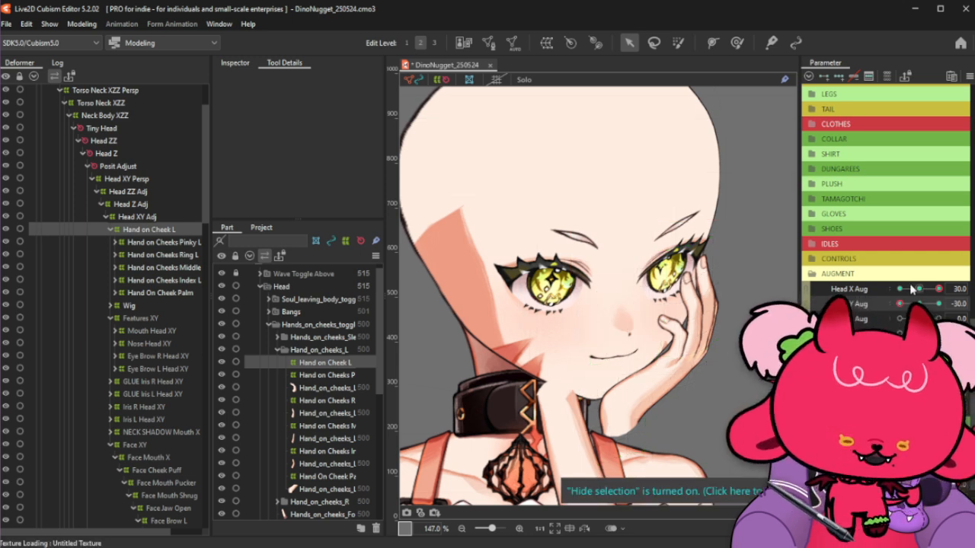
Check the head motion, and shift the lower edge of Hand on Cheek L slightly outward with Perspective at Head X Aug 30, Head Y Aug -30
{"action": "left_click_drag", "start_coordinate": [936, 288], "coordinate": [900, 305]}
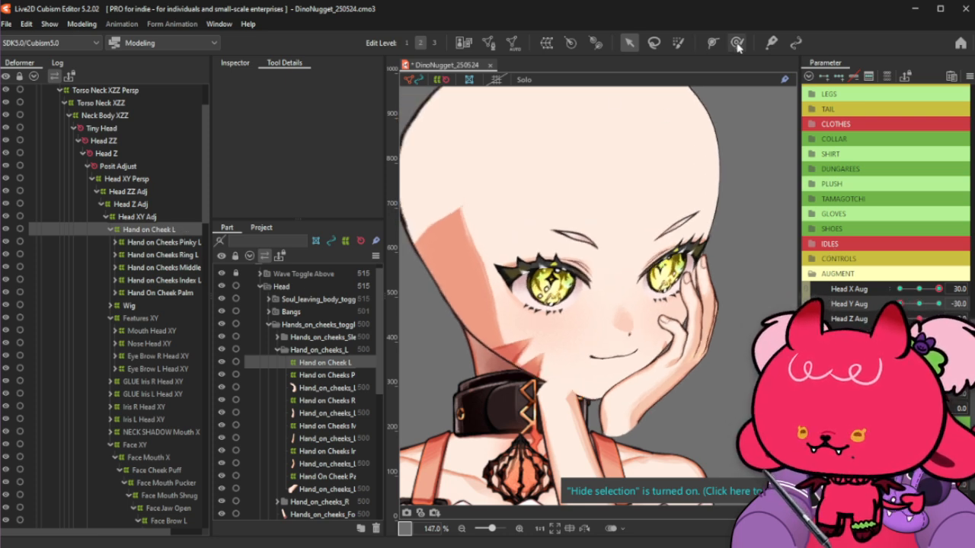
{"action": "left_click", "coordinate": [737, 43]}
{"action": "left_click_drag", "start_coordinate": [920, 288], "coordinate": [900, 305]}
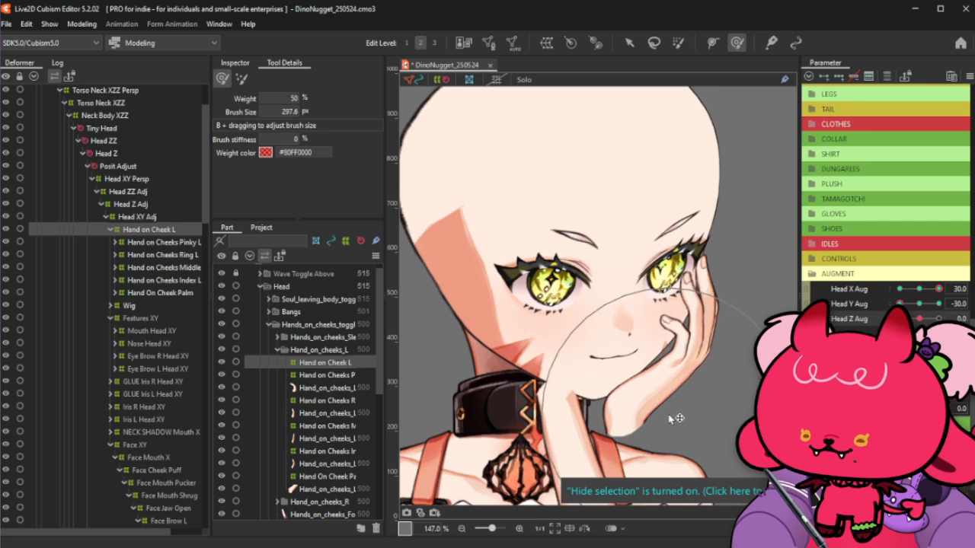
{"action": "scroll", "coordinate": [663, 403], "scroll_direction": "down", "scroll_amount": 3}
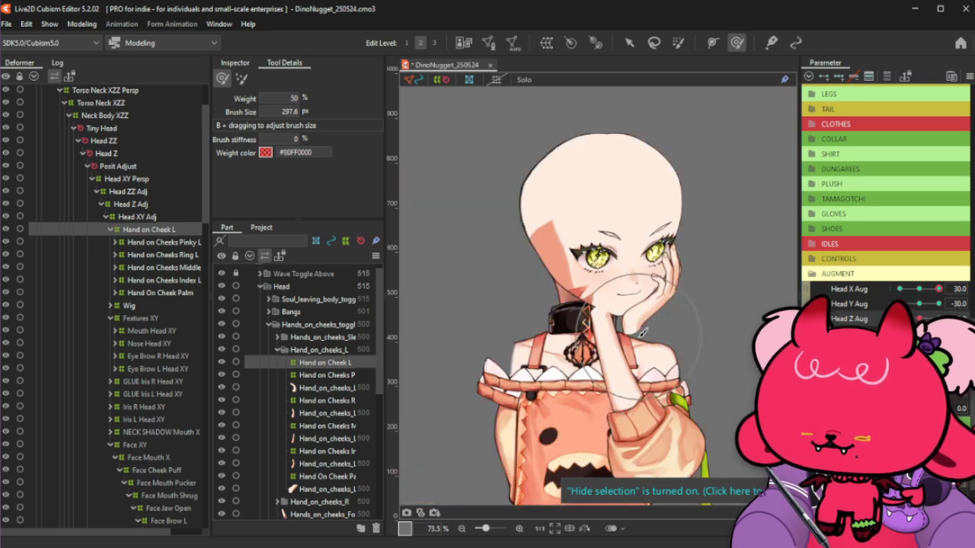
{"action": "left_click_drag", "start_coordinate": [651, 355], "coordinate": [647, 312]}
{"action": "left_click", "coordinate": [81, 24]}
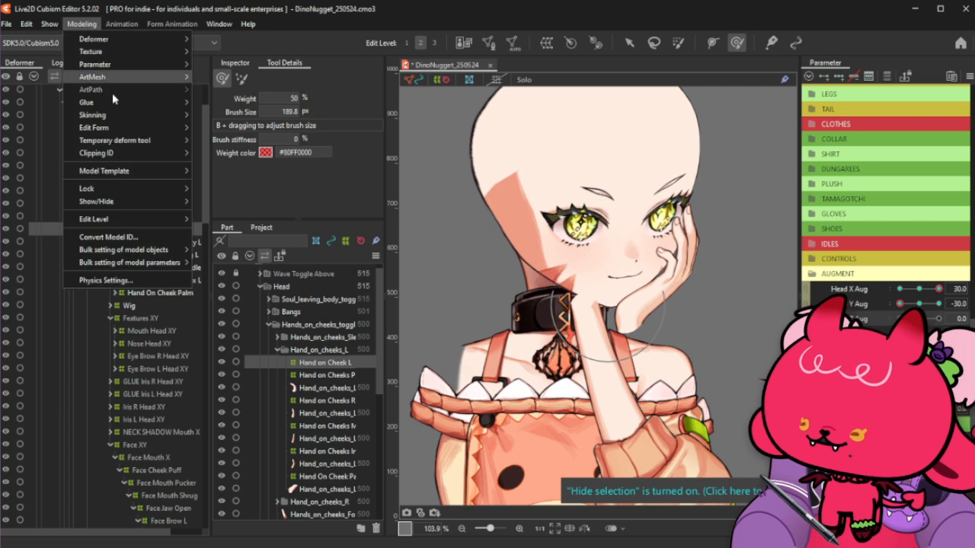
{"action": "mouse_move", "coordinate": [167, 140]}
{"action": "left_click", "coordinate": [223, 178]}
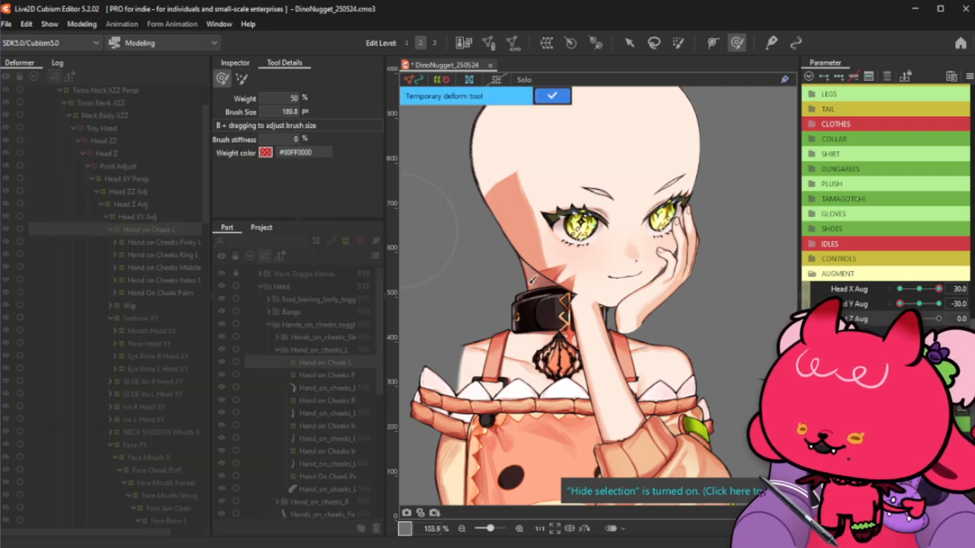
{"action": "left_click", "coordinate": [629, 44]}
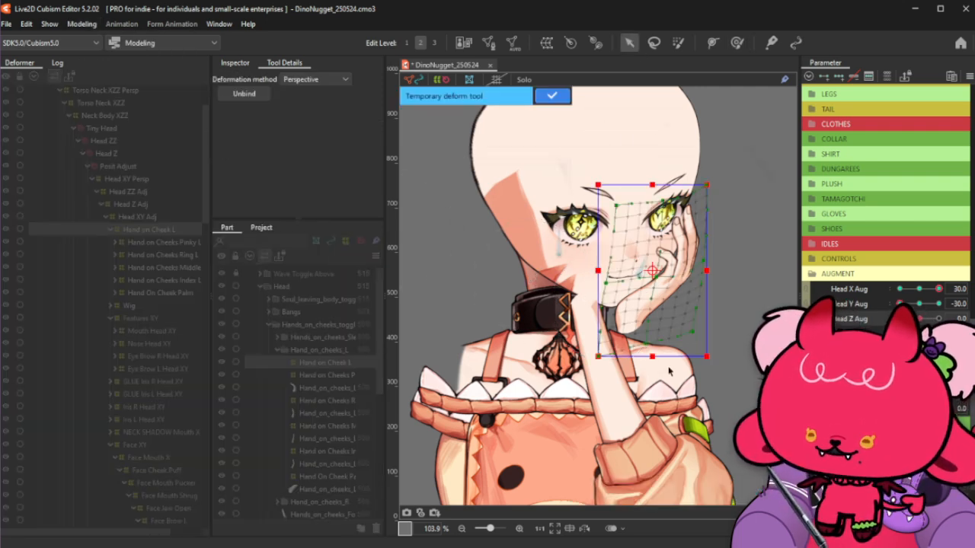
{"action": "left_click_drag", "start_coordinate": [651, 359], "coordinate": [658, 360]}
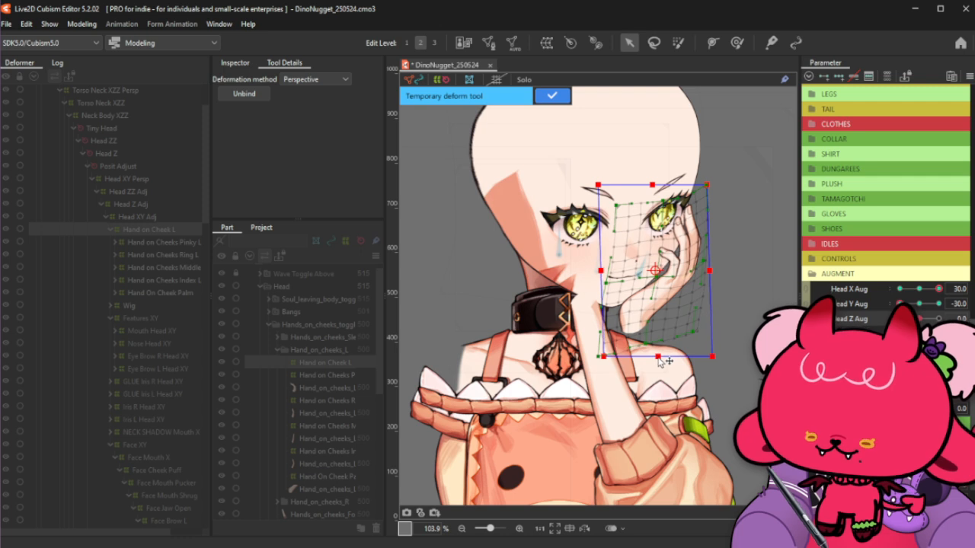
{"action": "left_click", "coordinate": [551, 93]}
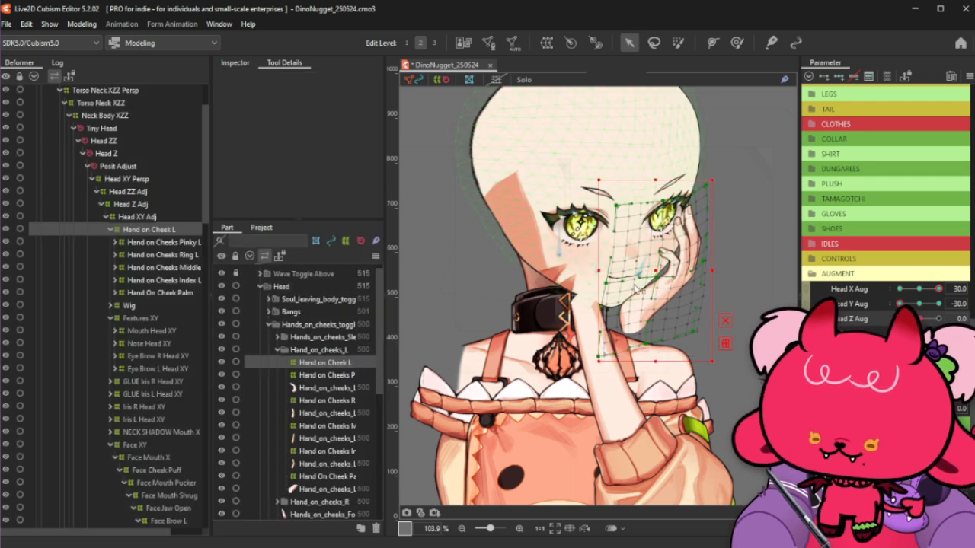
{"action": "key", "text": "ctrl+h"}
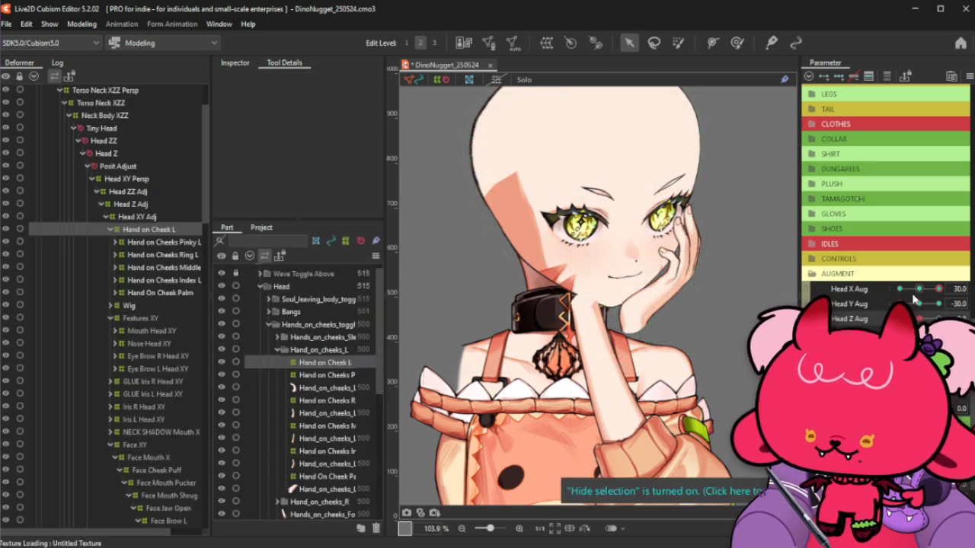
Set Head Y Aug to 0 and Head X Aug to 28, and try to add a key there
{"action": "mouse_move", "coordinate": [938, 289]}
{"action": "left_mouse_down"}
{"action": "mouse_move", "coordinate": [919, 290]}
{"action": "mouse_move", "coordinate": [949, 287]}
{"action": "mouse_move", "coordinate": [928, 305]}
{"action": "mouse_move", "coordinate": [938, 303]}
{"action": "mouse_move", "coordinate": [933, 290]}
{"action": "mouse_move", "coordinate": [946, 287]}
{"action": "mouse_move", "coordinate": [919, 305]}
{"action": "left_mouse_up"}
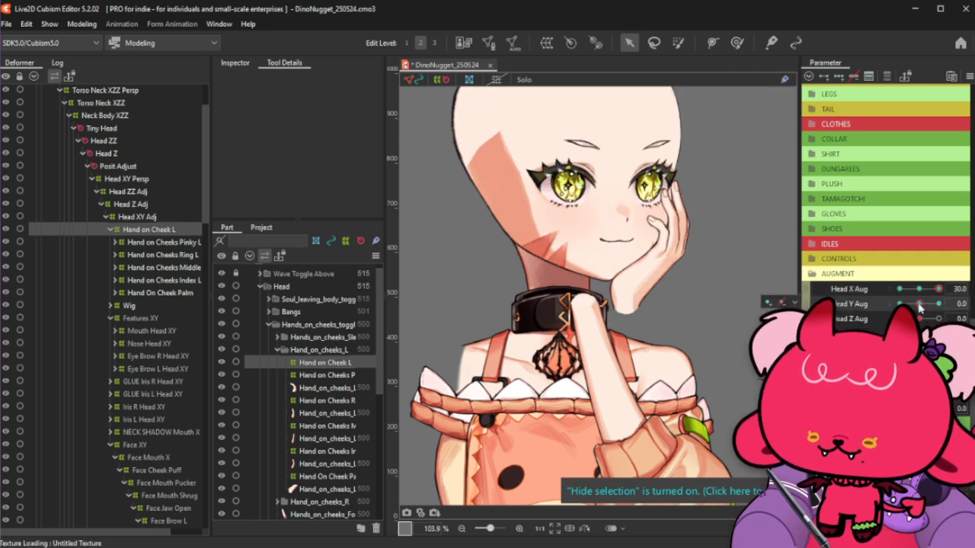
{"action": "left_click", "coordinate": [937, 292]}
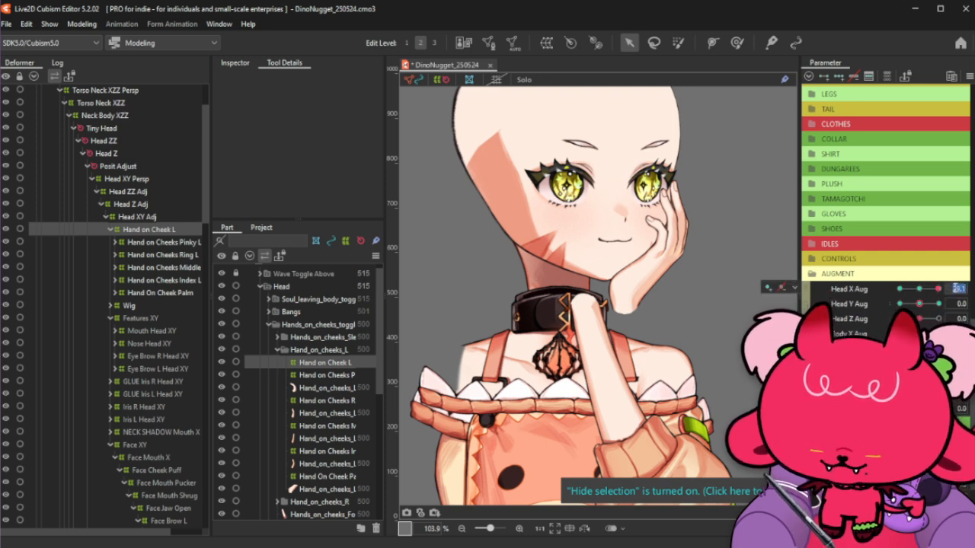
{"action": "type", "text": "0"}
{"action": "key", "text": "Return"}
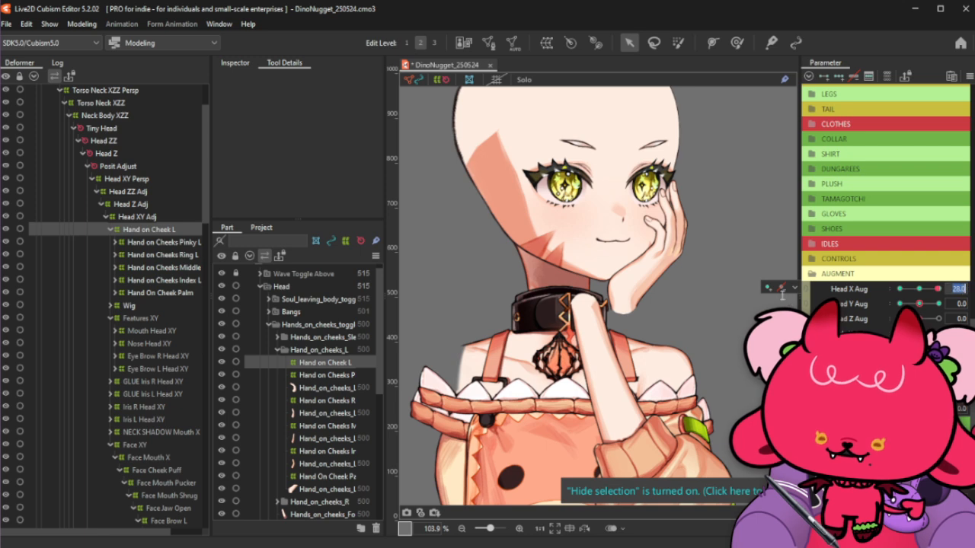
{"action": "left_click", "coordinate": [769, 289]}
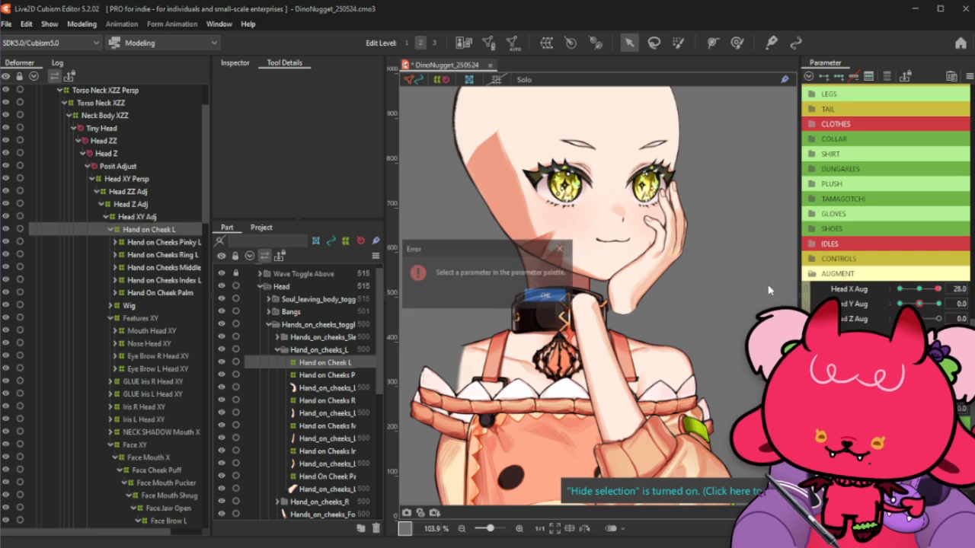
{"action": "left_click", "coordinate": [560, 251]}
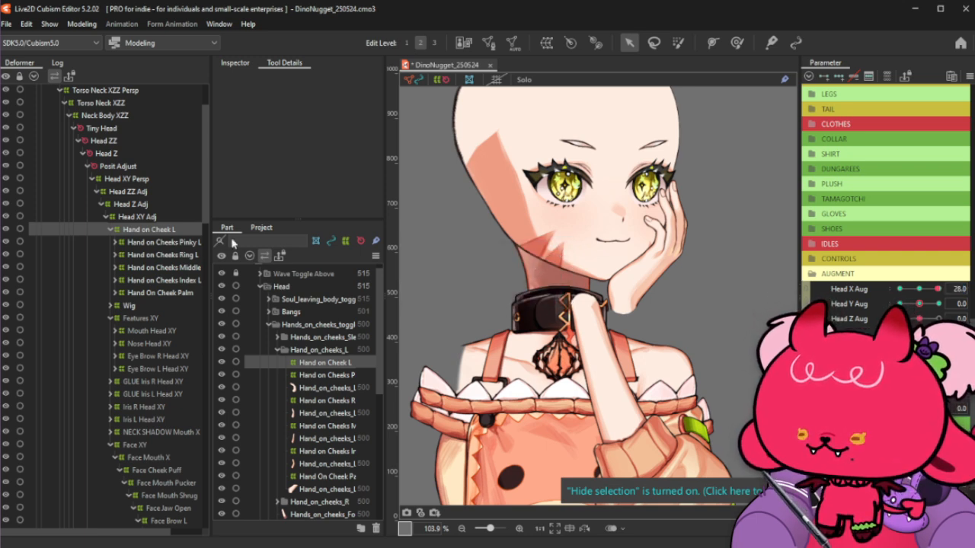
Select Hand on Cheek L with its finger and palm deformers, and replace their Head X Aug key at 30 with one at 28
{"action": "key", "text": "shift+Down"}
{"action": "key", "text": "shift+Down"}
{"action": "key", "text": "shift+Down"}
{"action": "key", "text": "shift+Down"}
{"action": "key", "text": "shift+Down"}
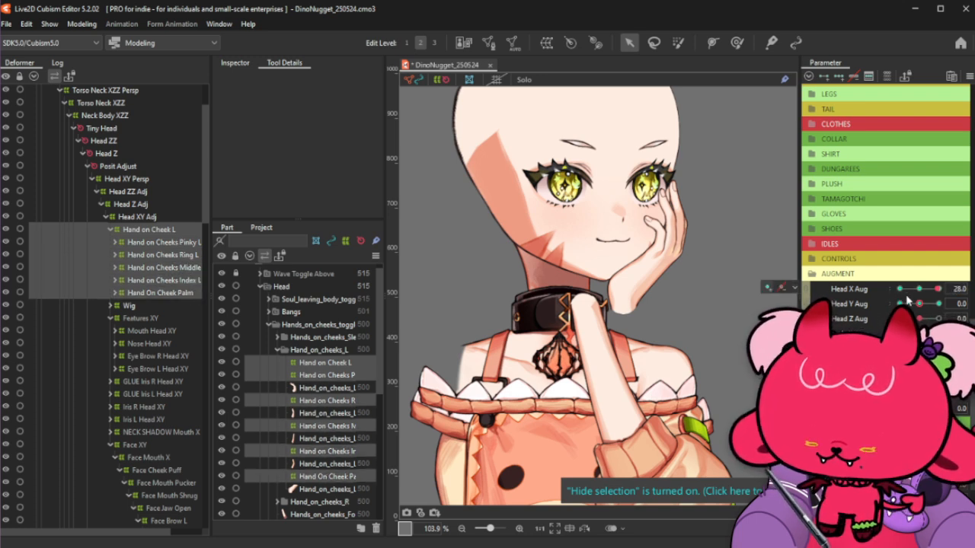
{"action": "key", "text": "Insert"}
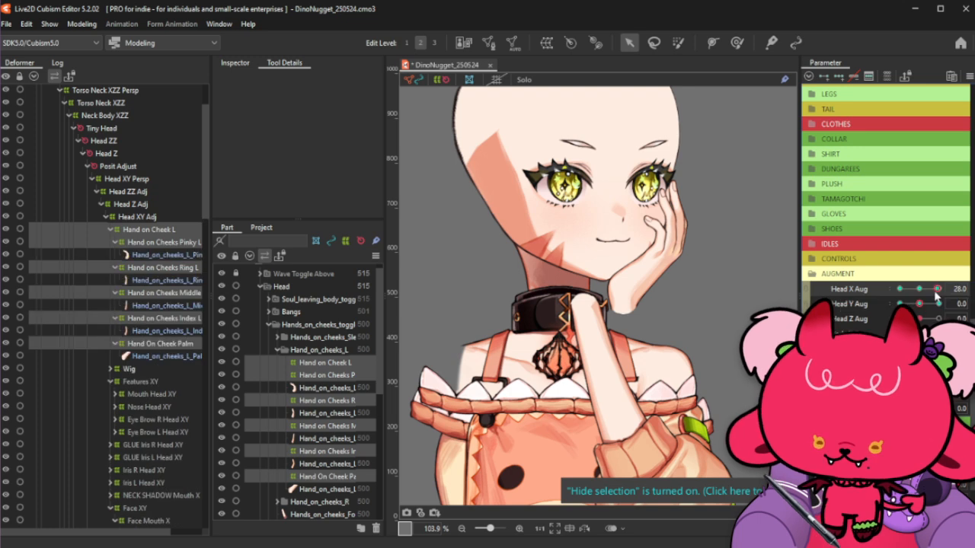
{"action": "left_click", "coordinate": [939, 290]}
{"action": "key", "text": "Delete"}
Change the Head X Aug key value 28 to 30 for the selected hand, finger and palm deformers
{"action": "left_click", "coordinate": [936, 290]}
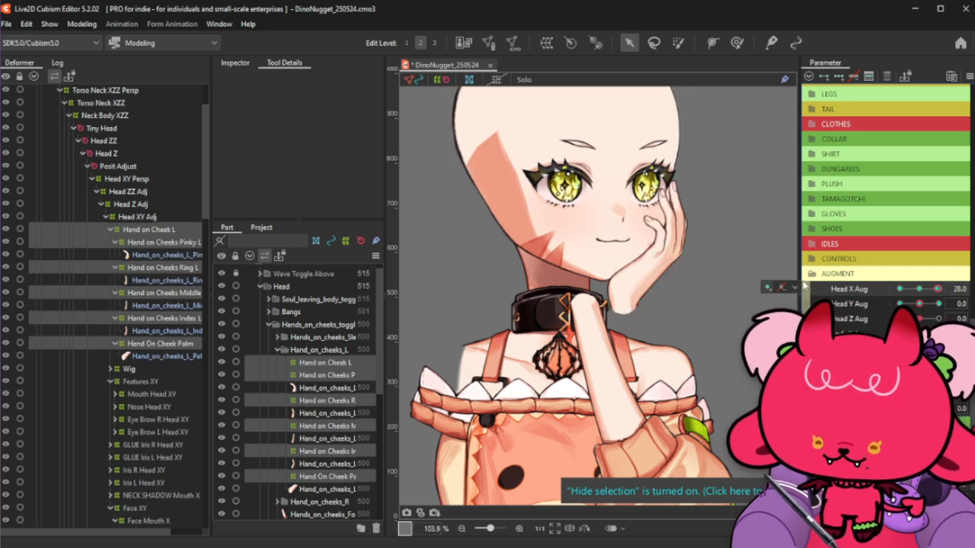
{"action": "left_click", "coordinate": [816, 328]}
{"action": "left_click", "coordinate": [527, 240]}
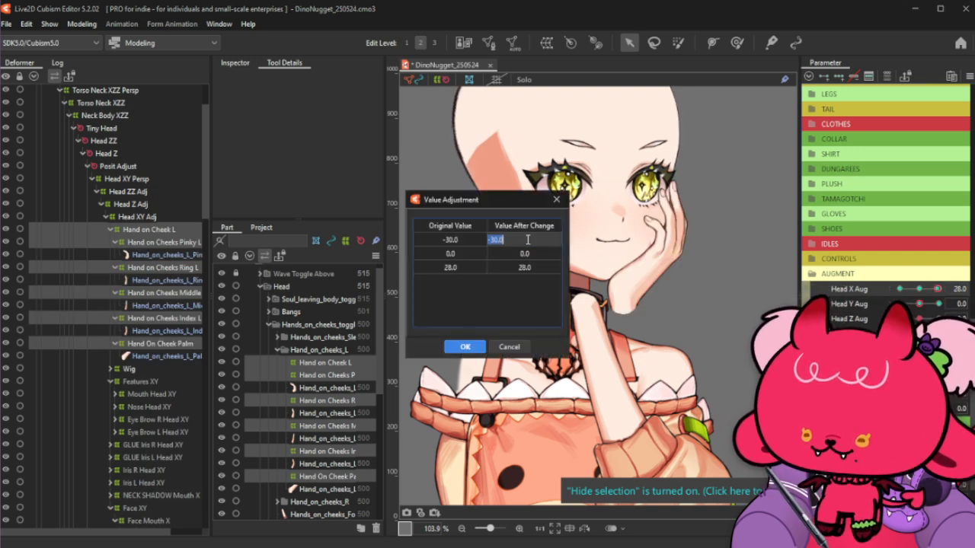
{"action": "left_click", "coordinate": [535, 267]}
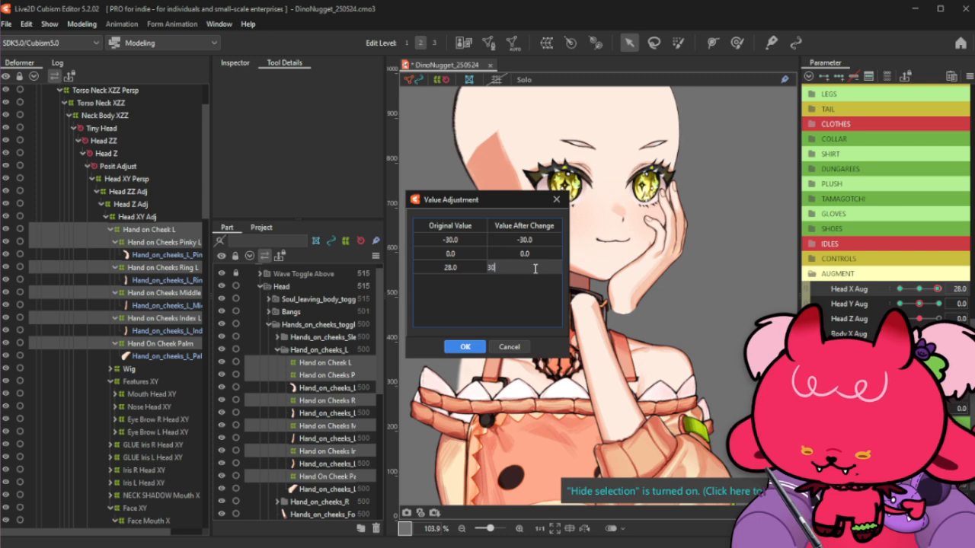
{"action": "key", "text": "Return"}
{"action": "left_click", "coordinate": [482, 348]}
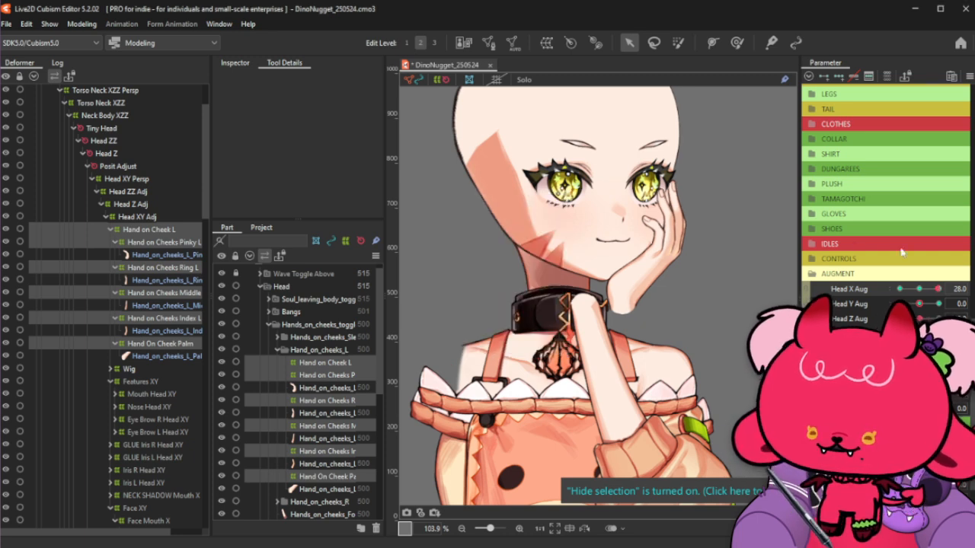
Select only Hand on Cheek L and adjust its shape with the Deform Brush at Head X Aug 30, Head Y Aug -30, reducing the brush to about 113 px
{"action": "left_click_drag", "start_coordinate": [945, 283], "coordinate": [900, 305]}
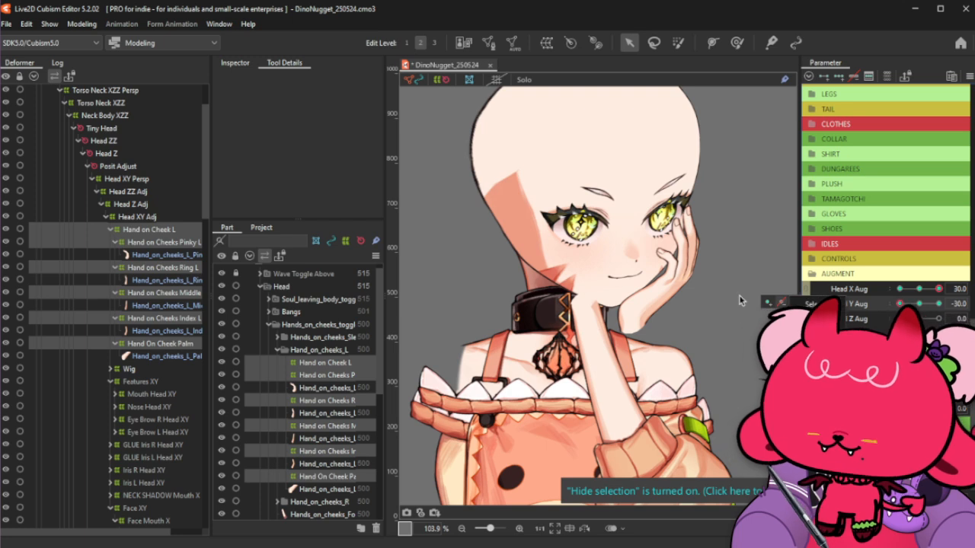
{"action": "left_click", "coordinate": [138, 231]}
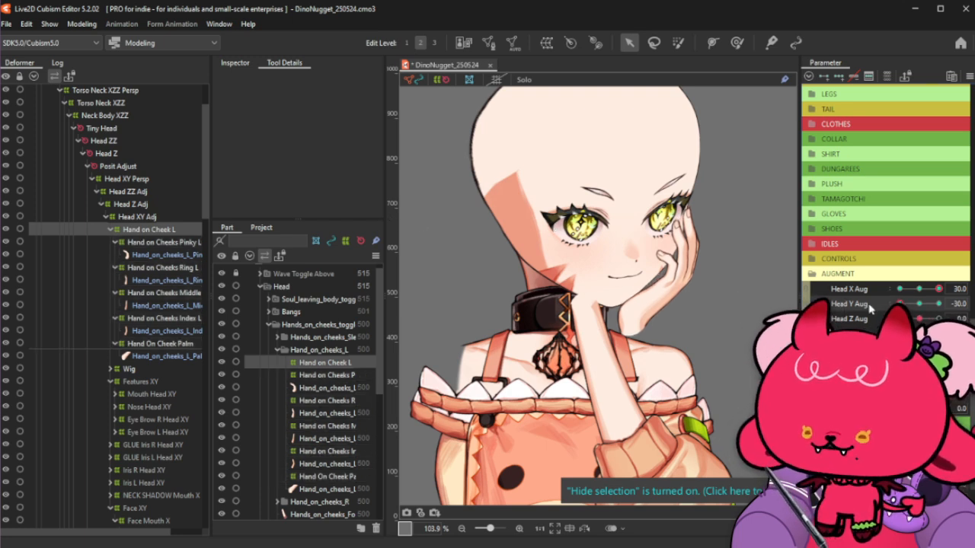
{"action": "left_click_drag", "start_coordinate": [918, 290], "coordinate": [944, 291]}
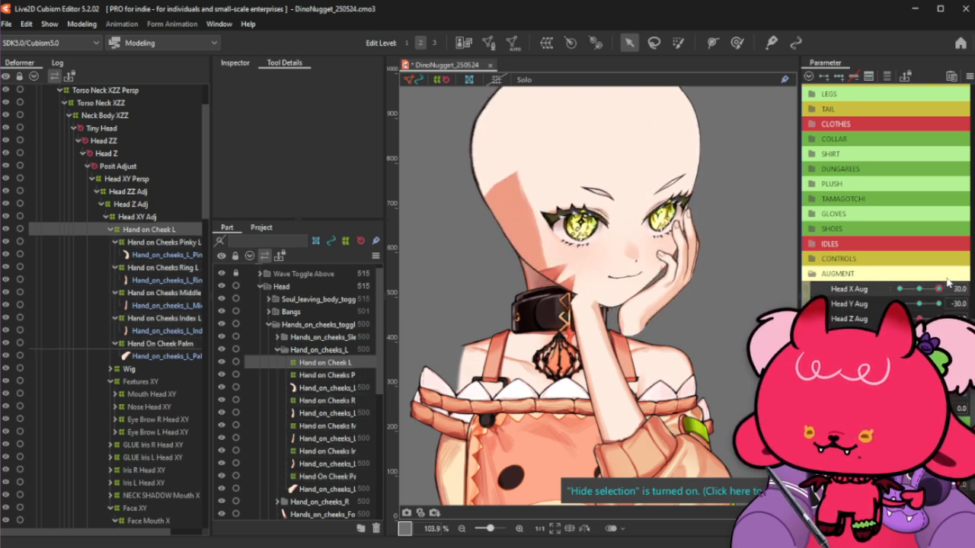
{"action": "left_click", "coordinate": [736, 42]}
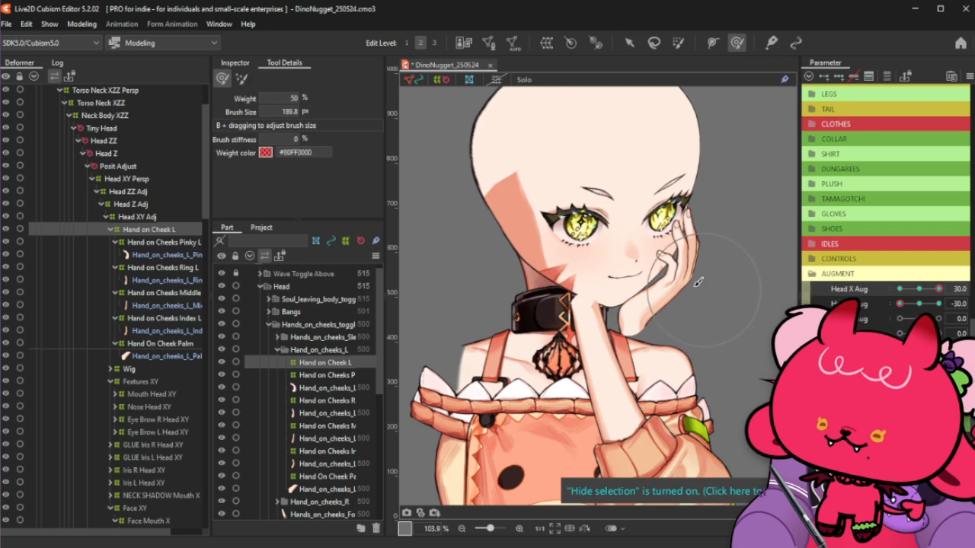
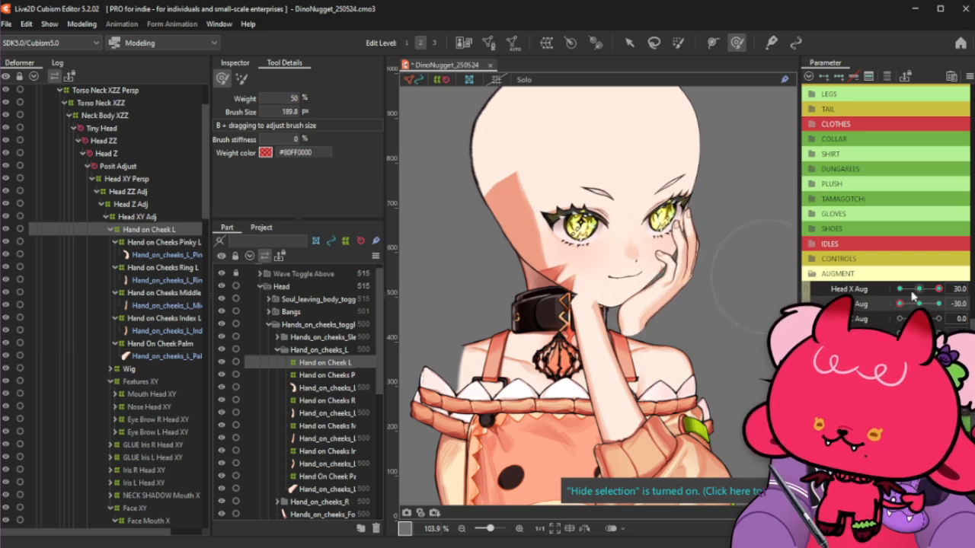
{"action": "mouse_move", "coordinate": [938, 289]}
{"action": "left_mouse_down"}
{"action": "mouse_move", "coordinate": [922, 292]}
{"action": "mouse_move", "coordinate": [938, 288]}
{"action": "left_mouse_up"}
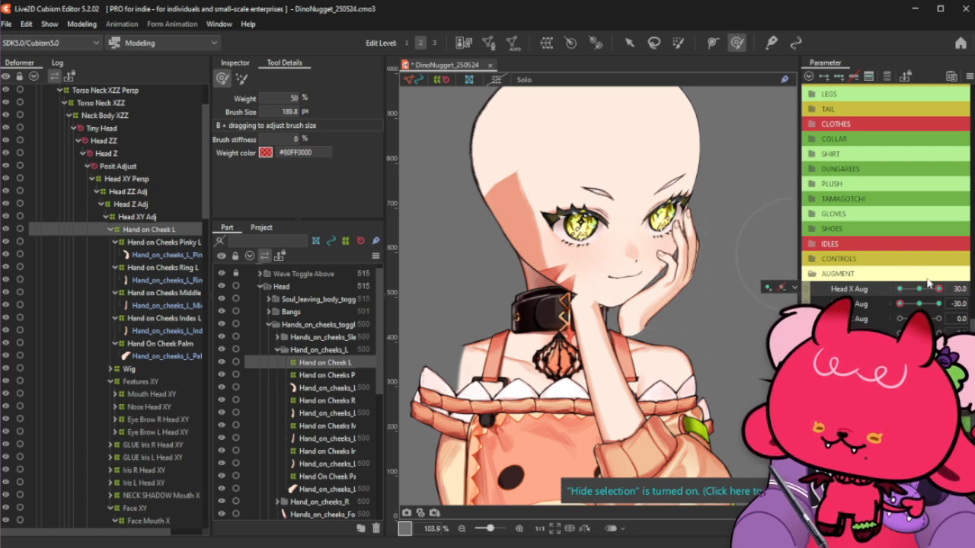
{"action": "mouse_move", "coordinate": [938, 289]}
{"action": "left_mouse_down"}
{"action": "mouse_move", "coordinate": [929, 290]}
{"action": "mouse_move", "coordinate": [940, 291]}
{"action": "left_mouse_up"}
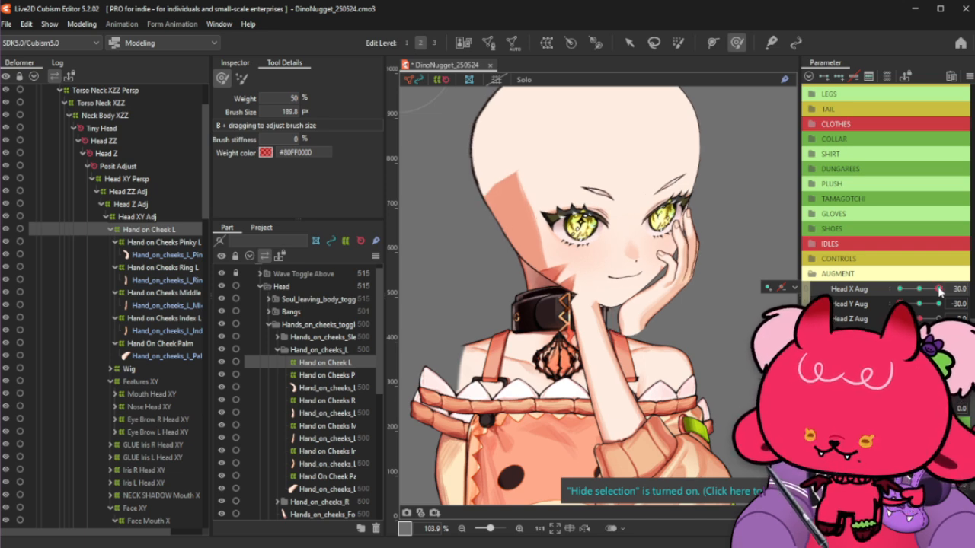
{"action": "left_click_drag", "start_coordinate": [938, 304], "coordinate": [901, 304]}
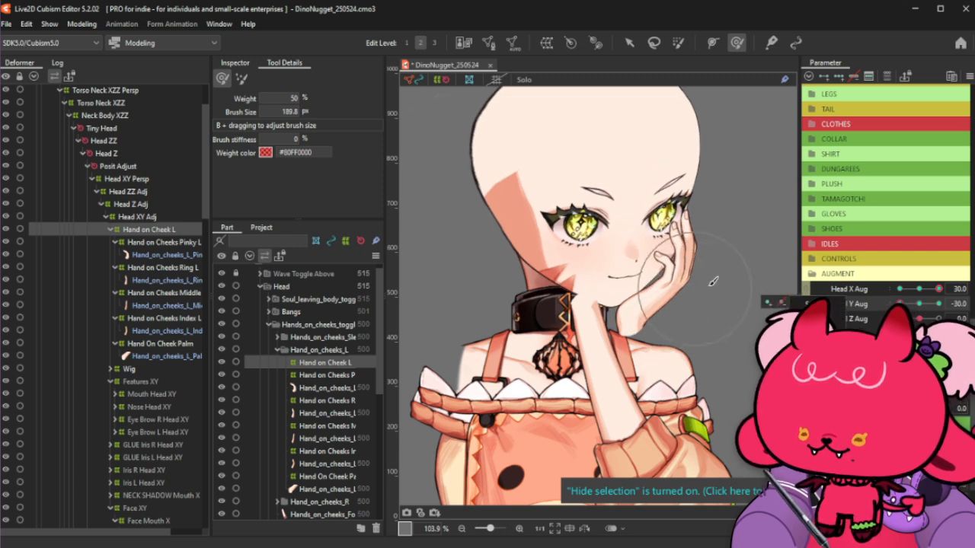
{"action": "left_click_drag", "start_coordinate": [703, 275], "coordinate": [732, 292]}
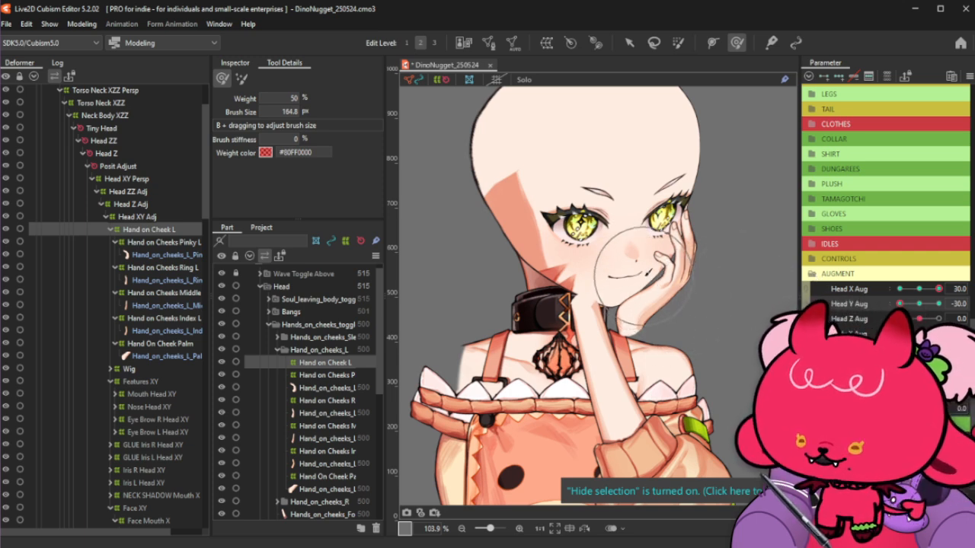
{"action": "left_click_drag", "start_coordinate": [647, 274], "coordinate": [623, 272]}
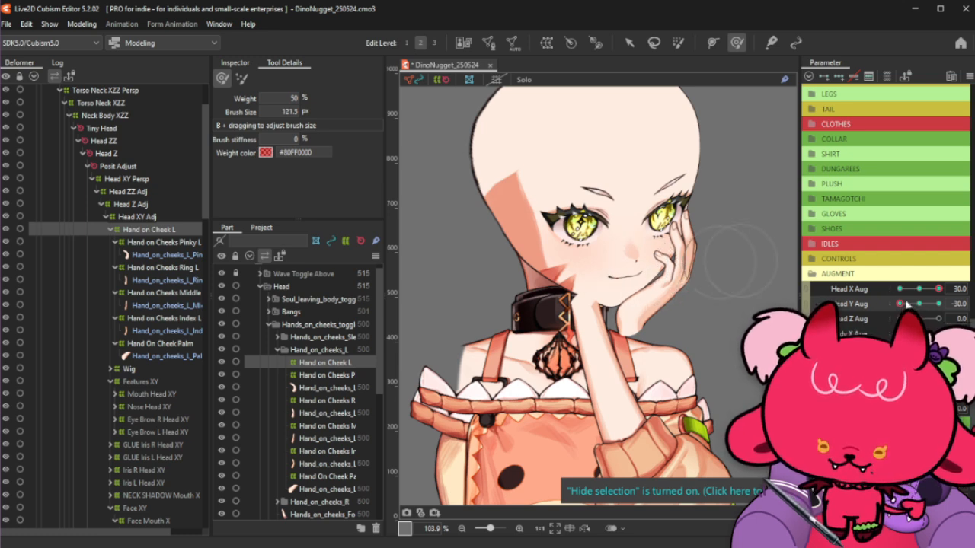
{"action": "mouse_move", "coordinate": [938, 289]}
{"action": "left_mouse_down"}
{"action": "mouse_move", "coordinate": [900, 304]}
{"action": "mouse_move", "coordinate": [947, 288]}
{"action": "left_mouse_up"}
{"action": "key", "text": "b"}
{"action": "mouse_move", "coordinate": [644, 273]}
{"action": "left_mouse_down"}
{"action": "mouse_move", "coordinate": [632, 275]}
{"action": "mouse_move", "coordinate": [646, 272]}
{"action": "left_mouse_up"}
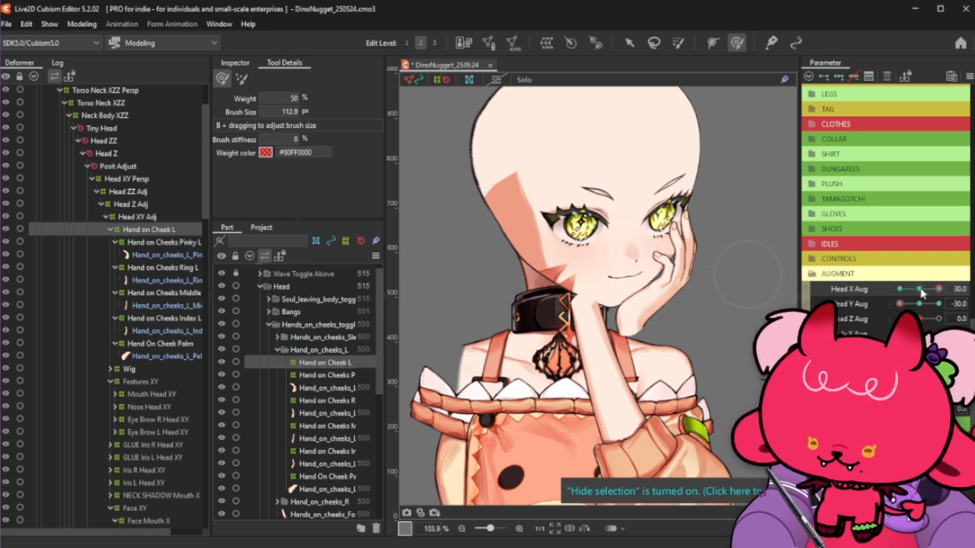
Check the hand's motion along Head X Aug and Head Y Aug, and enlarge the Deform Brush to about 300 px at Head X Aug 30, Head Y Aug -30
{"action": "mouse_move", "coordinate": [899, 303]}
{"action": "left_mouse_down"}
{"action": "mouse_move", "coordinate": [913, 303]}
{"action": "mouse_move", "coordinate": [889, 316]}
{"action": "left_mouse_up"}
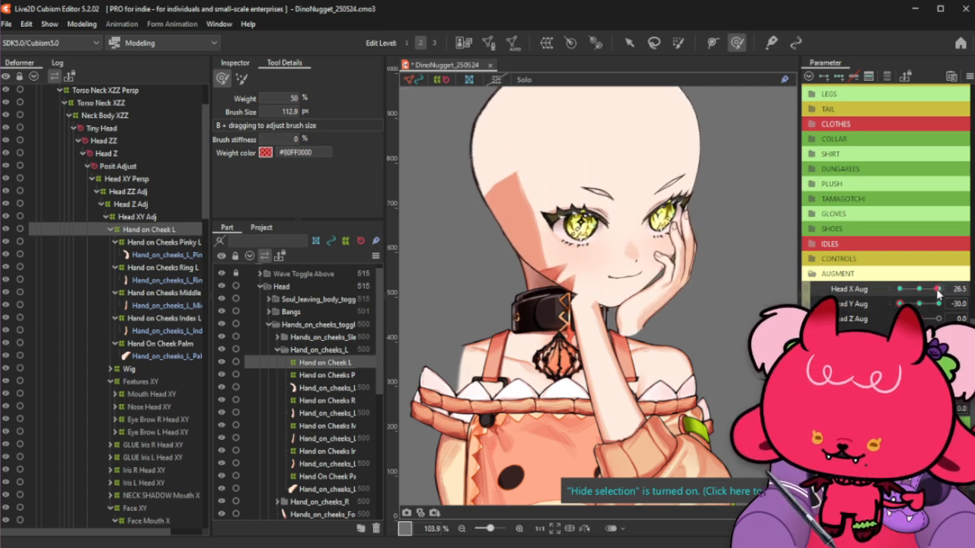
{"action": "left_click_drag", "start_coordinate": [900, 303], "coordinate": [901, 303]}
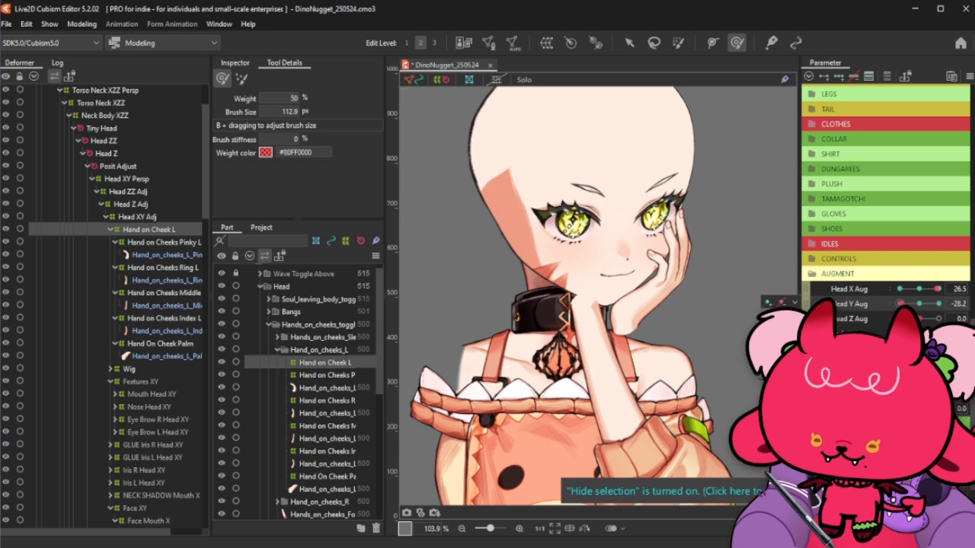
{"action": "left_click", "coordinate": [940, 289]}
{"action": "left_click", "coordinate": [901, 303]}
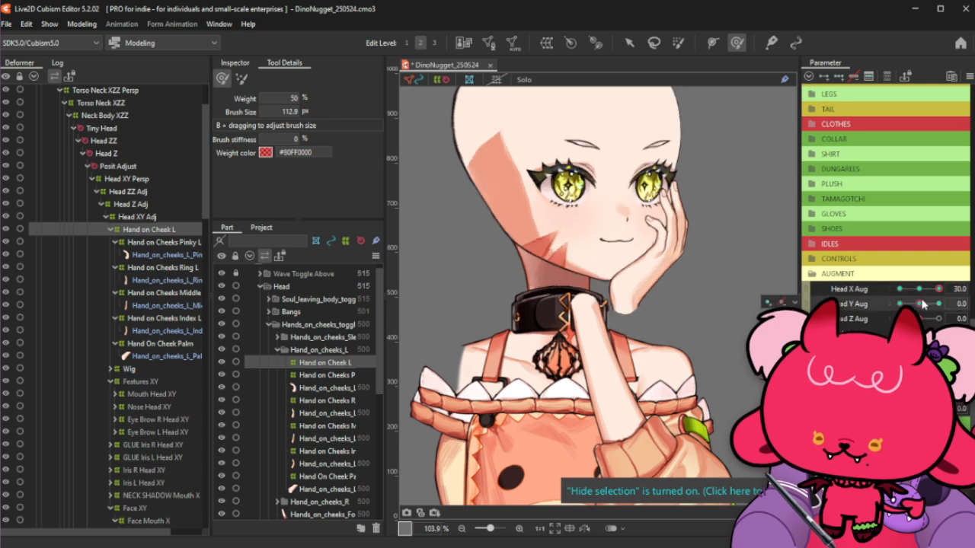
{"action": "left_click_drag", "start_coordinate": [900, 303], "coordinate": [890, 314]}
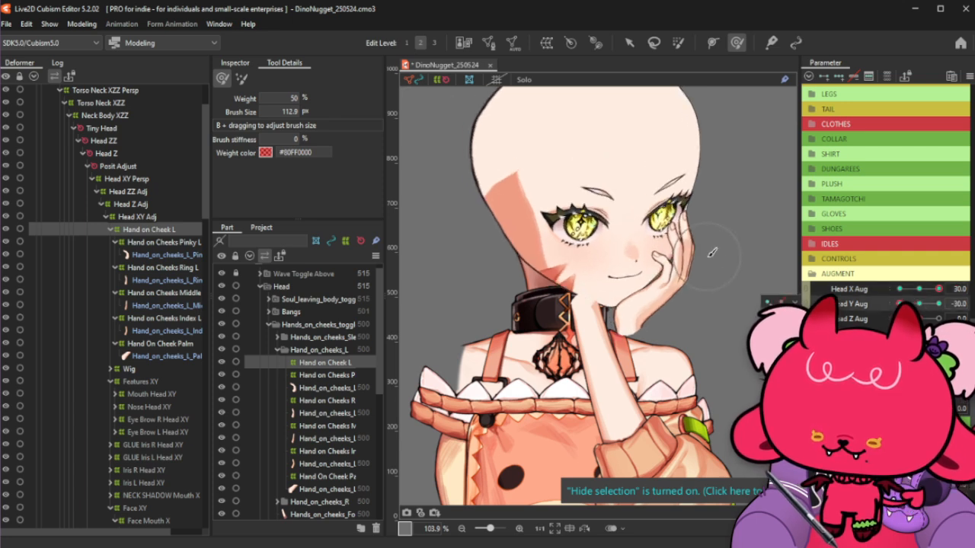
{"action": "key", "text": "b"}
{"action": "left_click_drag", "start_coordinate": [696, 268], "coordinate": [667, 208]}
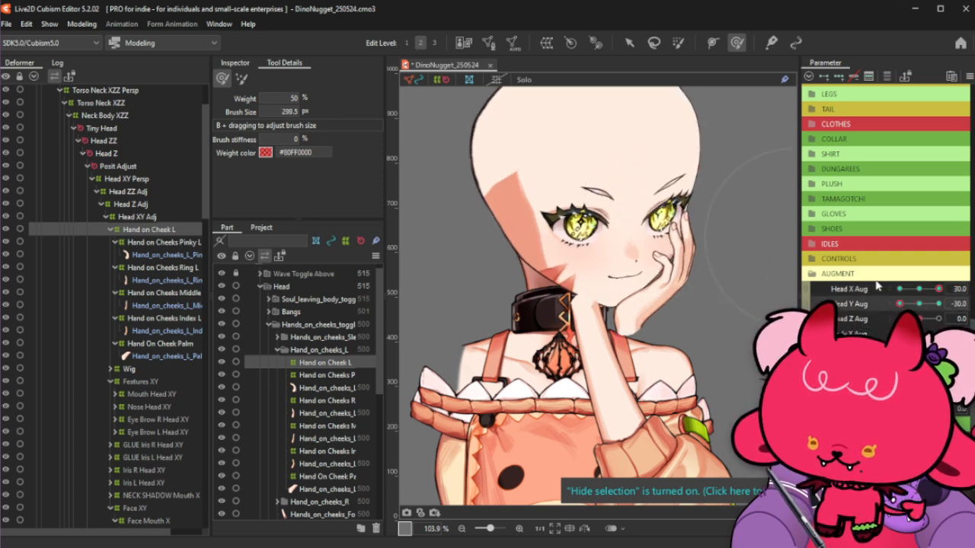
Refine the outer palm area of Hand on Cheek L with a Deform Brush of about 77 px, and check it between Head X Aug 0 and 30
{"action": "mouse_move", "coordinate": [899, 303]}
{"action": "left_mouse_down"}
{"action": "mouse_move", "coordinate": [919, 303]}
{"action": "mouse_move", "coordinate": [899, 303]}
{"action": "left_mouse_up"}
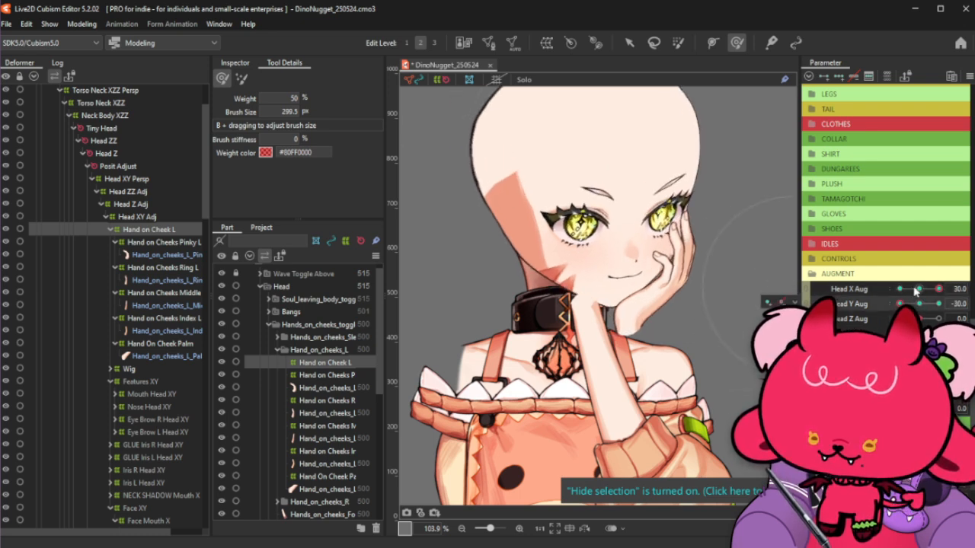
{"action": "left_click_drag", "start_coordinate": [915, 289], "coordinate": [950, 286]}
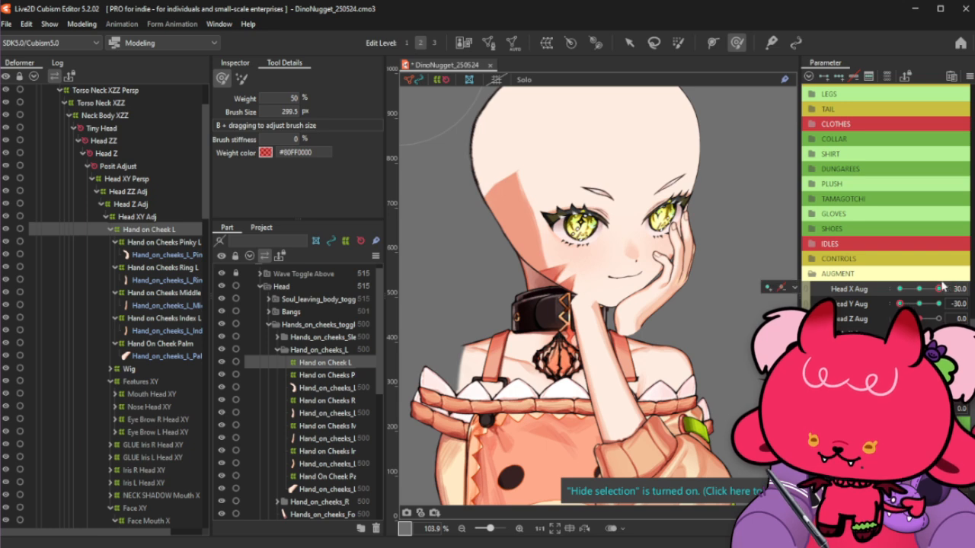
{"action": "key", "text": "b"}
{"action": "left_click_drag", "start_coordinate": [715, 287], "coordinate": [699, 285]}
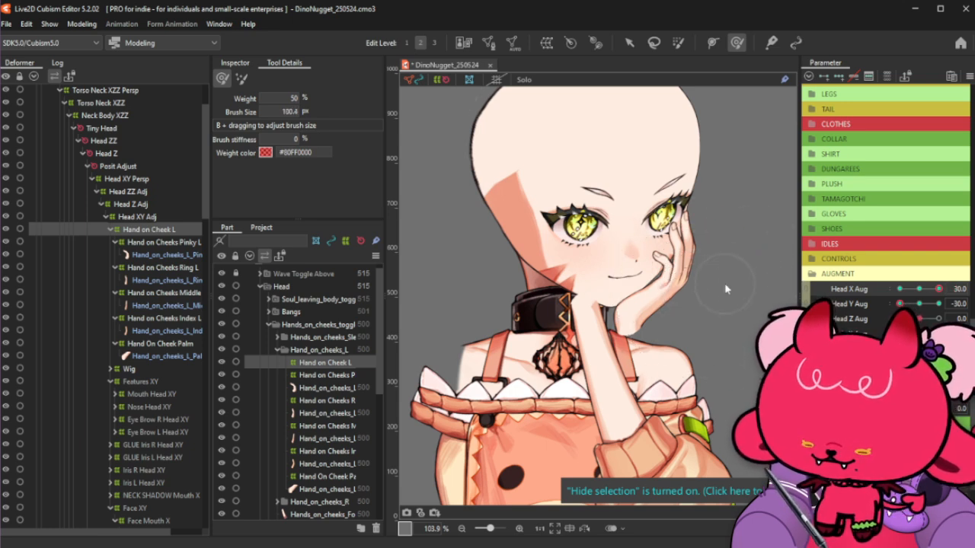
{"action": "scroll", "coordinate": [687, 294], "scroll_direction": "up", "scroll_amount": 2}
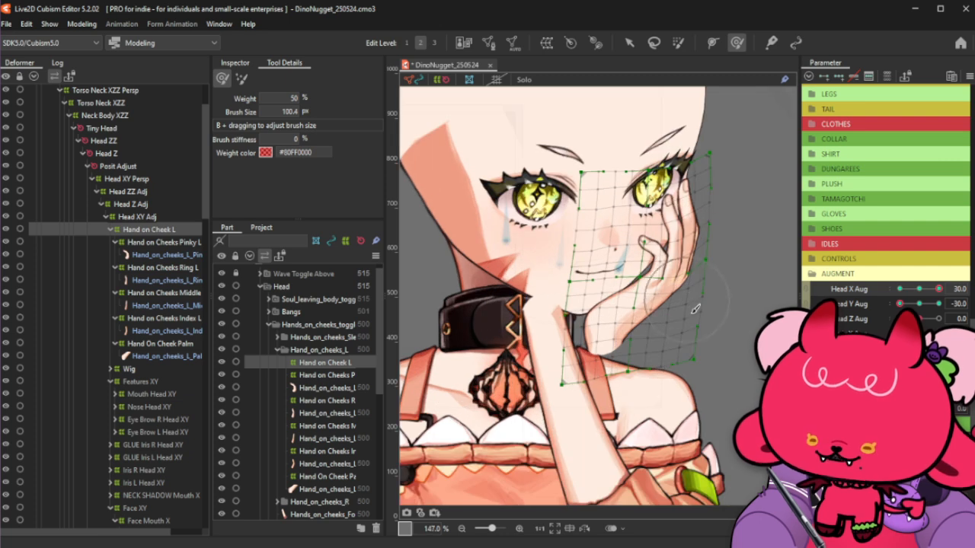
{"action": "left_click_drag", "start_coordinate": [679, 307], "coordinate": [681, 293]}
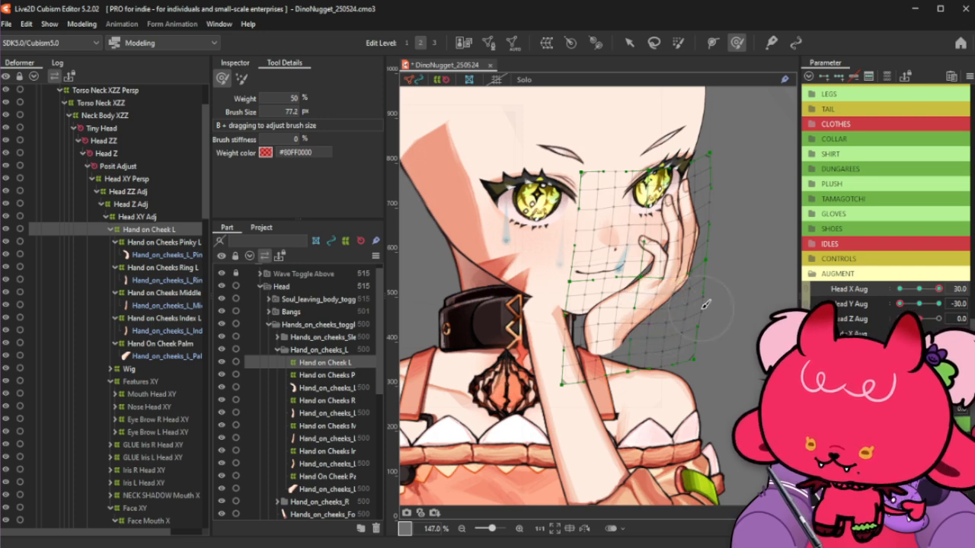
{"action": "key", "text": "ctrl+h"}
{"action": "scroll", "coordinate": [714, 305], "scroll_direction": "down", "scroll_amount": 3}
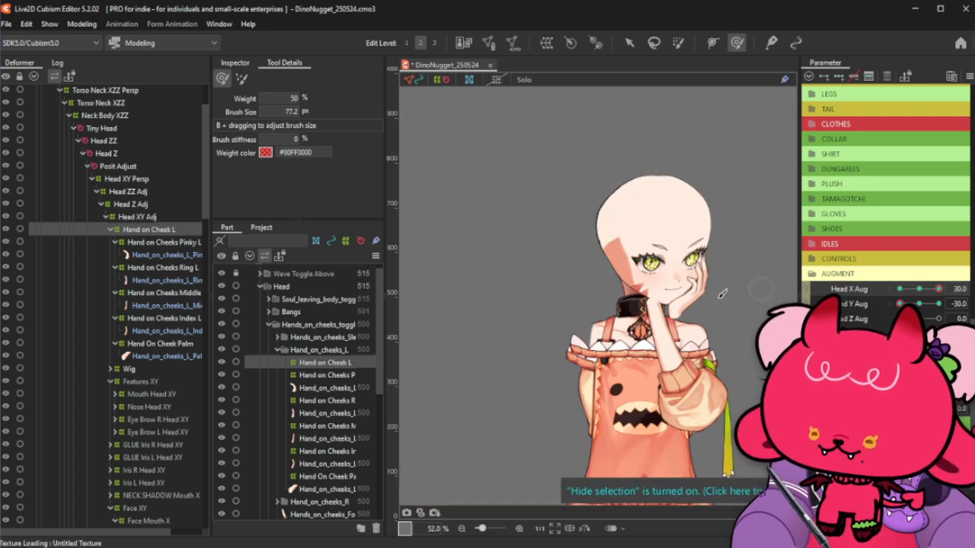
{"action": "mouse_move", "coordinate": [938, 289]}
{"action": "left_mouse_down"}
{"action": "mouse_move", "coordinate": [889, 314]}
{"action": "mouse_move", "coordinate": [923, 289]}
{"action": "mouse_move", "coordinate": [906, 290]}
{"action": "mouse_move", "coordinate": [890, 304]}
{"action": "mouse_move", "coordinate": [947, 287]}
{"action": "left_mouse_up"}
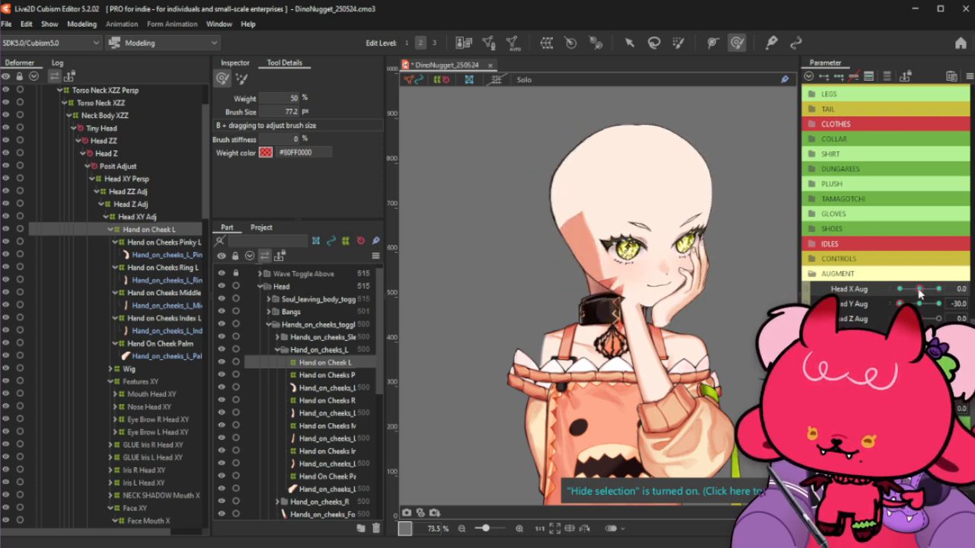
{"action": "left_click_drag", "start_coordinate": [919, 293], "coordinate": [944, 289]}
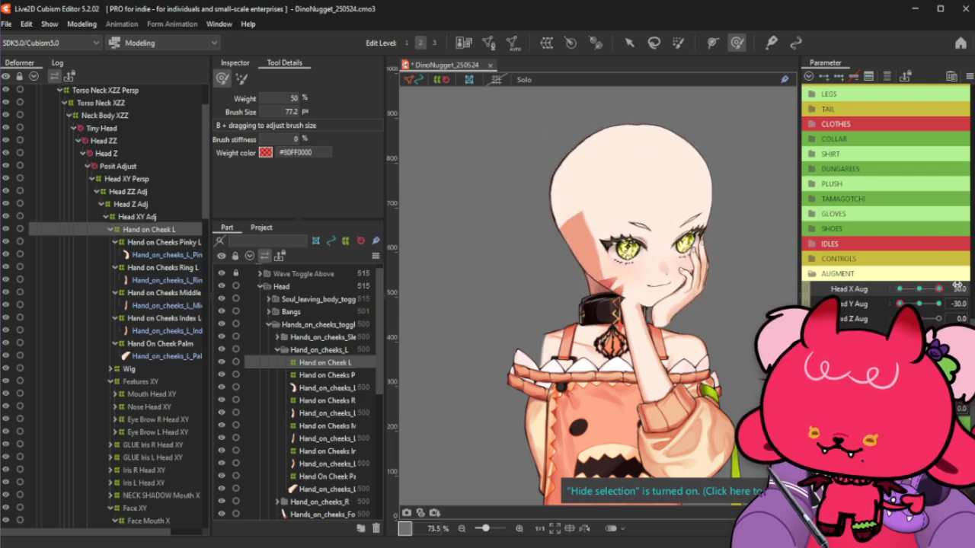
Set the Wig parameter to 1.0, and compare the hand pose at Head X Aug -30, Head Y Aug 30 with the opposite diagonal corner
{"action": "scroll", "coordinate": [904, 176], "scroll_direction": "up", "scroll_amount": 5}
{"action": "scroll", "coordinate": [904, 176], "scroll_direction": "up", "scroll_amount": 5}
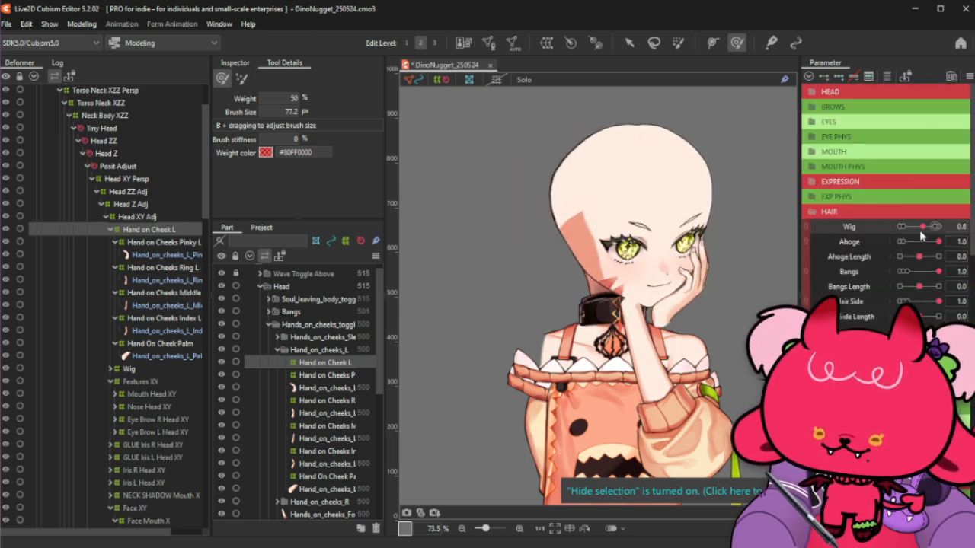
{"action": "left_click_drag", "start_coordinate": [938, 226], "coordinate": [961, 224]}
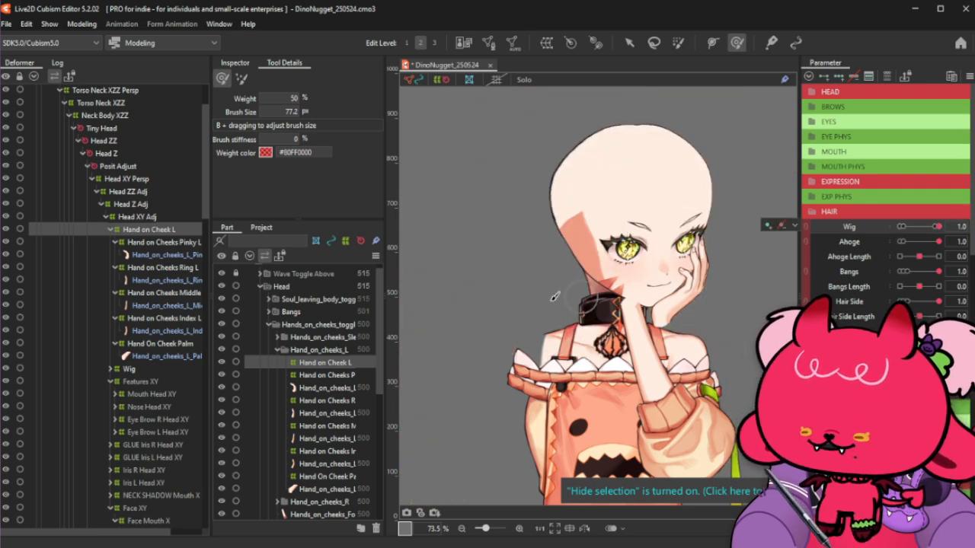
{"action": "scroll", "coordinate": [883, 183], "scroll_direction": "down", "scroll_amount": 10}
{"action": "scroll", "coordinate": [886, 190], "scroll_direction": "up", "scroll_amount": 3}
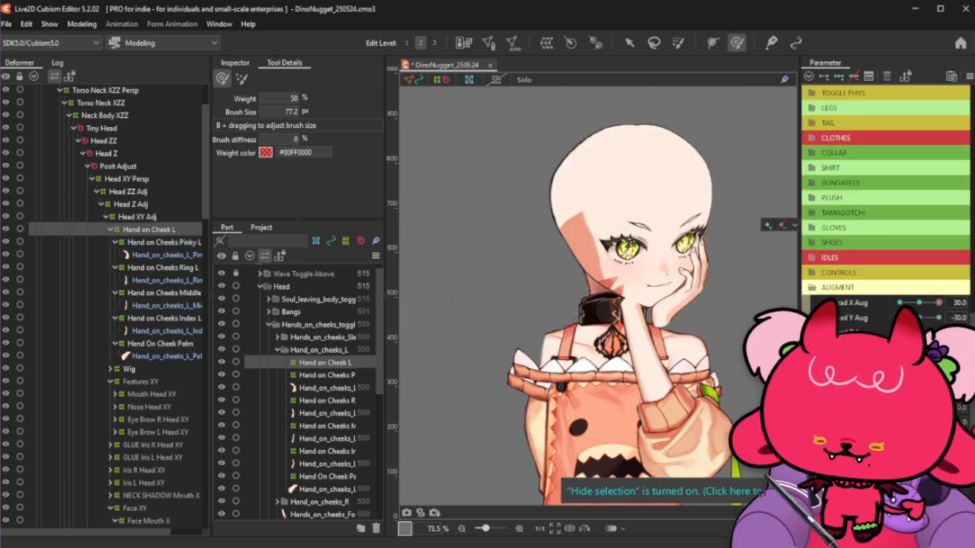
{"action": "left_click_drag", "start_coordinate": [925, 261], "coordinate": [951, 272]}
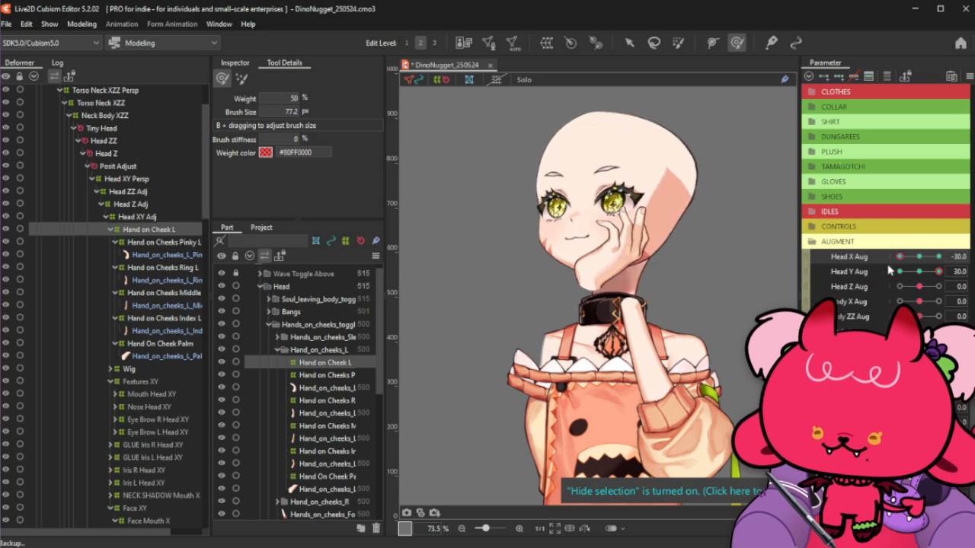
{"action": "left_click_drag", "start_coordinate": [929, 259], "coordinate": [951, 254]}
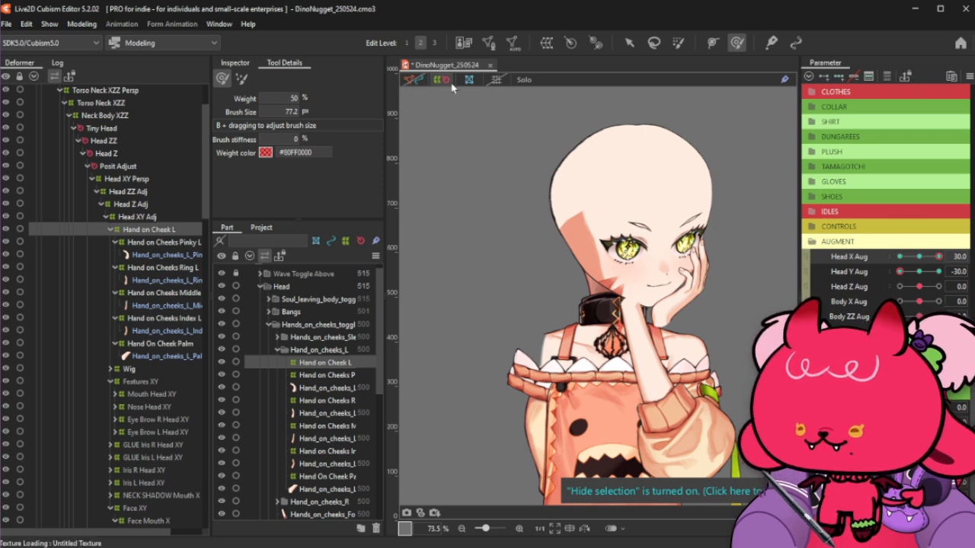
Select the hair_shadows mesh on the head, and check the head shape across the Wig and Head X Aug parameters
{"action": "left_click", "coordinate": [599, 158]}
{"action": "left_click", "coordinate": [662, 209]}
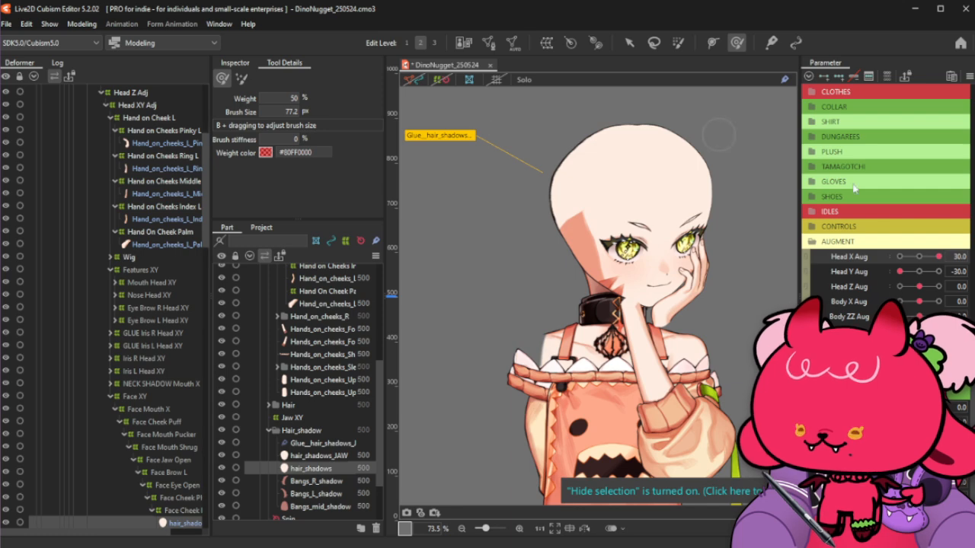
{"action": "scroll", "coordinate": [887, 305], "scroll_direction": "up", "scroll_amount": 8}
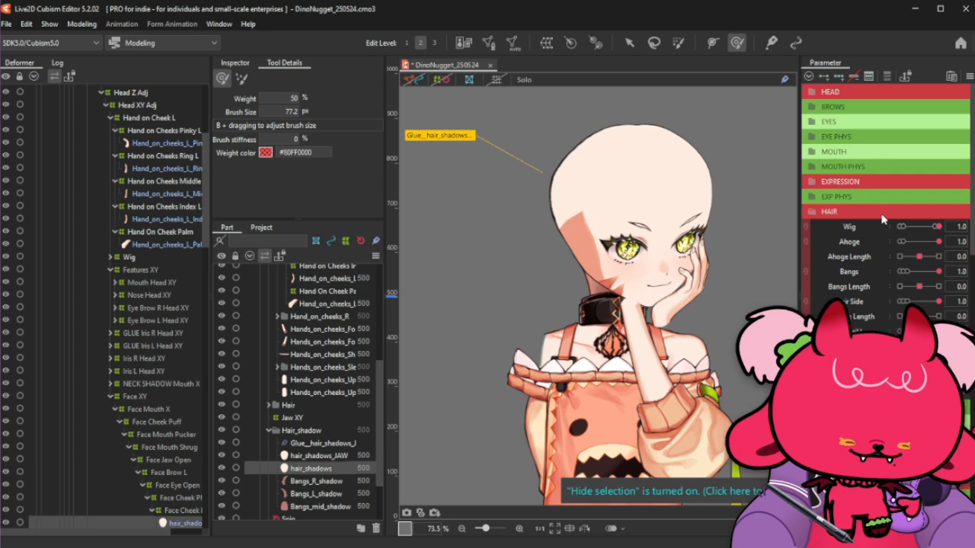
{"action": "left_click_drag", "start_coordinate": [916, 233], "coordinate": [961, 227]}
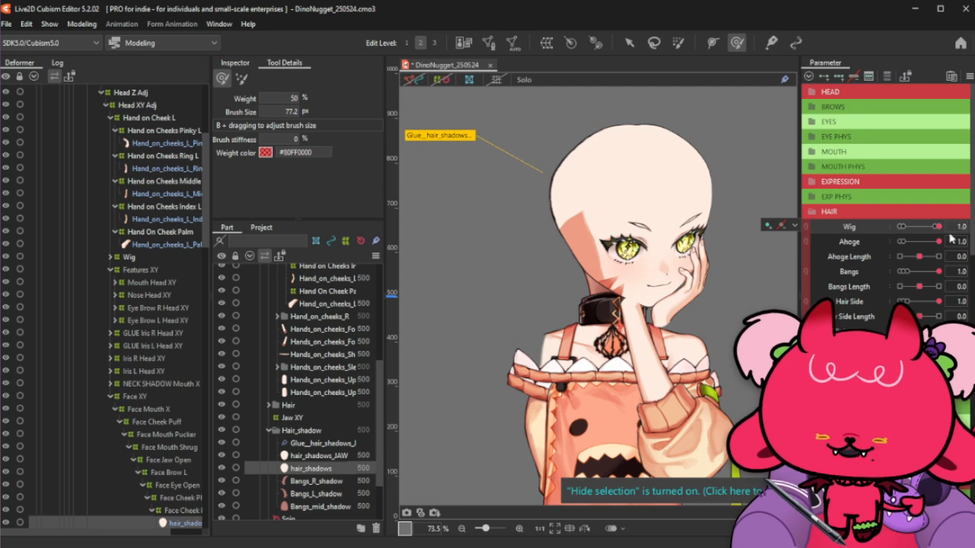
{"action": "scroll", "coordinate": [951, 241], "scroll_direction": "down", "scroll_amount": 10}
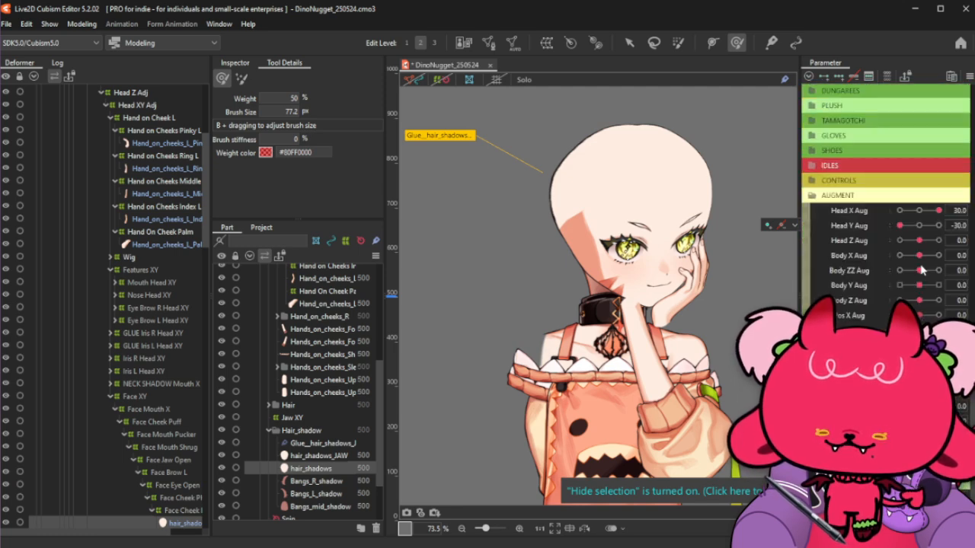
{"action": "left_click_drag", "start_coordinate": [907, 219], "coordinate": [954, 207]}
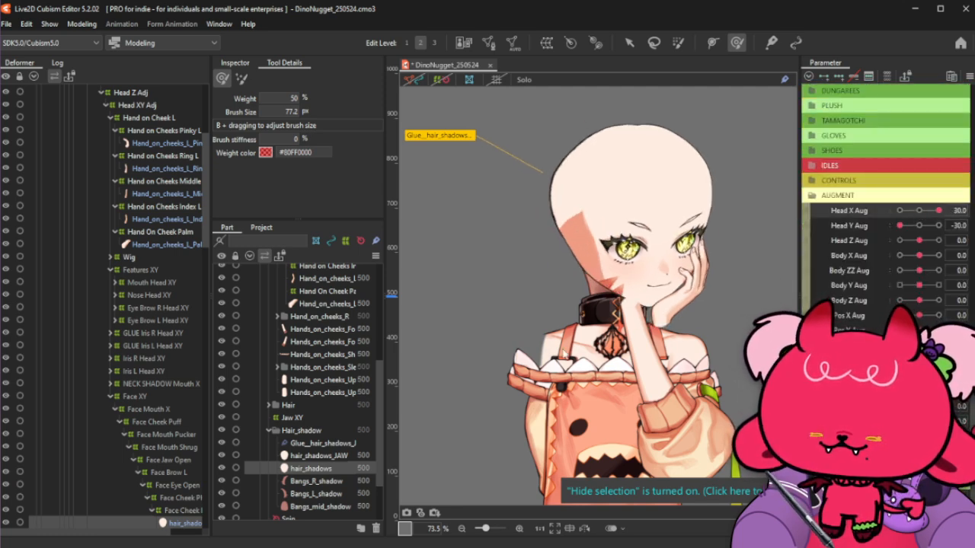
Select the Jaw XY deformer and show its grid over the head, enlarged for editing
{"action": "scroll", "coordinate": [172, 491], "scroll_direction": "down", "scroll_amount": 7}
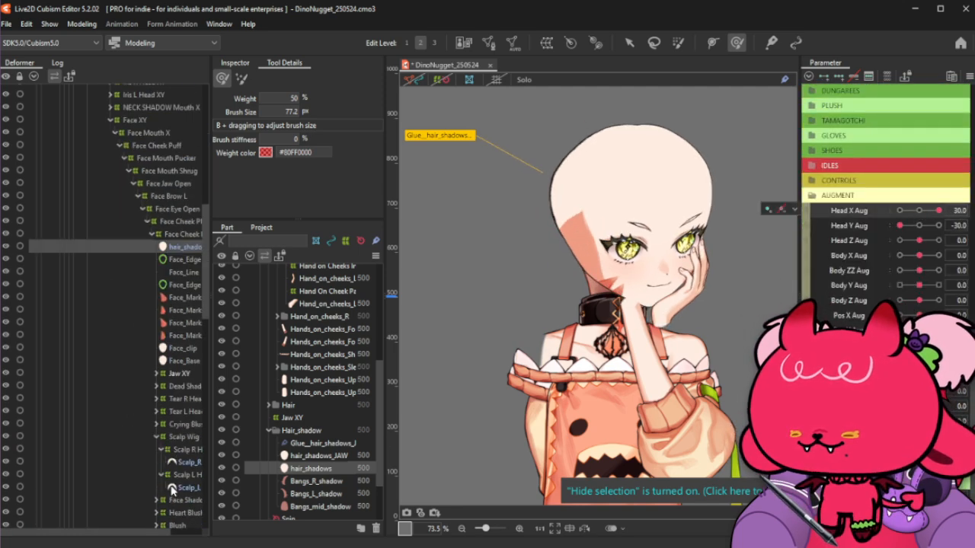
{"action": "left_click", "coordinate": [181, 374]}
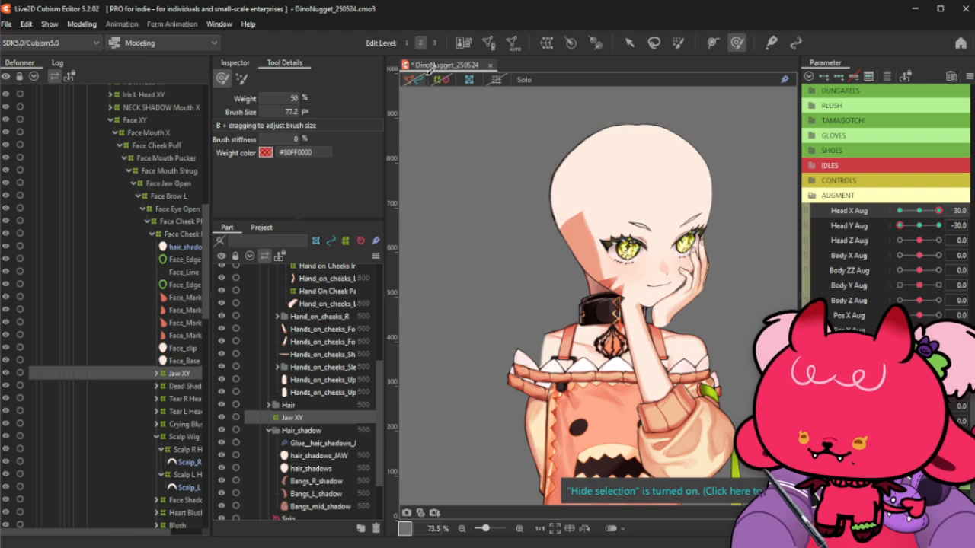
{"action": "scroll", "coordinate": [875, 244], "scroll_direction": "down", "scroll_amount": 10}
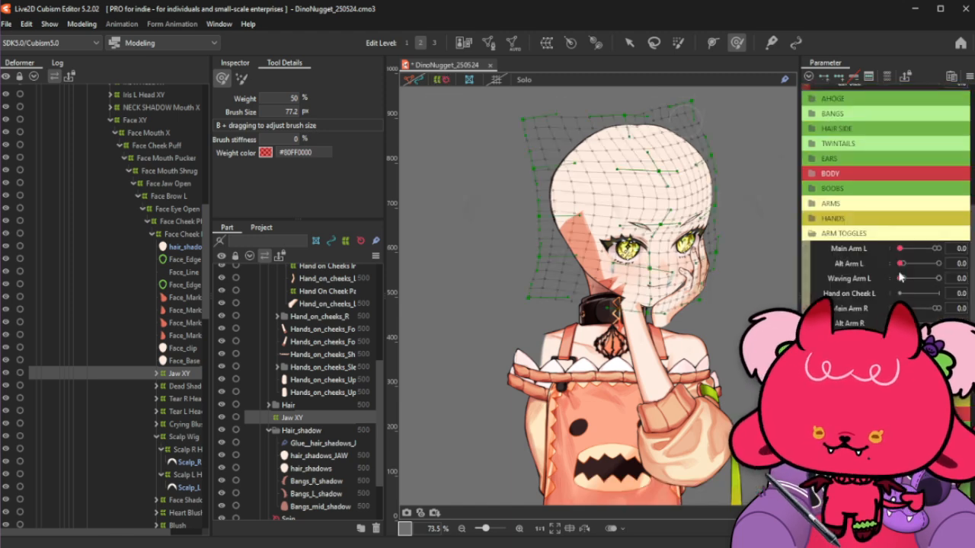
{"action": "scroll", "coordinate": [900, 275], "scroll_direction": "down", "scroll_amount": 5}
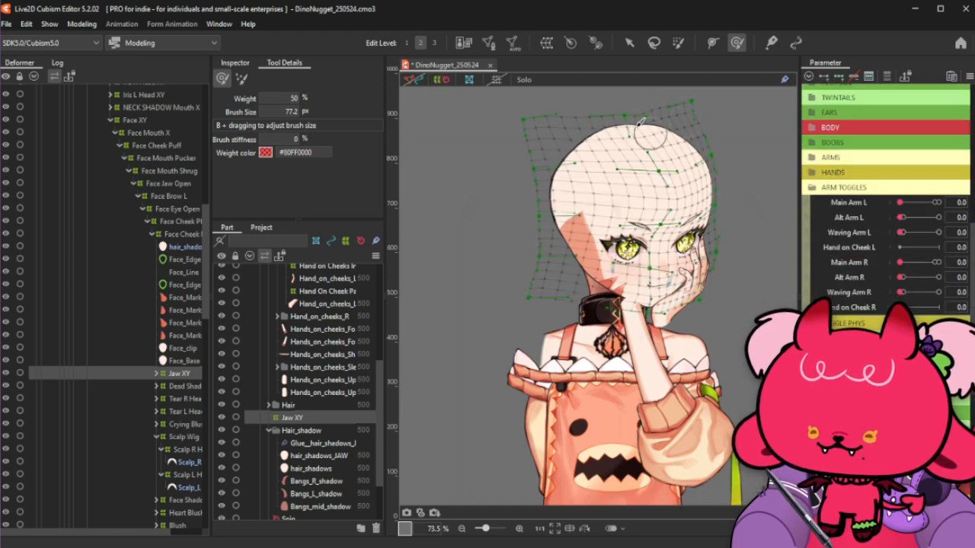
{"action": "scroll", "coordinate": [641, 119], "scroll_direction": "up", "scroll_amount": 3}
{"action": "scroll", "coordinate": [830, 158], "scroll_direction": "up", "scroll_amount": 15}
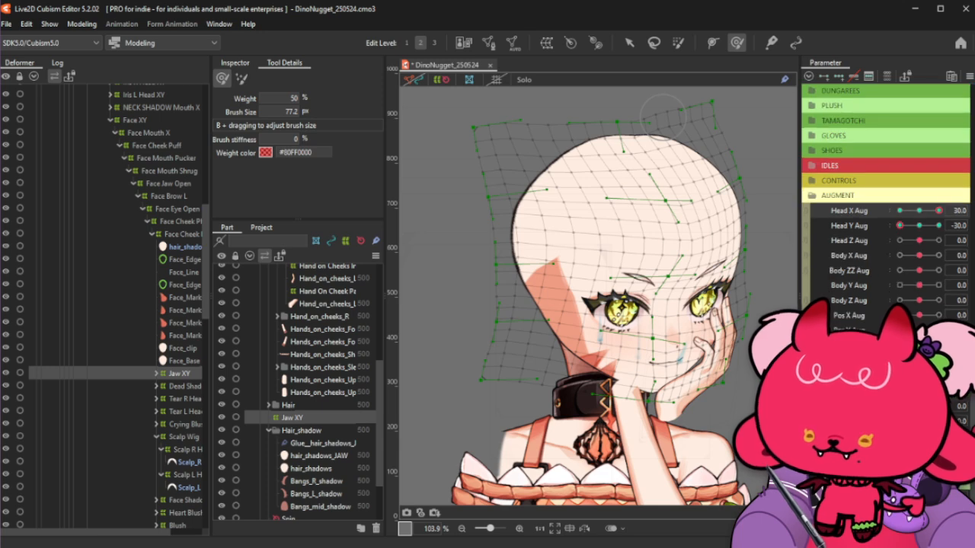
Adjust the crown of the Jaw XY grid at Head X Aug -30 for Head Y Aug -30 and 30, using Deform Brushes of about 240 and 316 px
{"action": "left_click", "coordinate": [919, 211]}
{"action": "left_click_drag", "start_coordinate": [944, 210], "coordinate": [895, 230]}
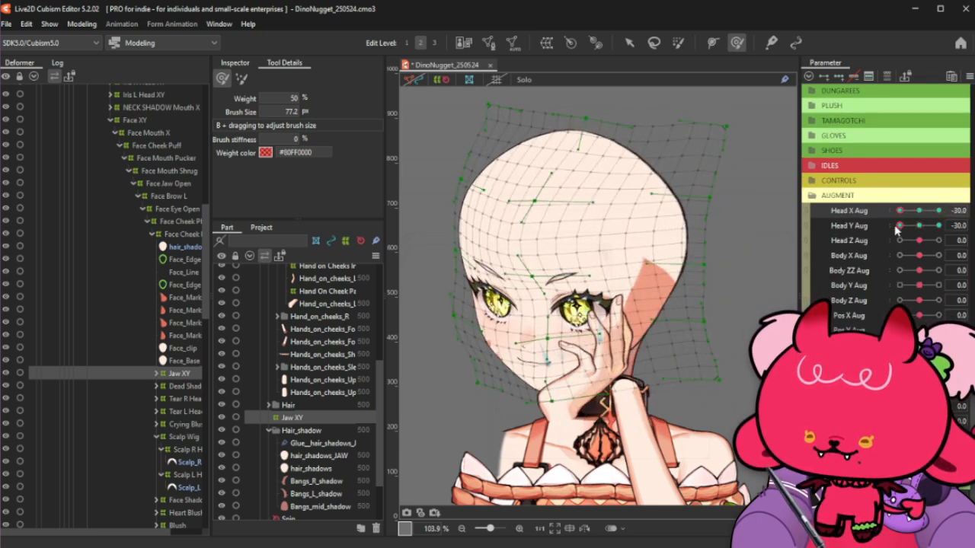
{"action": "left_click", "coordinate": [900, 226]}
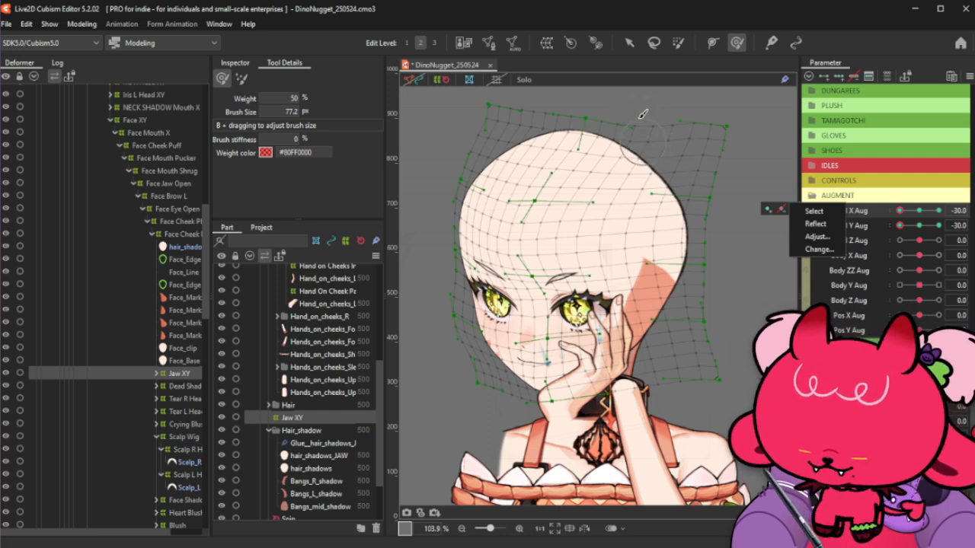
{"action": "mouse_move", "coordinate": [638, 118]}
{"action": "left_mouse_down"}
{"action": "mouse_move", "coordinate": [623, 109]}
{"action": "mouse_move", "coordinate": [645, 146]}
{"action": "left_mouse_up"}
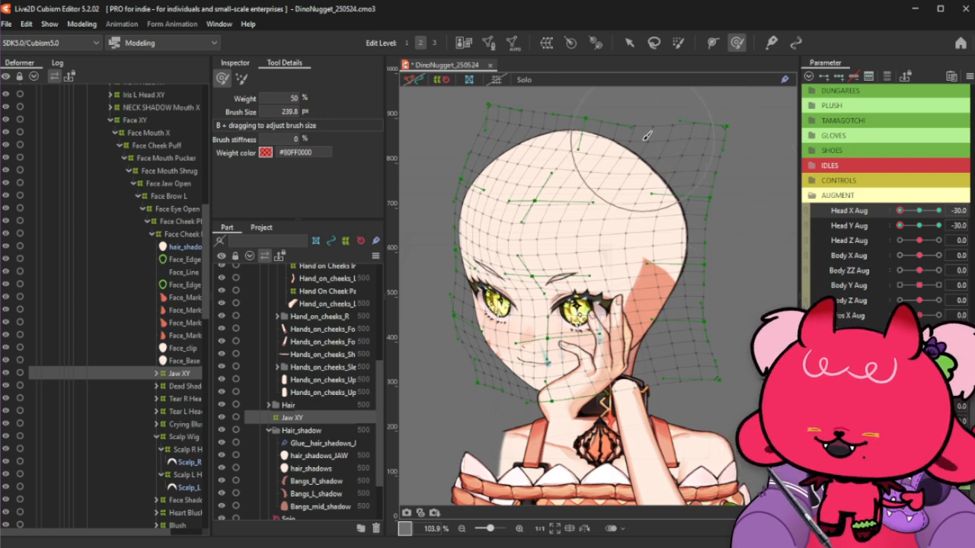
{"action": "left_click_drag", "start_coordinate": [647, 136], "coordinate": [651, 144]}
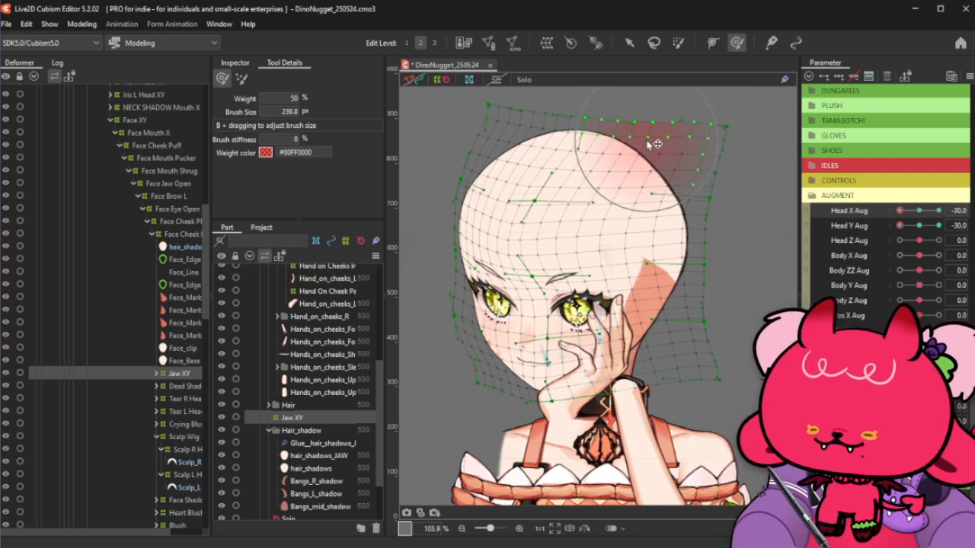
{"action": "left_click", "coordinate": [919, 226]}
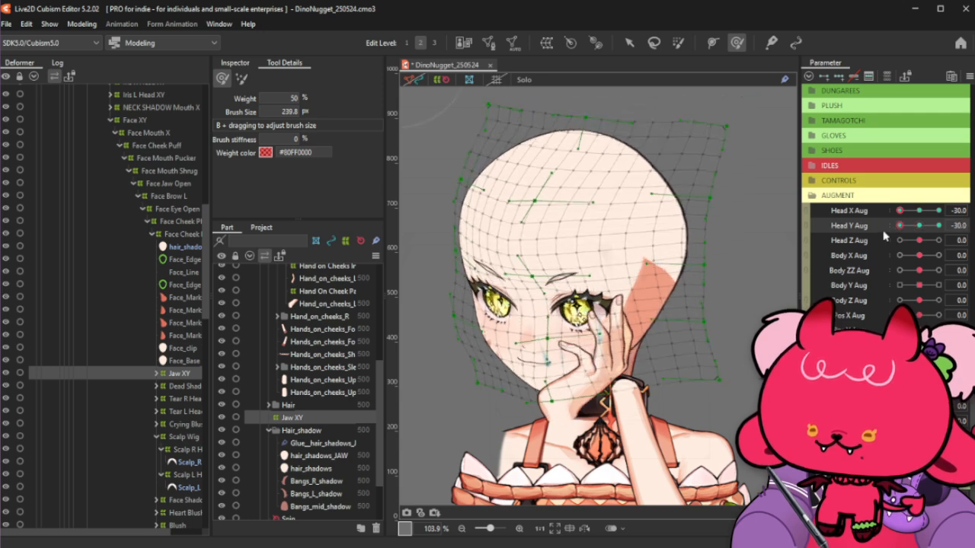
{"action": "left_click_drag", "start_coordinate": [899, 225], "coordinate": [938, 226]}
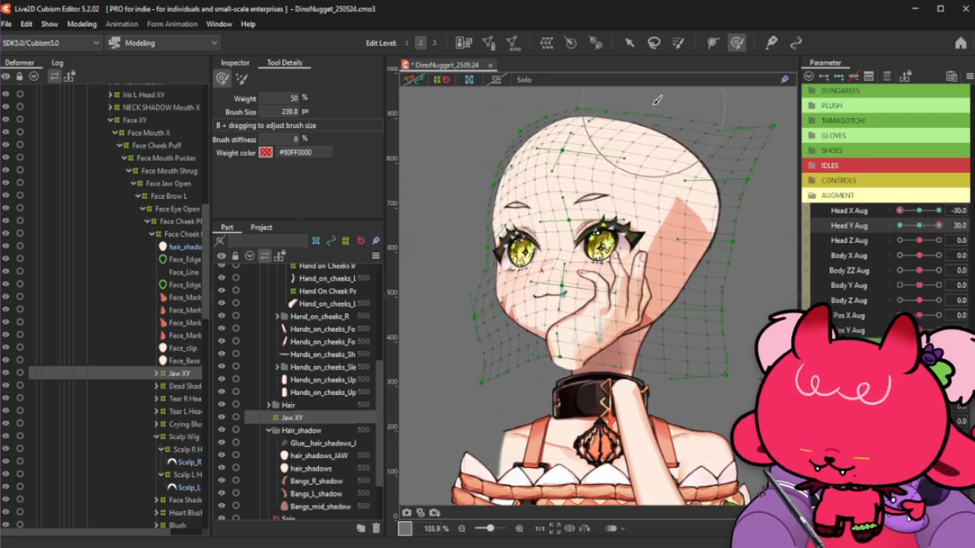
{"action": "mouse_move", "coordinate": [653, 105]}
{"action": "left_mouse_down"}
{"action": "mouse_move", "coordinate": [665, 104]}
{"action": "mouse_move", "coordinate": [658, 90]}
{"action": "left_mouse_up"}
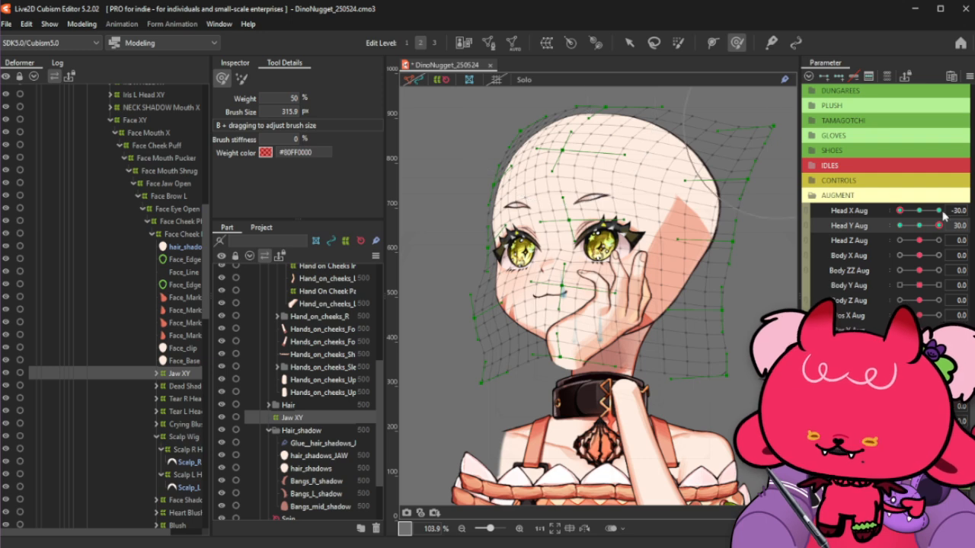
Refine the crown of Jaw XY at Head X Aug 30, Head Y Aug -30, reducing the Deform Brush to about 84 px
{"action": "left_click_drag", "start_coordinate": [899, 211], "coordinate": [899, 242]}
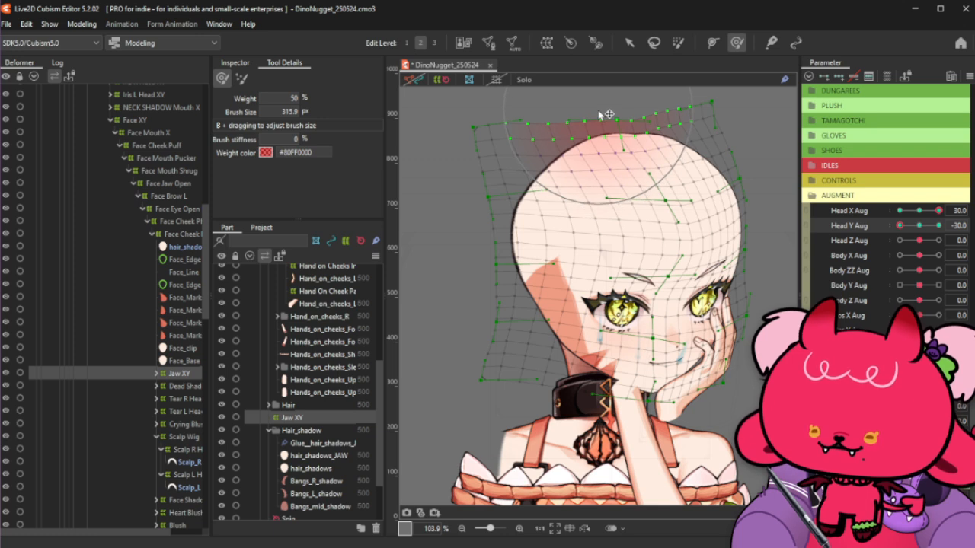
{"action": "left_click_drag", "start_coordinate": [625, 145], "coordinate": [640, 134]}
{"action": "left_click_drag", "start_coordinate": [573, 144], "coordinate": [552, 133]}
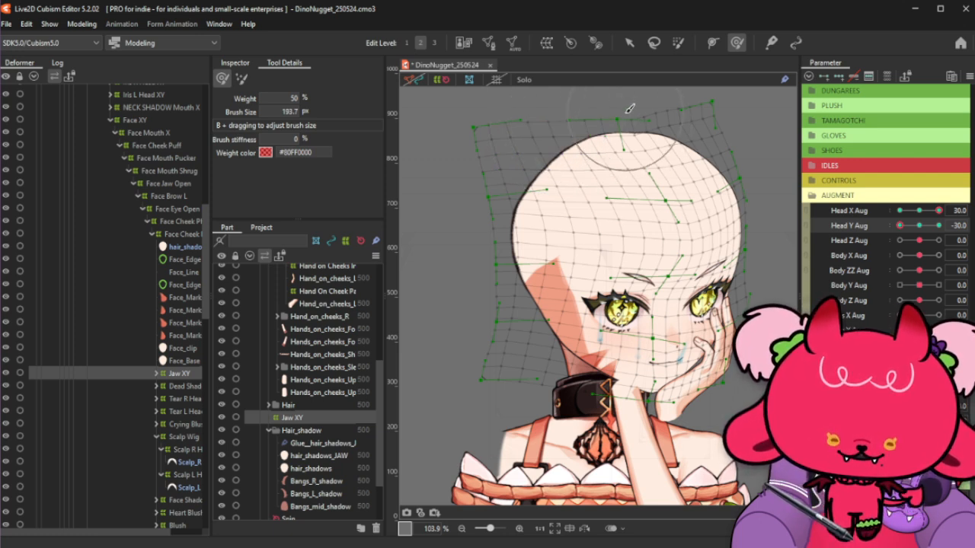
{"action": "mouse_move", "coordinate": [630, 108]}
{"action": "left_mouse_down"}
{"action": "mouse_move", "coordinate": [643, 119]}
{"action": "mouse_move", "coordinate": [643, 141]}
{"action": "left_mouse_up"}
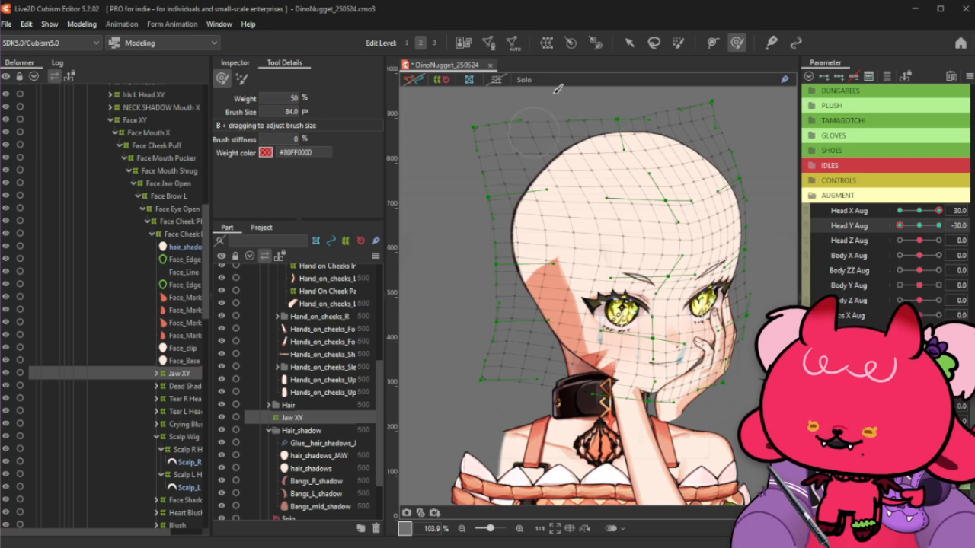
Reselect Jaw XY with its grid hidden, compare Head X Aug 0 and 30, and enlarge the Deform Brush to about 250 px
{"action": "left_click", "coordinate": [630, 45]}
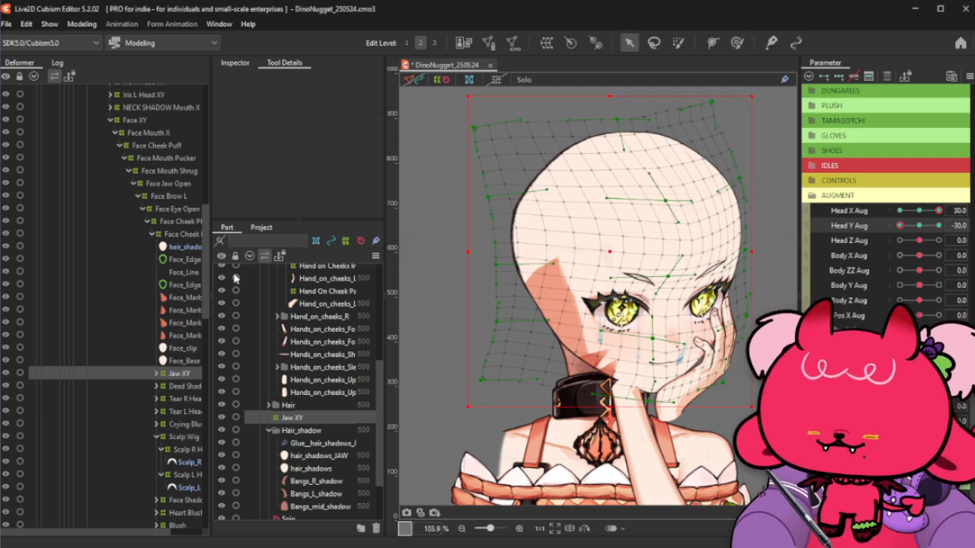
{"action": "left_click", "coordinate": [179, 248]}
{"action": "left_click", "coordinate": [441, 137]}
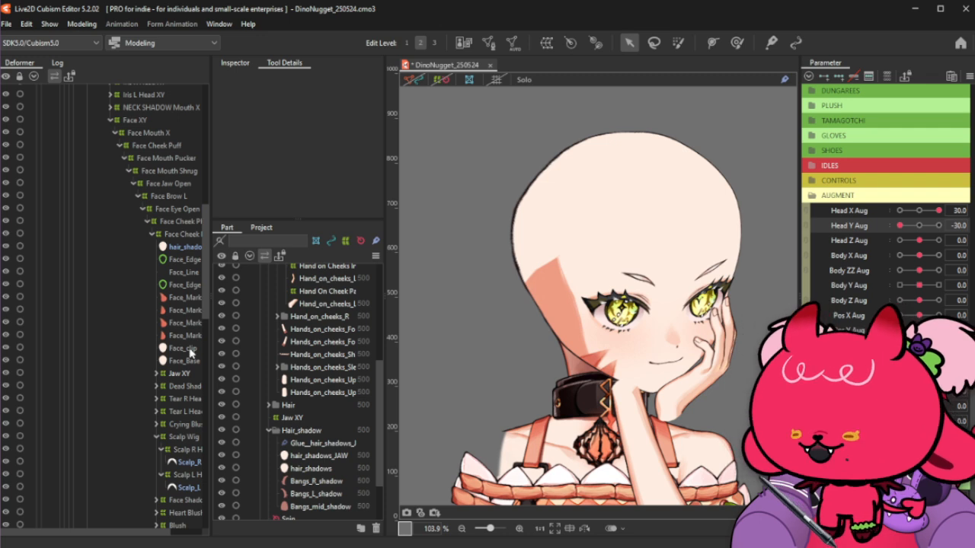
{"action": "left_click", "coordinate": [181, 374]}
{"action": "left_click", "coordinate": [735, 44]}
{"action": "left_click", "coordinate": [919, 211]}
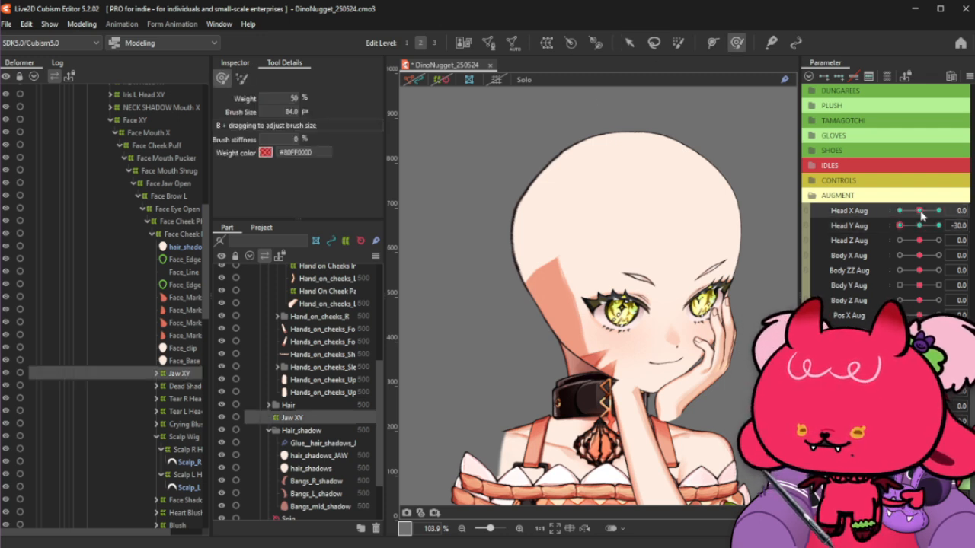
{"action": "left_click_drag", "start_coordinate": [921, 215], "coordinate": [939, 211]}
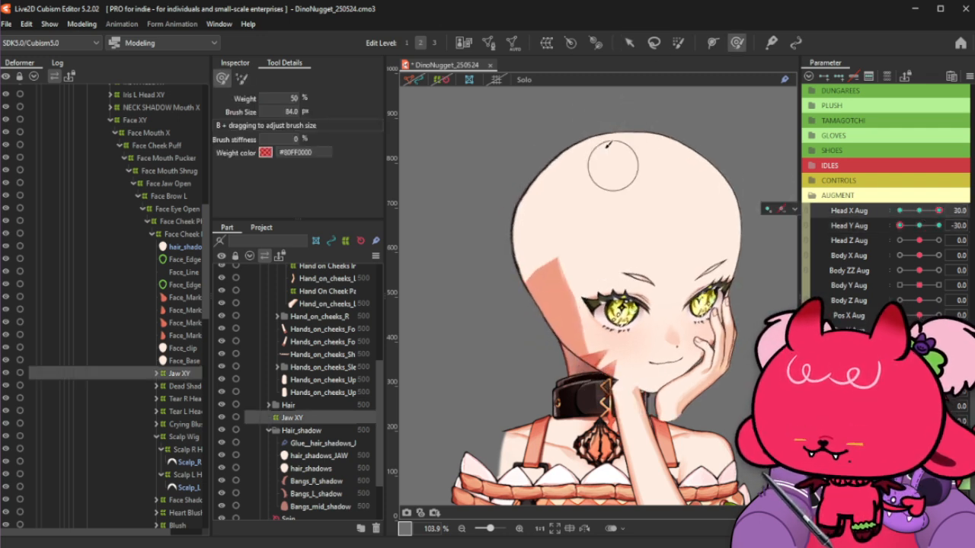
{"action": "mouse_move", "coordinate": [606, 145]}
{"action": "left_mouse_down"}
{"action": "mouse_move", "coordinate": [607, 105]}
{"action": "mouse_move", "coordinate": [622, 113]}
{"action": "left_mouse_up"}
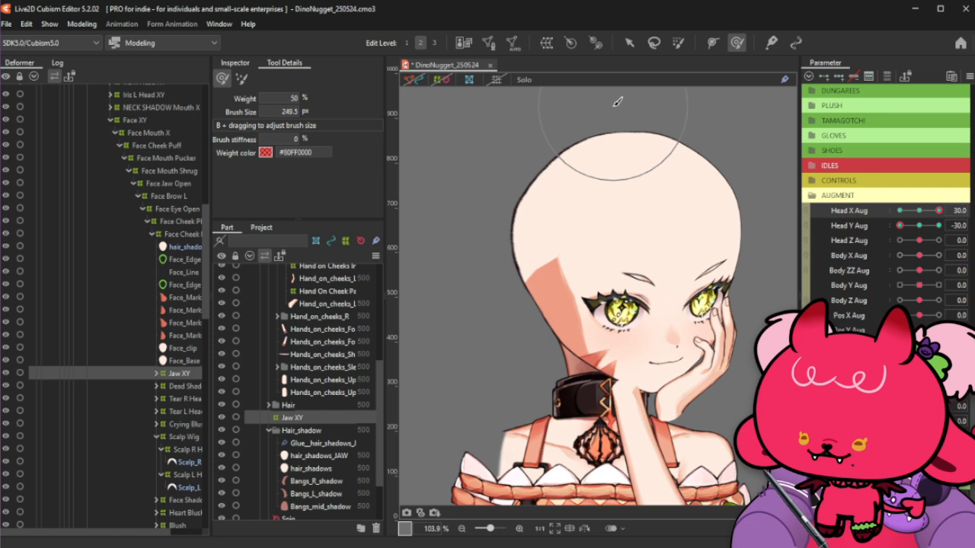
Push the upper back corner of the Jaw XY grid inward at Head X Aug 30, Head Y Aug -30, and check it without the grid
{"action": "left_click", "coordinate": [441, 80]}
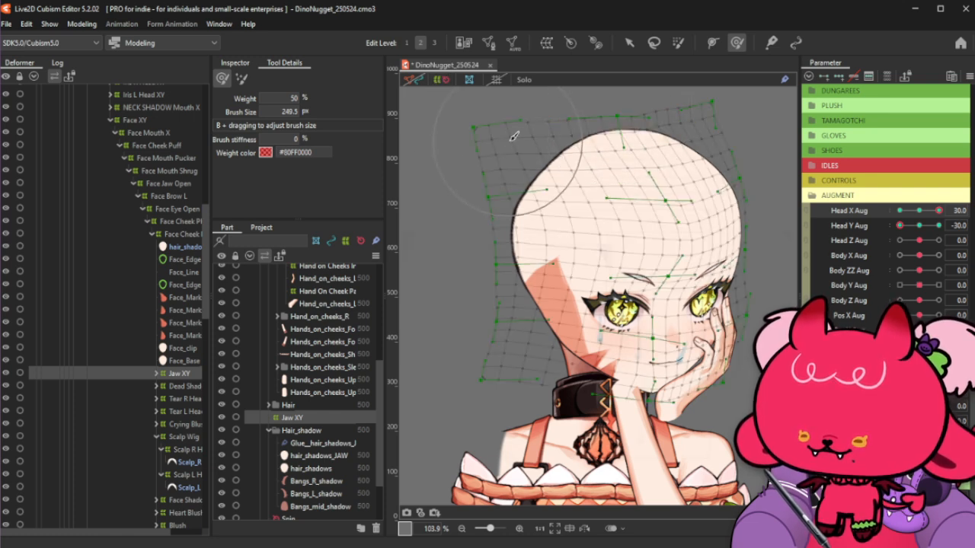
{"action": "left_click_drag", "start_coordinate": [514, 135], "coordinate": [533, 141]}
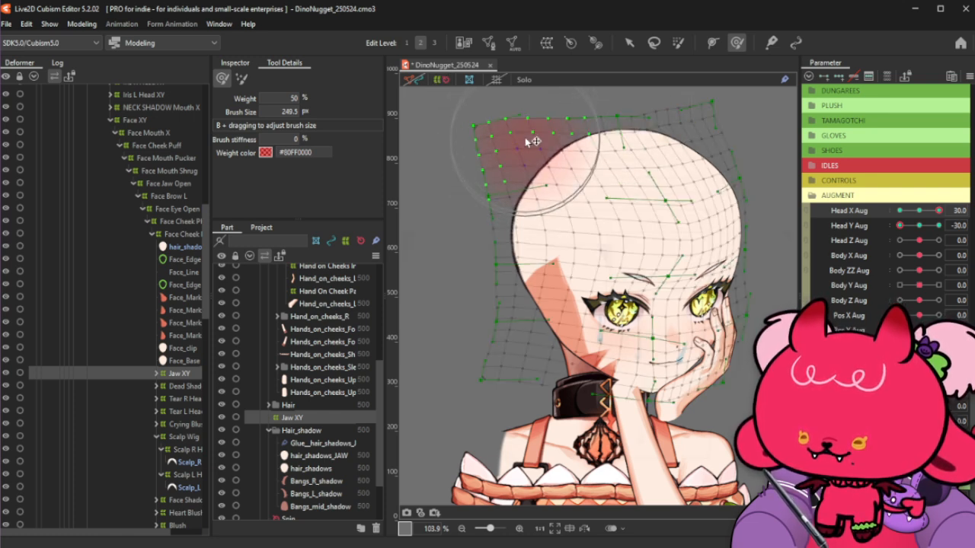
{"action": "key", "text": "ctrl+h"}
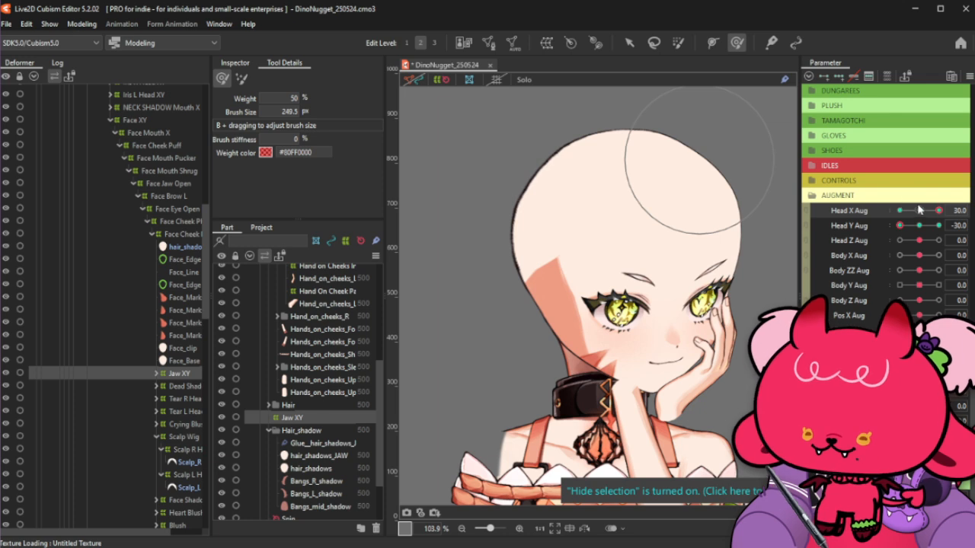
{"action": "mouse_move", "coordinate": [919, 209]}
{"action": "left_mouse_down"}
{"action": "mouse_move", "coordinate": [910, 211]}
{"action": "mouse_move", "coordinate": [935, 211]}
{"action": "mouse_move", "coordinate": [894, 226]}
{"action": "mouse_move", "coordinate": [938, 210]}
{"action": "left_mouse_up"}
{"action": "left_click", "coordinate": [920, 213]}
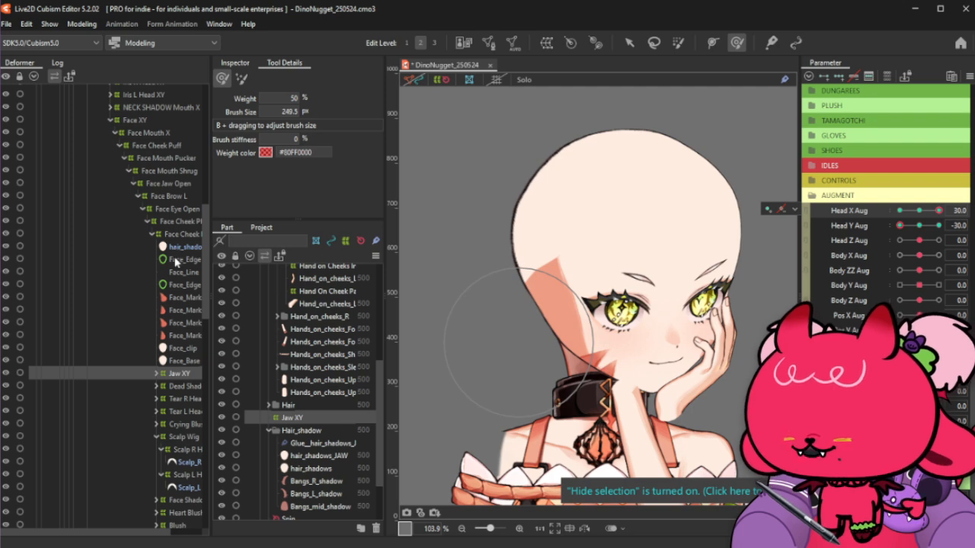
Start the Temporary deform tool on Hand on Cheek L at Head X Aug -30, Head Y Aug -30
{"action": "scroll", "coordinate": [175, 262], "scroll_direction": "down", "scroll_amount": 8}
{"action": "scroll", "coordinate": [156, 289], "scroll_direction": "down", "scroll_amount": 7}
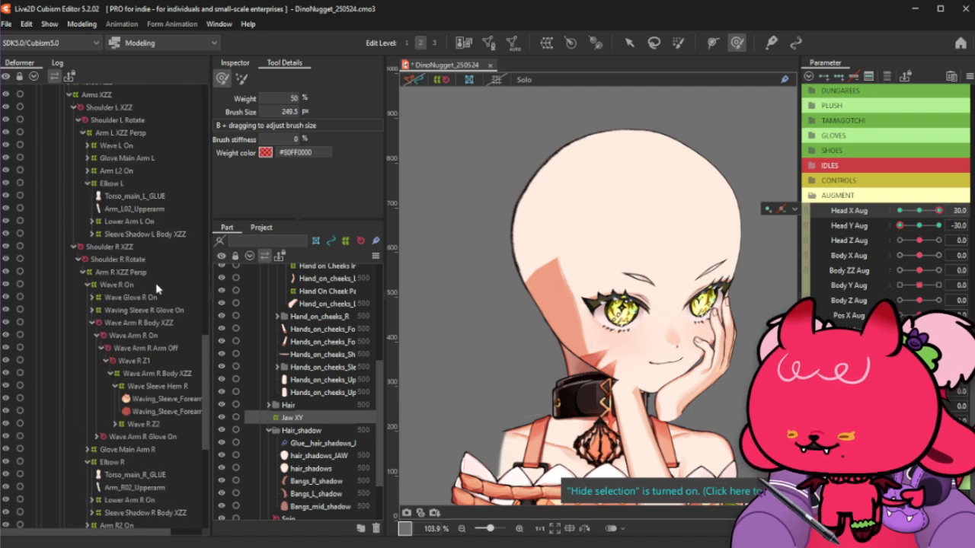
{"action": "scroll", "coordinate": [320, 435], "scroll_direction": "down", "scroll_amount": 1}
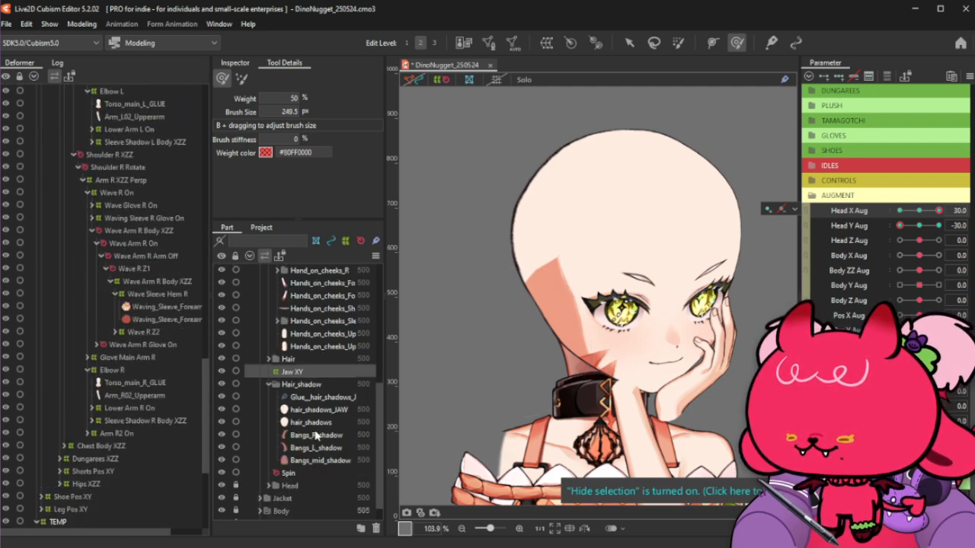
{"action": "scroll", "coordinate": [119, 391], "scroll_direction": "up", "scroll_amount": 15}
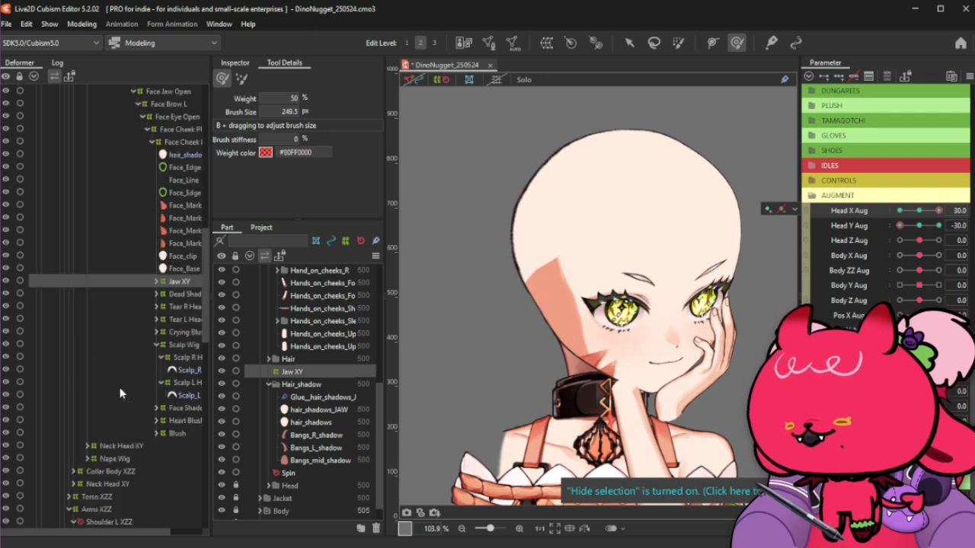
{"action": "scroll", "coordinate": [169, 187], "scroll_direction": "up", "scroll_amount": 2}
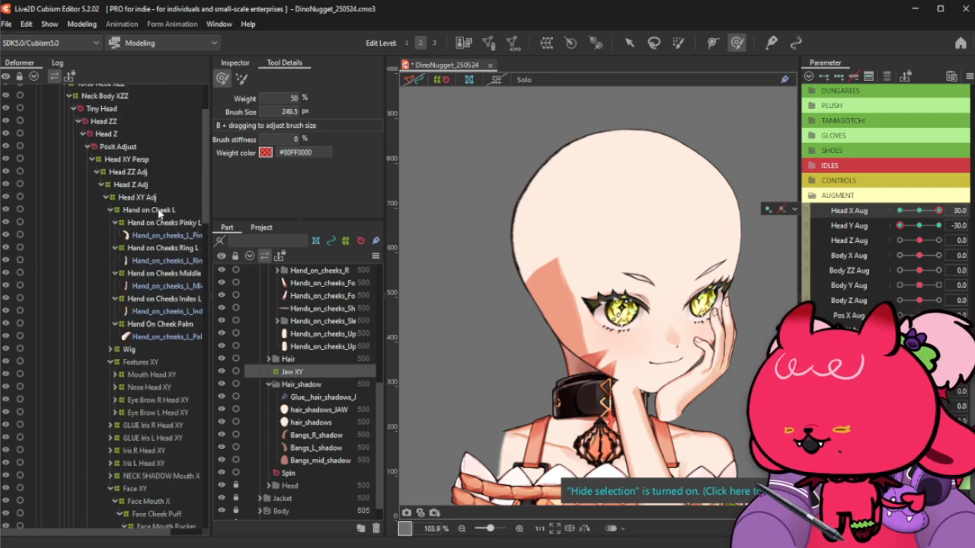
{"action": "left_click", "coordinate": [159, 211]}
{"action": "mouse_move", "coordinate": [921, 227]}
{"action": "left_mouse_down"}
{"action": "mouse_move", "coordinate": [892, 238]}
{"action": "mouse_move", "coordinate": [915, 219]}
{"action": "mouse_move", "coordinate": [893, 229]}
{"action": "mouse_move", "coordinate": [920, 226]}
{"action": "mouse_move", "coordinate": [893, 235]}
{"action": "mouse_move", "coordinate": [918, 213]}
{"action": "mouse_move", "coordinate": [889, 233]}
{"action": "left_mouse_up"}
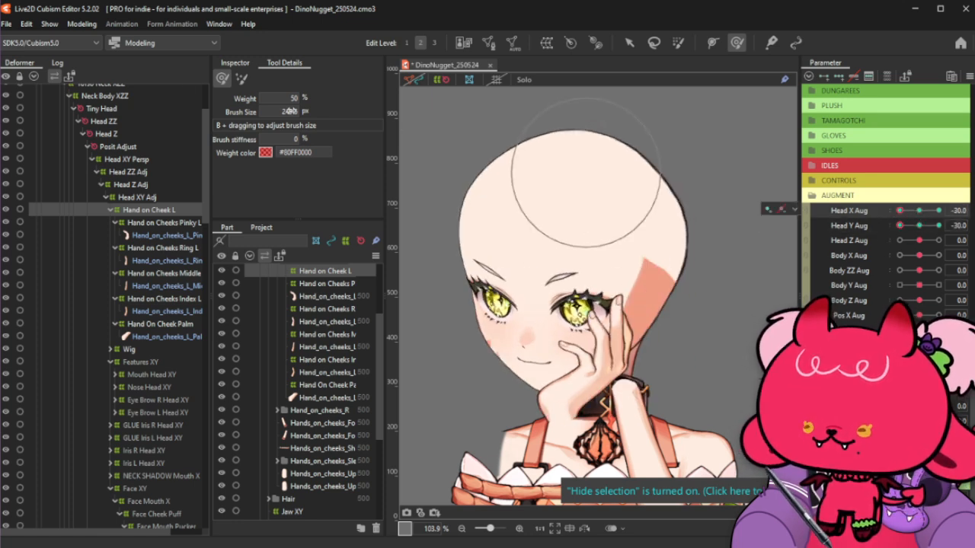
{"action": "left_click", "coordinate": [82, 24]}
{"action": "mouse_move", "coordinate": [153, 135]}
{"action": "left_click", "coordinate": [300, 181]}
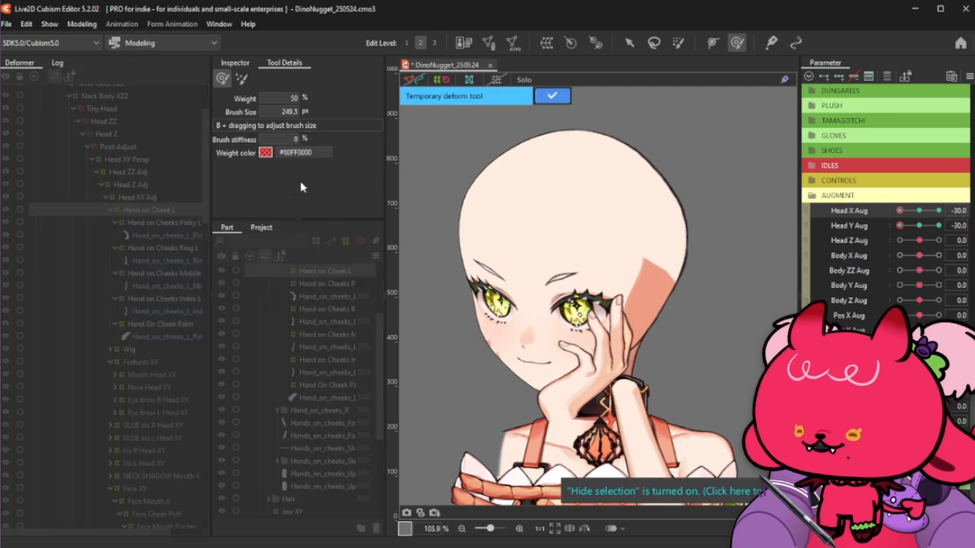
Lower the right edge of the Hand on Cheek L grid with a Perspective deformation and check it along Head X Aug with the grid hidden
{"action": "key", "text": "v"}
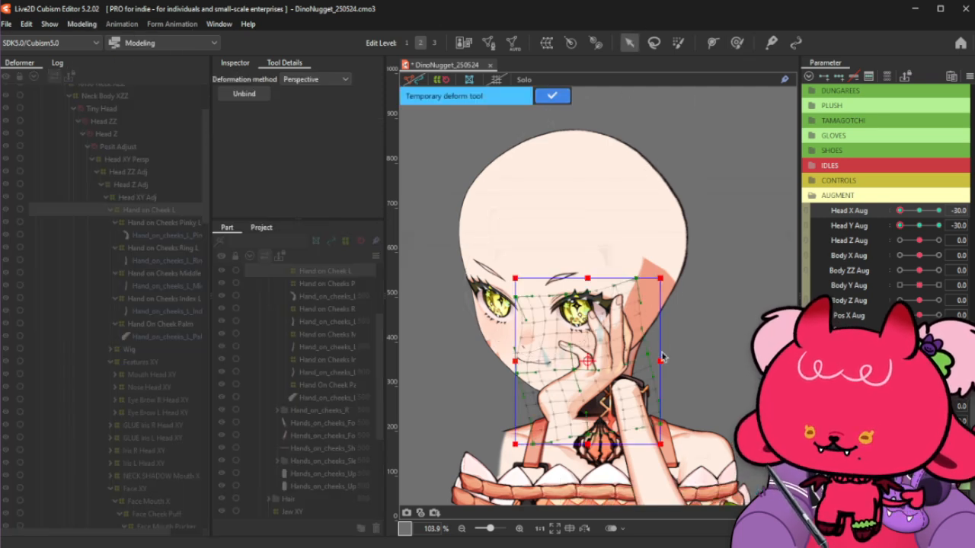
{"action": "left_click_drag", "start_coordinate": [663, 365], "coordinate": [668, 374]}
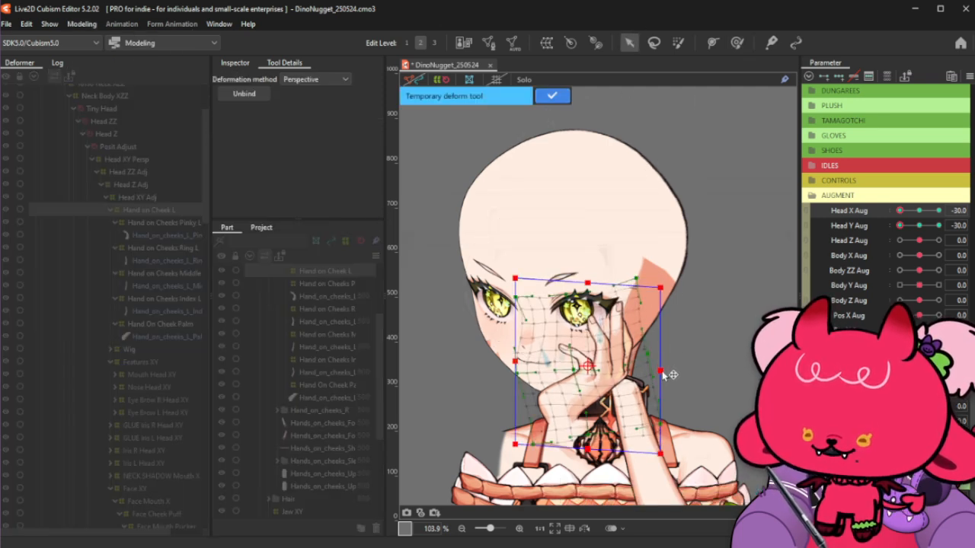
{"action": "left_click", "coordinate": [558, 96]}
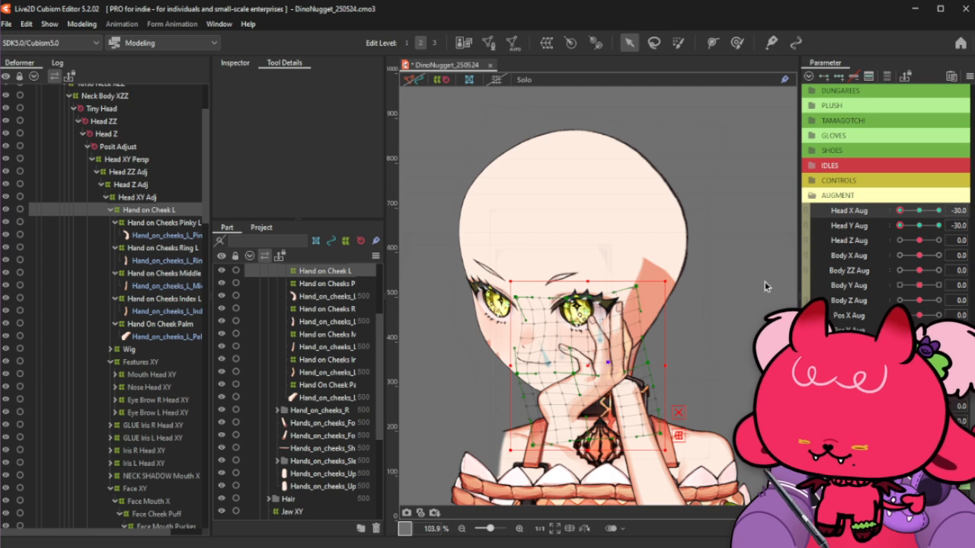
{"action": "key", "text": "ctrl+h"}
{"action": "left_click_drag", "start_coordinate": [919, 212], "coordinate": [891, 234]}
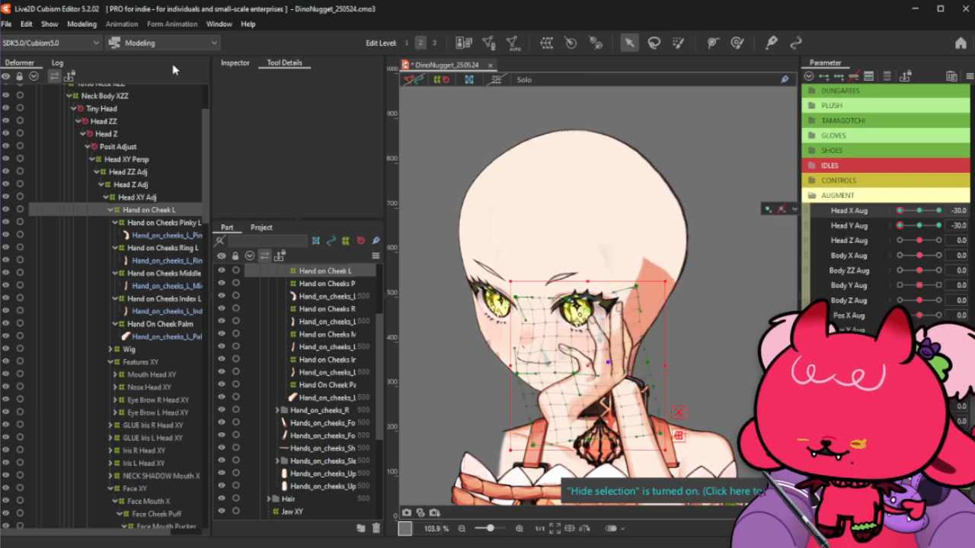
Apply another Perspective deformation to Hand on Cheek L, shifting its top edge slightly right and its right edge slightly down
{"action": "left_click", "coordinate": [81, 23]}
{"action": "mouse_move", "coordinate": [133, 140]}
{"action": "left_click", "coordinate": [272, 183]}
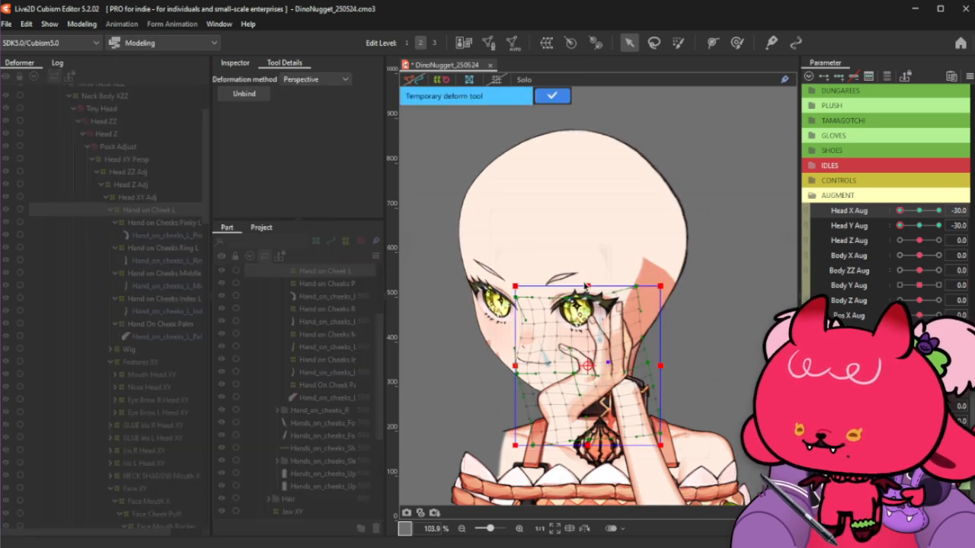
{"action": "left_click_drag", "start_coordinate": [598, 288], "coordinate": [602, 288]}
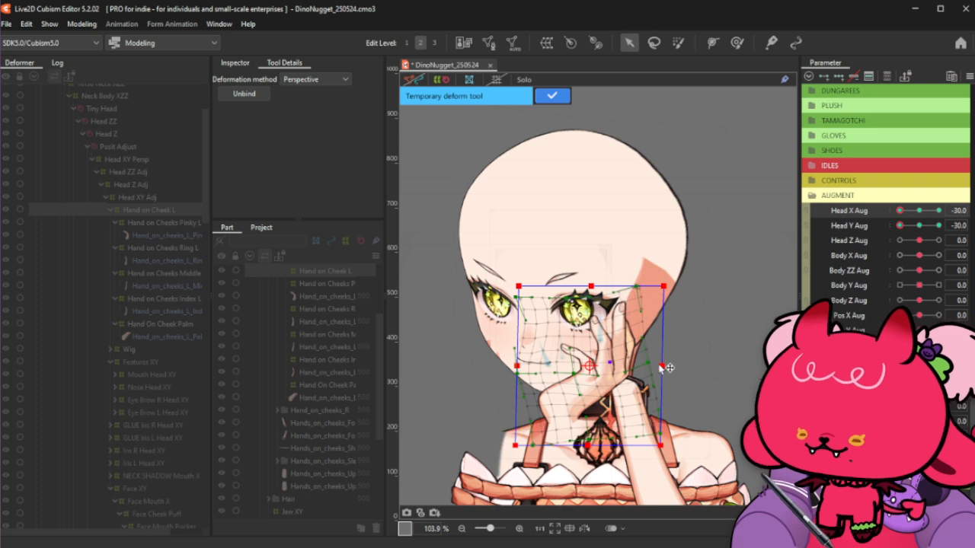
{"action": "left_click_drag", "start_coordinate": [662, 365], "coordinate": [659, 369]}
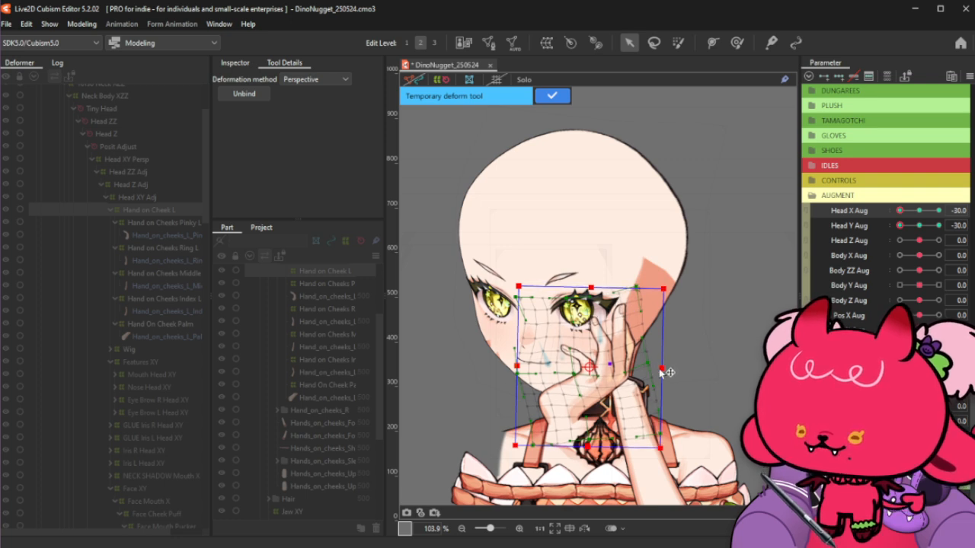
{"action": "left_click", "coordinate": [554, 97]}
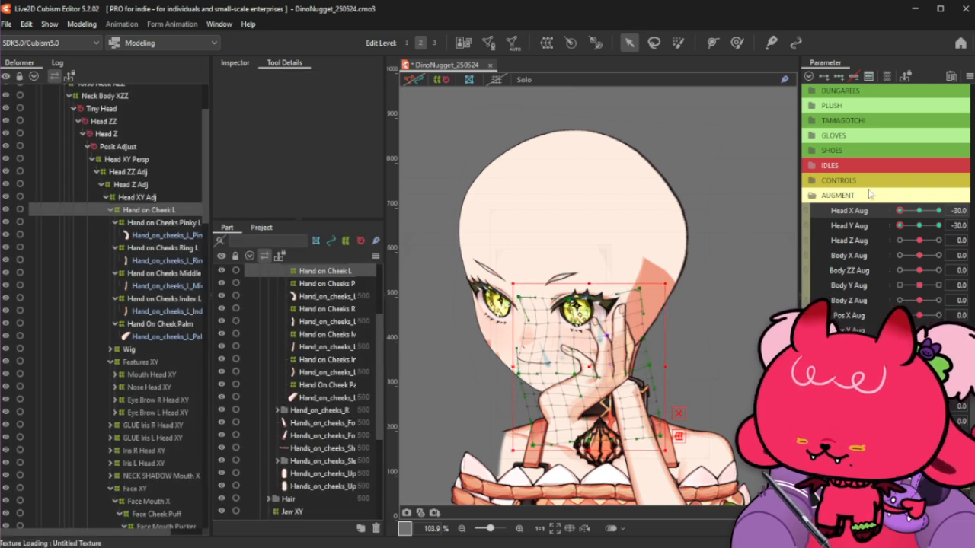
Hide the grid and check the hand's motion along Head X Aug at Head Y Aug -30
{"action": "key", "text": "ctrl+h"}
{"action": "left_click_drag", "start_coordinate": [921, 214], "coordinate": [890, 241]}
{"action": "left_click", "coordinate": [912, 227]}
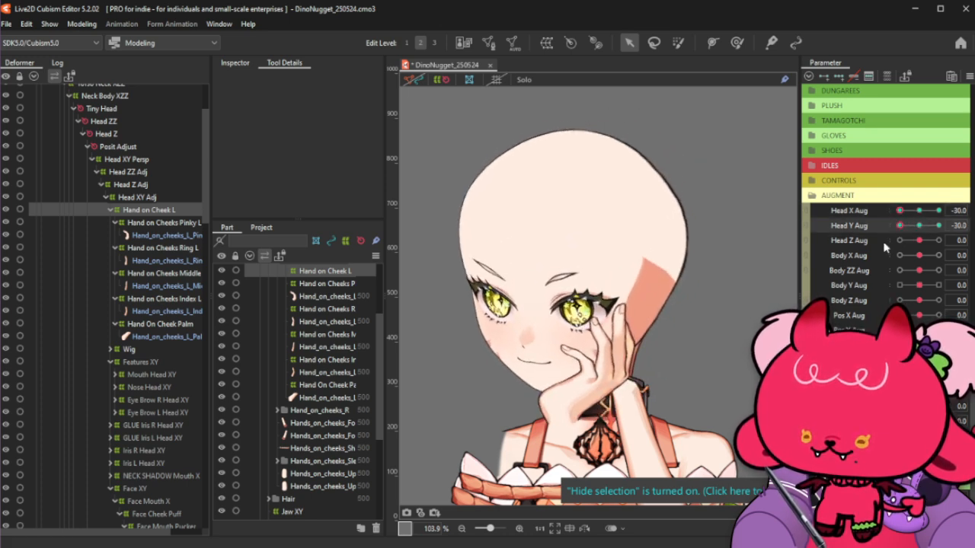
{"action": "left_click_drag", "start_coordinate": [919, 211], "coordinate": [890, 227]}
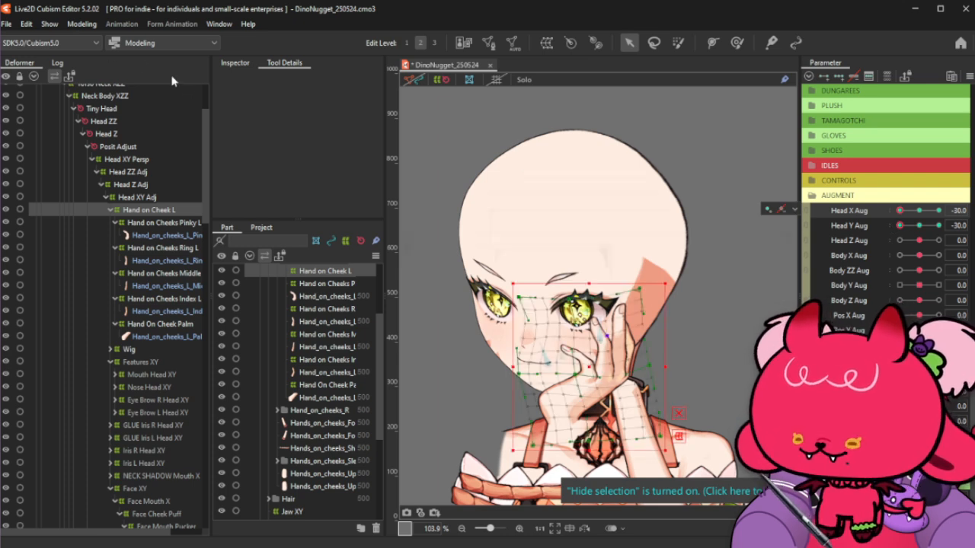
Raise the left edge of the Hand on Cheek L grid slightly with a Perspective deformation and preview it along Head X Aug
{"action": "left_click", "coordinate": [81, 23]}
{"action": "mouse_move", "coordinate": [130, 140]}
{"action": "left_click", "coordinate": [223, 178]}
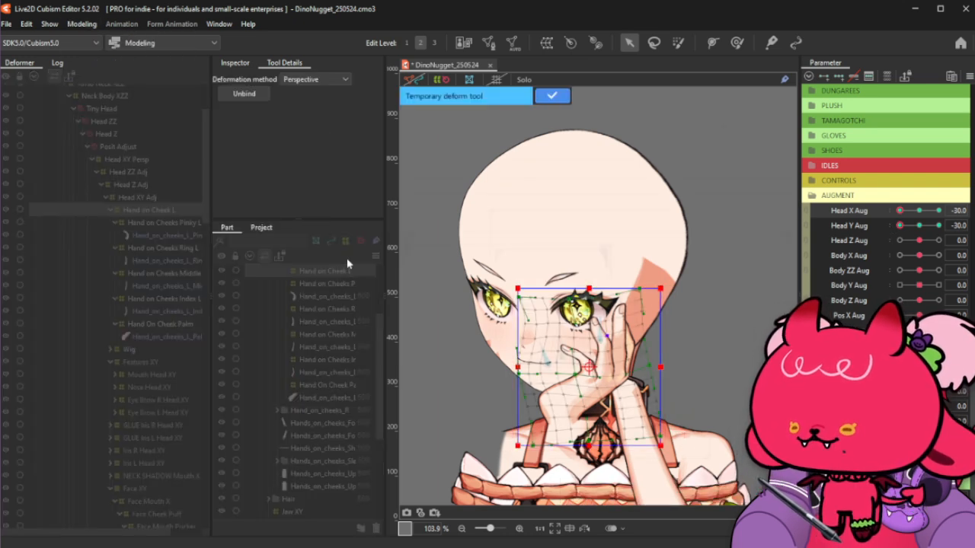
{"action": "left_click_drag", "start_coordinate": [528, 369], "coordinate": [528, 366]}
{"action": "left_click", "coordinate": [552, 95]}
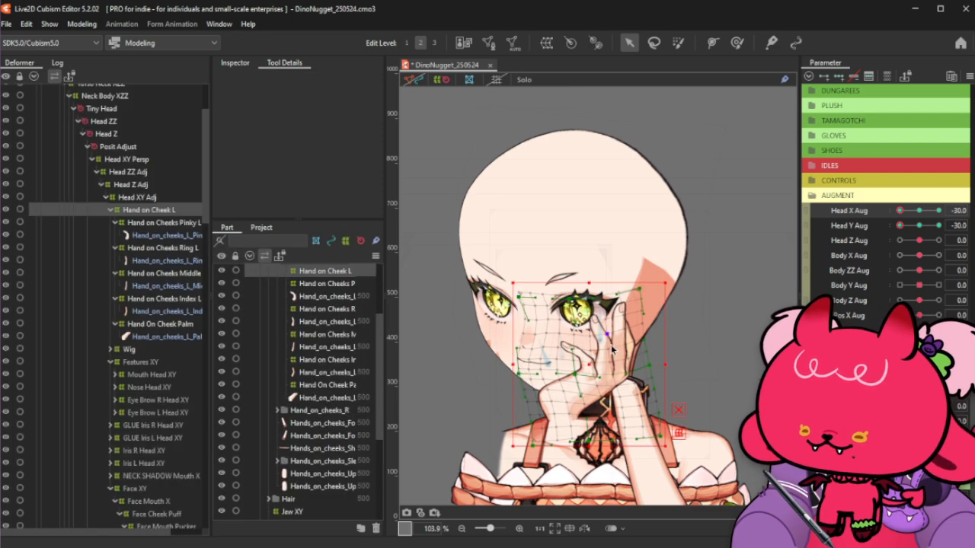
{"action": "key", "text": "ctrl+h"}
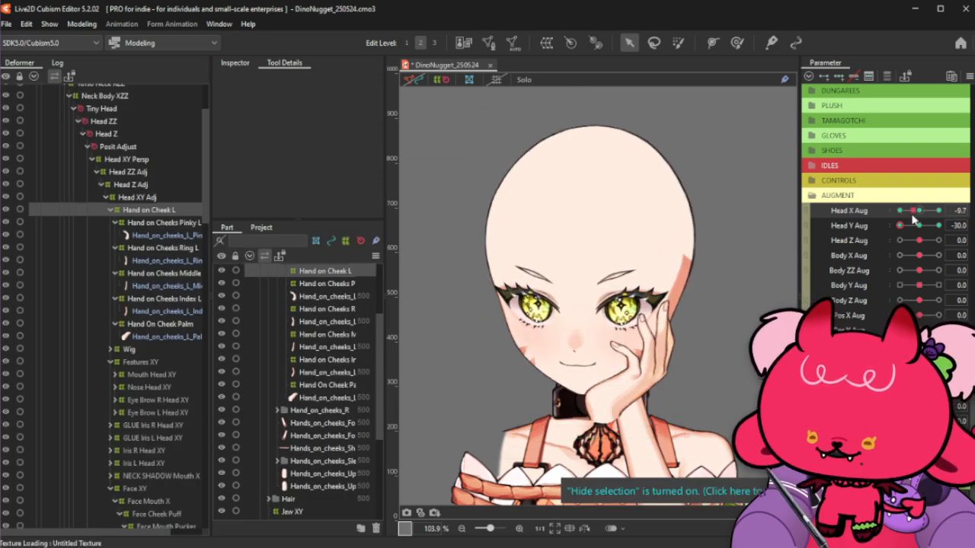
{"action": "mouse_move", "coordinate": [900, 211]}
{"action": "left_mouse_down"}
{"action": "mouse_move", "coordinate": [912, 230]}
{"action": "mouse_move", "coordinate": [889, 240]}
{"action": "mouse_move", "coordinate": [948, 230]}
{"action": "mouse_move", "coordinate": [923, 213]}
{"action": "mouse_move", "coordinate": [886, 222]}
{"action": "left_mouse_up"}
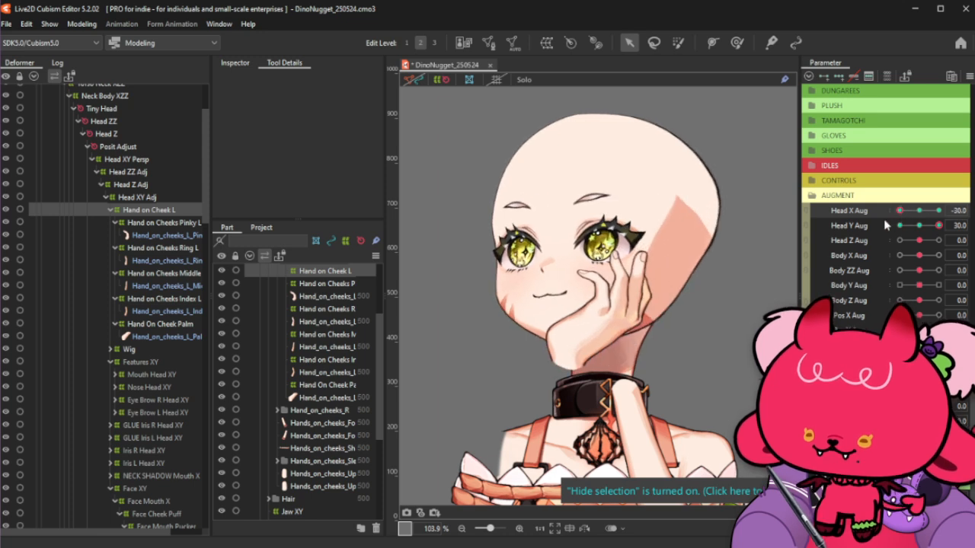
At Head X Aug -30, Head Y Aug 30, raise the right edge of Hand on Cheek L with a Perspective deformation and nudge its left edge
{"action": "left_click", "coordinate": [82, 24]}
{"action": "mouse_move", "coordinate": [169, 140]}
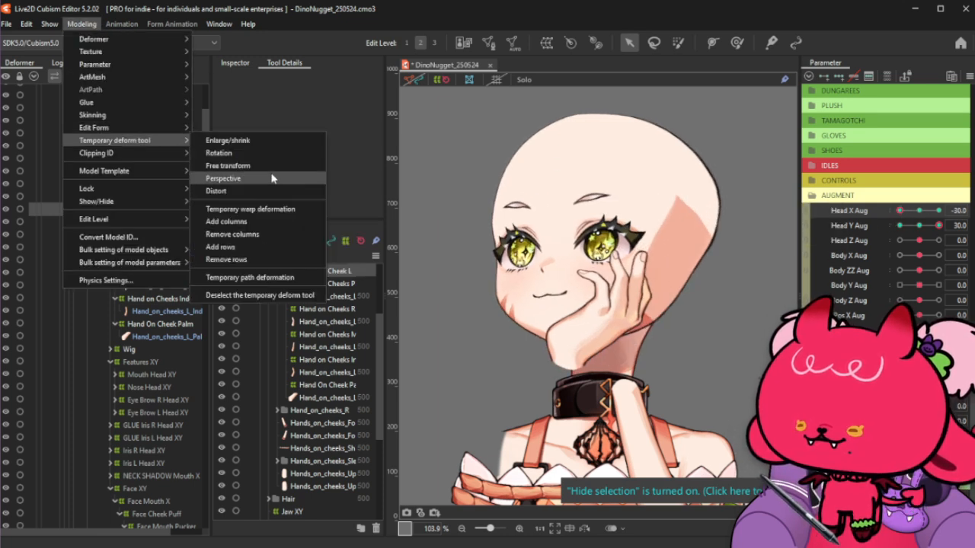
{"action": "left_click", "coordinate": [273, 180]}
{"action": "key", "text": "ctrl+h"}
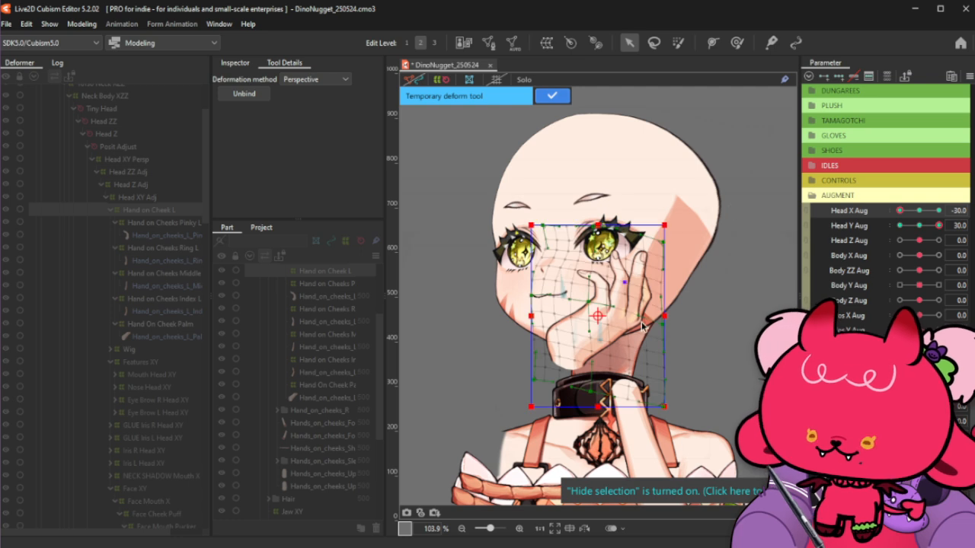
{"action": "left_click_drag", "start_coordinate": [666, 315], "coordinate": [666, 306]}
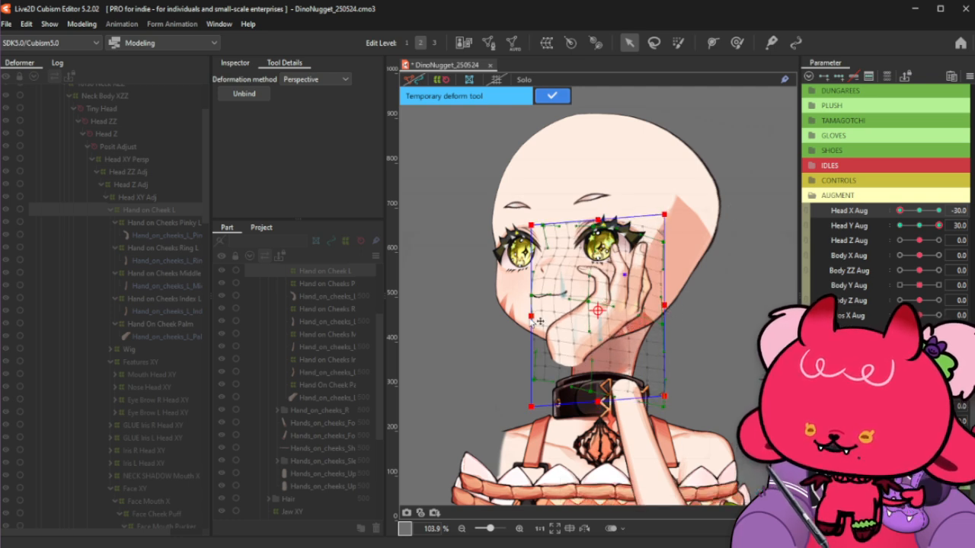
{"action": "left_click_drag", "start_coordinate": [531, 318], "coordinate": [532, 320]}
{"action": "left_click", "coordinate": [564, 97]}
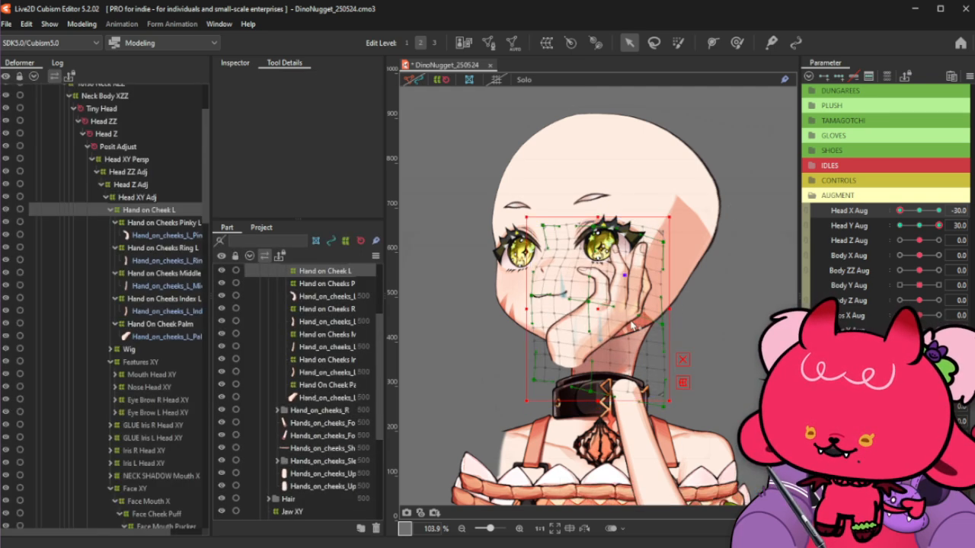
Check the hand across Head X Aug and Head Y Aug with its grid hidden, and return both parameters to 0
{"action": "key", "text": "ctrl+h"}
{"action": "left_click", "coordinate": [919, 225]}
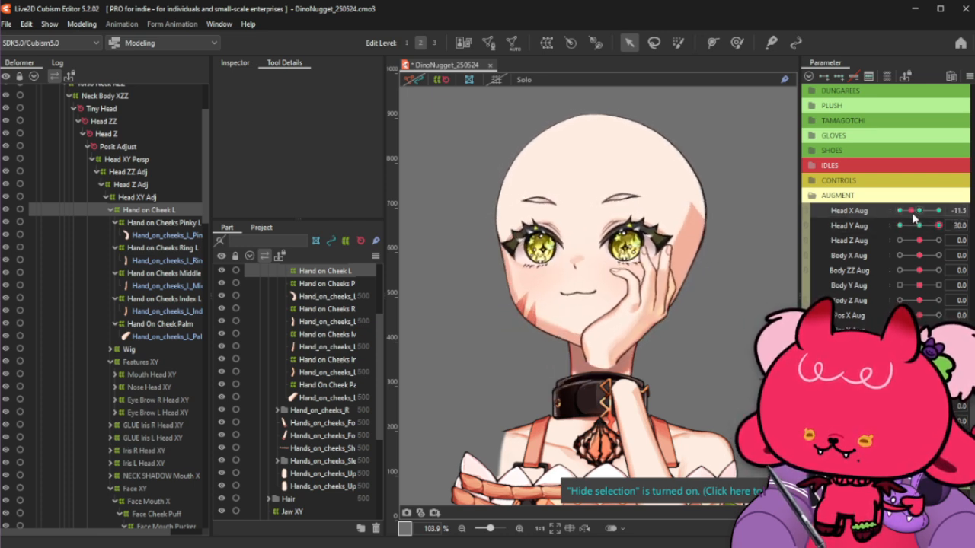
{"action": "left_click_drag", "start_coordinate": [923, 230], "coordinate": [903, 245]}
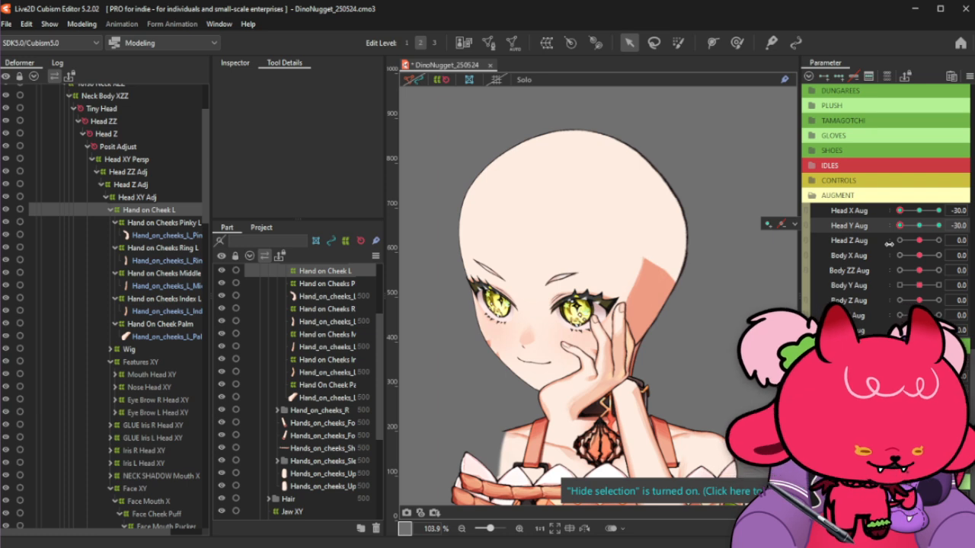
{"action": "left_click", "coordinate": [919, 211]}
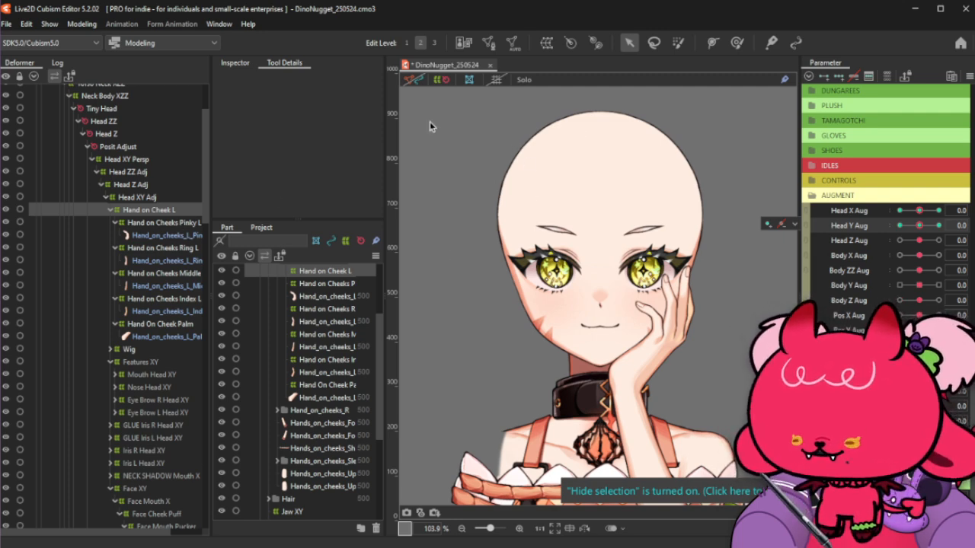
In the EXPRESSION parameters, set Crying Mouth to 1.0 and Main Mouth to 0
{"action": "scroll", "coordinate": [884, 148], "scroll_direction": "up", "scroll_amount": 15}
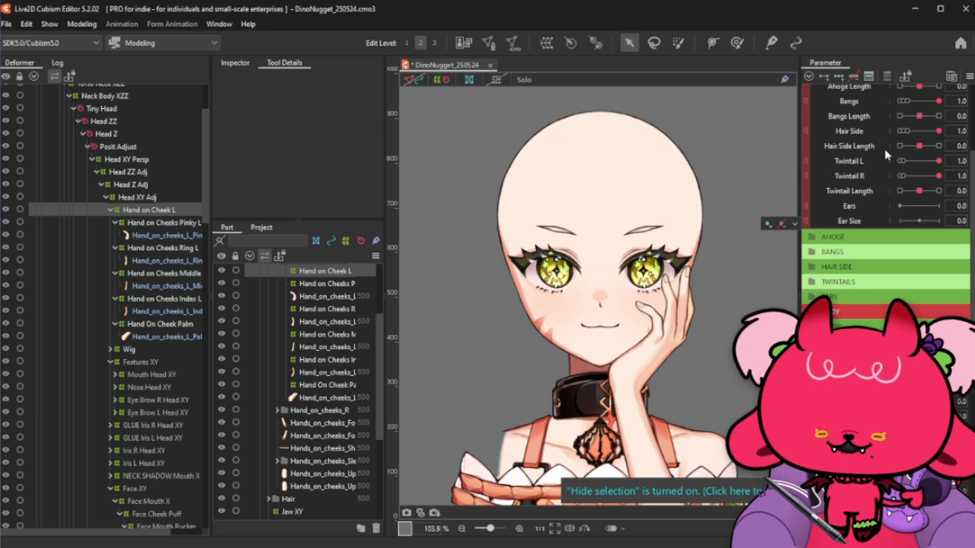
{"action": "scroll", "coordinate": [885, 154], "scroll_direction": "up", "scroll_amount": 1}
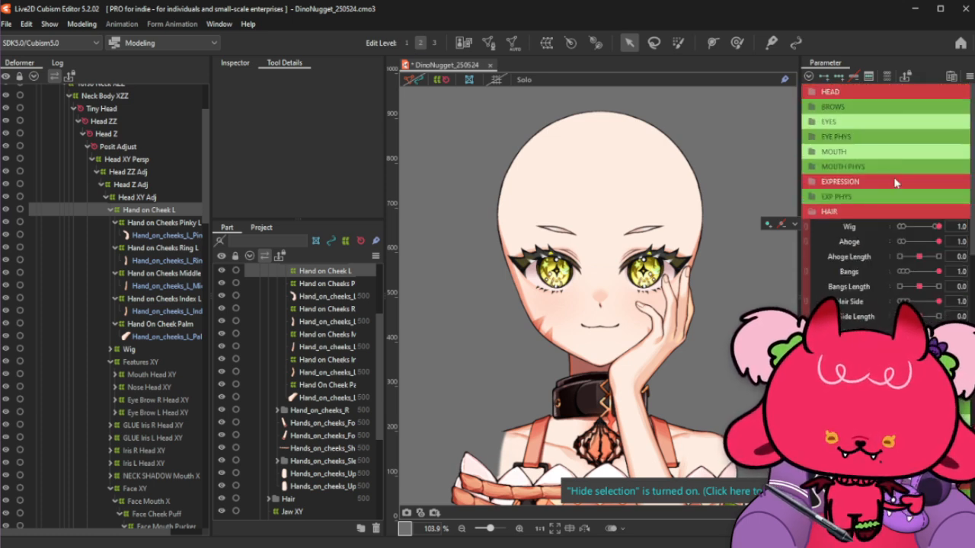
{"action": "left_click", "coordinate": [898, 181]}
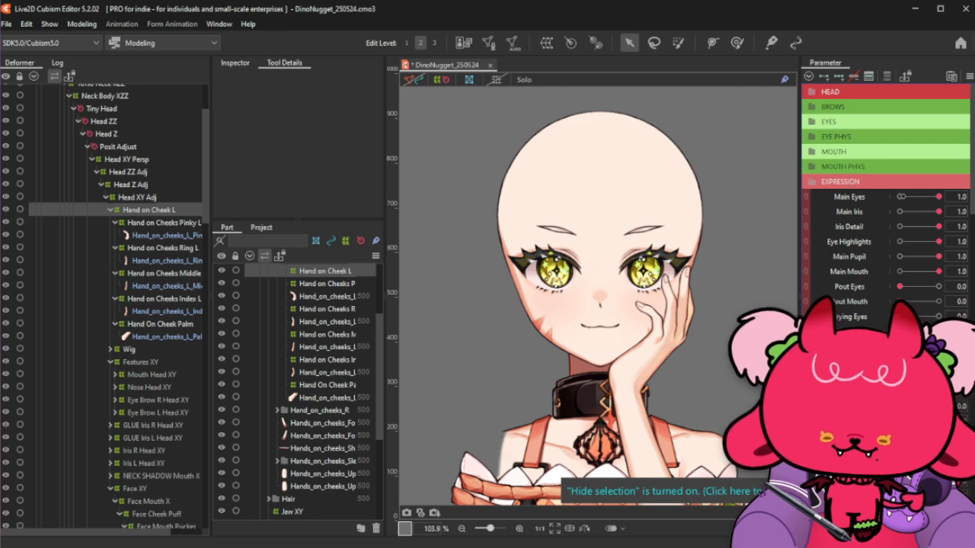
{"action": "scroll", "coordinate": [898, 181], "scroll_direction": "down", "scroll_amount": 1}
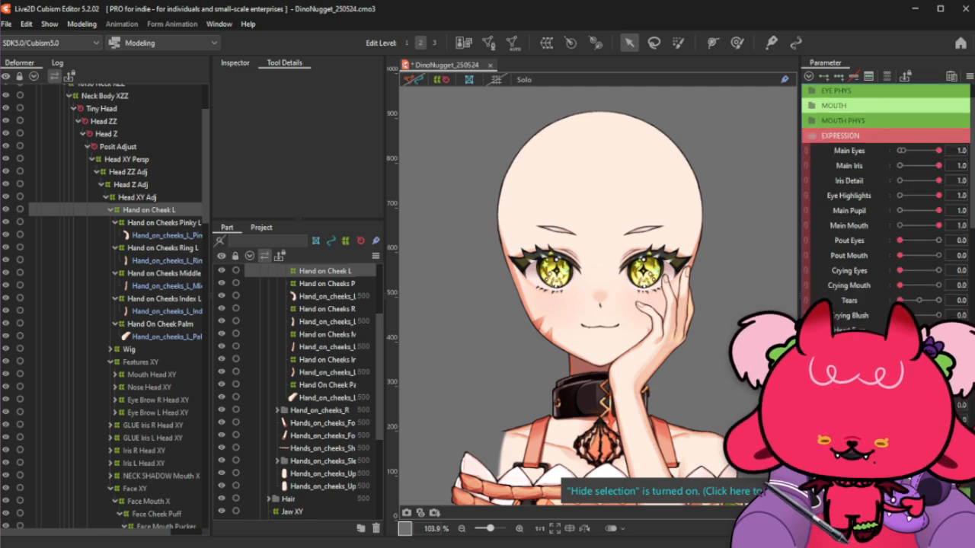
{"action": "left_click_drag", "start_coordinate": [900, 284], "coordinate": [938, 284]}
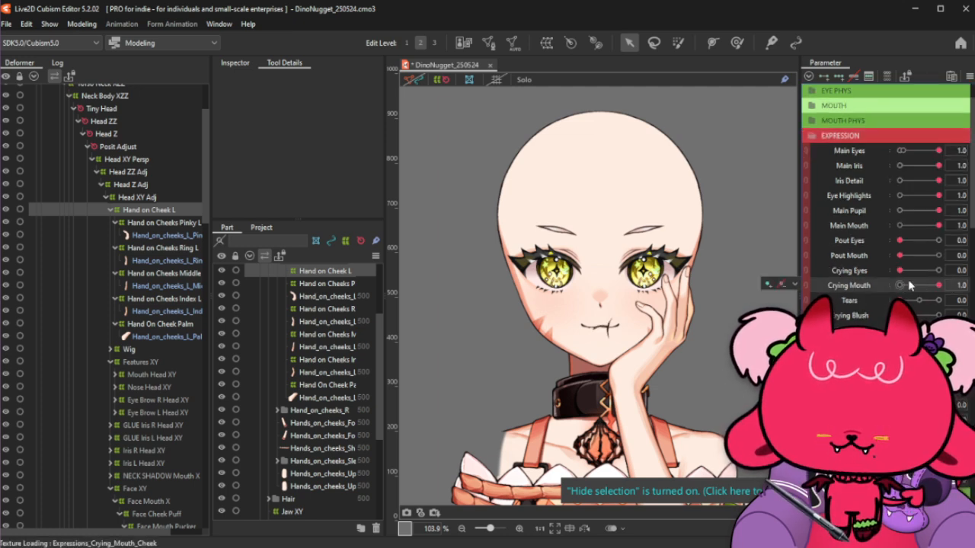
{"action": "left_click_drag", "start_coordinate": [938, 225], "coordinate": [900, 225]}
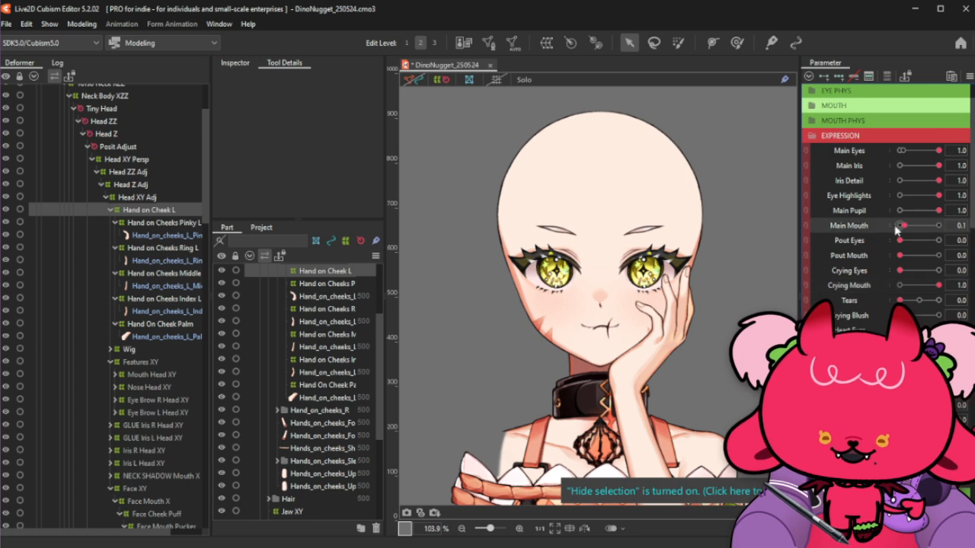
Examine the crying mouth up close while moving Mouth Open to 1.0 and back to 0
{"action": "scroll", "coordinate": [877, 302], "scroll_direction": "up", "scroll_amount": 5}
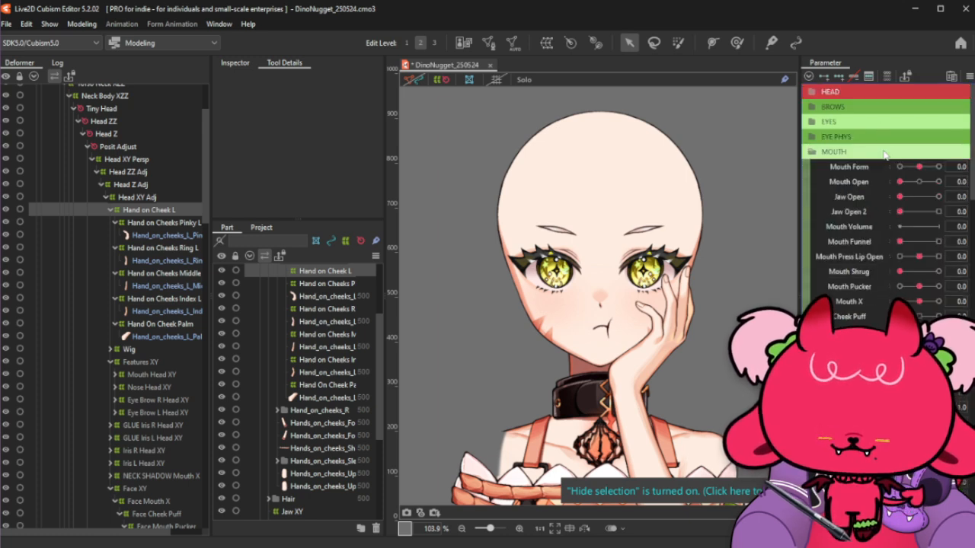
{"action": "scroll", "coordinate": [598, 344], "scroll_direction": "up", "scroll_amount": 3}
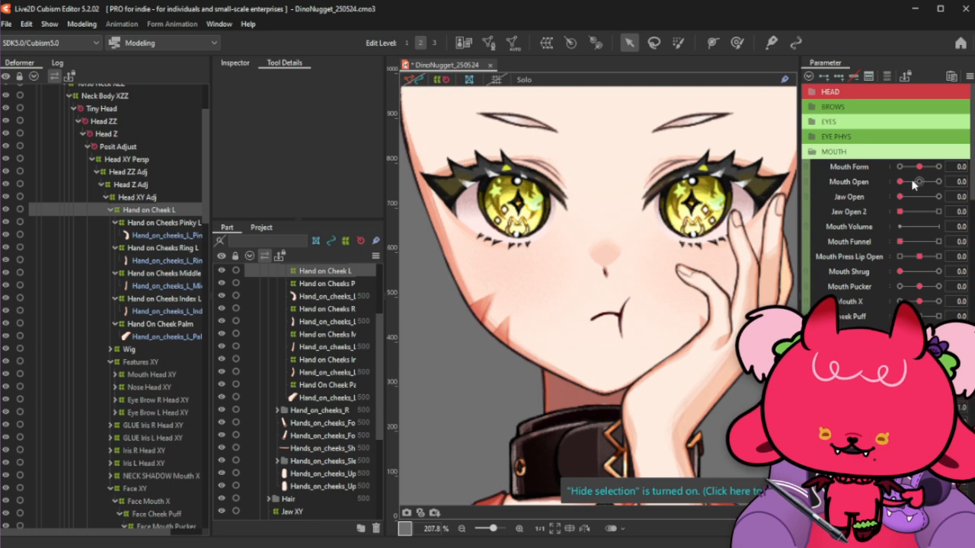
{"action": "left_click_drag", "start_coordinate": [901, 181], "coordinate": [960, 180]}
{"action": "scroll", "coordinate": [605, 304], "scroll_direction": "up", "scroll_amount": 3}
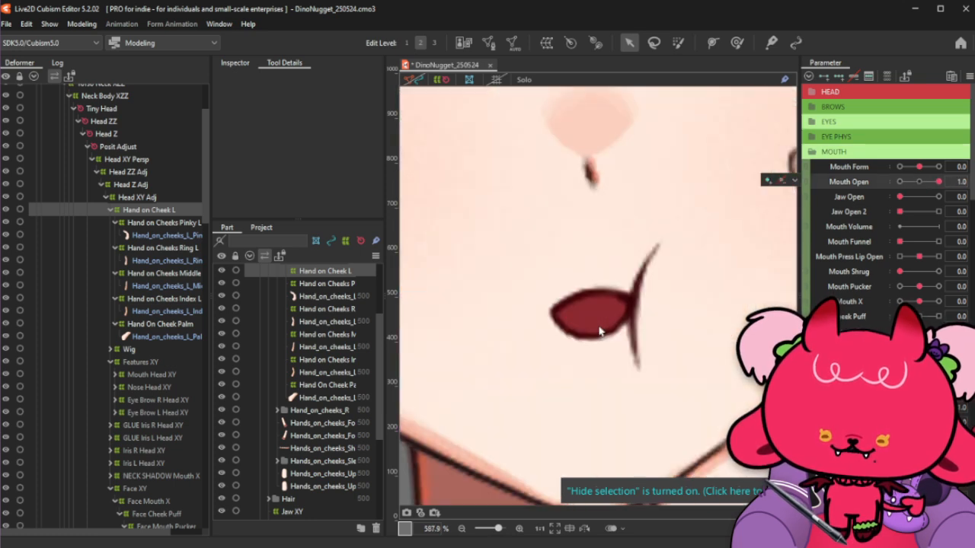
{"action": "scroll", "coordinate": [602, 292], "scroll_direction": "down", "scroll_amount": 1}
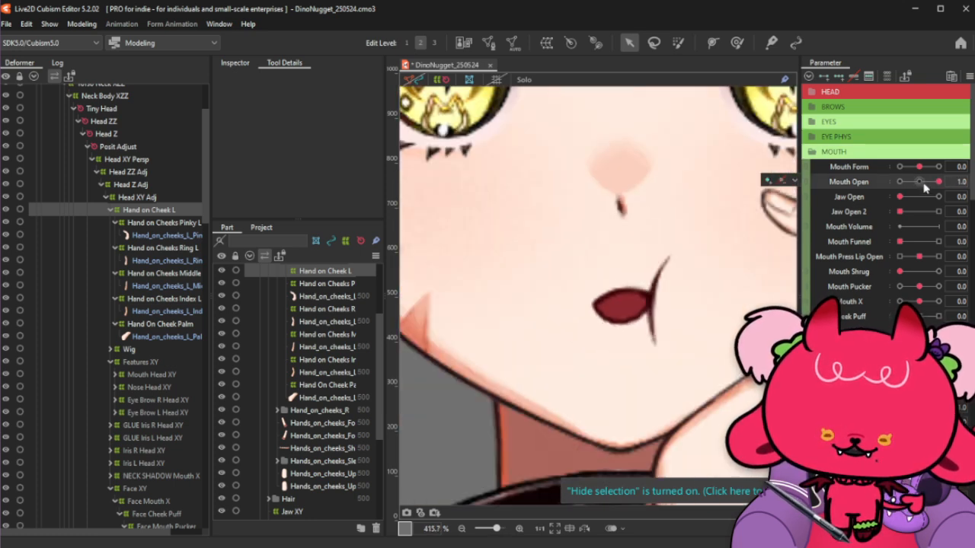
{"action": "left_click_drag", "start_coordinate": [938, 181], "coordinate": [888, 196]}
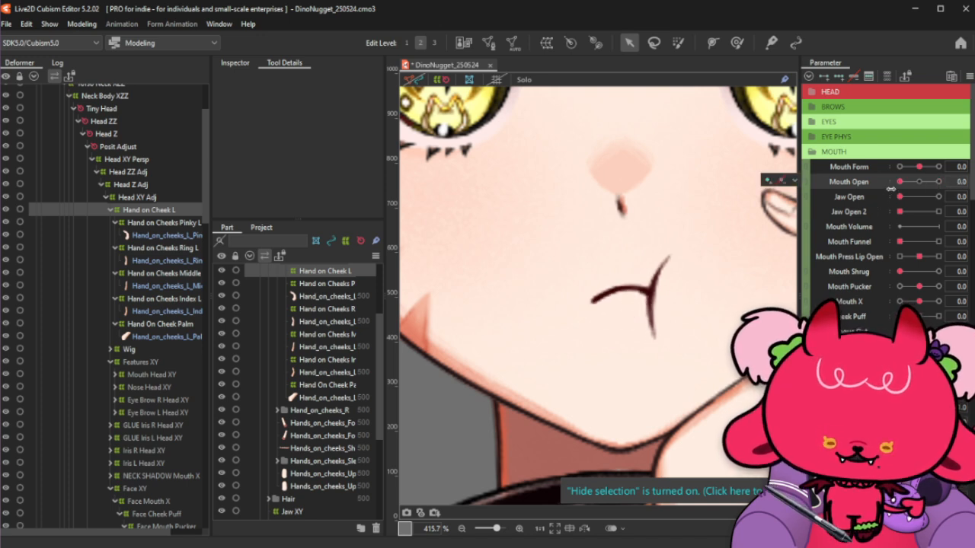
Compare the crying mouth at intermediate Mouth Open values, including 0.7 and 0.5, and return the parameter to 0
{"action": "mouse_move", "coordinate": [926, 184]}
{"action": "left_mouse_down"}
{"action": "mouse_move", "coordinate": [941, 183]}
{"action": "mouse_move", "coordinate": [928, 184]}
{"action": "left_mouse_up"}
{"action": "left_click", "coordinate": [926, 183]}
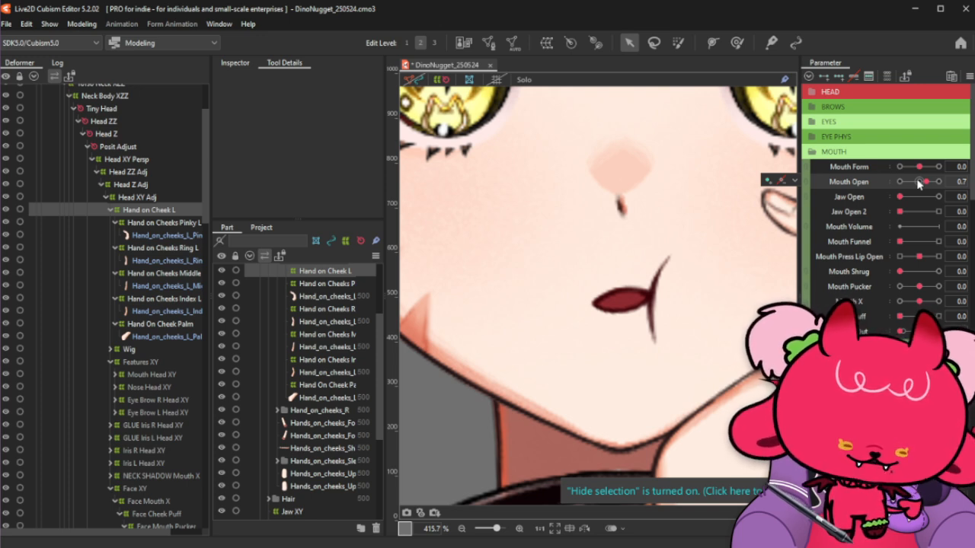
{"action": "mouse_move", "coordinate": [919, 183]}
{"action": "left_mouse_down"}
{"action": "mouse_move", "coordinate": [886, 190]}
{"action": "mouse_move", "coordinate": [938, 182]}
{"action": "left_mouse_up"}
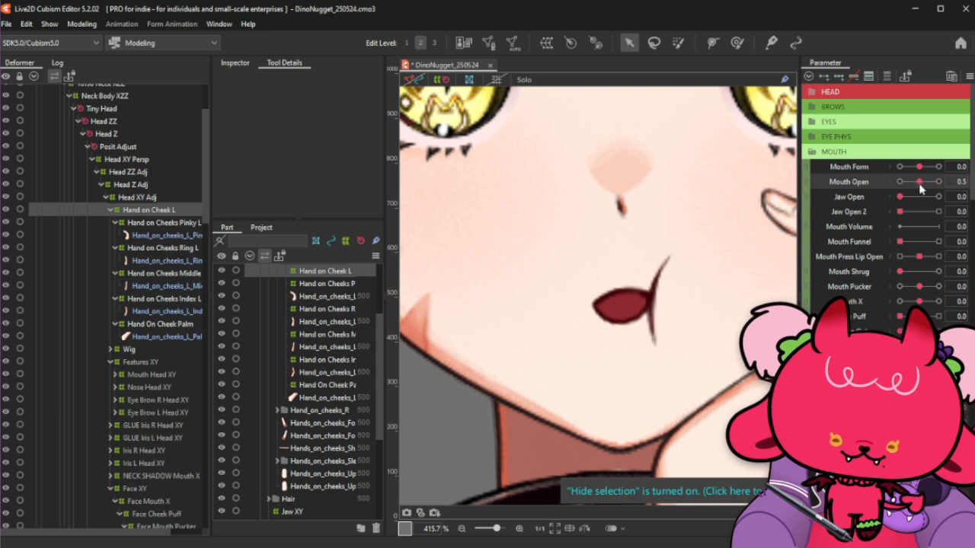
{"action": "left_click", "coordinate": [918, 183]}
{"action": "left_click_drag", "start_coordinate": [920, 183], "coordinate": [899, 182]}
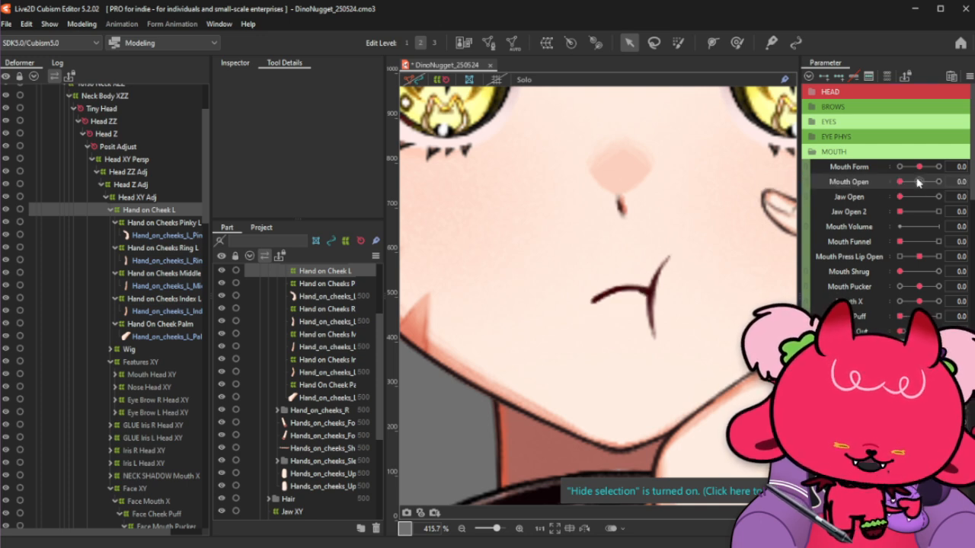
Close the MOUTH parameter group and reset the model's parameters to their default values
{"action": "left_click", "coordinate": [913, 152]}
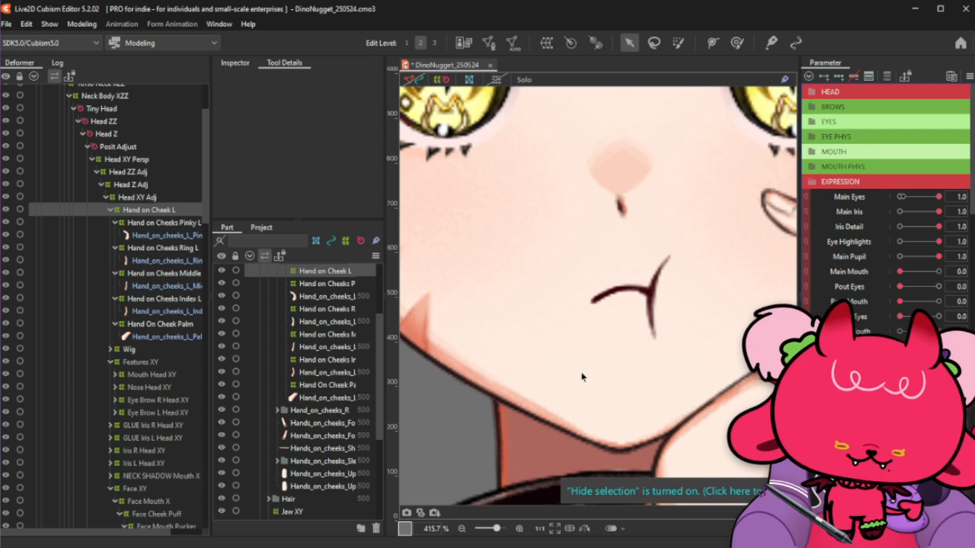
{"action": "scroll", "coordinate": [587, 371], "scroll_direction": "down", "scroll_amount": 10}
{"action": "scroll", "coordinate": [588, 404], "scroll_direction": "up", "scroll_amount": 2}
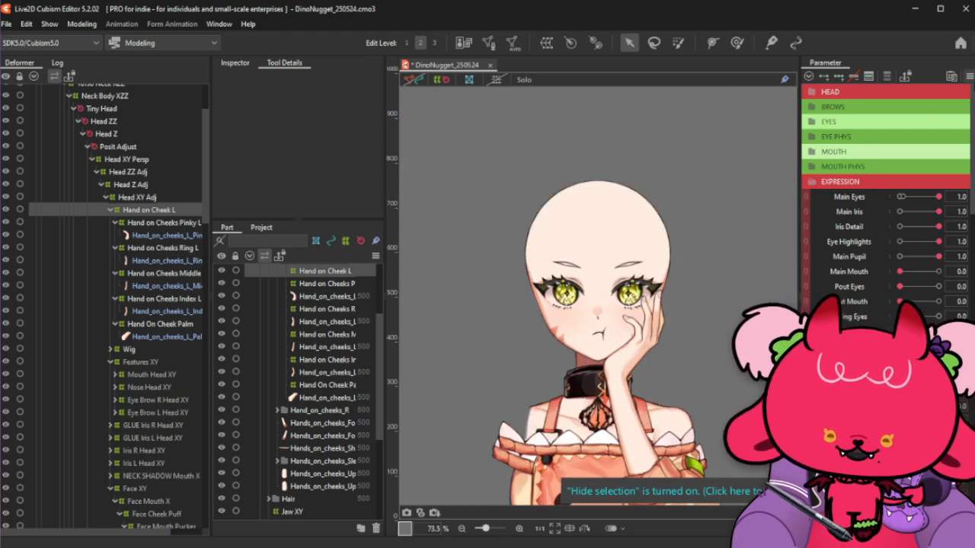
{"action": "left_click", "coordinate": [969, 76]}
{"action": "left_click", "coordinate": [880, 96]}
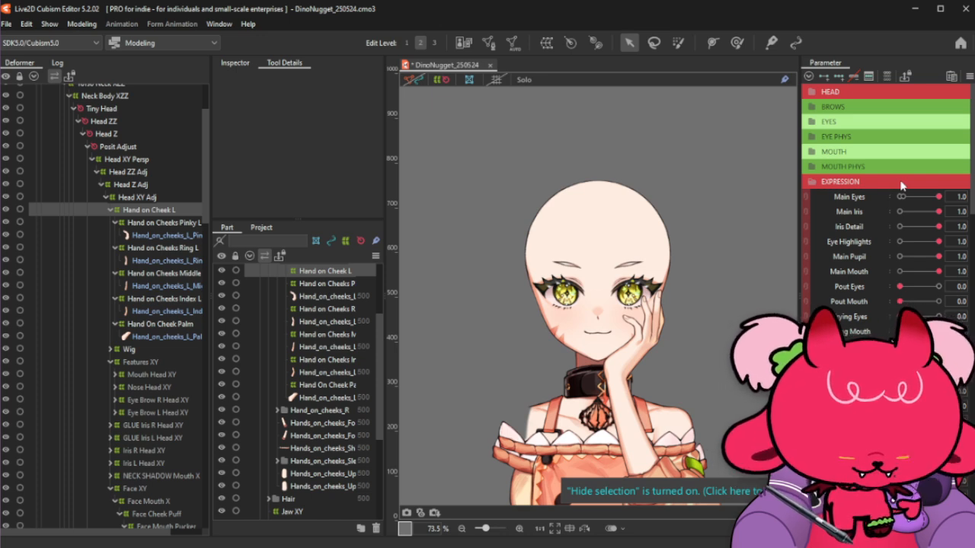
Look through the EXPRESSION parameters and save the DinoNugget_250524 model
{"action": "scroll", "coordinate": [876, 234], "scroll_direction": "down", "scroll_amount": 2}
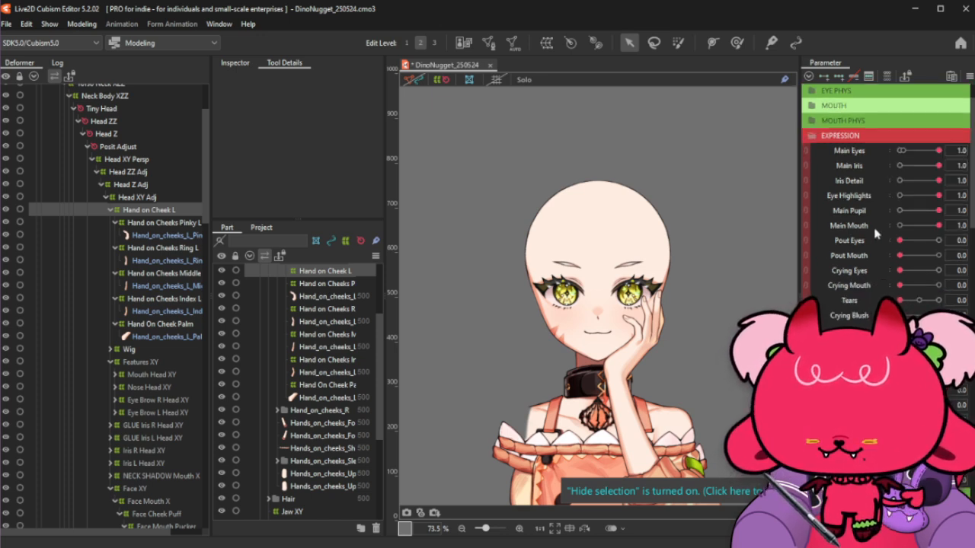
{"action": "scroll", "coordinate": [876, 233], "scroll_direction": "down", "scroll_amount": 2}
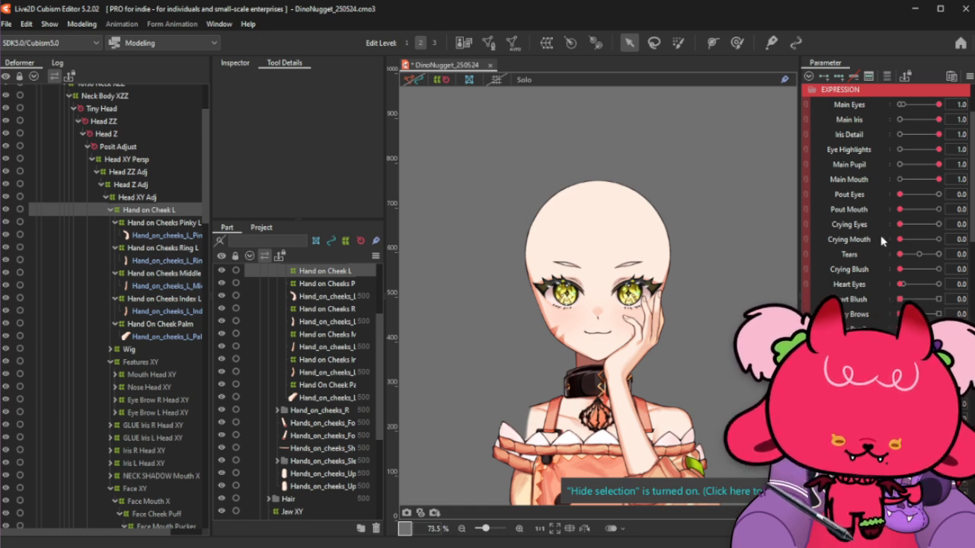
{"action": "key", "text": "ctrl+s"}
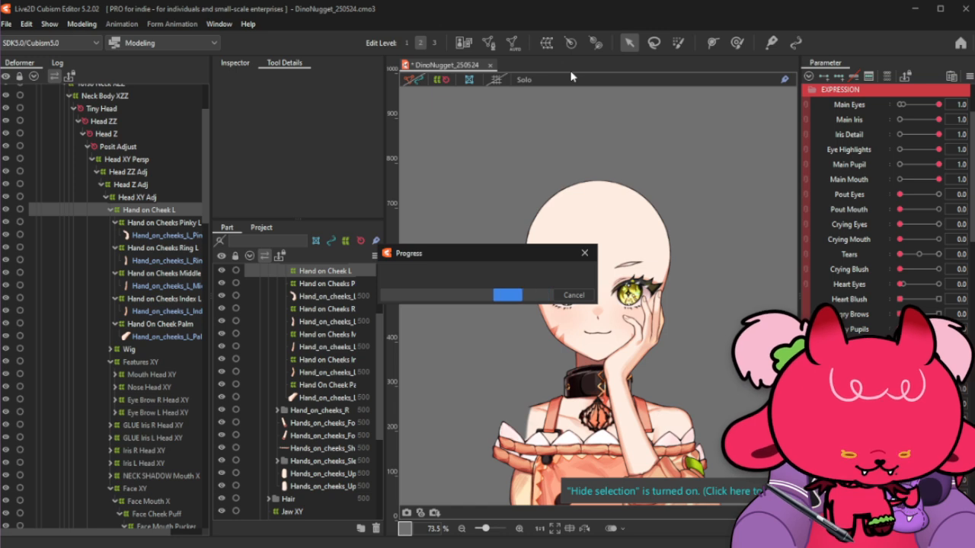
Open the recent model BZ_3_250520.cmo3 and frame its head and upper body
{"action": "left_click", "coordinate": [10, 24]}
{"action": "mouse_move", "coordinate": [19, 23]}
{"action": "mouse_move", "coordinate": [34, 77]}
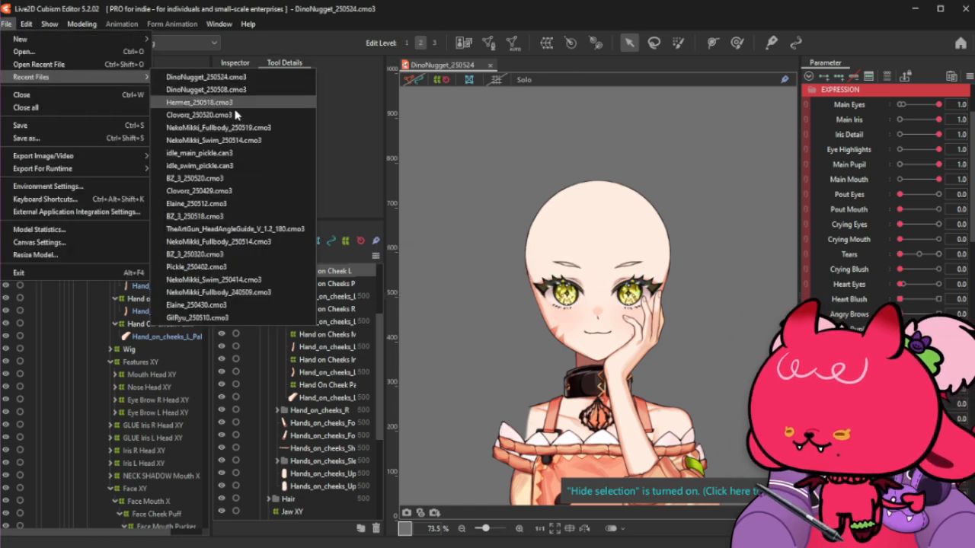
{"action": "left_click", "coordinate": [221, 179]}
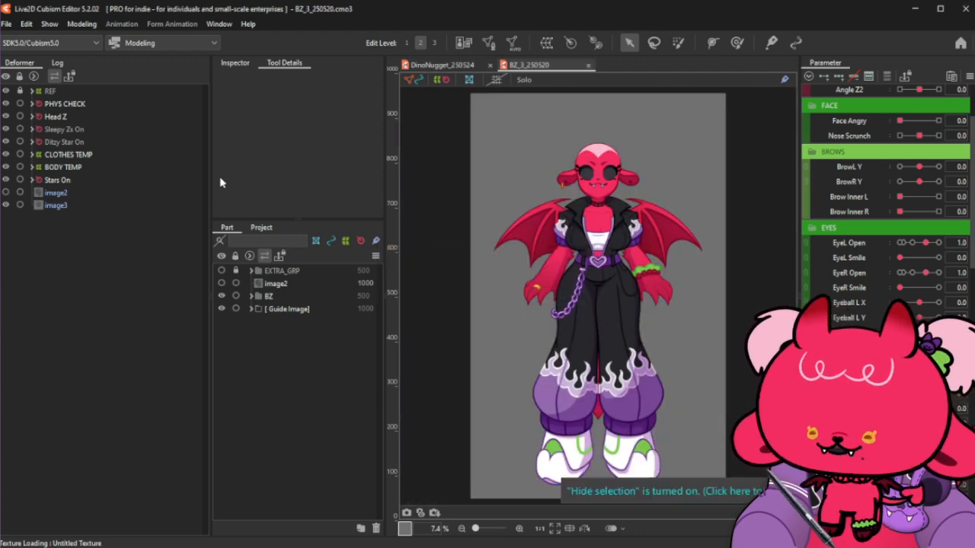
{"action": "scroll", "coordinate": [577, 156], "scroll_direction": "up", "scroll_amount": 5}
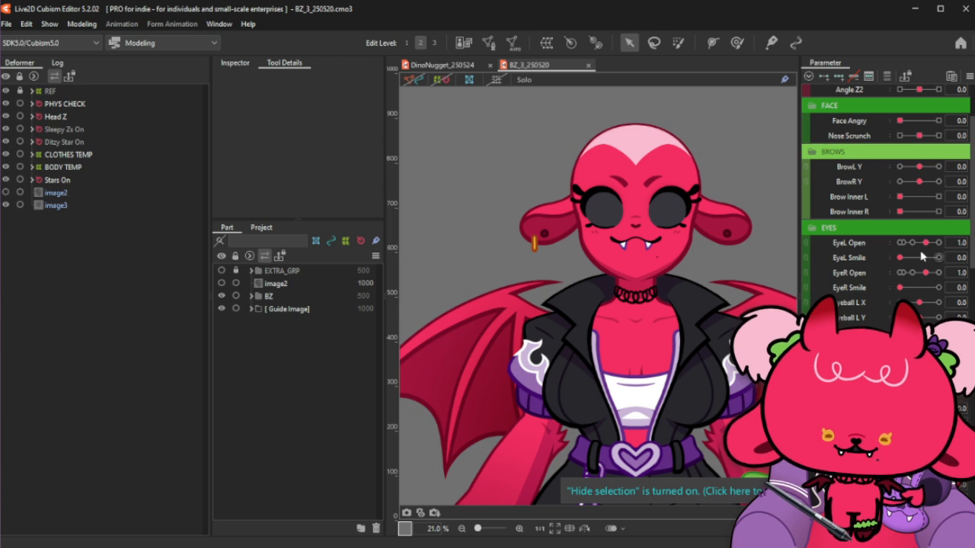
Pick iris_L from the objects overlapping at the left eye and make the left eyeball visible
{"action": "right_click", "coordinate": [664, 218]}
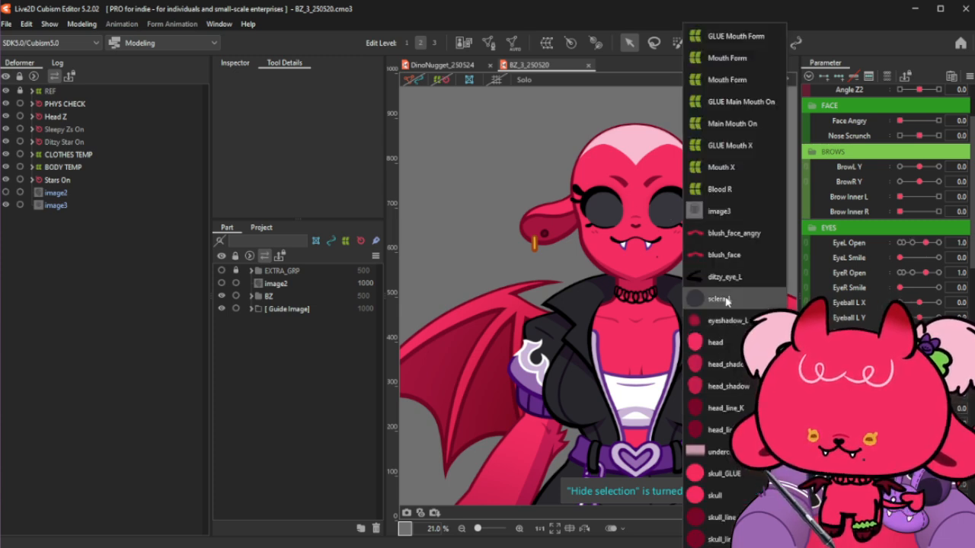
{"action": "scroll", "coordinate": [697, 493], "scroll_direction": "down", "scroll_amount": 5}
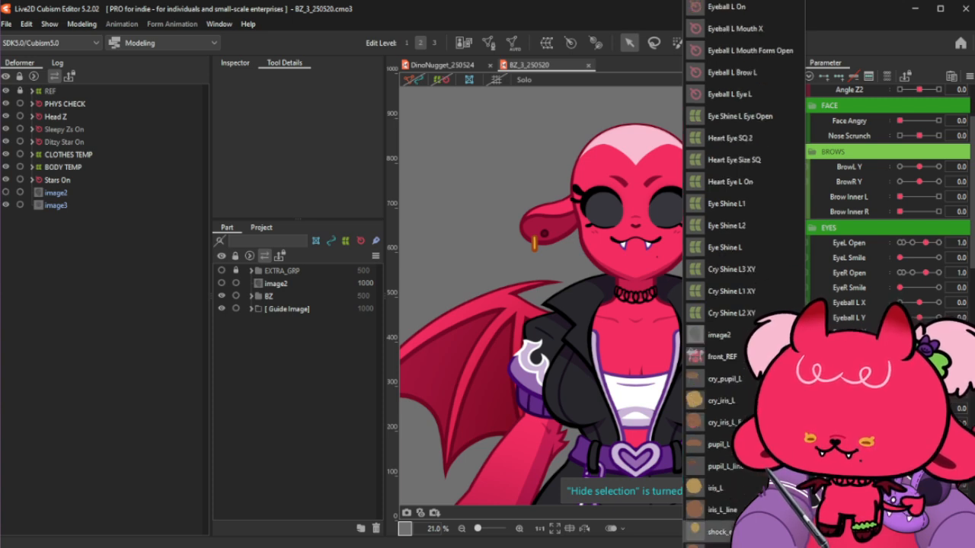
{"action": "left_click", "coordinate": [695, 478]}
{"action": "left_click", "coordinate": [481, 293]}
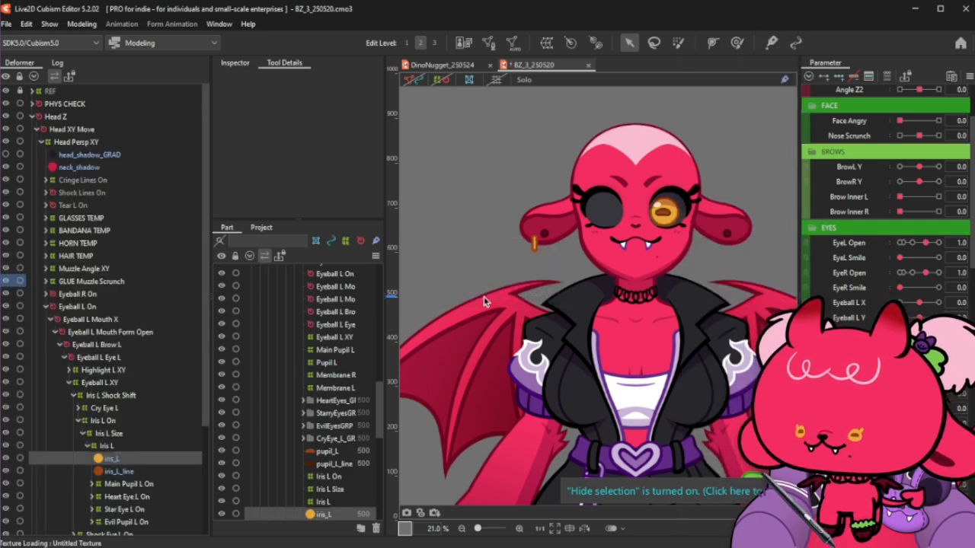
Expand EyeR_GRP in the part list and make EyeballR_GRP visible
{"action": "scroll", "coordinate": [320, 403], "scroll_direction": "down", "scroll_amount": 4}
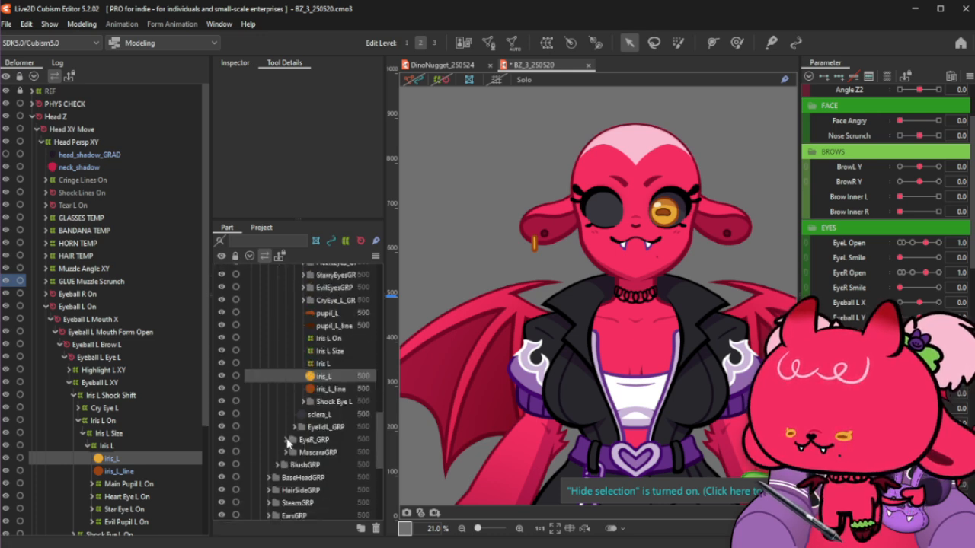
{"action": "left_click", "coordinate": [286, 440]}
{"action": "left_click", "coordinate": [222, 464]}
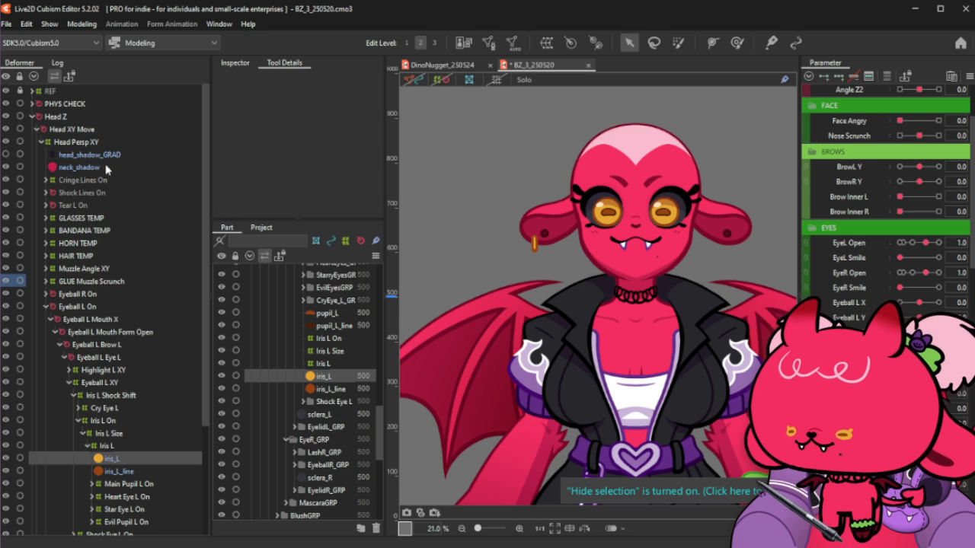
Open the Physics Settings and start driving the preview model with live tracking
{"action": "left_click", "coordinate": [82, 24]}
{"action": "key", "text": "Return"}
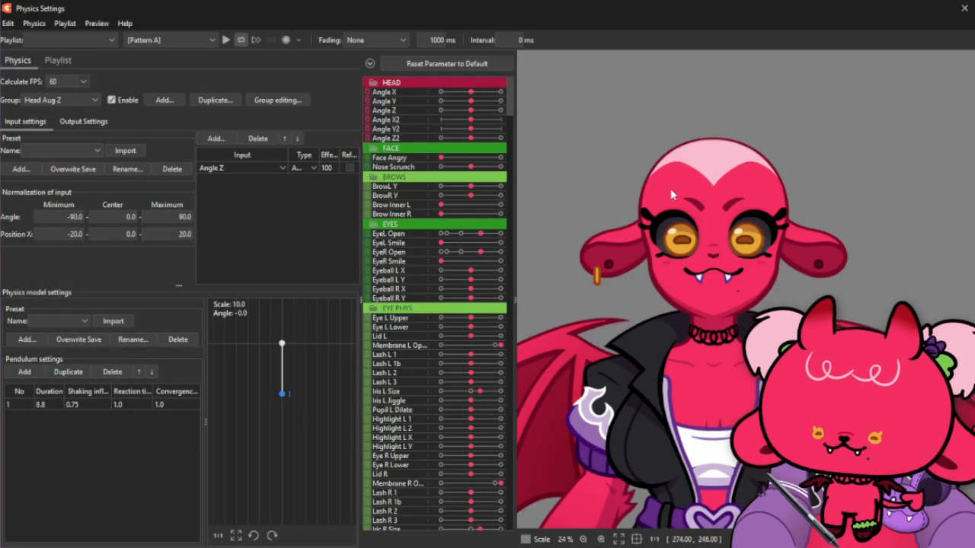
{"action": "left_click", "coordinate": [102, 23]}
{"action": "left_click", "coordinate": [169, 141]}
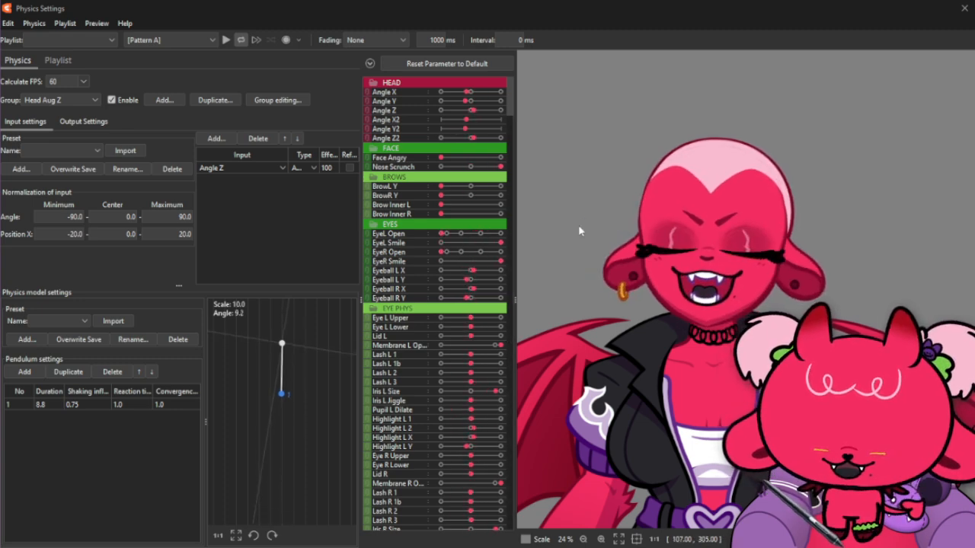
Collapse all parameter groups beside the enlarged preview and check the MOUTH parameters under live tracking
{"action": "scroll", "coordinate": [578, 226], "scroll_direction": "up", "scroll_amount": 2}
{"action": "left_click_drag", "start_coordinate": [583, 16], "coordinate": [496, 18]}
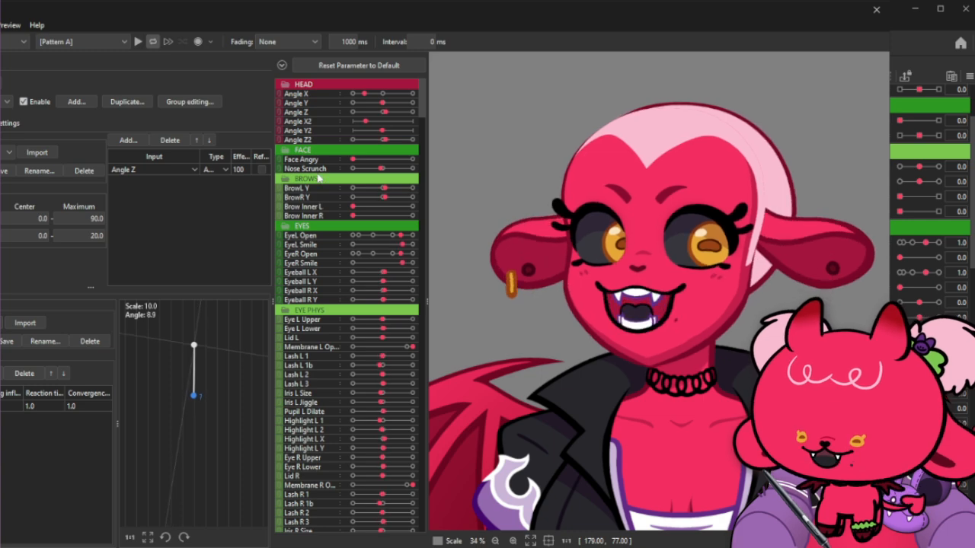
{"action": "left_click", "coordinate": [282, 65]}
{"action": "left_click_drag", "start_coordinate": [504, 18], "coordinate": [528, 20]}
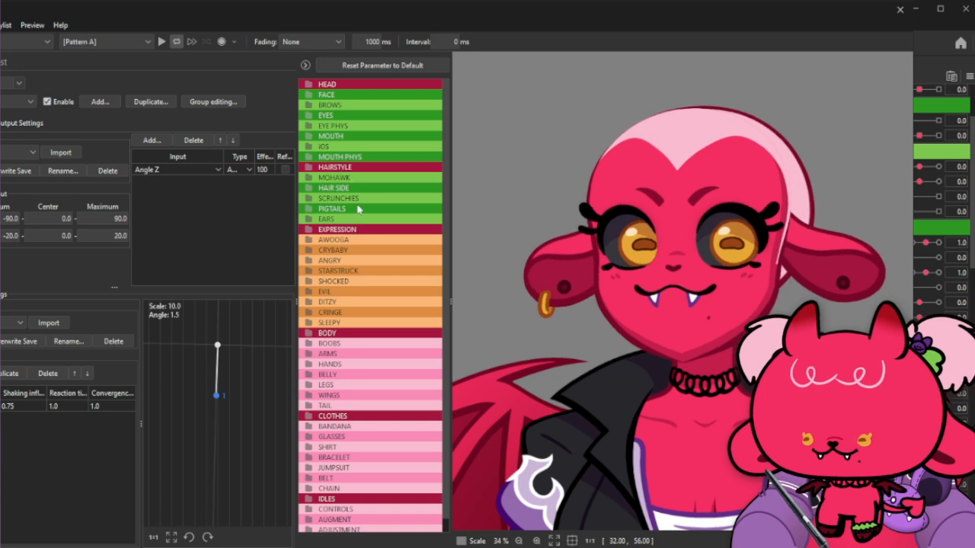
{"action": "left_click", "coordinate": [375, 137]}
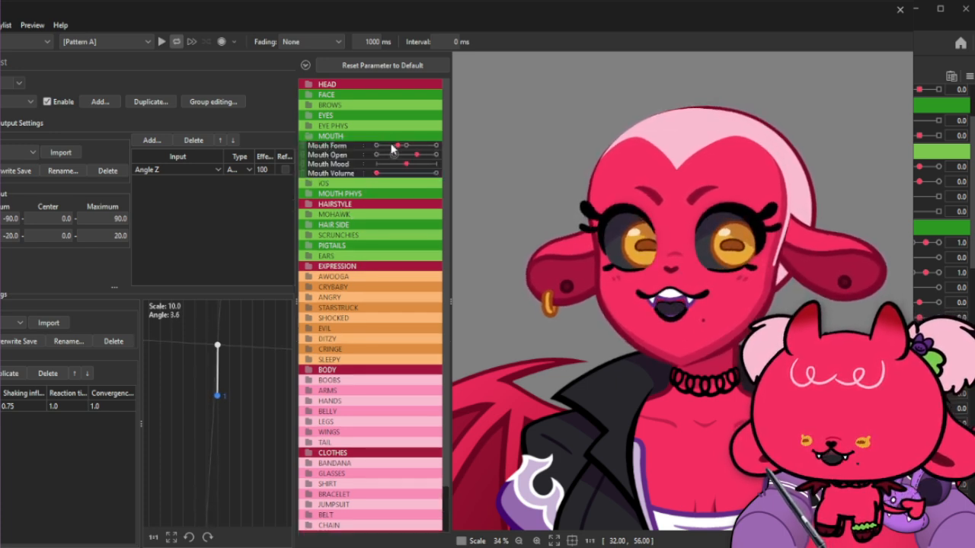
{"action": "left_click", "coordinate": [392, 139]}
In the EXPRESSION group, preview Shock Mouth at maximum with Main Mouth off, and reset the parameters to default
{"action": "left_click", "coordinate": [368, 230]}
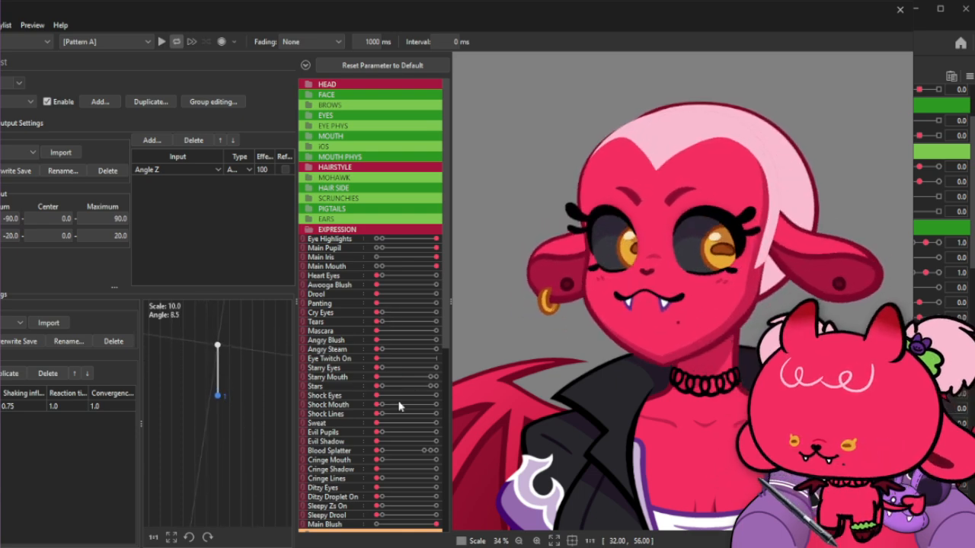
{"action": "left_click", "coordinate": [399, 405]}
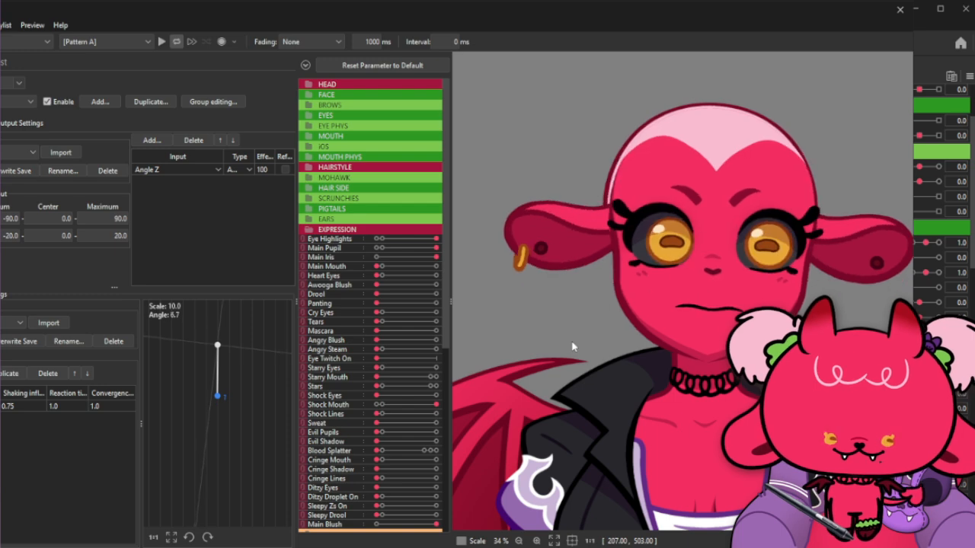
{"action": "left_click_drag", "start_coordinate": [599, 16], "coordinate": [548, 14]}
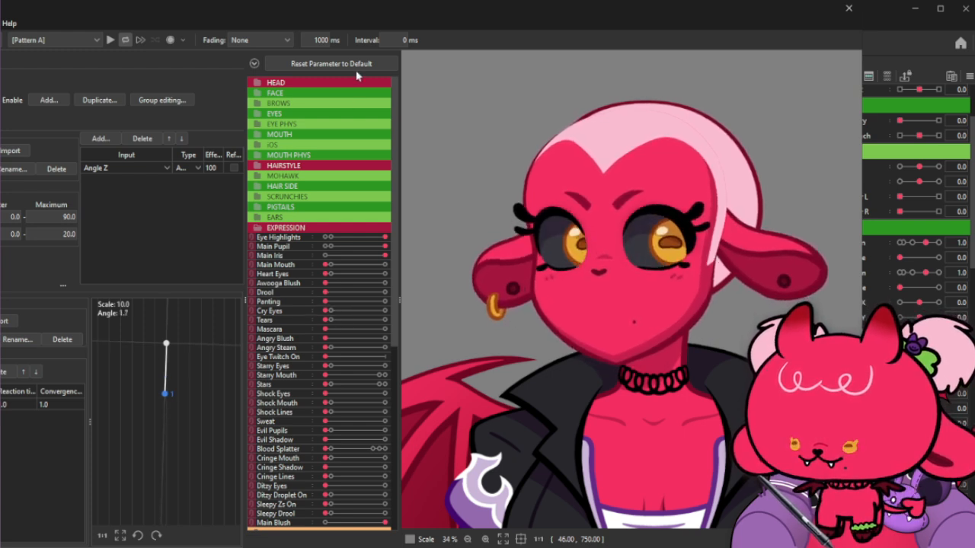
{"action": "left_click", "coordinate": [331, 63]}
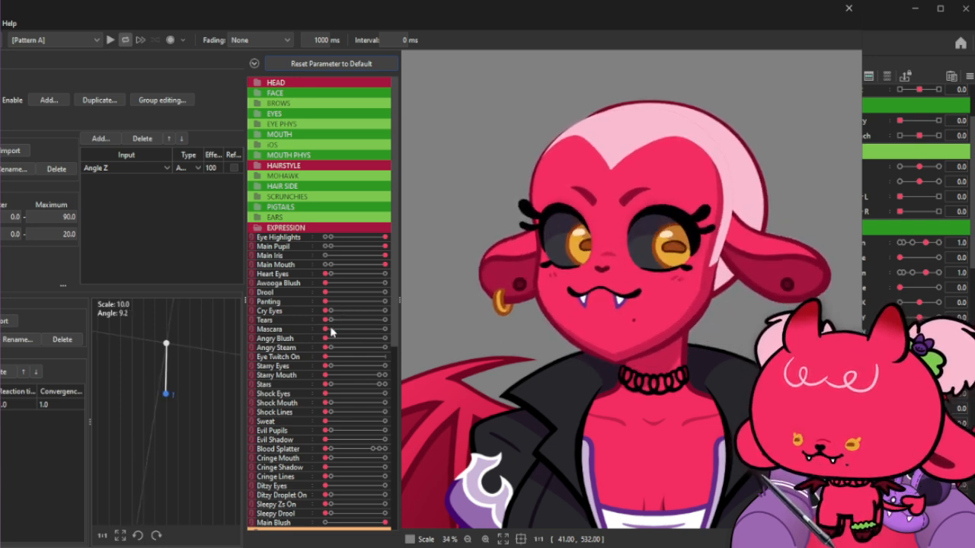
Preview Angry Blush at its maximum on the tracked face and return it to its minimum
{"action": "left_click", "coordinate": [381, 331]}
{"action": "left_click", "coordinate": [385, 338]}
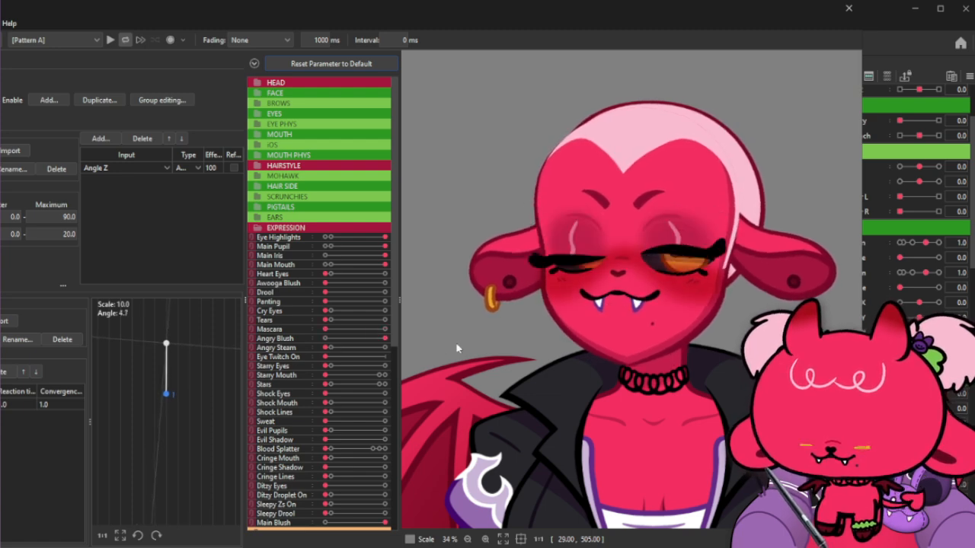
{"action": "left_click", "coordinate": [326, 338]}
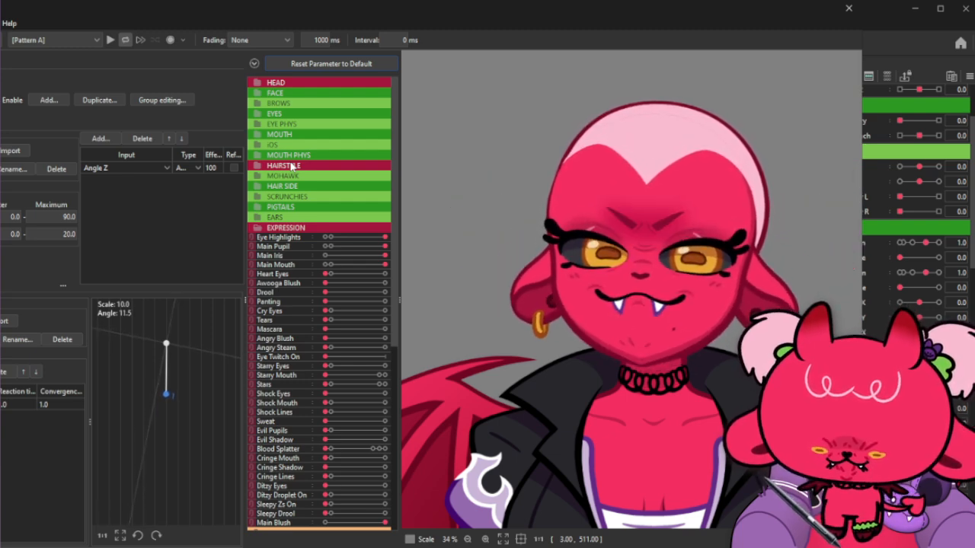
Preview the Starry Eyes expression up close, then Drool at its maximum with the tracked mouth opening
{"action": "scroll", "coordinate": [580, 154], "scroll_direction": "up", "scroll_amount": 3}
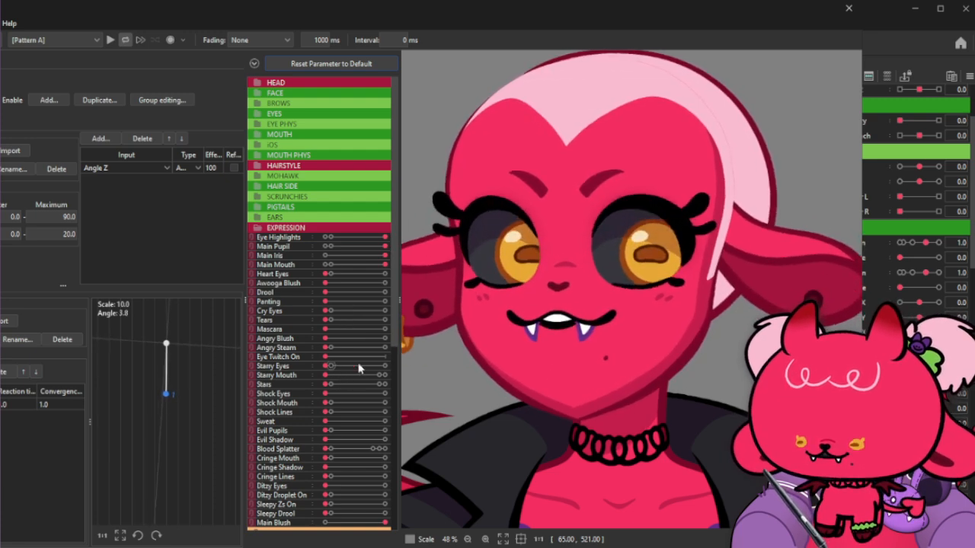
{"action": "left_click", "coordinate": [385, 367]}
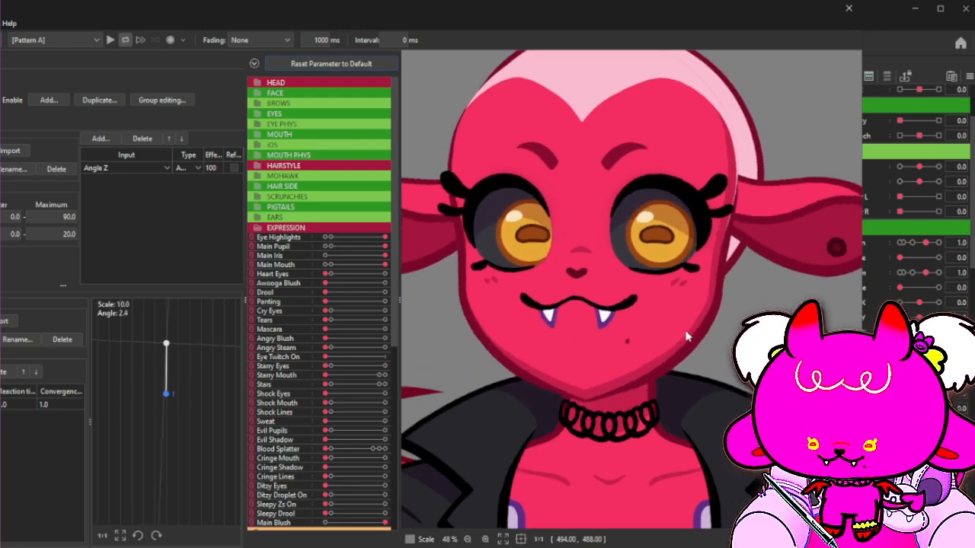
{"action": "scroll", "coordinate": [771, 213], "scroll_direction": "down", "scroll_amount": 3}
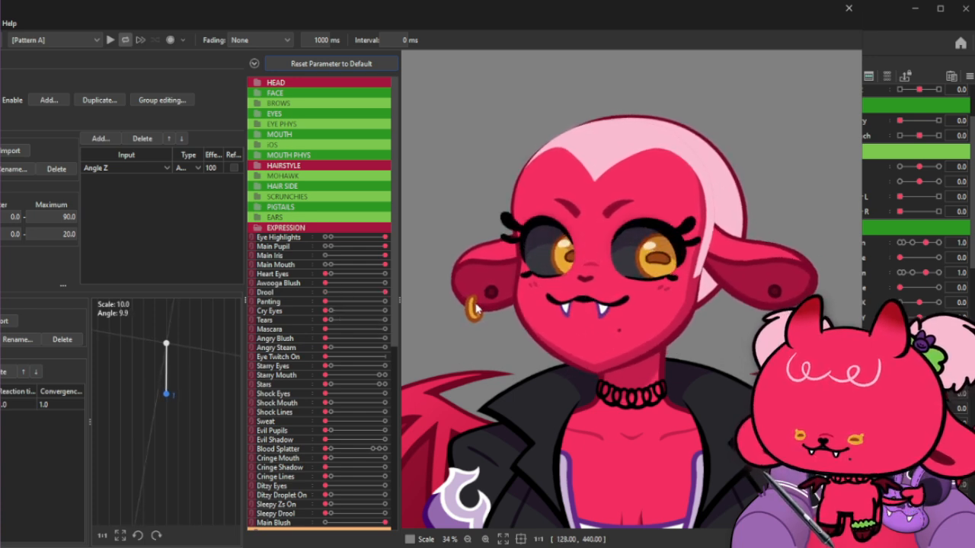
{"action": "left_click", "coordinate": [327, 292]}
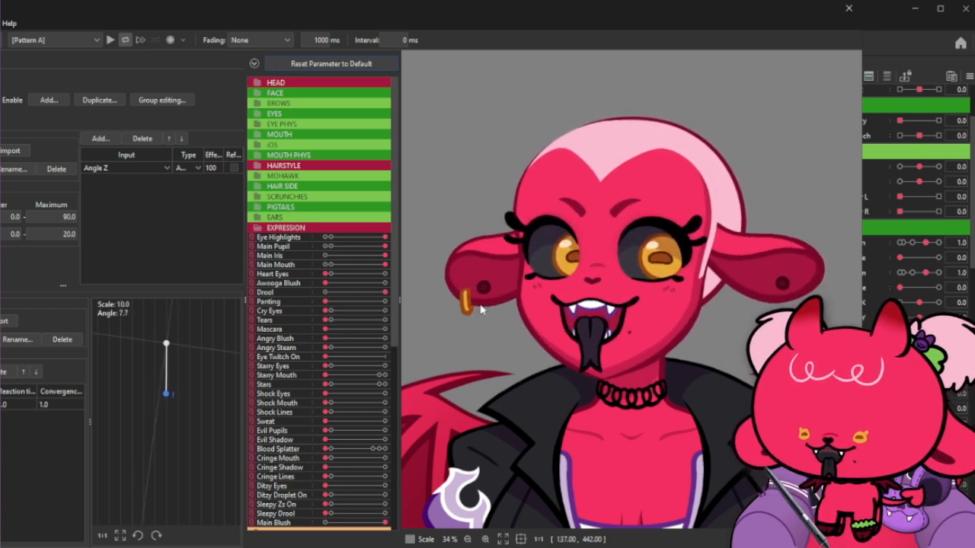
{"action": "left_click", "coordinate": [340, 292]}
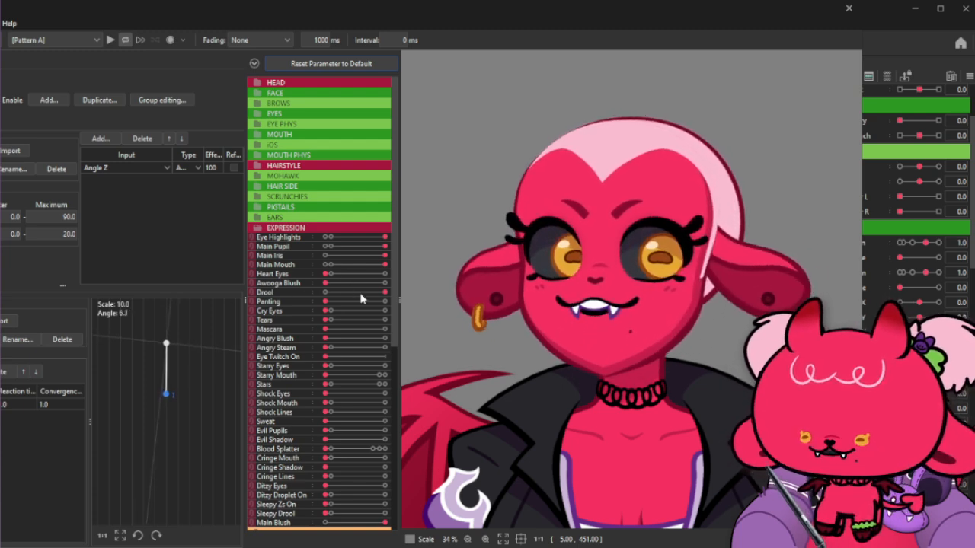
With Main Mouth off, compare Starry Mouth and Shock Mouth at maximum on the tracked face up close
{"action": "scroll", "coordinate": [362, 298], "scroll_direction": "down", "scroll_amount": 5}
{"action": "scroll", "coordinate": [362, 298], "scroll_direction": "up", "scroll_amount": 1}
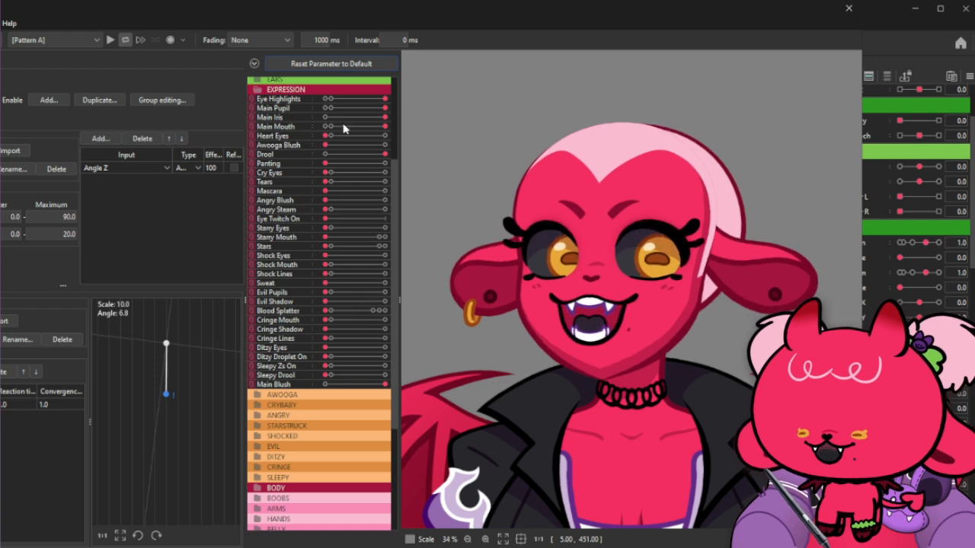
{"action": "left_click", "coordinate": [338, 237]}
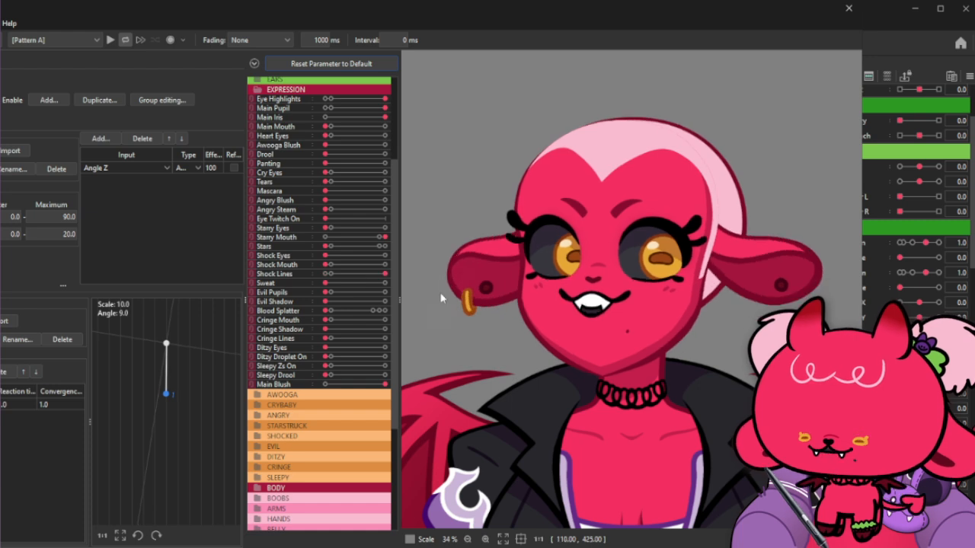
{"action": "scroll", "coordinate": [752, 303], "scroll_direction": "down", "scroll_amount": 2}
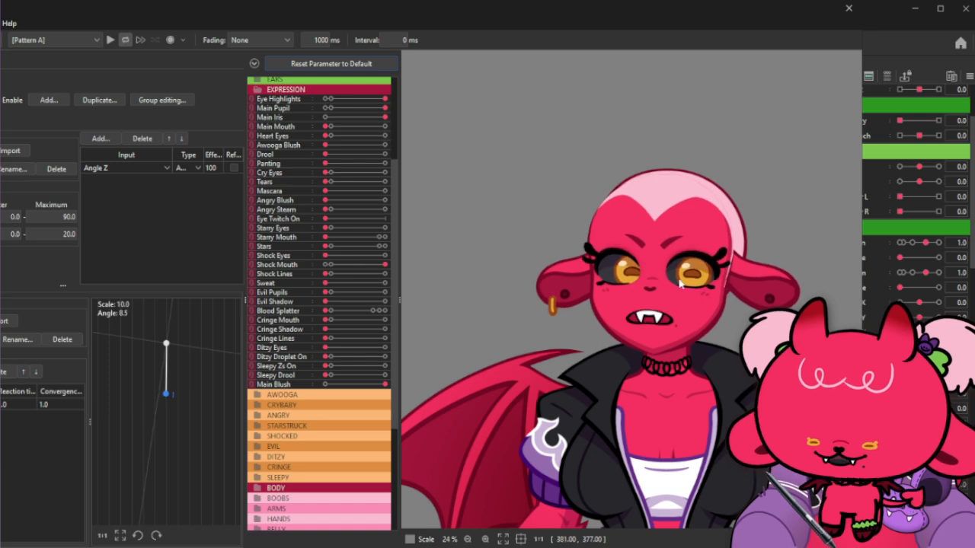
{"action": "scroll", "coordinate": [679, 283], "scroll_direction": "up", "scroll_amount": 3}
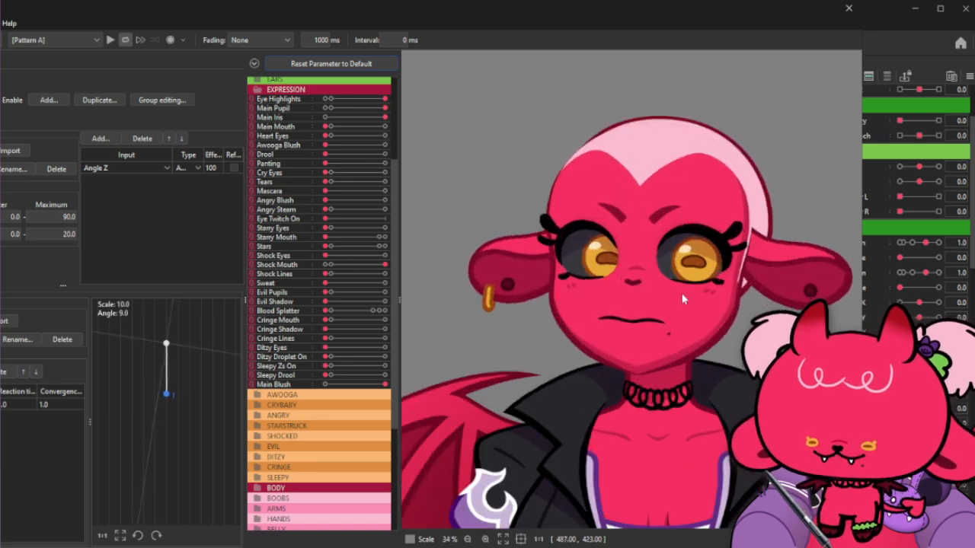
{"action": "scroll", "coordinate": [683, 299], "scroll_direction": "up", "scroll_amount": 3}
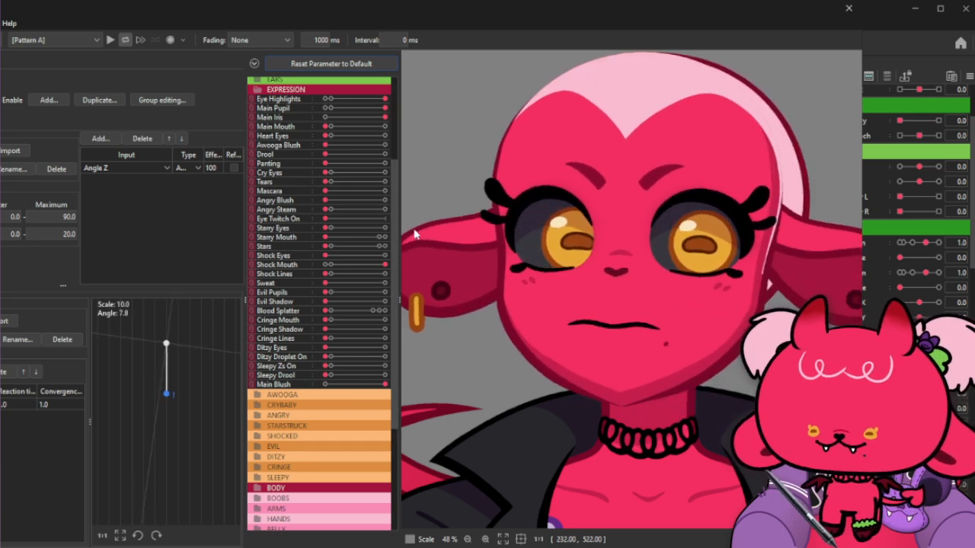
Examine the Shock Mouth expression on the tracked model, comparing the face up close with the upper-body view
{"action": "scroll", "coordinate": [725, 375], "scroll_direction": "down", "scroll_amount": 3}
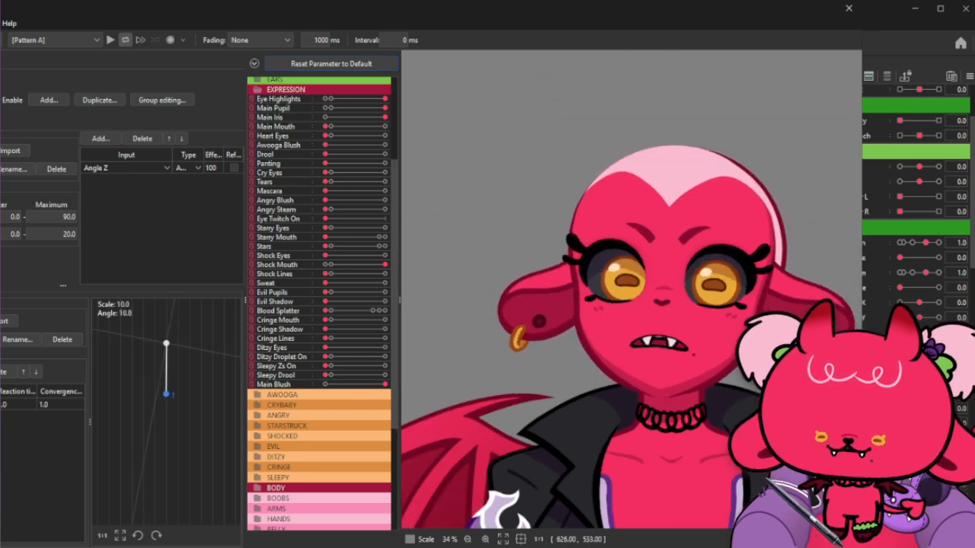
{"action": "scroll", "coordinate": [576, 345], "scroll_direction": "up", "scroll_amount": 4}
{"action": "scroll", "coordinate": [576, 345], "scroll_direction": "down", "scroll_amount": 10}
{"action": "scroll", "coordinate": [576, 345], "scroll_direction": "up", "scroll_amount": 3}
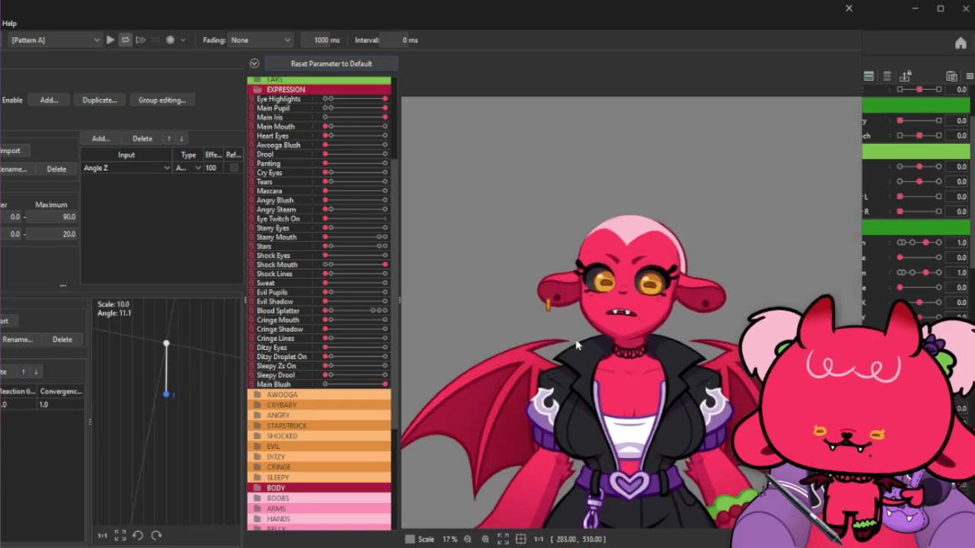
{"action": "scroll", "coordinate": [576, 345], "scroll_direction": "up", "scroll_amount": 10}
{"action": "scroll", "coordinate": [576, 345], "scroll_direction": "down", "scroll_amount": 8}
{"action": "scroll", "coordinate": [577, 345], "scroll_direction": "up", "scroll_amount": 4}
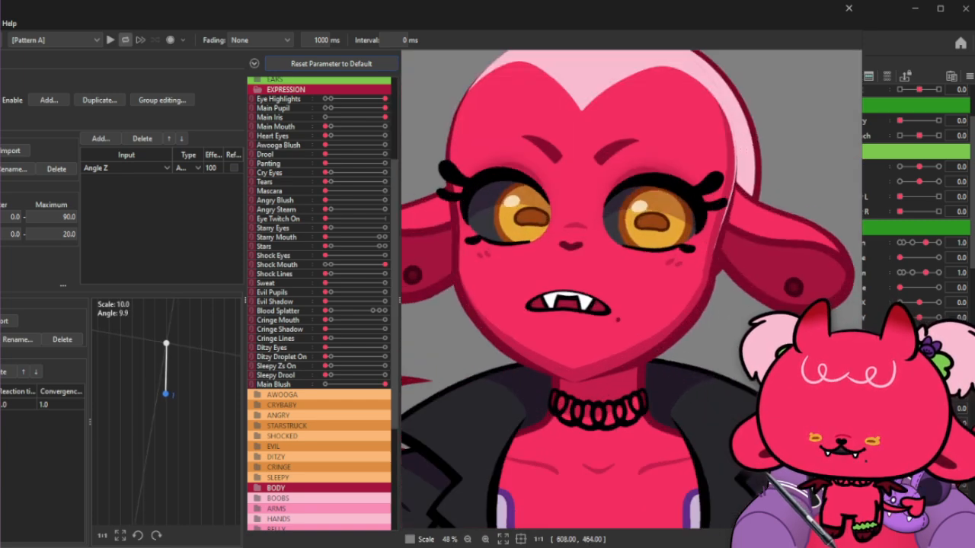
{"action": "scroll", "coordinate": [754, 304], "scroll_direction": "down", "scroll_amount": 3}
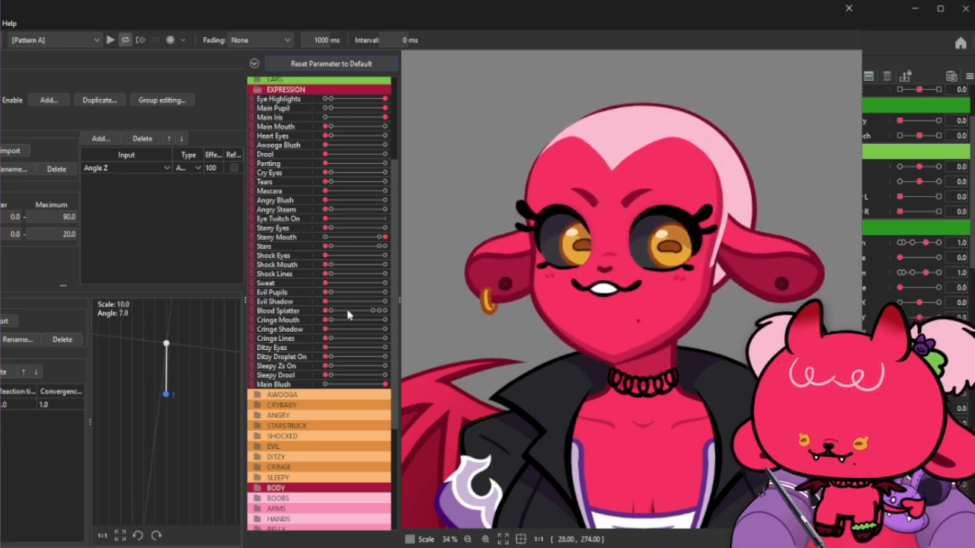
Preview Blood Splatter at its maximum and look through the facial, expression, body and clothes parameter groups
{"action": "left_click", "coordinate": [385, 311]}
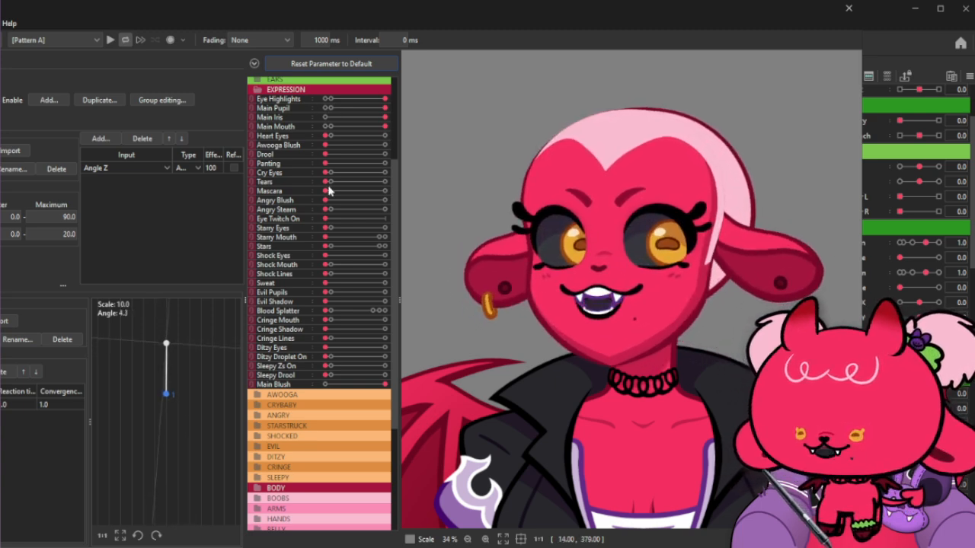
{"action": "scroll", "coordinate": [333, 152], "scroll_direction": "up", "scroll_amount": 4}
{"action": "scroll", "coordinate": [337, 115], "scroll_direction": "down", "scroll_amount": 1}
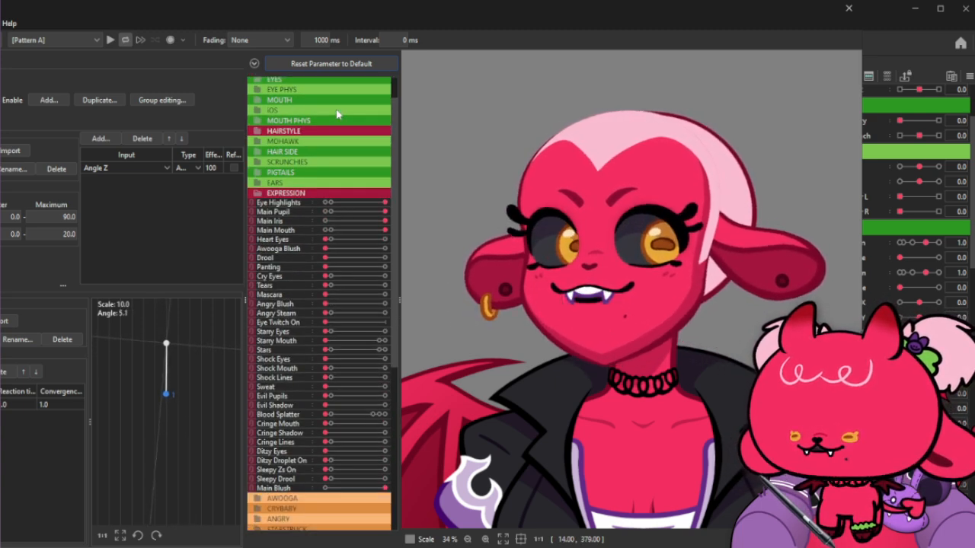
{"action": "scroll", "coordinate": [338, 114], "scroll_direction": "down", "scroll_amount": 5}
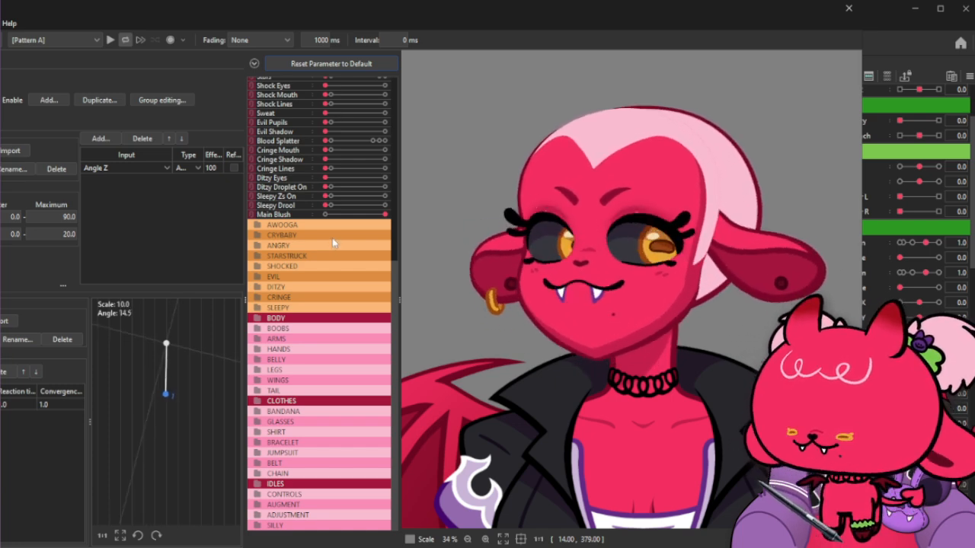
{"action": "left_click", "coordinate": [308, 401]}
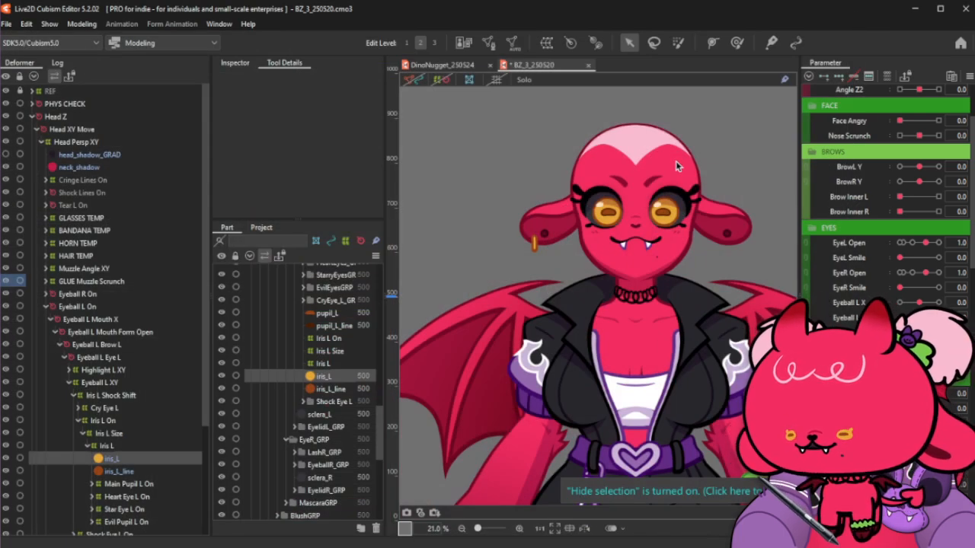
Locate the GLASSES TEMP deformer's part group, show HEADGEAR_GRP to preview the glasses on the face, and hide and collapse it again
{"action": "scroll", "coordinate": [883, 190], "scroll_direction": "down", "scroll_amount": 10}
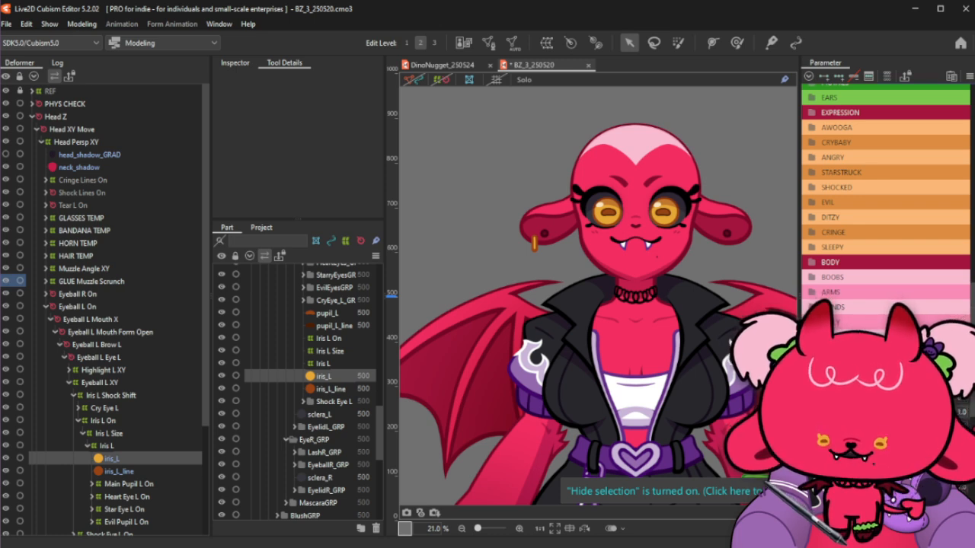
{"action": "left_click", "coordinate": [80, 217]}
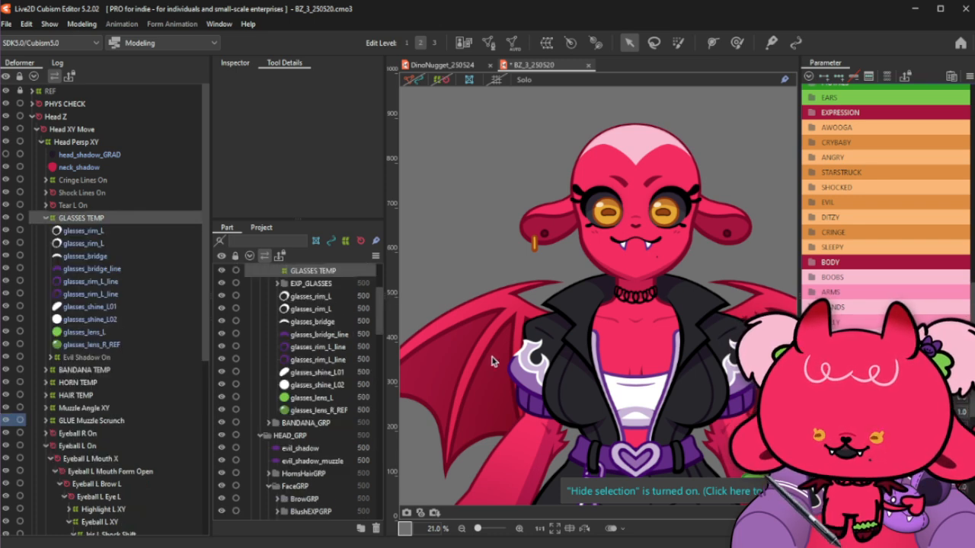
{"action": "left_click", "coordinate": [225, 67]}
{"action": "scroll", "coordinate": [255, 306], "scroll_direction": "up", "scroll_amount": 2}
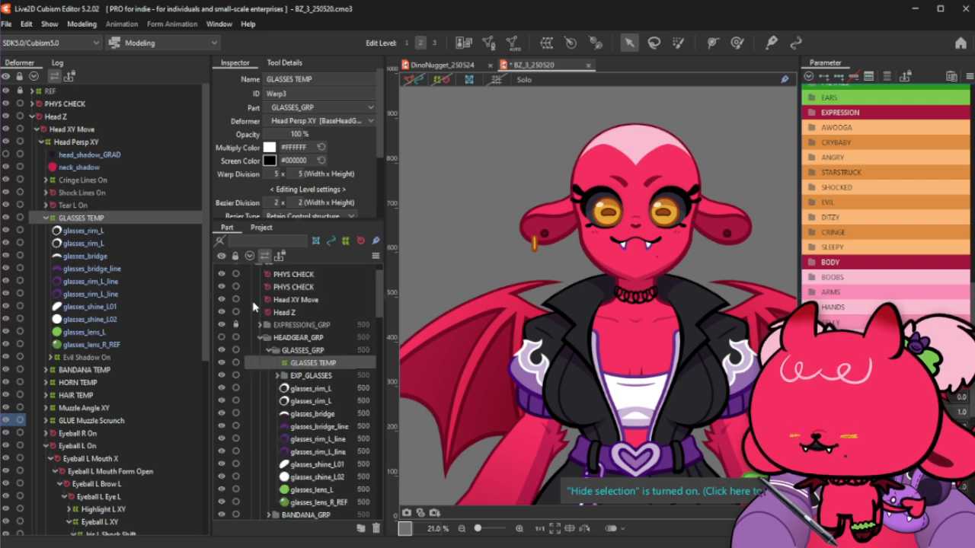
{"action": "left_click", "coordinate": [222, 337]}
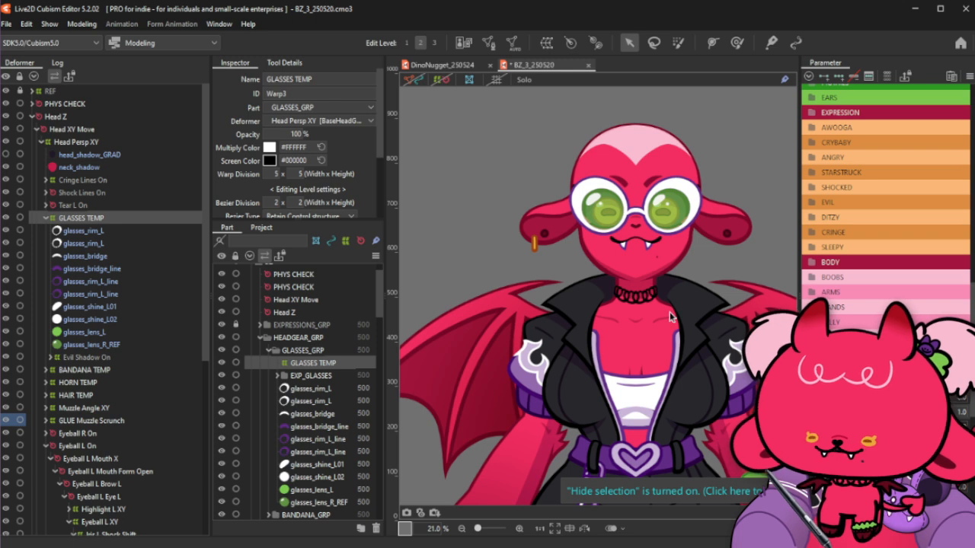
{"action": "mouse_move", "coordinate": [915, 412]}
{"action": "left_mouse_down"}
{"action": "mouse_move", "coordinate": [941, 412]}
{"action": "mouse_move", "coordinate": [890, 412]}
{"action": "mouse_move", "coordinate": [915, 411]}
{"action": "left_mouse_up"}
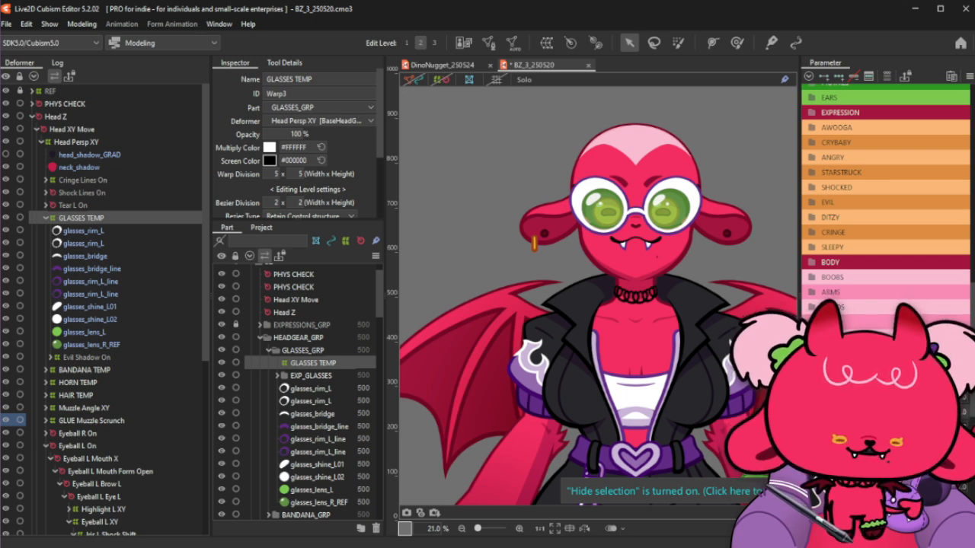
{"action": "left_click", "coordinate": [222, 340]}
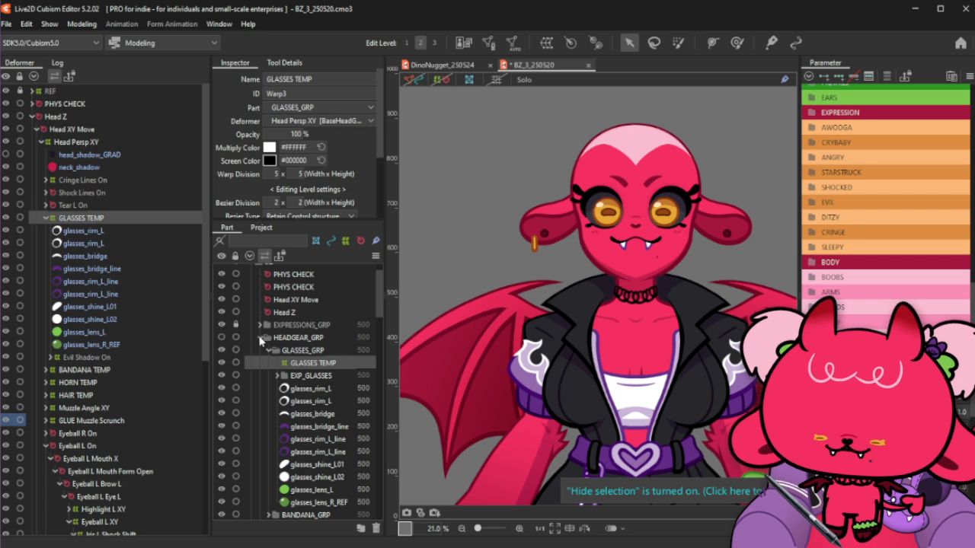
{"action": "left_click", "coordinate": [260, 339]}
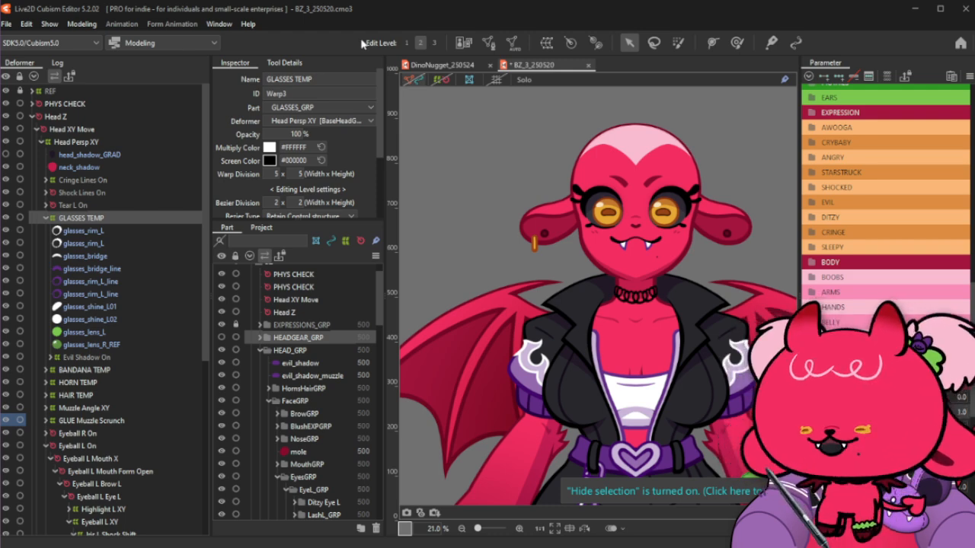
Close the DinoNugget_250524 model, leaving only BZ_3_250520 open
{"action": "left_click", "coordinate": [491, 68]}
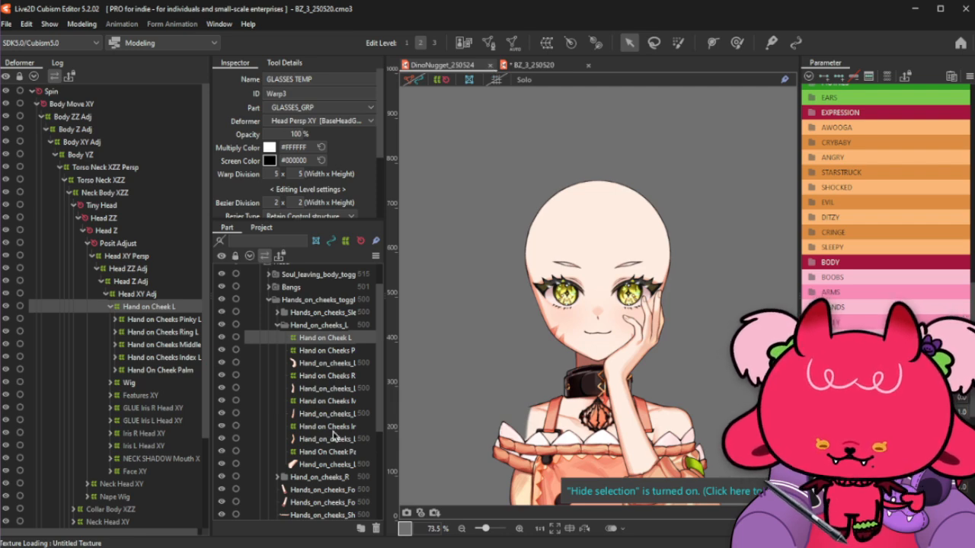
{"action": "left_click", "coordinate": [490, 65]}
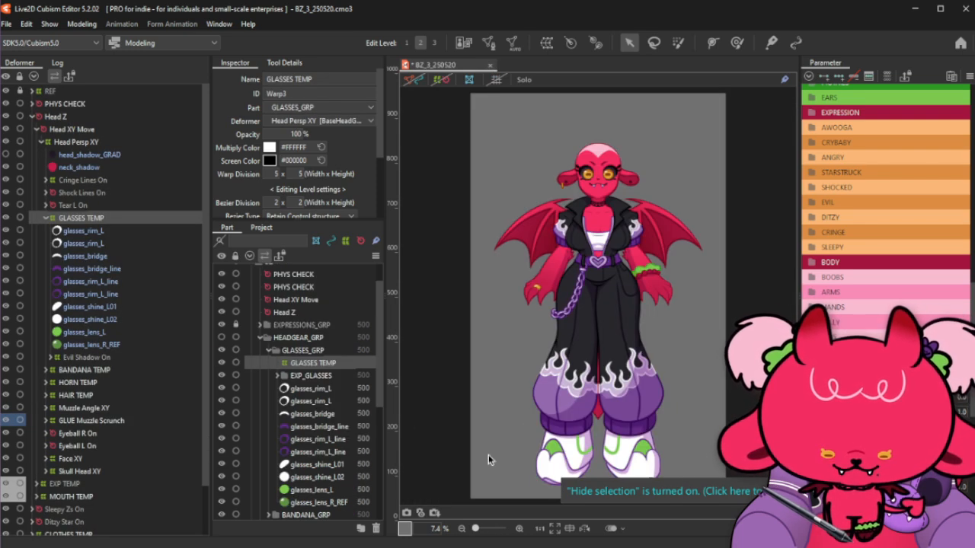
Reopen Physics Settings for BZ_3_250520 and arrange its window to show the tracked face up close
{"action": "left_click", "coordinate": [83, 24]}
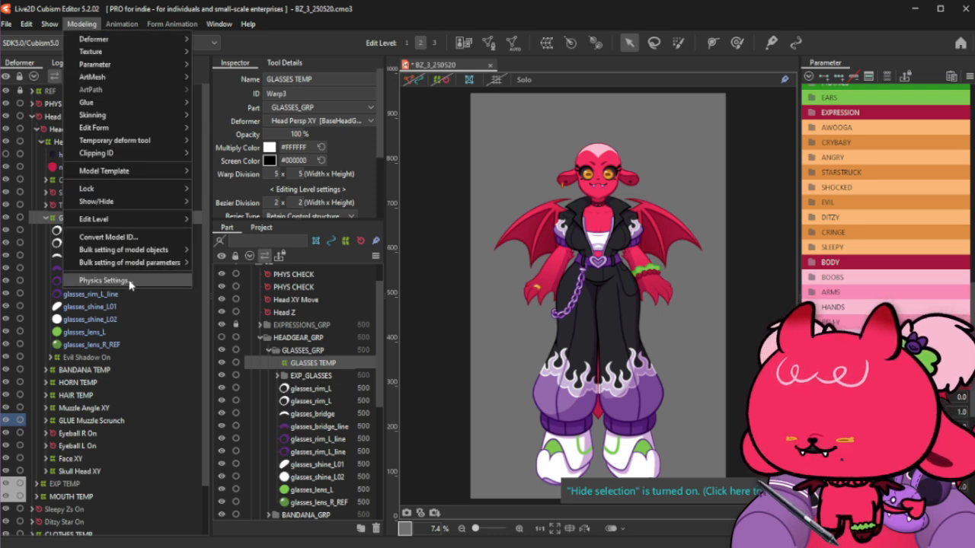
{"action": "left_click", "coordinate": [104, 281]}
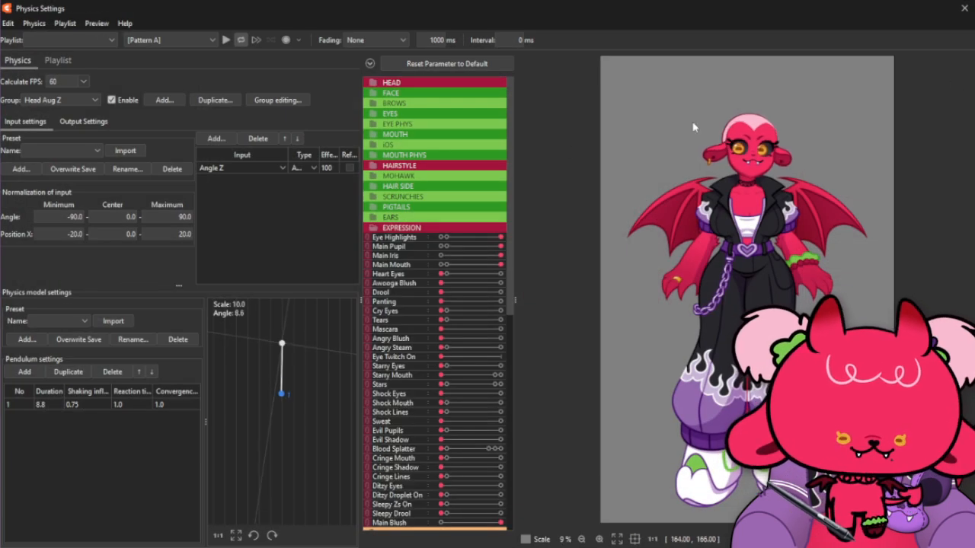
{"action": "scroll", "coordinate": [693, 127], "scroll_direction": "up", "scroll_amount": 5}
{"action": "left_click_drag", "start_coordinate": [695, 7], "coordinate": [575, 9]}
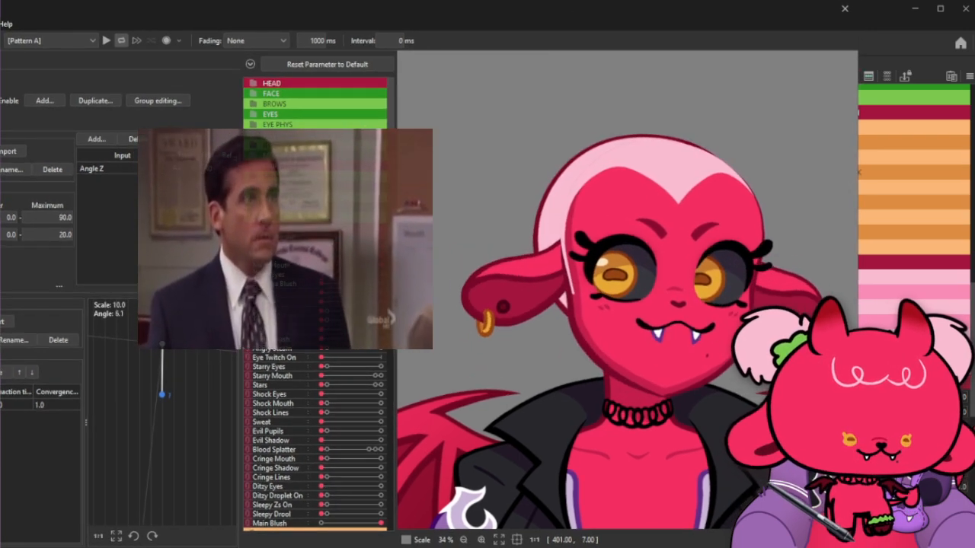